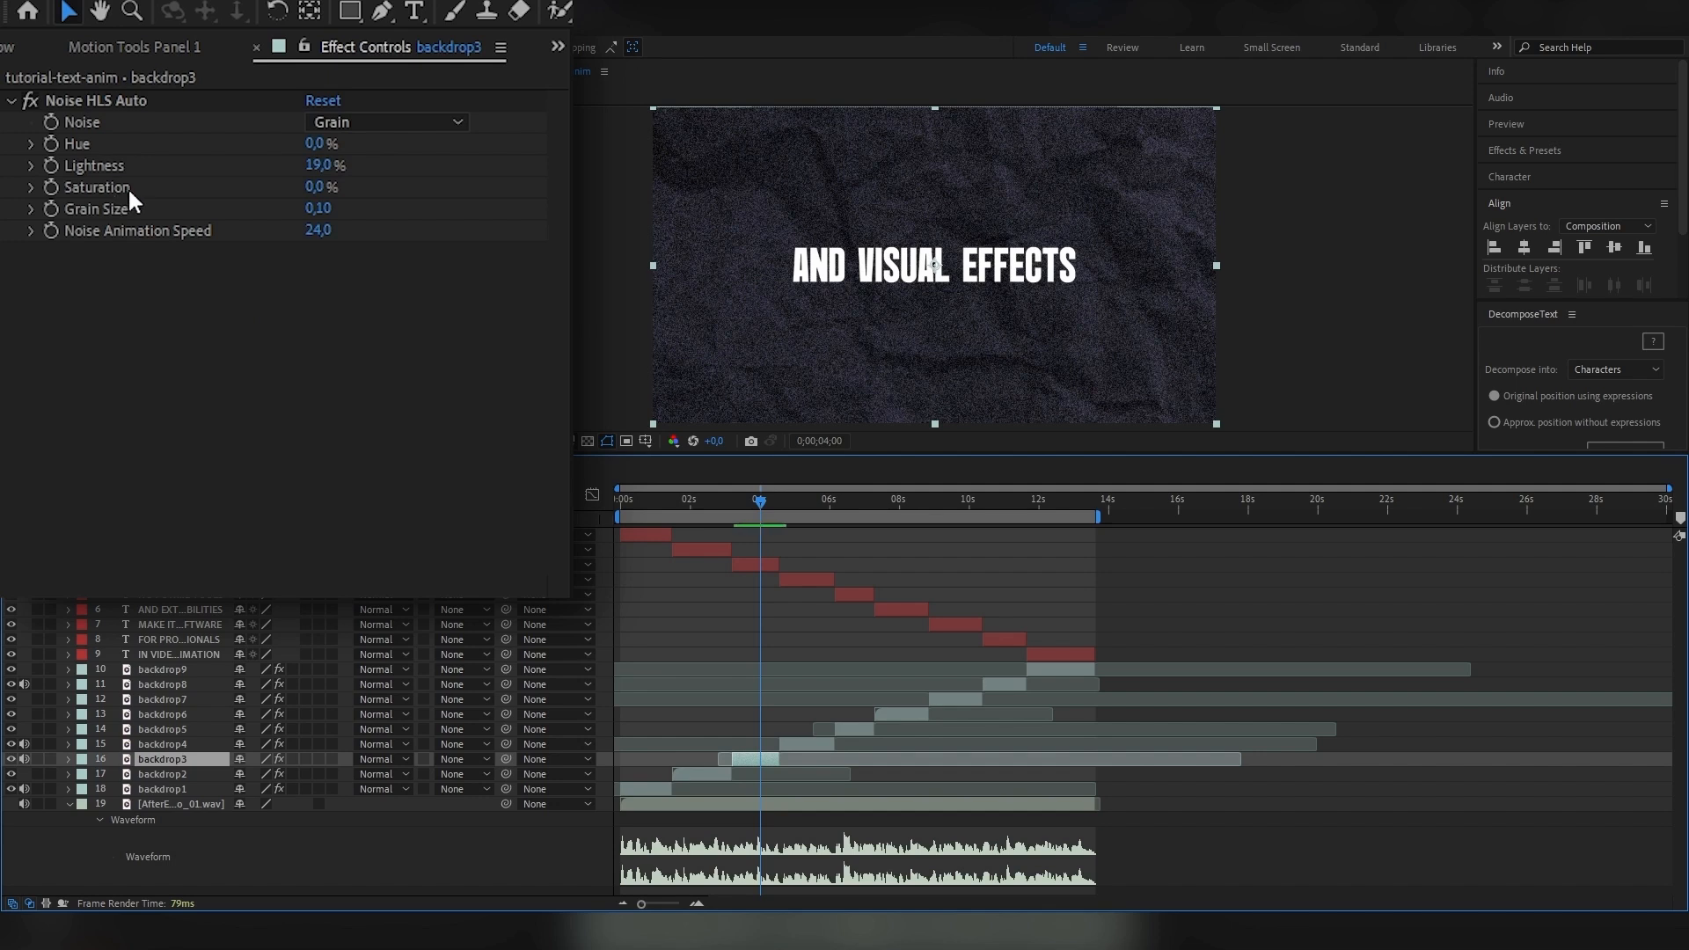
Set the Noise HLS Auto lightness on the backdrop3 layer to 13%.
left_click(323, 169)
type("13")
key("Return")
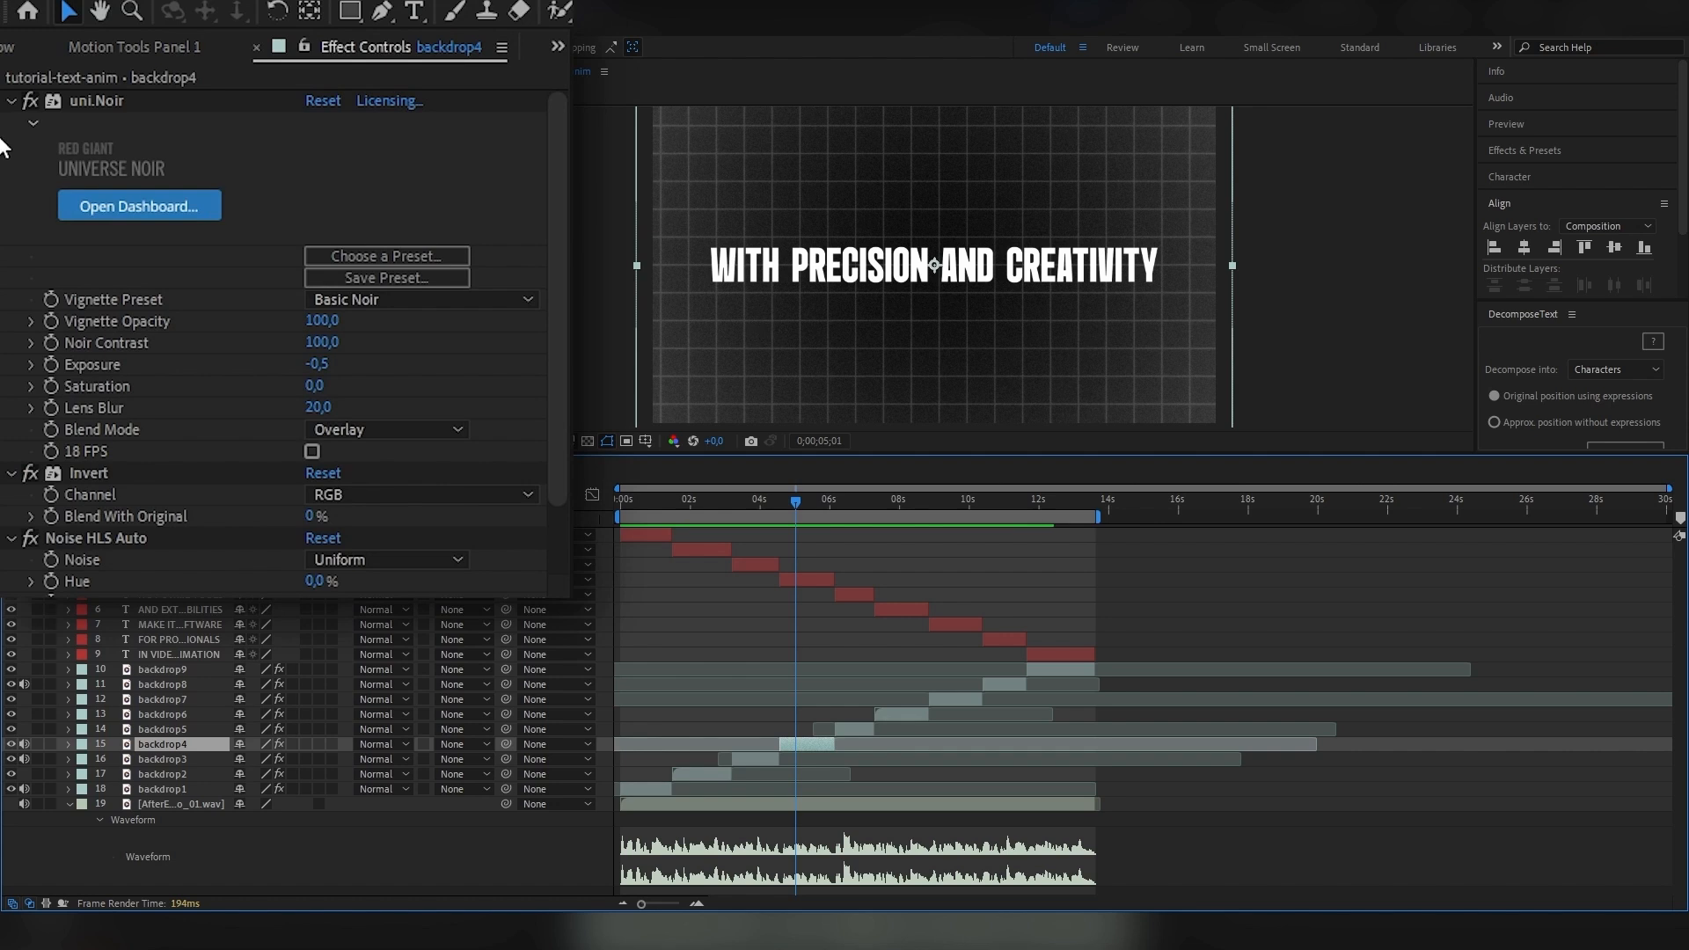
Examine the effects and look of the remaining backdrop layers, from backdrop4 through backdrop9.
scroll(141, 316, "down", 3)
scroll(103, 387, "up", 3)
scroll(107, 471, "down", 2)
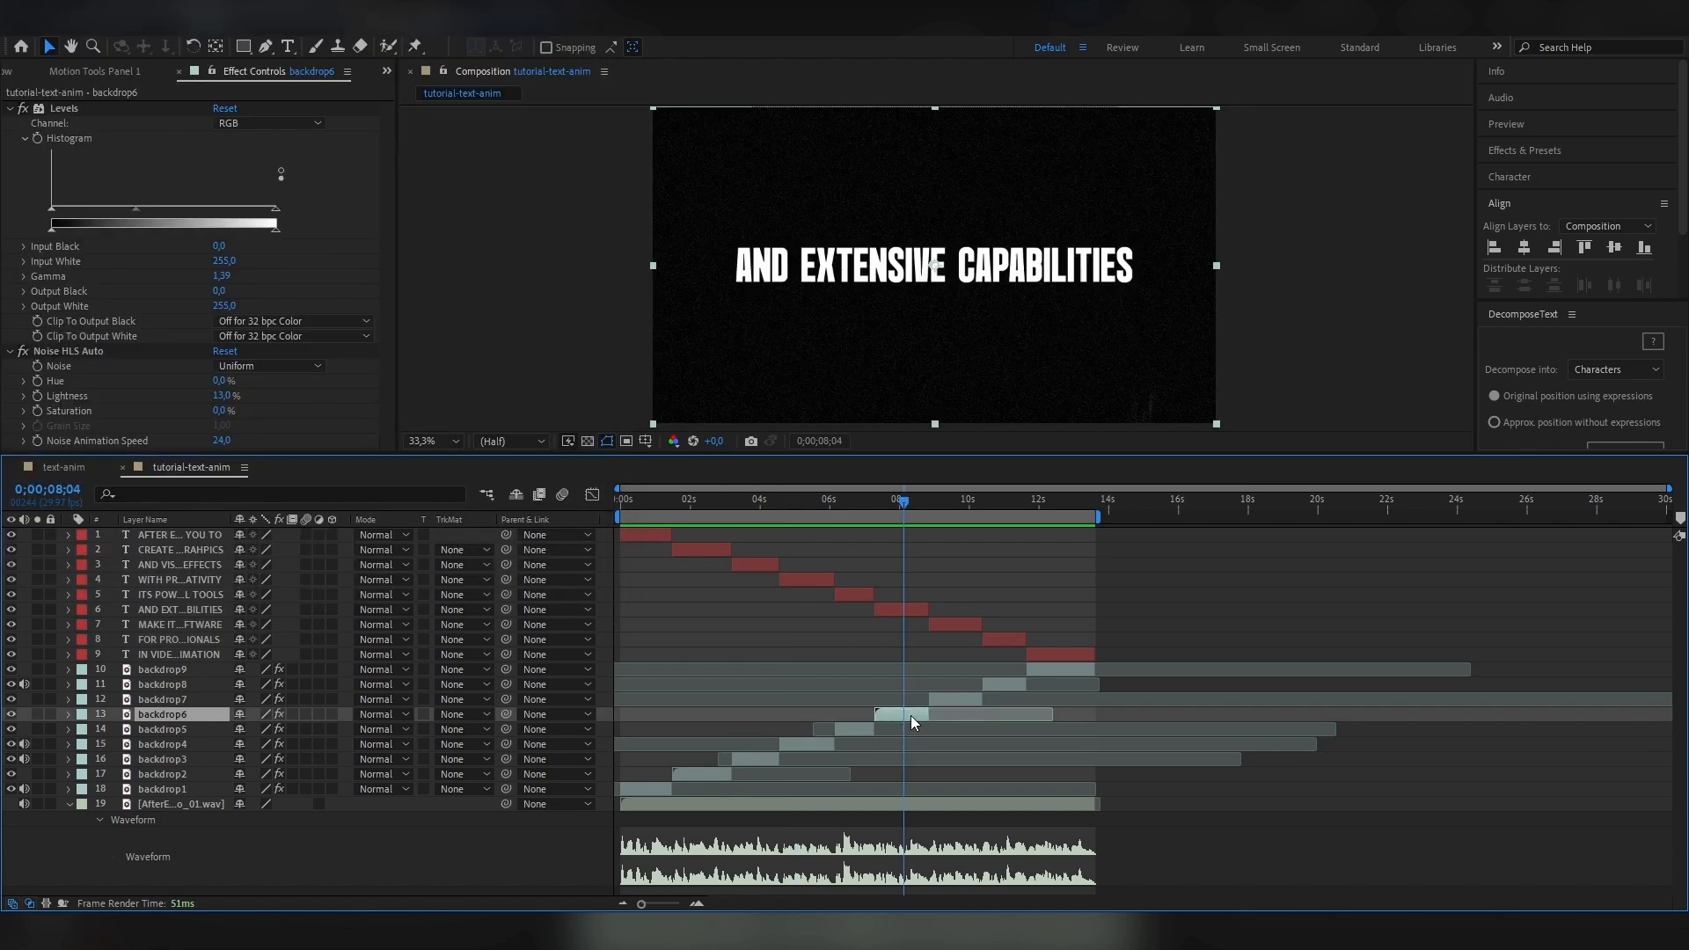
left_click(963, 500)
left_click(954, 705)
left_click(1028, 671)
left_click_drag(1008, 502, 1050, 505)
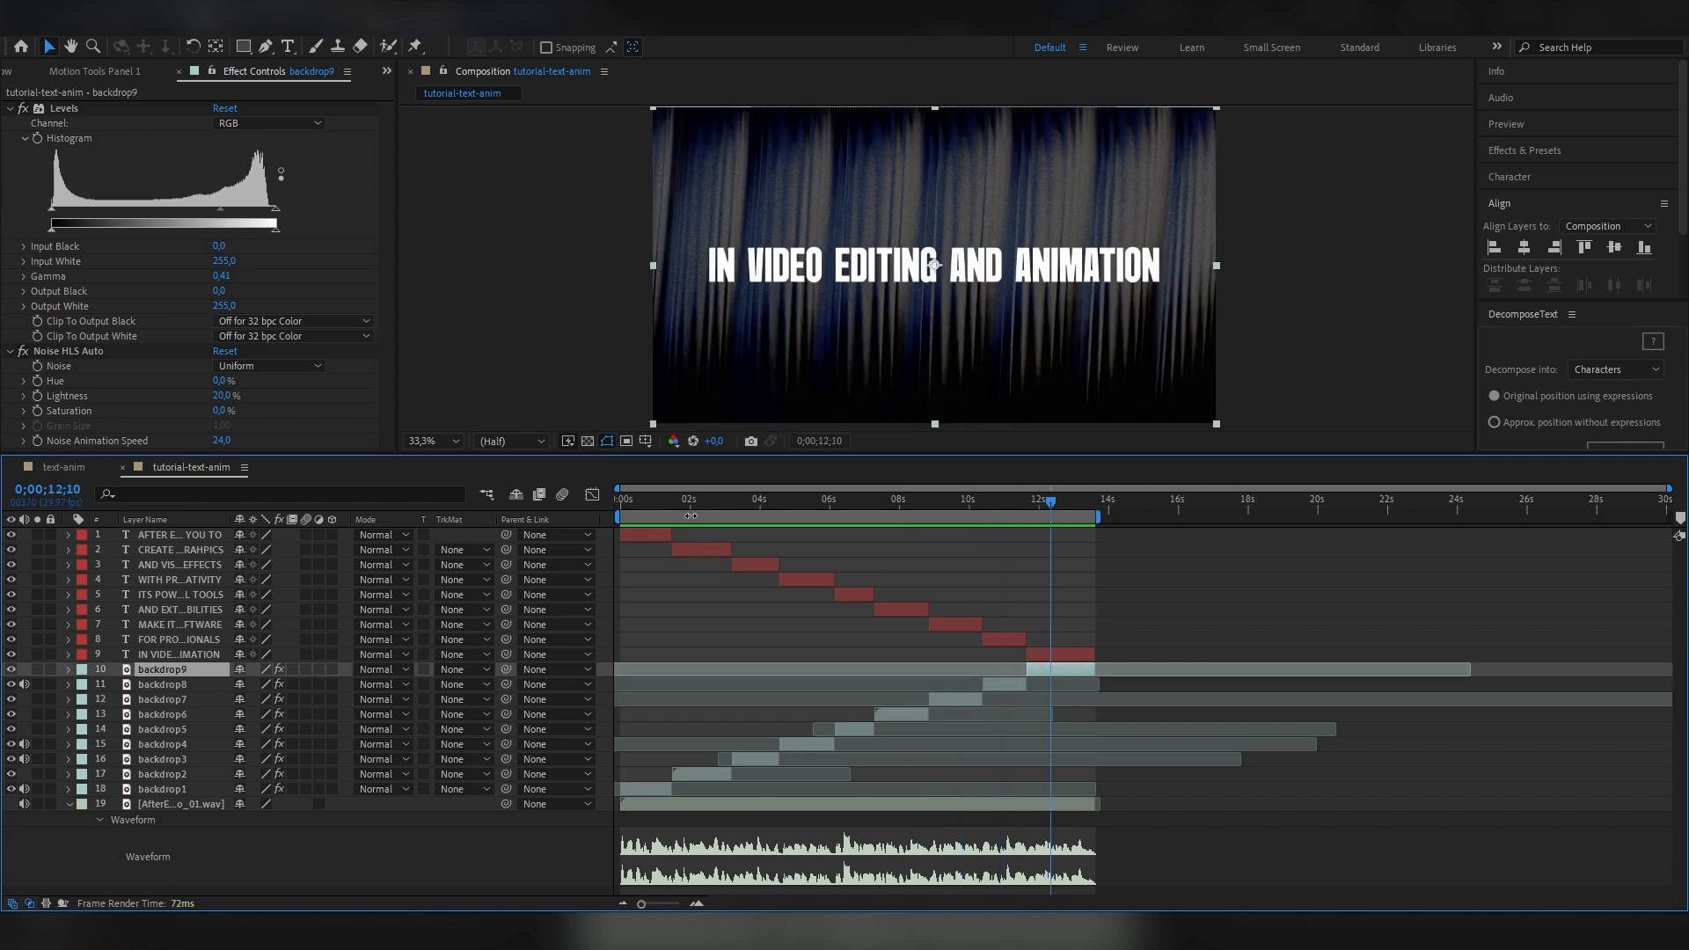
Add an Opacity animator to the "AFTER EFFECTS ALLOWS YOU TO" text layer and set its opacity to 0%.
left_click_drag(641, 502, 645, 510)
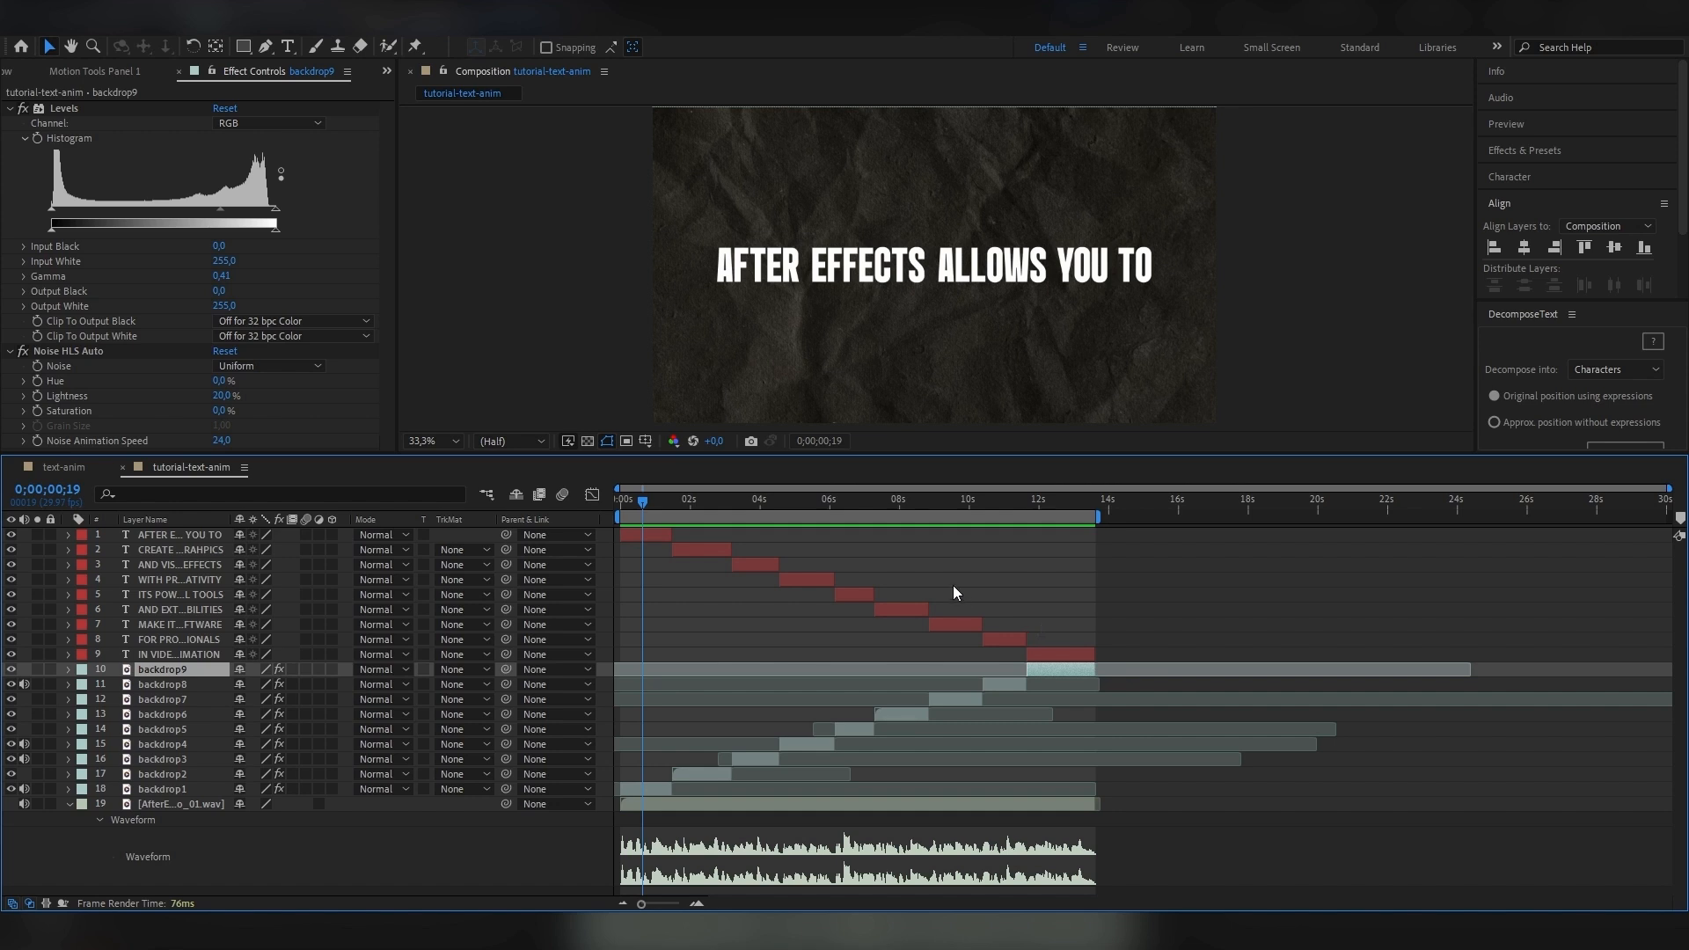
left_click(647, 535)
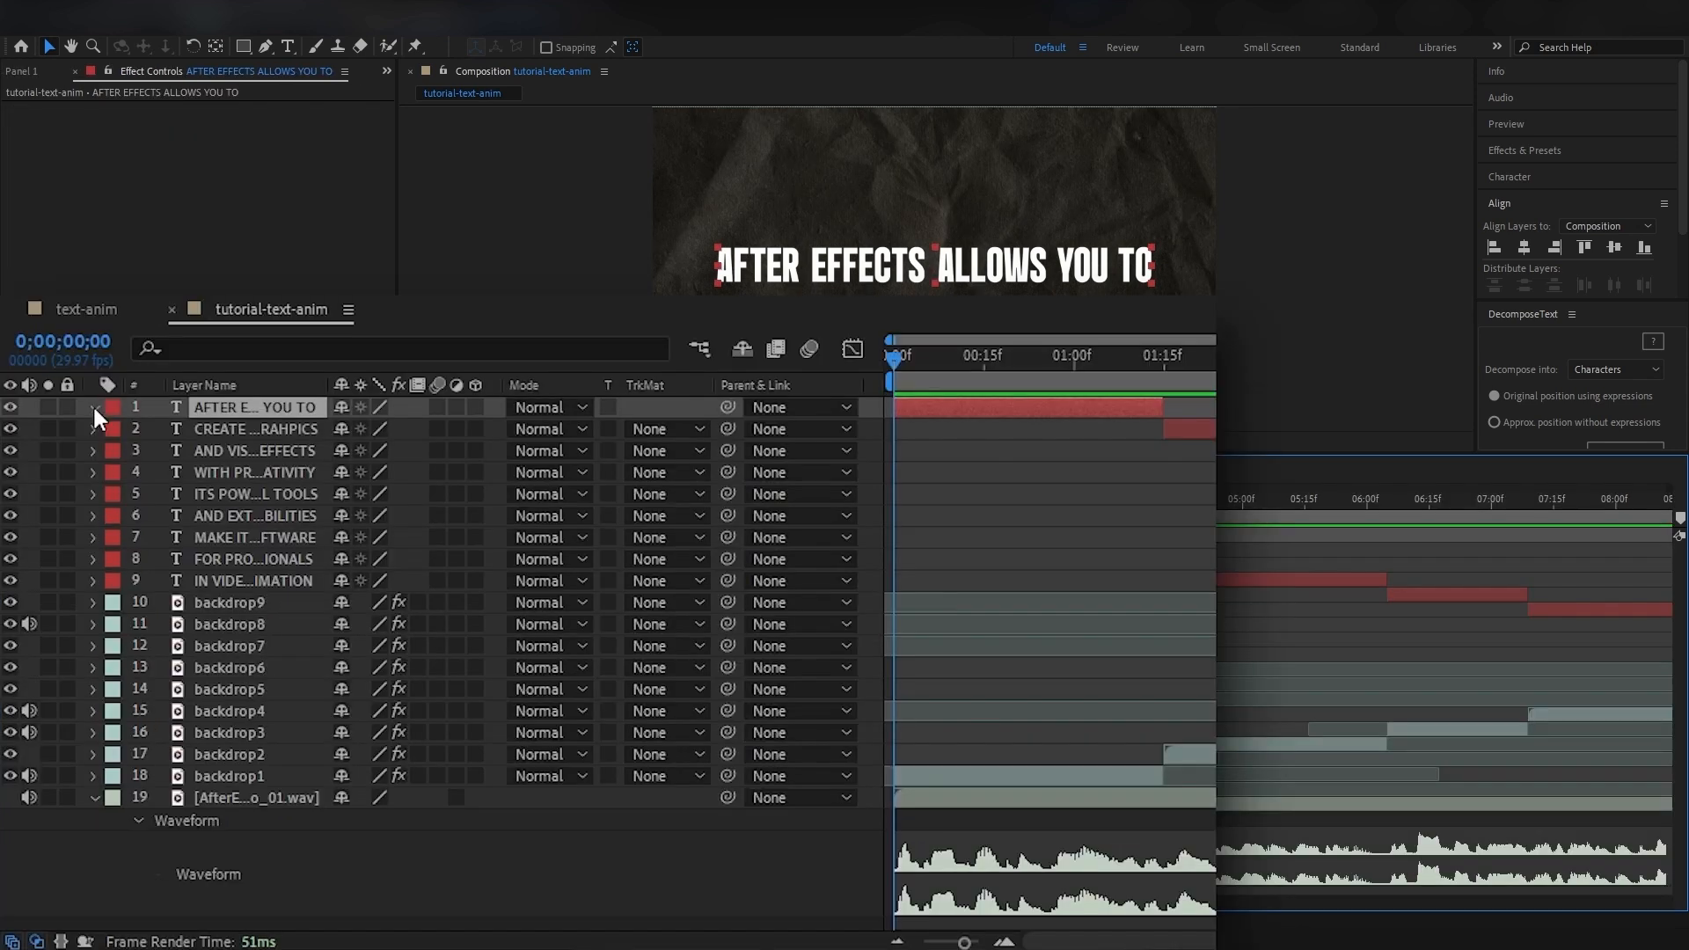
left_click(69, 535)
left_click(488, 430)
left_click(615, 615)
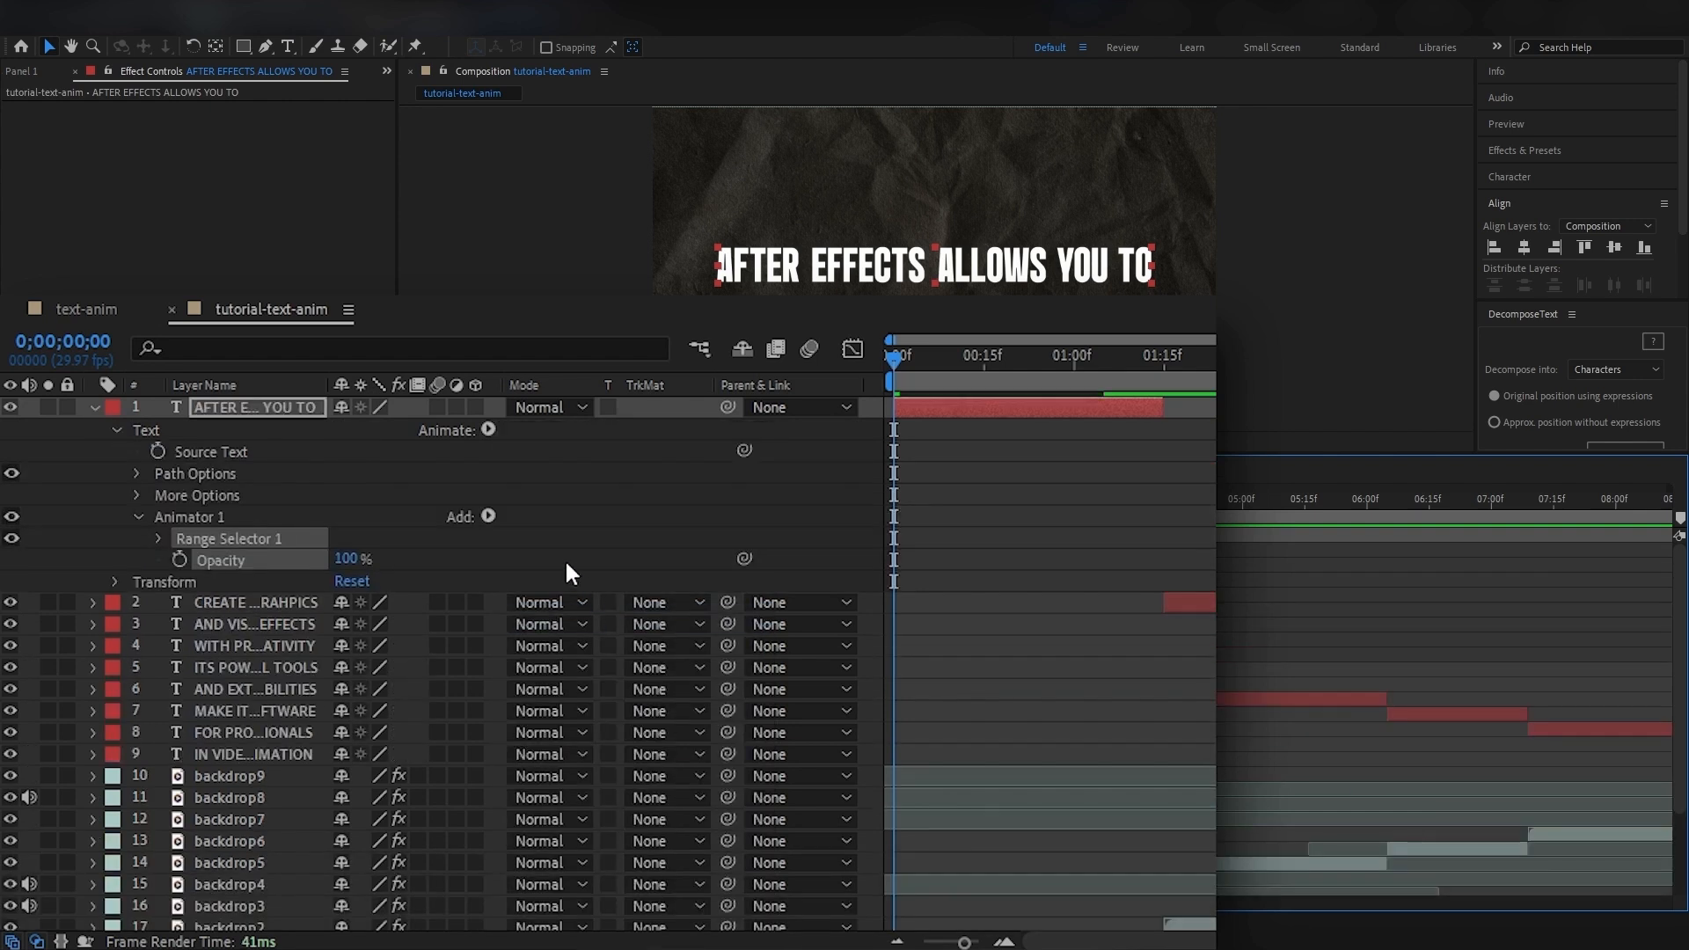
left_click(347, 559)
type("0")
key("Return")
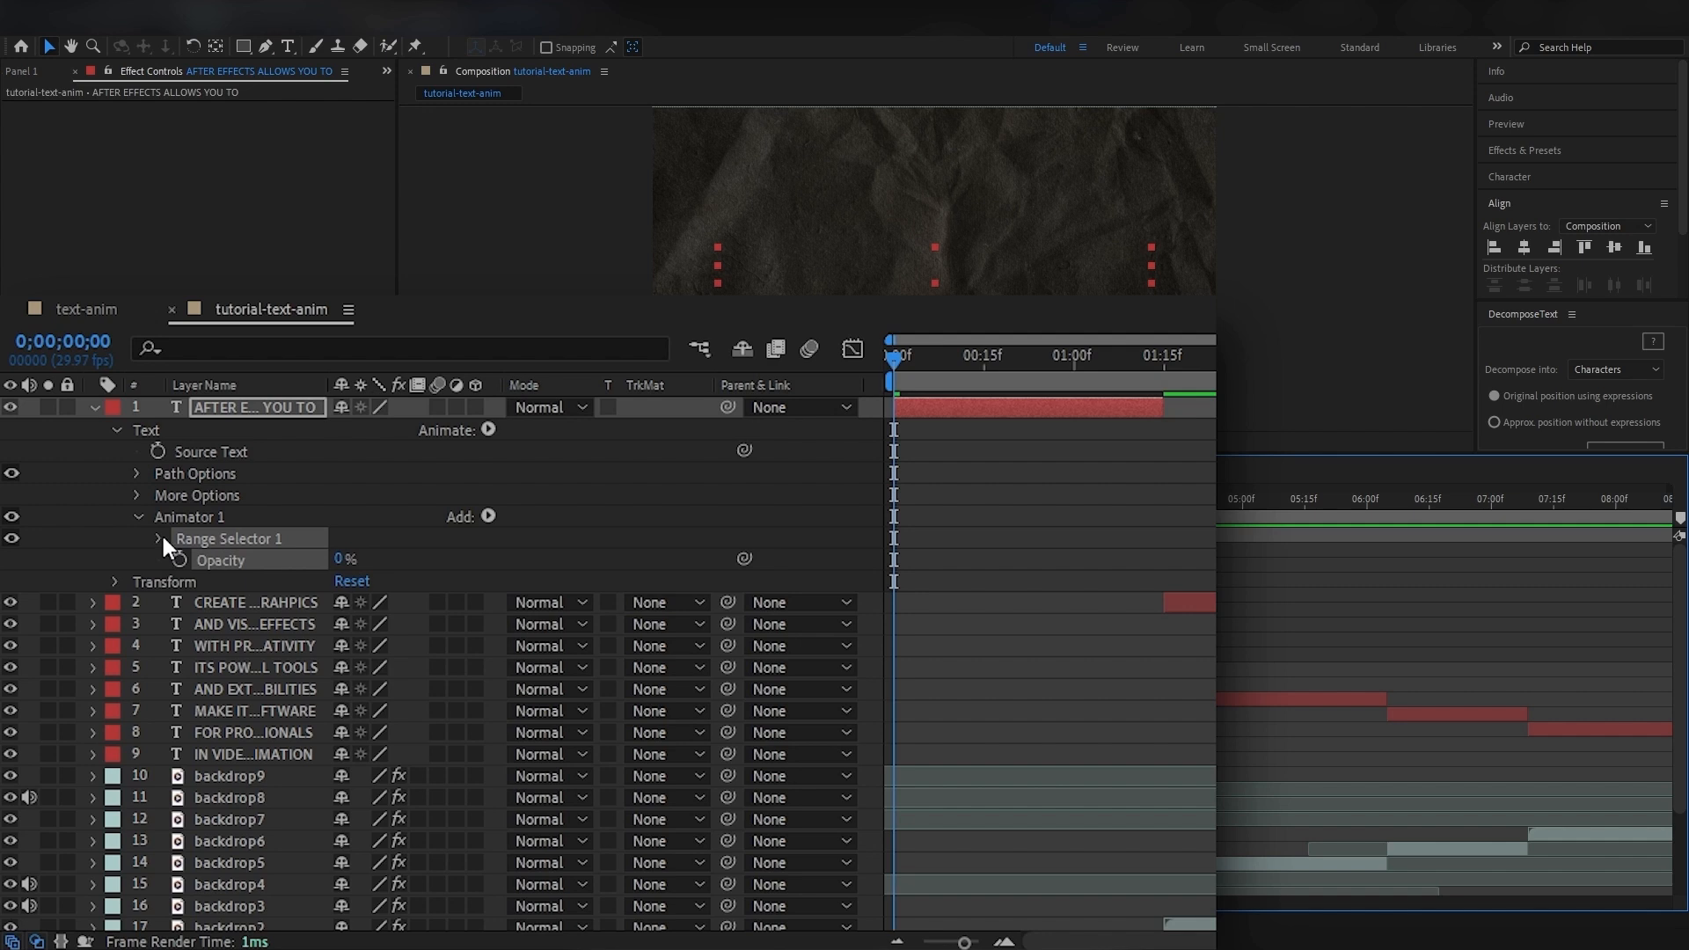
Keyframe Range Selector 1's Start from 0% at 0;00;00;00 to 100% at 0;00;01;05, then return to the beginning.
left_click(159, 539)
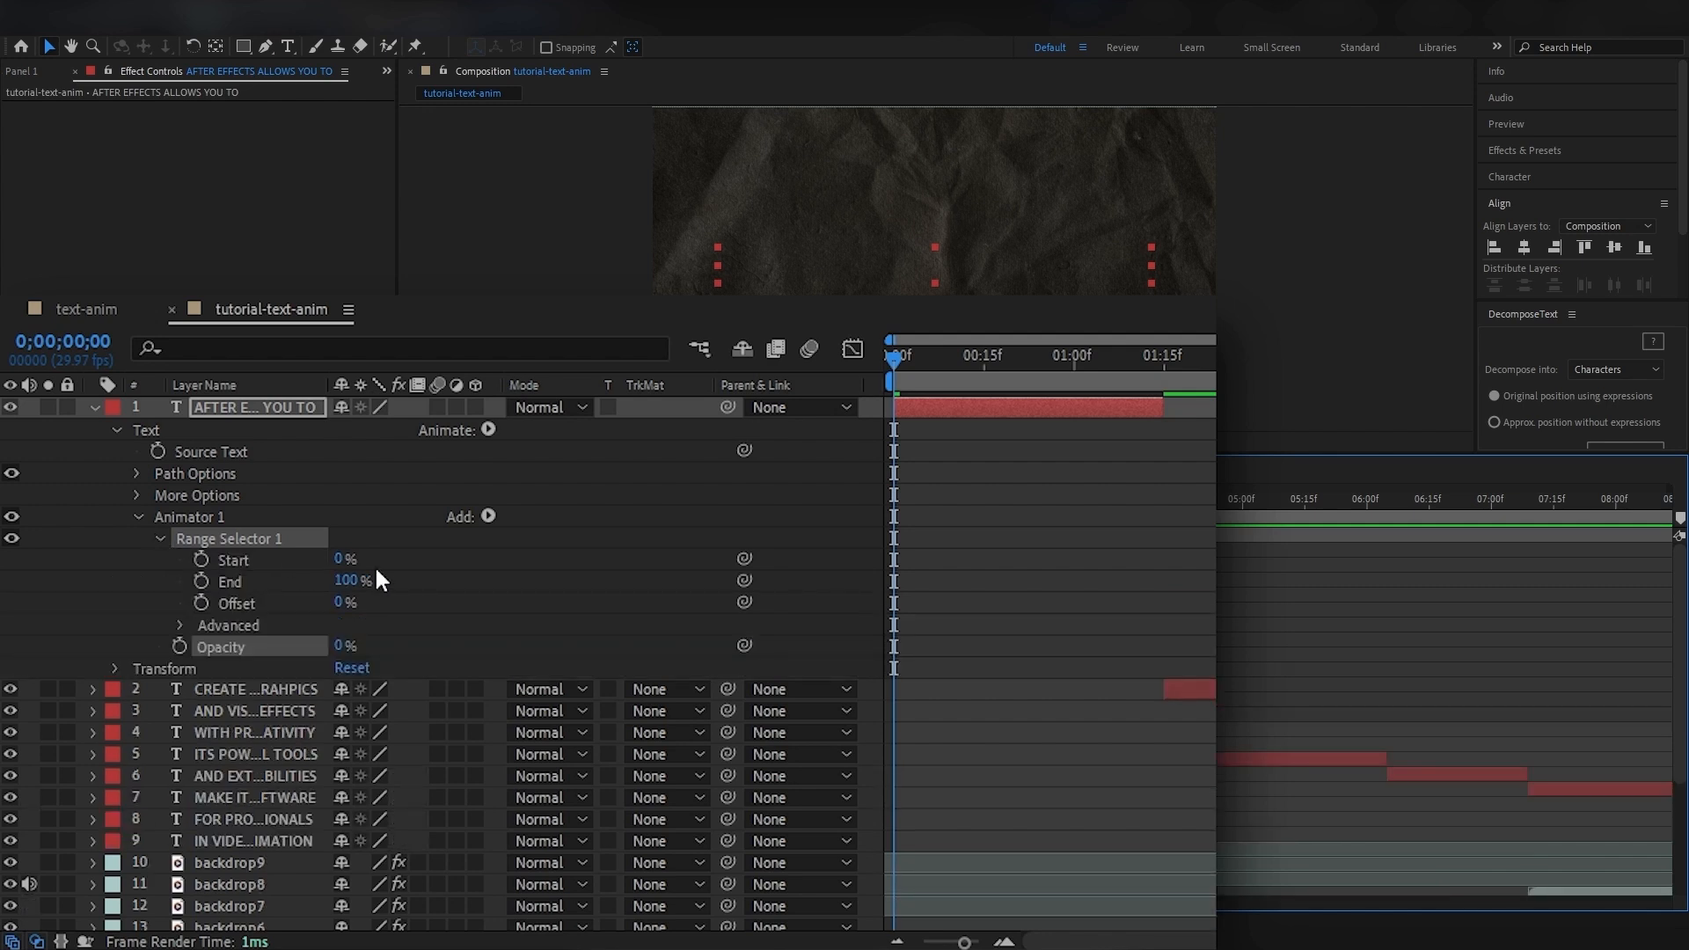
left_click(200, 559)
left_click_drag(890, 361, 1102, 373)
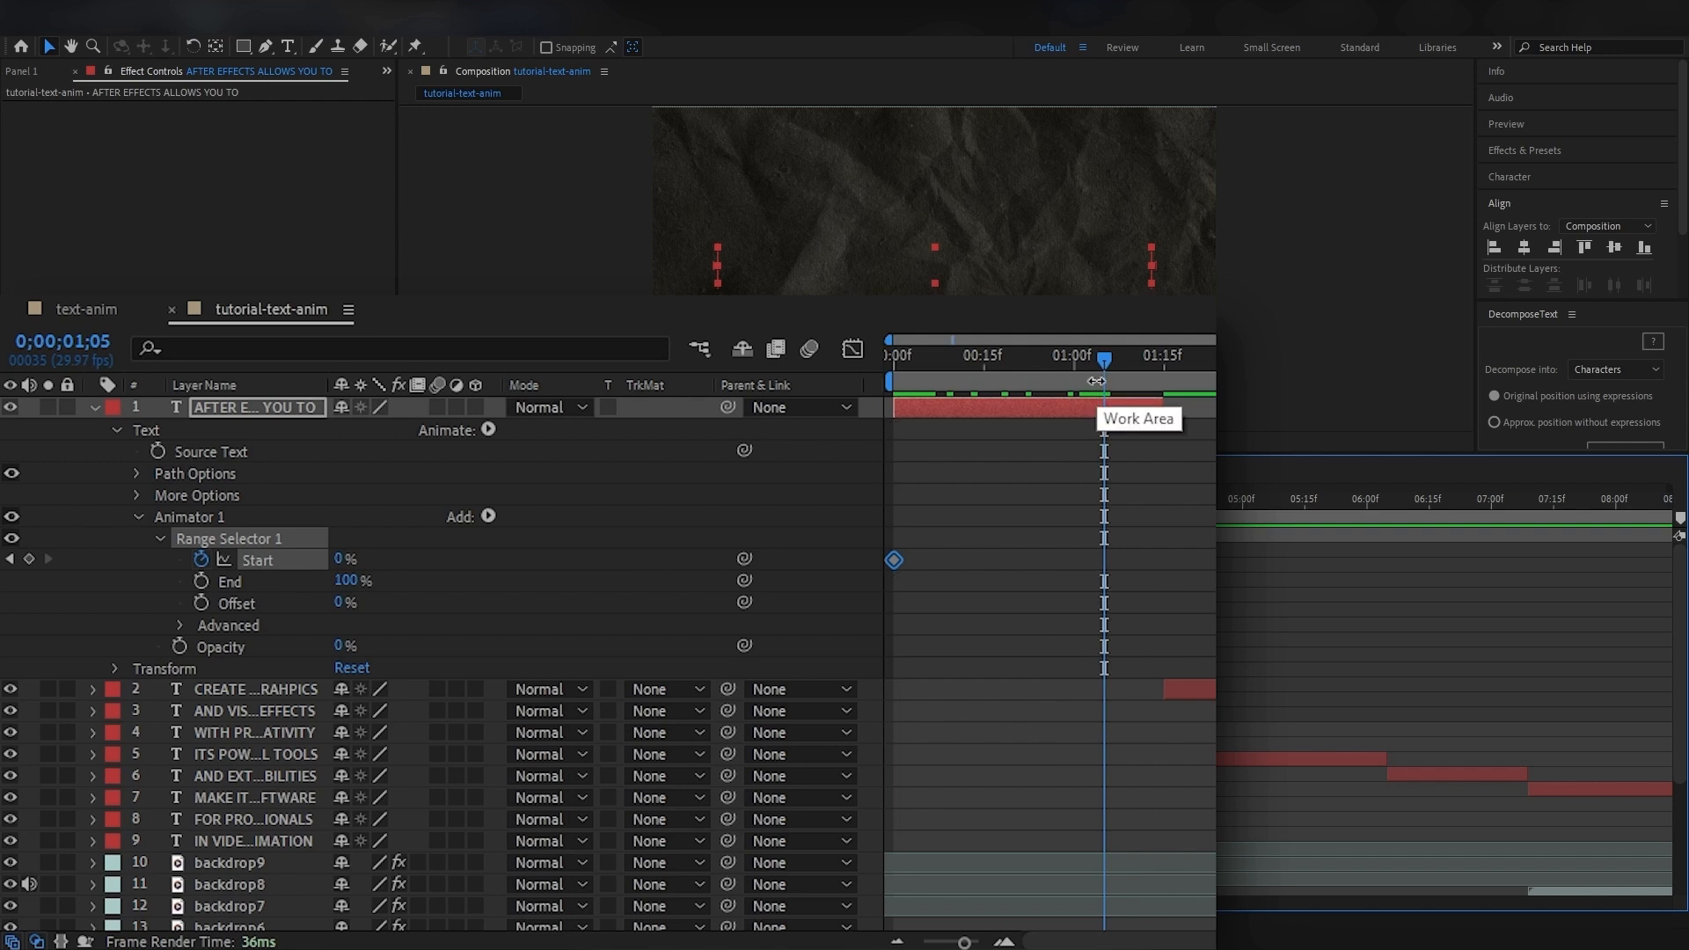
left_click_drag(343, 560, 506, 563)
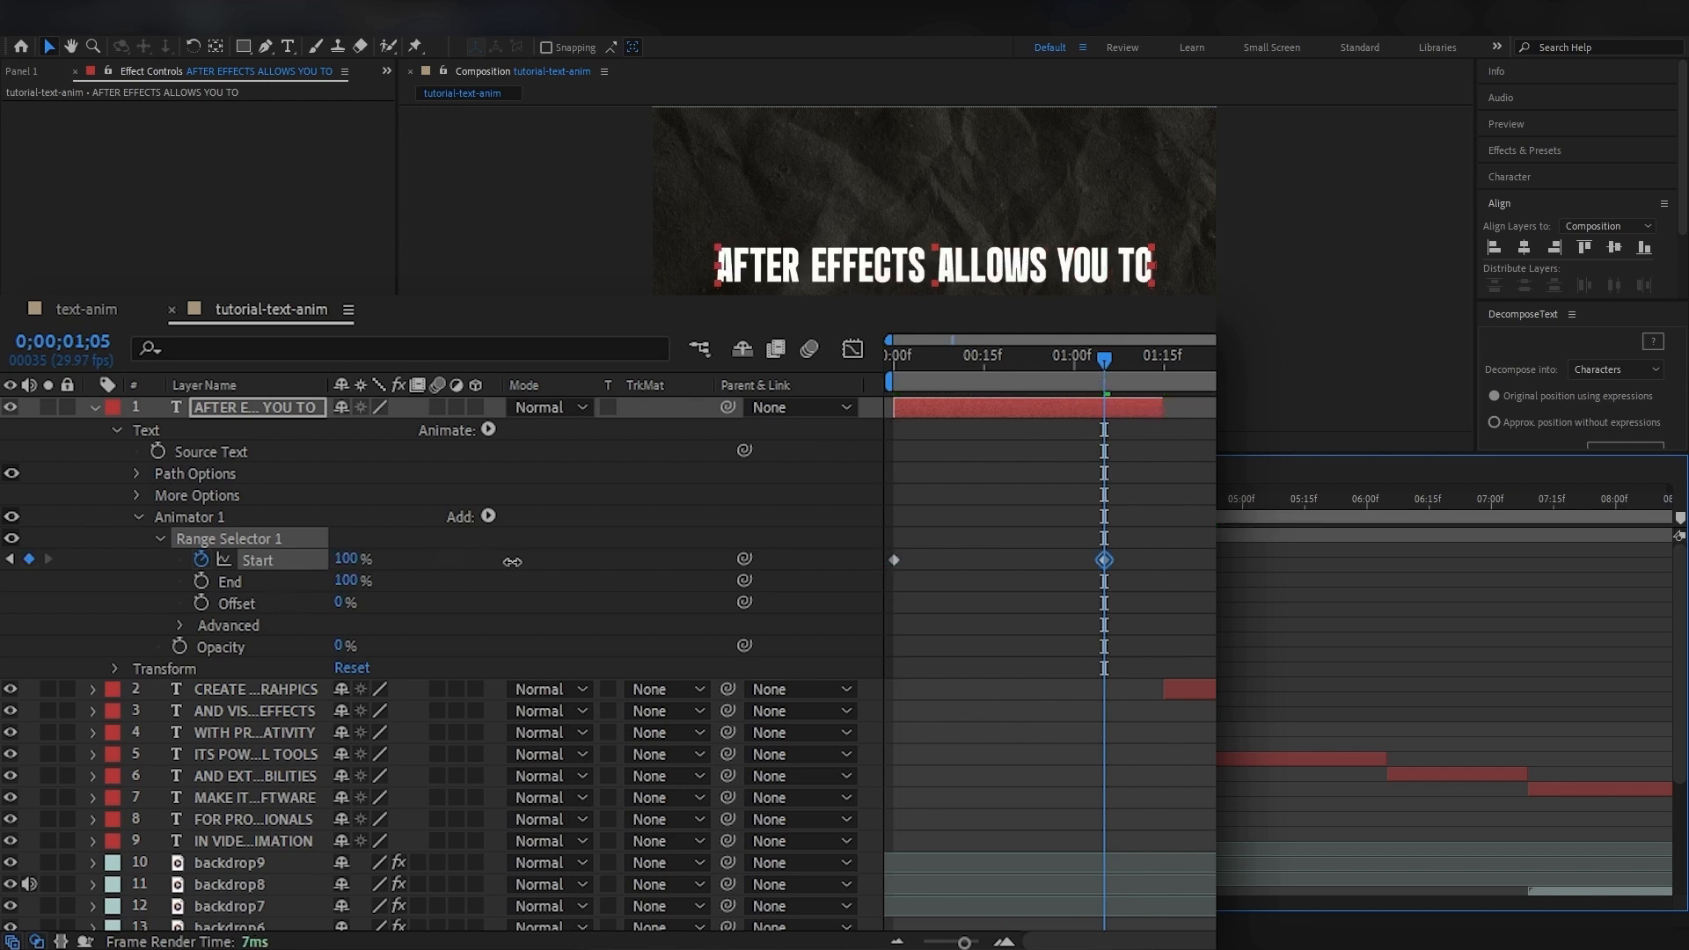
left_click_drag(1101, 362, 832, 375)
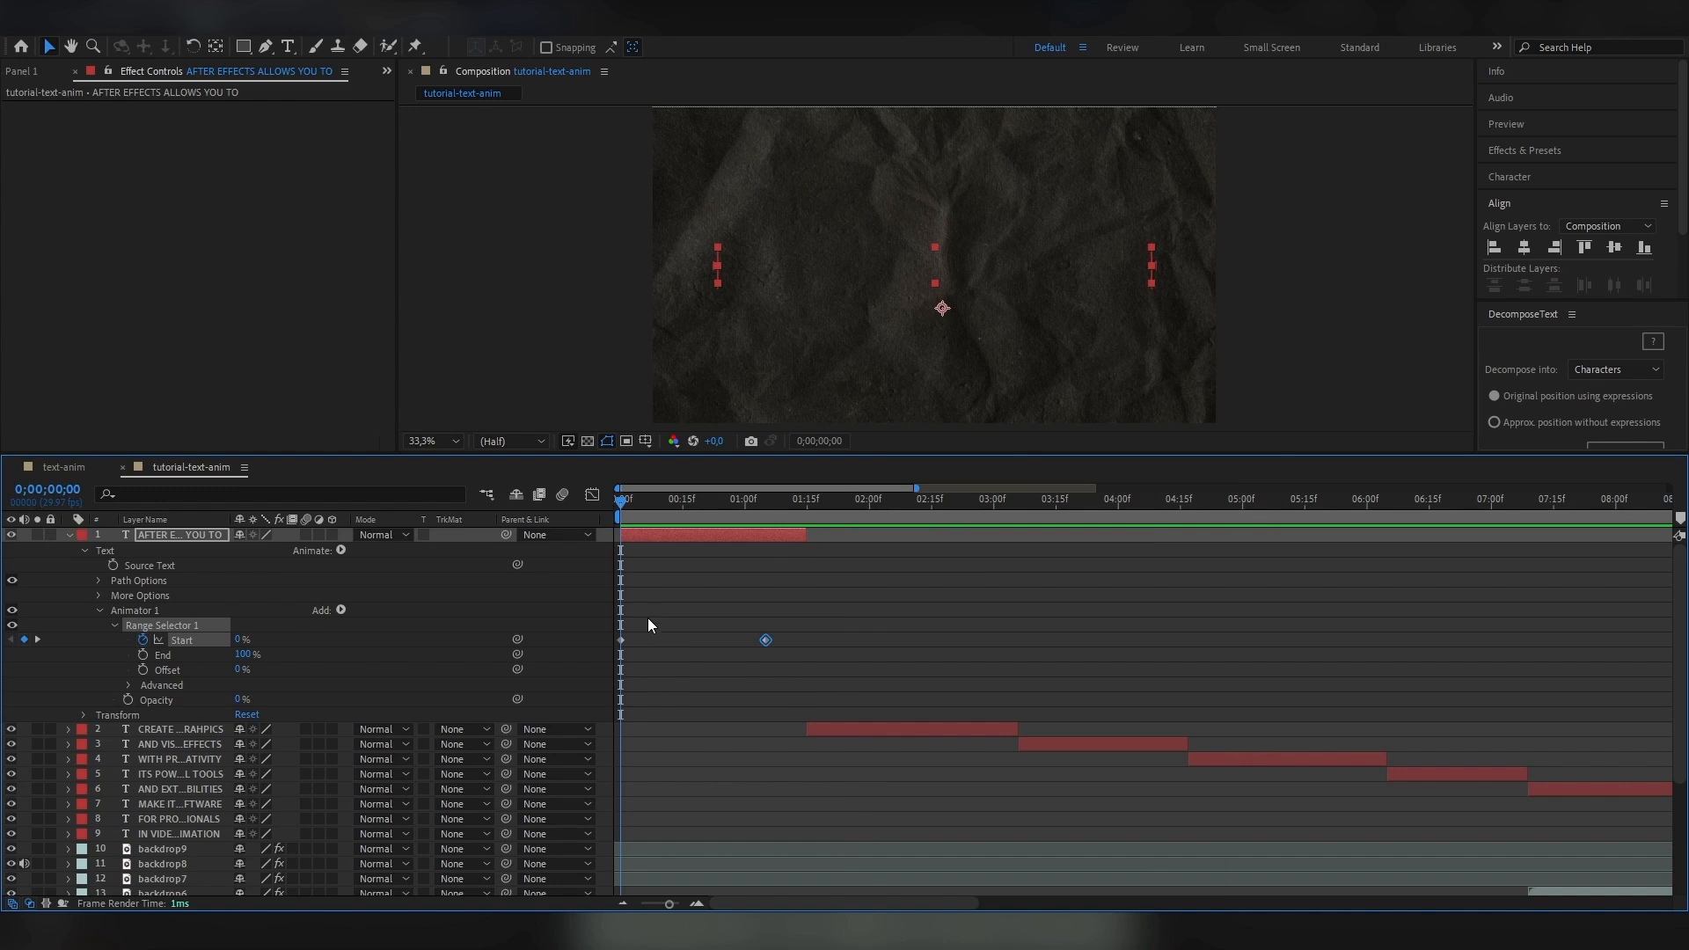
Set the range selector's advanced Based On option to Words.
left_click(128, 684)
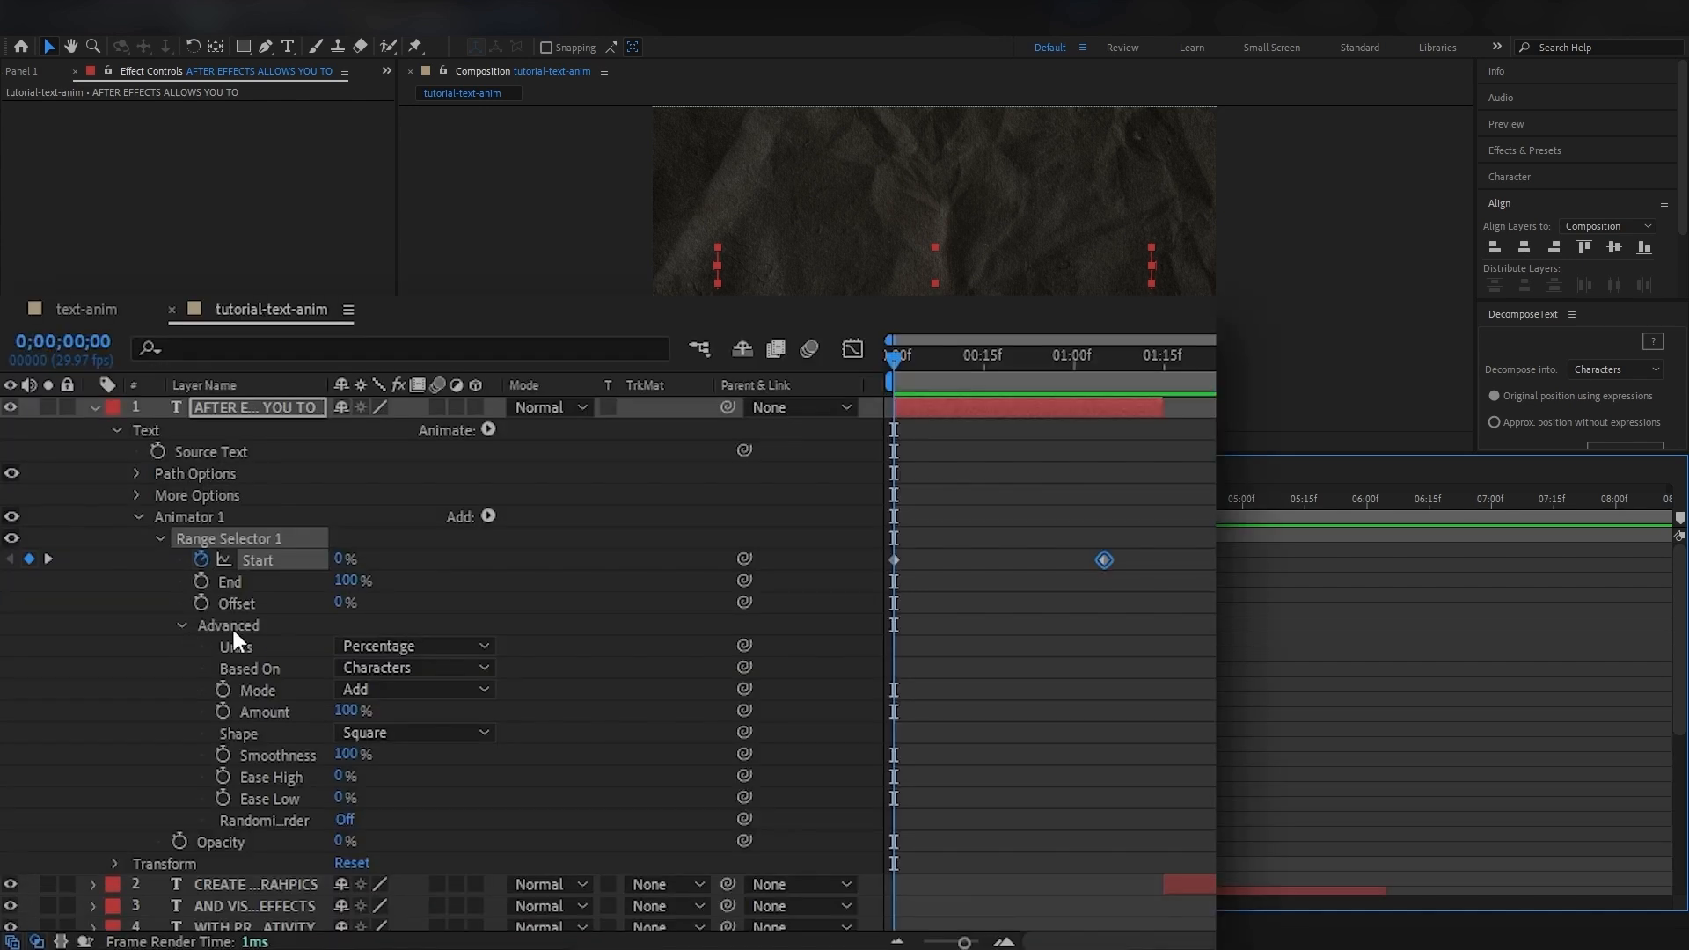
left_click(412, 676)
left_click(415, 750)
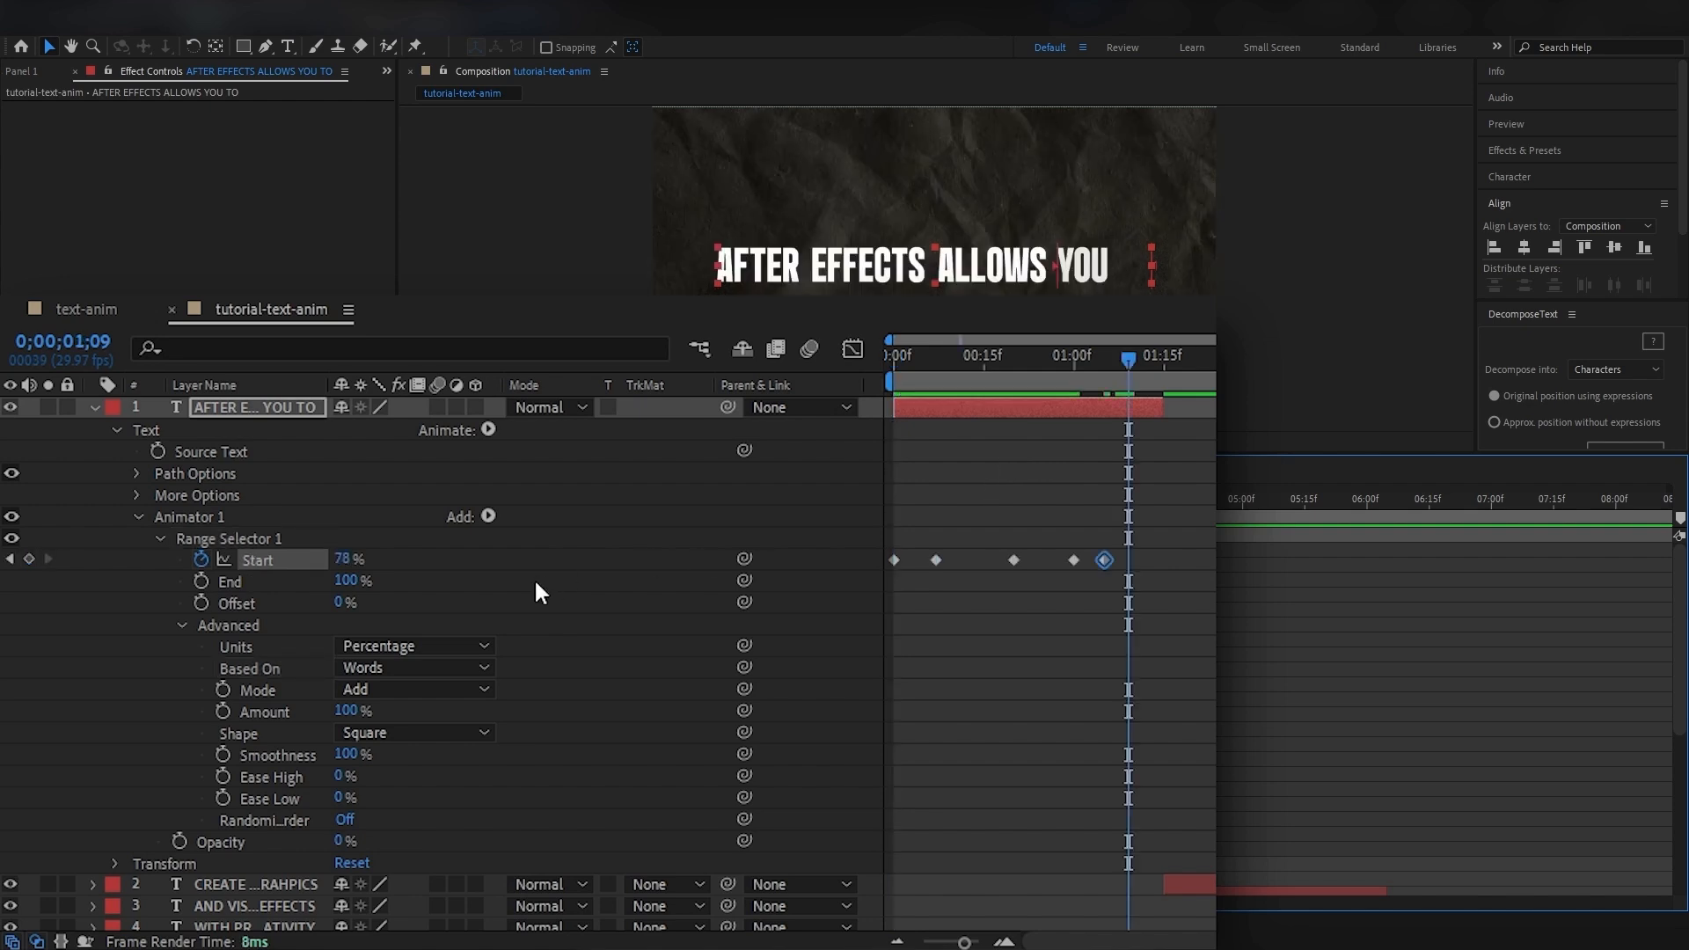
Add intermediate Start keyframes so the words of the first text layer reveal one by one, and preview the timing.
left_click_drag(345, 559, 388, 560)
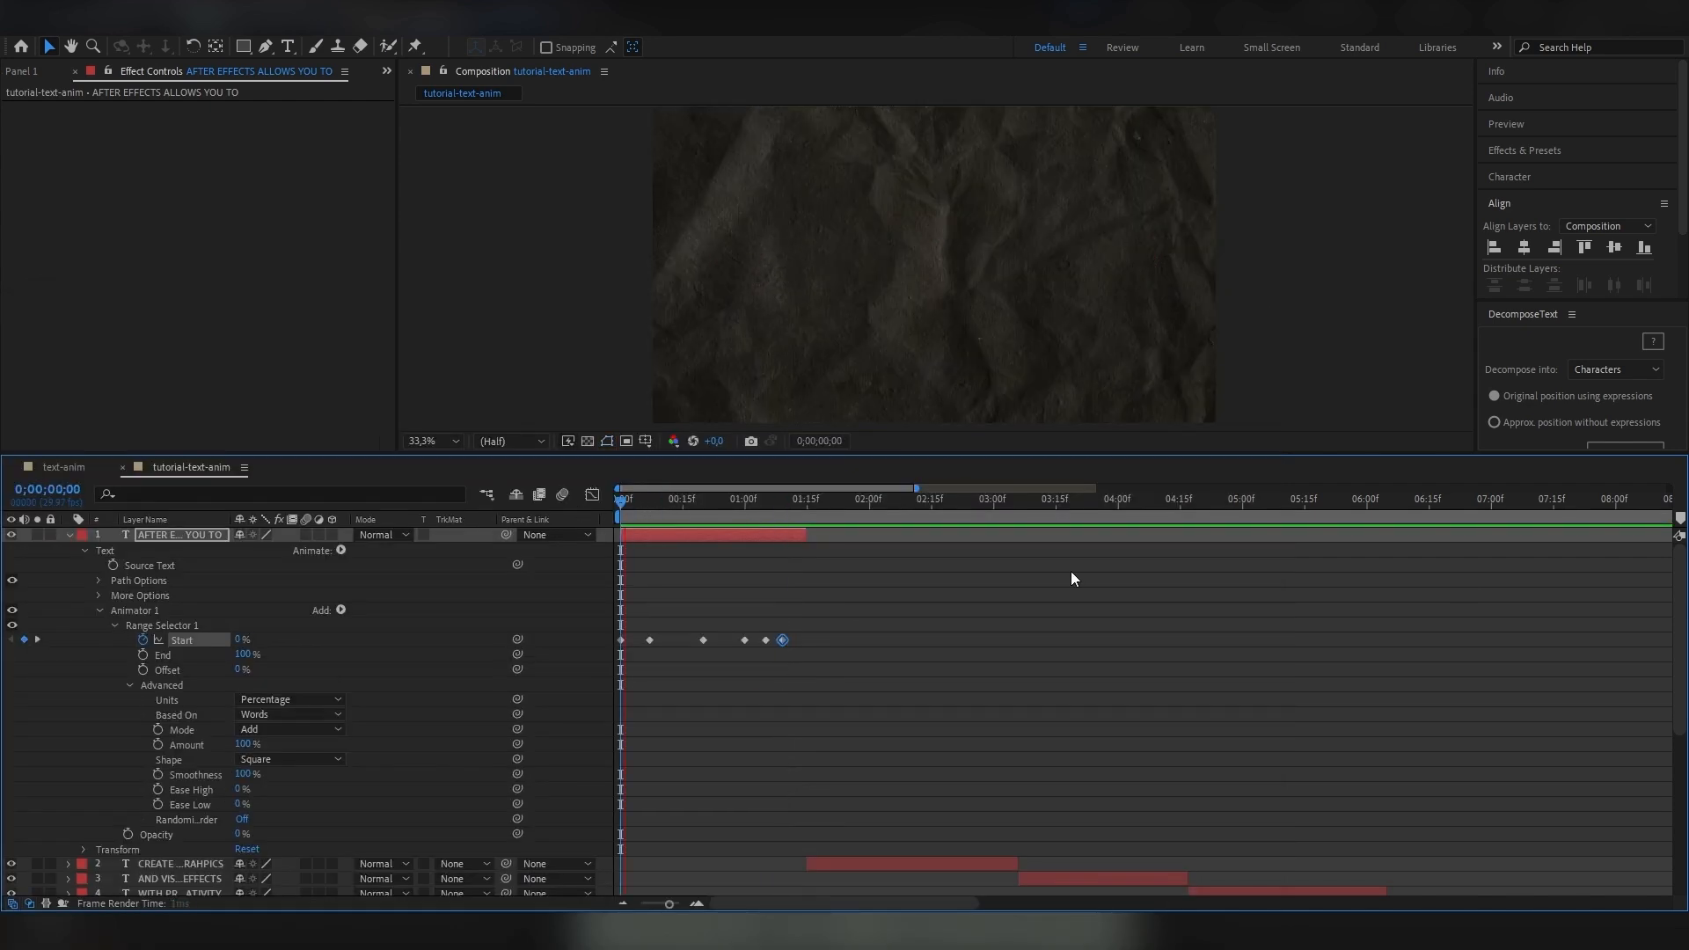
key("space")
key("space")
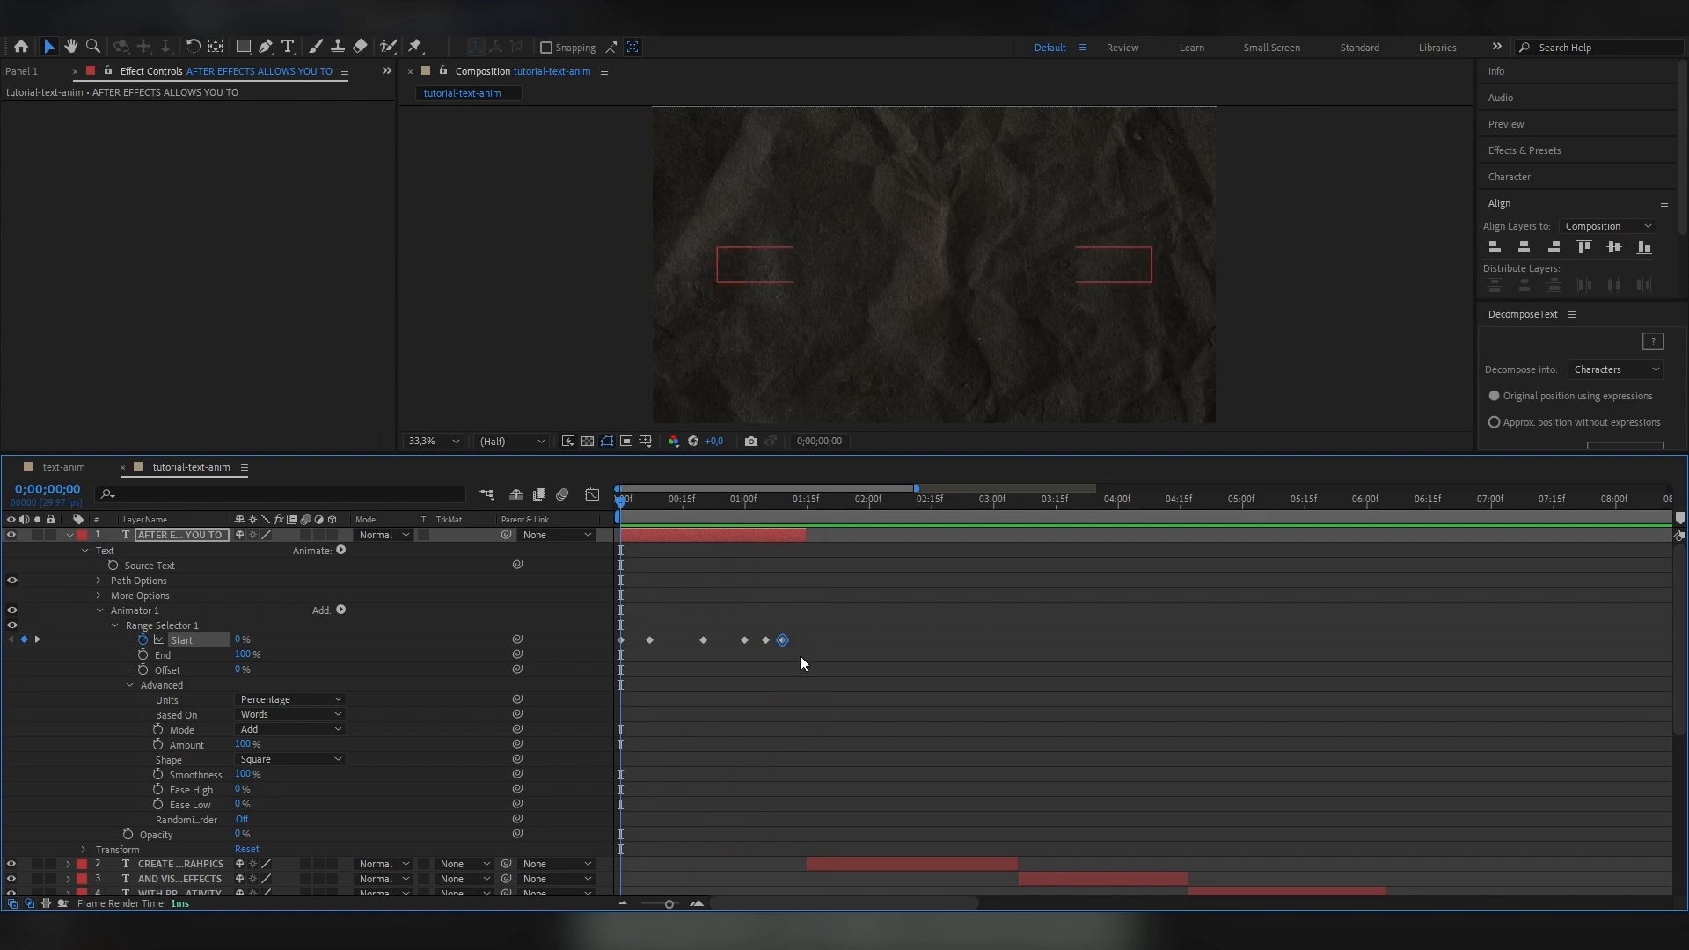
Apply Flow's quad easing preset to all the Start keyframes of the first text layer.
left_click_drag(809, 667, 587, 602)
left_click(385, 71)
left_click(428, 111)
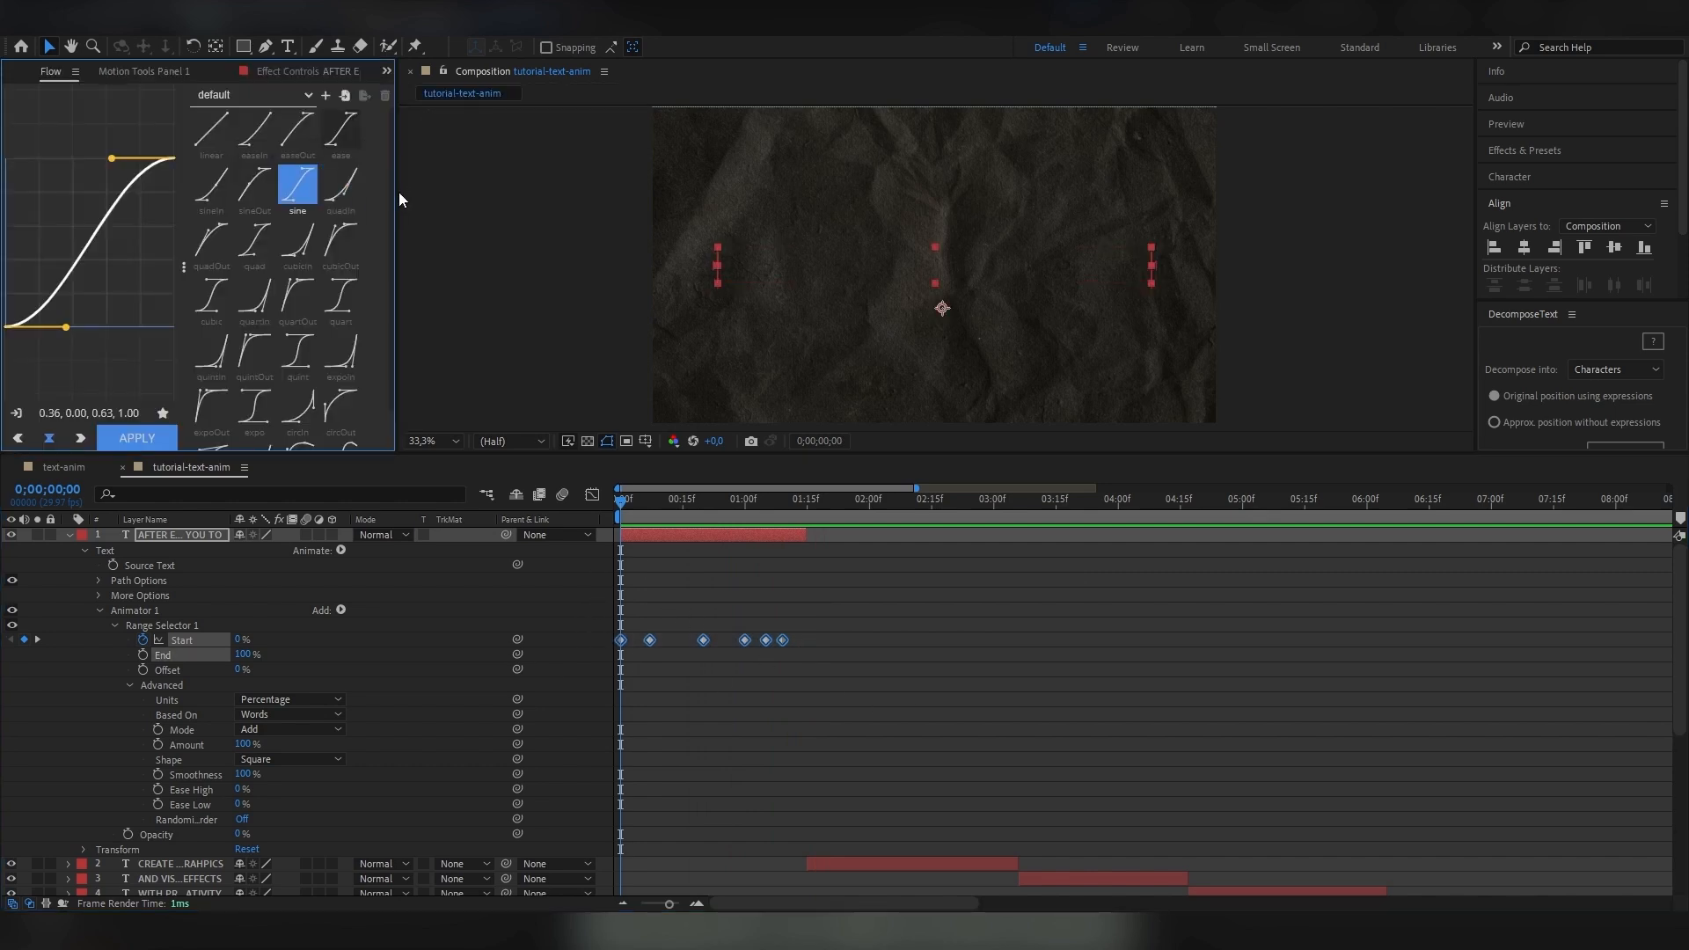
left_click(592, 495)
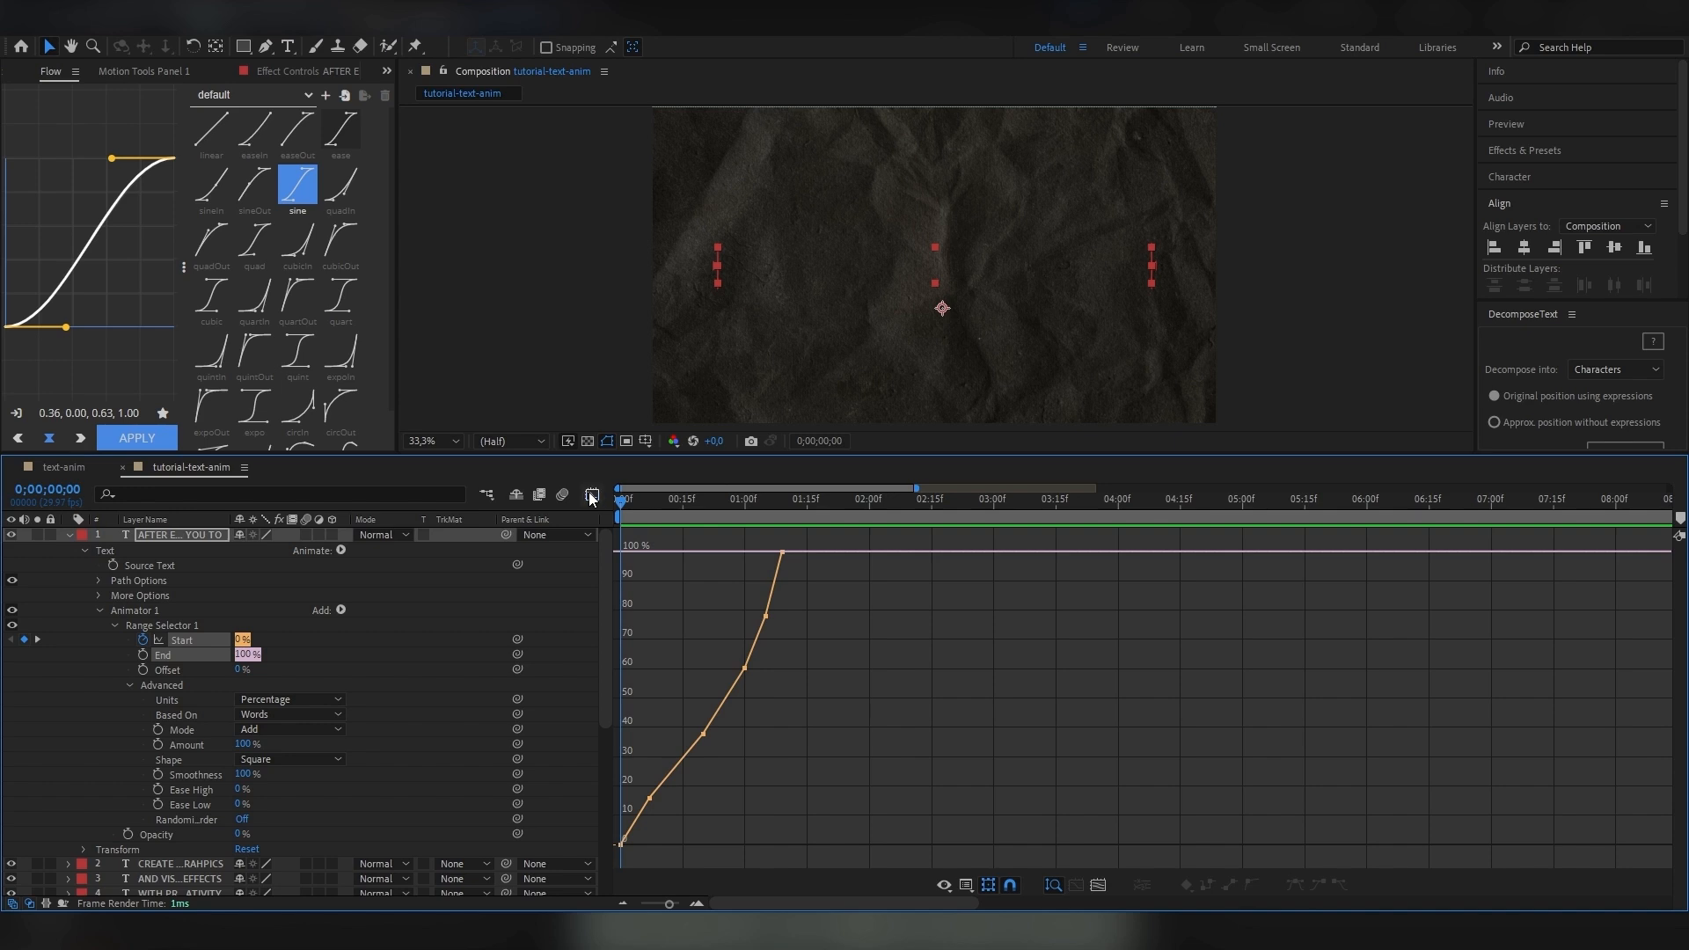
left_click(593, 498)
left_click_drag(808, 661, 601, 611)
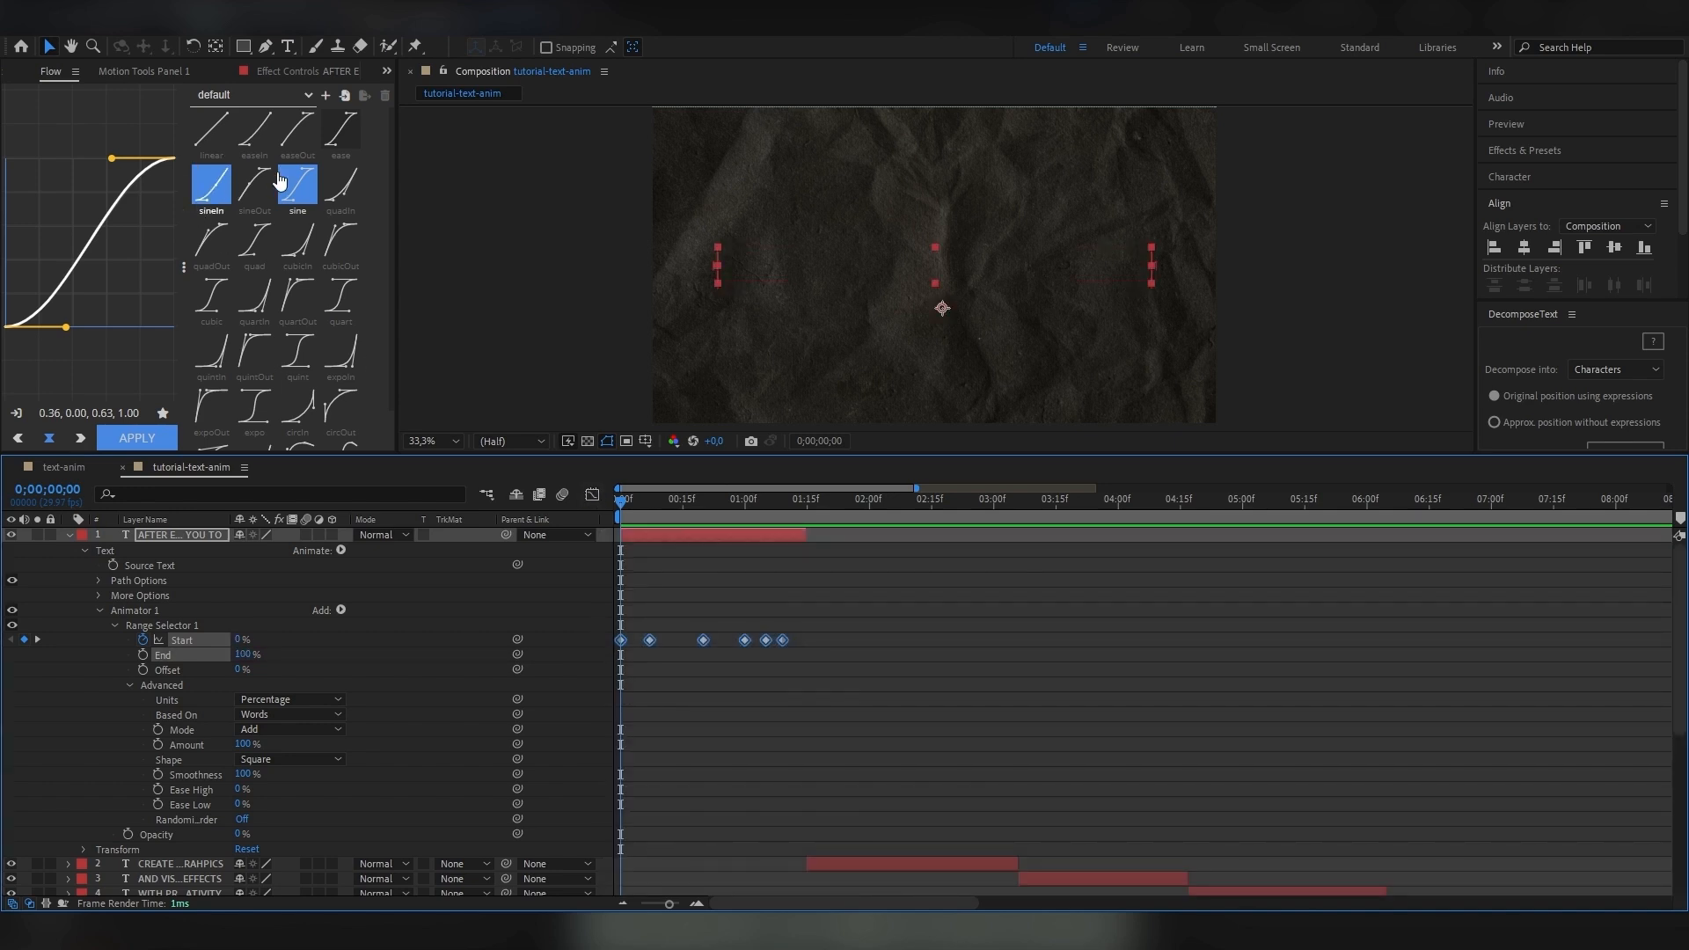
left_click(254, 239)
left_click(136, 438)
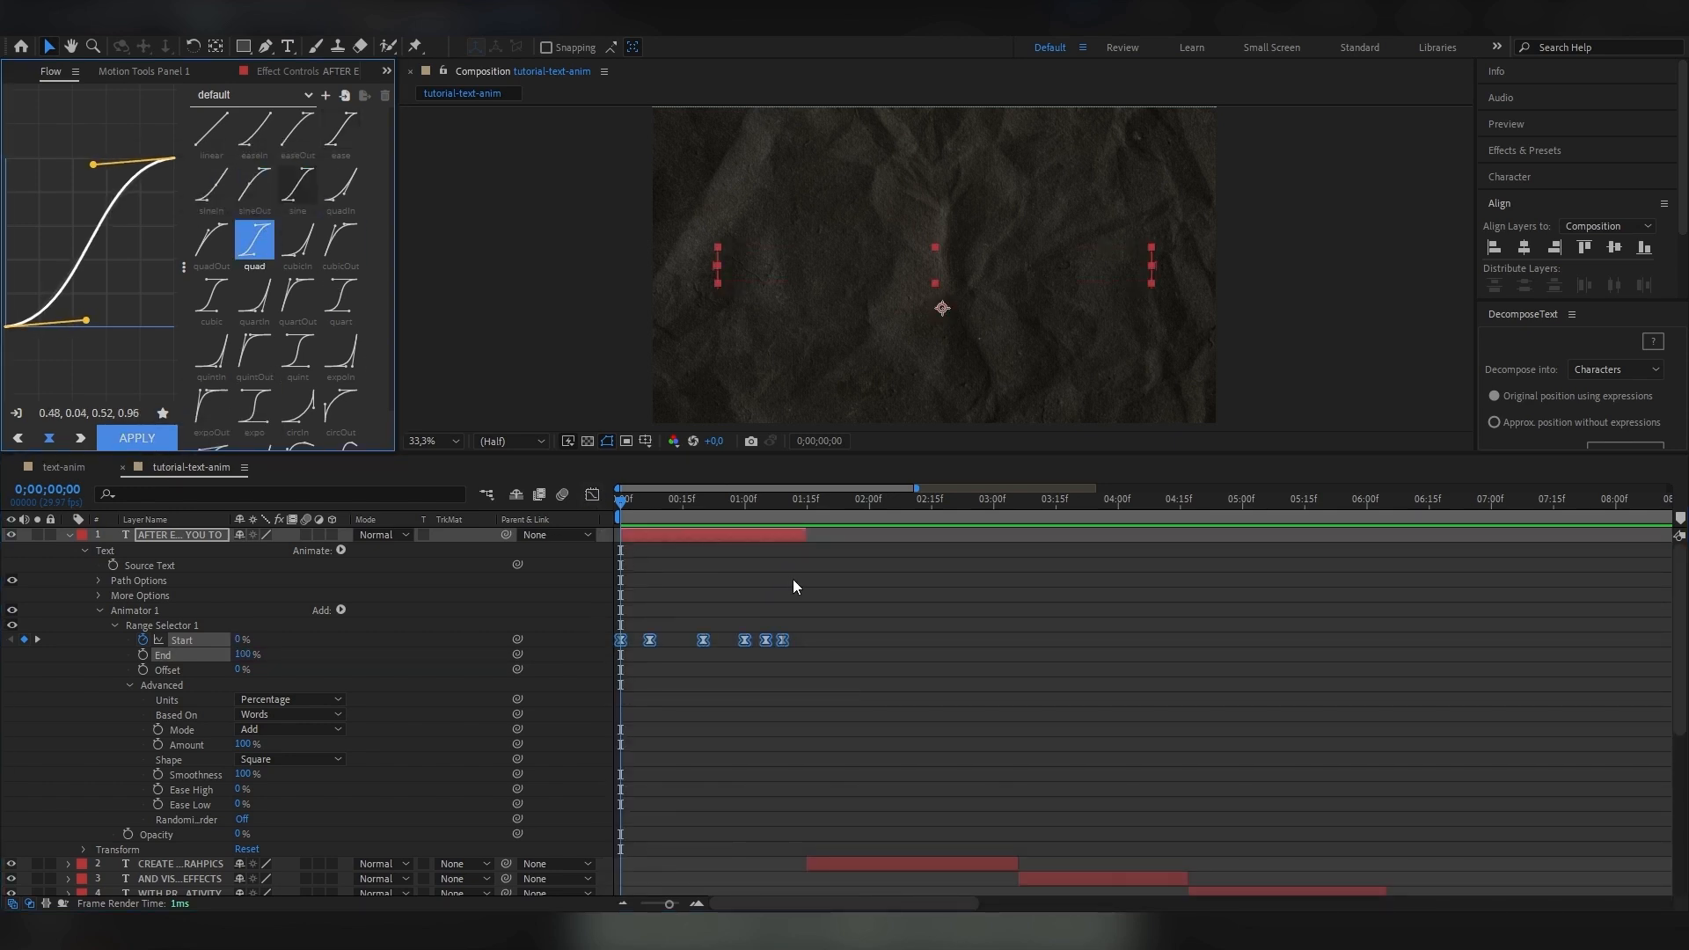
Preview the eased word-by-word reveal and collapse the first text layer's properties.
left_click(1213, 742)
key("space")
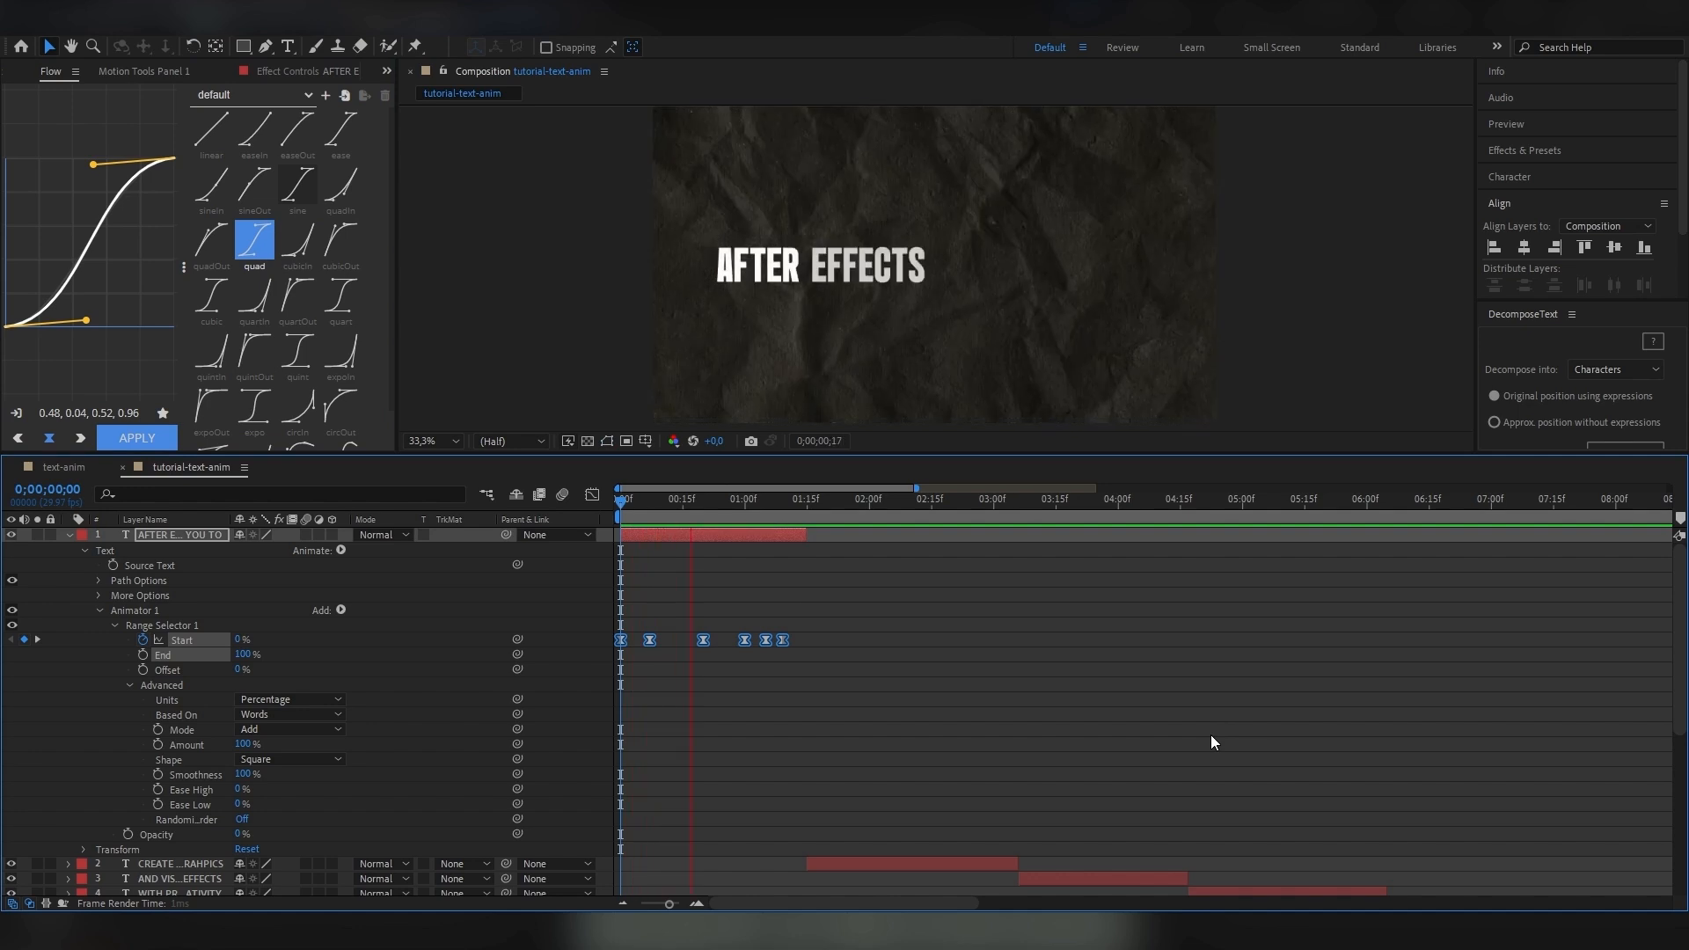
key("space")
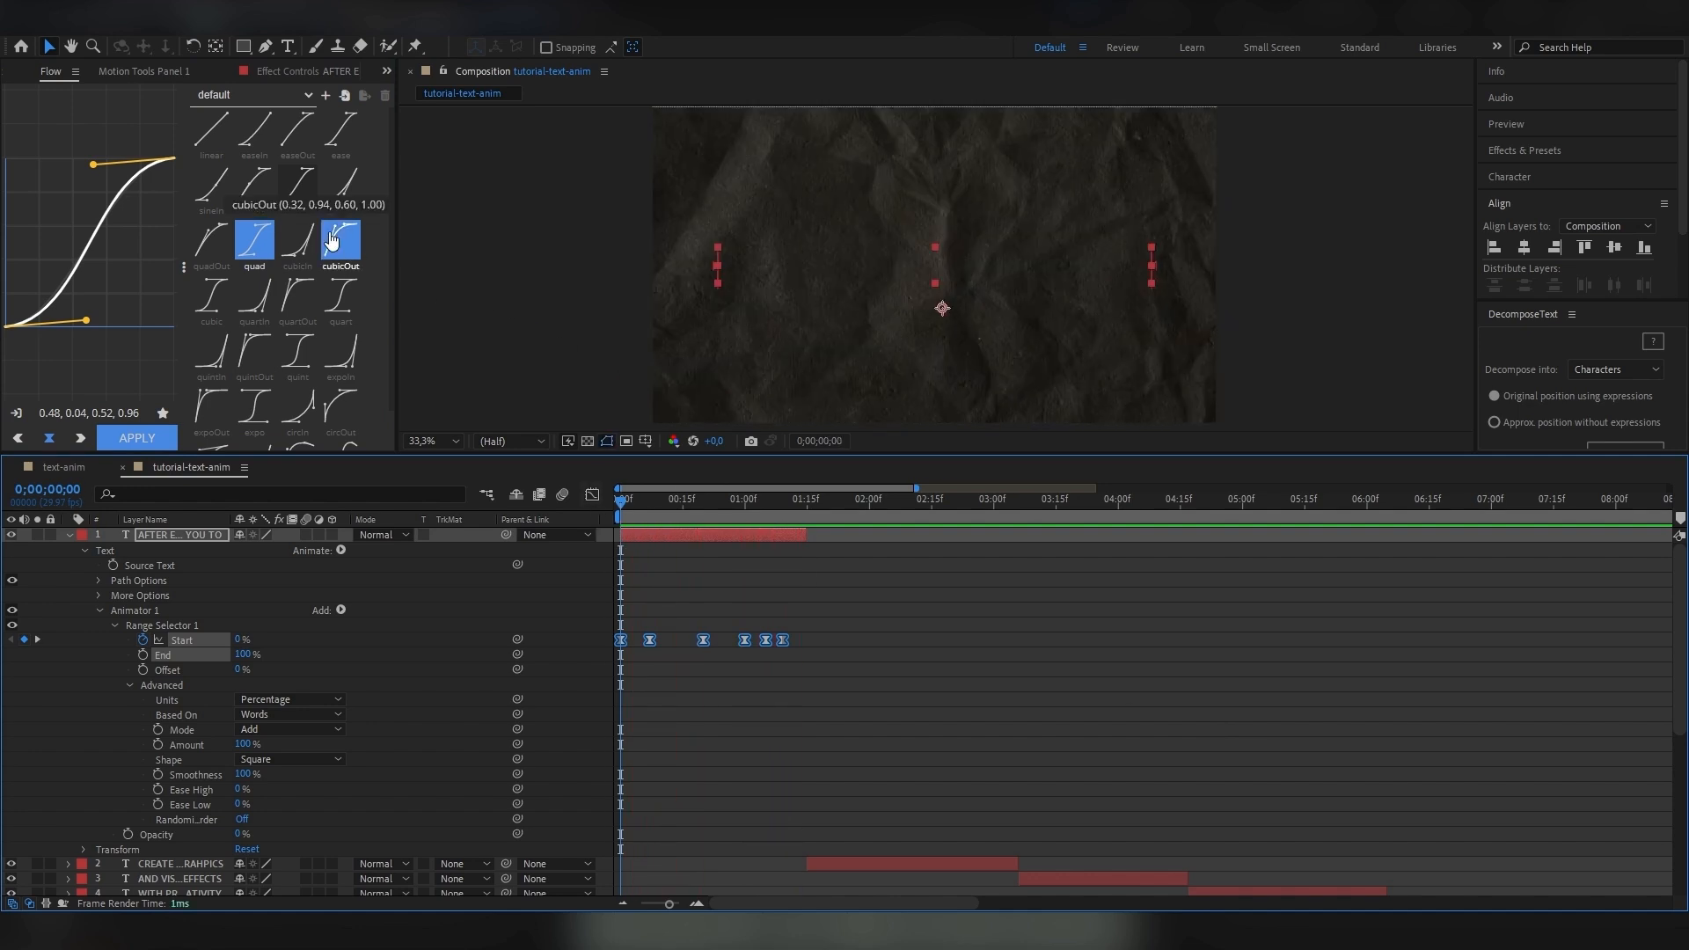
left_click(306, 239)
left_click(72, 536)
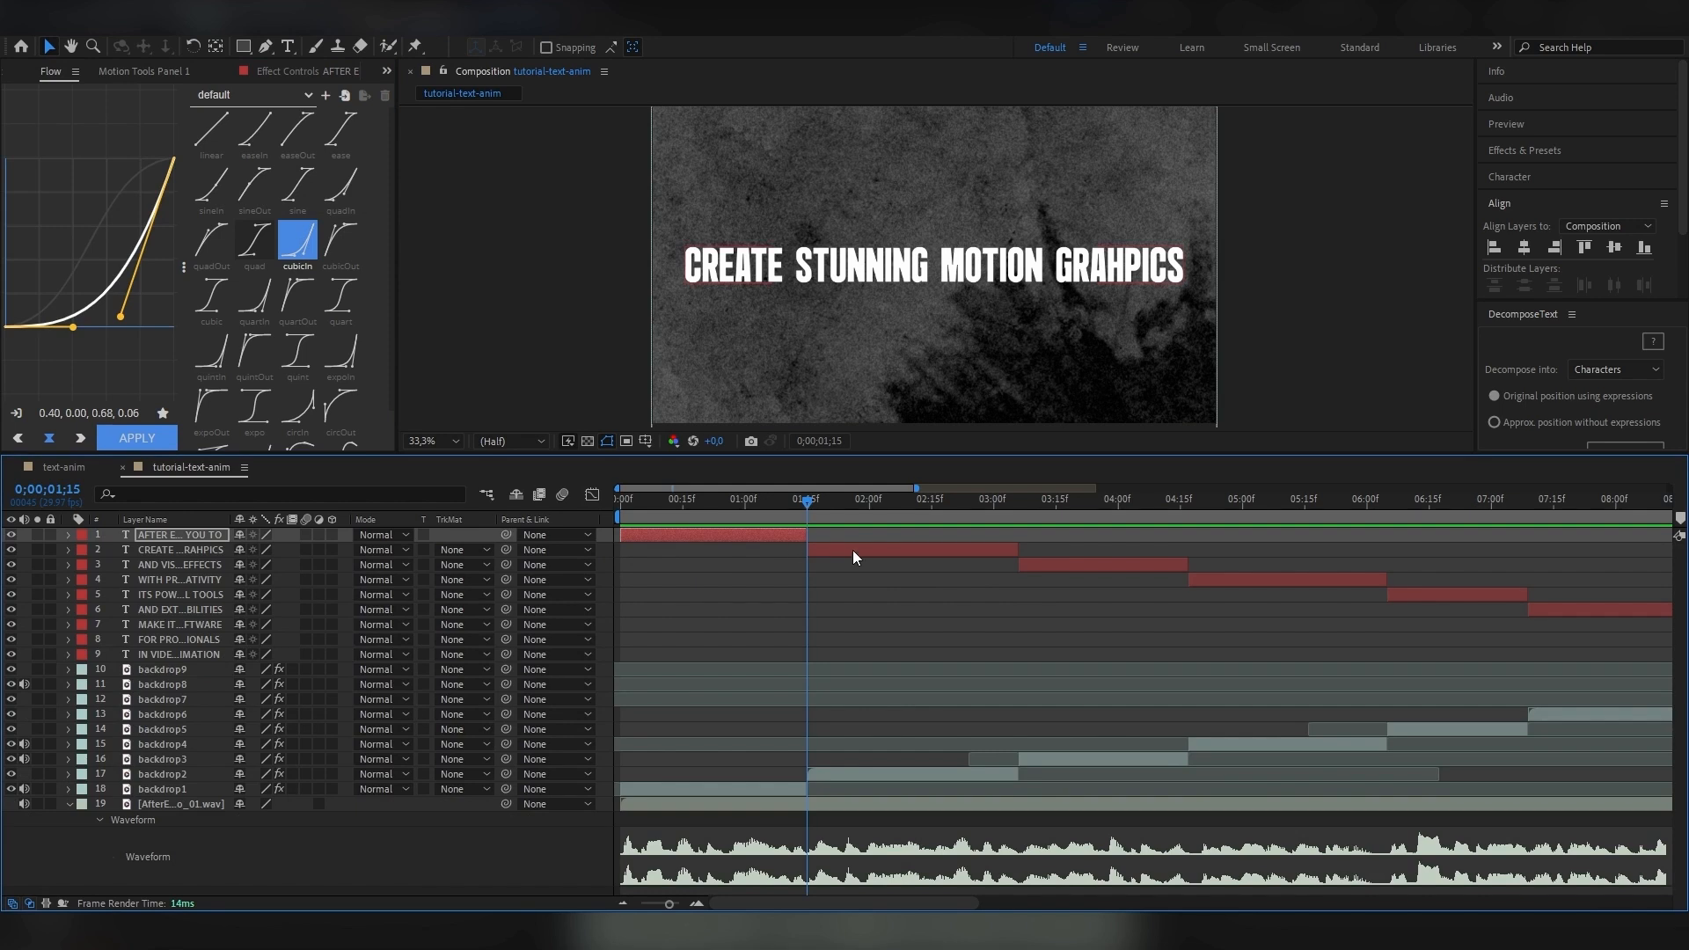
Add a Position animator with a Wiggly selector to the "CREATE STUNNING MOTION GRAHPICS" text layer.
left_click(852, 551)
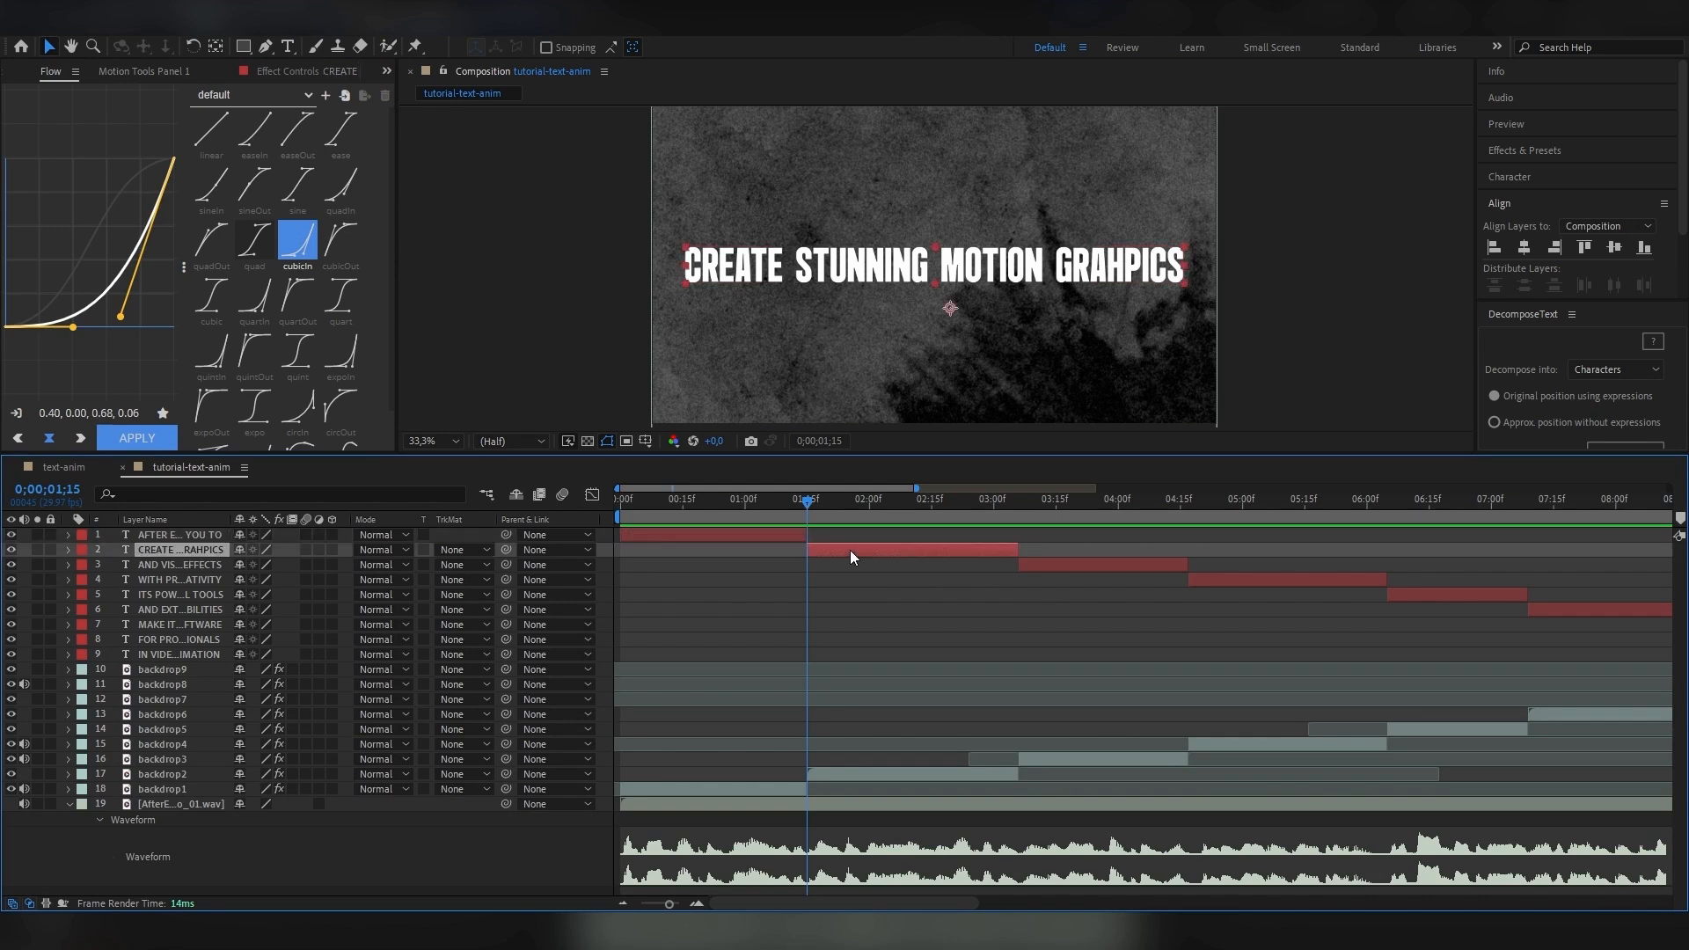
left_click(69, 549)
left_click(341, 566)
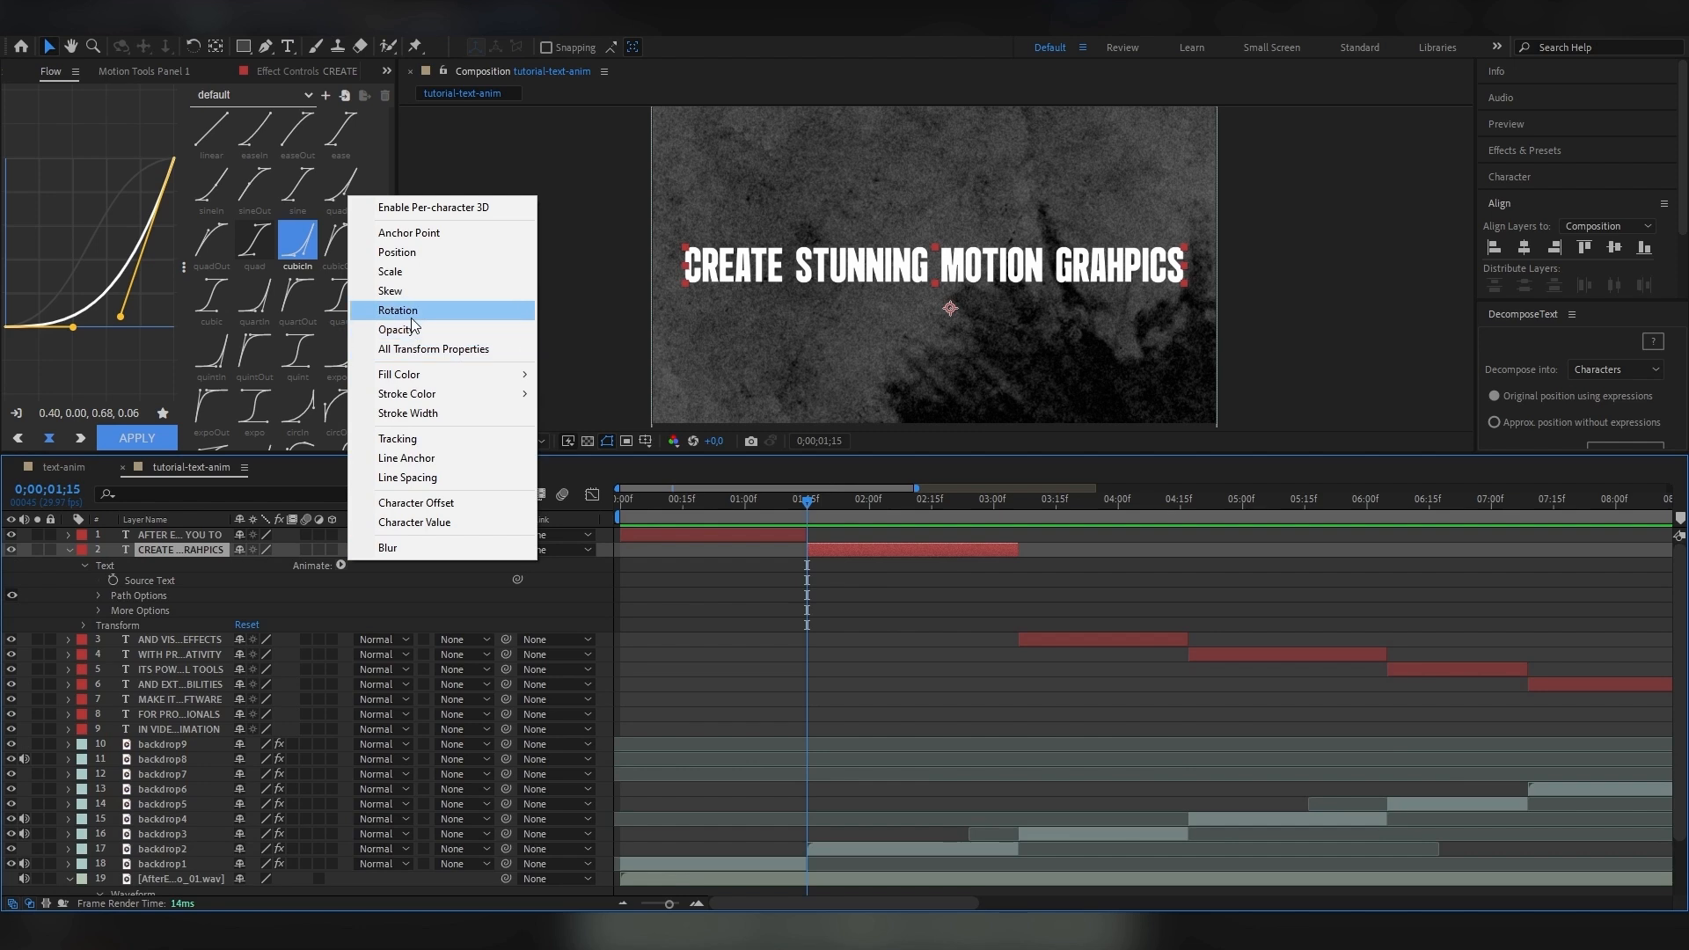
left_click(396, 252)
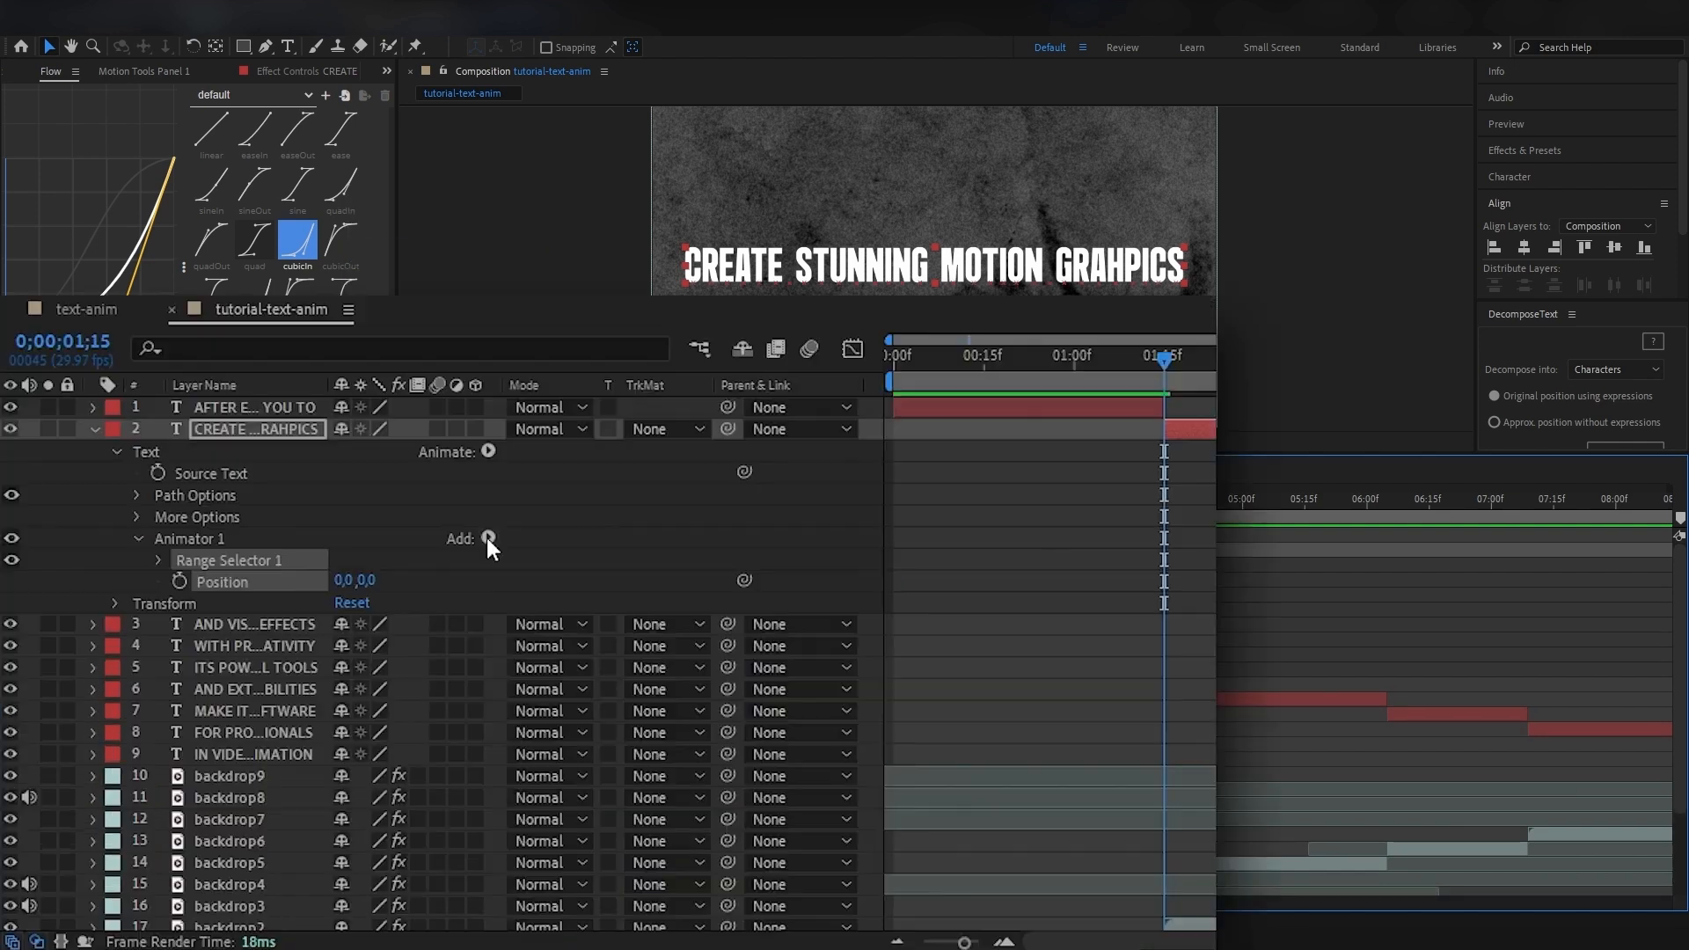
left_click(488, 538)
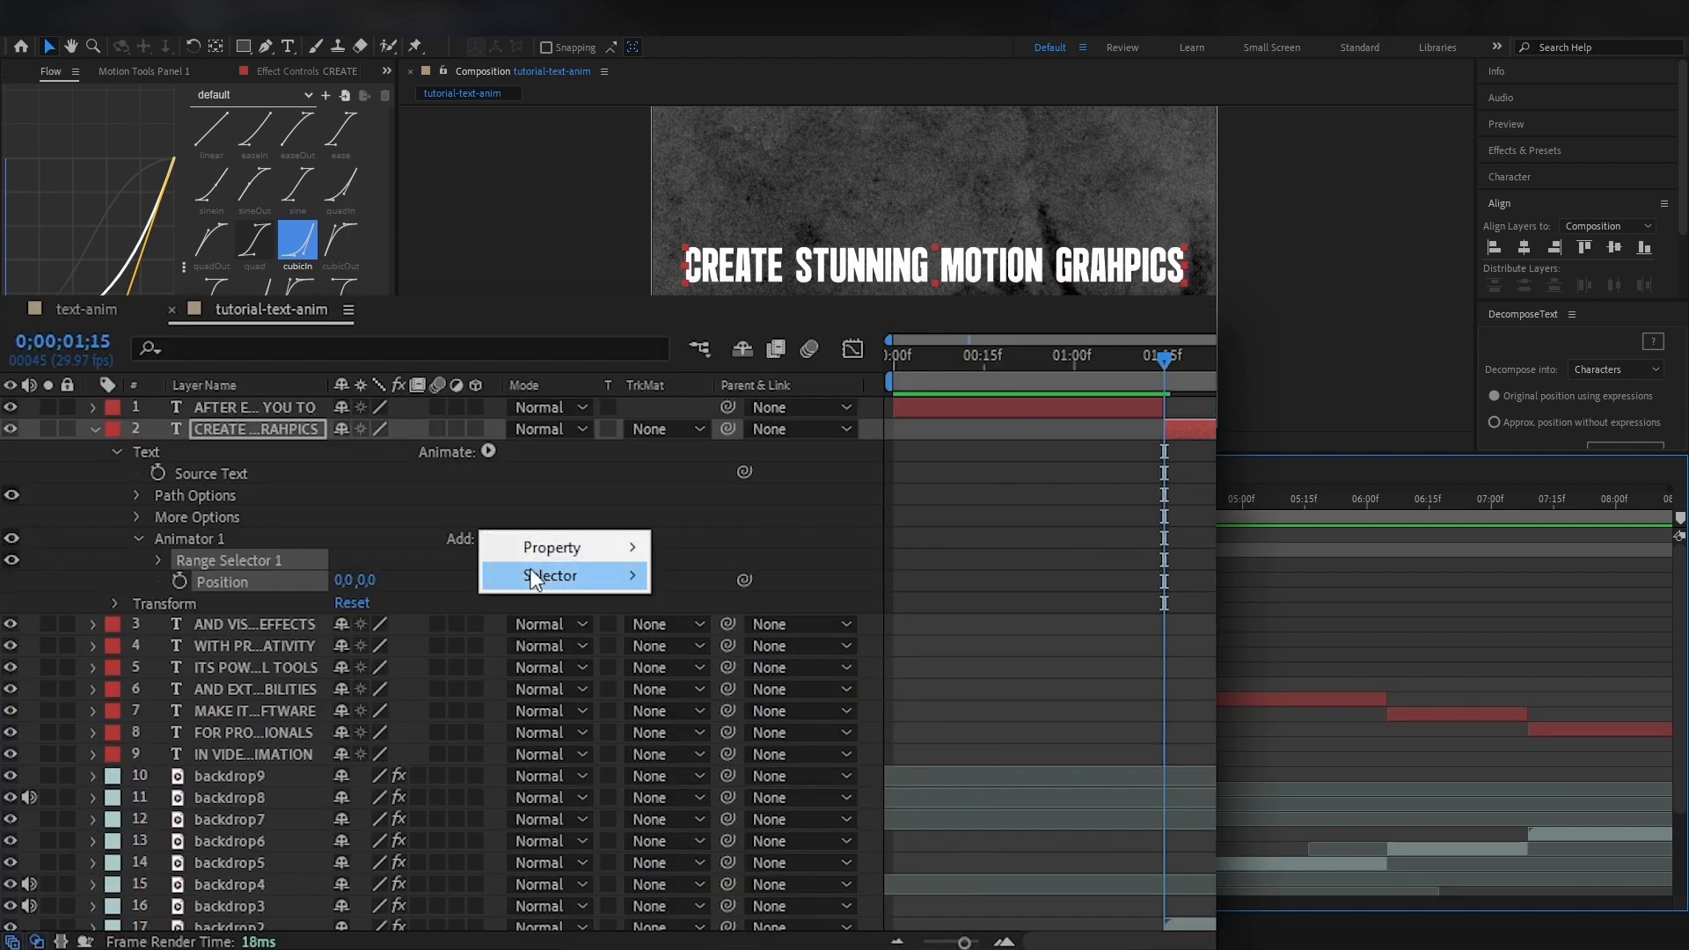
mouse_move(598, 583)
left_click(727, 600)
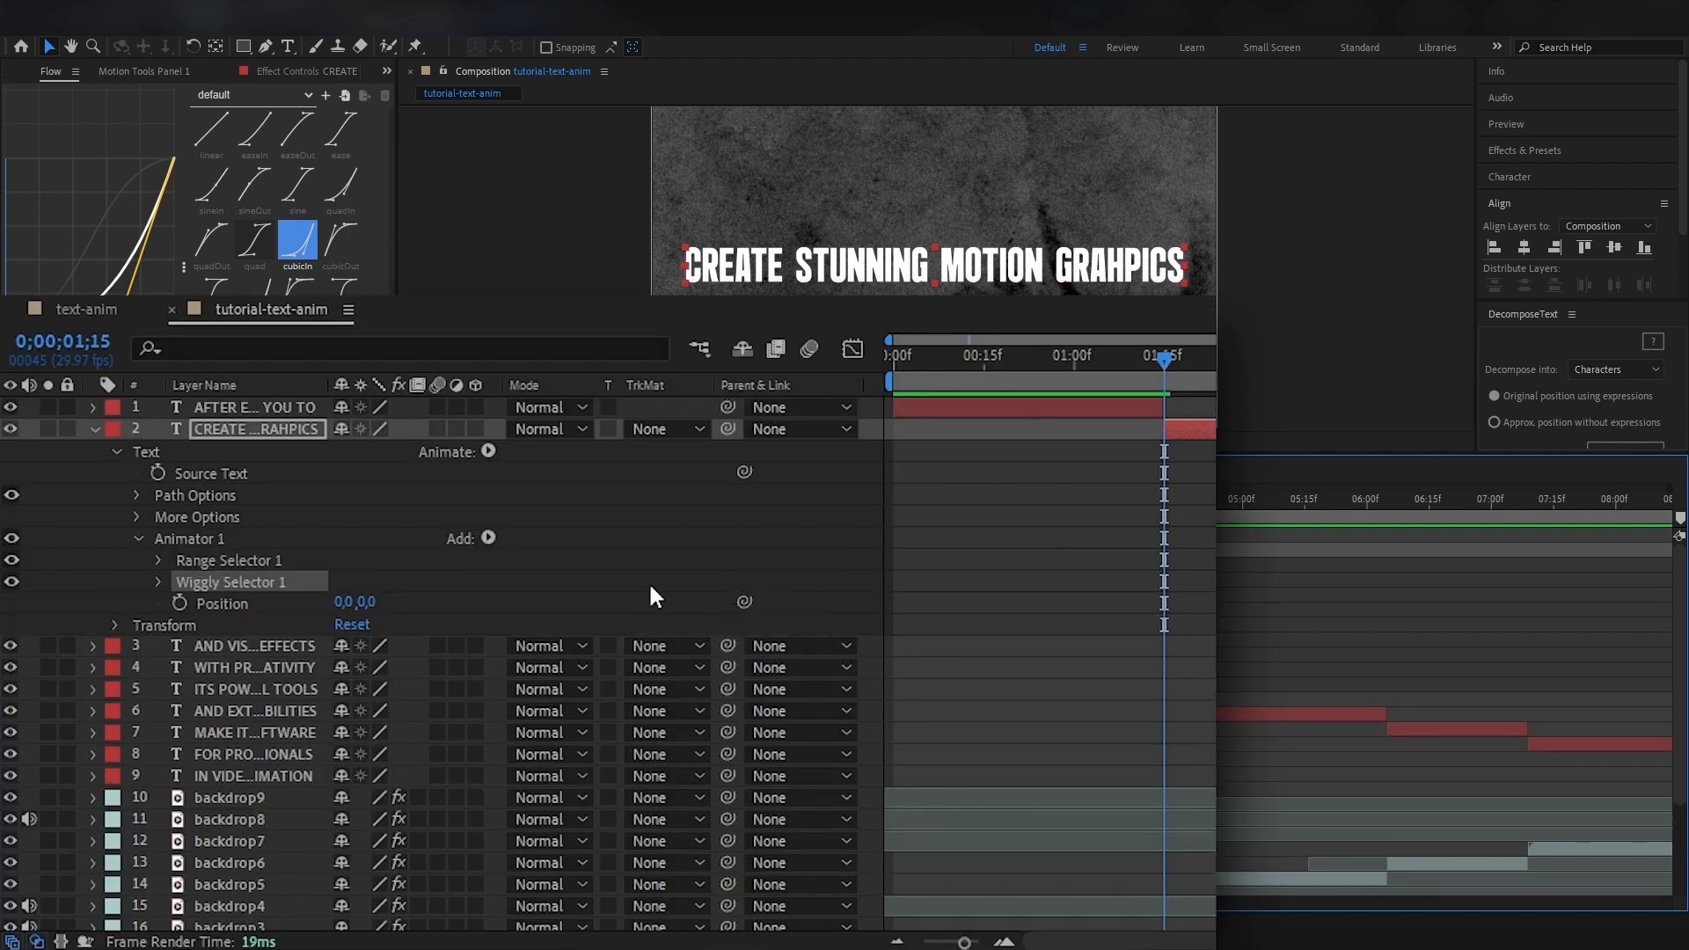
Set the animator's Position on the second text layer to 10, 8.
left_click(159, 583)
scroll(345, 787, "down", 3)
left_click_drag(341, 753, 350, 746)
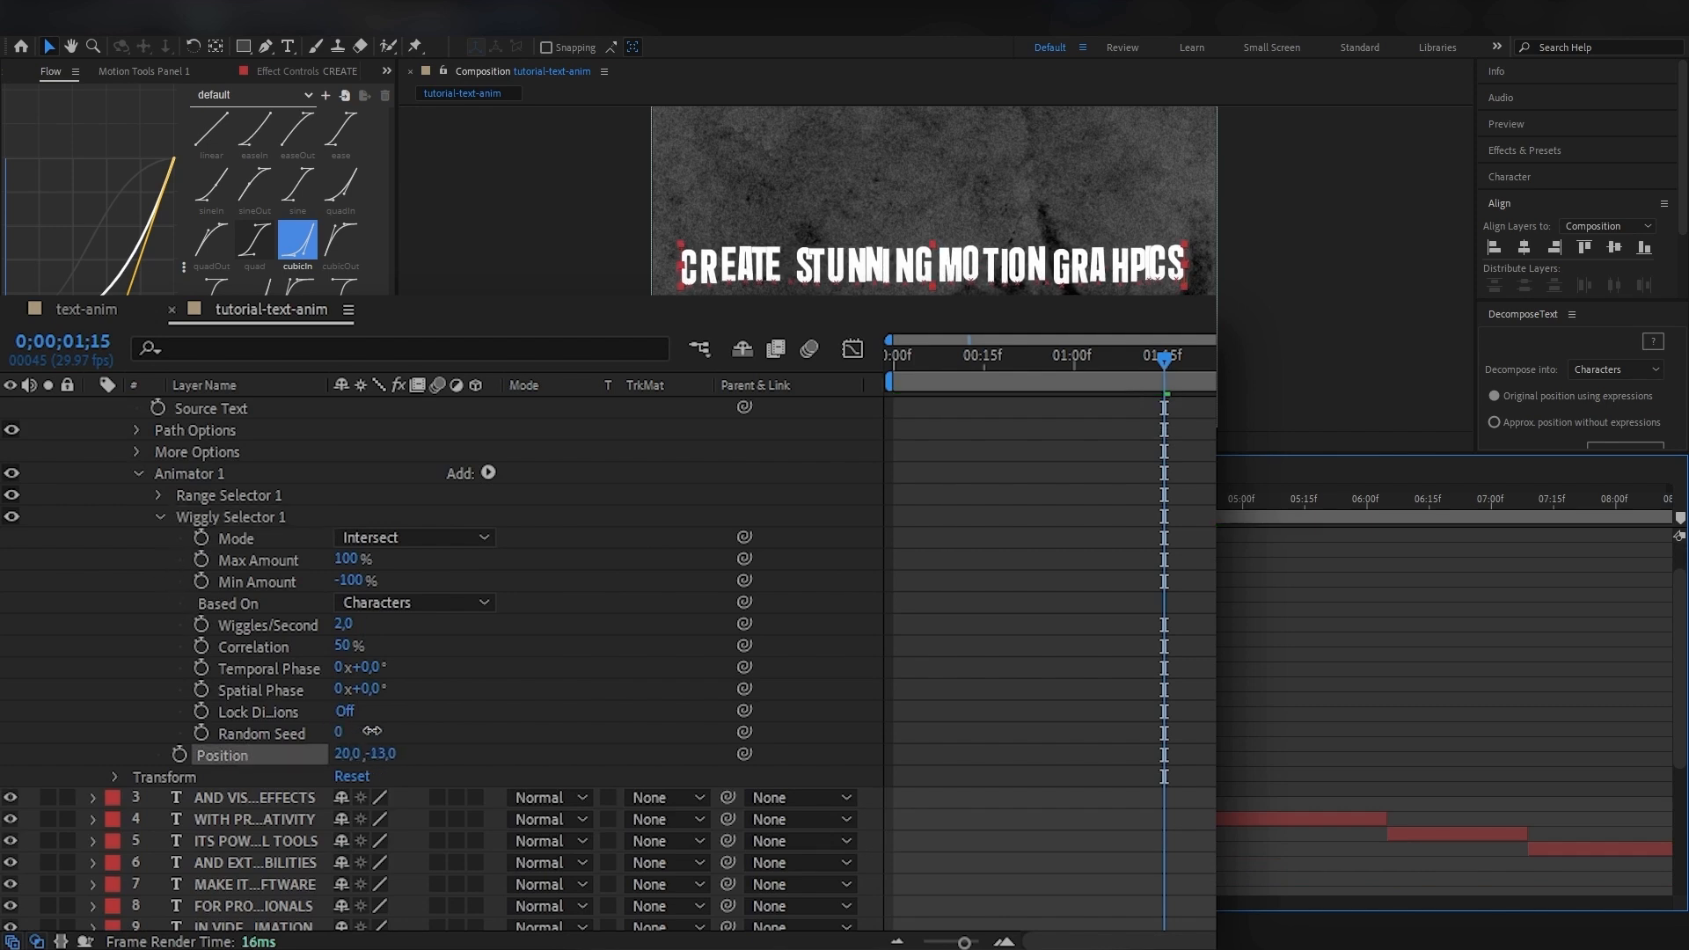
left_click(346, 753)
type("10")
left_click(396, 748)
left_click_drag(374, 754, 385, 751)
Set the Wiggly Selector's Correlation to 0% and Wiggles/Second to 0.
left_click_drag(342, 646, 218, 644)
left_click_drag(347, 628, 276, 626)
left_click(346, 626)
type("0")
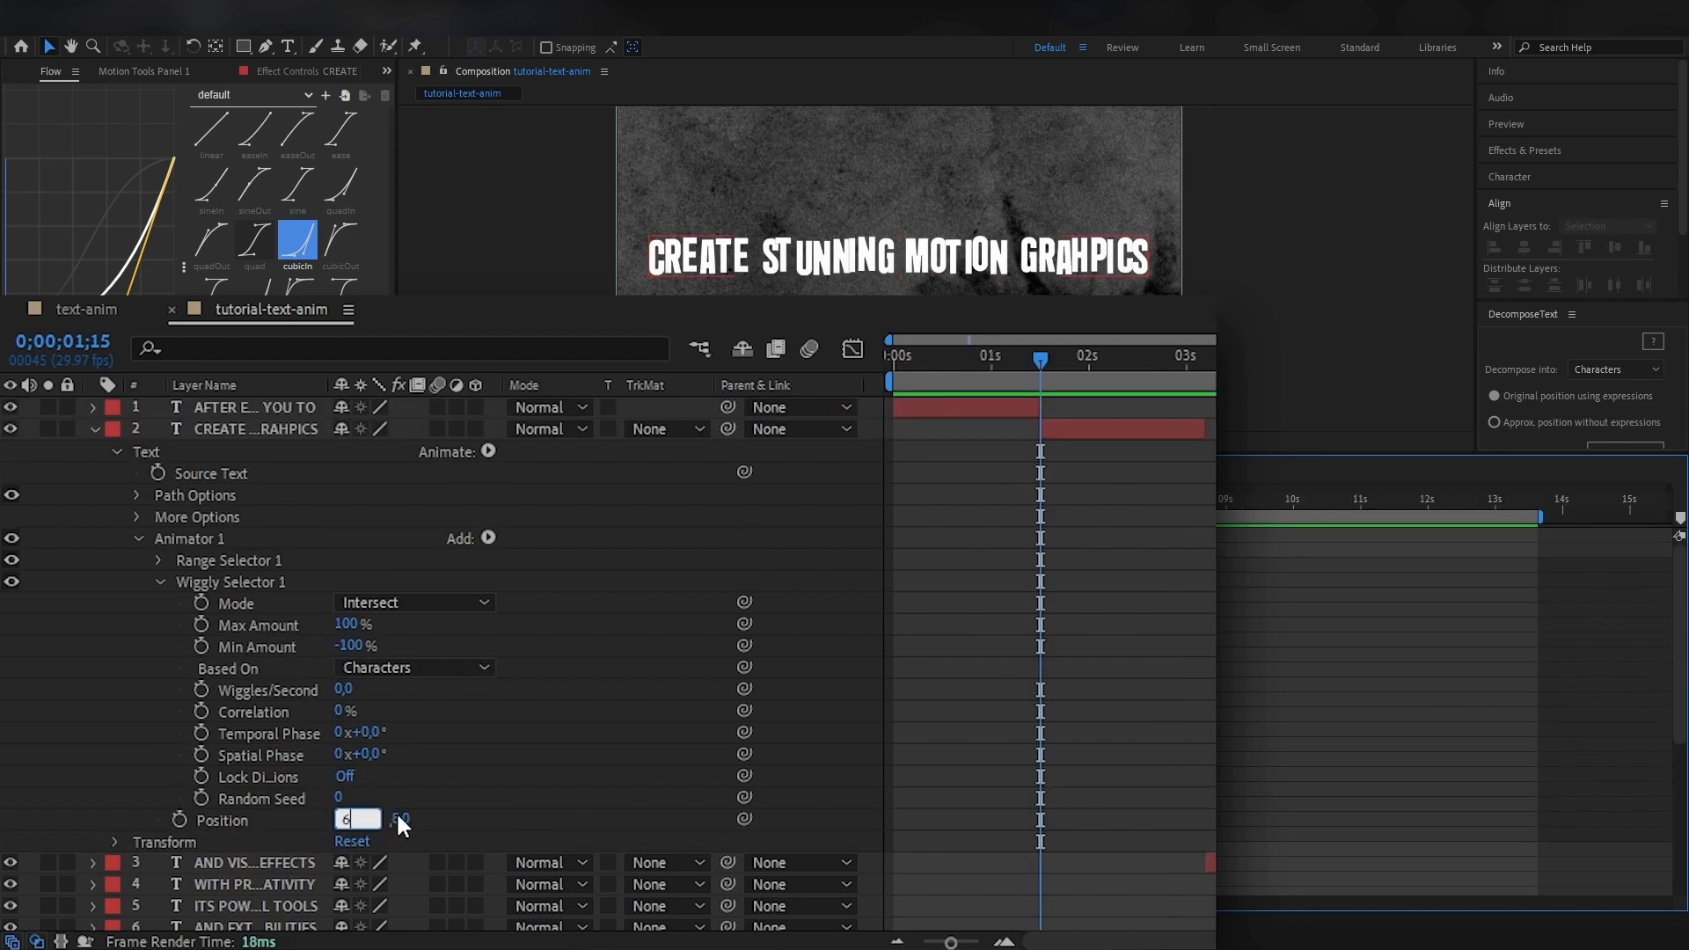
key("Return")
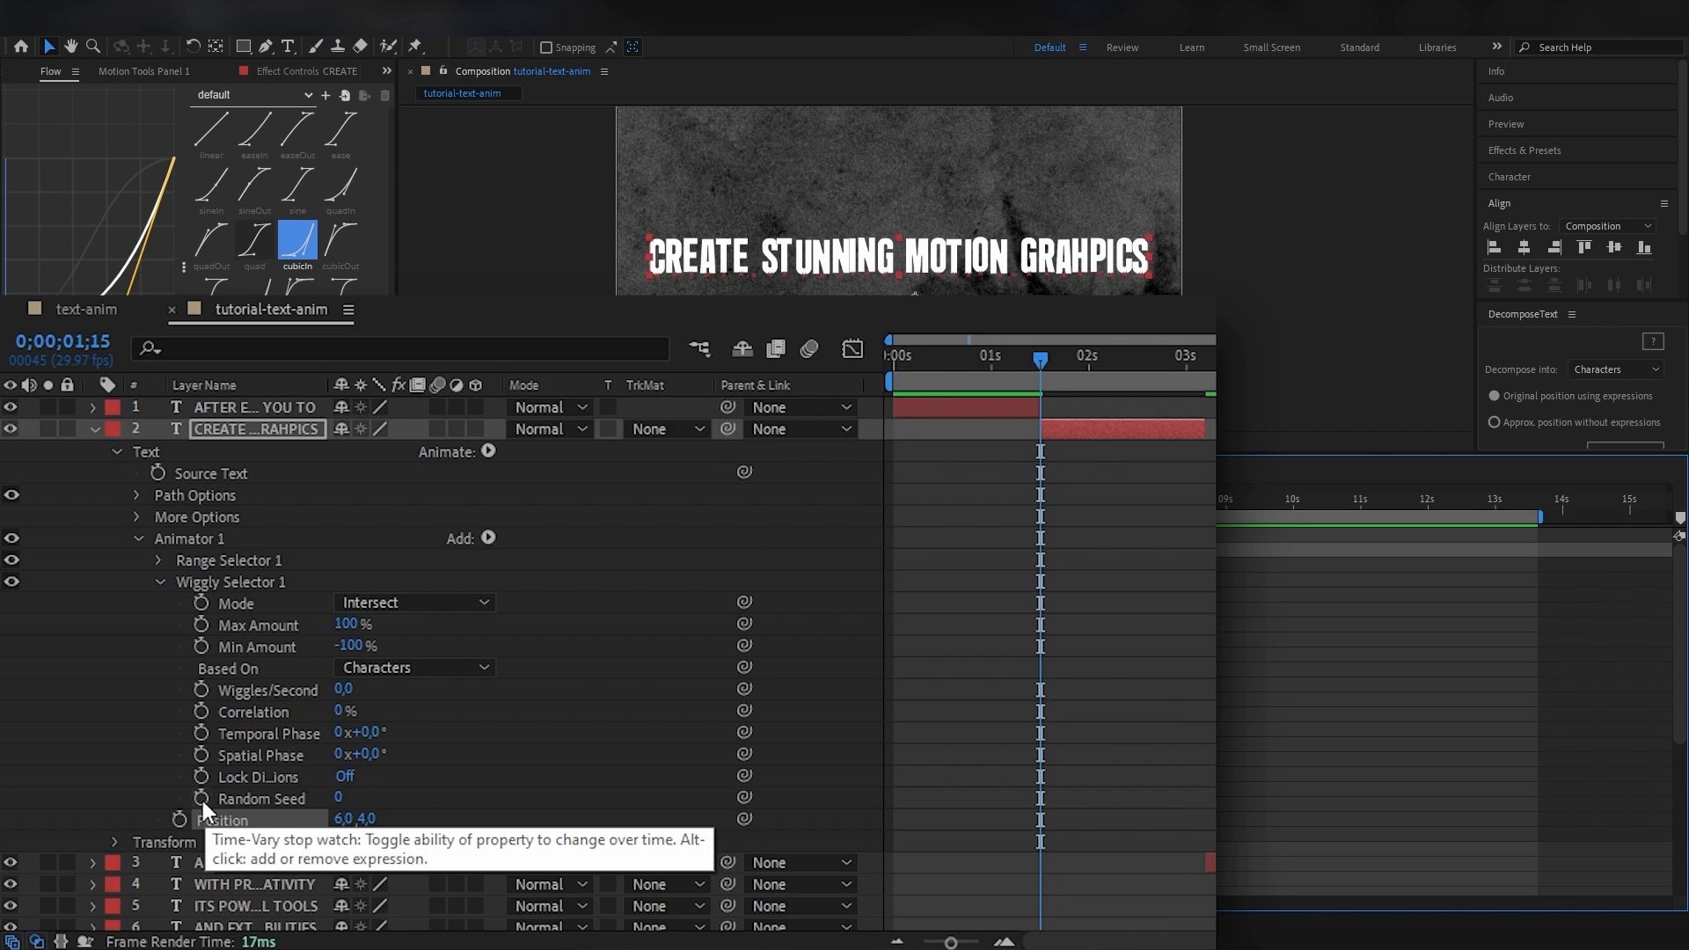
Add the expression random(500) to the Wiggly Selector's Random Seed.
left_click(202, 800, "alt")
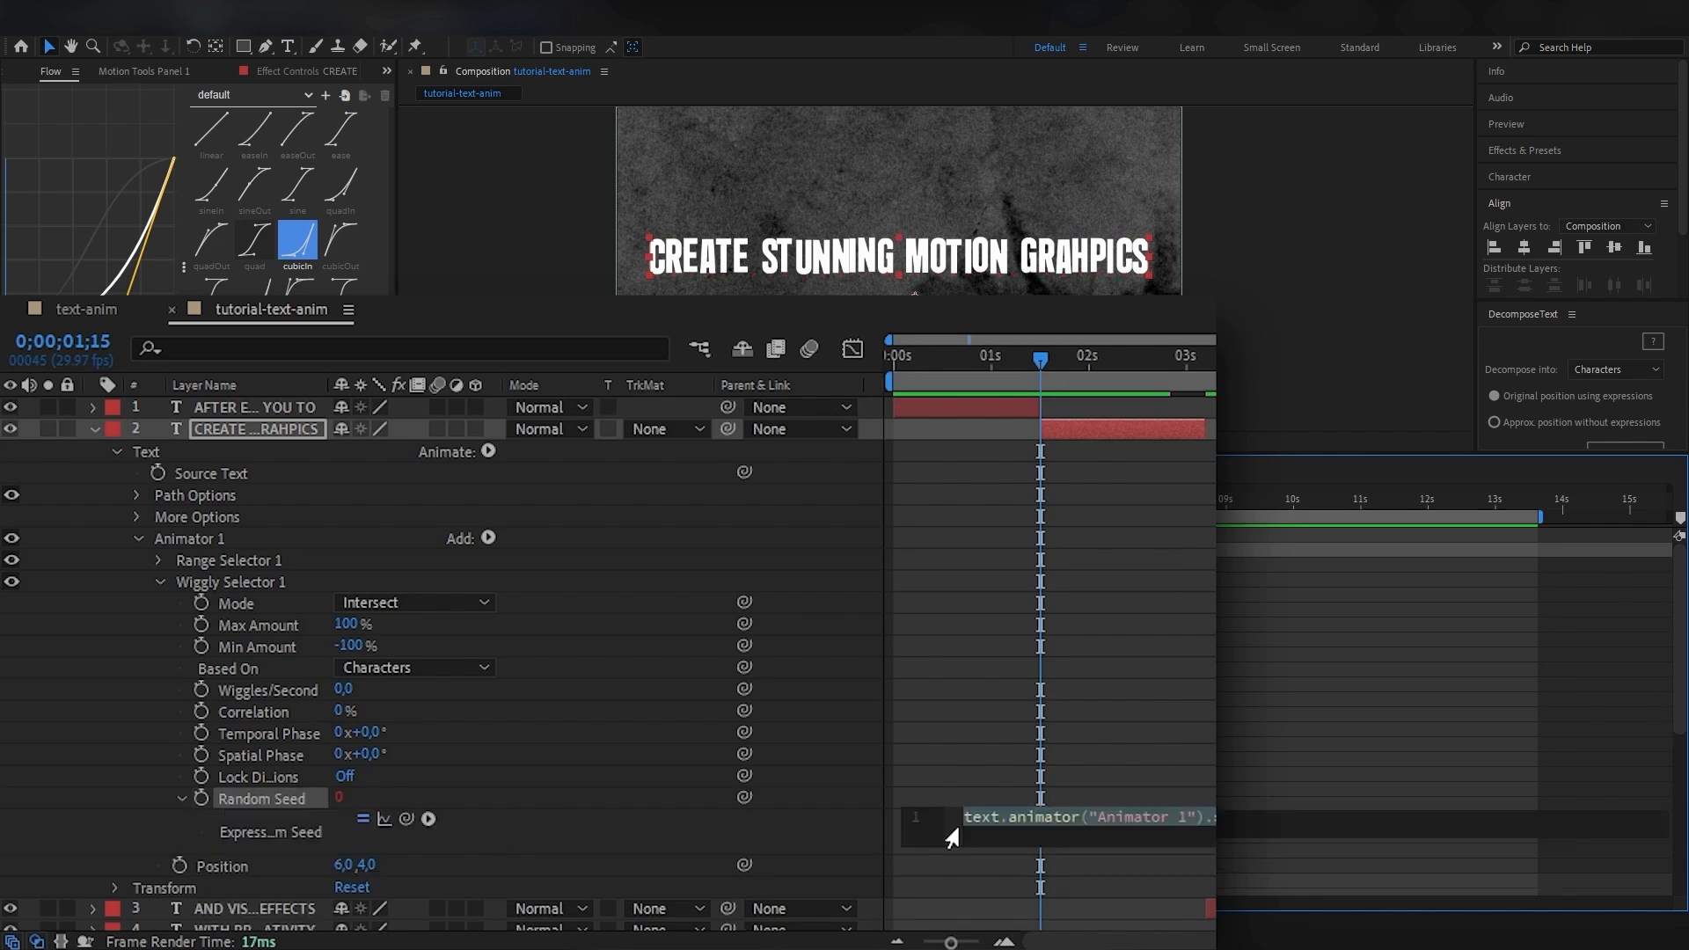
type("random")
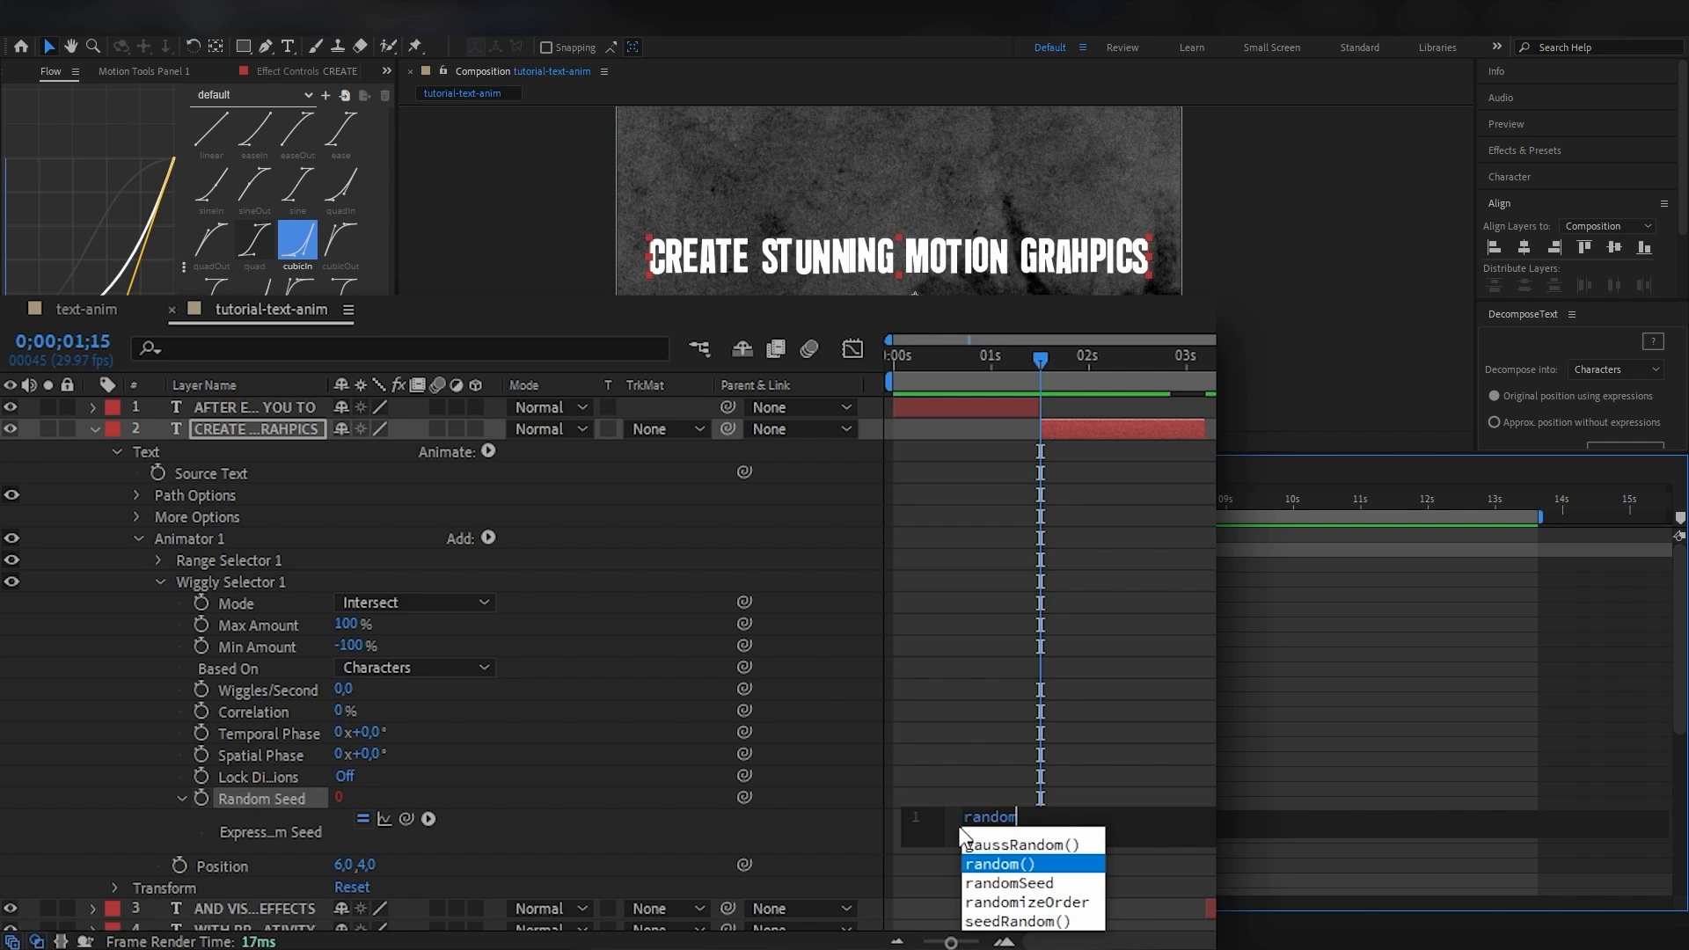
key("Return")
type("500")
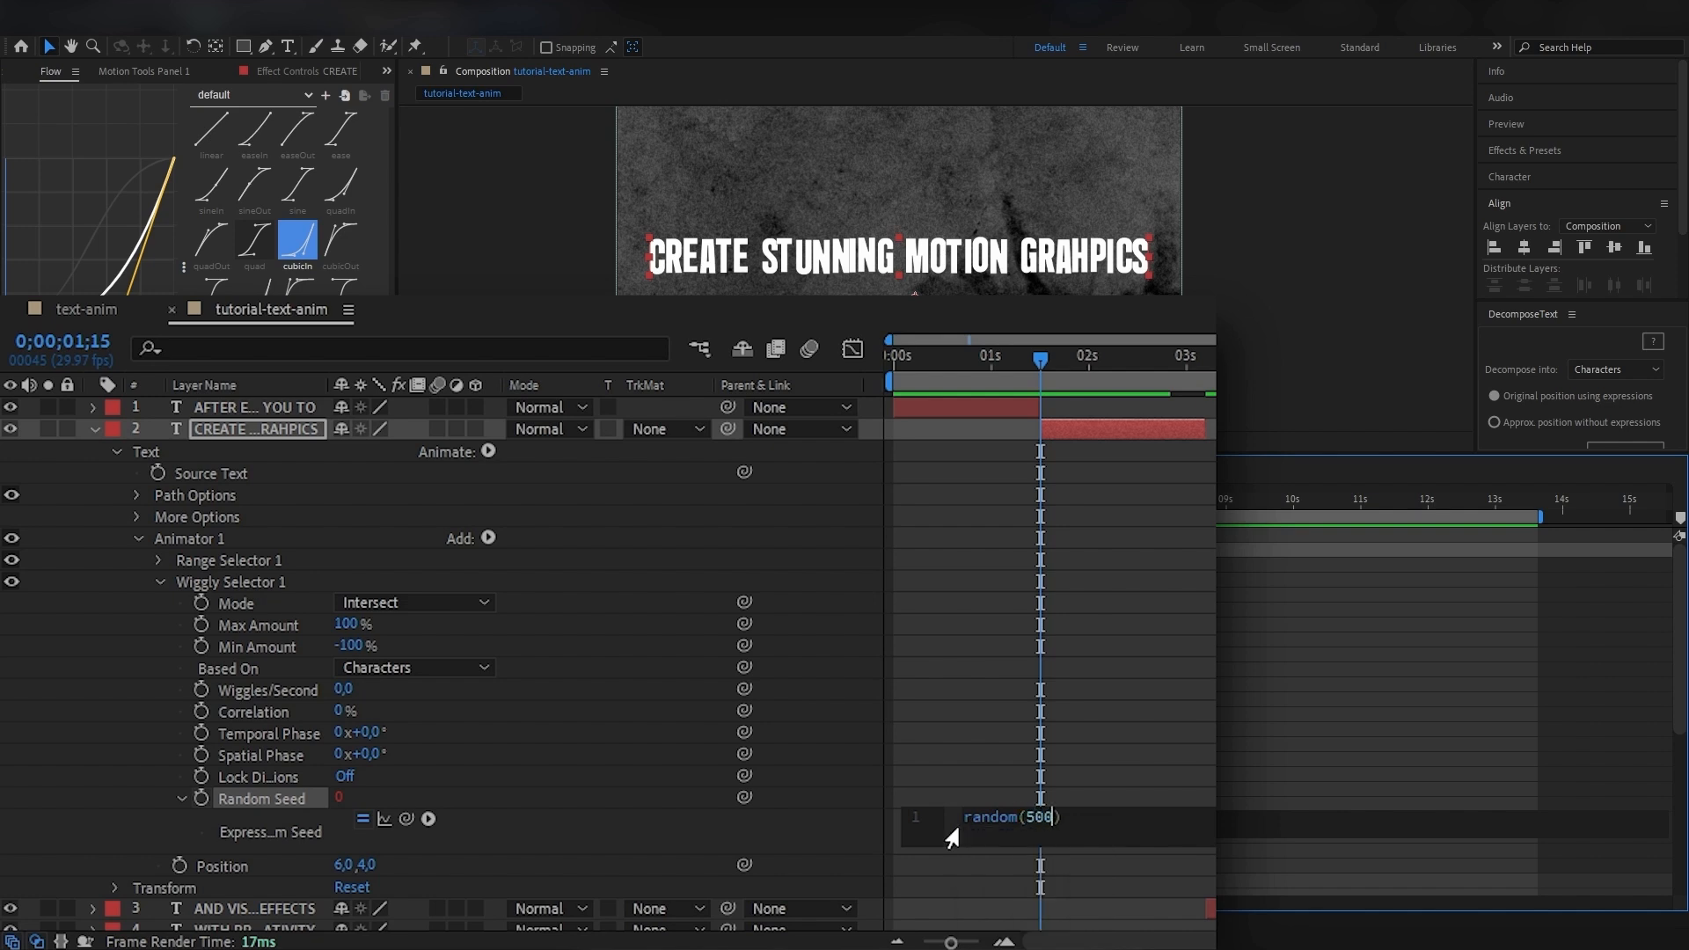
Insert posterizeTime(5) on a line above random(500) in the Random Seed expression and preview the jittering text.
key("Home")
key("Return")
key("Up")
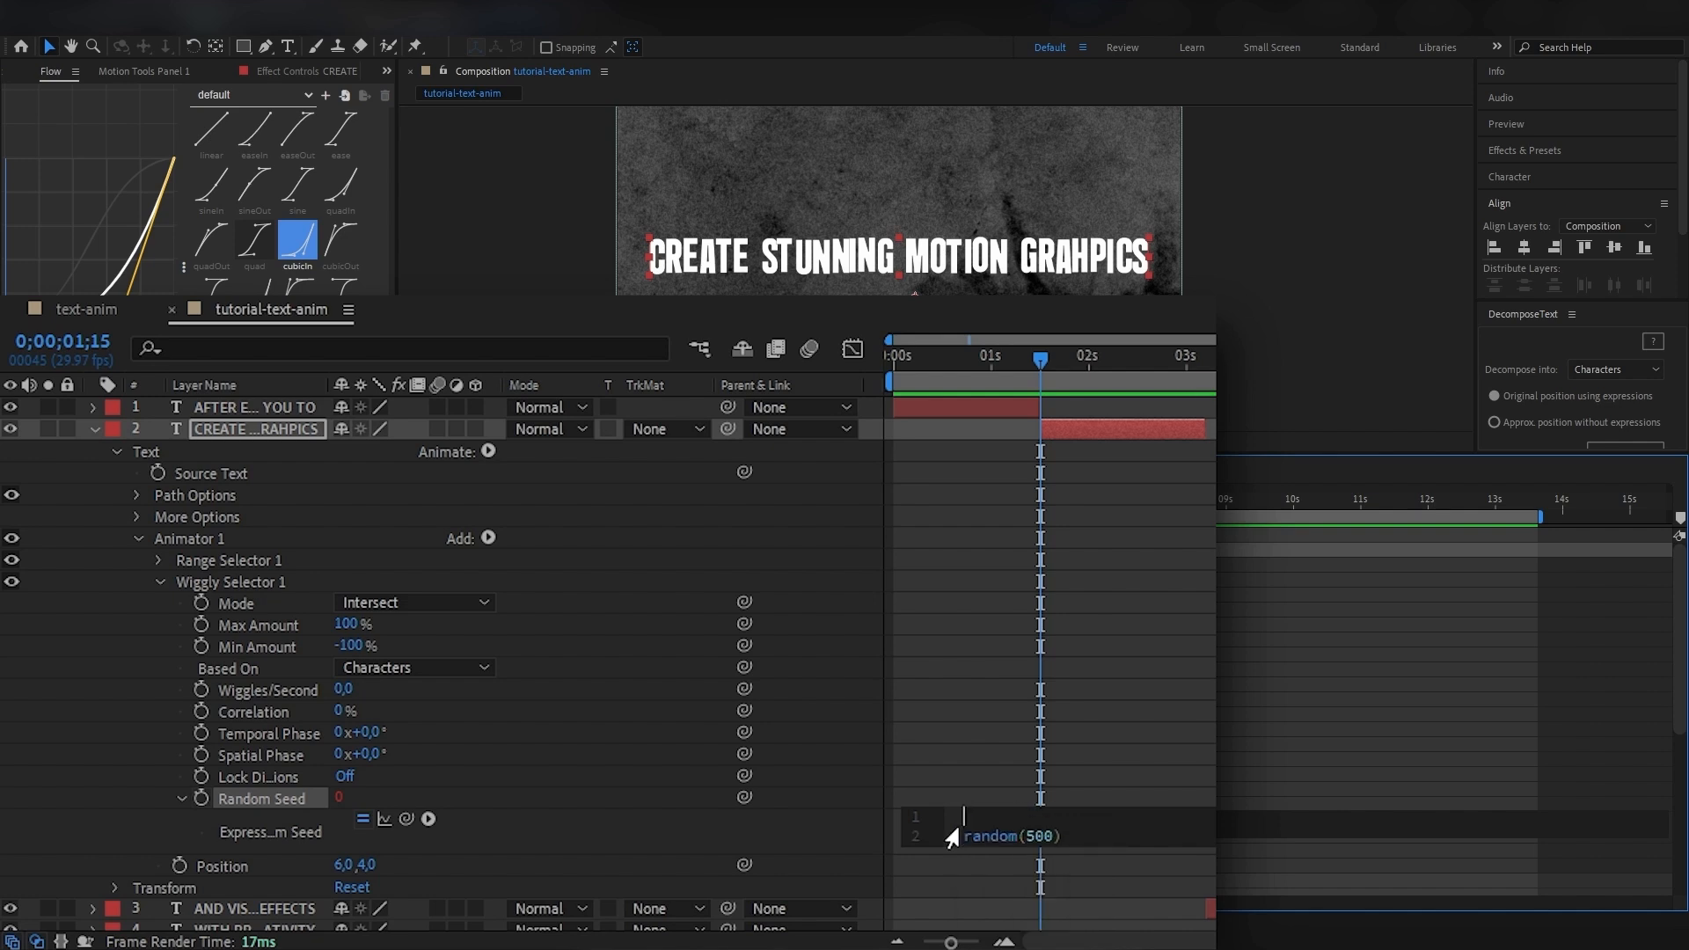
type("pos")
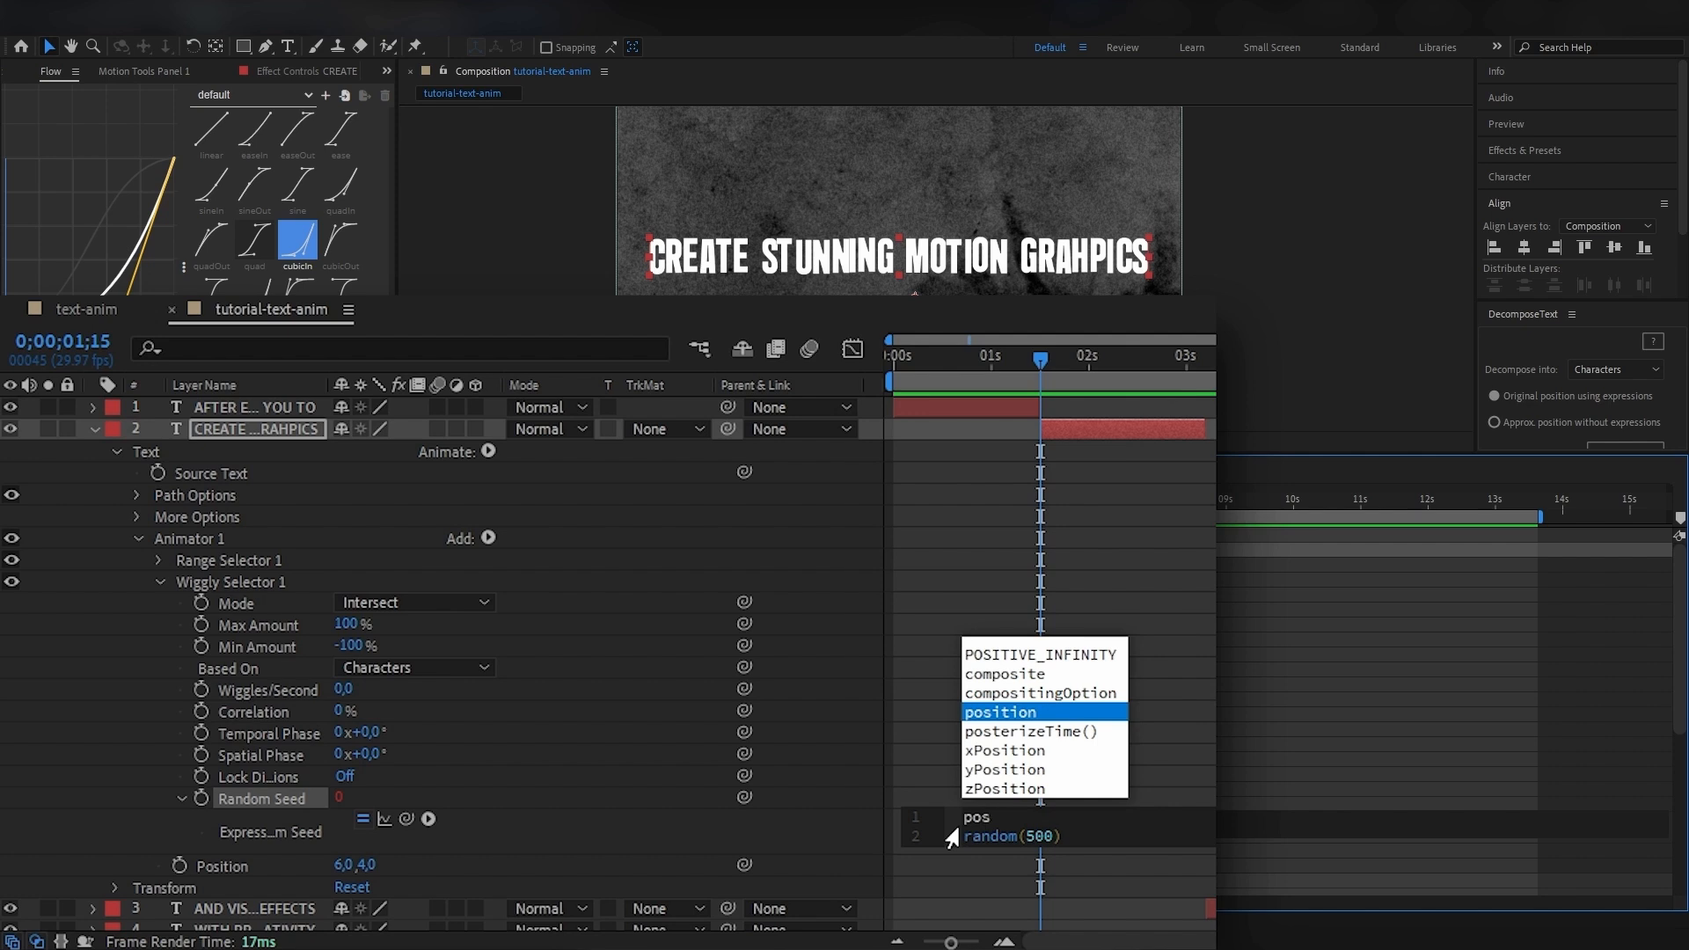
key("Down")
key("Return")
type("5")
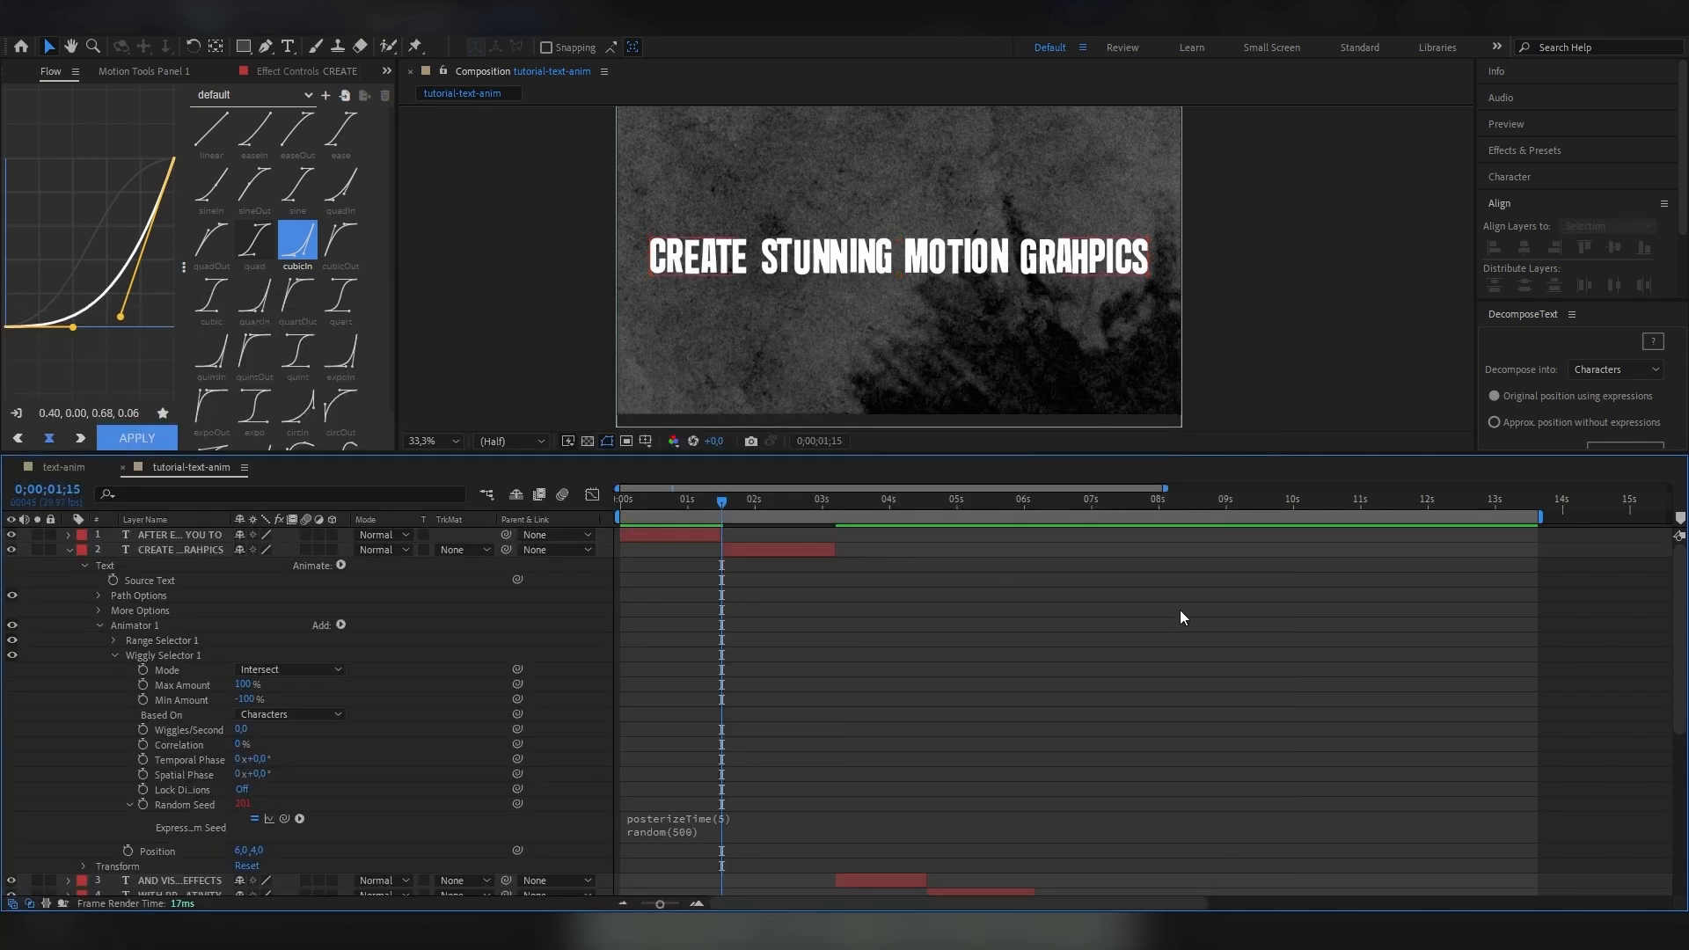
key("space")
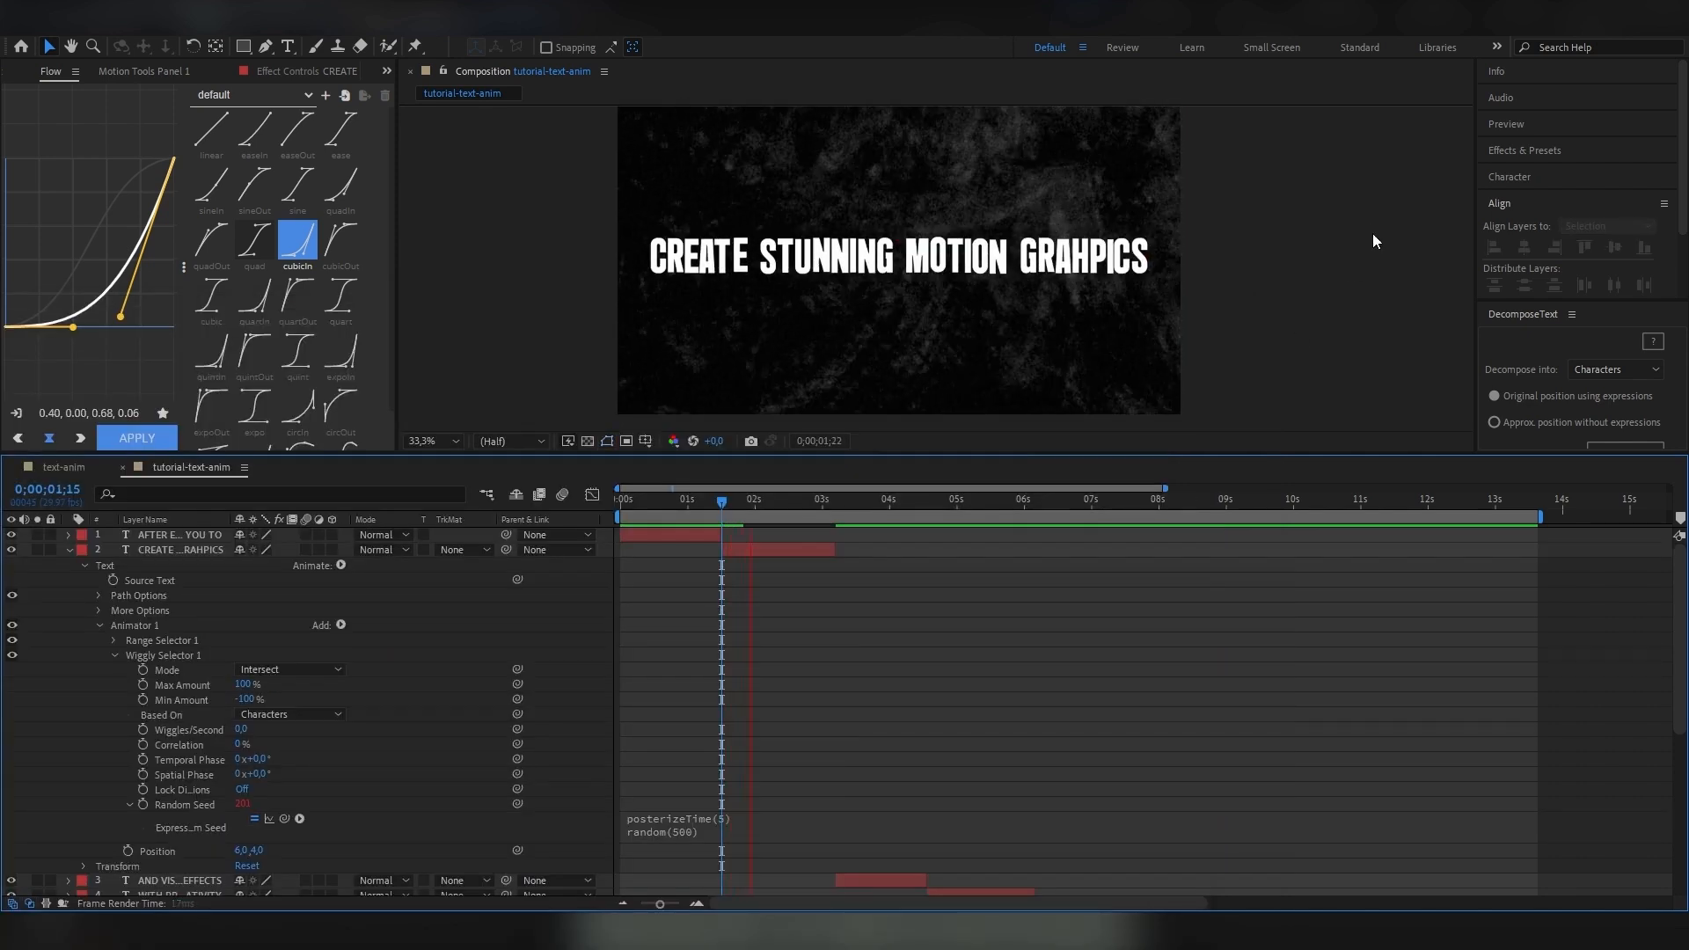
Set posterizeTime to 10 in the Random Seed expression and preview the jittering text.
key("space")
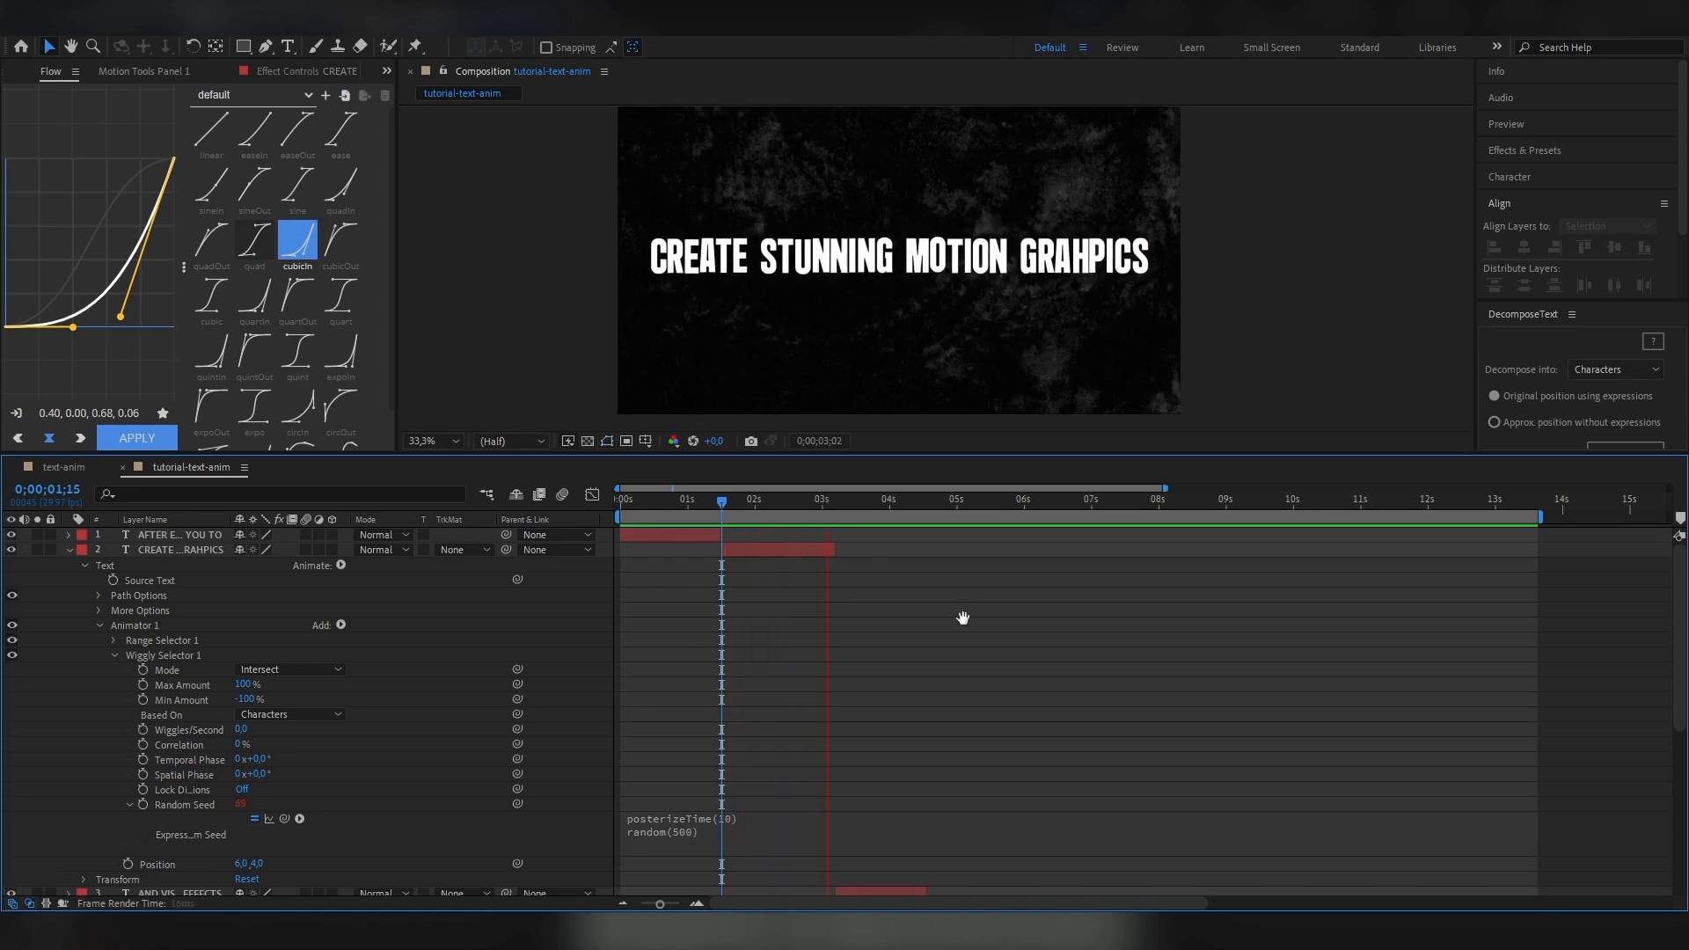
key("space")
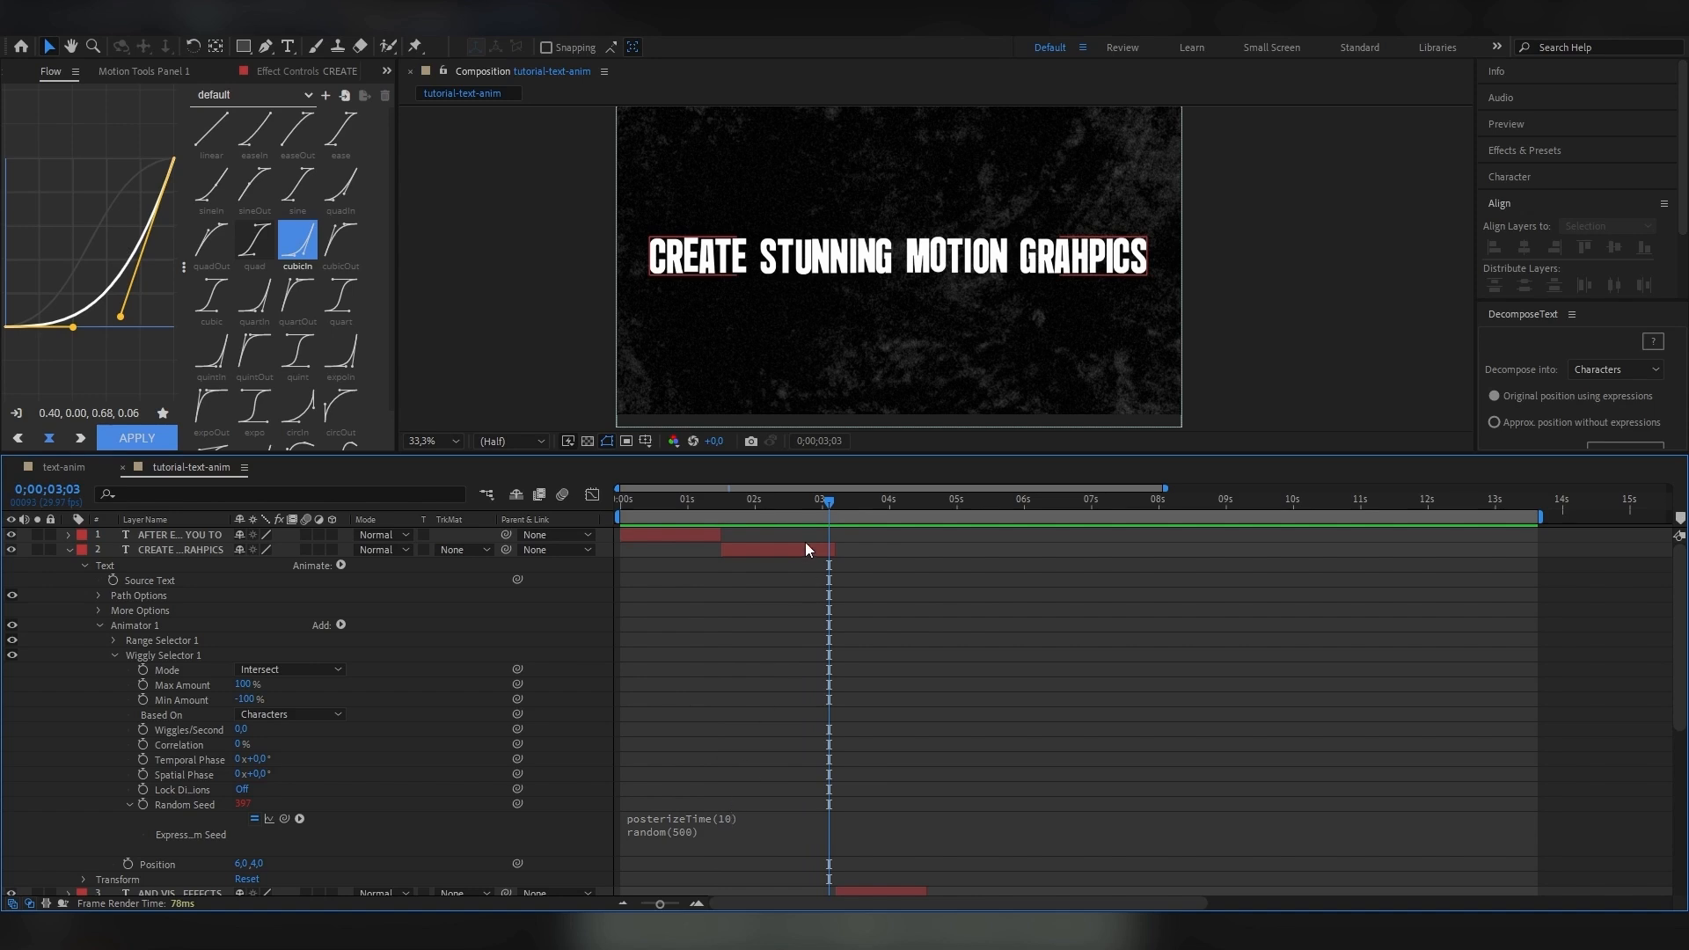
Add an Opacity animator to the second text layer, set its Opacity to 0% and expand its Range Selector at the layer's in point.
key("i")
left_click(85, 565)
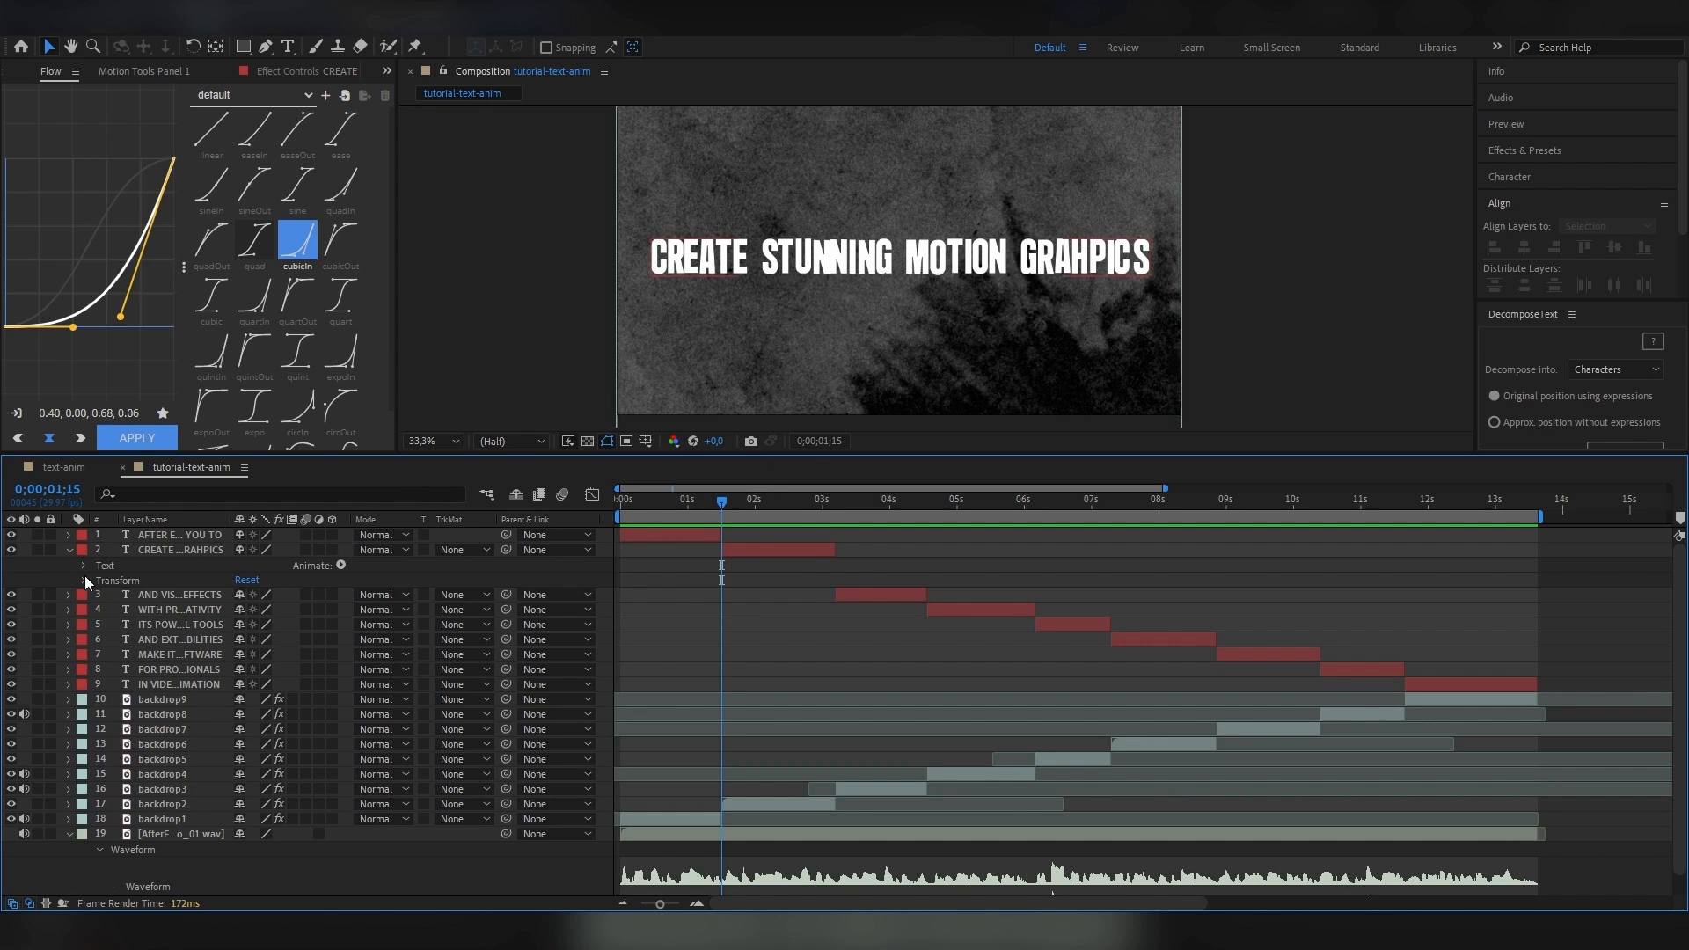
left_click(340, 565)
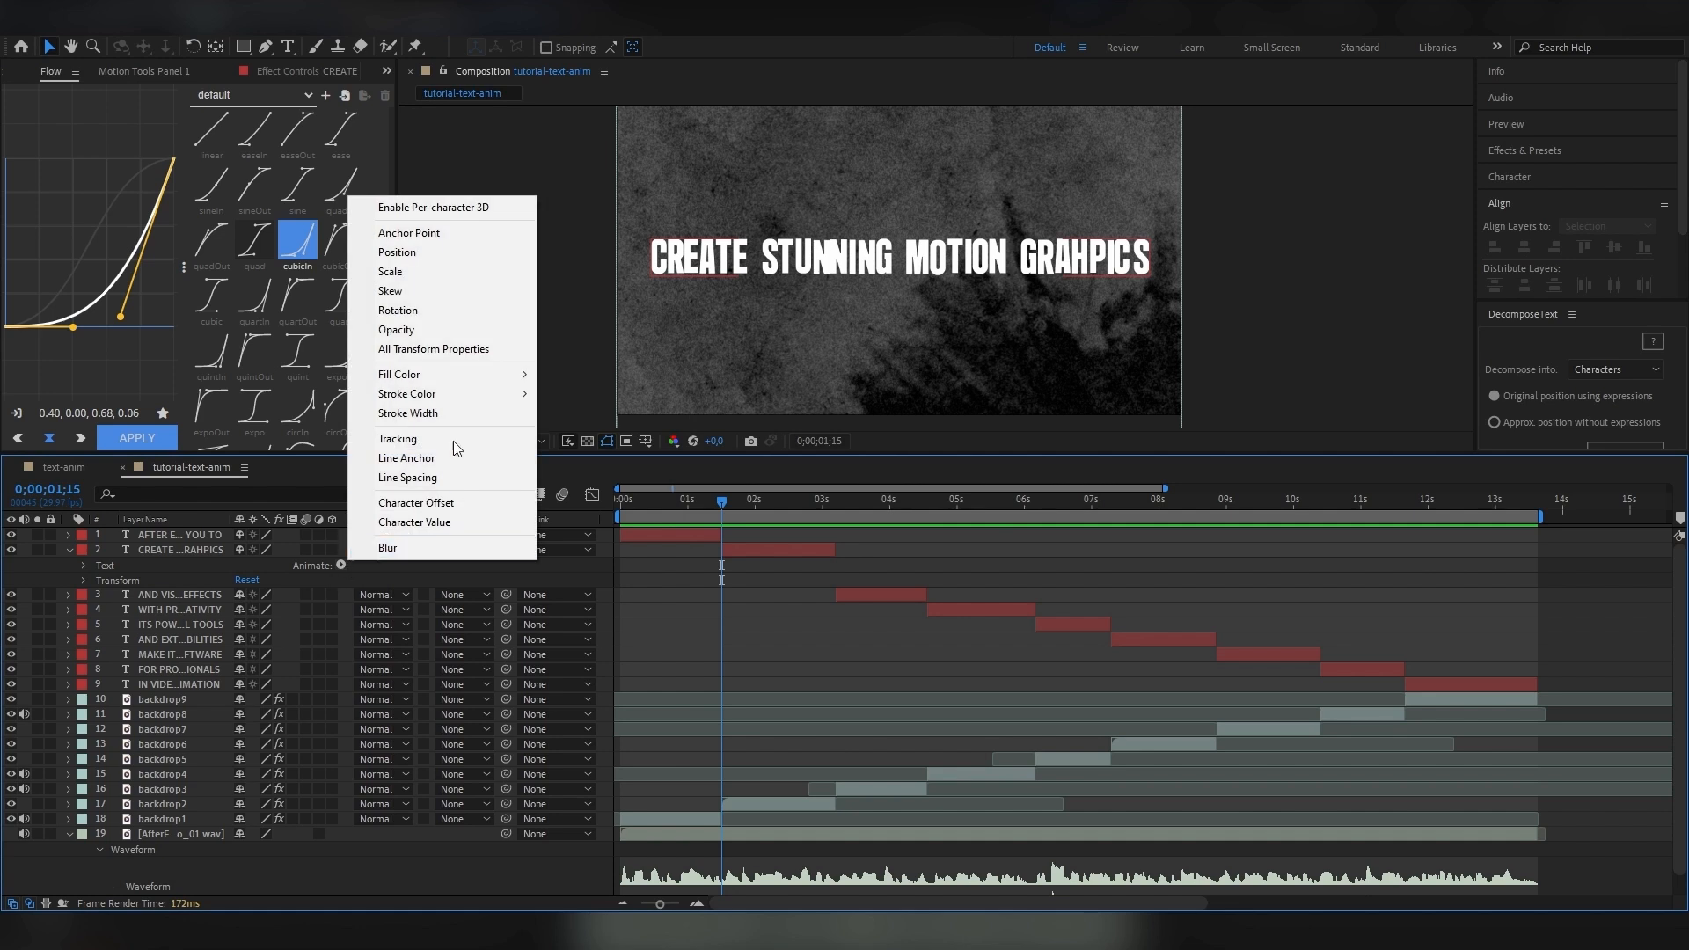
left_click(397, 329)
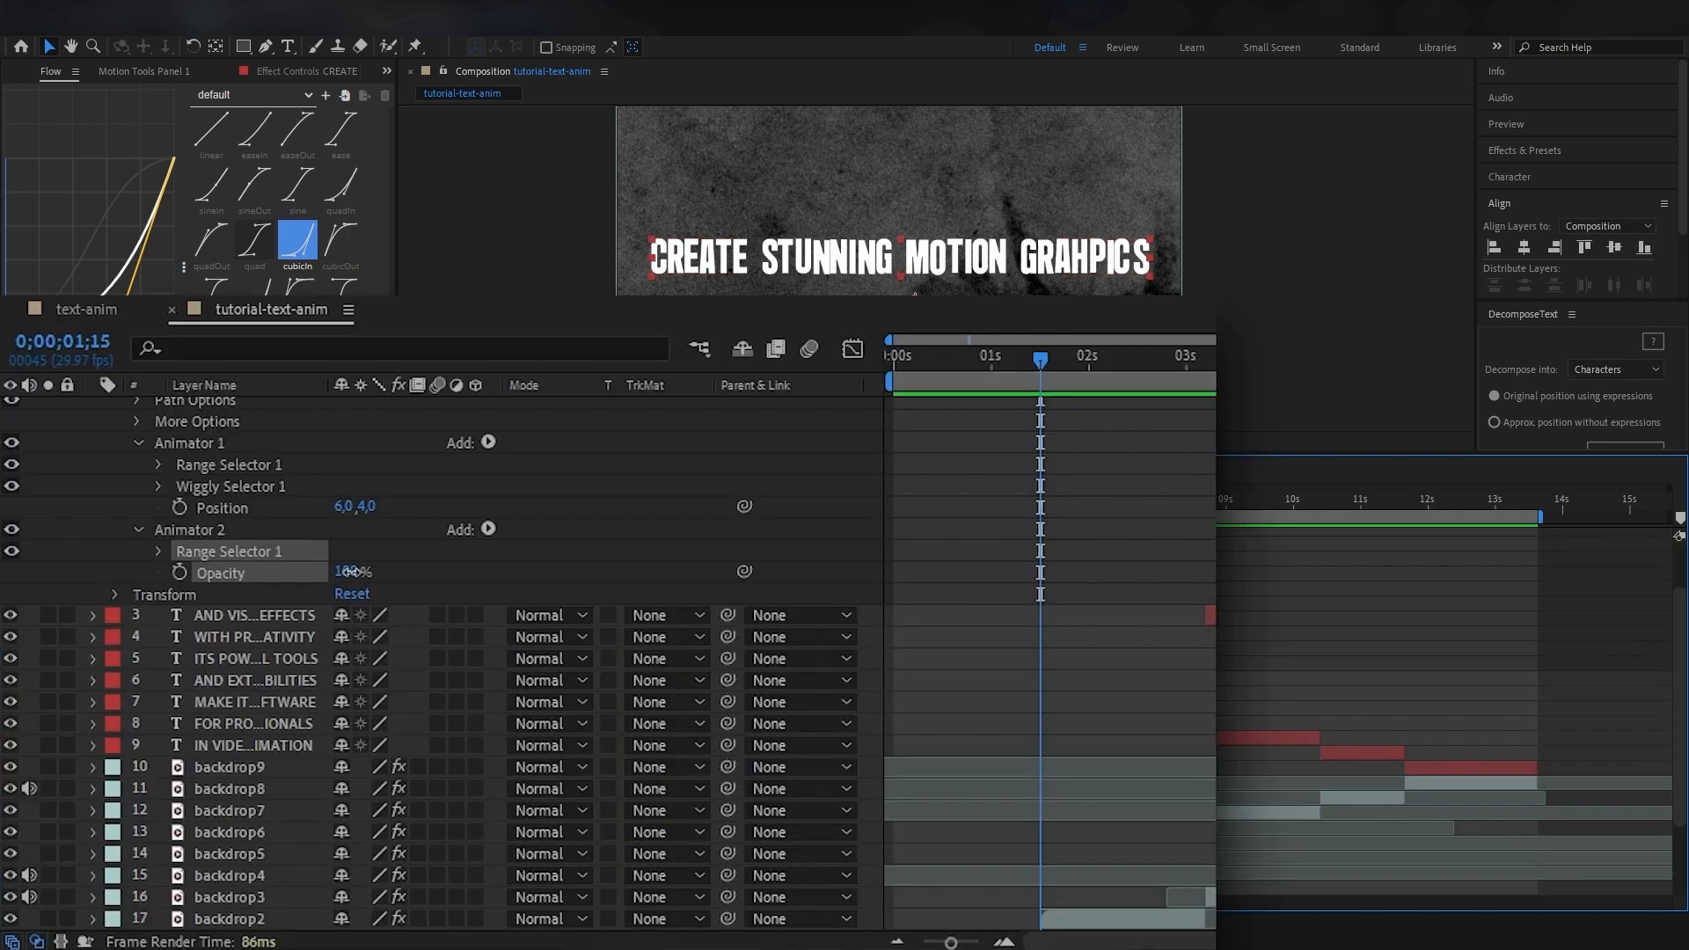
left_click(158, 551)
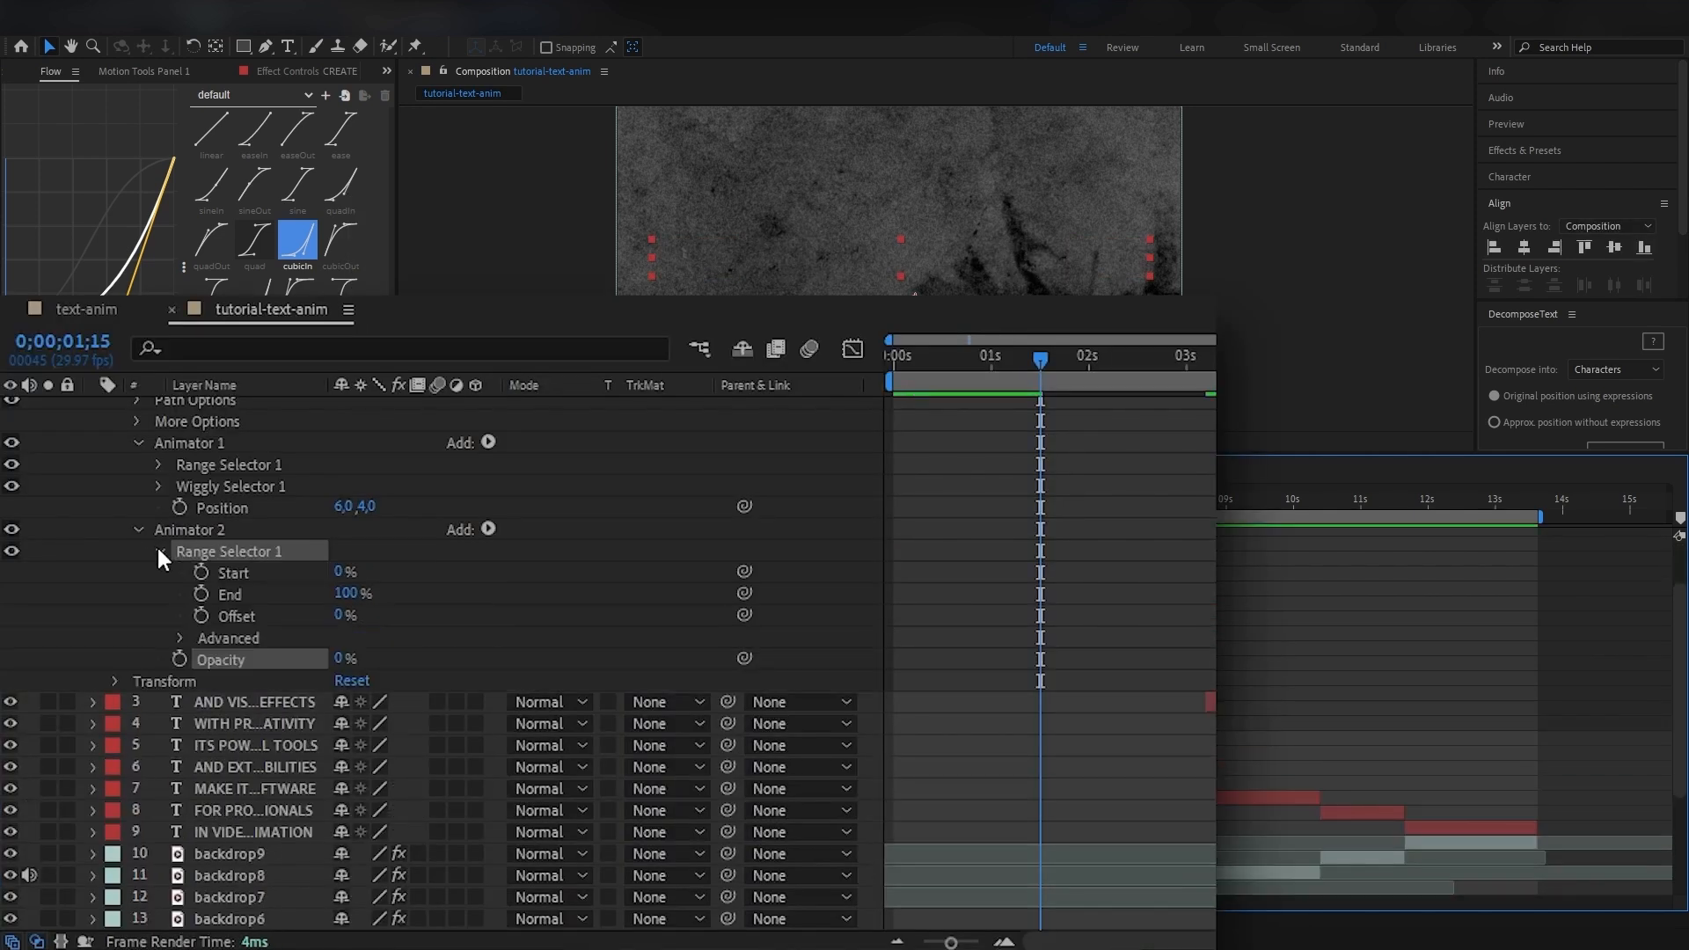
scroll(379, 616, "up", 3)
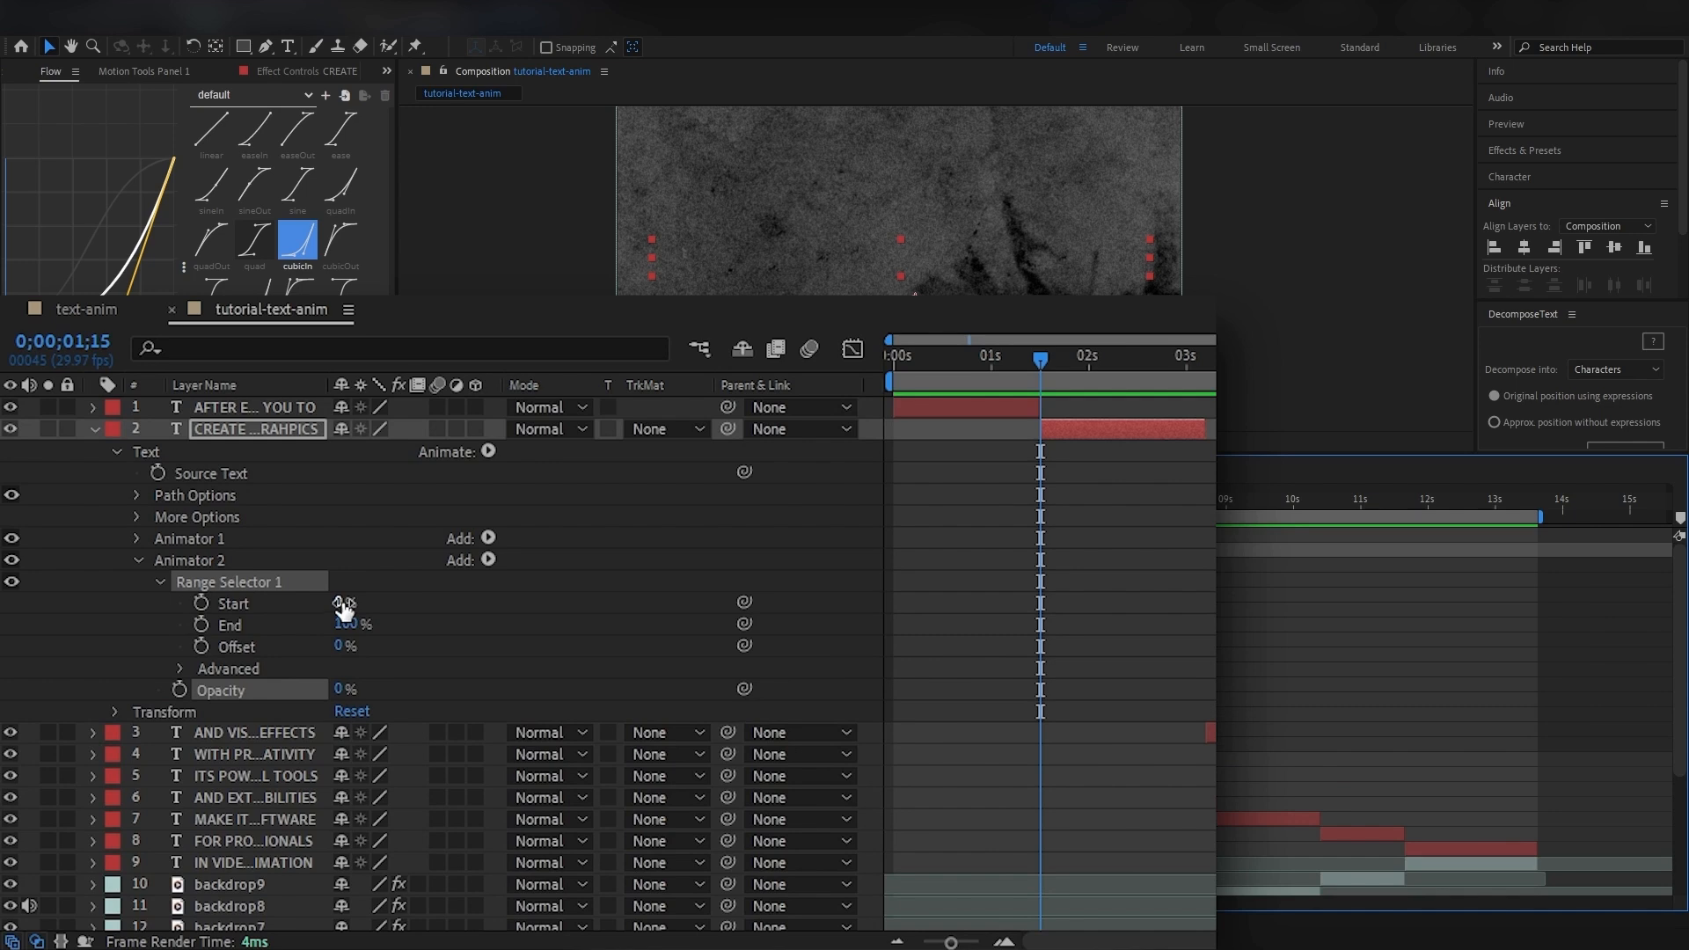
Keyframe Animator 2's Range Selector Start from 0% at 0;00;01;15 to 100% further along the second text layer and preview the reveal.
left_click(201, 604)
mouse_move(1043, 367)
left_mouse_down()
mouse_move(1184, 363)
mouse_move(1037, 357)
left_mouse_up()
type("100")
key("Return")
key("space")
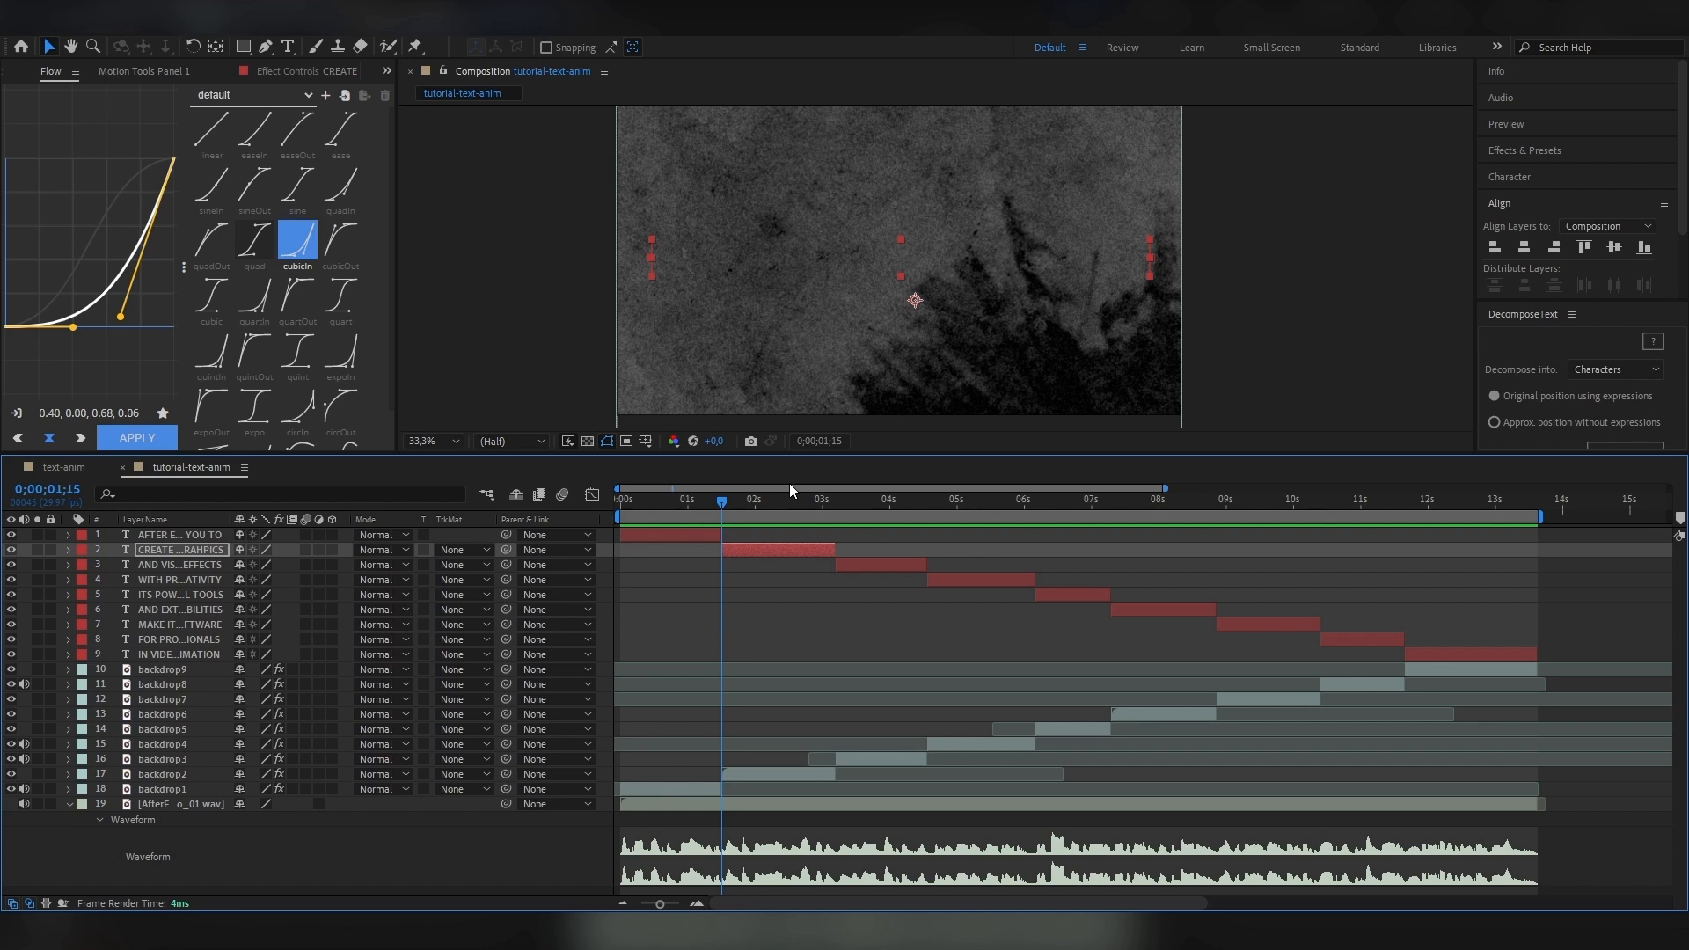
key("space")
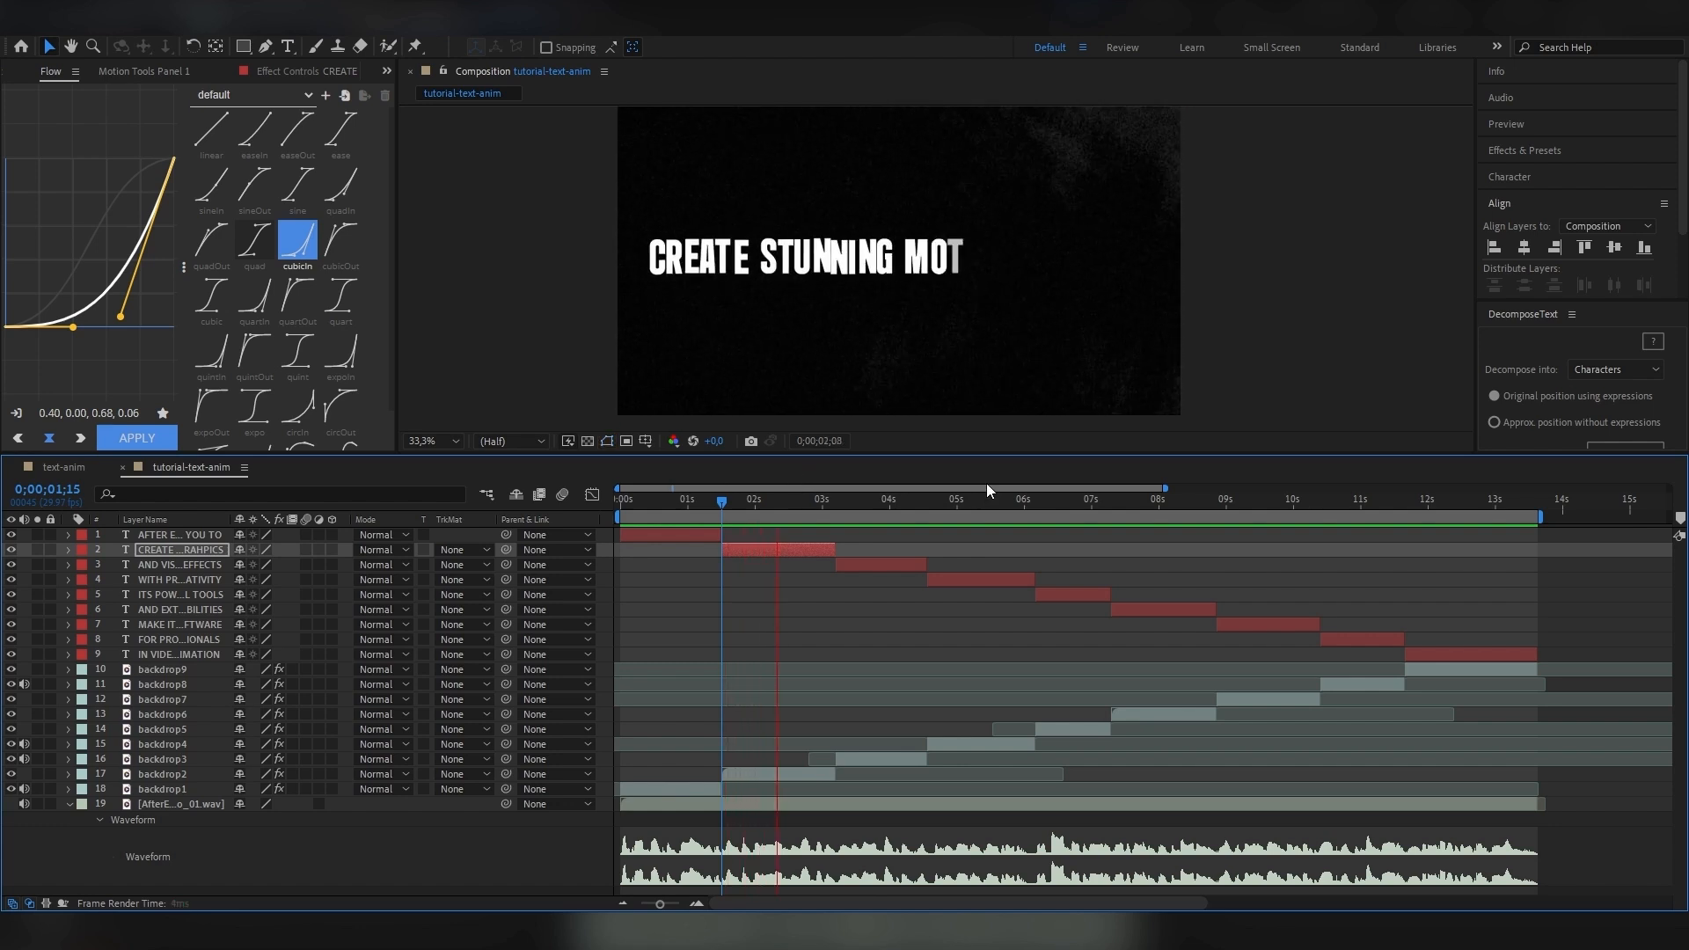
Add a Character Offset animator to the AND VISUAL EFFECTS layer and set its Character Alignment to Adjust Kerning.
left_click(838, 566)
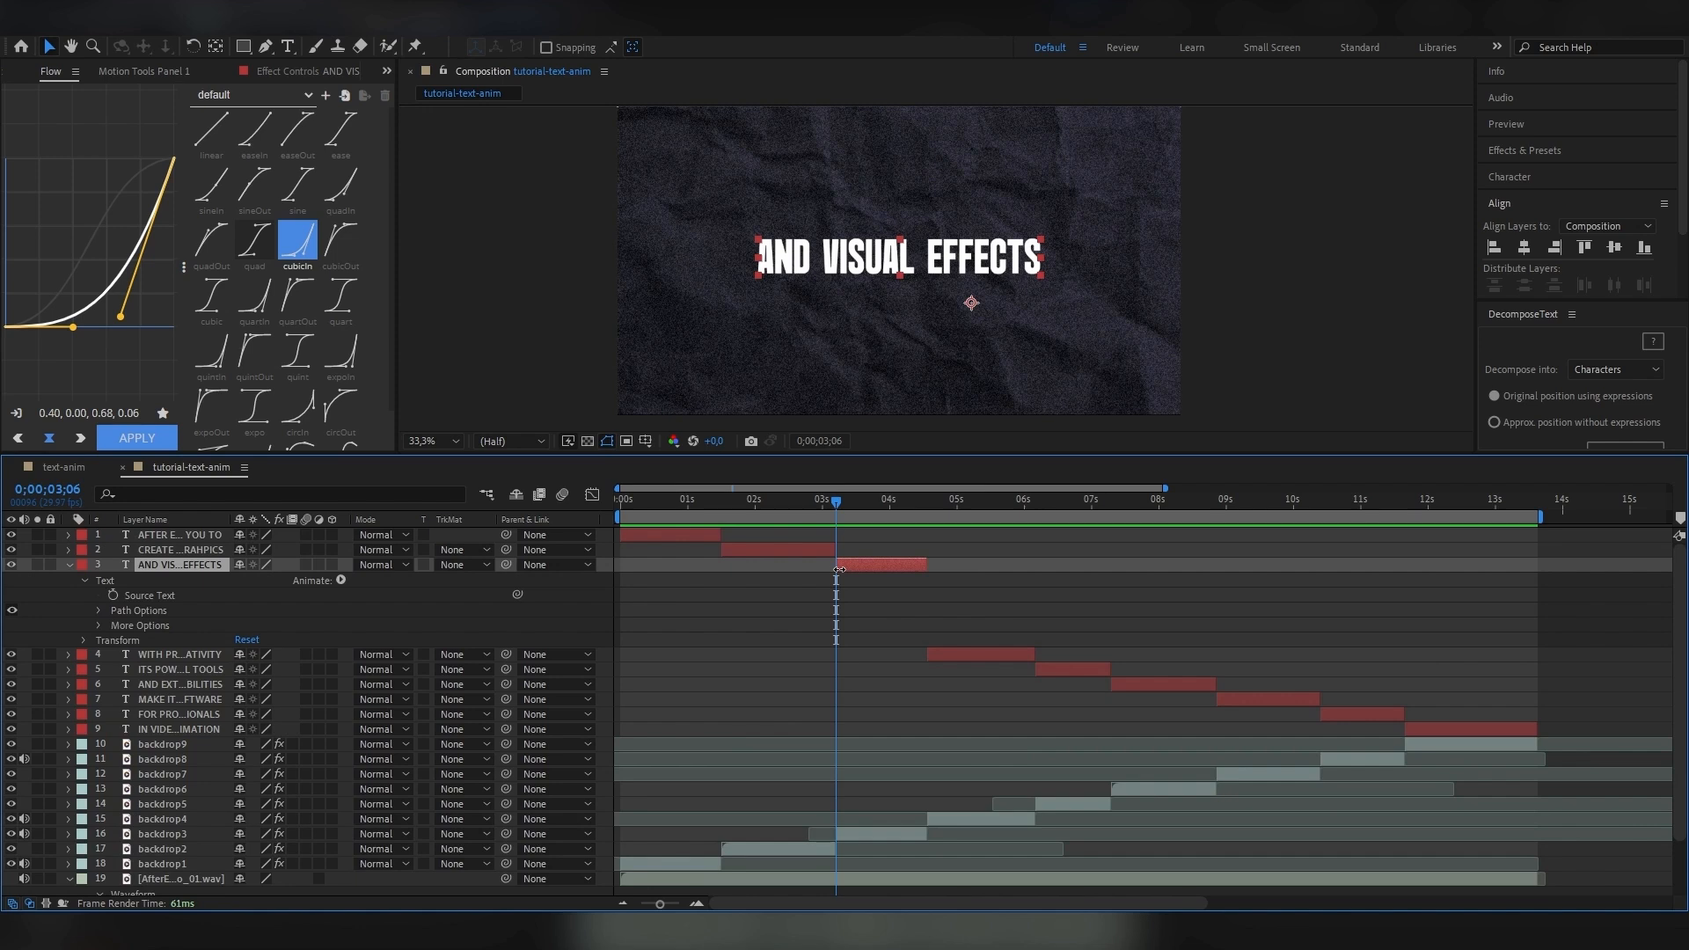
left_click(341, 581)
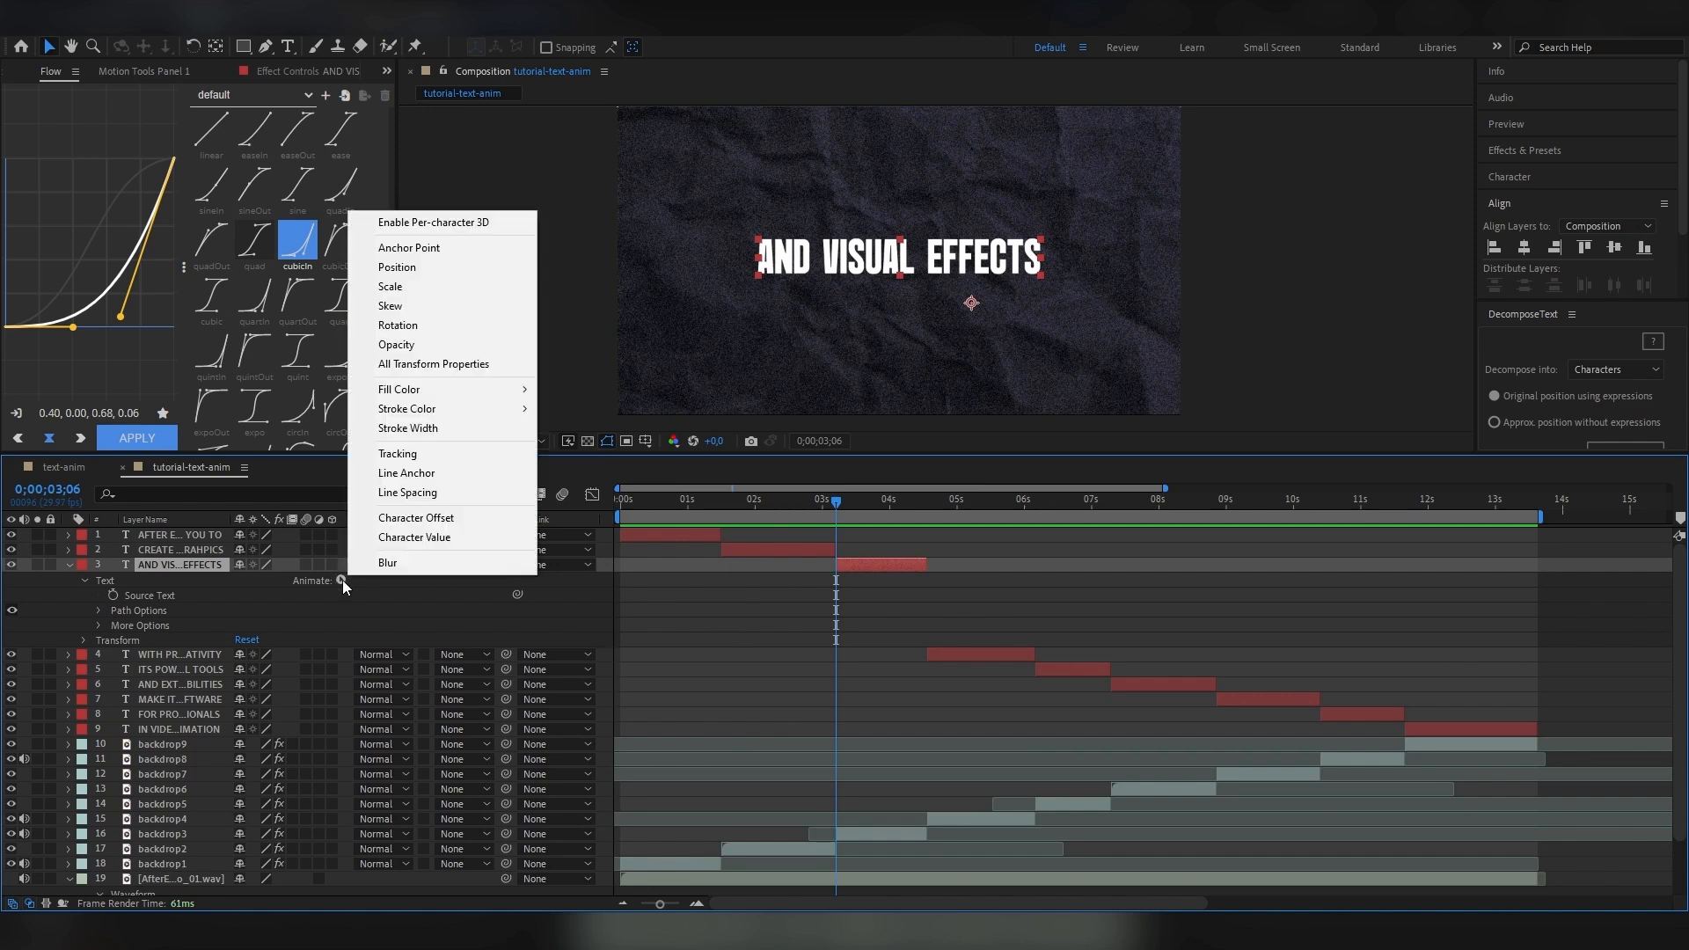
left_click(432, 528)
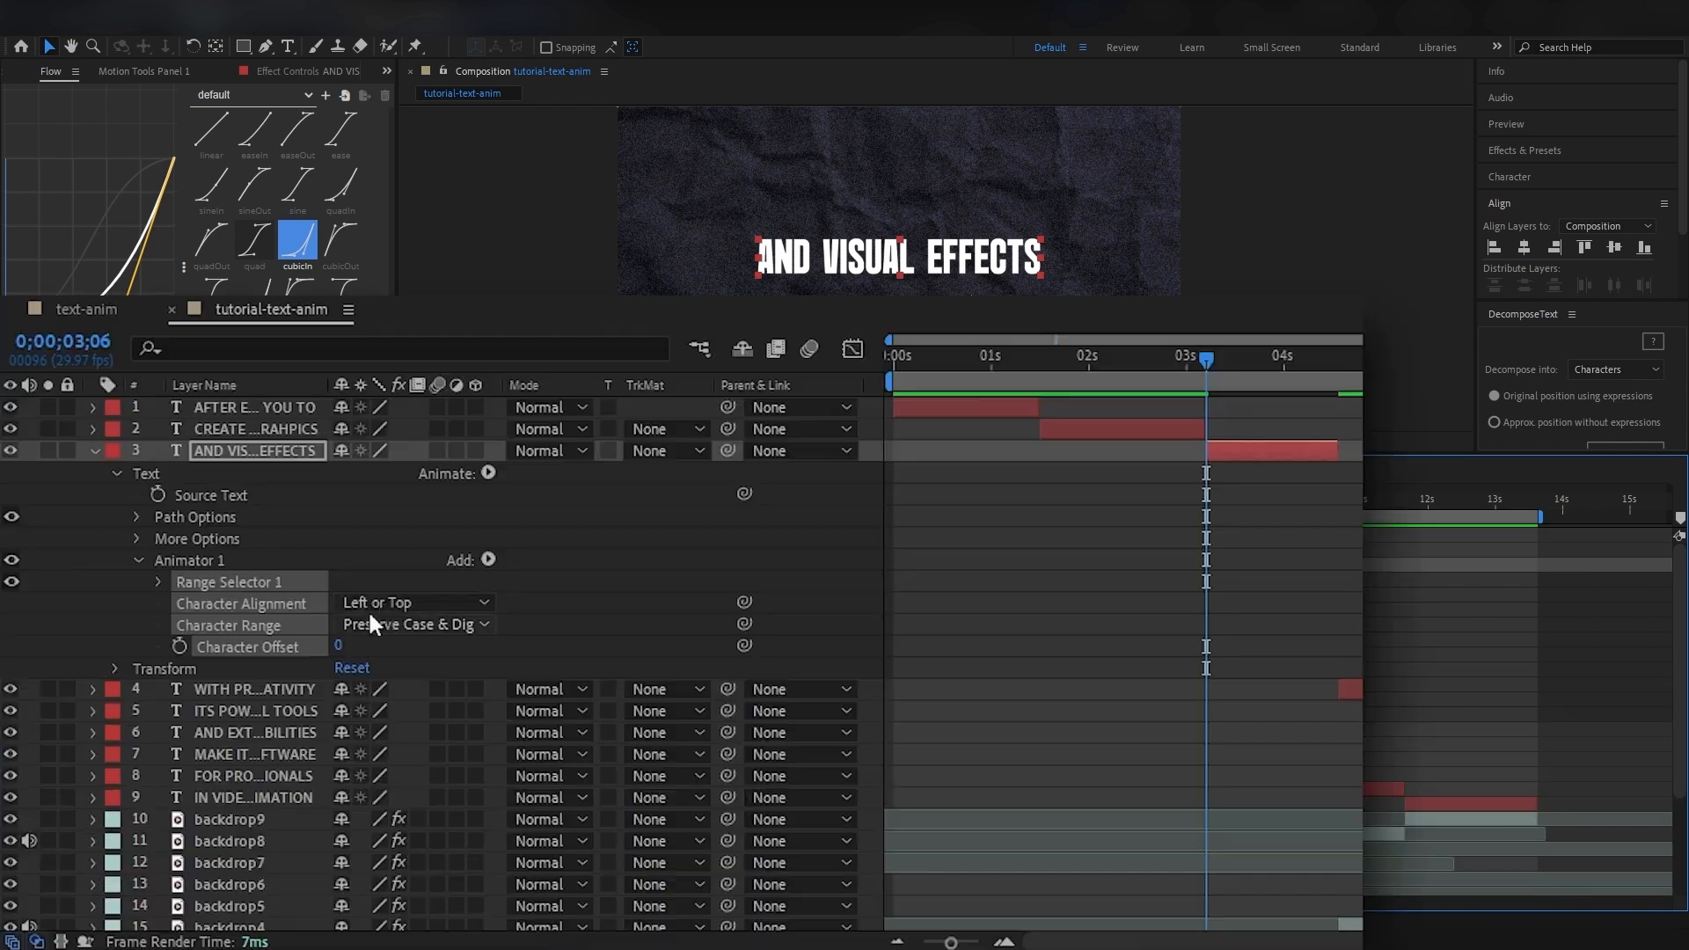
left_click(412, 603)
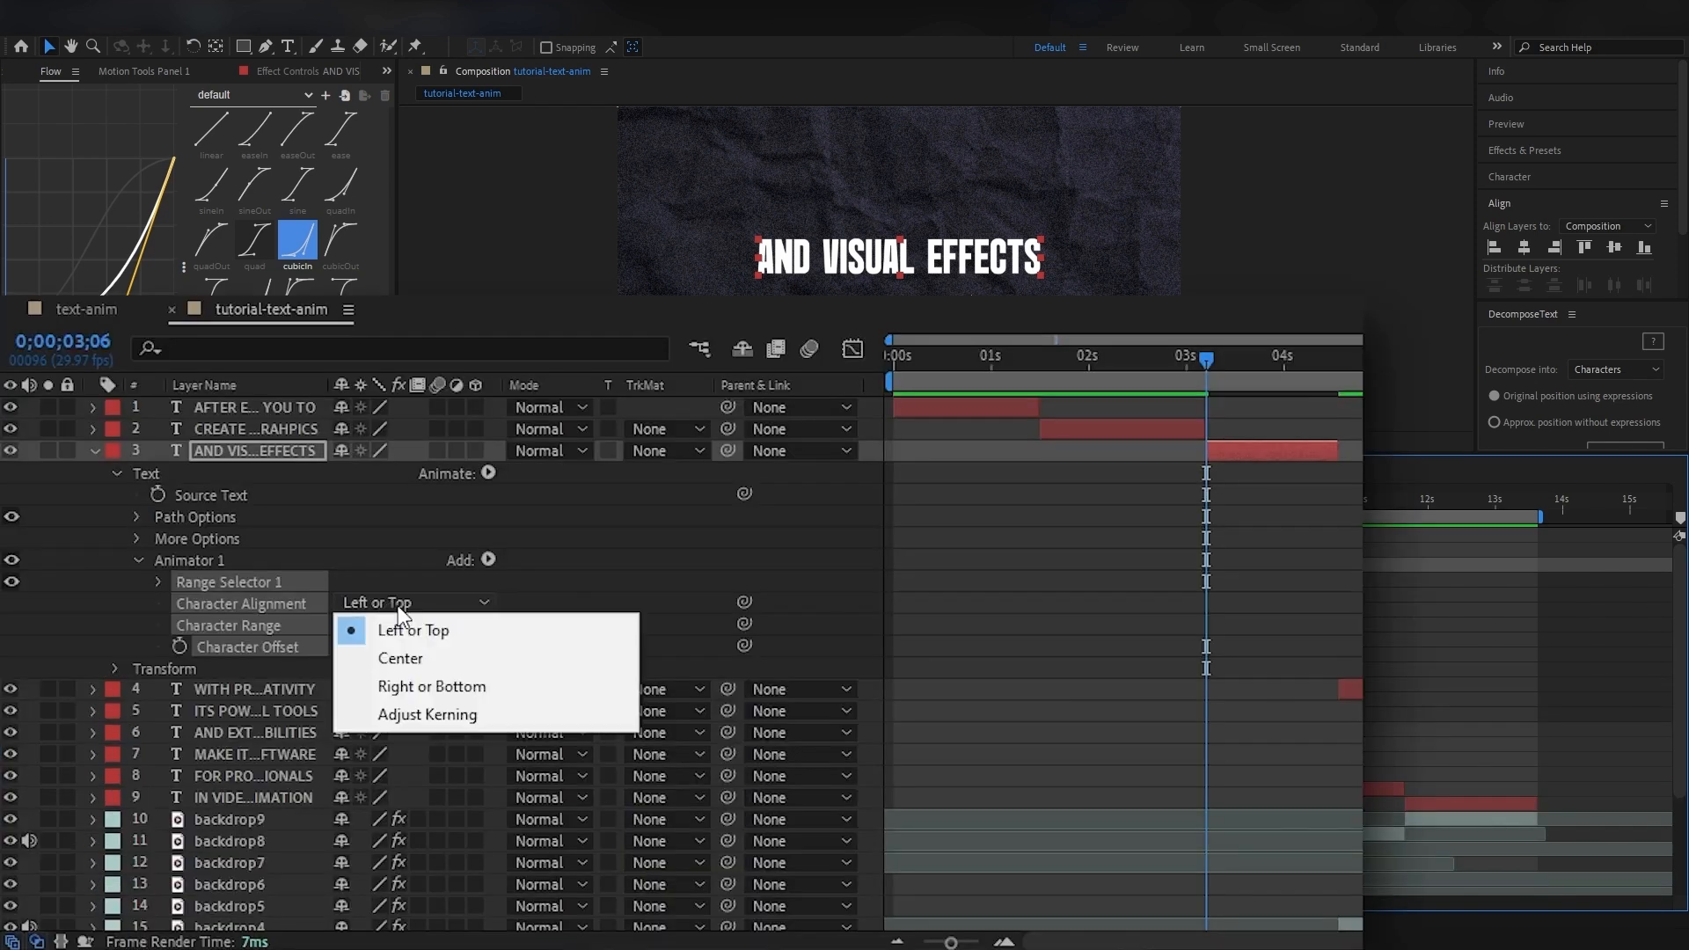
left_click(431, 715)
Set the animator's Character Offset on the AND VISUAL EFFECTS layer to -50.
mouse_move(346, 646)
left_mouse_down()
mouse_move(325, 649)
mouse_move(358, 647)
mouse_move(340, 651)
left_mouse_up()
left_click(345, 649)
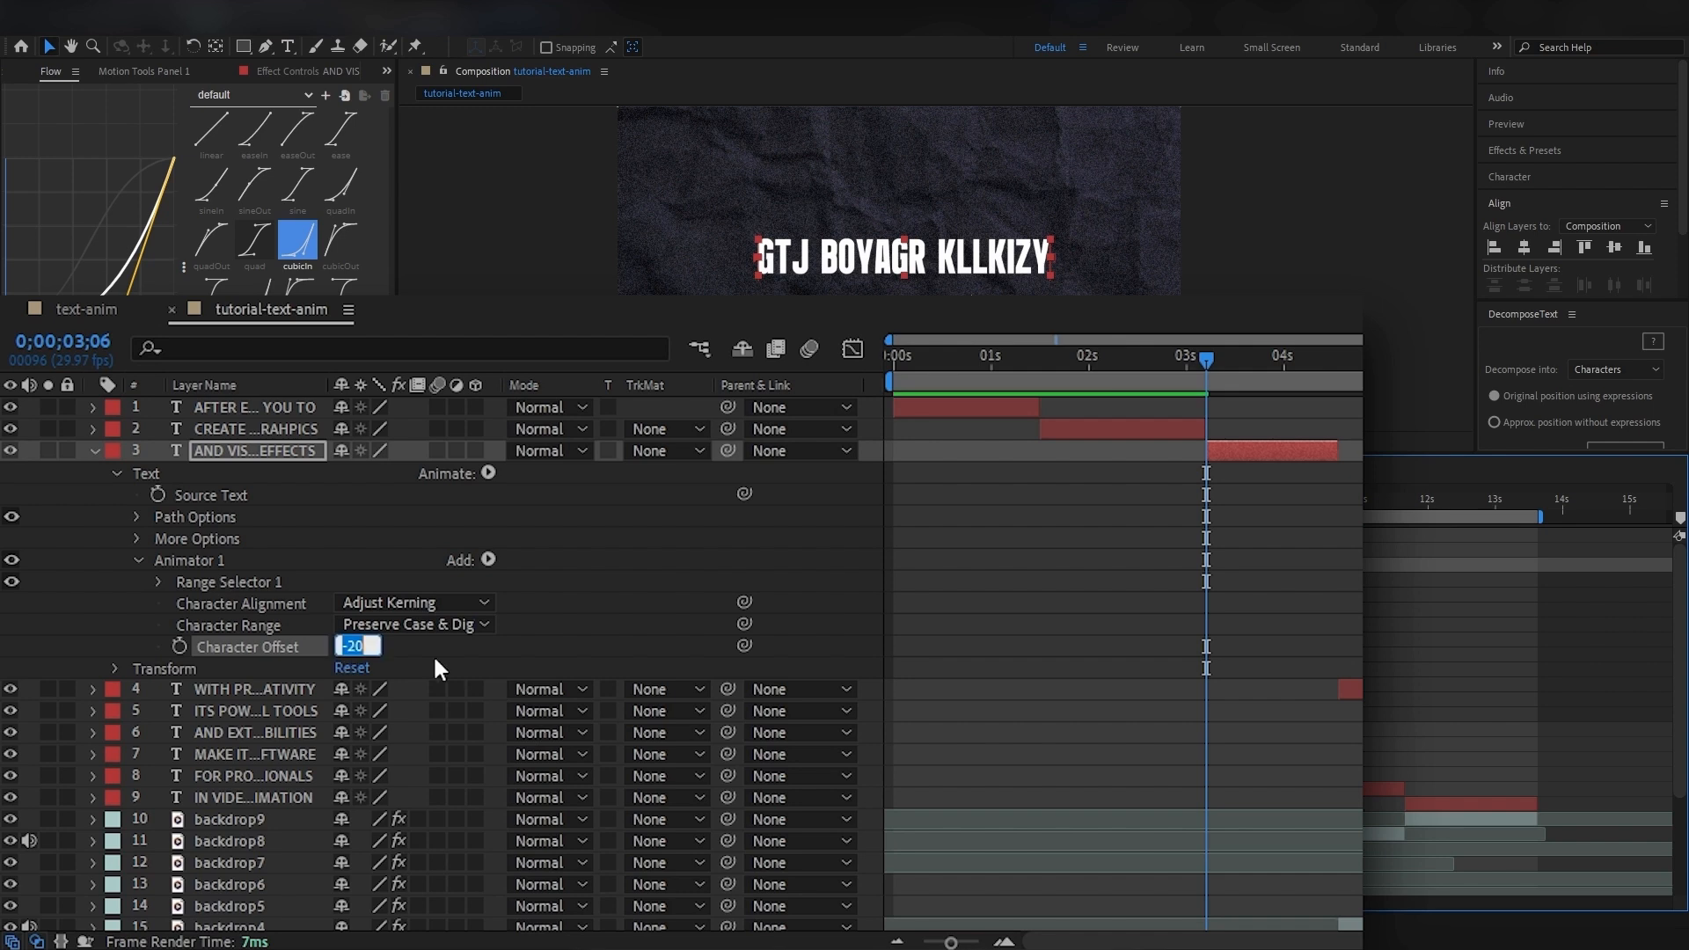
type("-50")
key("Return")
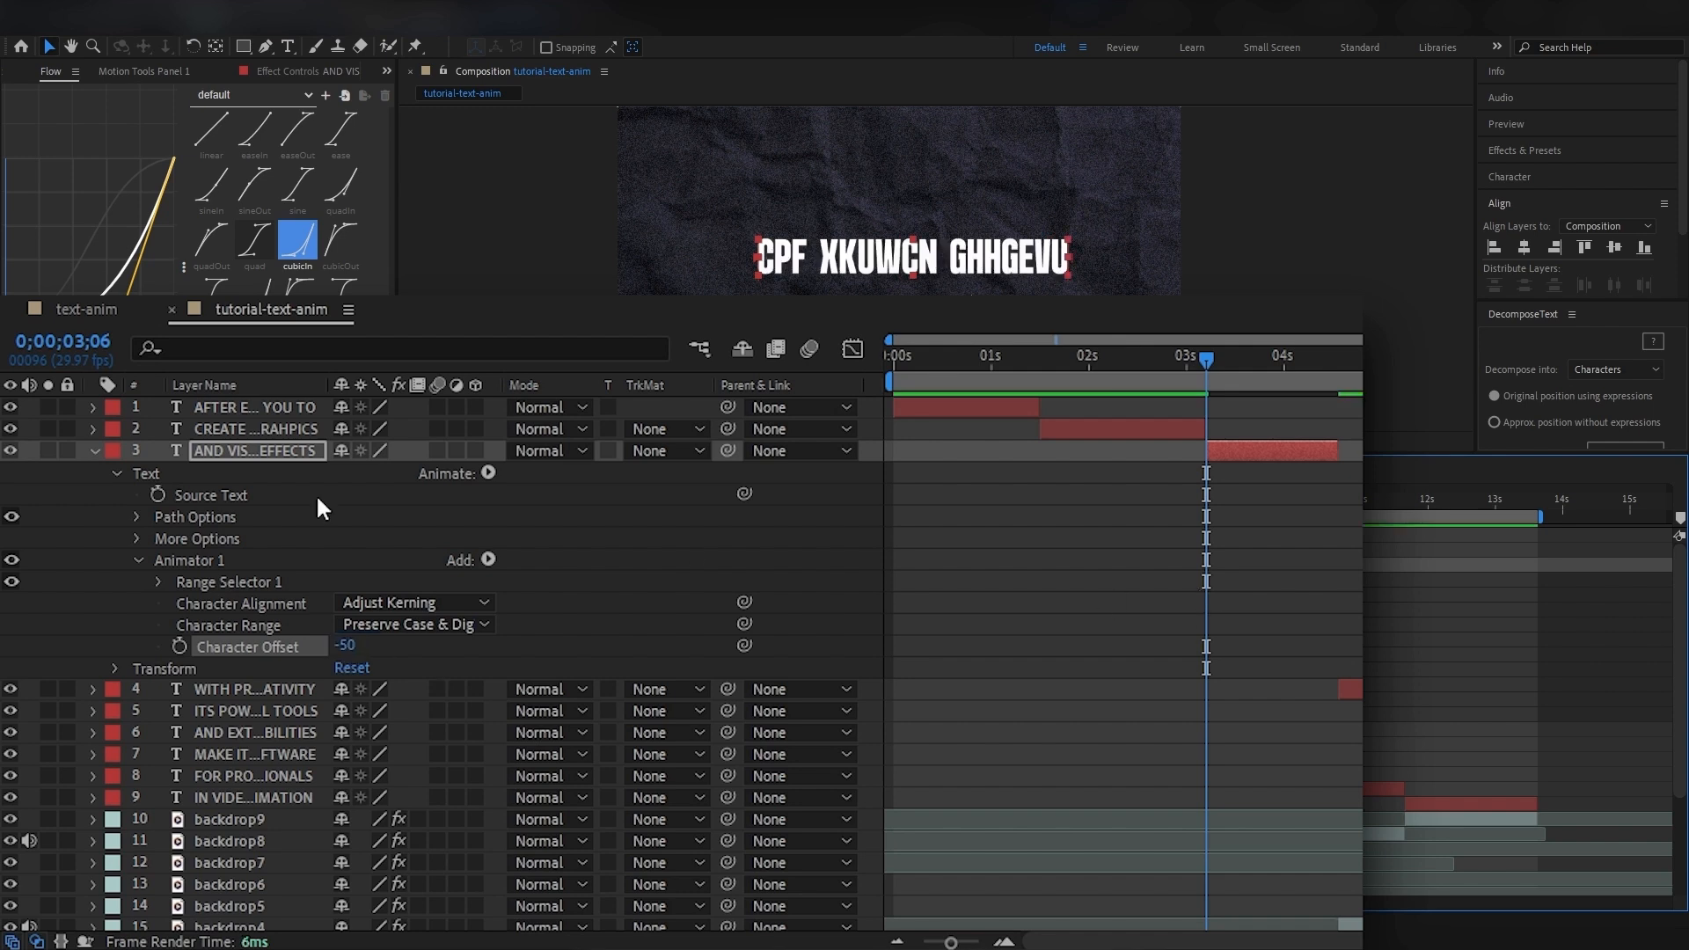
Keyframe Character Offset at 0;00;03;06 with its current value and set it to 0 at 0;00;04;07.
left_click(179, 646)
left_click_drag(1249, 379, 1307, 377)
left_click(345, 646)
type("0")
key("Return")
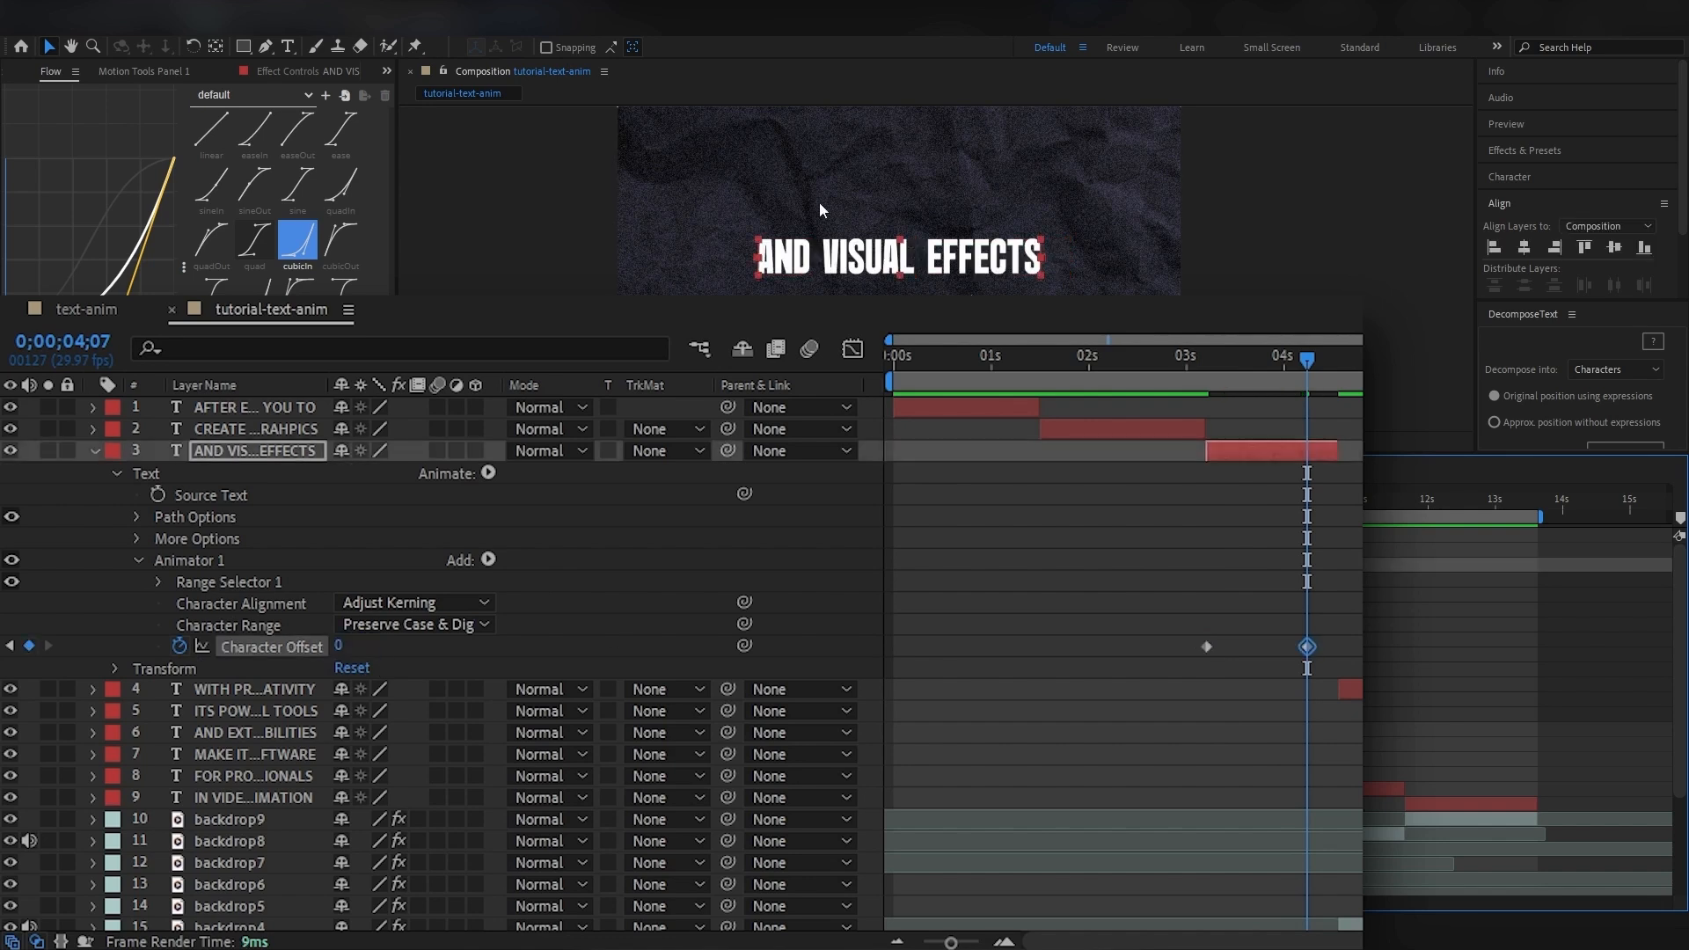
Keyframe the AND VISUAL EFFECTS layer's Range Selector Start from 0% at 0;00;03;06 to 100% at 0;00;04;07.
key("j")
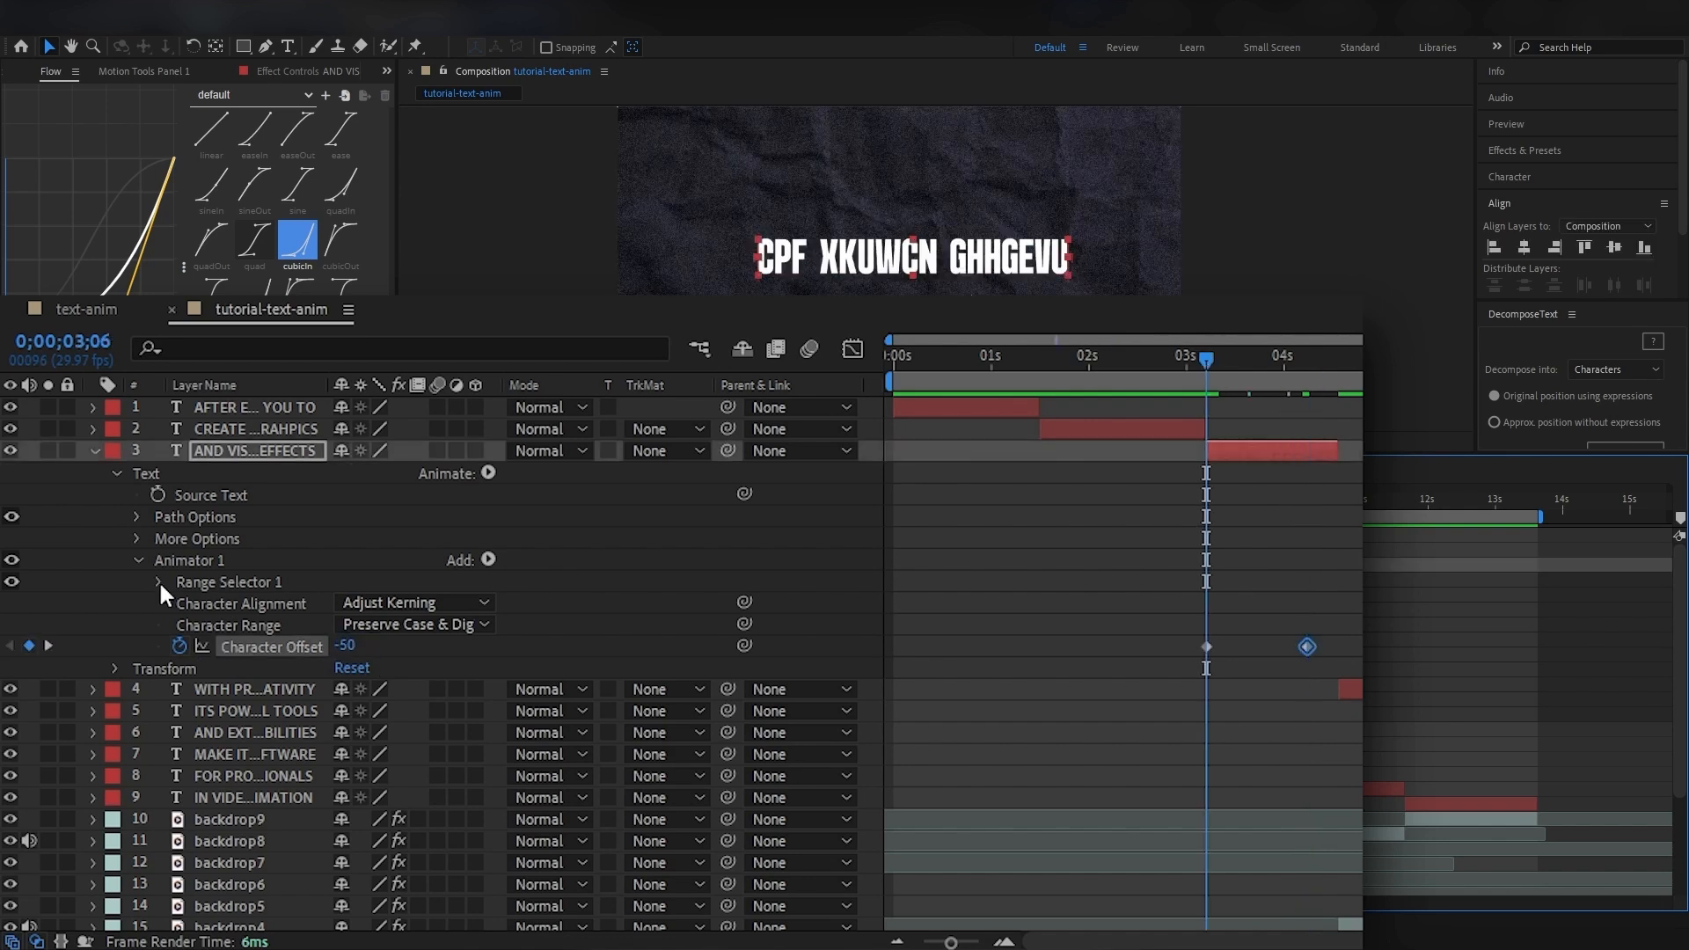
left_click(159, 582)
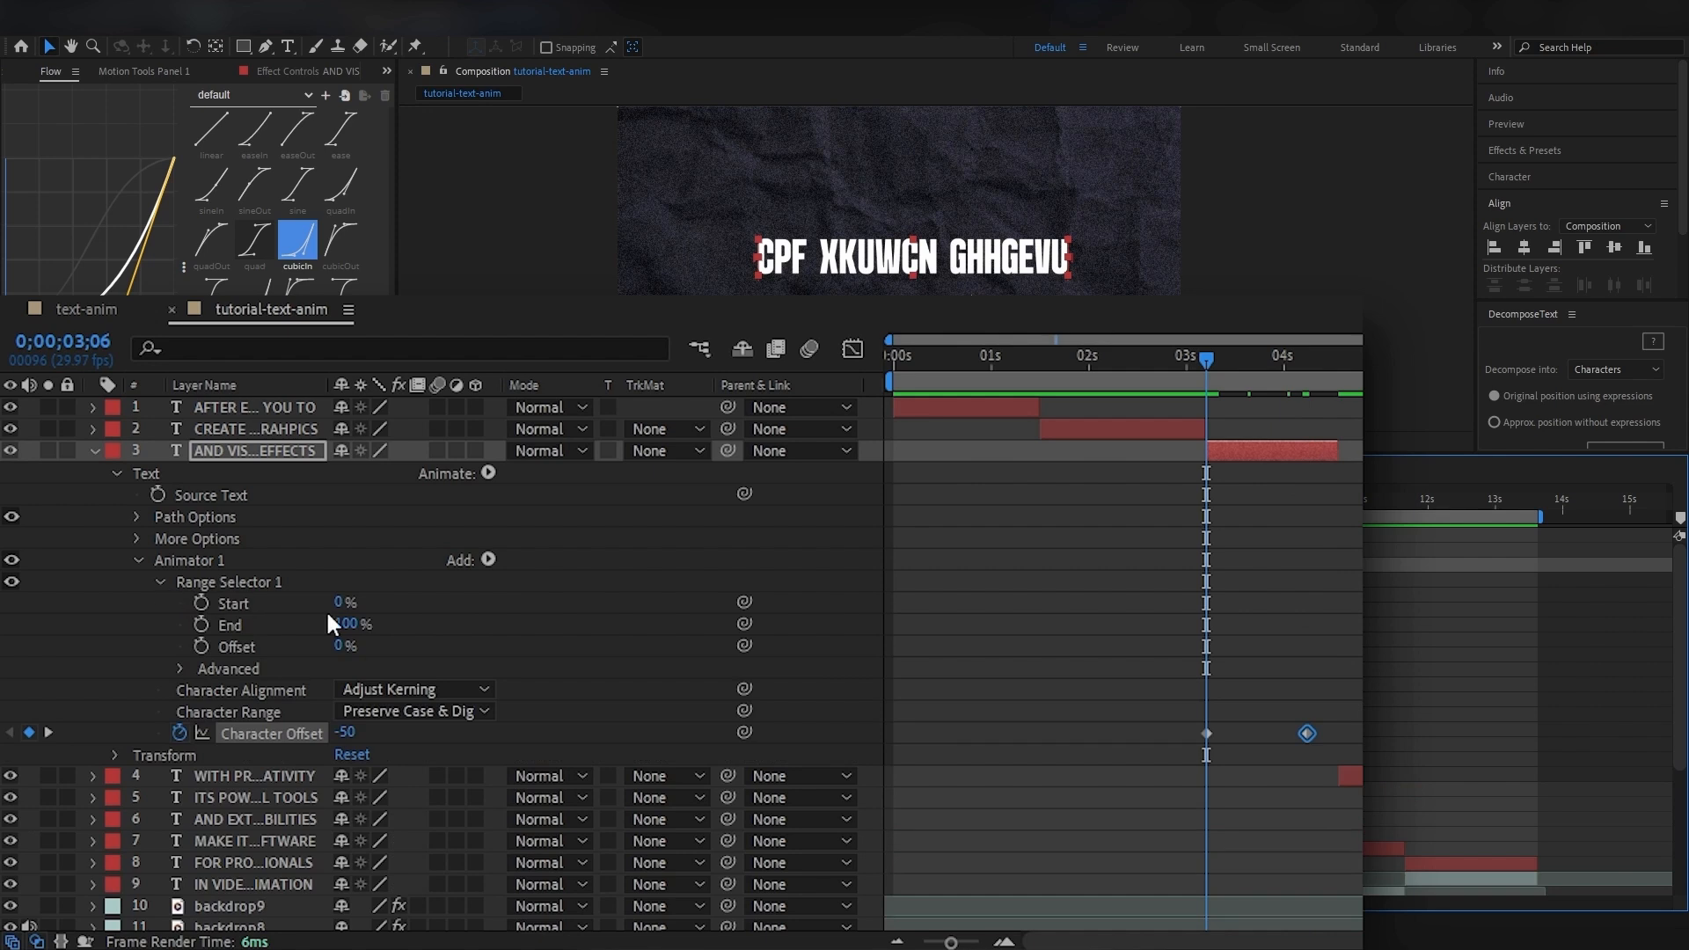
left_click(202, 604)
left_click_drag(1213, 366, 1311, 373)
left_click_drag(348, 602, 360, 602)
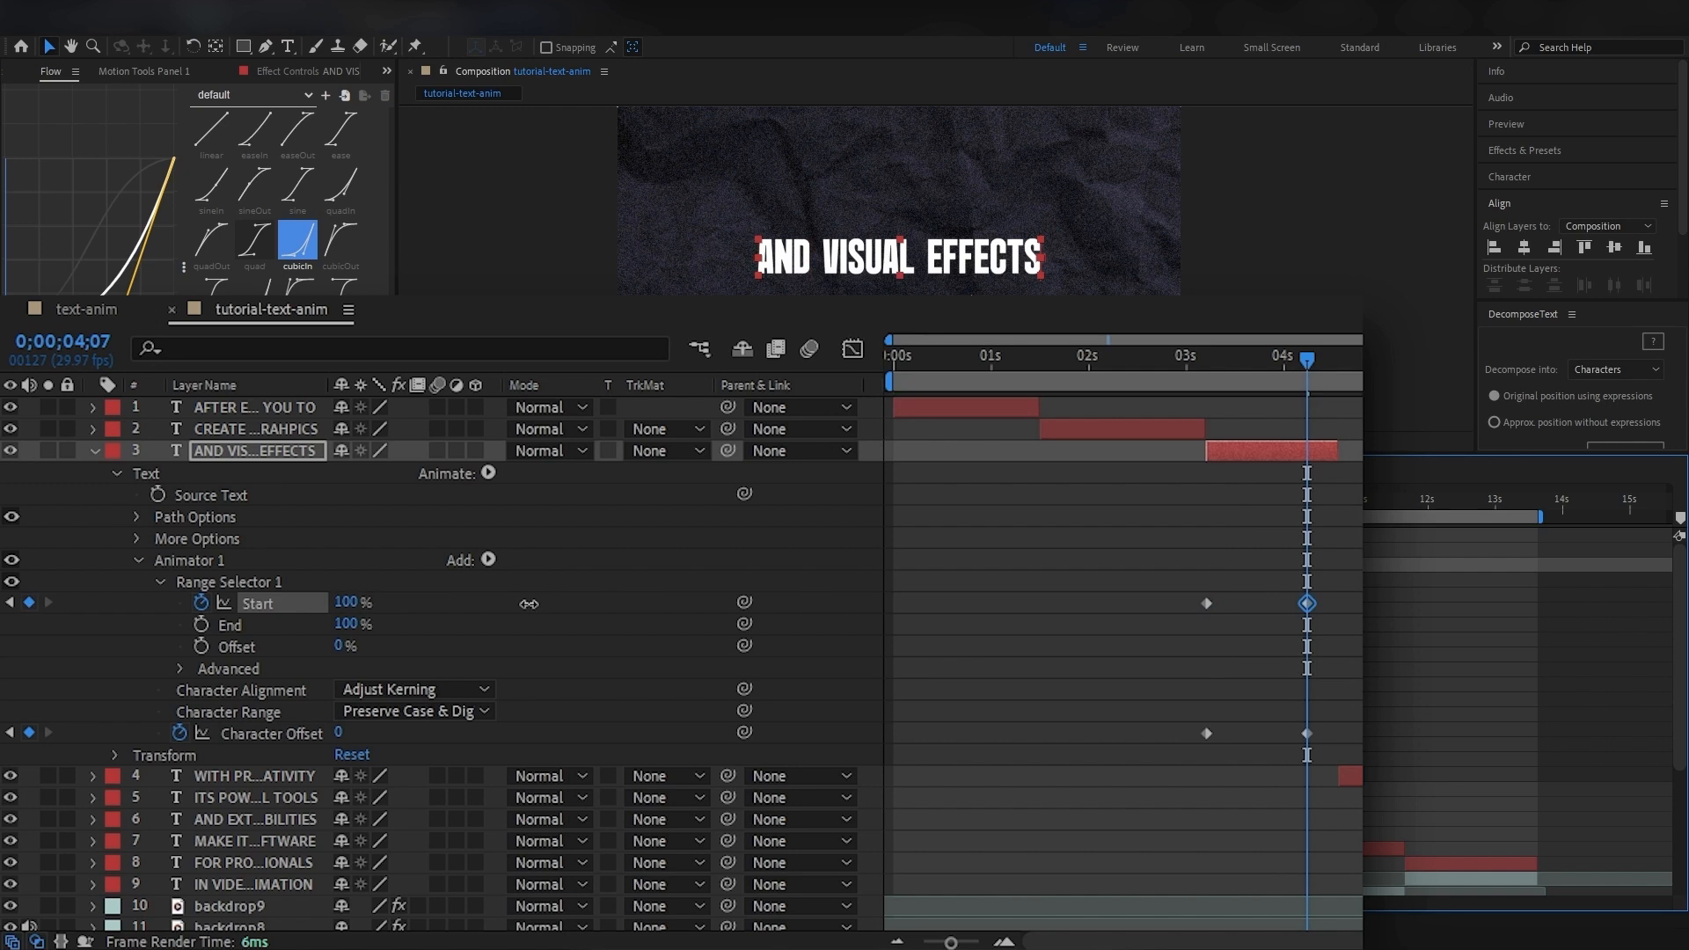
Preview the character scramble and move the ending Start and Character Offset keyframes slightly earlier.
left_click(837, 505)
key("space")
key("space")
left_click(837, 502)
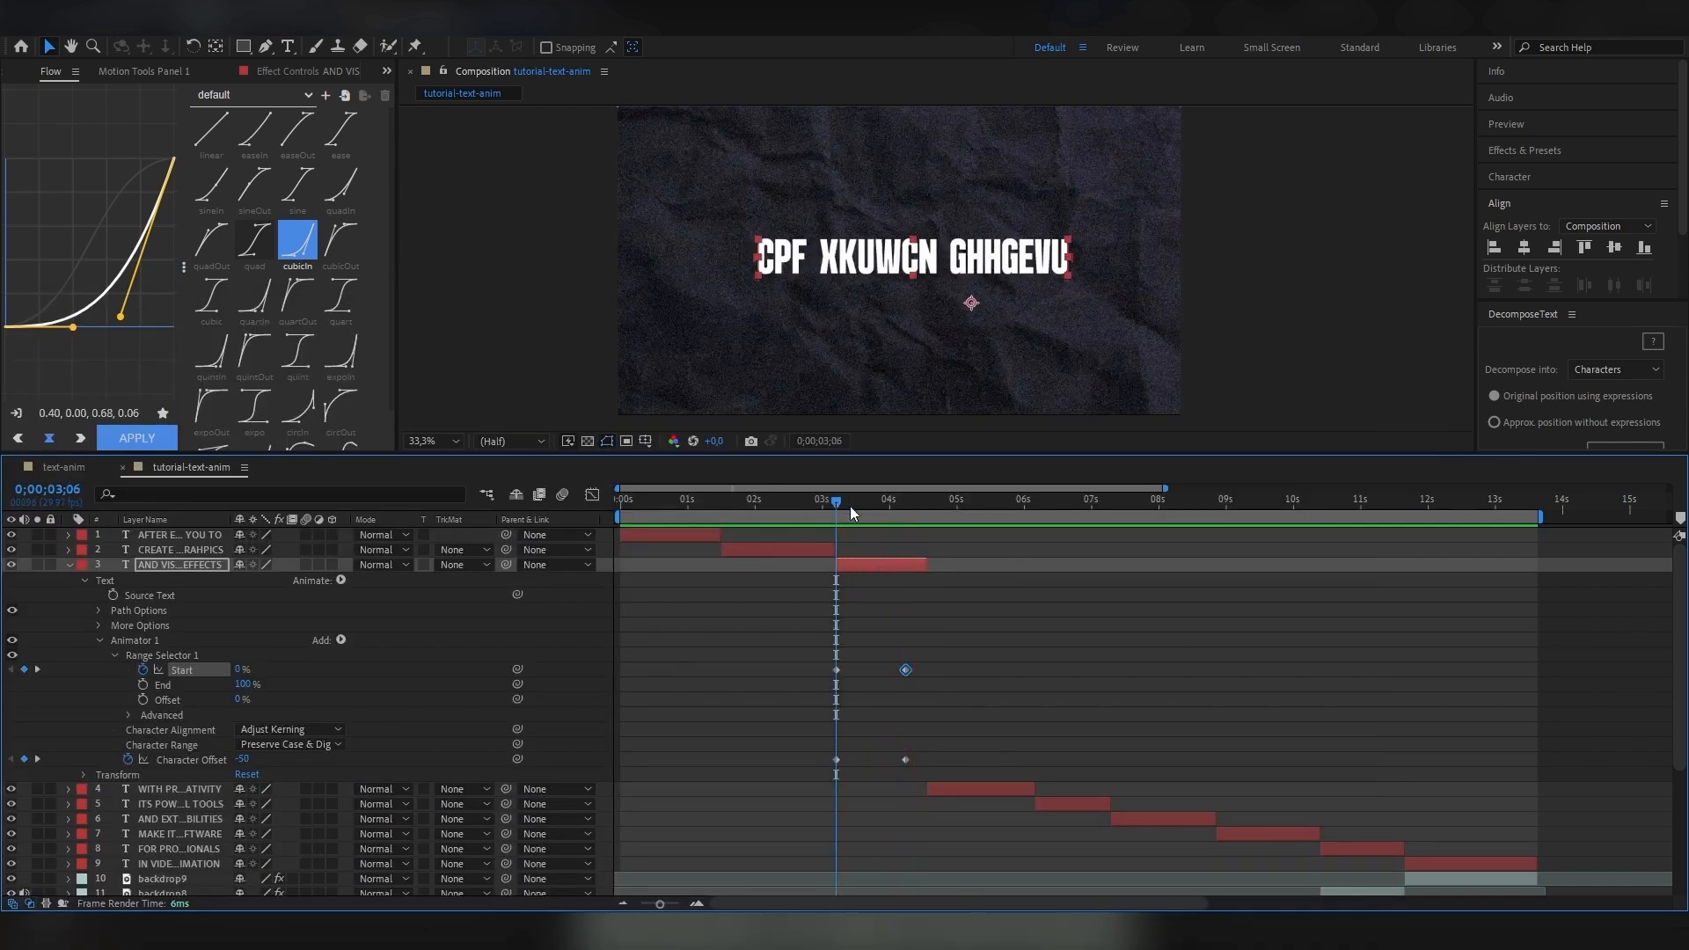
left_click_drag(920, 765, 898, 674)
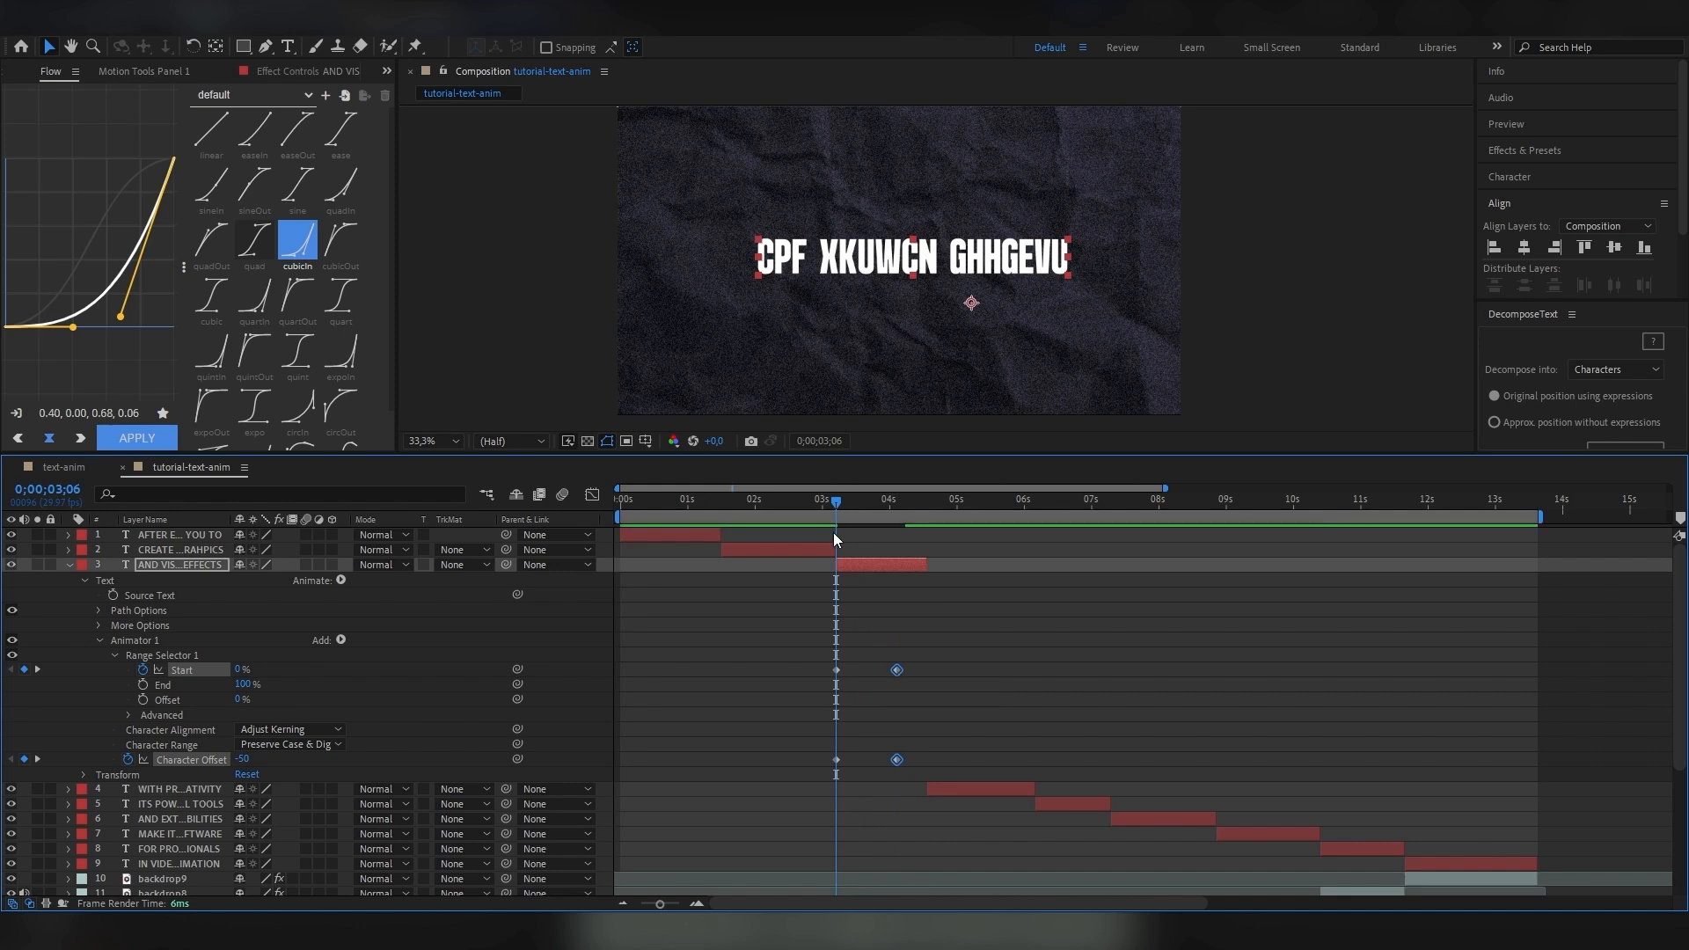
key("space")
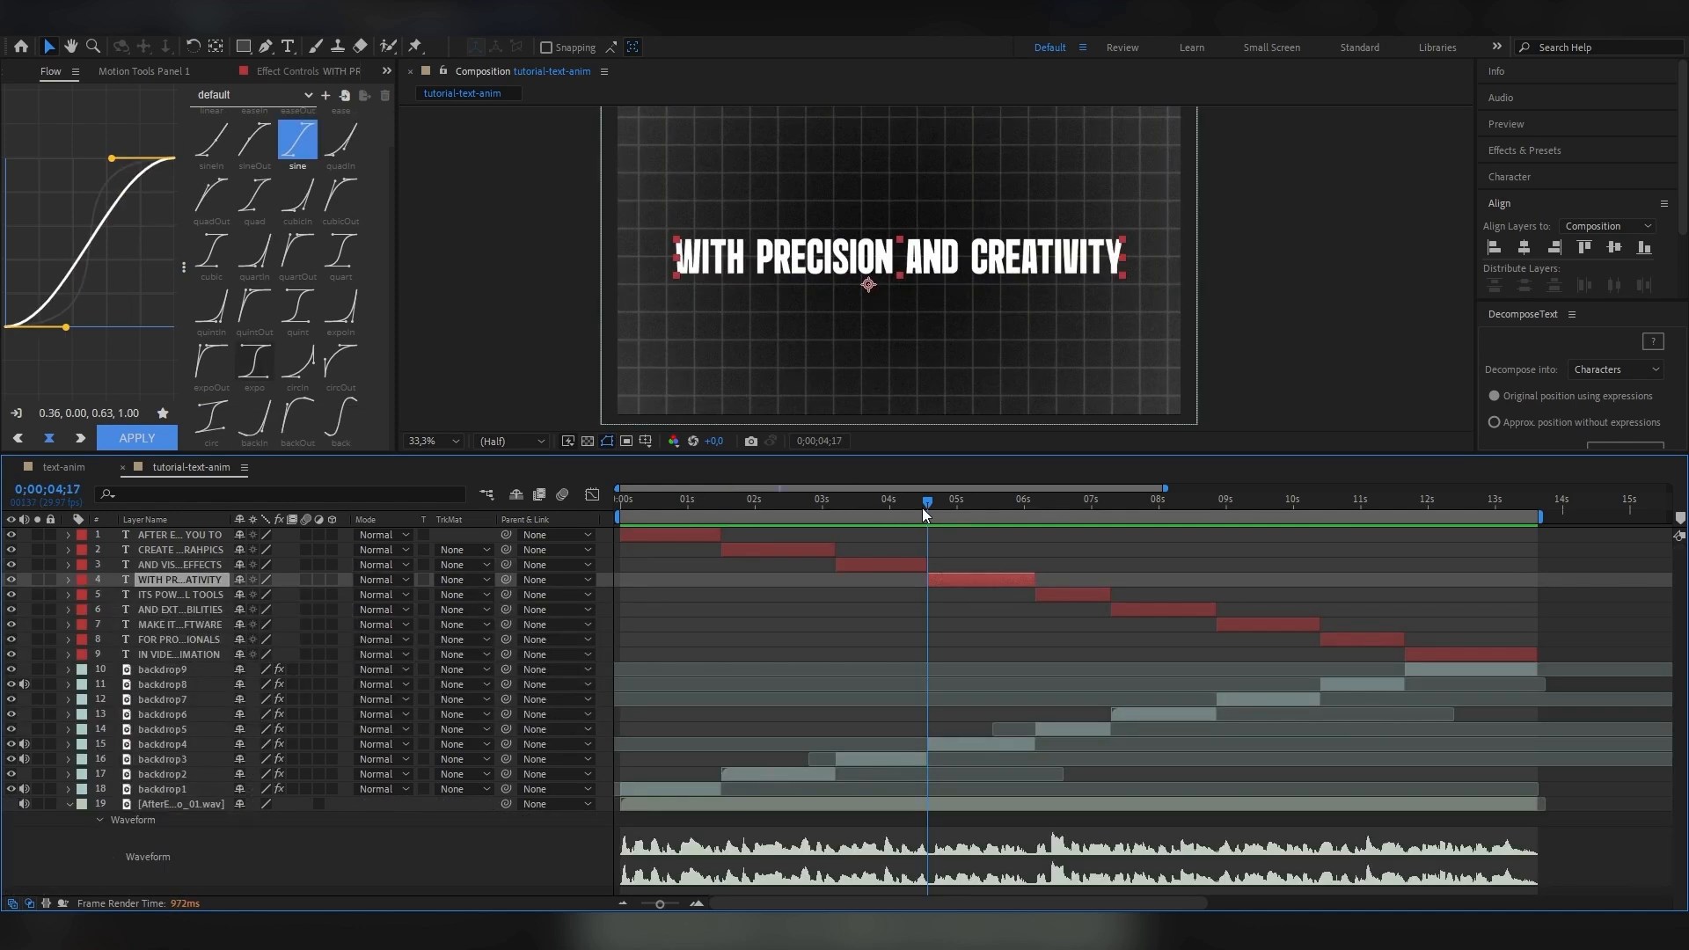
Add an Opacity animator to the WITH PRECISION AND CREATIVITY layer and set its Opacity to 0%.
scroll(950, 567, "down", 3)
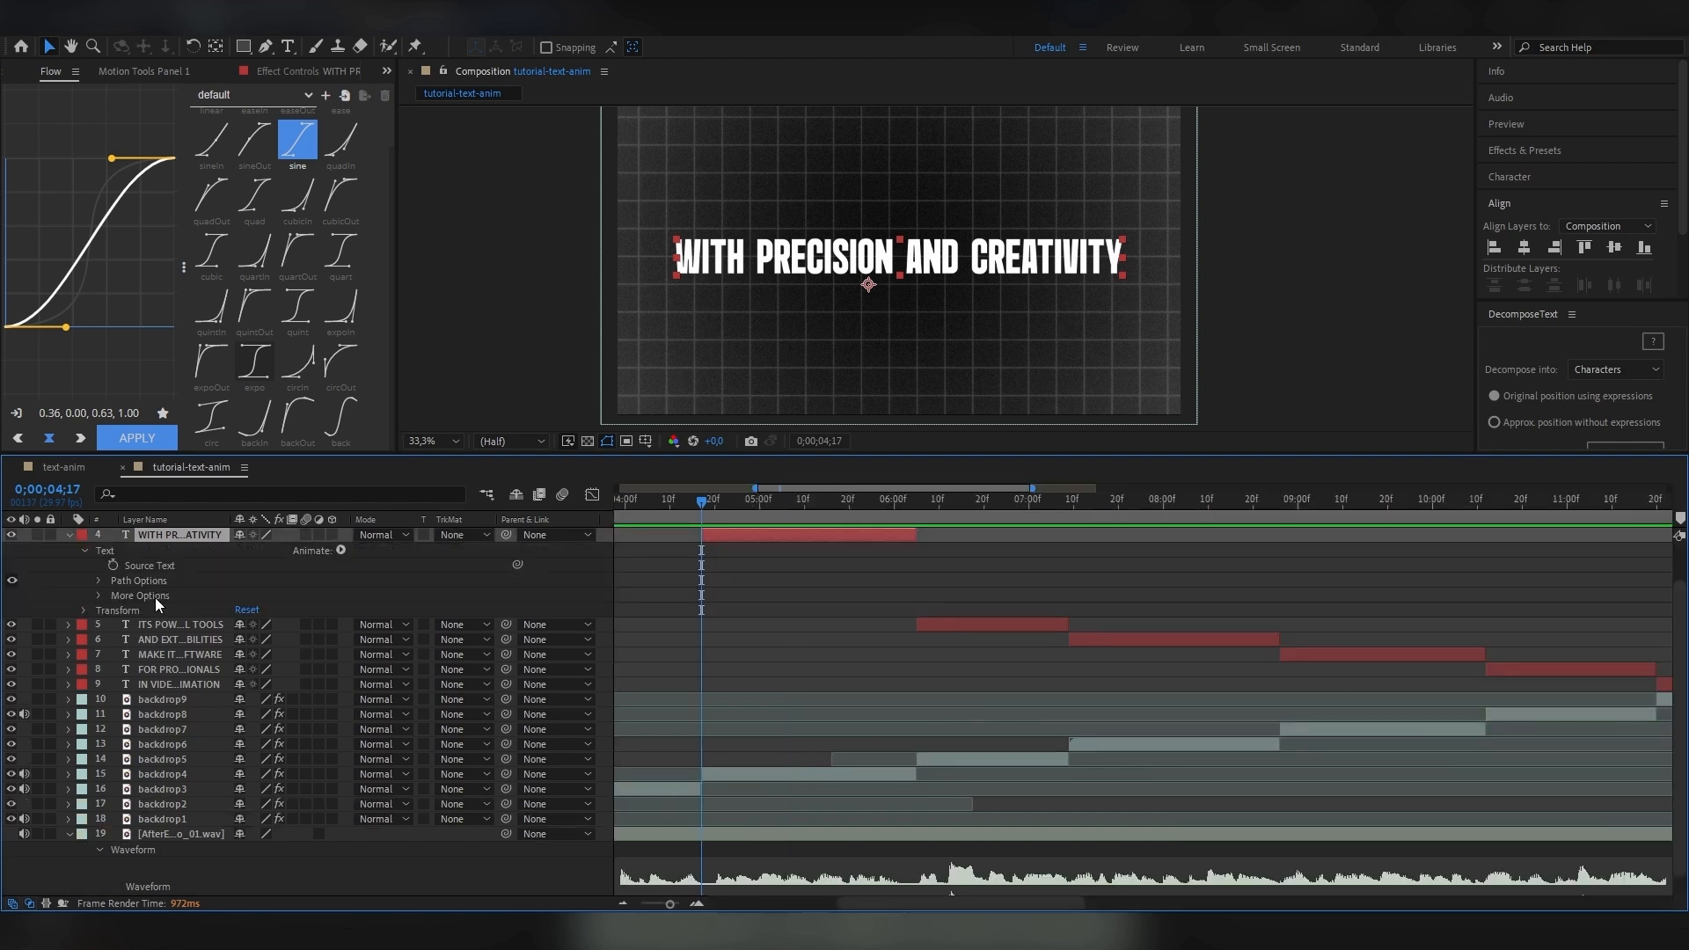
scroll(155, 598, "up", 1)
left_click(341, 595)
left_click(387, 359)
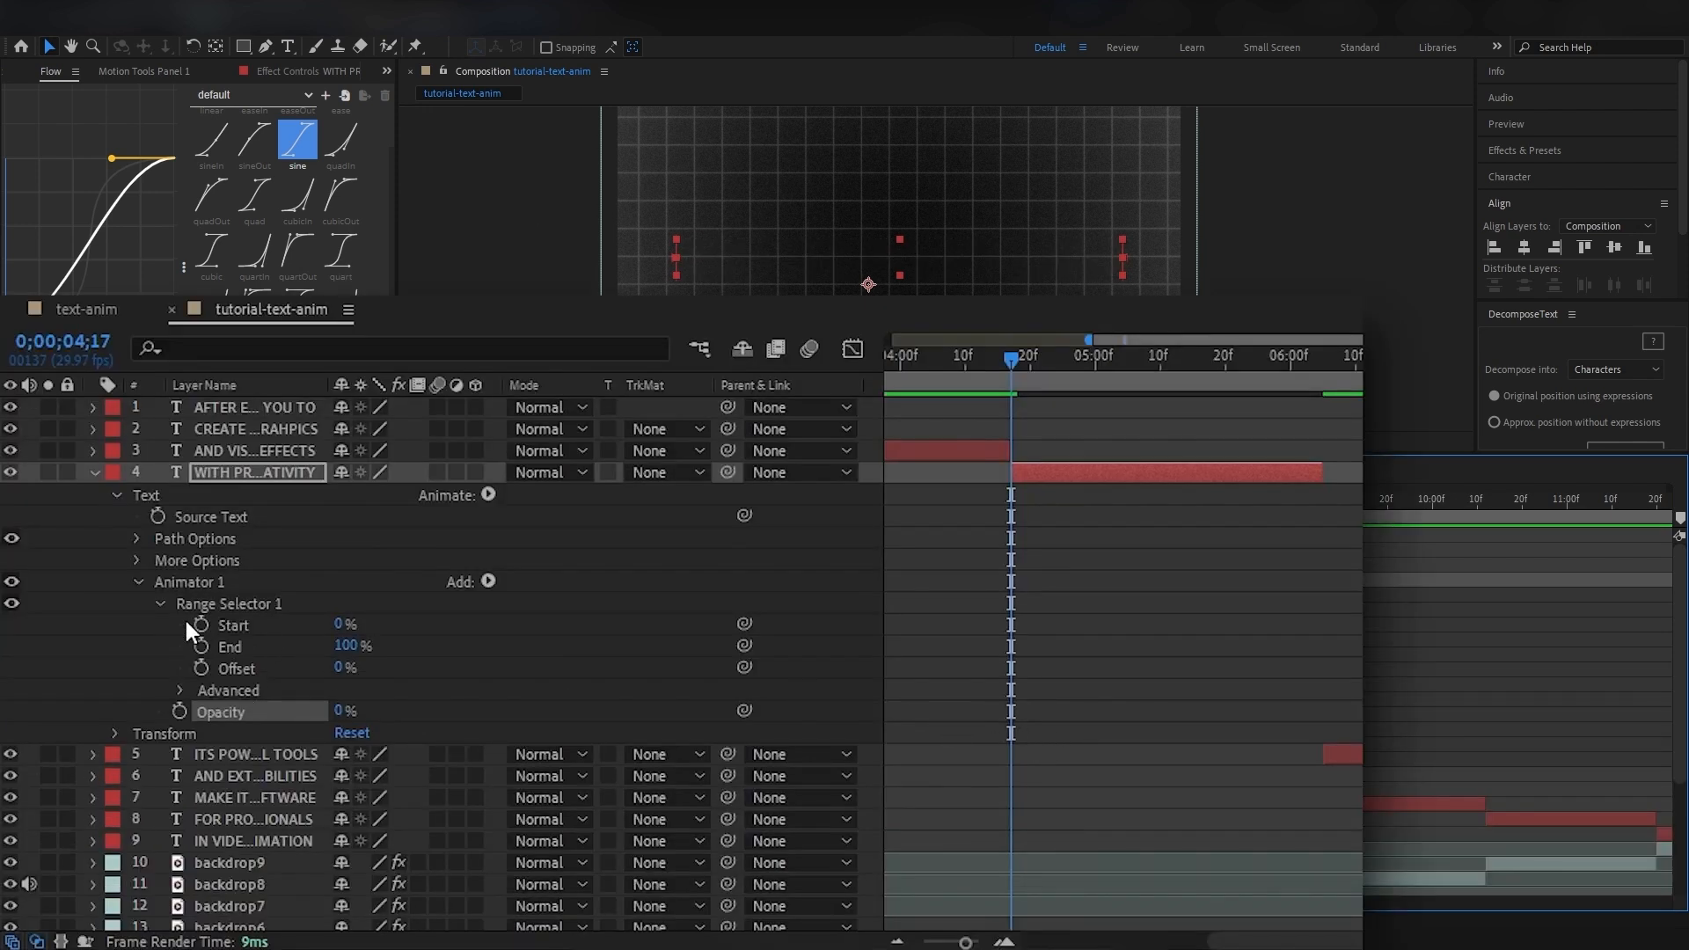
Keyframe the opacity animator's Range Selector Start from 0% at 0;00;04;17 to 100% at 0;00;05;25.
left_click(201, 624)
left_click_drag(1016, 363, 1260, 369)
left_click_drag(337, 624, 414, 624)
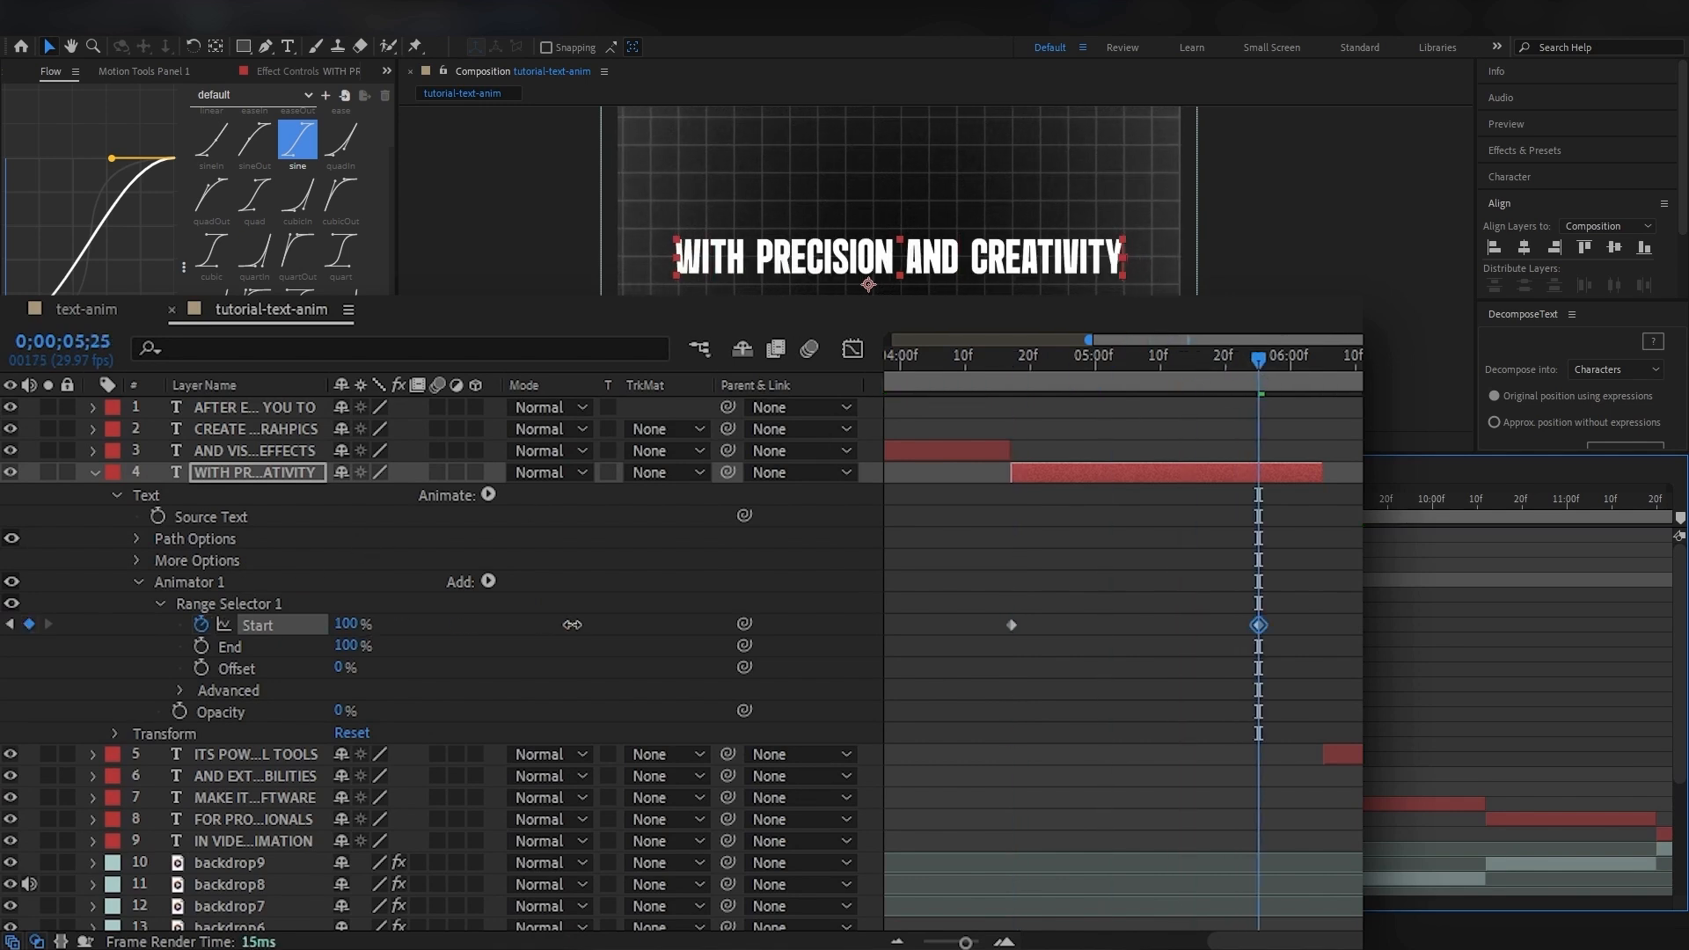
Add a separate Blur animator to the WITH PRECISION AND CREATIVITY layer and set Blur to 38, 38.
key("j")
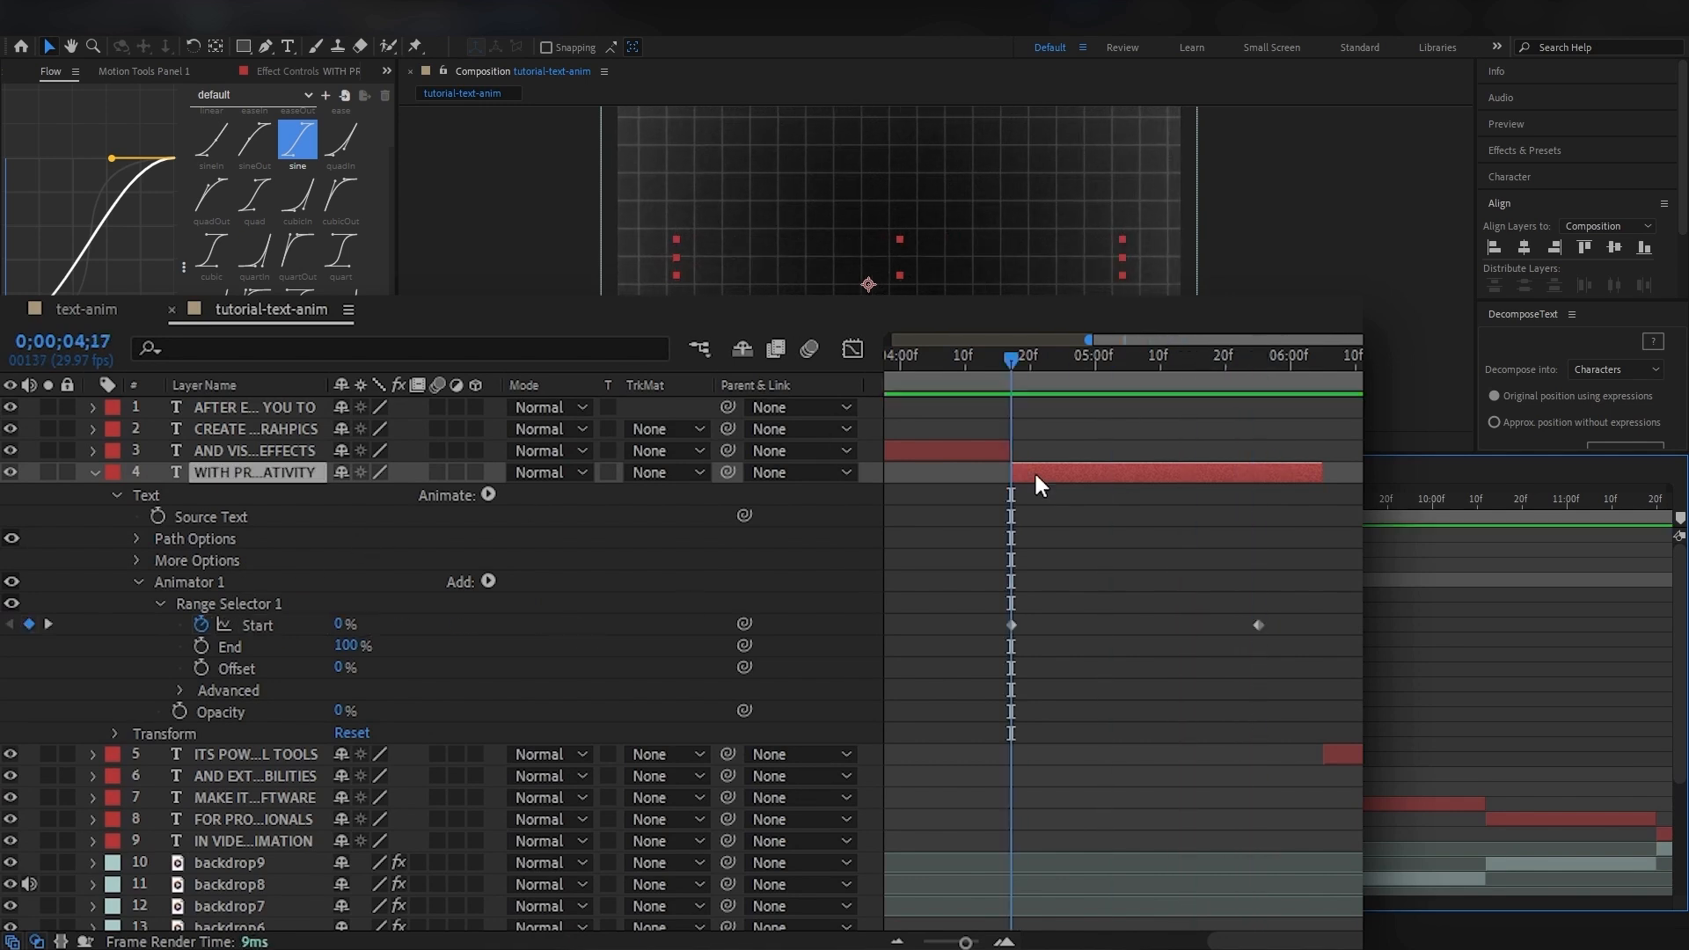
left_click(486, 495)
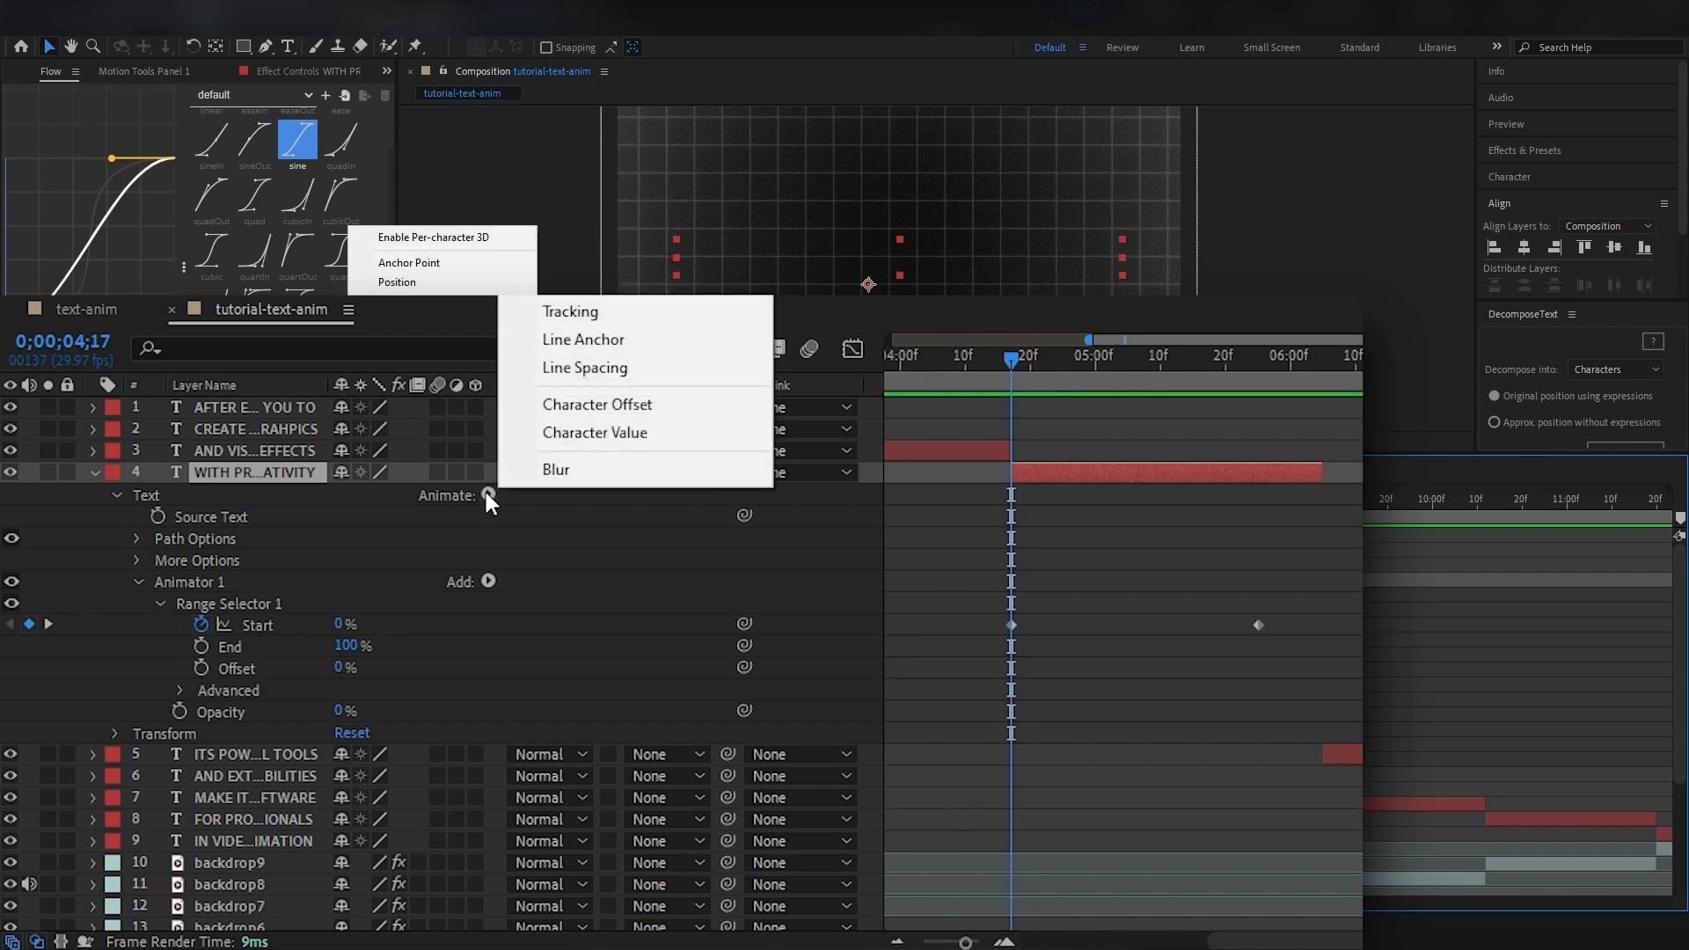
left_click(554, 466)
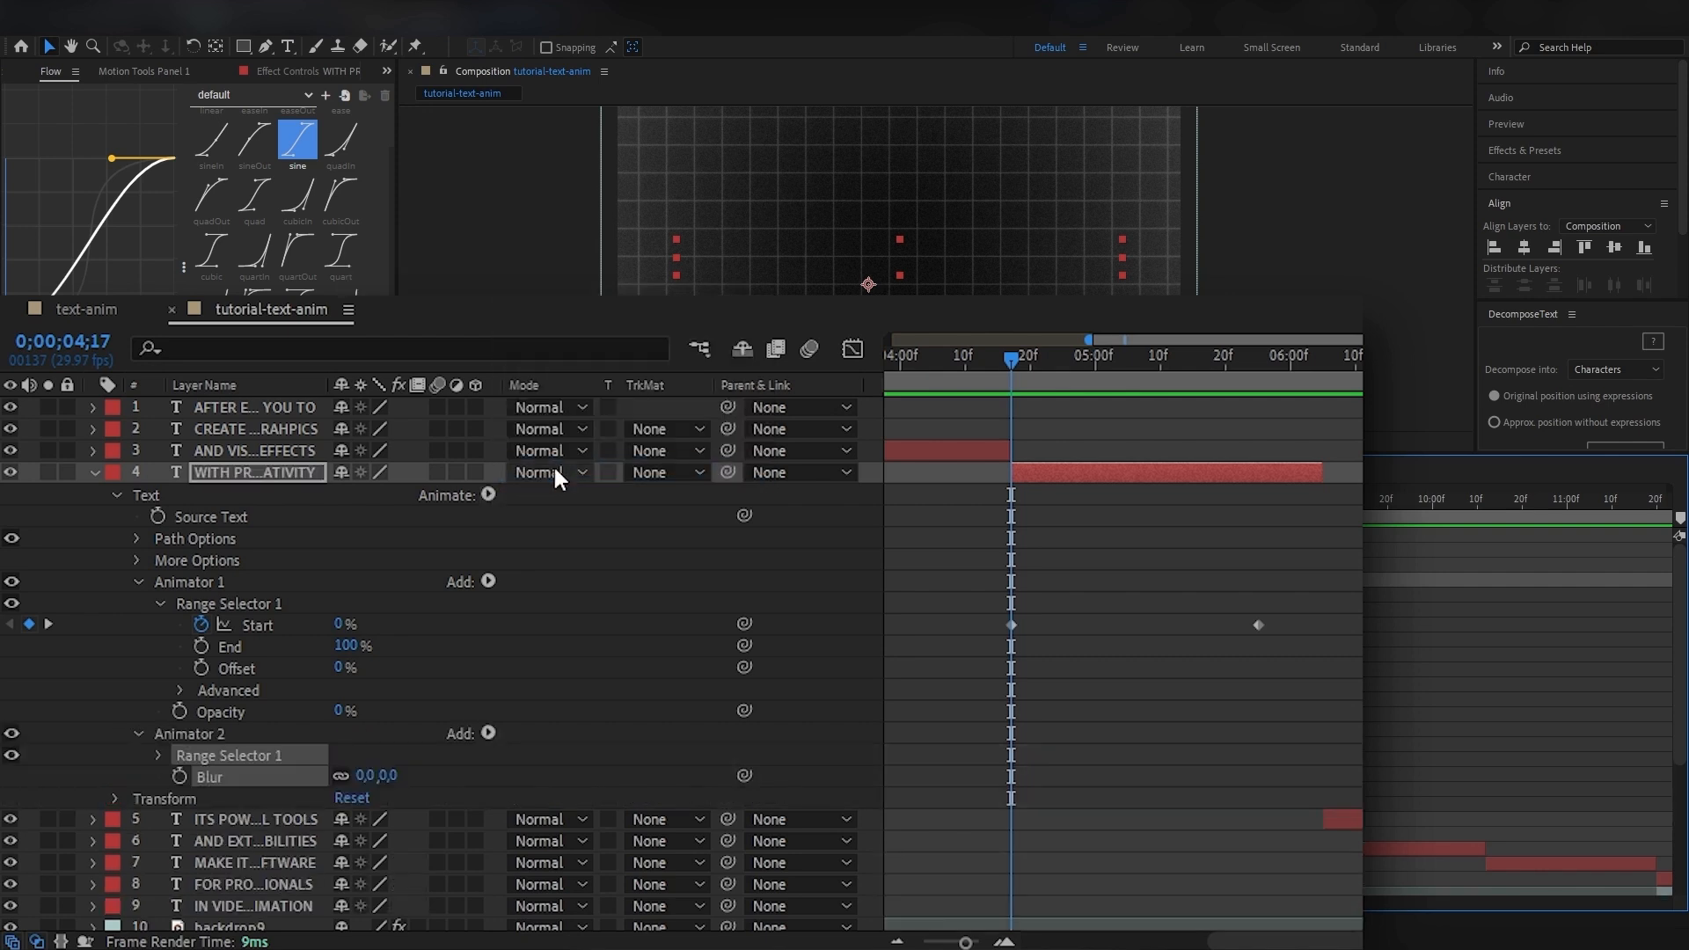
left_click_drag(364, 775, 417, 779)
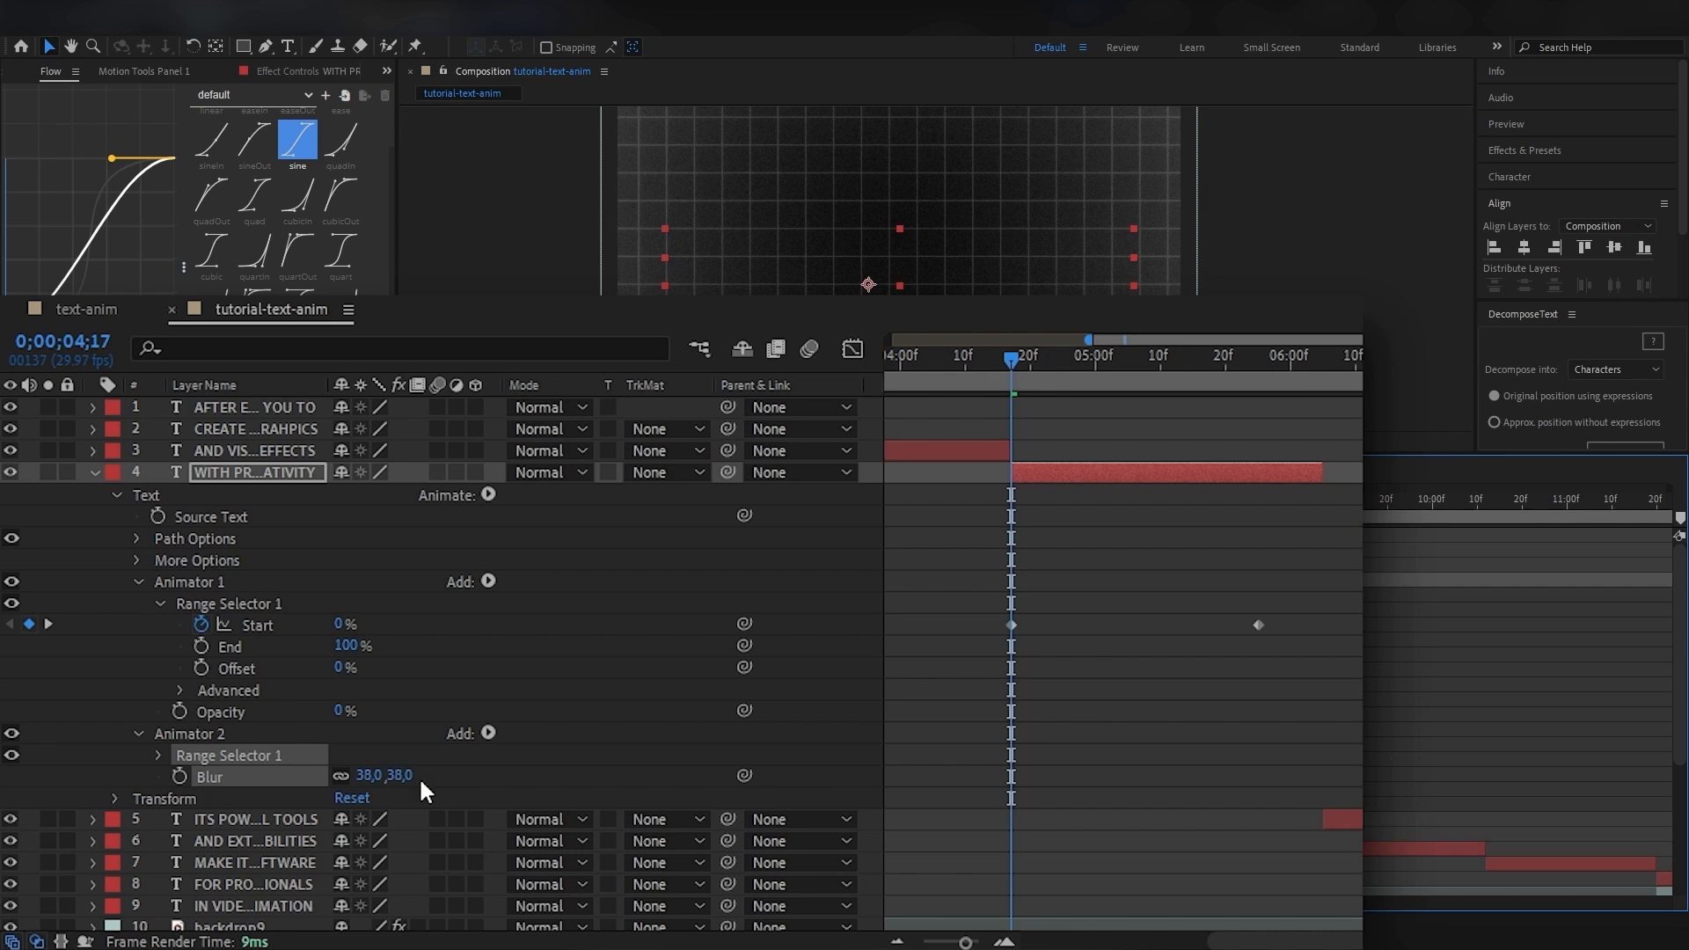
Keyframe the blur animator's Range Selector Start from 0% at 0;00;04;17 to 100% at 0;00;05;25 and preview the blurred reveal.
left_click(160, 755)
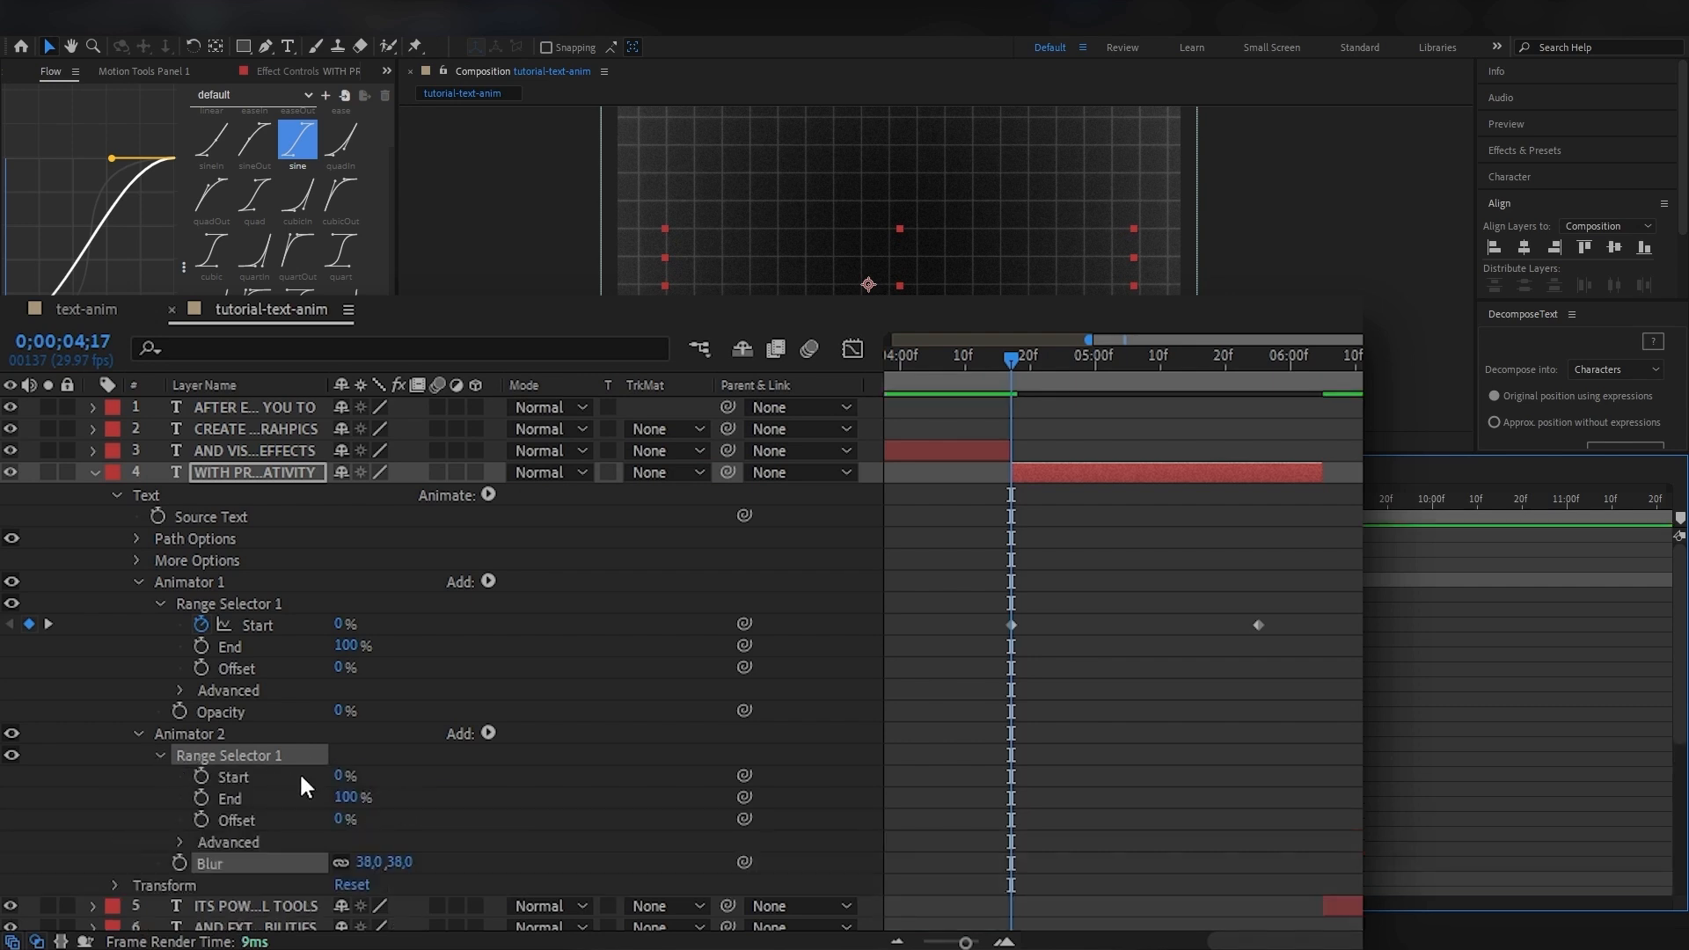
left_click(201, 776)
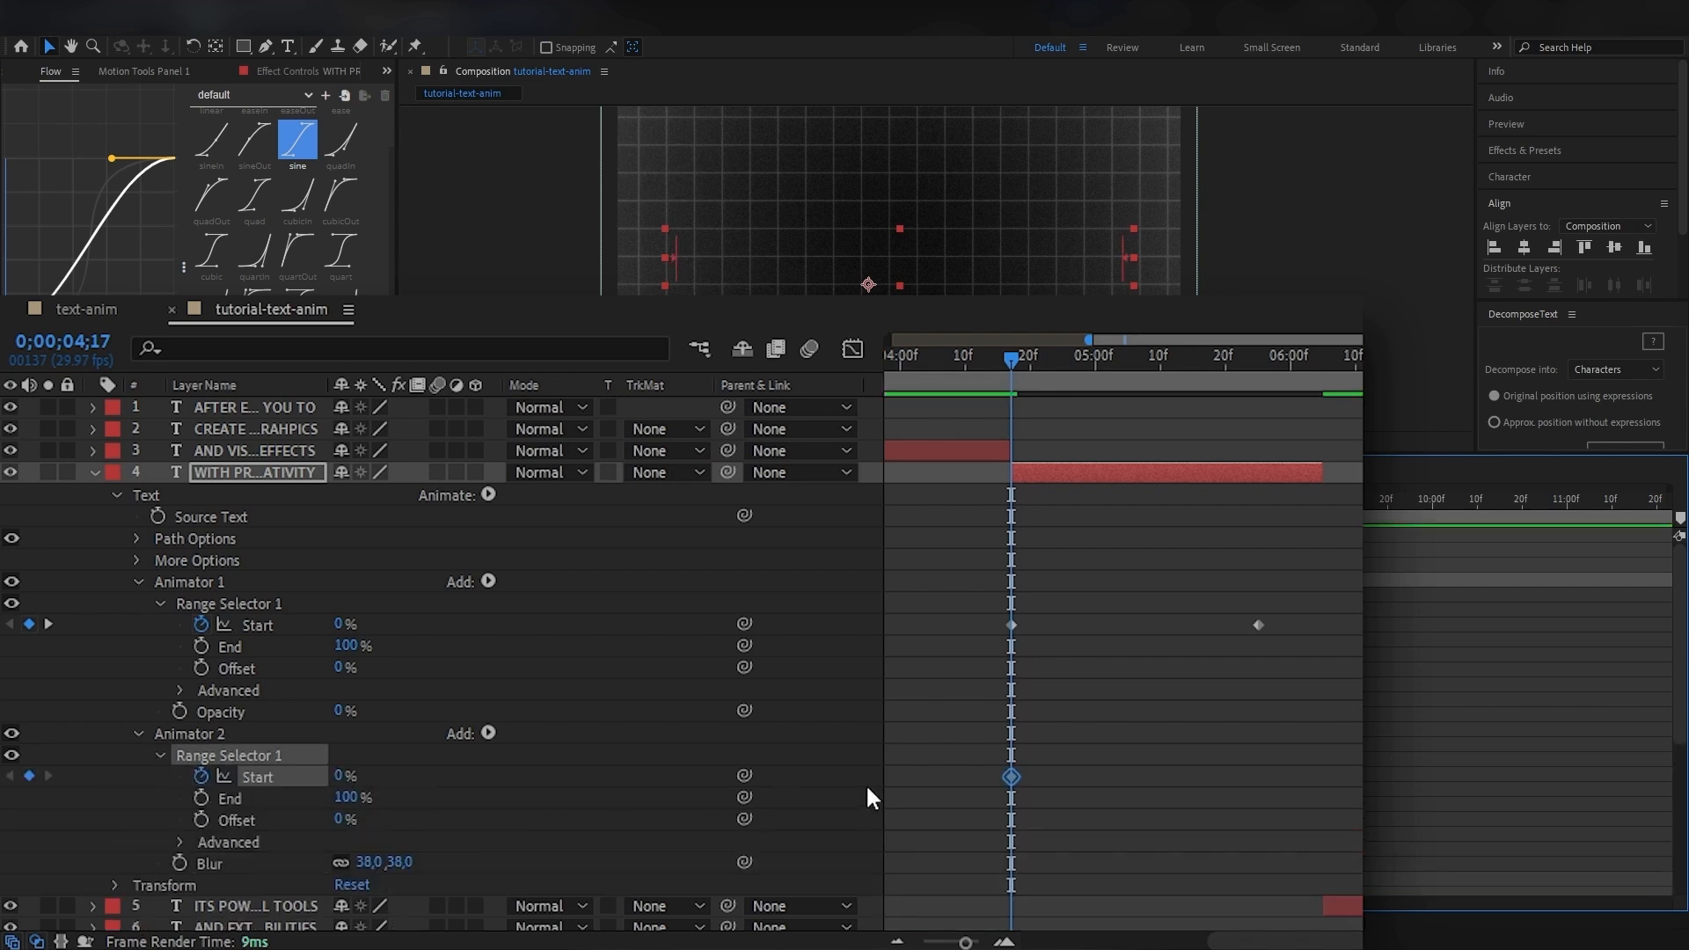
left_click_drag(1016, 389, 1258, 389)
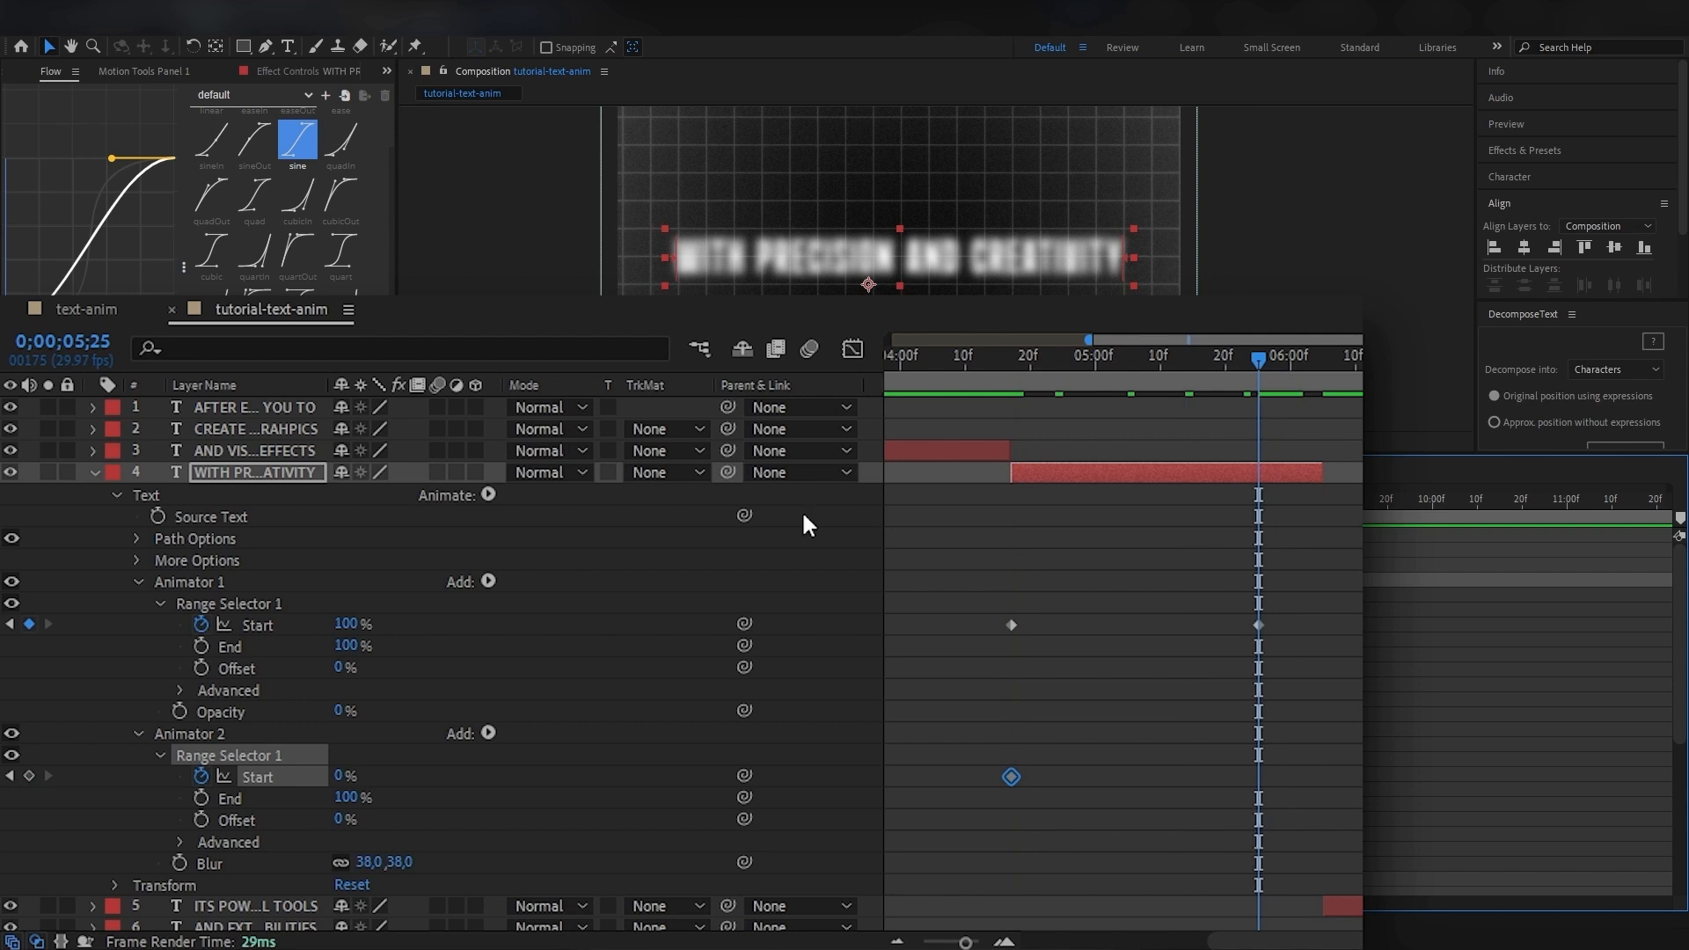
left_click(339, 775)
type("100")
key("Return")
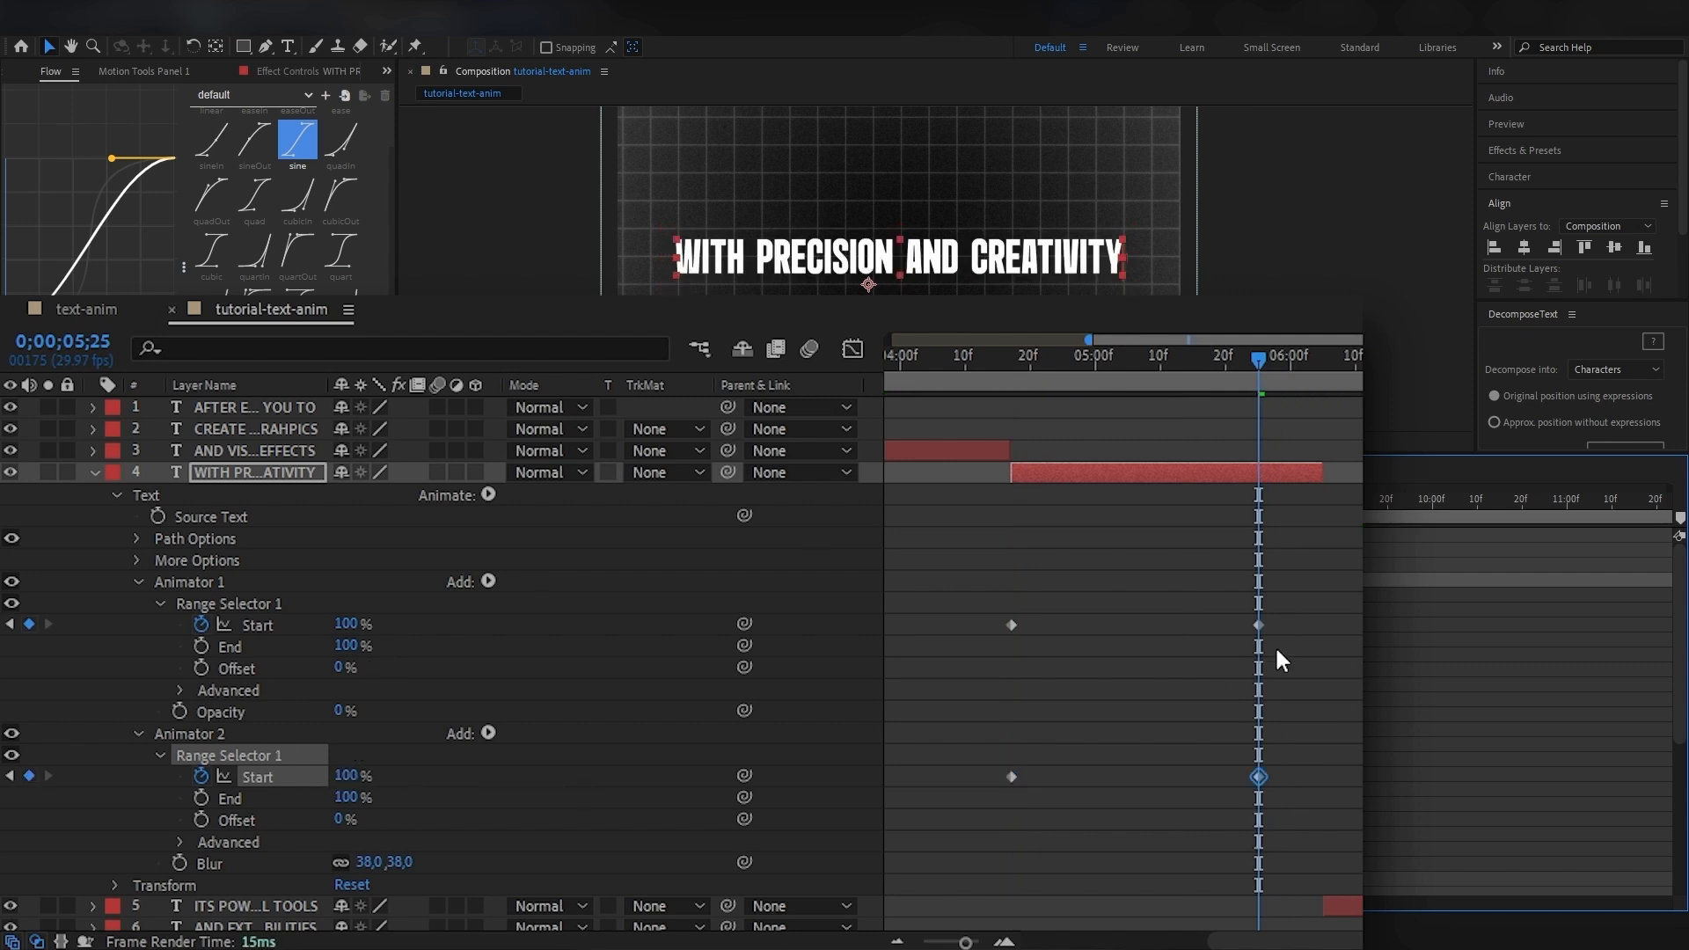
left_click_drag(1073, 355, 1016, 355)
key("space")
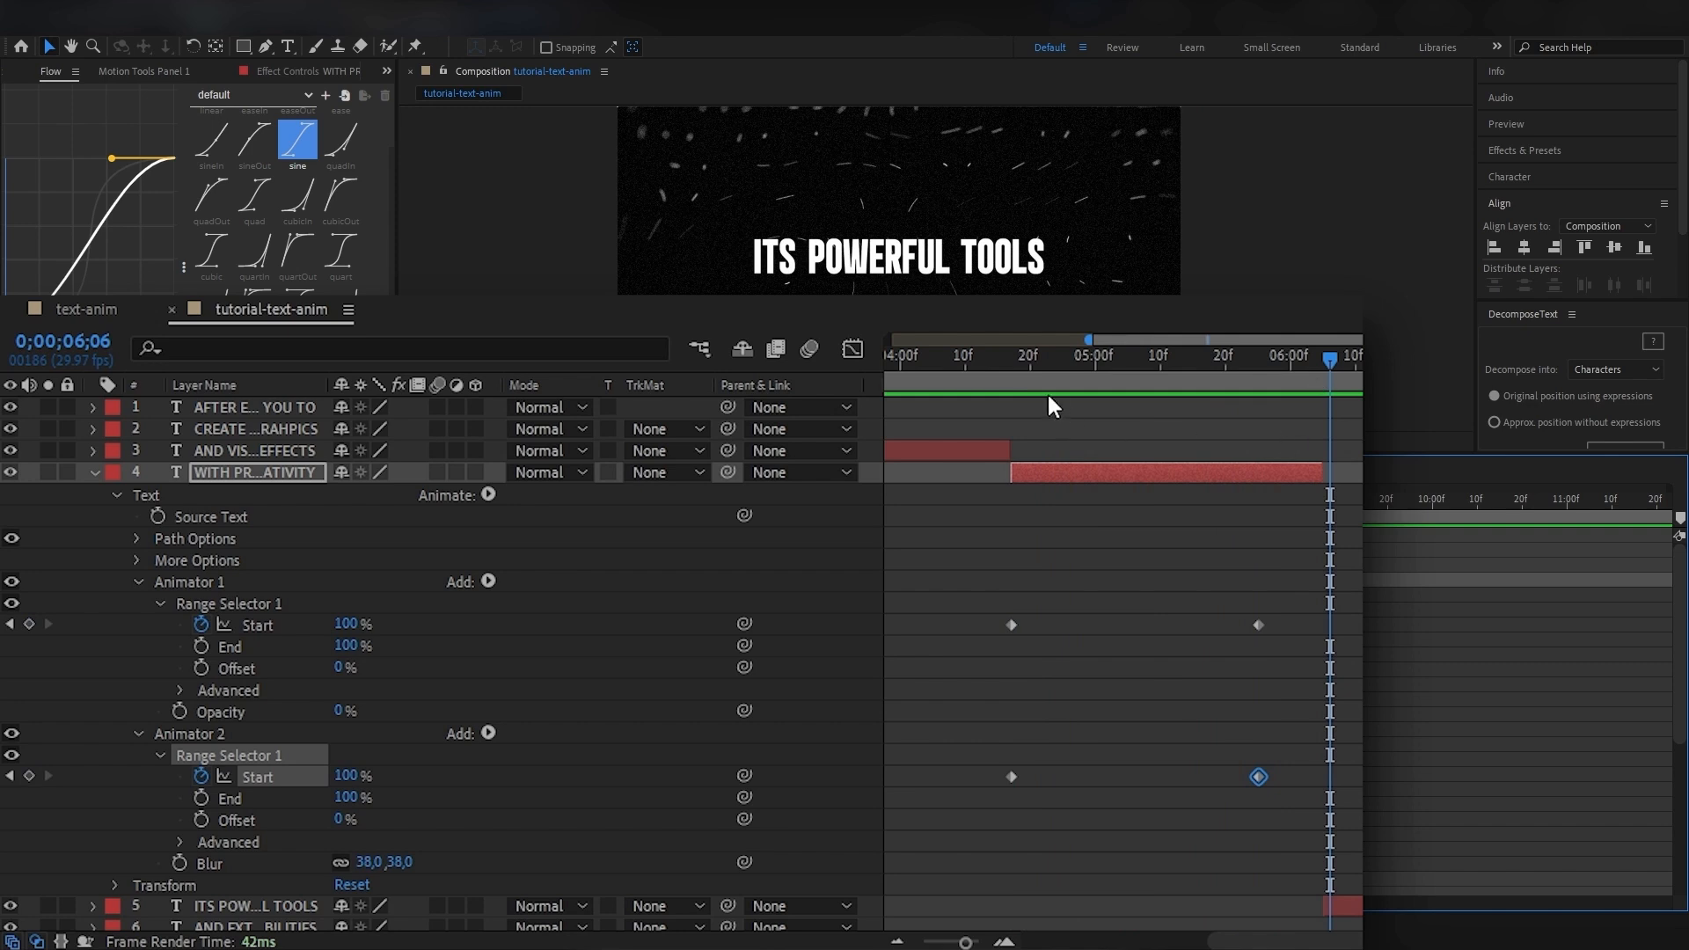
left_click(1008, 364)
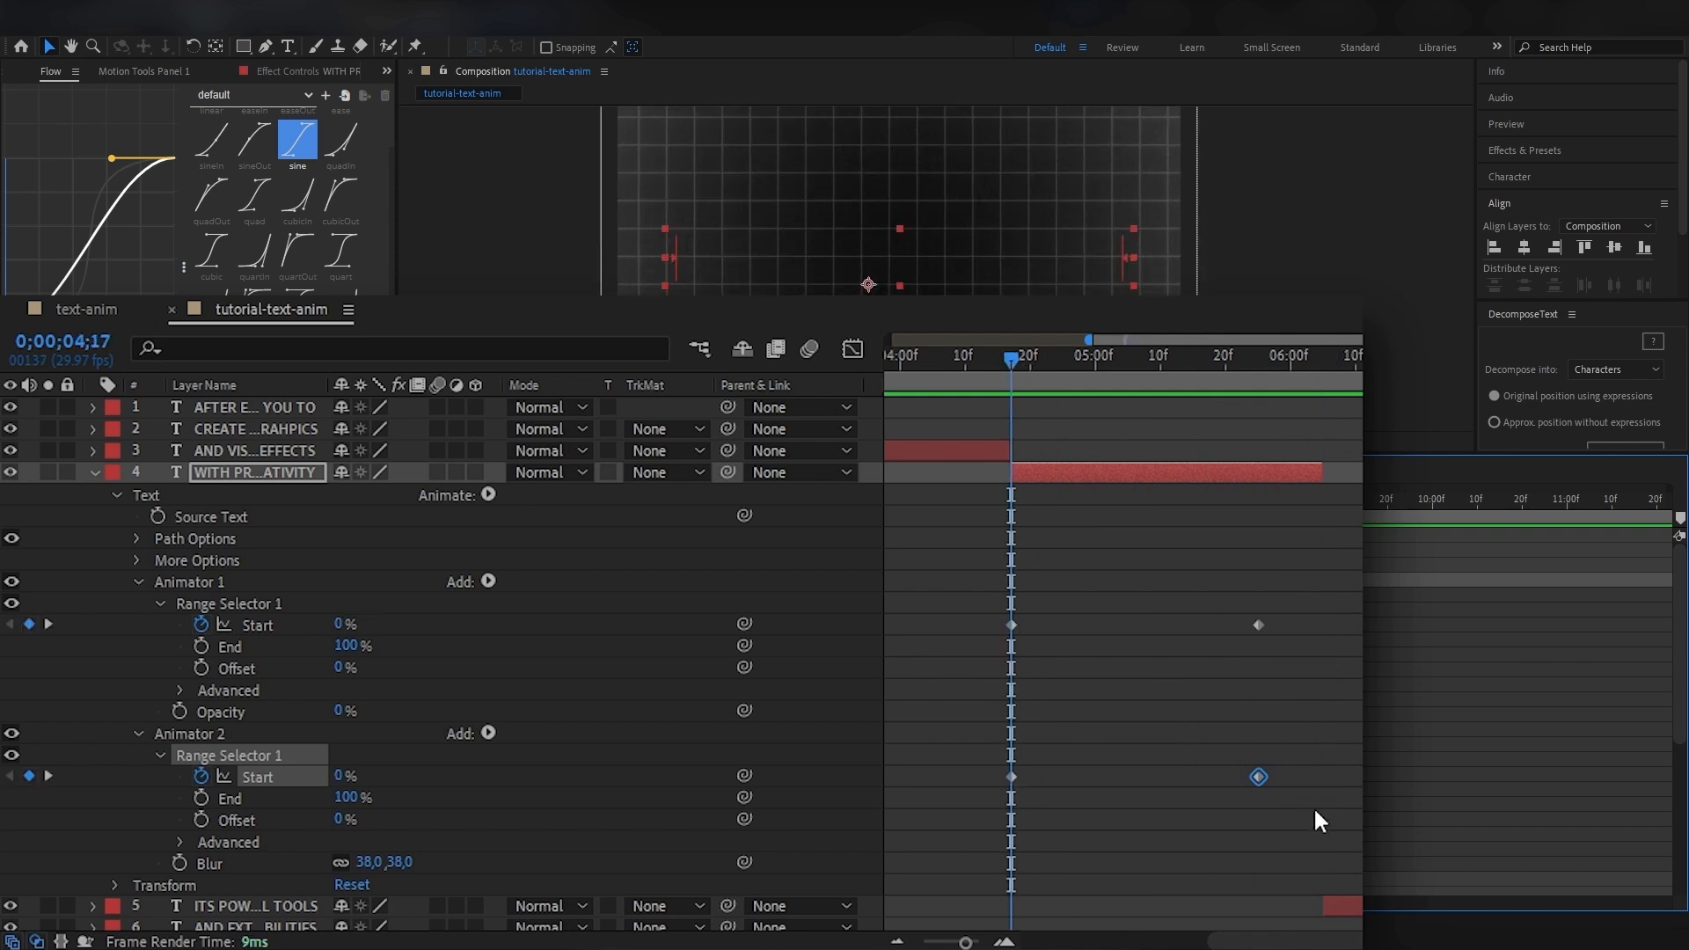
Shift both Start keyframes of the blur animator so the first sits at 0;00;04;20, and preview the reveal.
left_click_drag(1312, 805, 1013, 763)
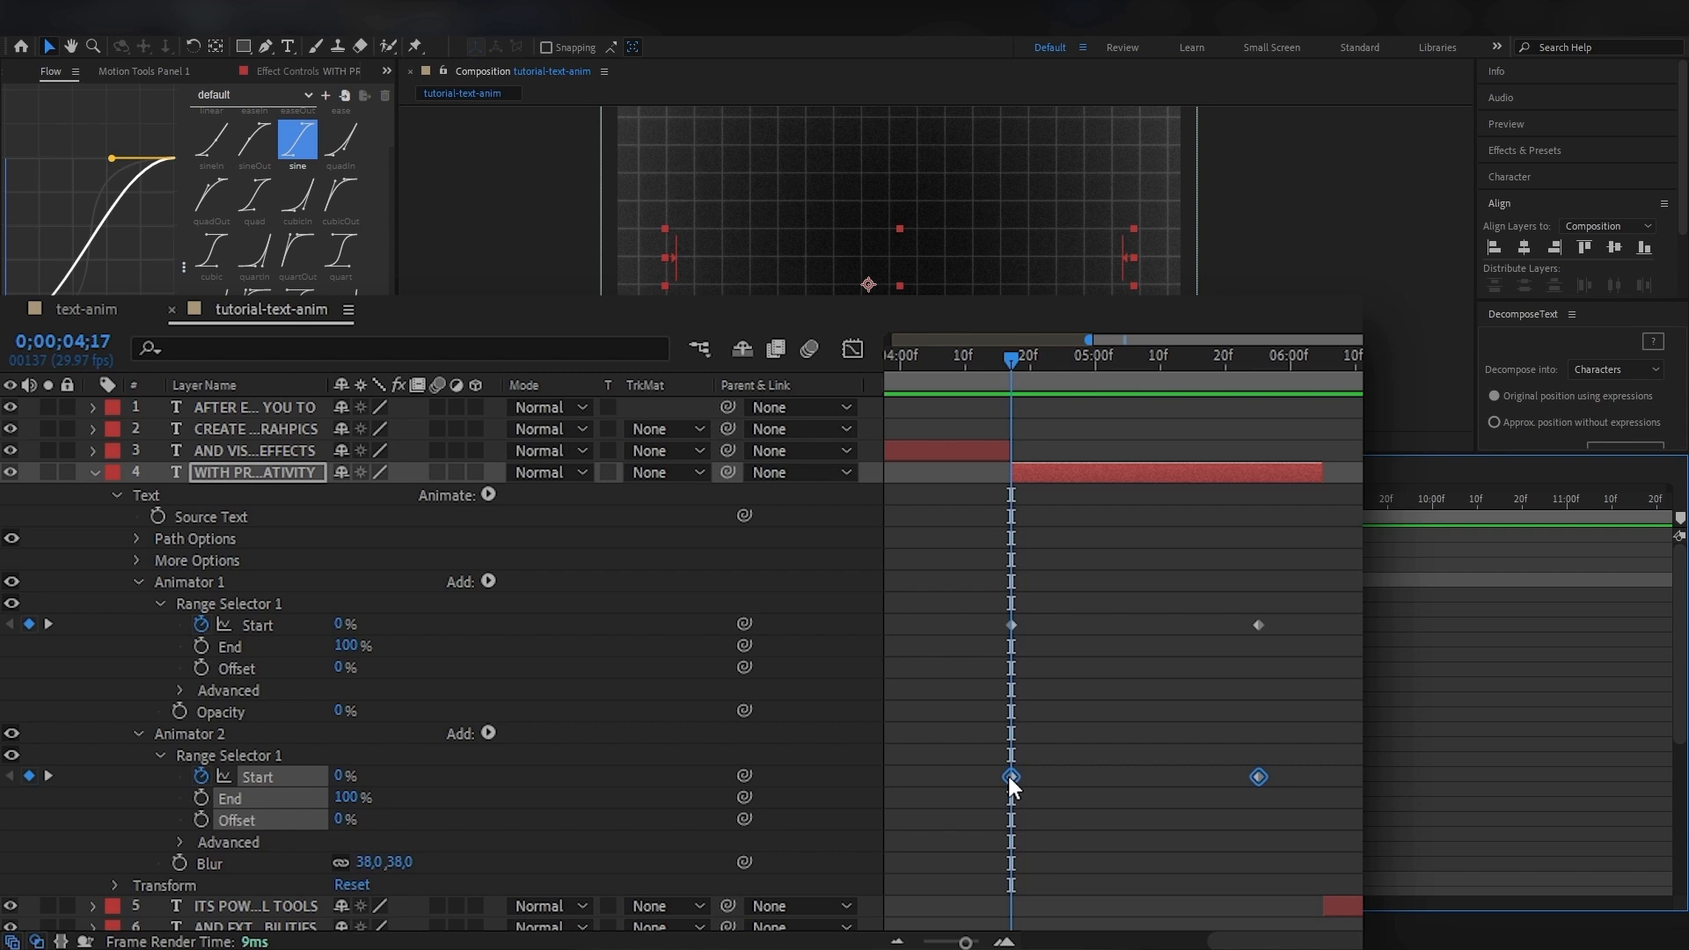
left_click_drag(1008, 776, 1030, 783)
left_click_drag(1301, 664, 990, 609)
left_click_drag(1323, 794, 1013, 746)
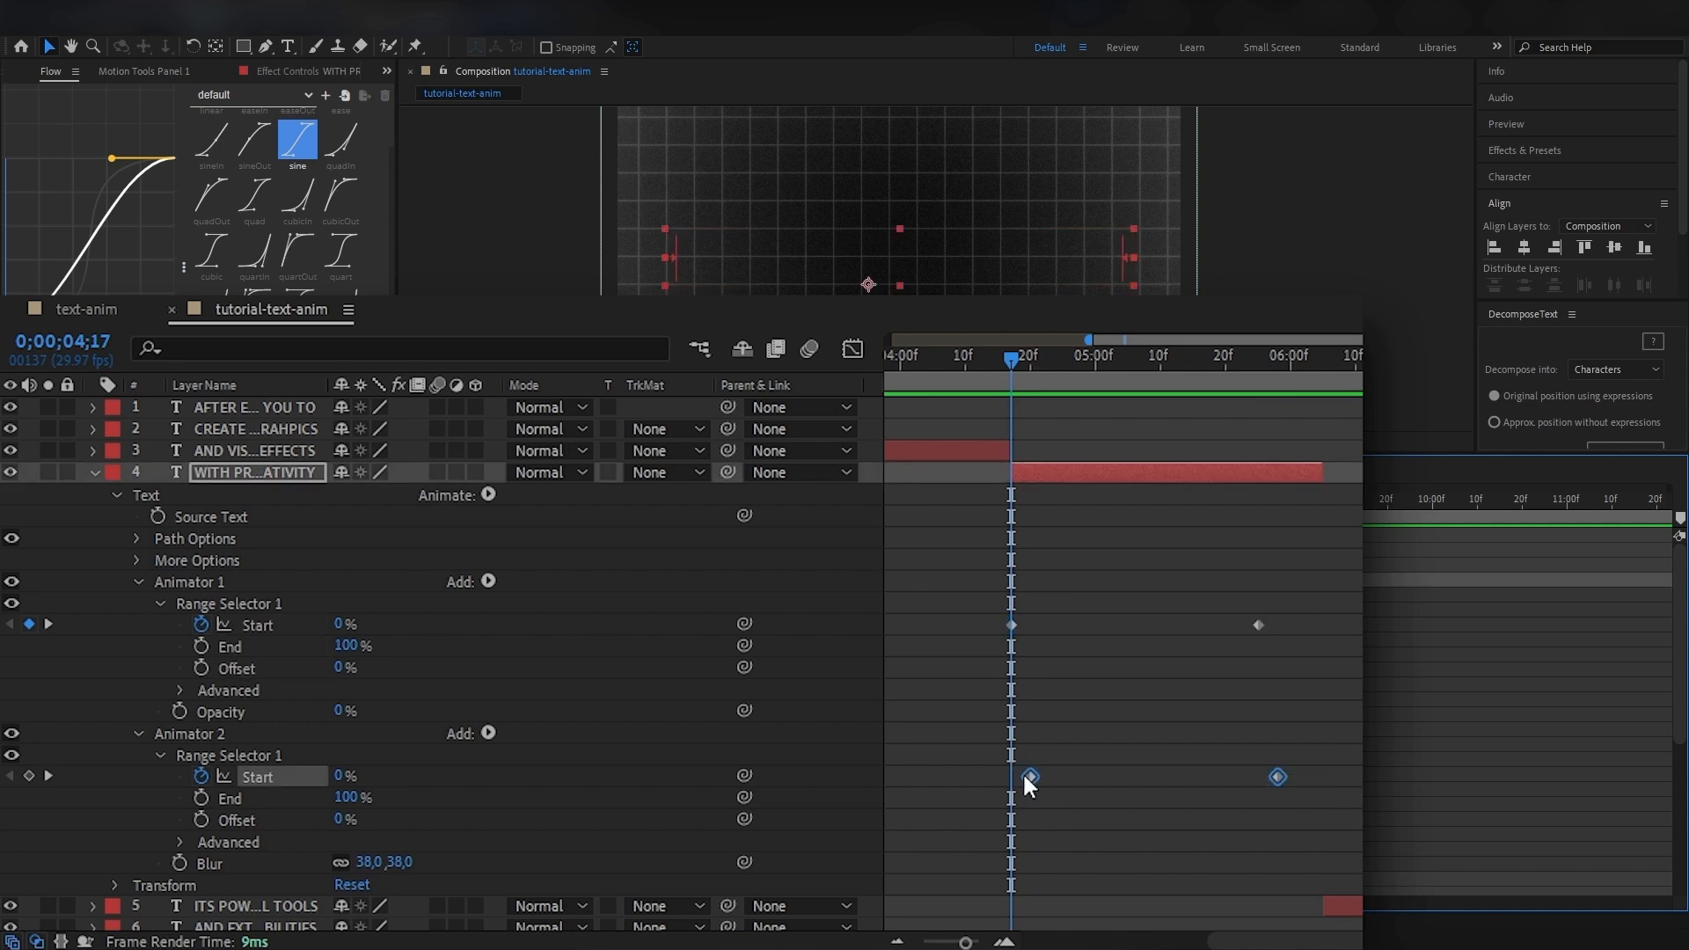
key("space")
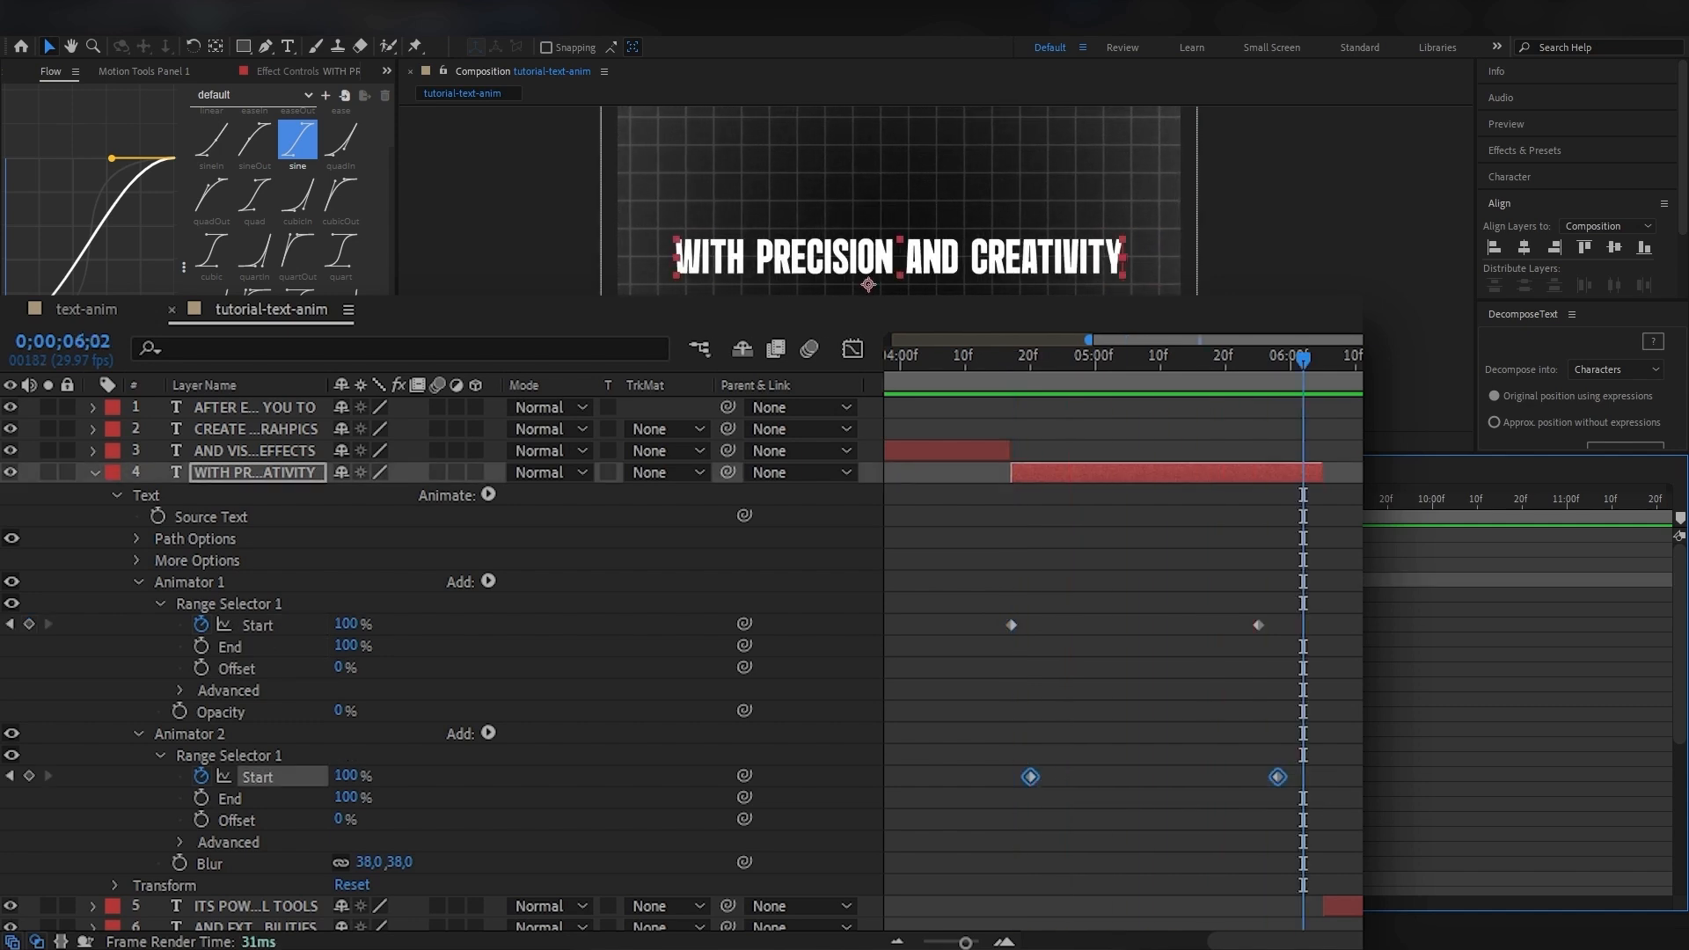
Set the WITH PRECISION AND CREATIVITY layer's Blur to 51, 51 and preview the reveal from 0;00;04;17.
left_click(1027, 359)
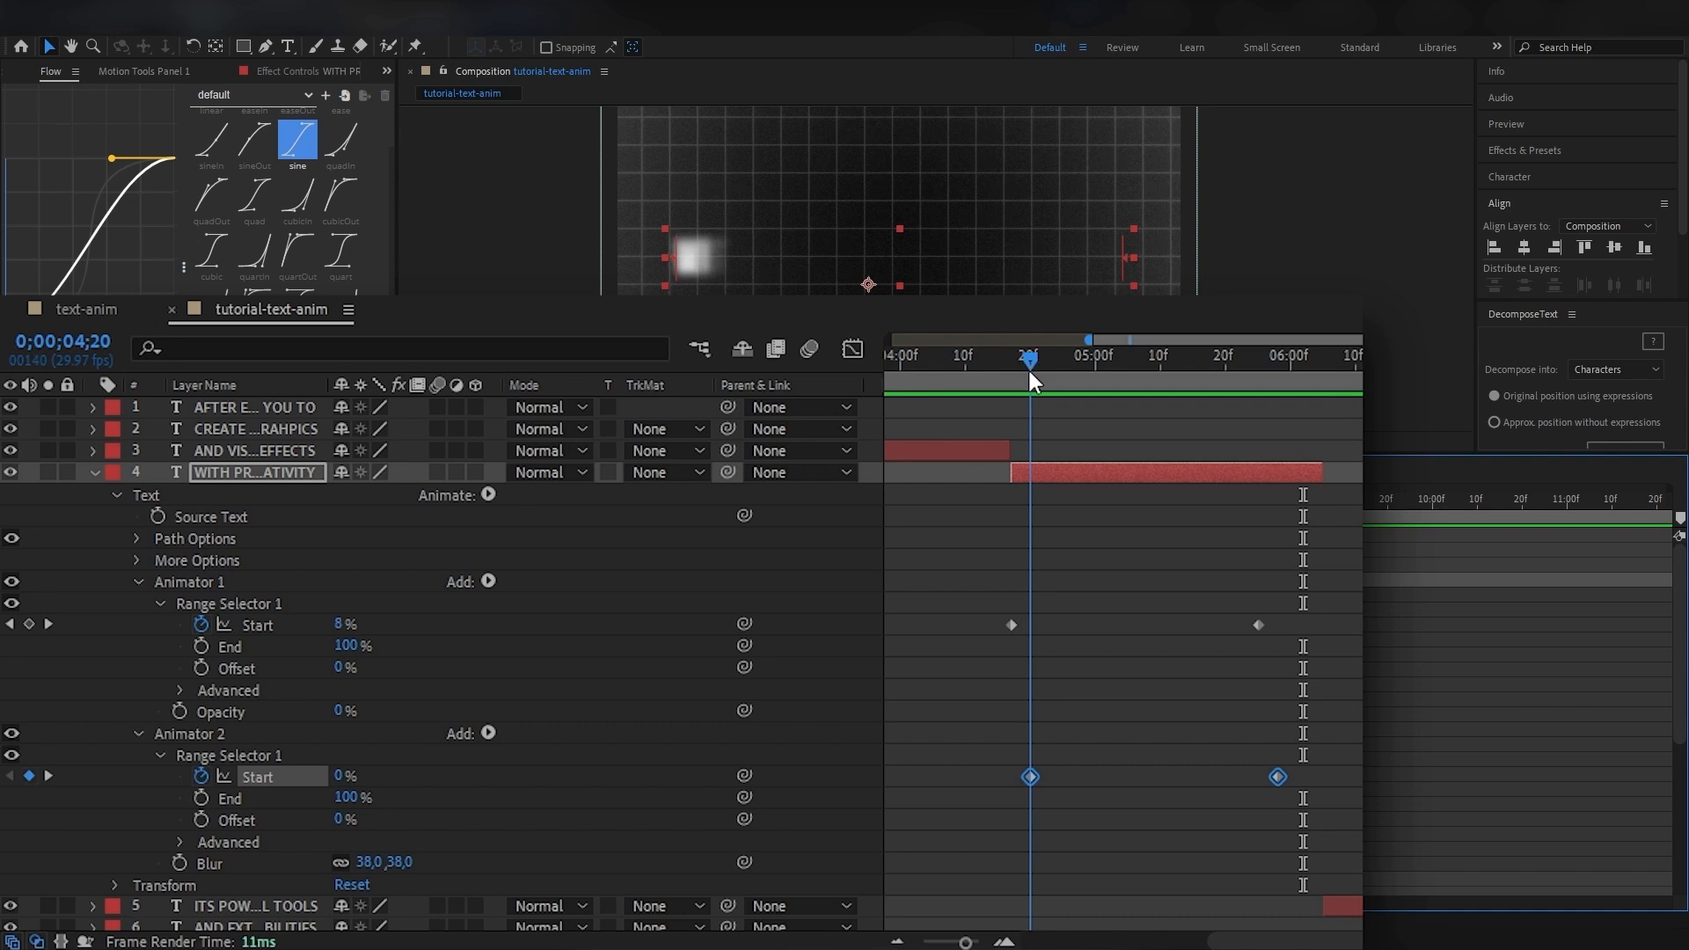
left_click_drag(368, 863, 379, 863)
key("space")
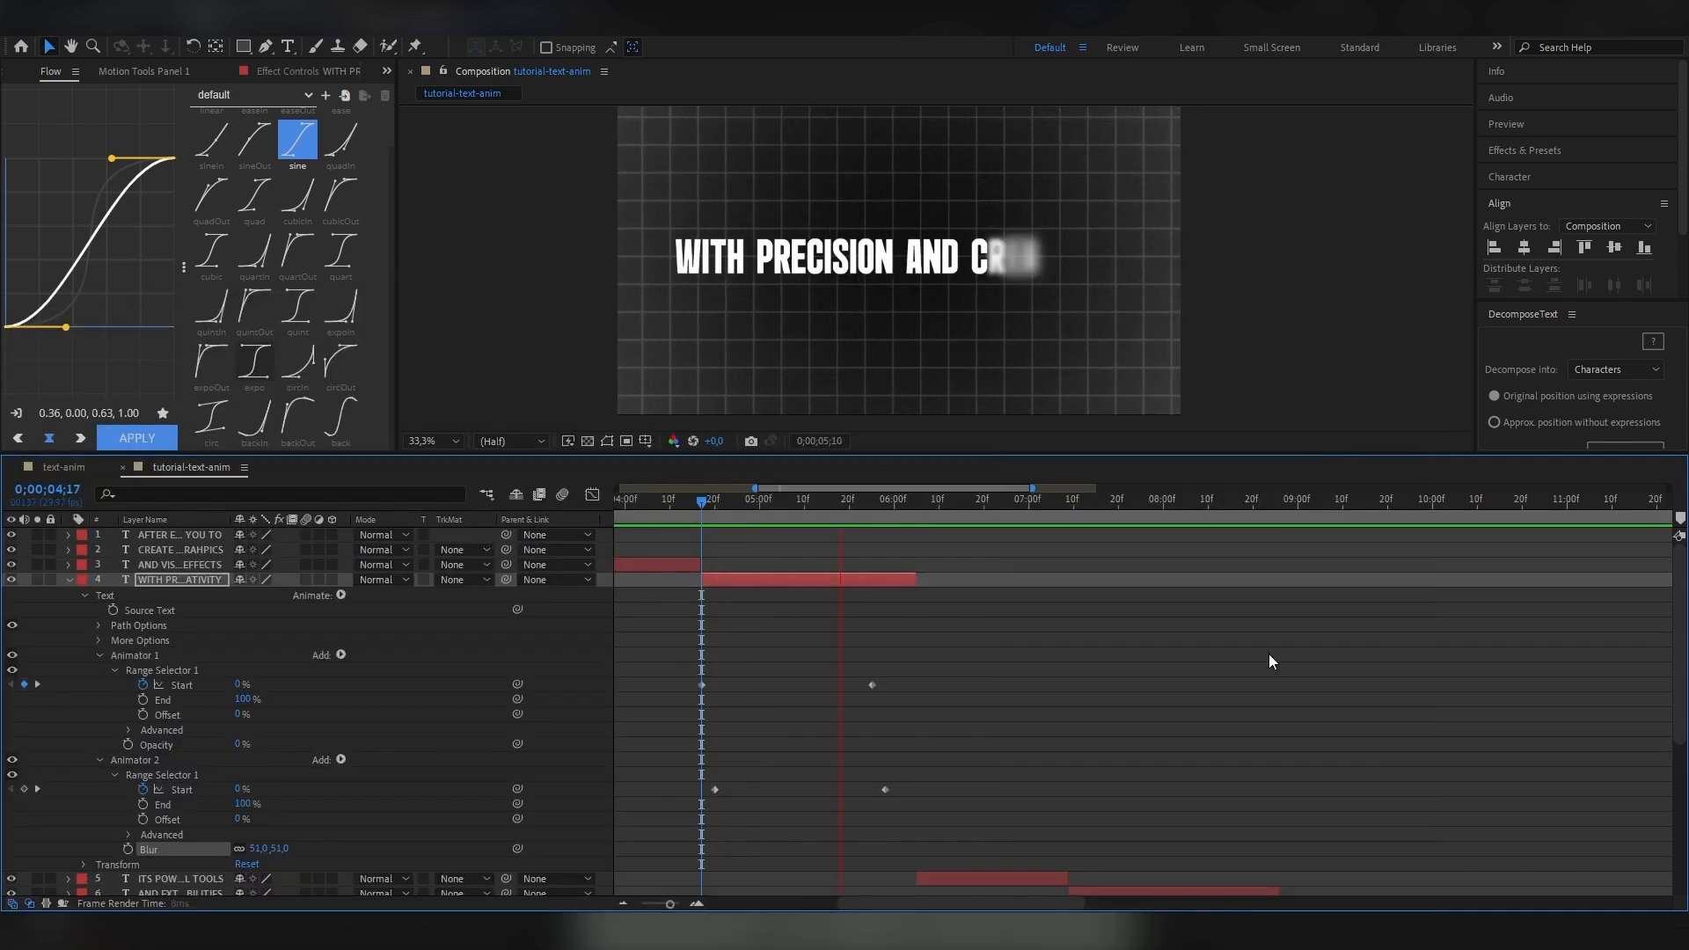
key("space")
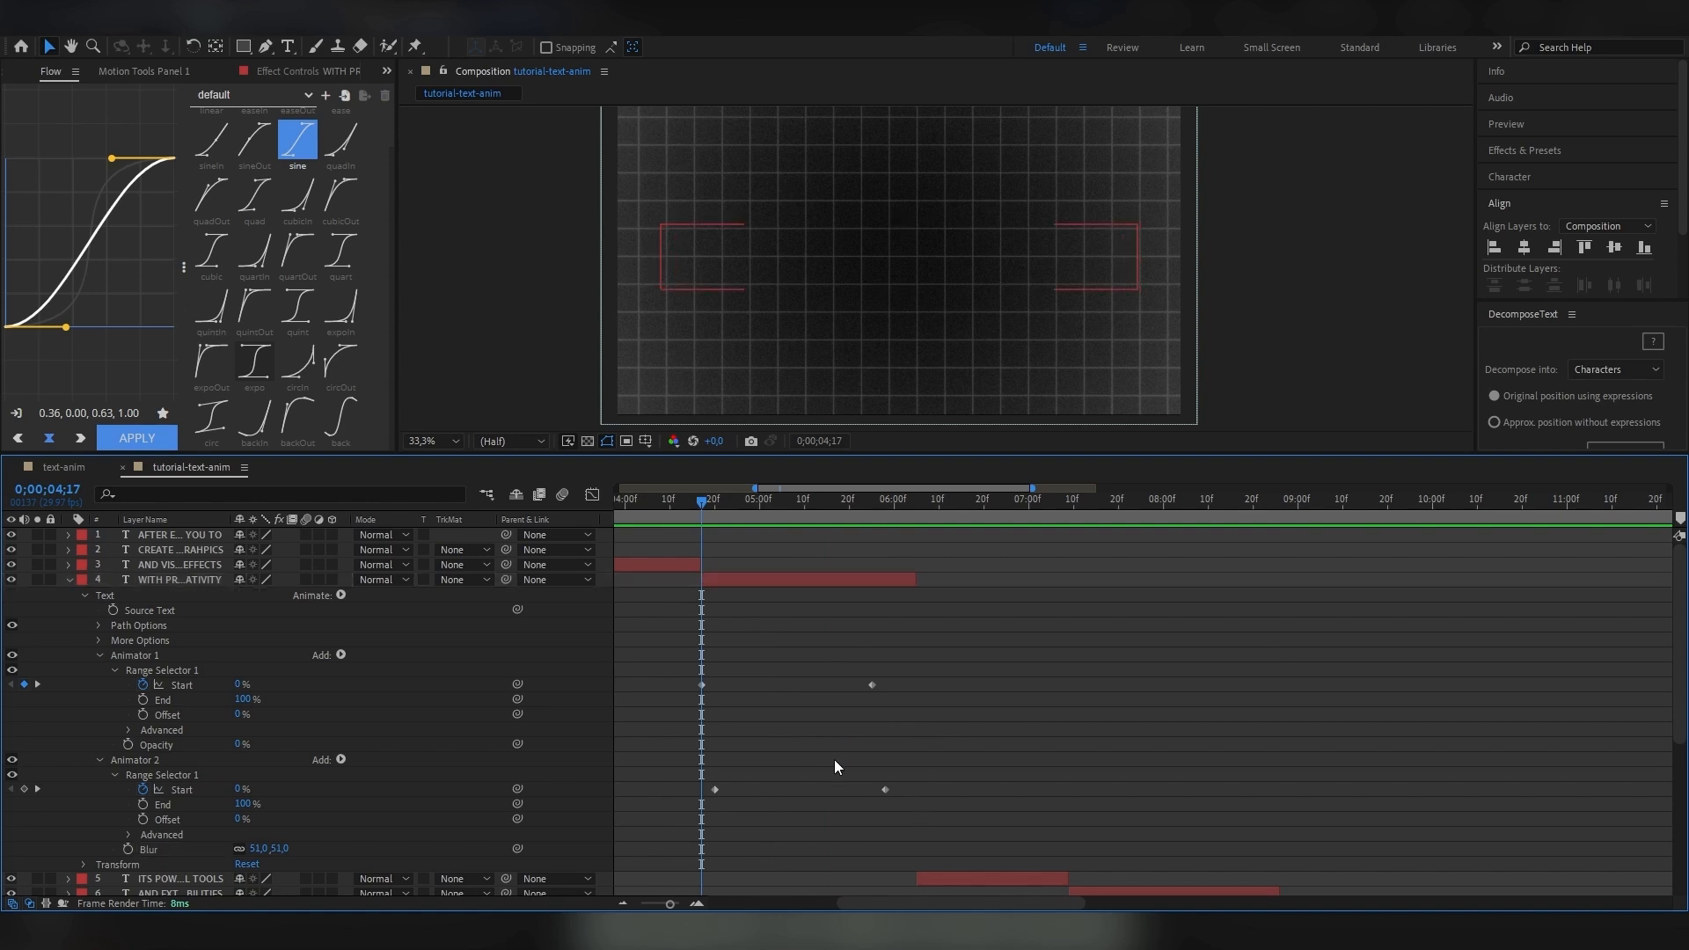
Apply the quad easing to the Start keyframes of both the opacity and blur animators and preview the reveal.
left_click_drag(922, 814, 668, 662)
left_click(254, 194)
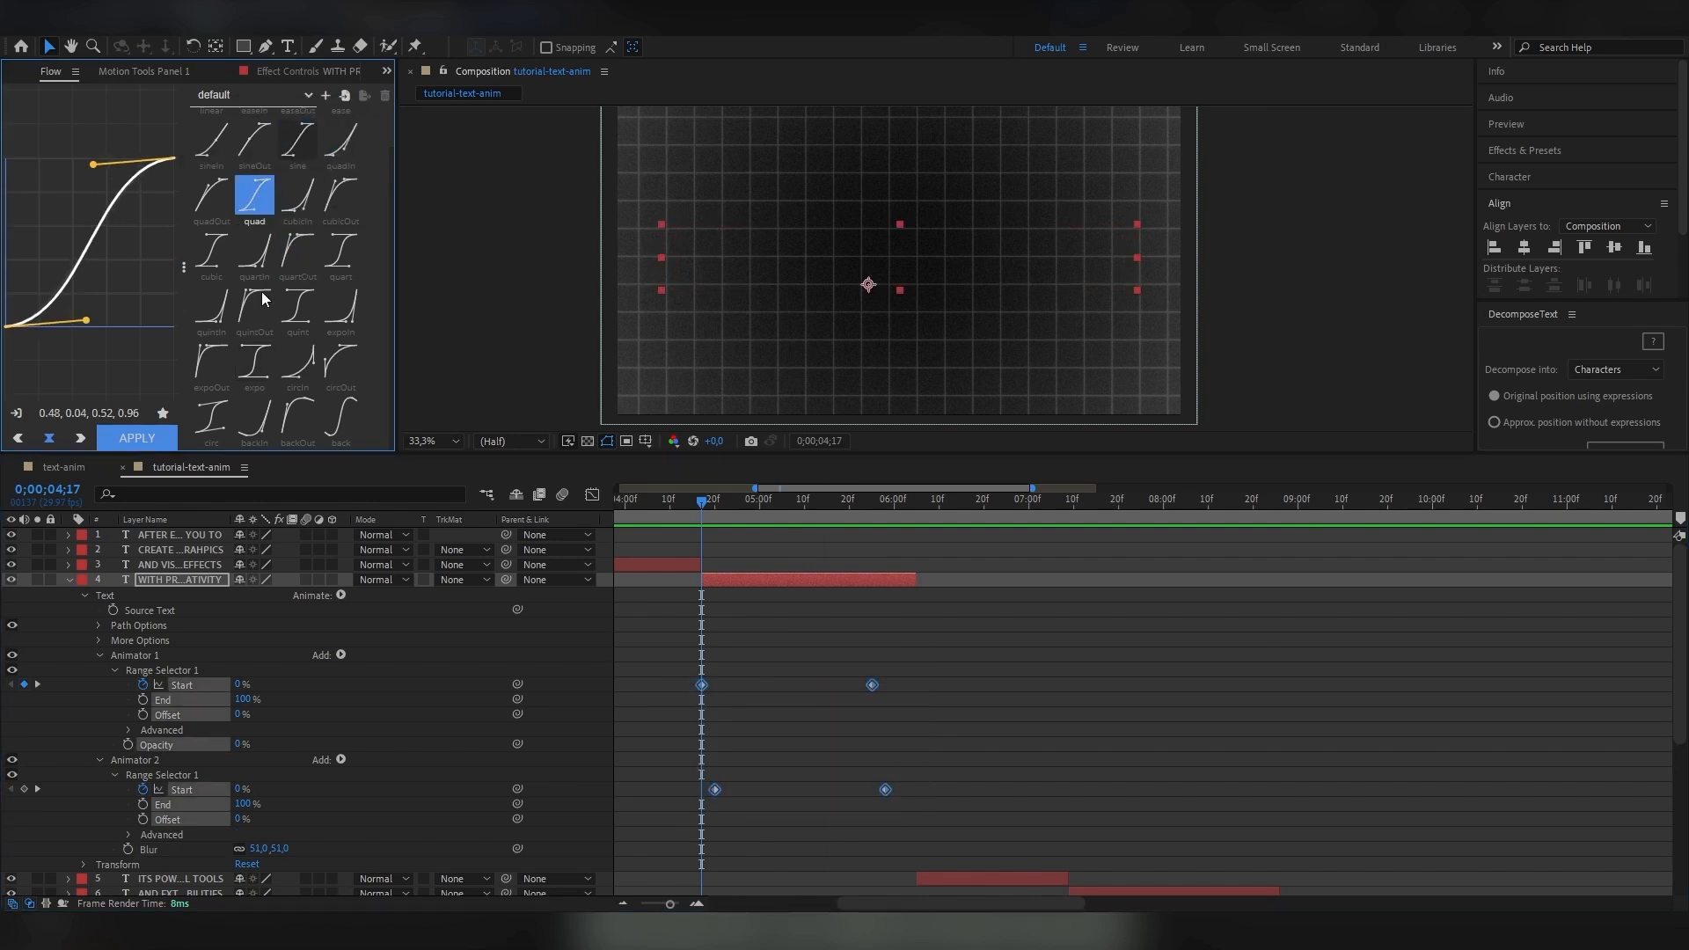
left_click(137, 437)
key("space")
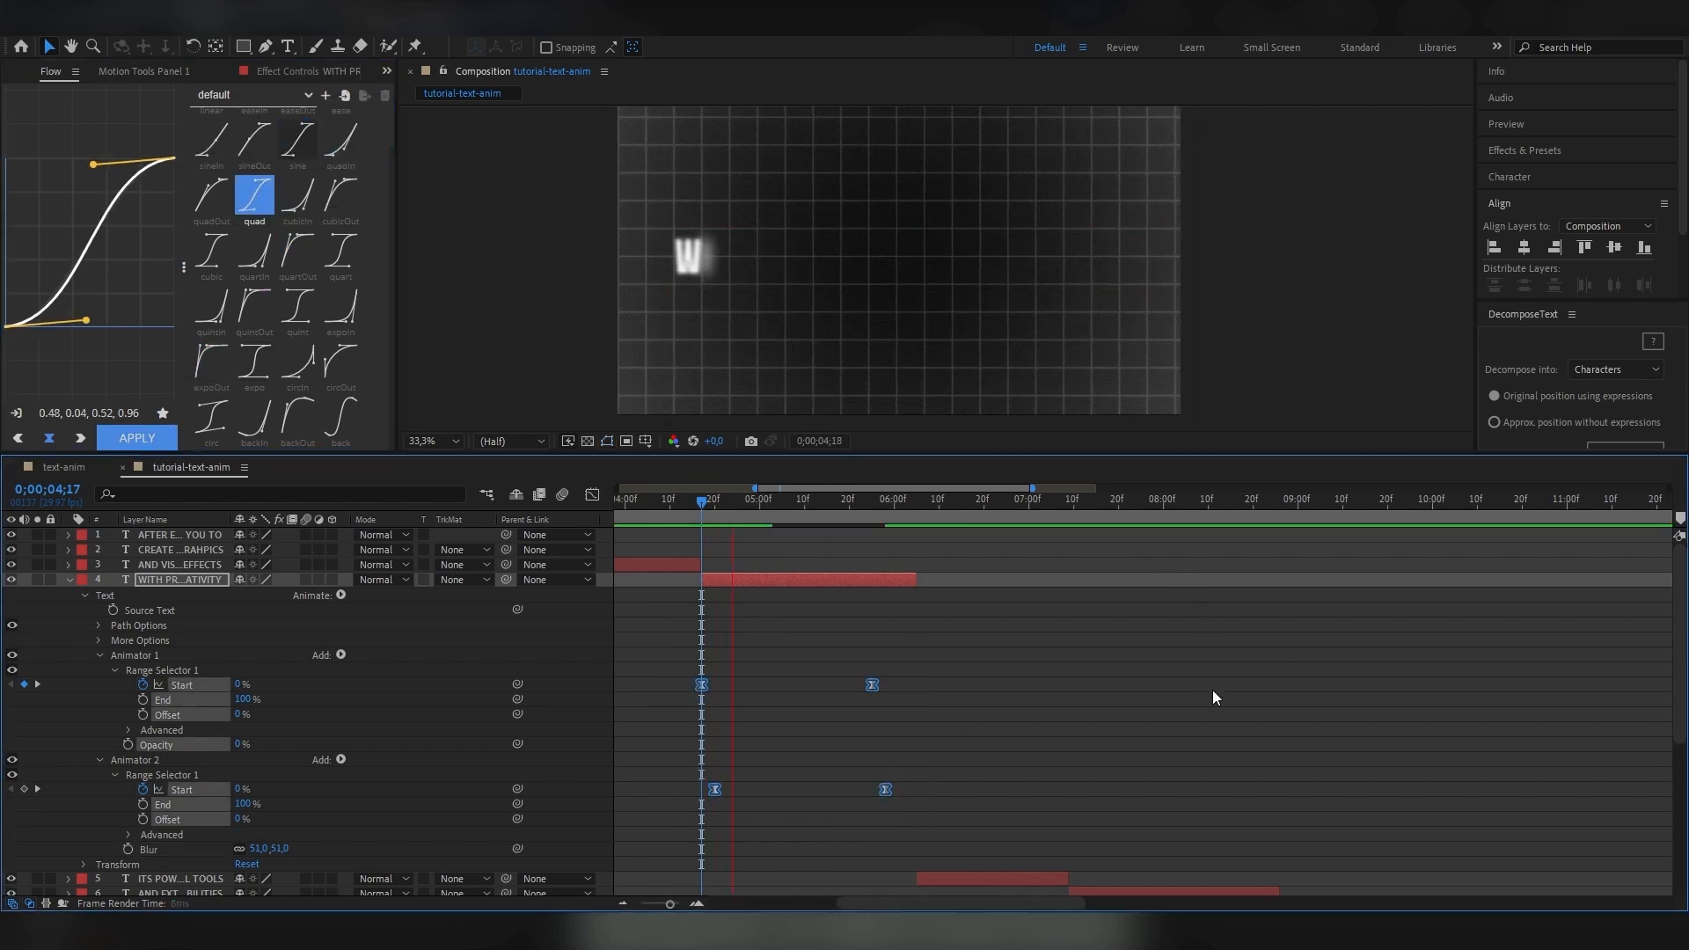
key("space")
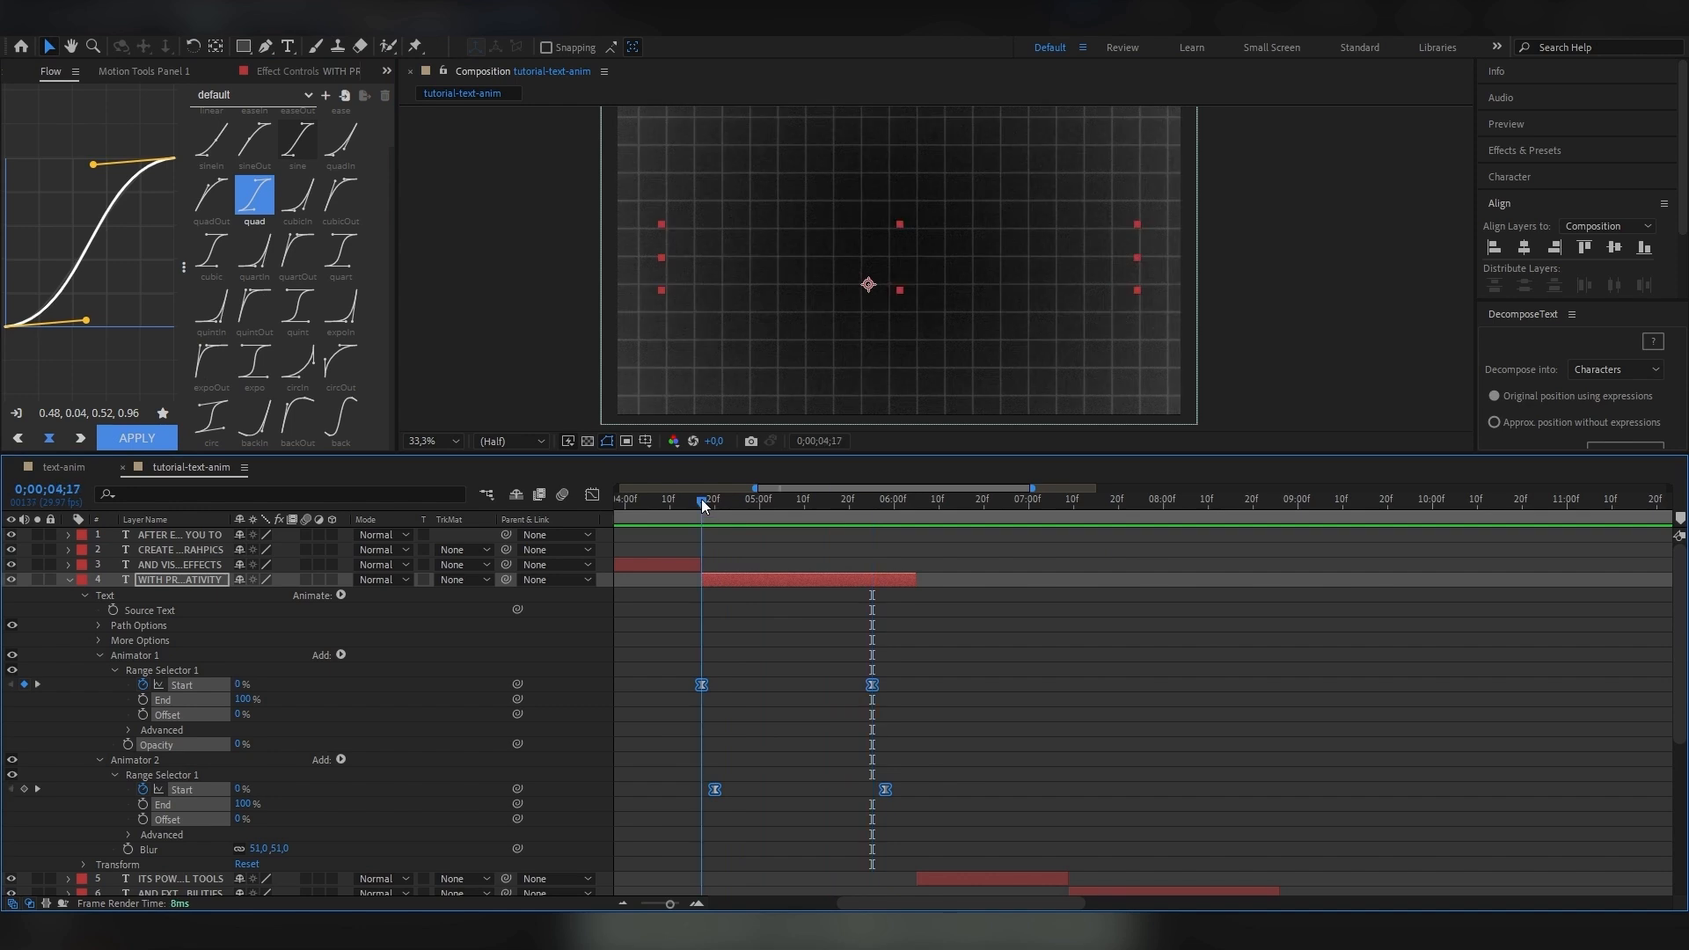
key("space")
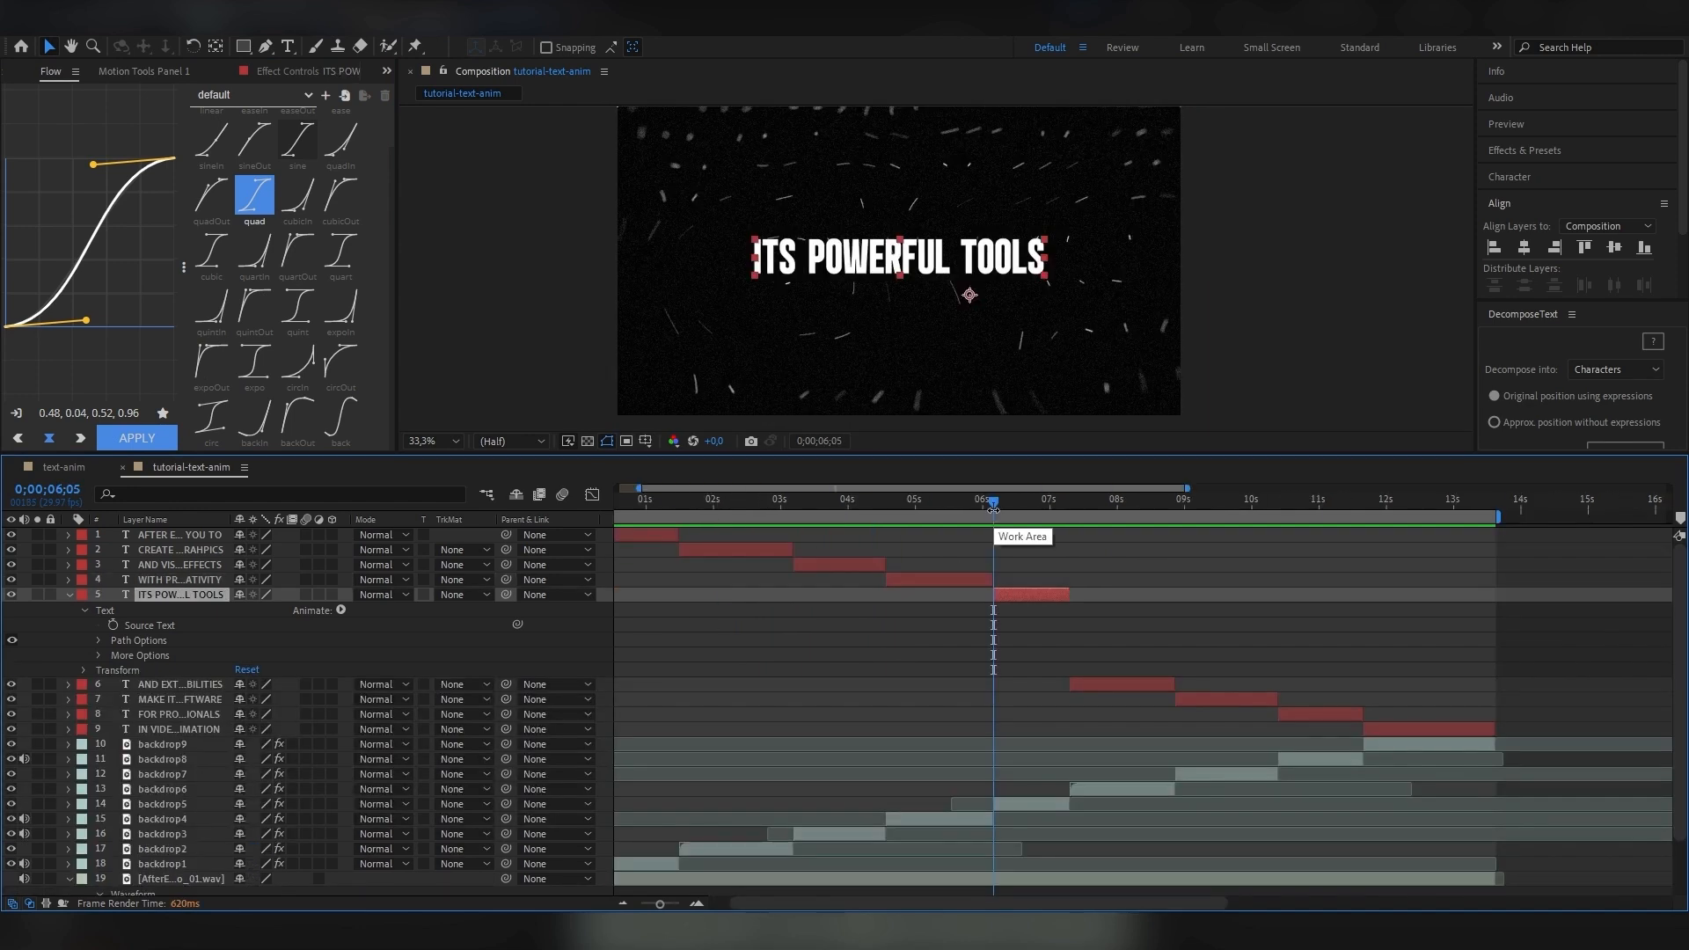
Add an Opacity animator at 0% to the ITS POWERFUL TOOLS layer, with Randomize Order on and Random Seed 50.
left_click(341, 611)
left_click(420, 375)
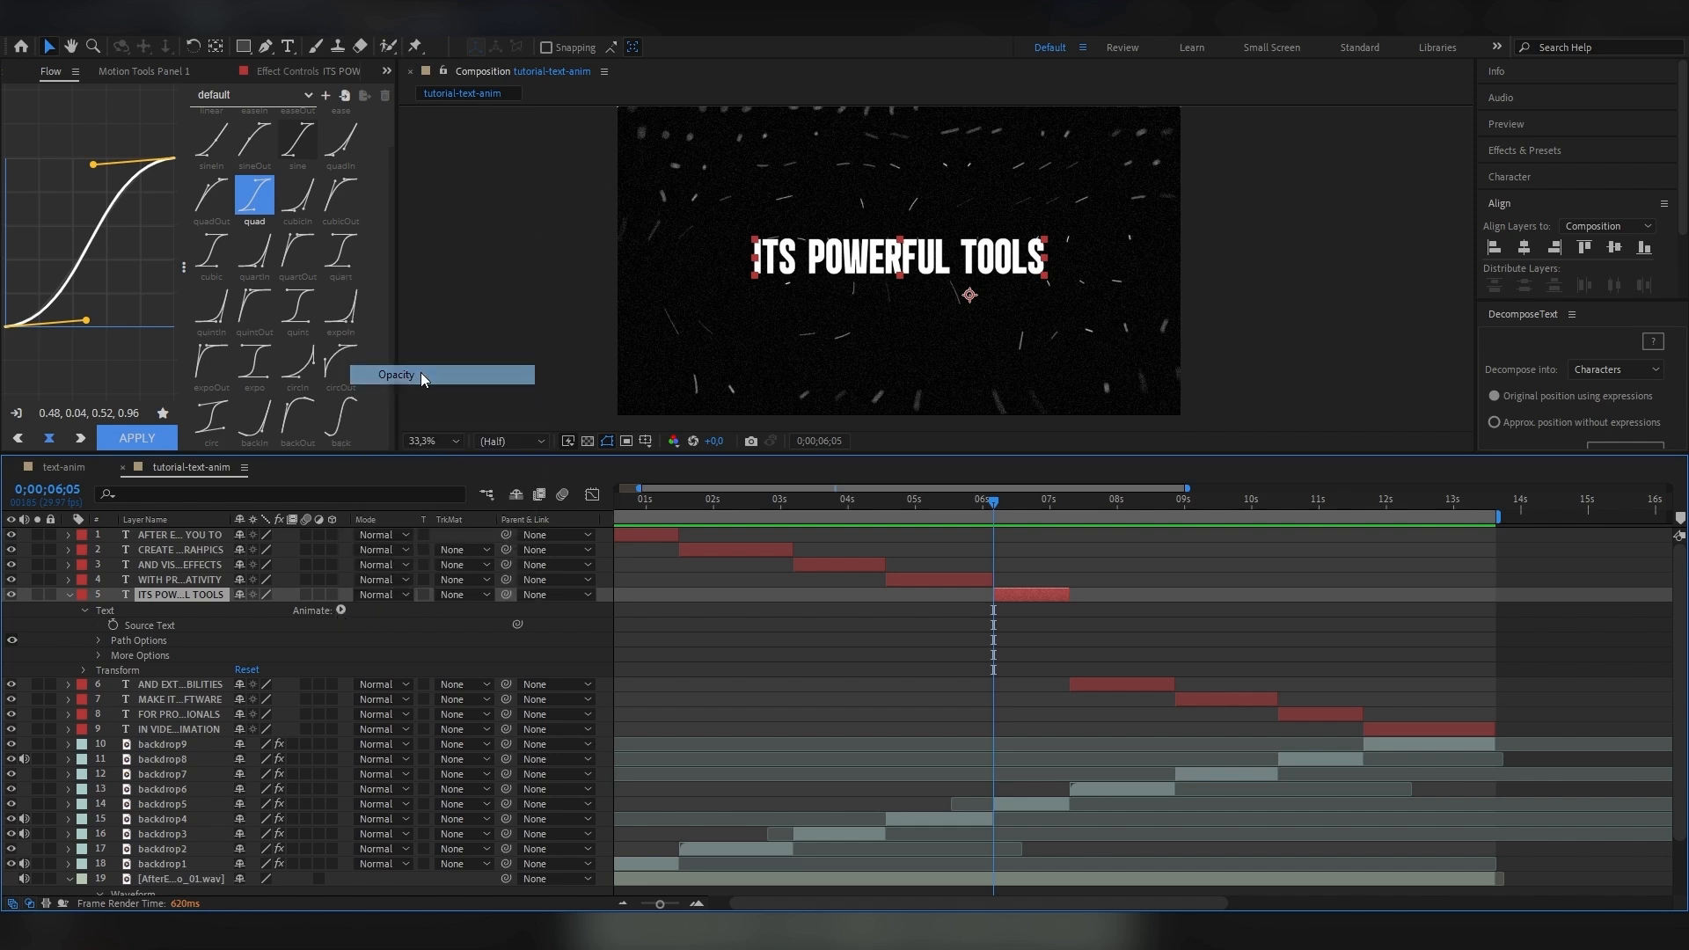
left_click(180, 712)
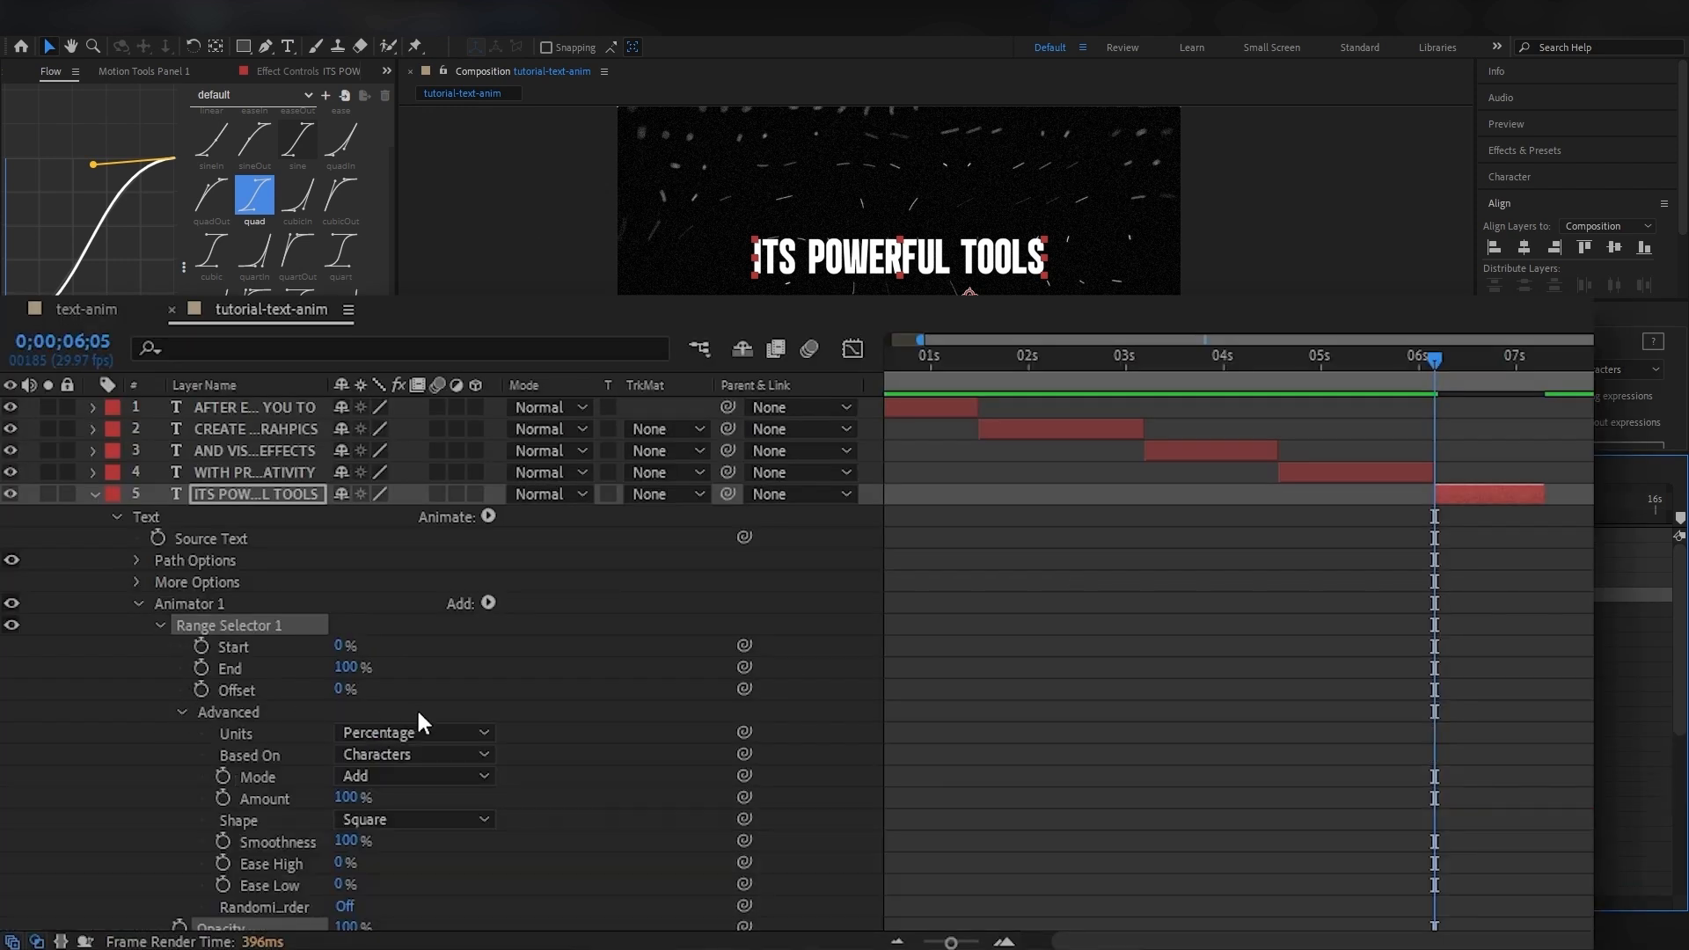
scroll(396, 757, "down", 2)
left_click(346, 841)
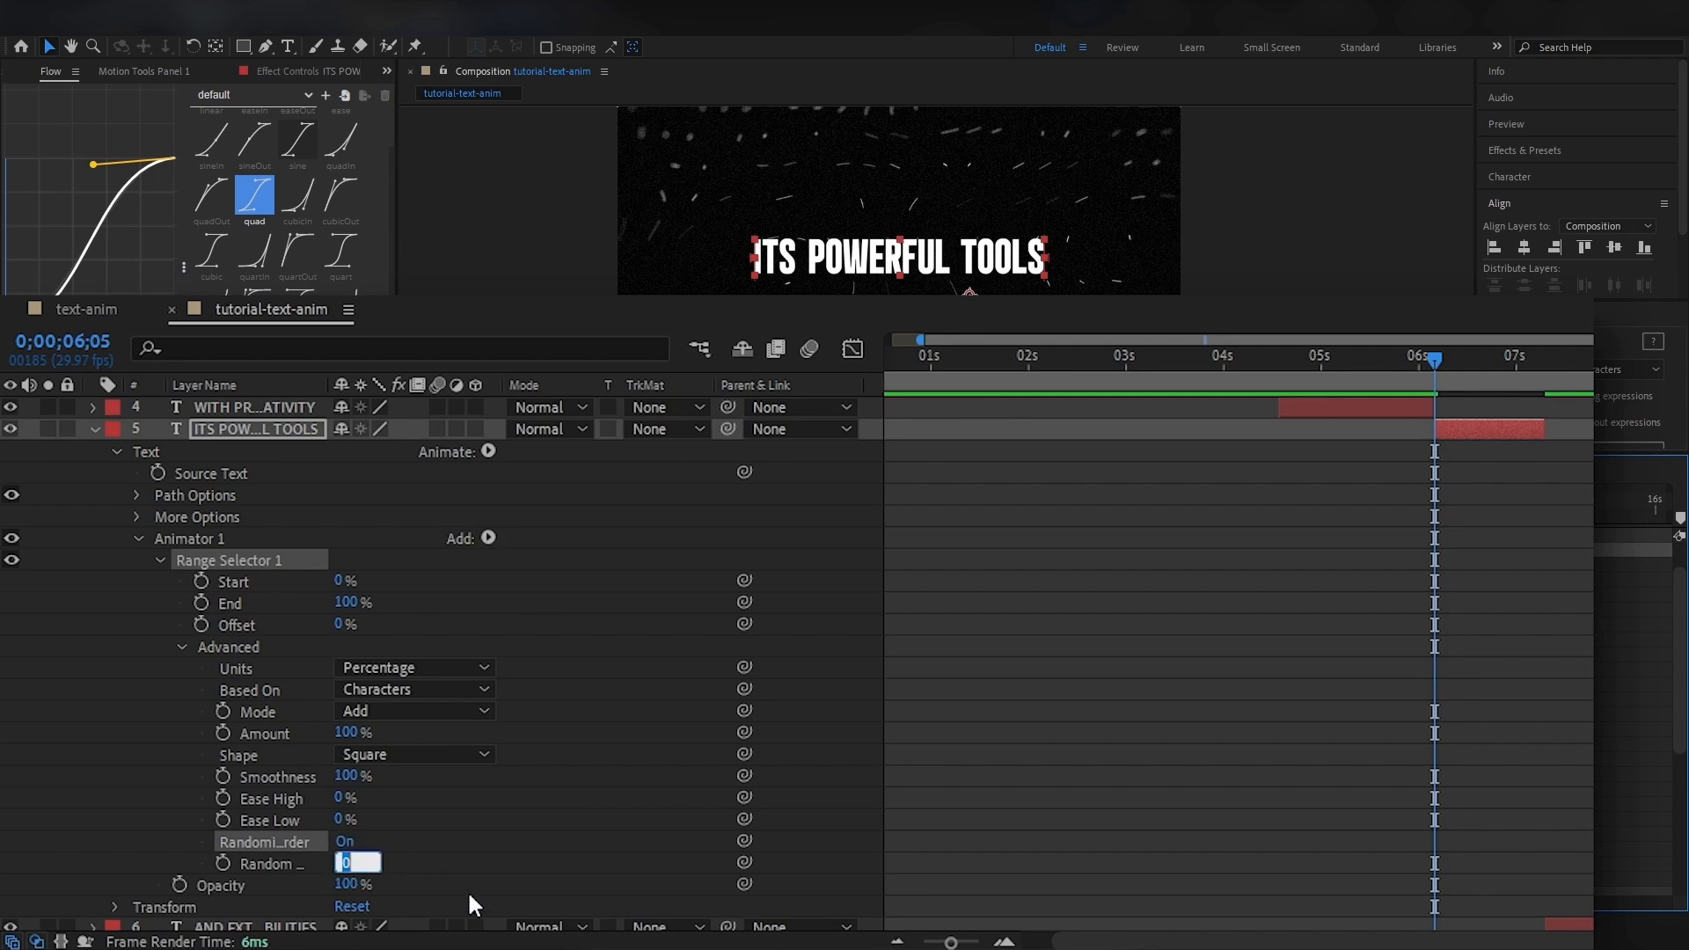
type("50")
key("Return")
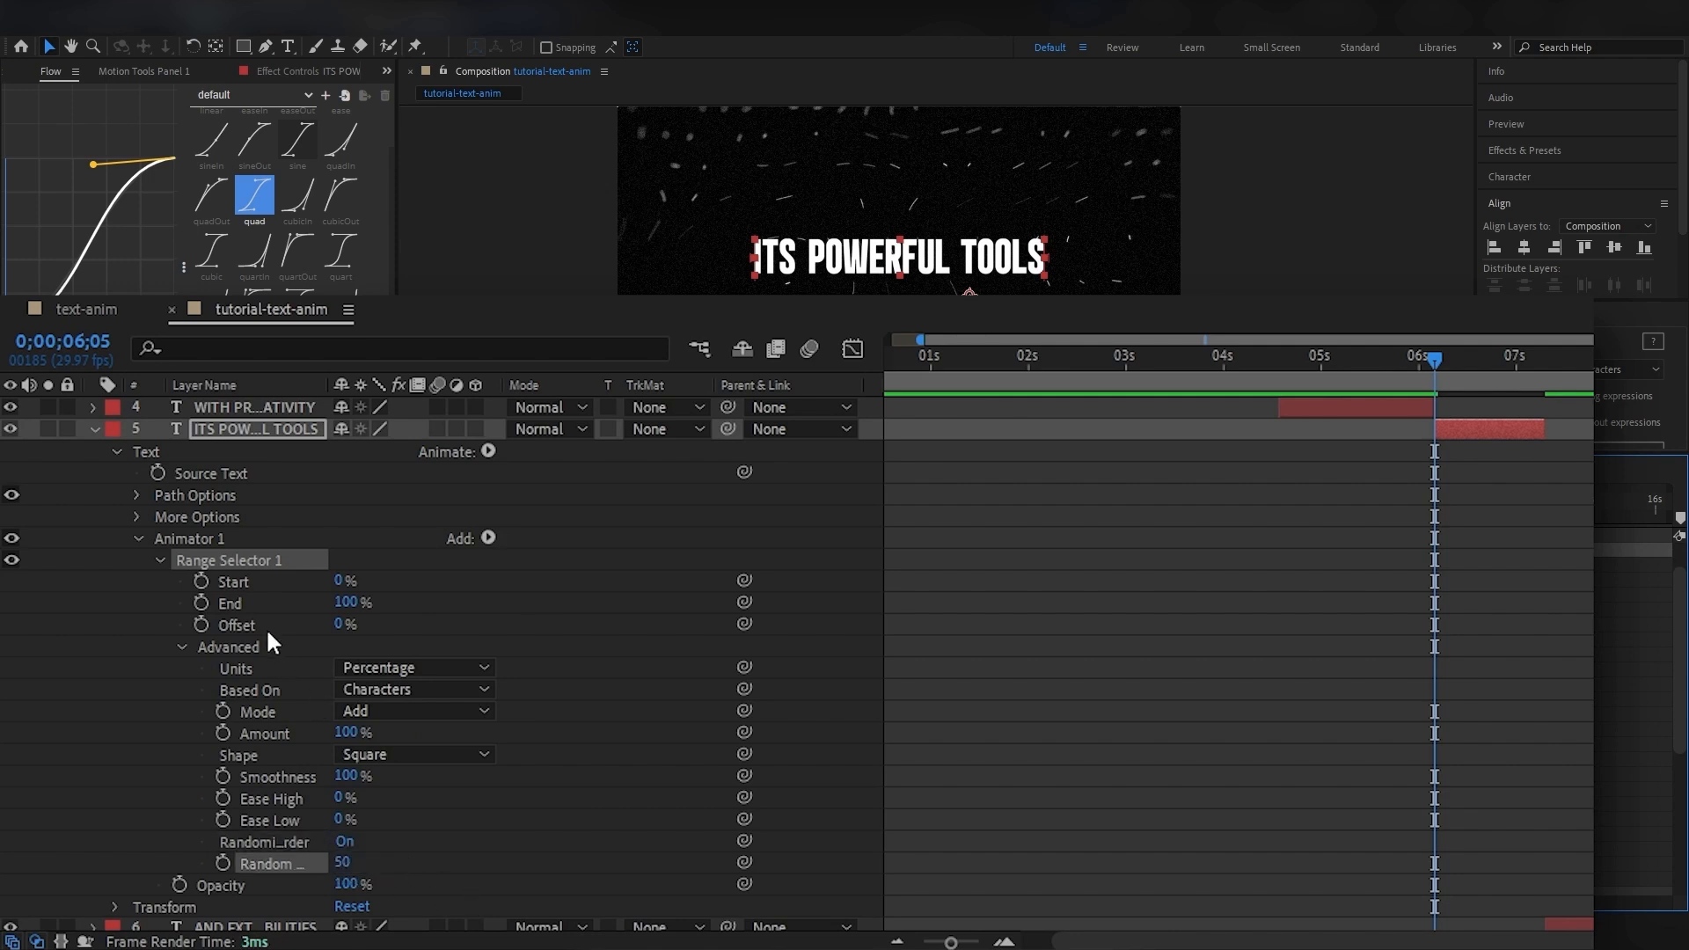
scroll(266, 631, "down", 2)
left_click_drag(345, 819, 220, 841)
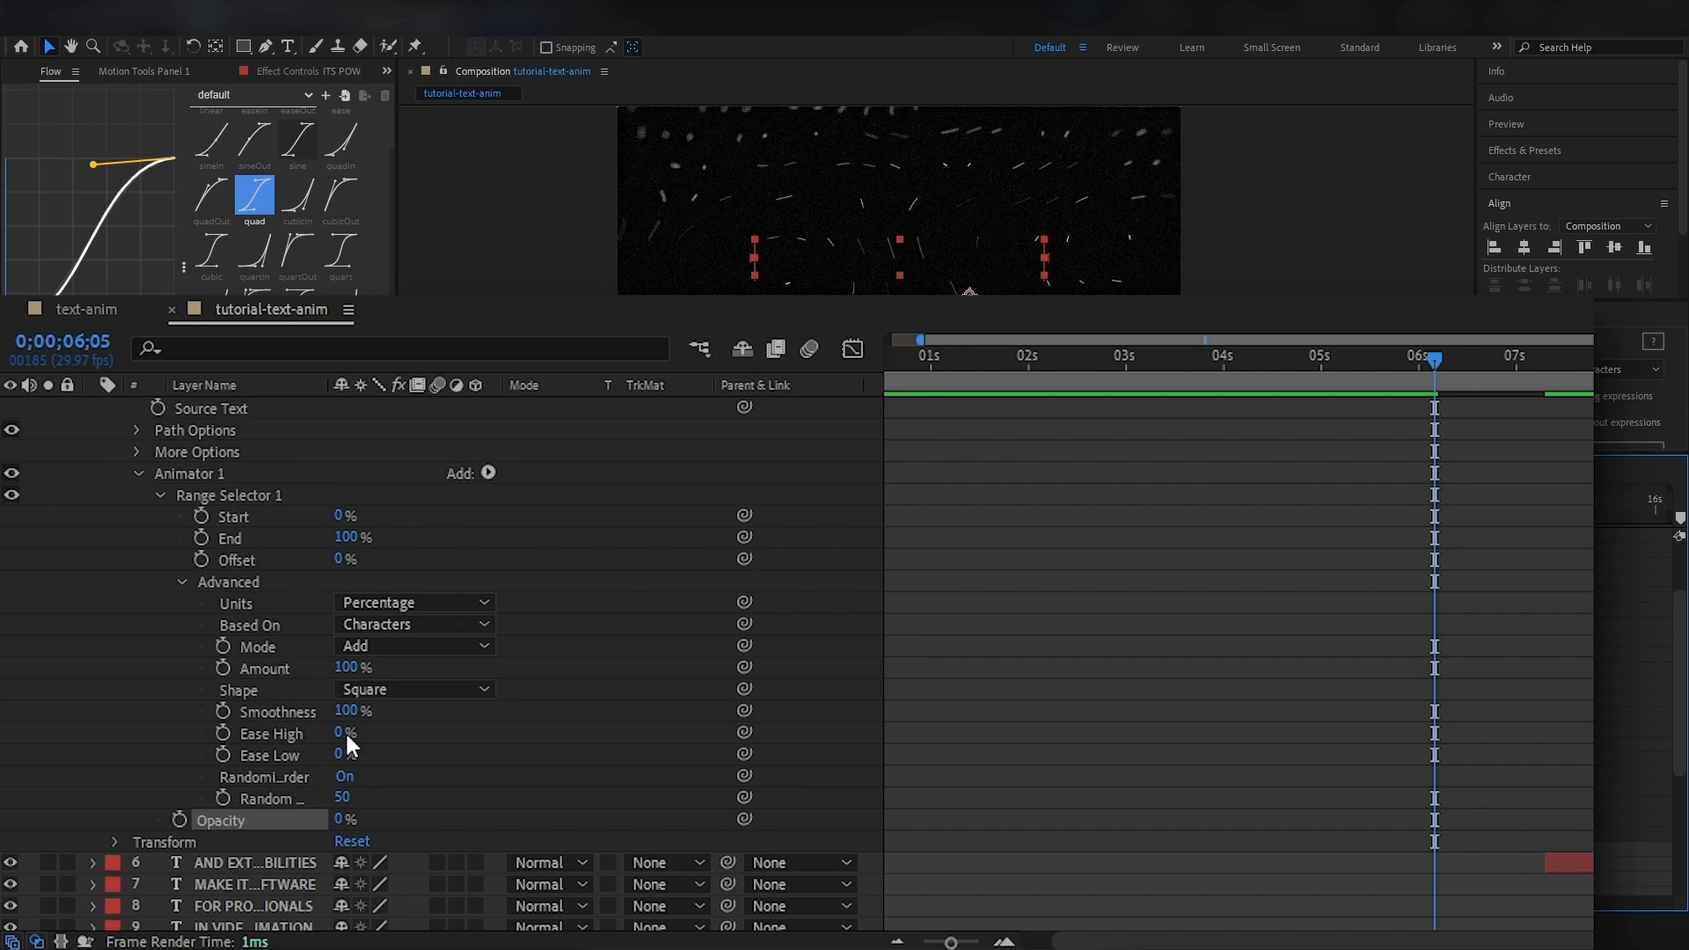
Switch the range selector's Units to Index and keyframe Start from 0 at 0;00;06;05 to 18 just before 7 seconds.
scroll(1124, 424, "up", 2)
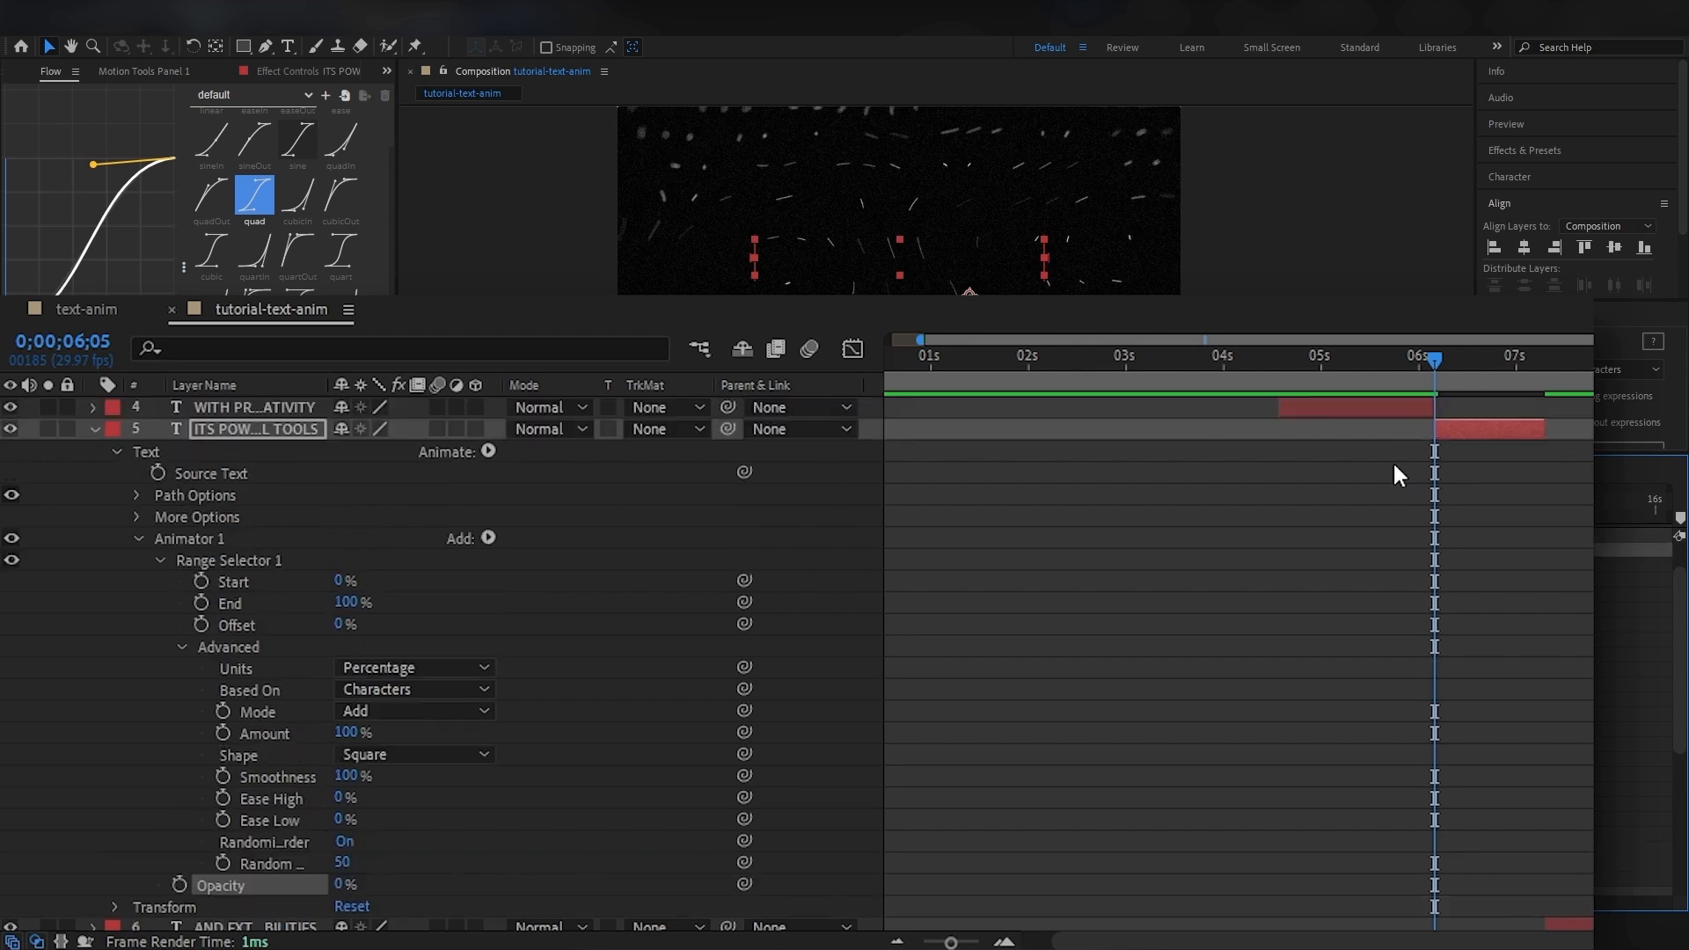
left_click(202, 581)
left_click_drag(1460, 359, 1523, 368)
left_click_drag(341, 581, 534, 572)
left_click_drag(1462, 359, 1435, 359)
key("space")
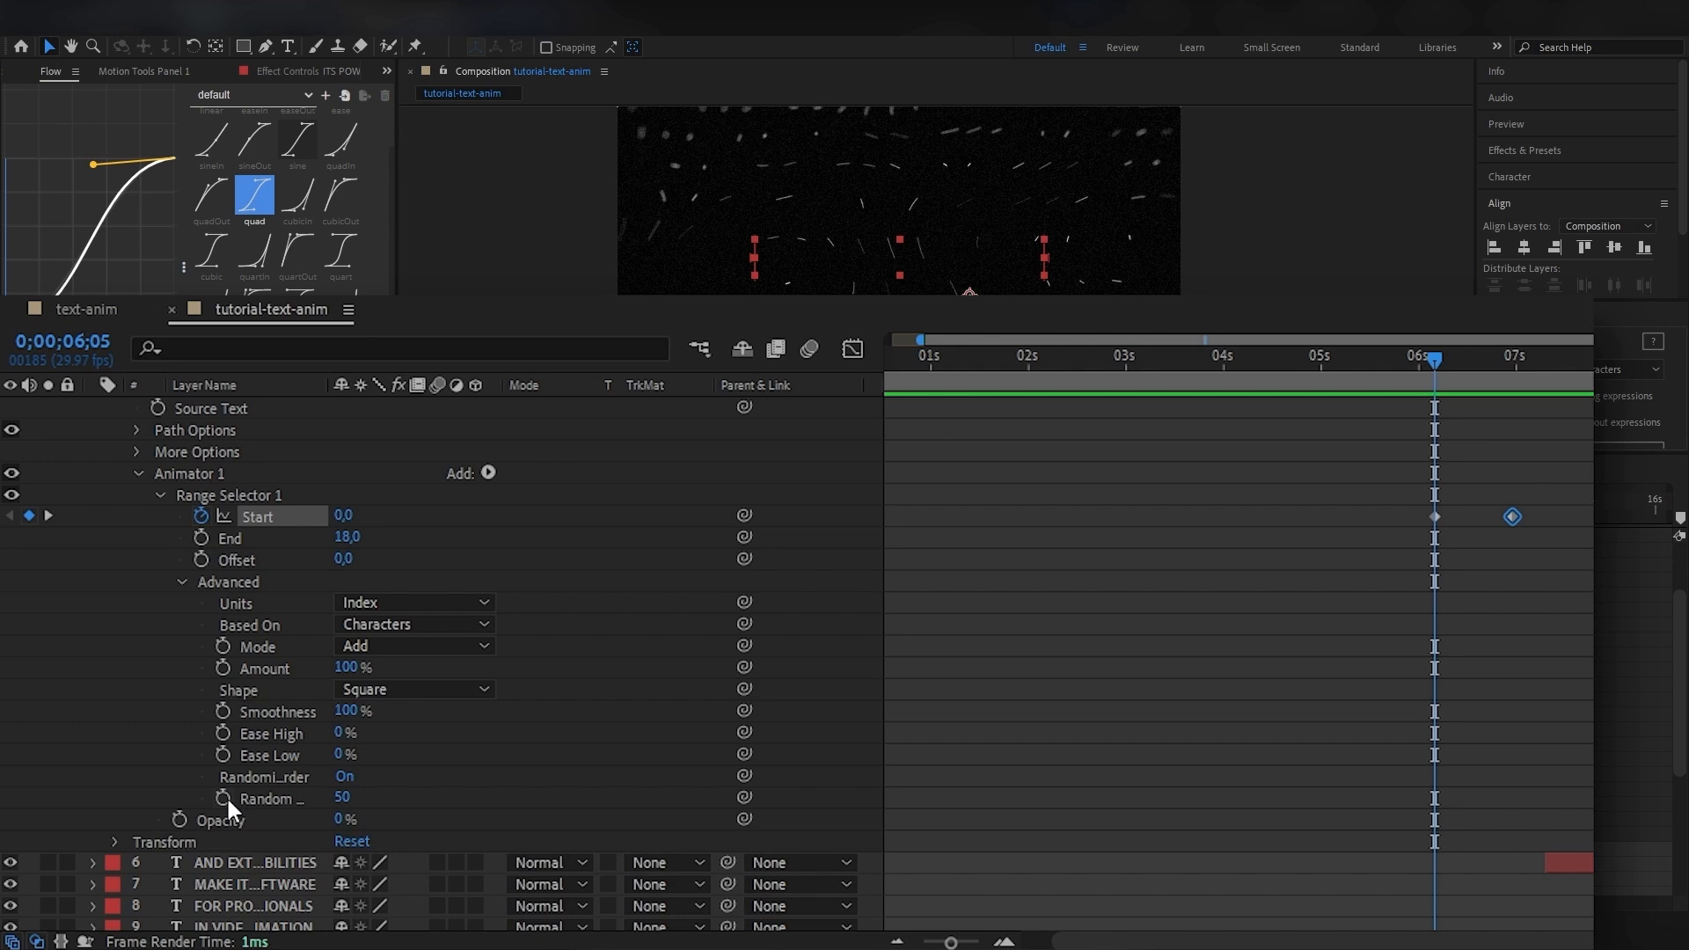
Keyframe the Random Seed from 50 at 0;00;06;05 to 12 at the second Start keyframe and preview the random reveal.
left_click(223, 797)
left_click_drag(1434, 360, 1507, 366)
left_click(345, 798)
type("50")
key("Return")
key("j")
key("space")
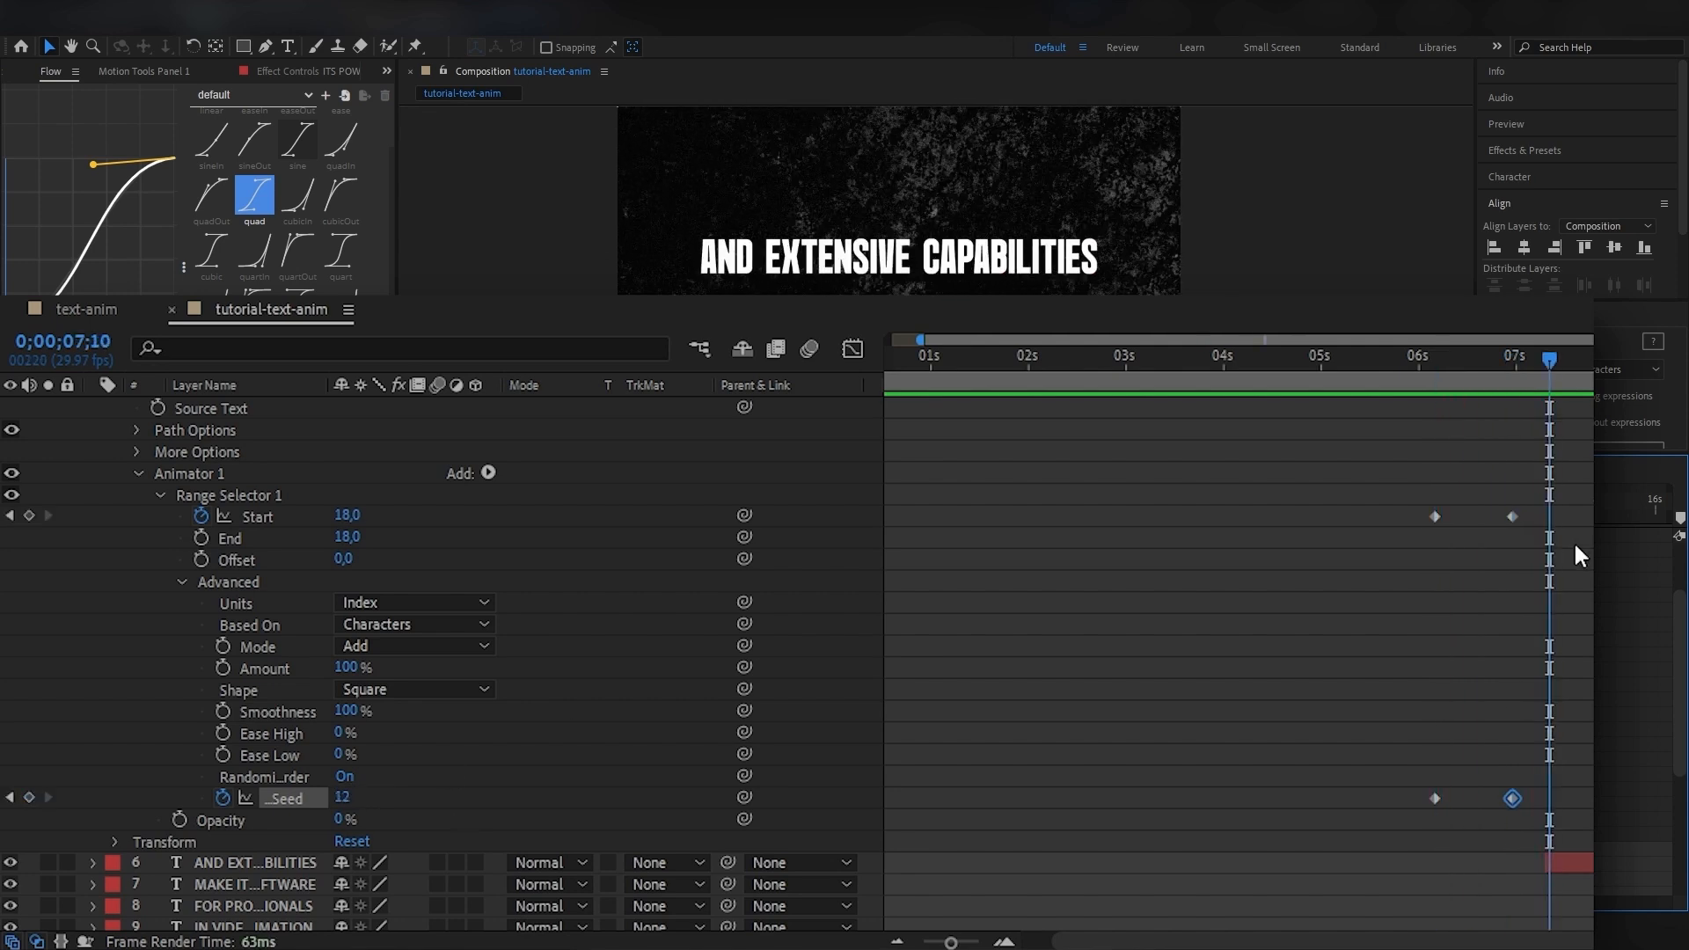
Move the ending Start and Random Seed keyframes a few frames earlier to speed up the ITS POWERFUL TOOLS reveal, and preview it.
left_click_drag(1490, 482, 1521, 804)
left_click_drag(1511, 517, 1501, 520)
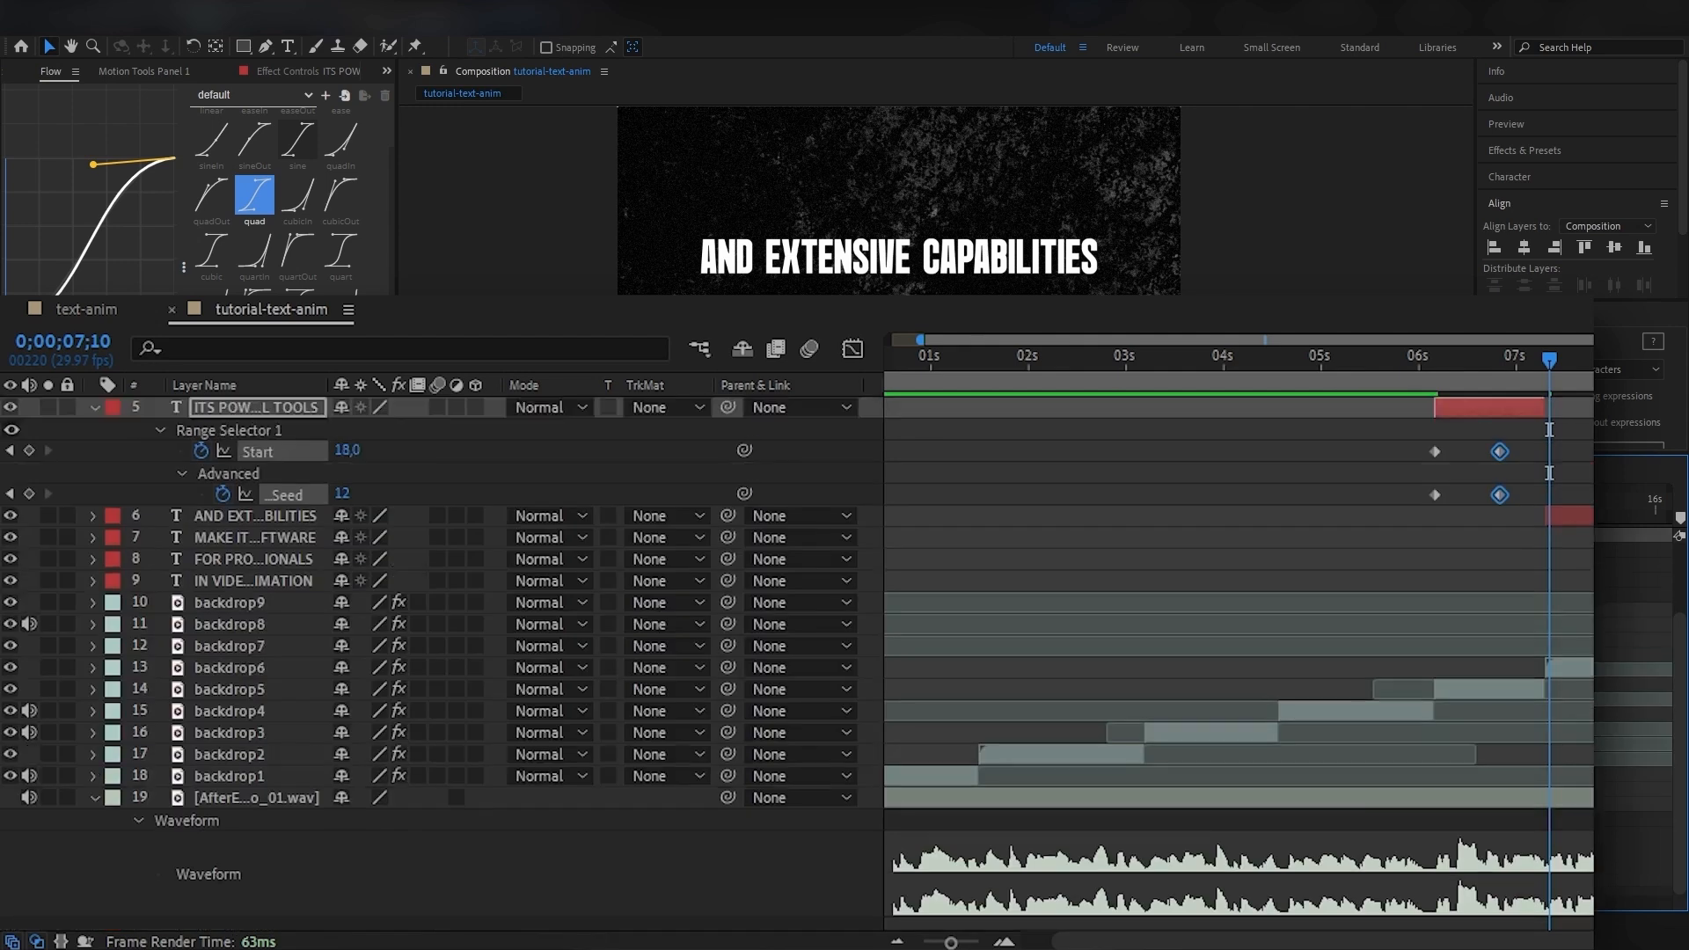
key("u")
scroll(1512, 557, "up", 2)
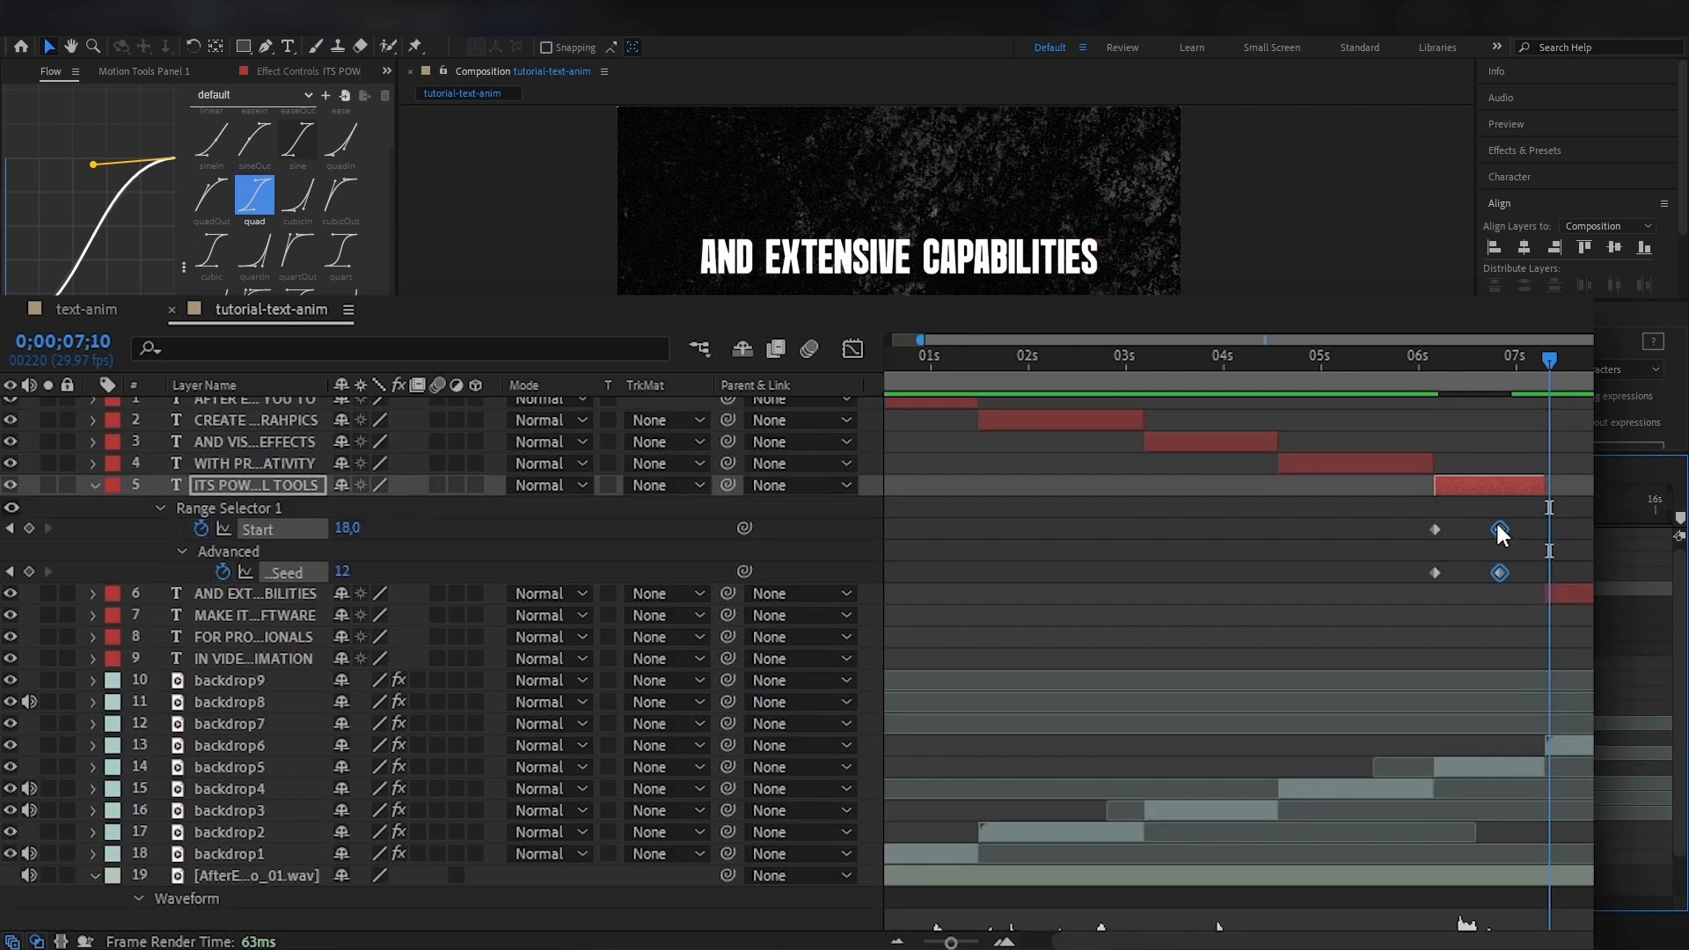
left_click_drag(1500, 529, 1495, 531)
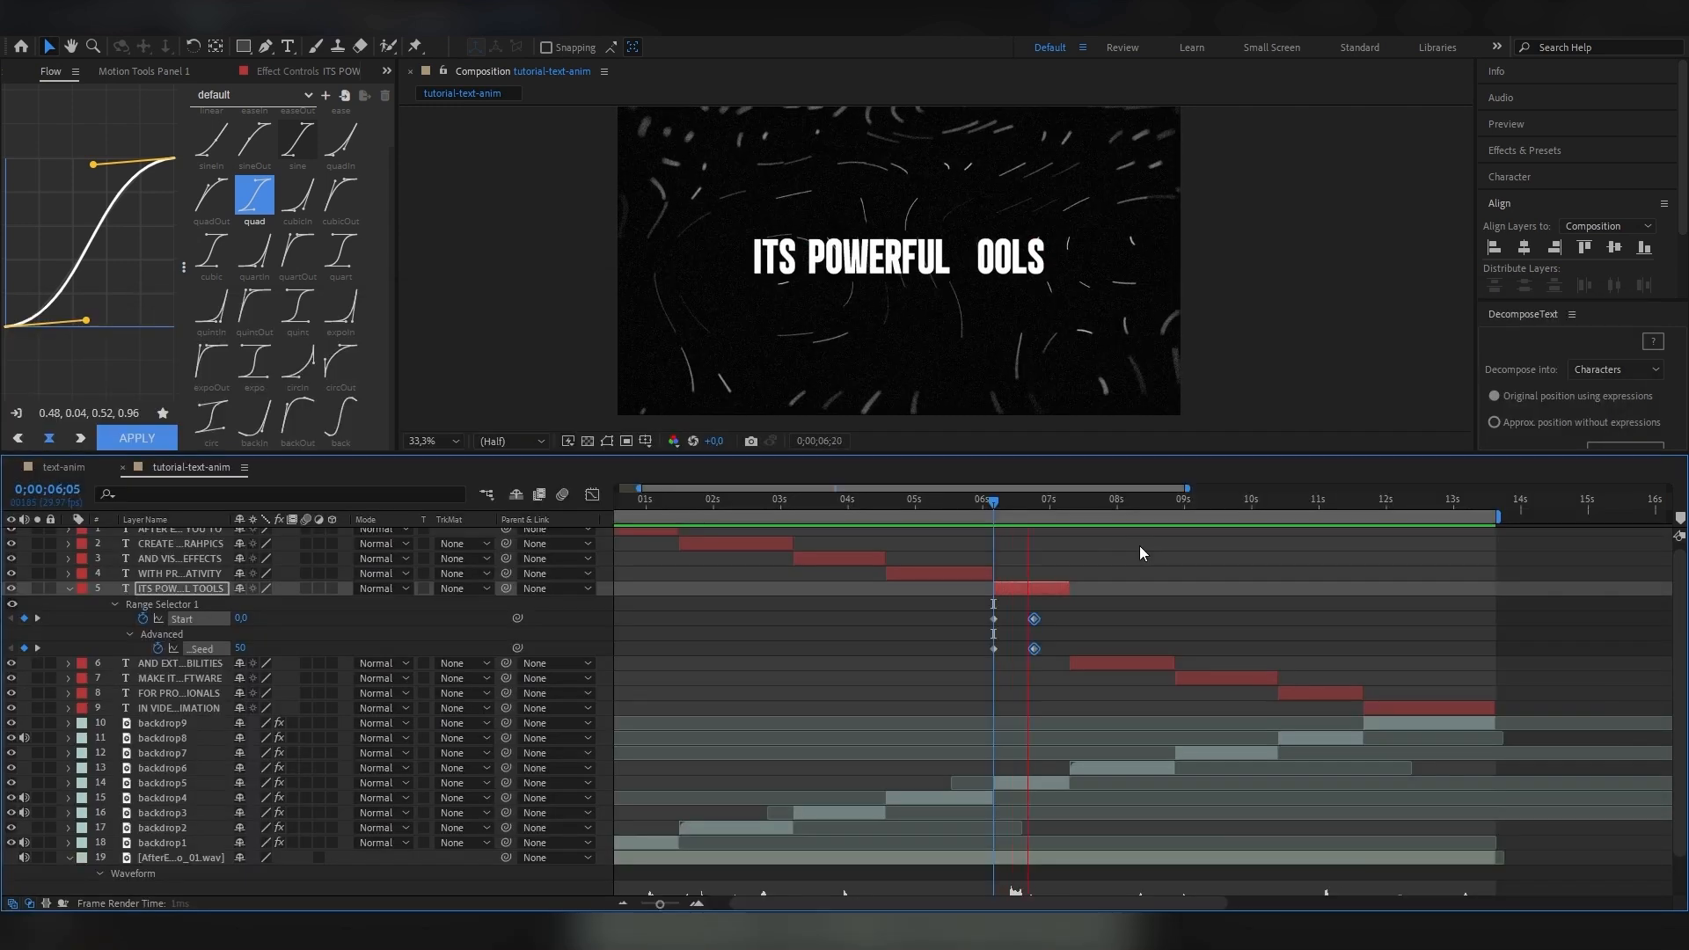
key("space")
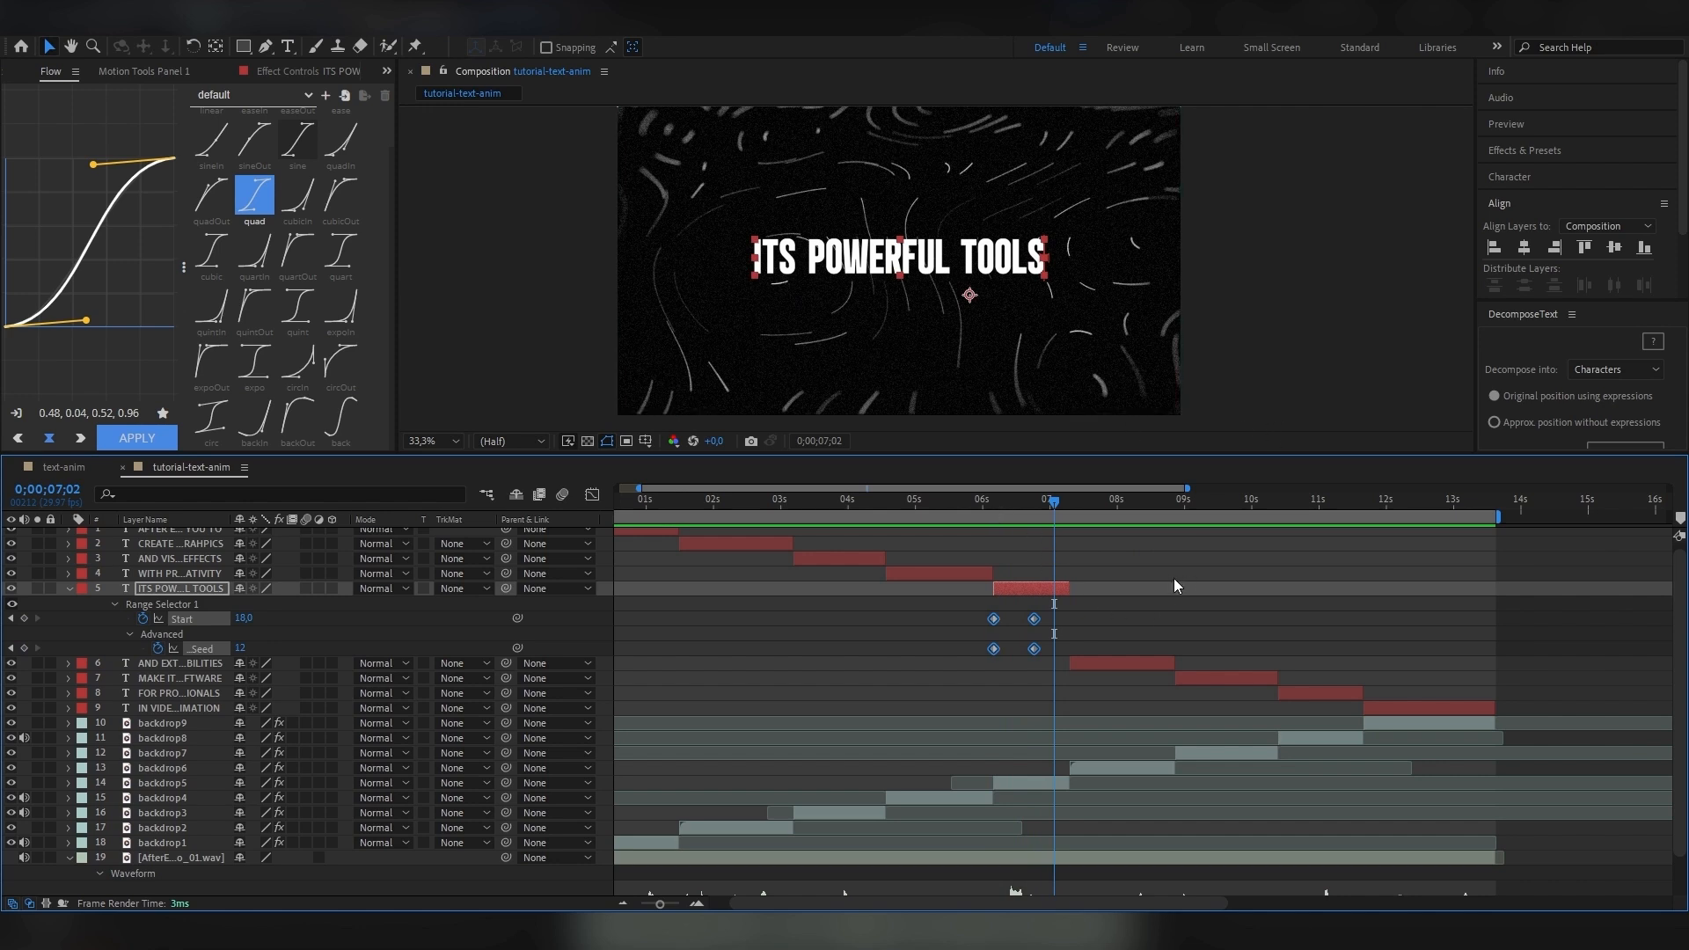
Apply the sineIn easing to the Start and Random Seed keyframes and preview the reveal from 0;00;06;05.
left_click(212, 139)
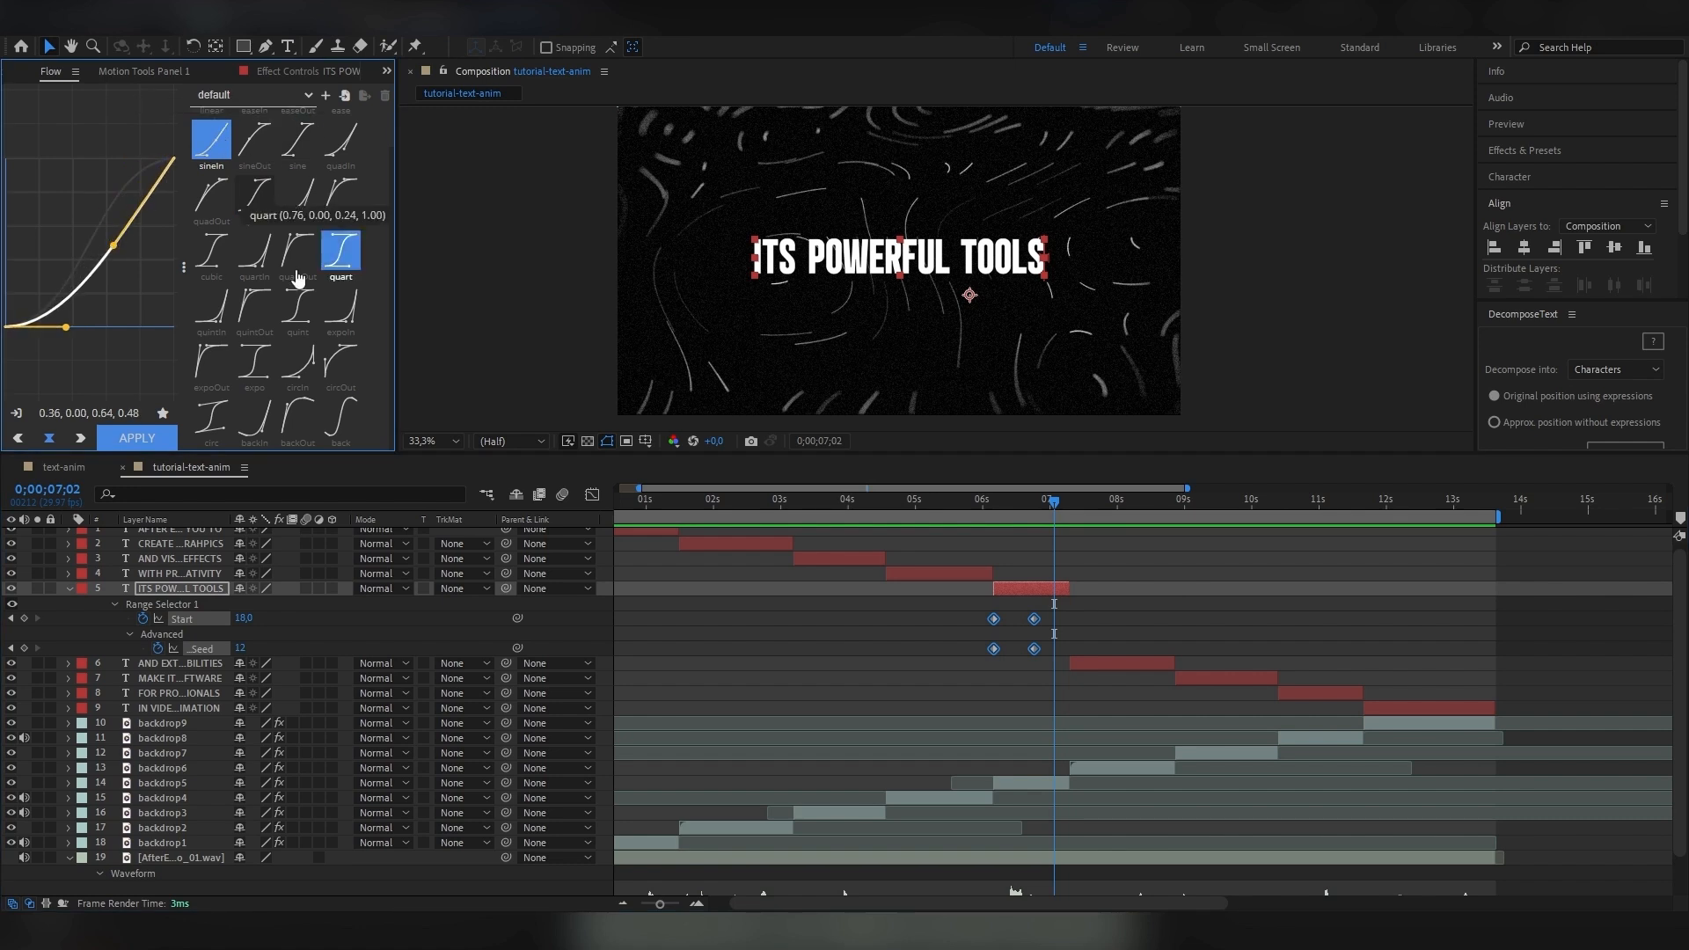
left_click(124, 444)
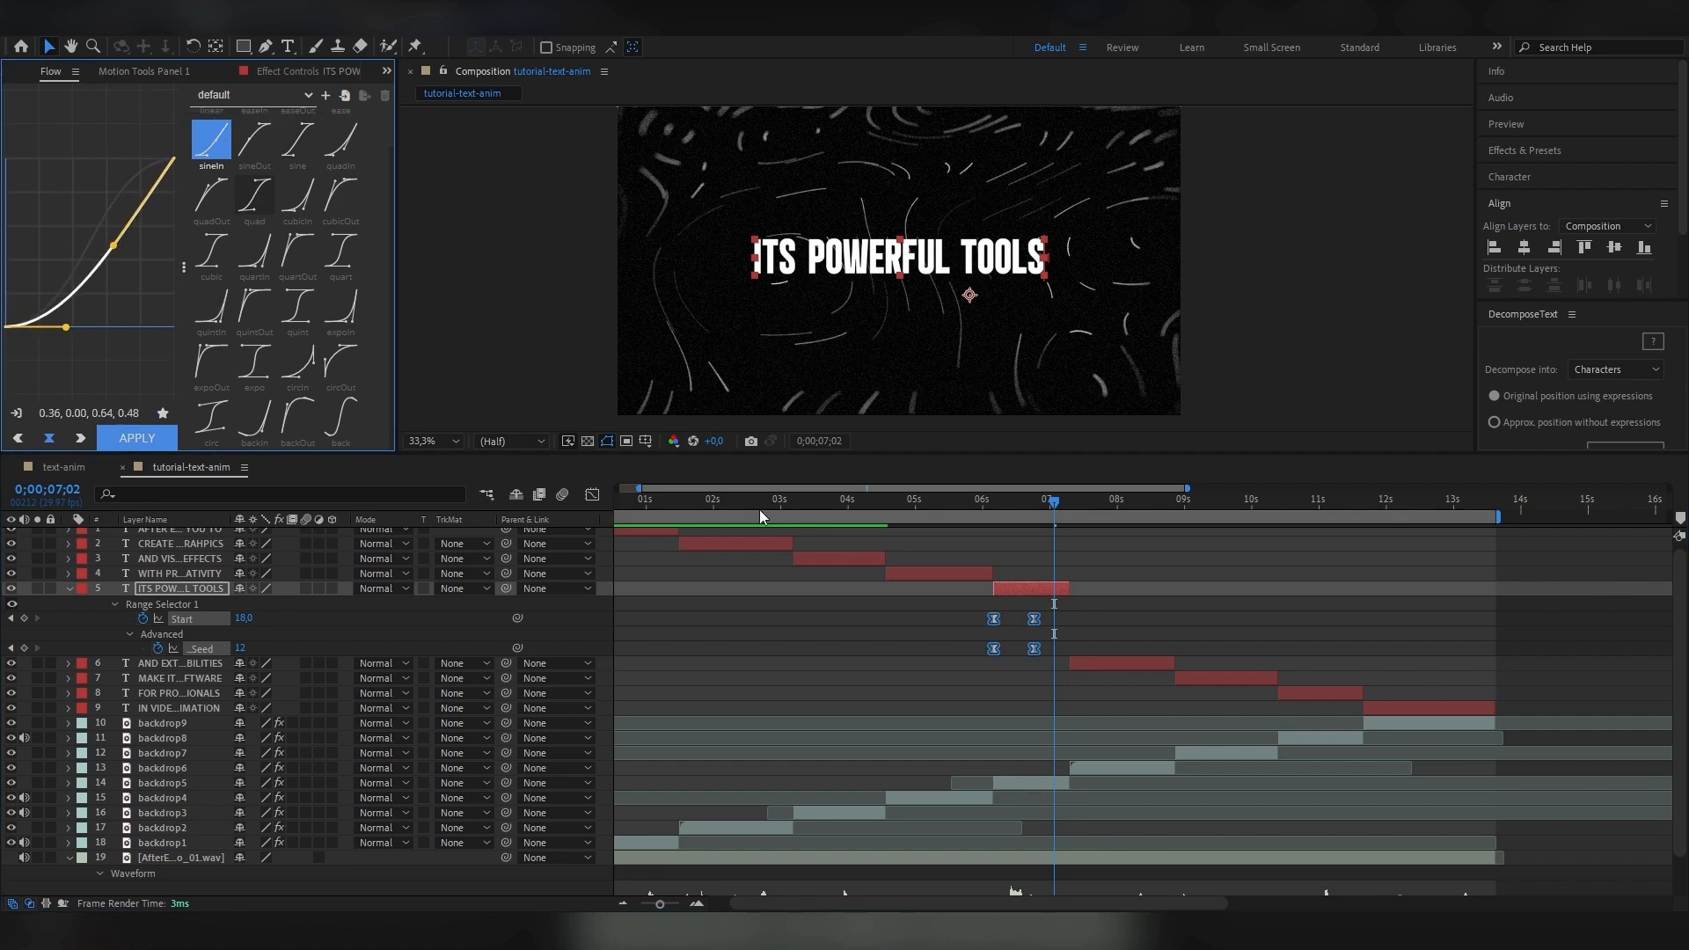
left_click(999, 499)
left_click_drag(997, 502, 993, 502)
key("space")
key("space")
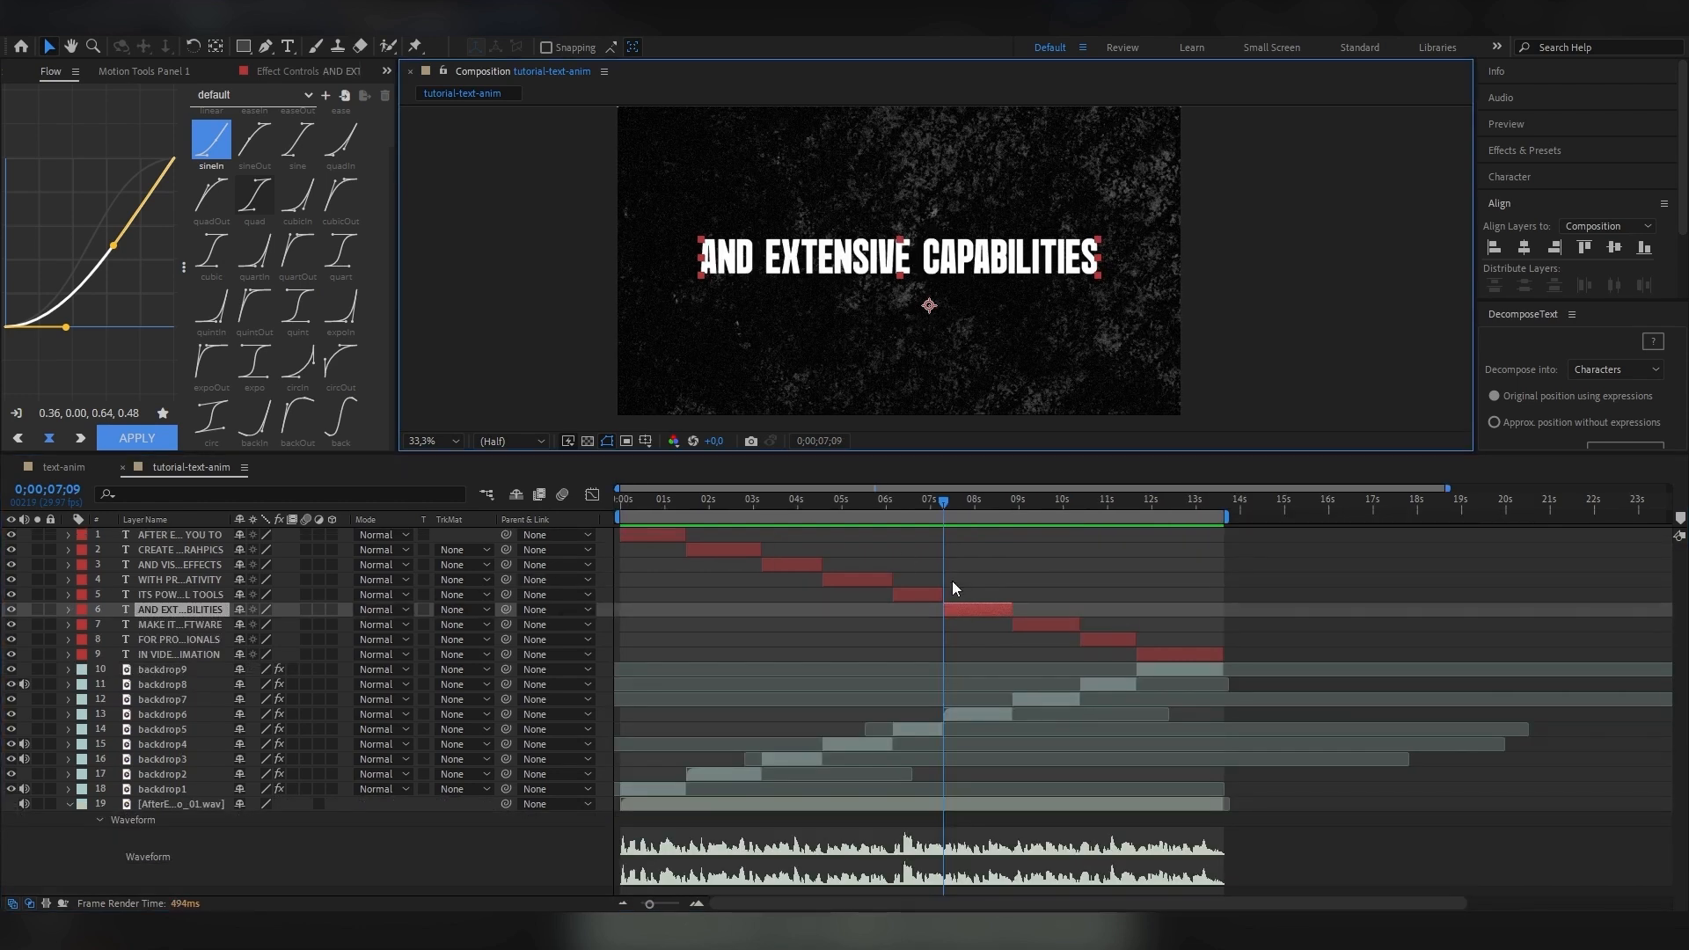
Enable per-character 3D on the AND EXTENSIVE CAPABILITIES layer and add a Rotation animator to it.
left_click(68, 610)
left_click(341, 626)
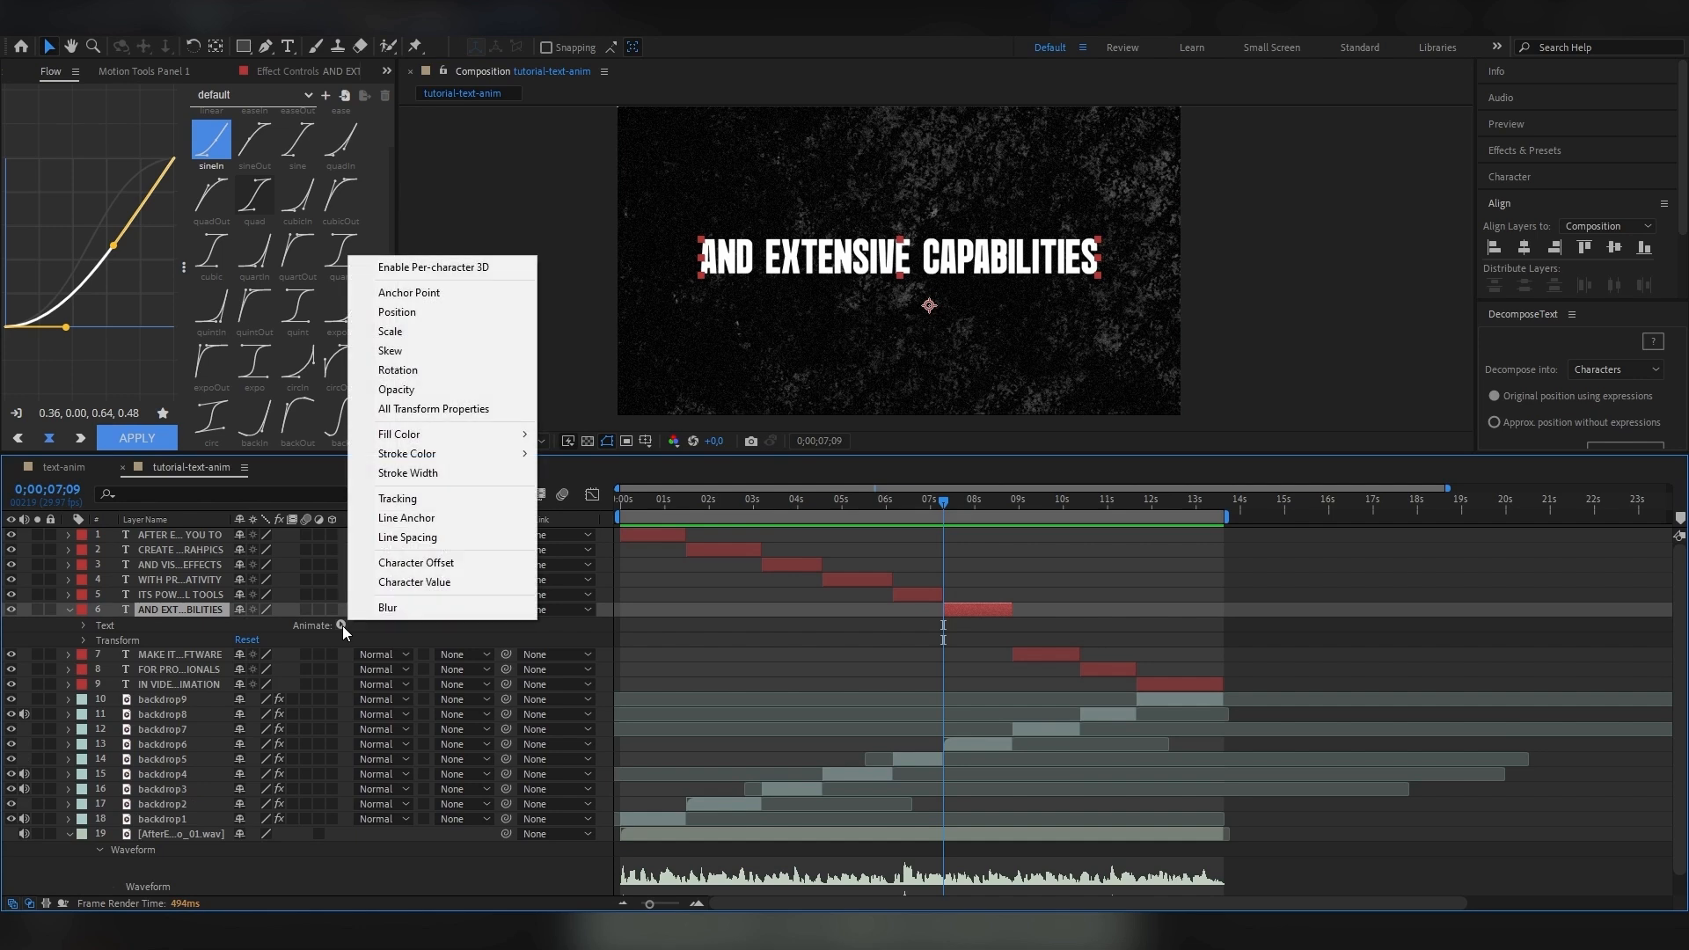
left_click(435, 268)
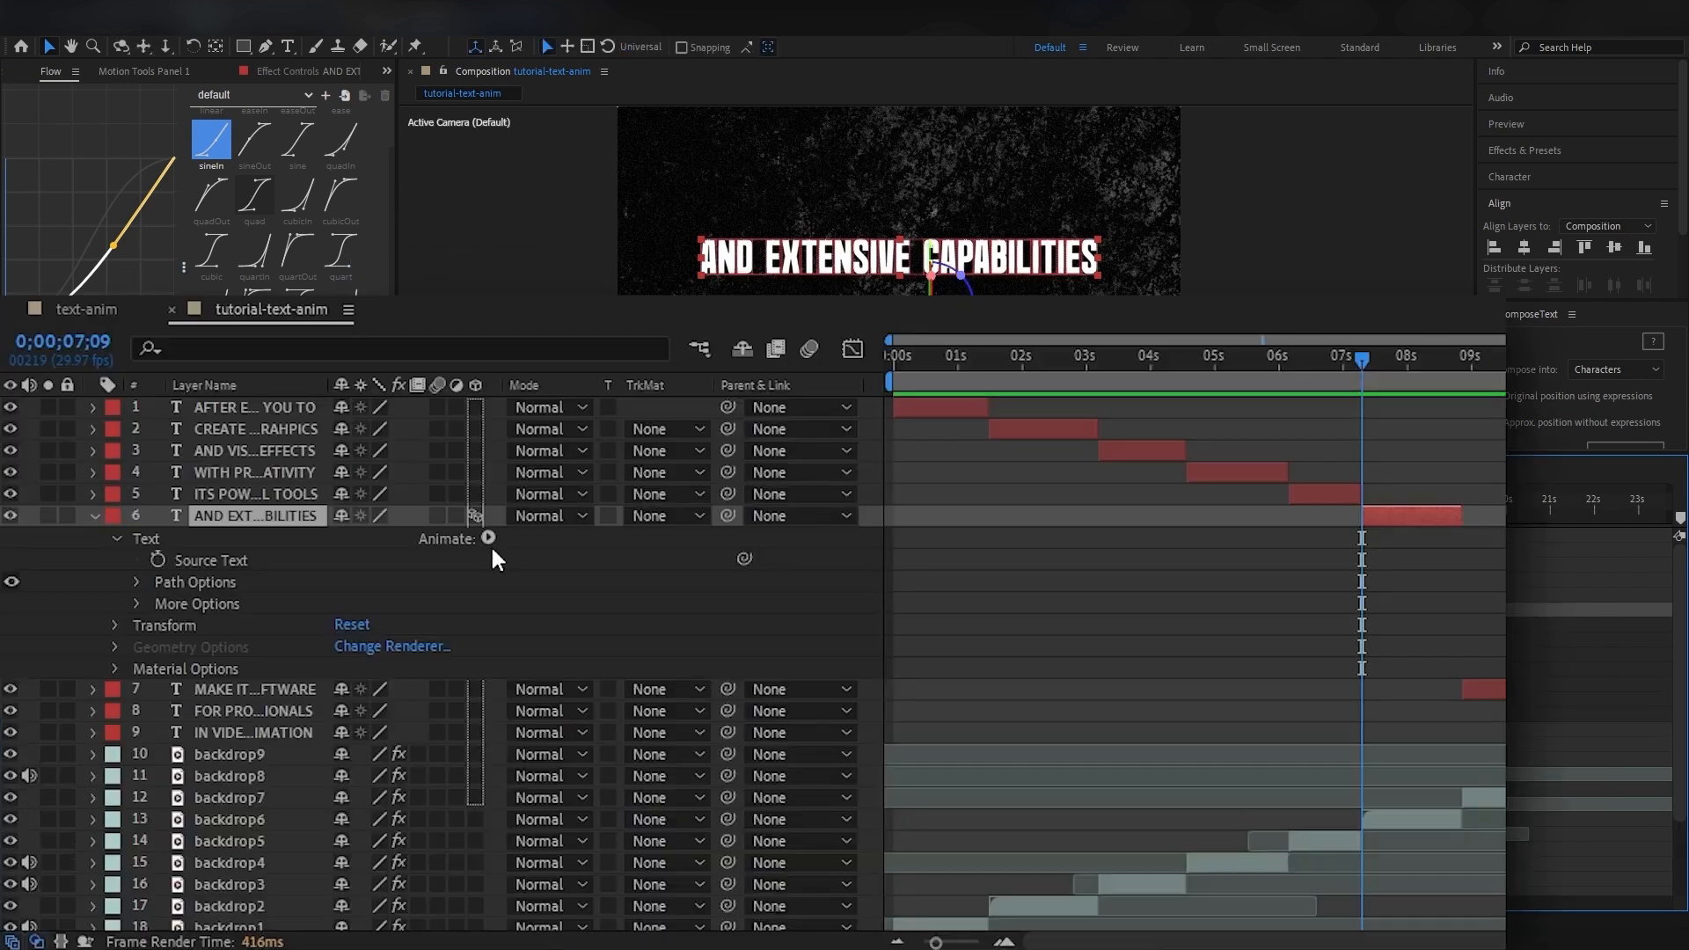
left_click(484, 535)
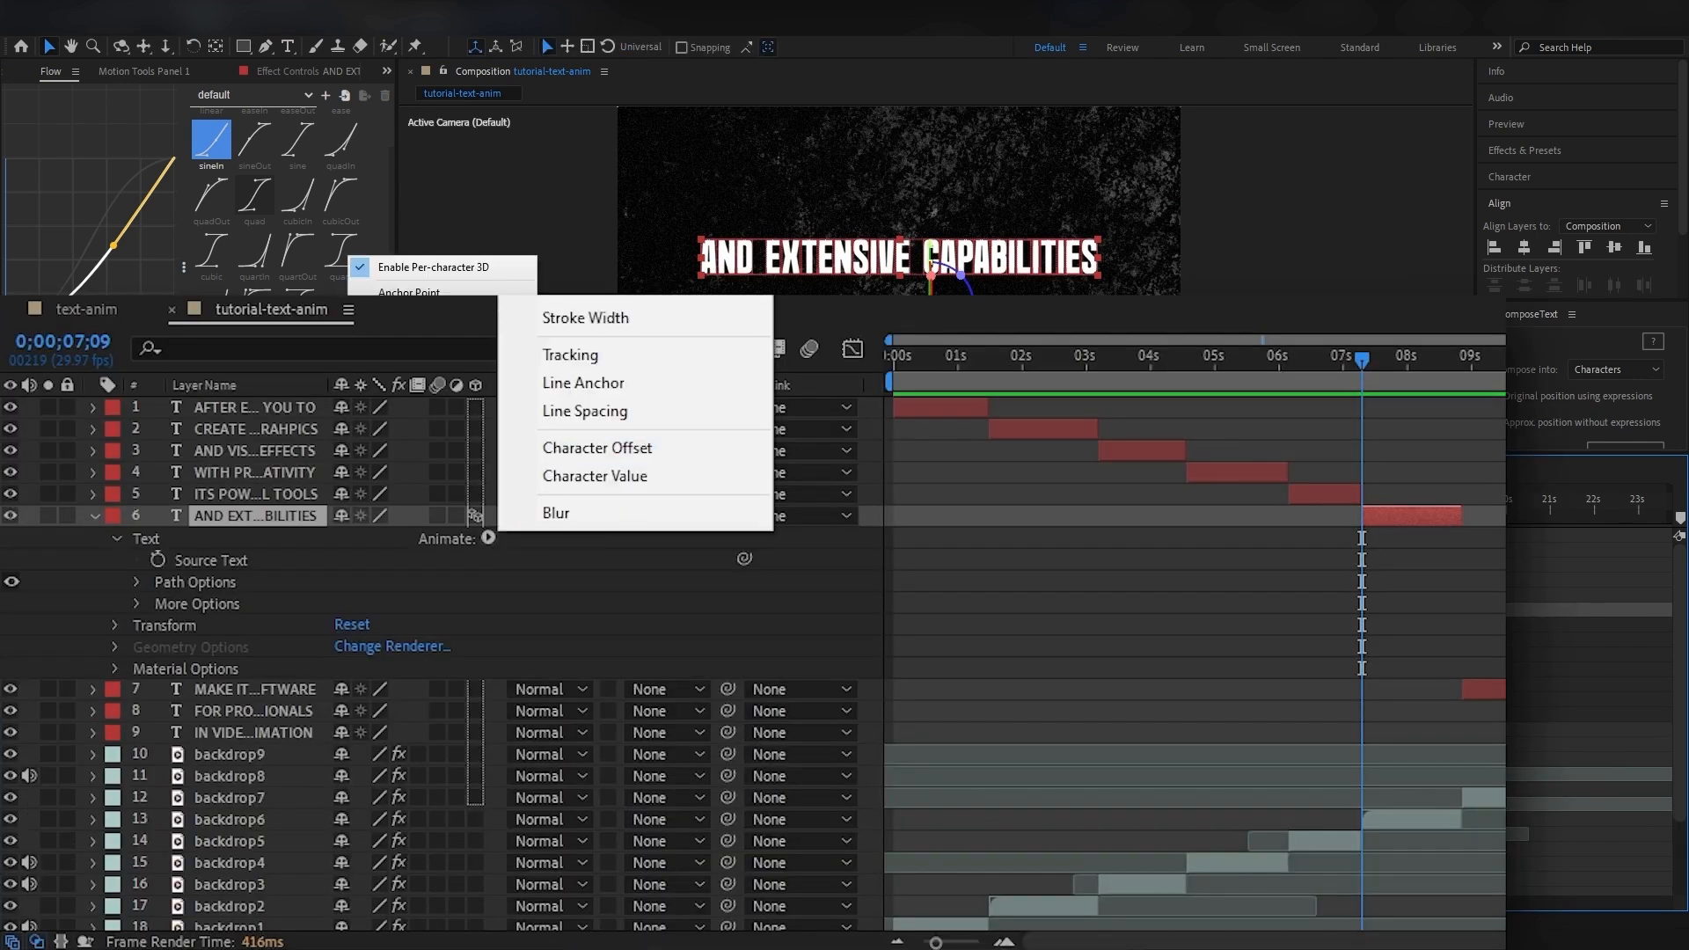
left_click(400, 370)
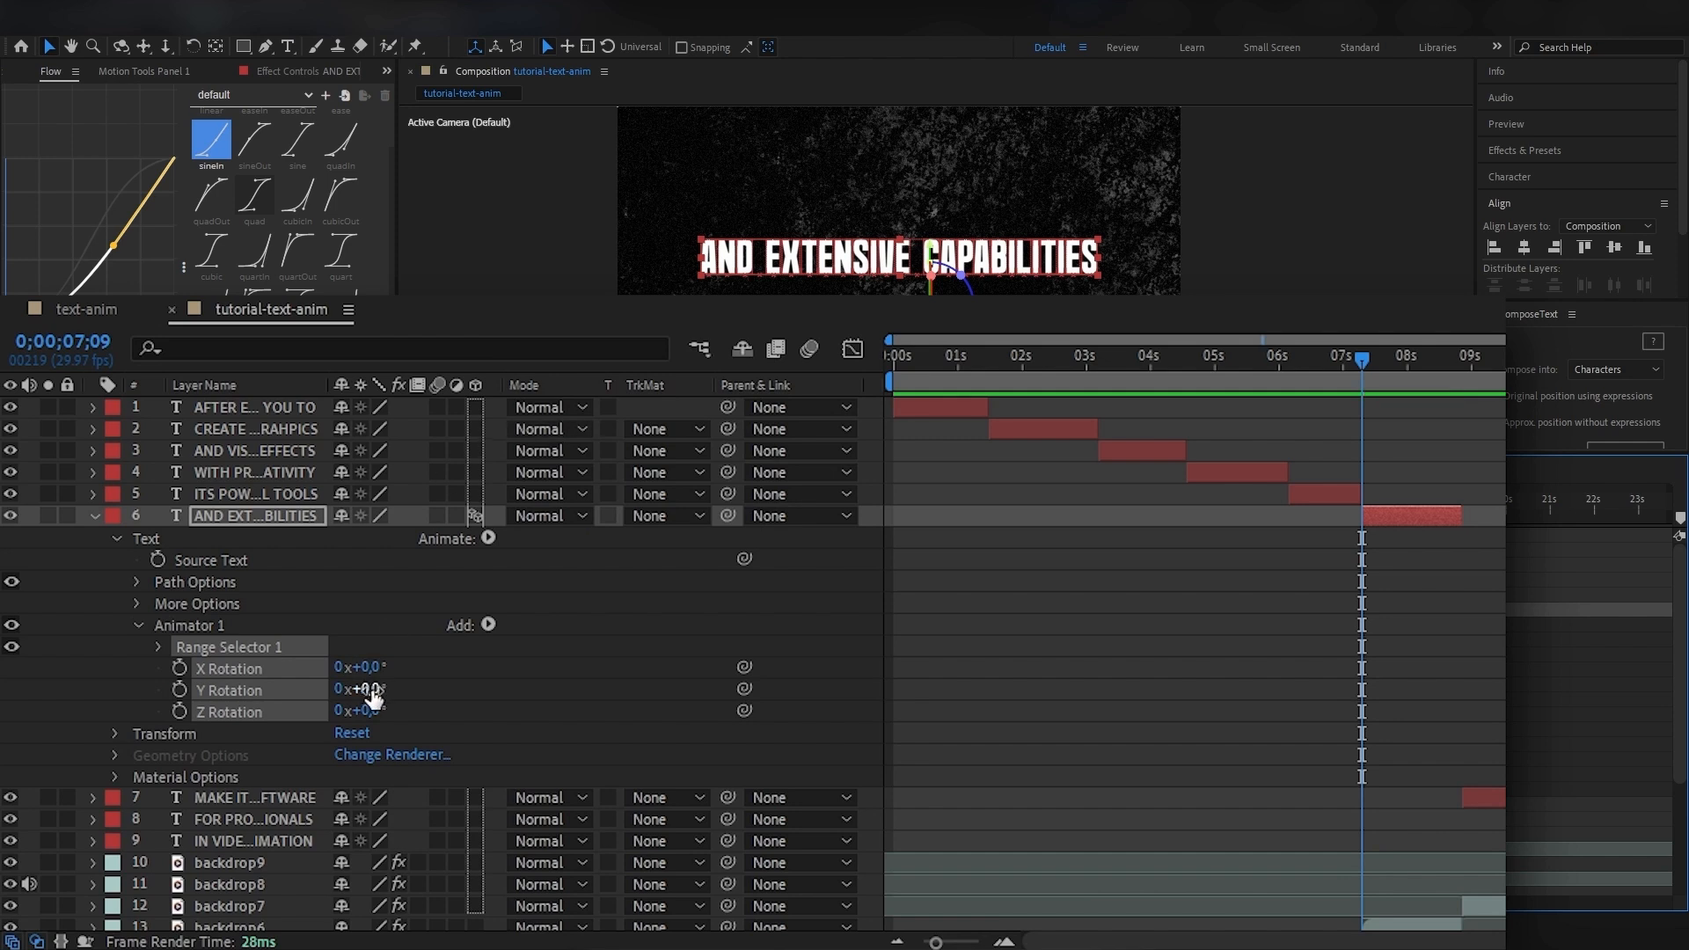
Set the rotation animator's X Rotation to 90°.
left_click(374, 669)
type("90")
key("Return")
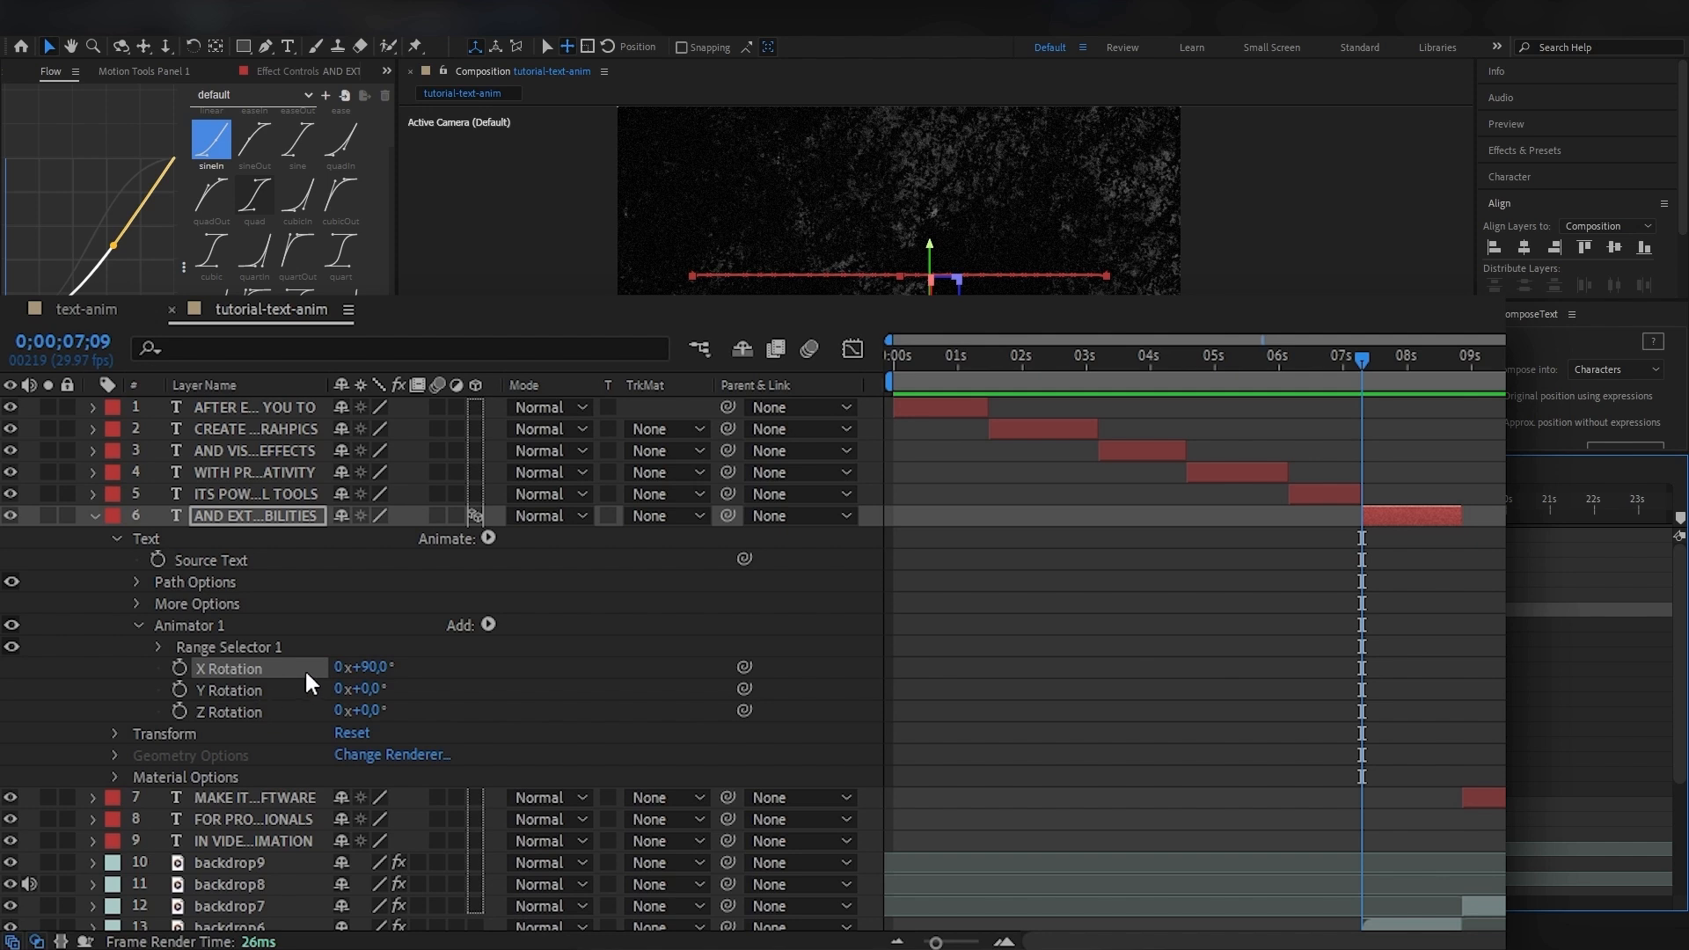
Keyframe the rotation animator's Start from 0% at 0;00;07;09 to its maximum shortly after 8 seconds, and choose the quart easing.
left_click(158, 646)
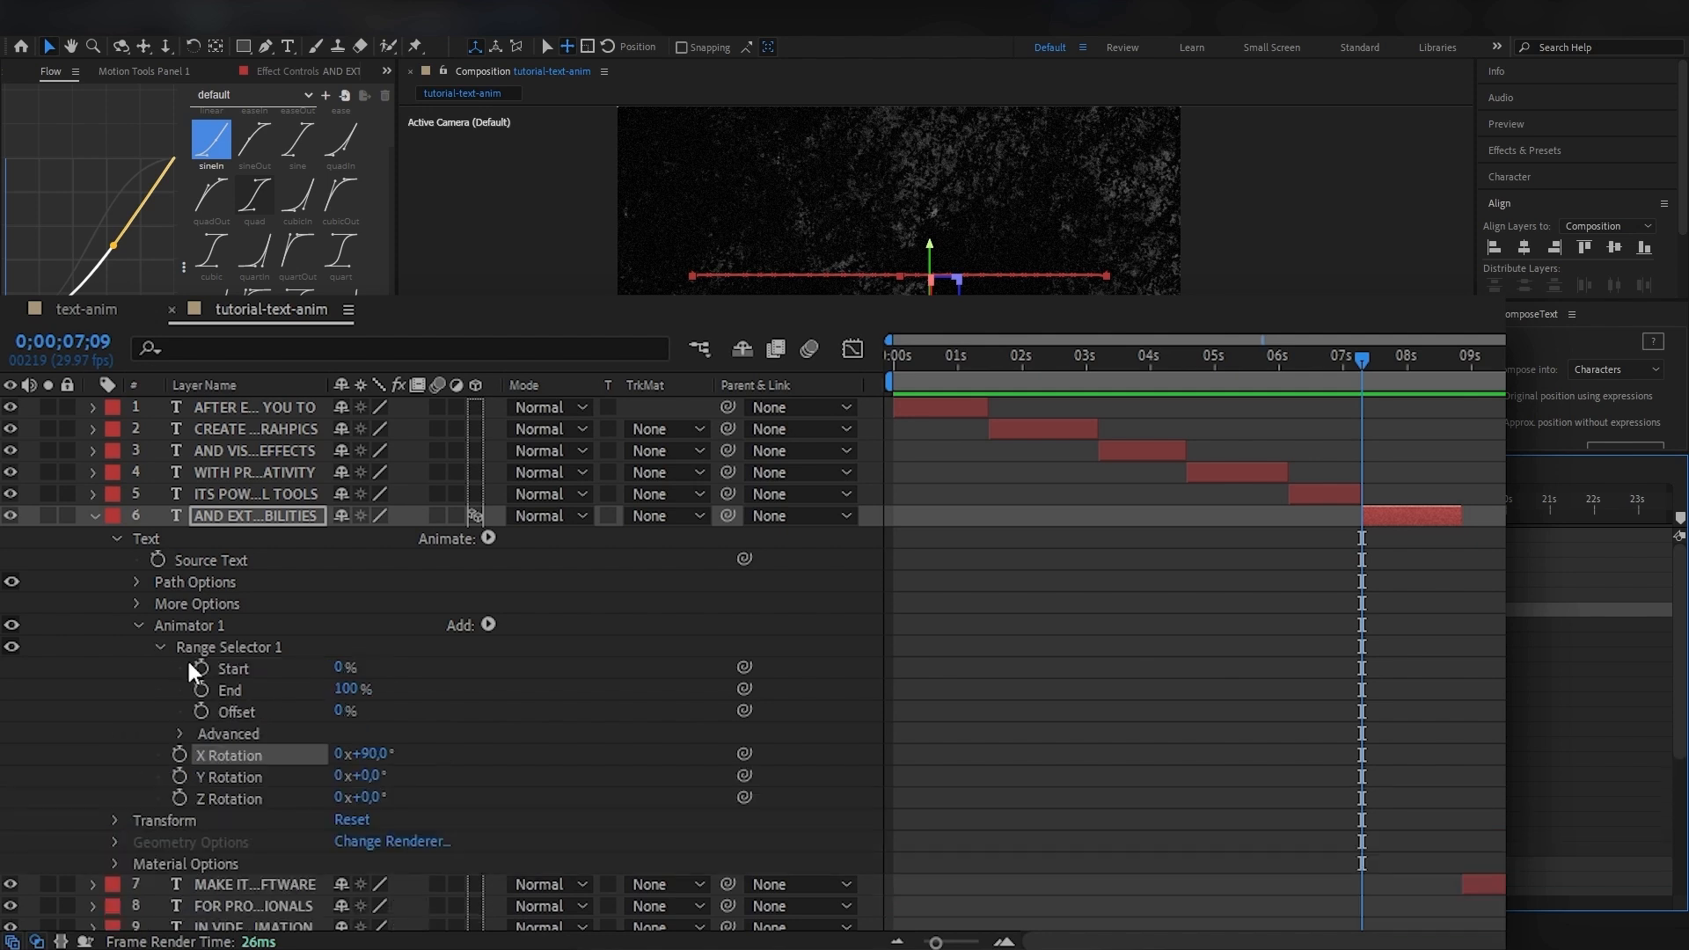
left_click(201, 667)
left_click_drag(1361, 359, 1430, 372)
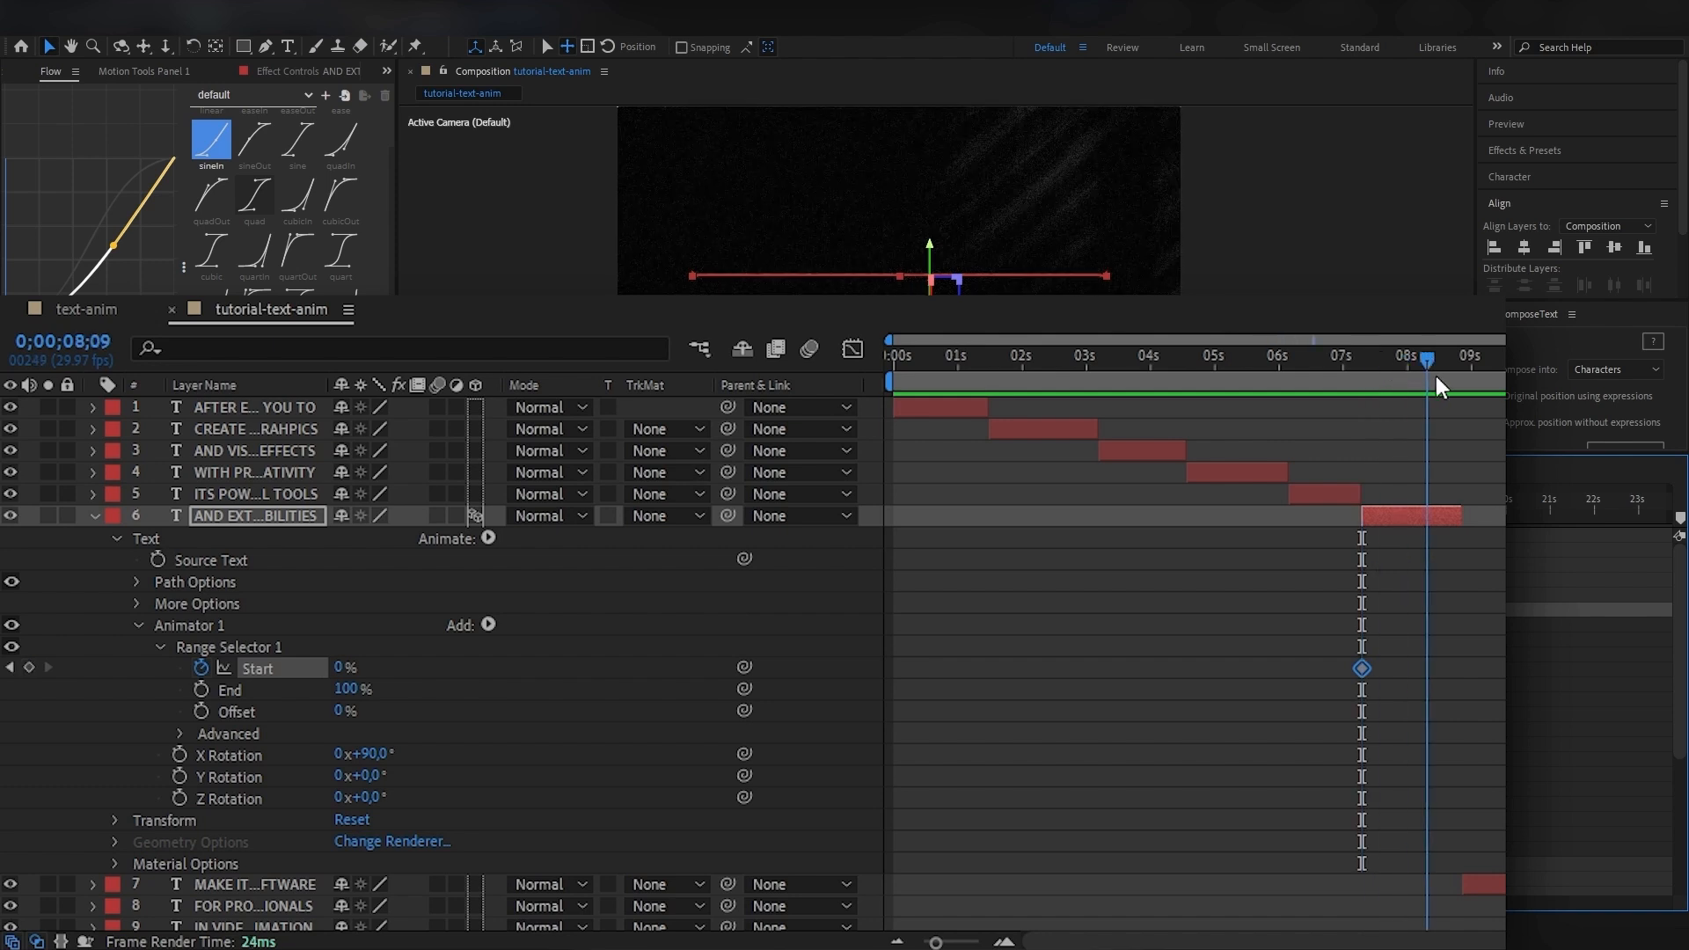
left_click_drag(343, 667, 580, 677)
left_click_drag(995, 499, 943, 498)
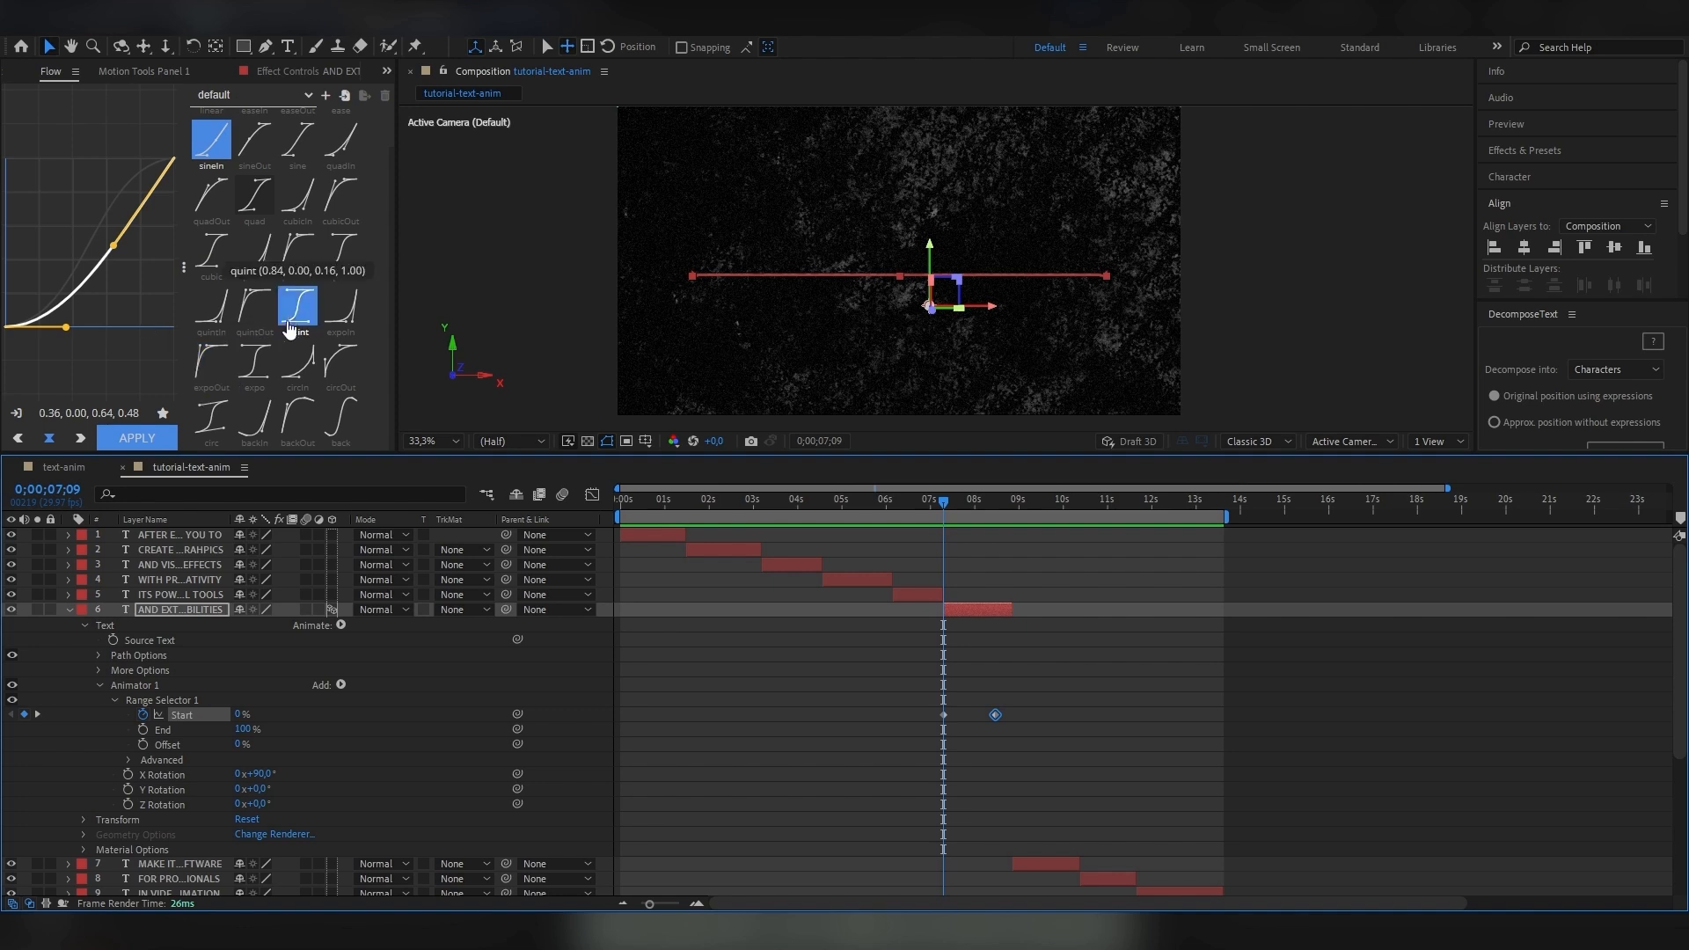
left_click(341, 250)
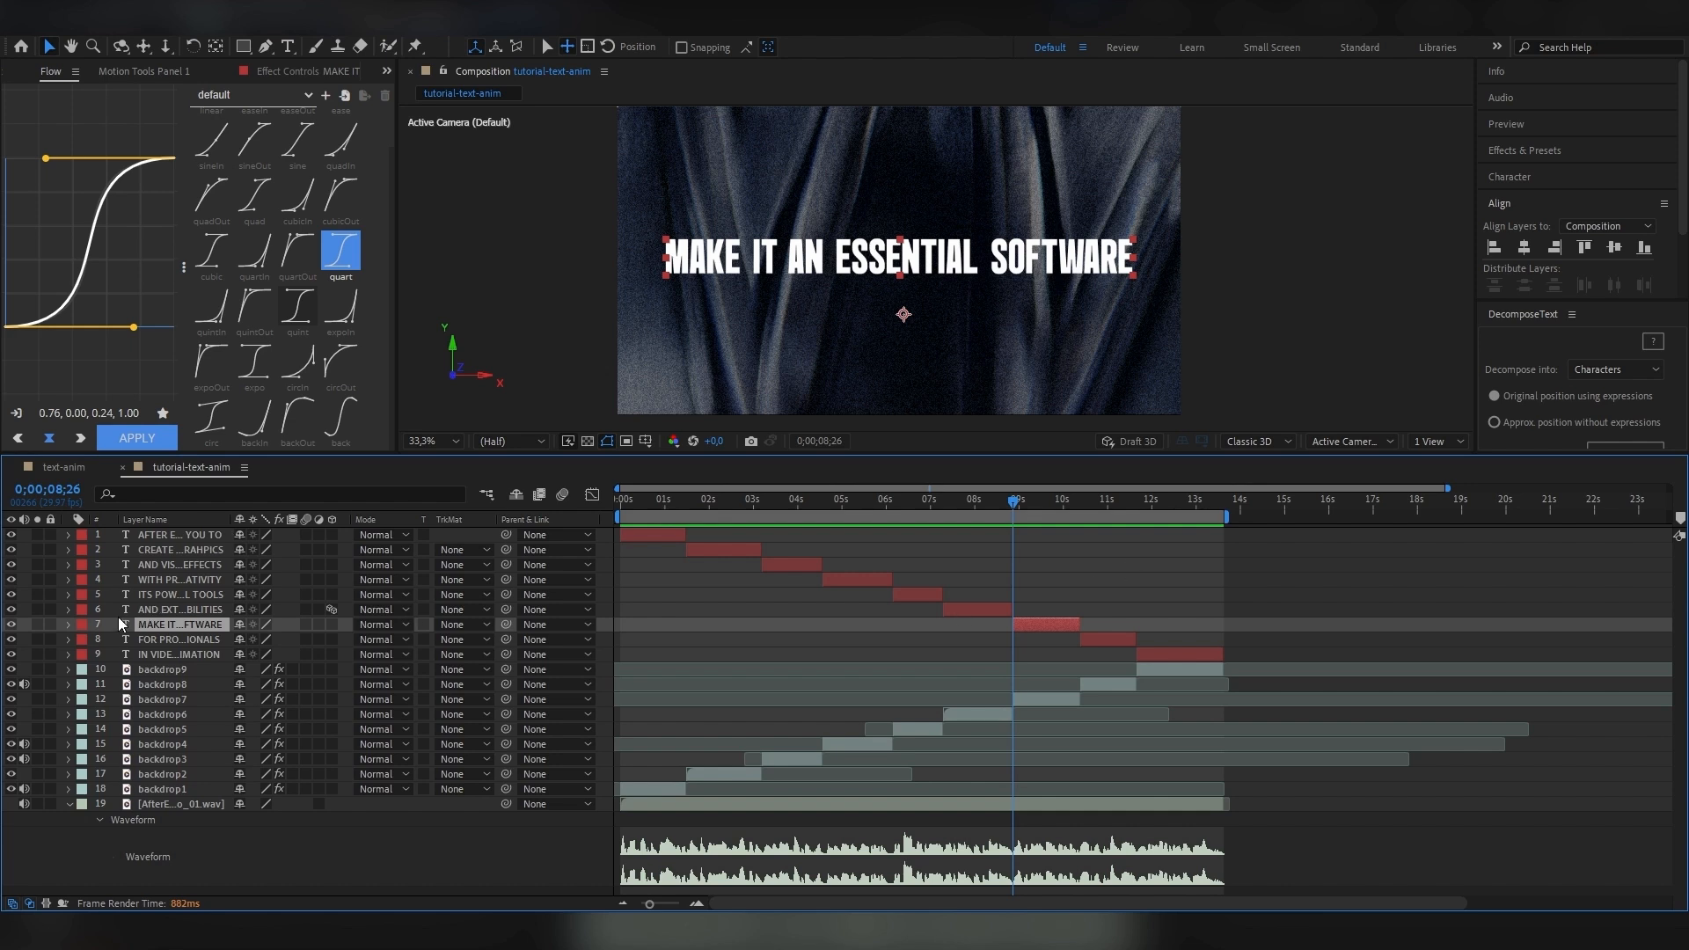
Add an Opacity animator and a separate Position animator to the MAKE IT AN ESSENTIAL SOFTWARE layer.
left_click(69, 625)
left_click(341, 641)
left_click(396, 404)
left_click(341, 641)
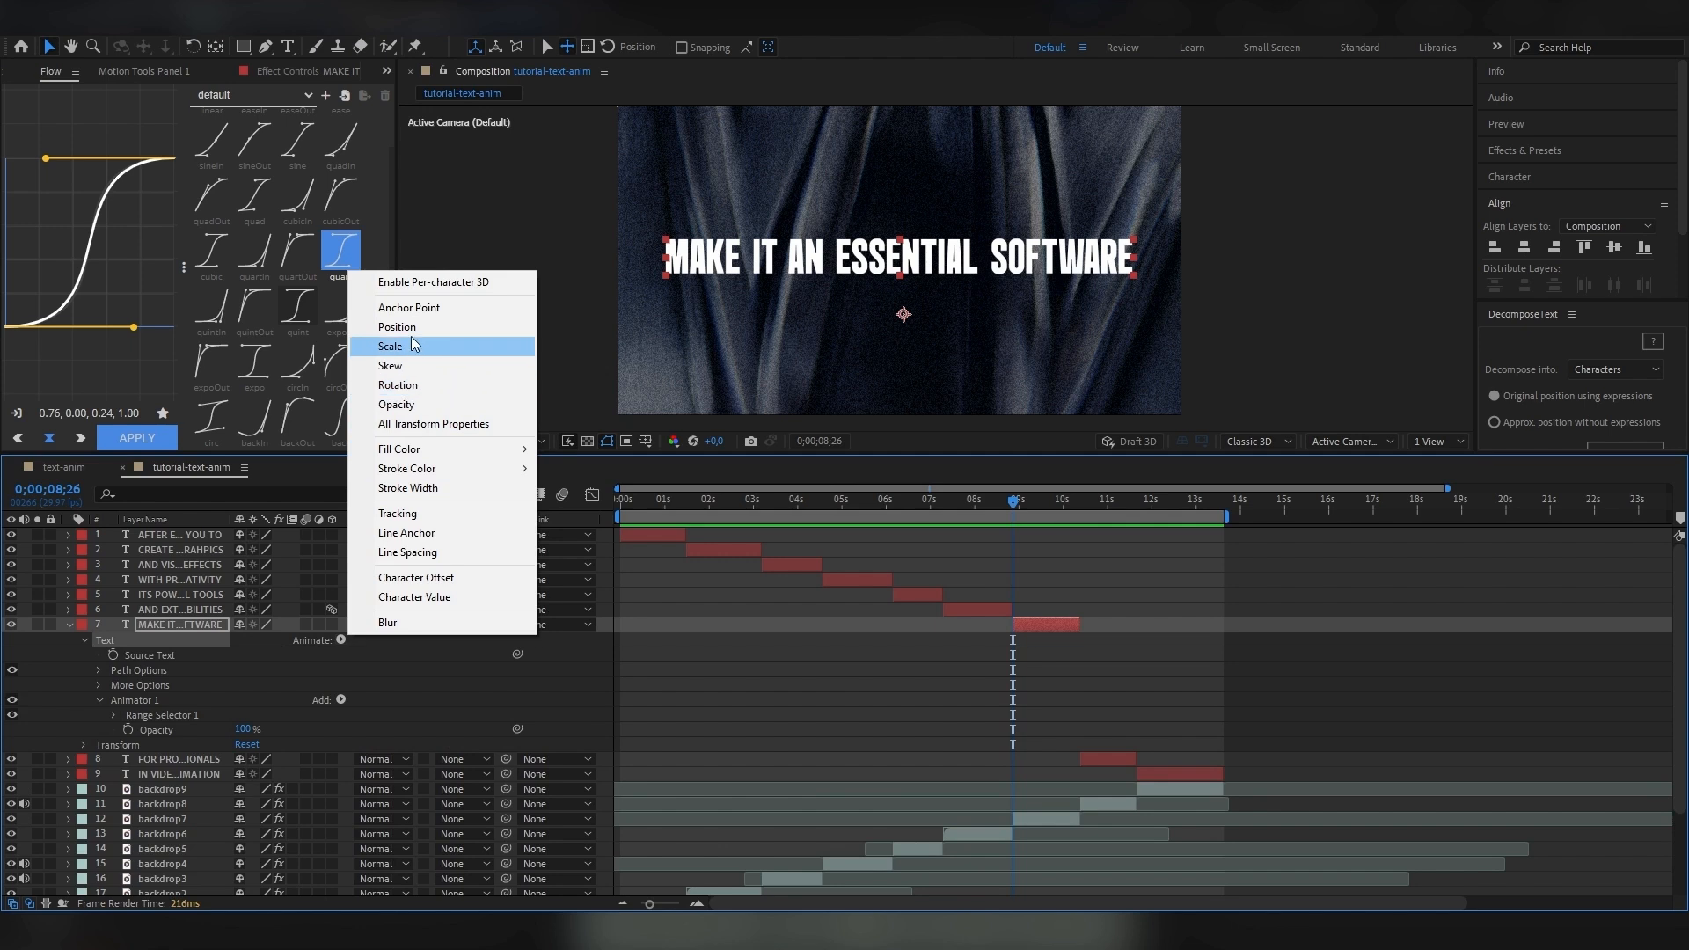
left_click(396, 326)
left_click_drag(353, 692, 237, 692)
left_click(366, 754)
type("100")
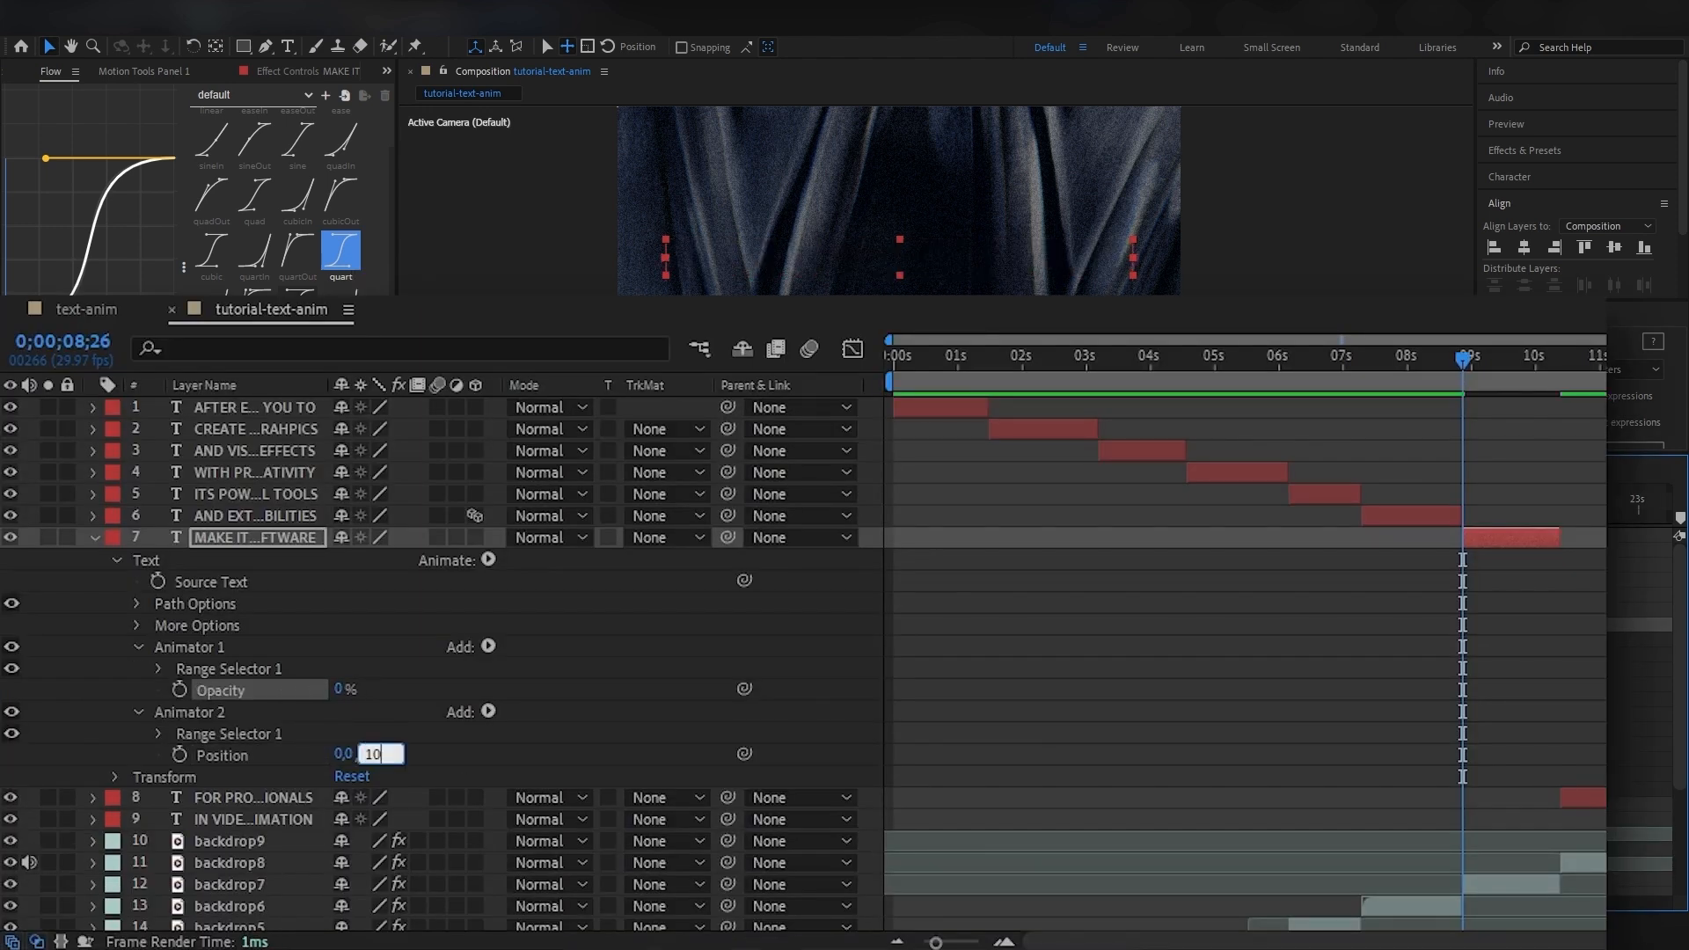
key("Return")
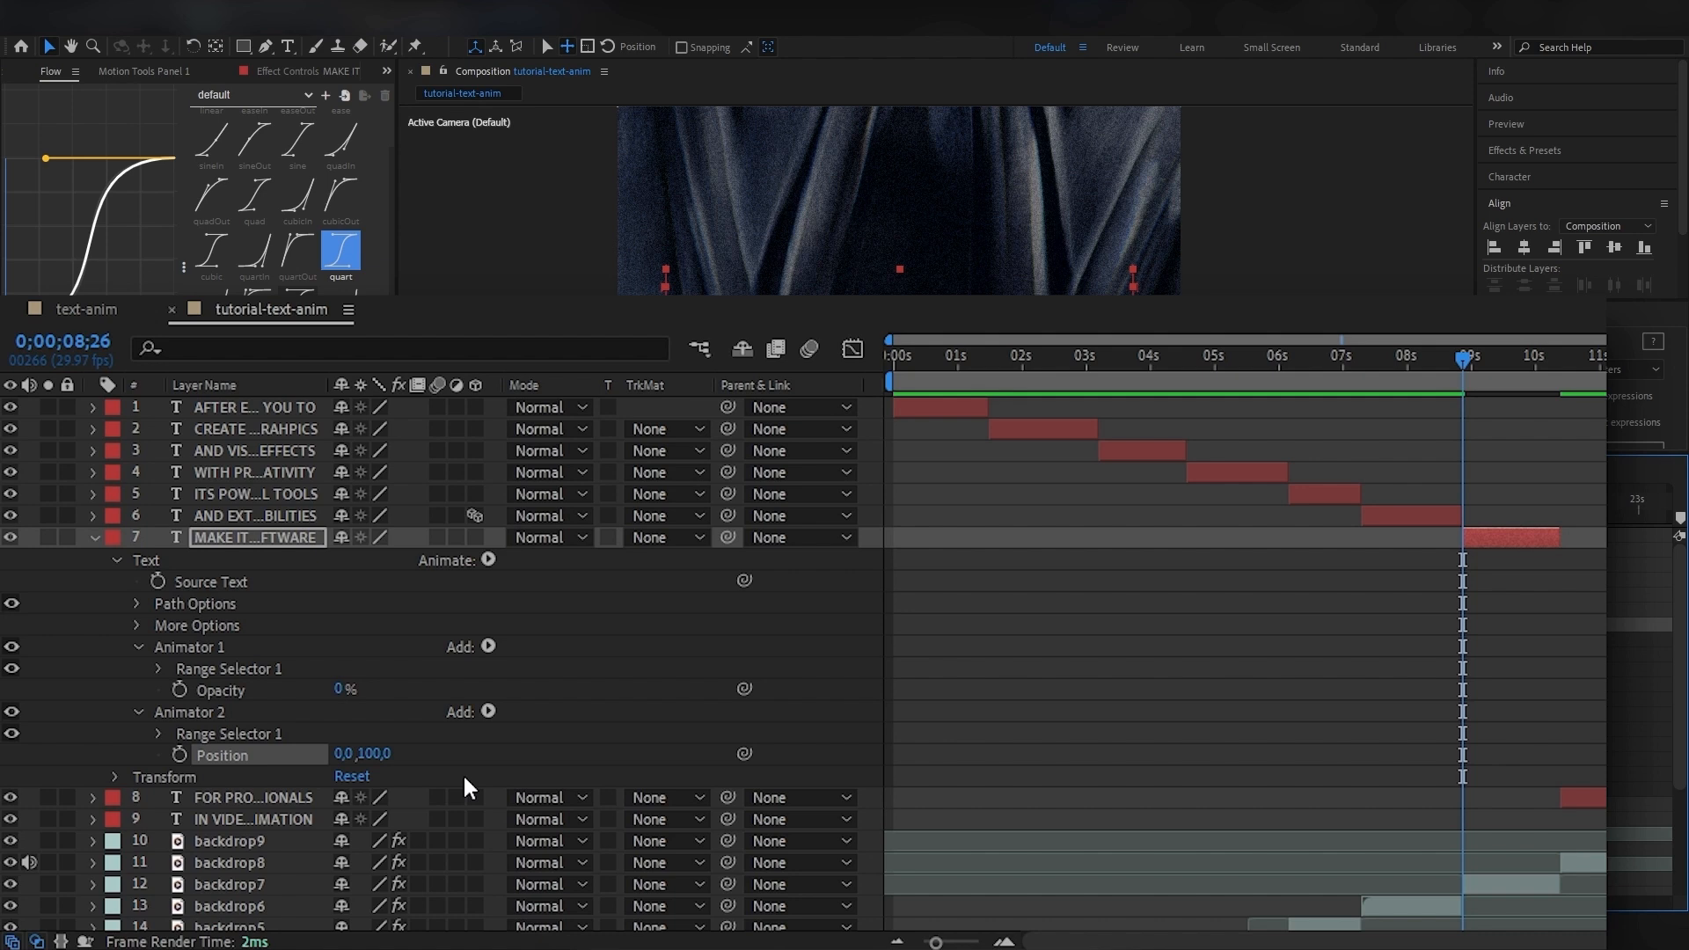
key("ctrl+z")
key("ctrl+z")
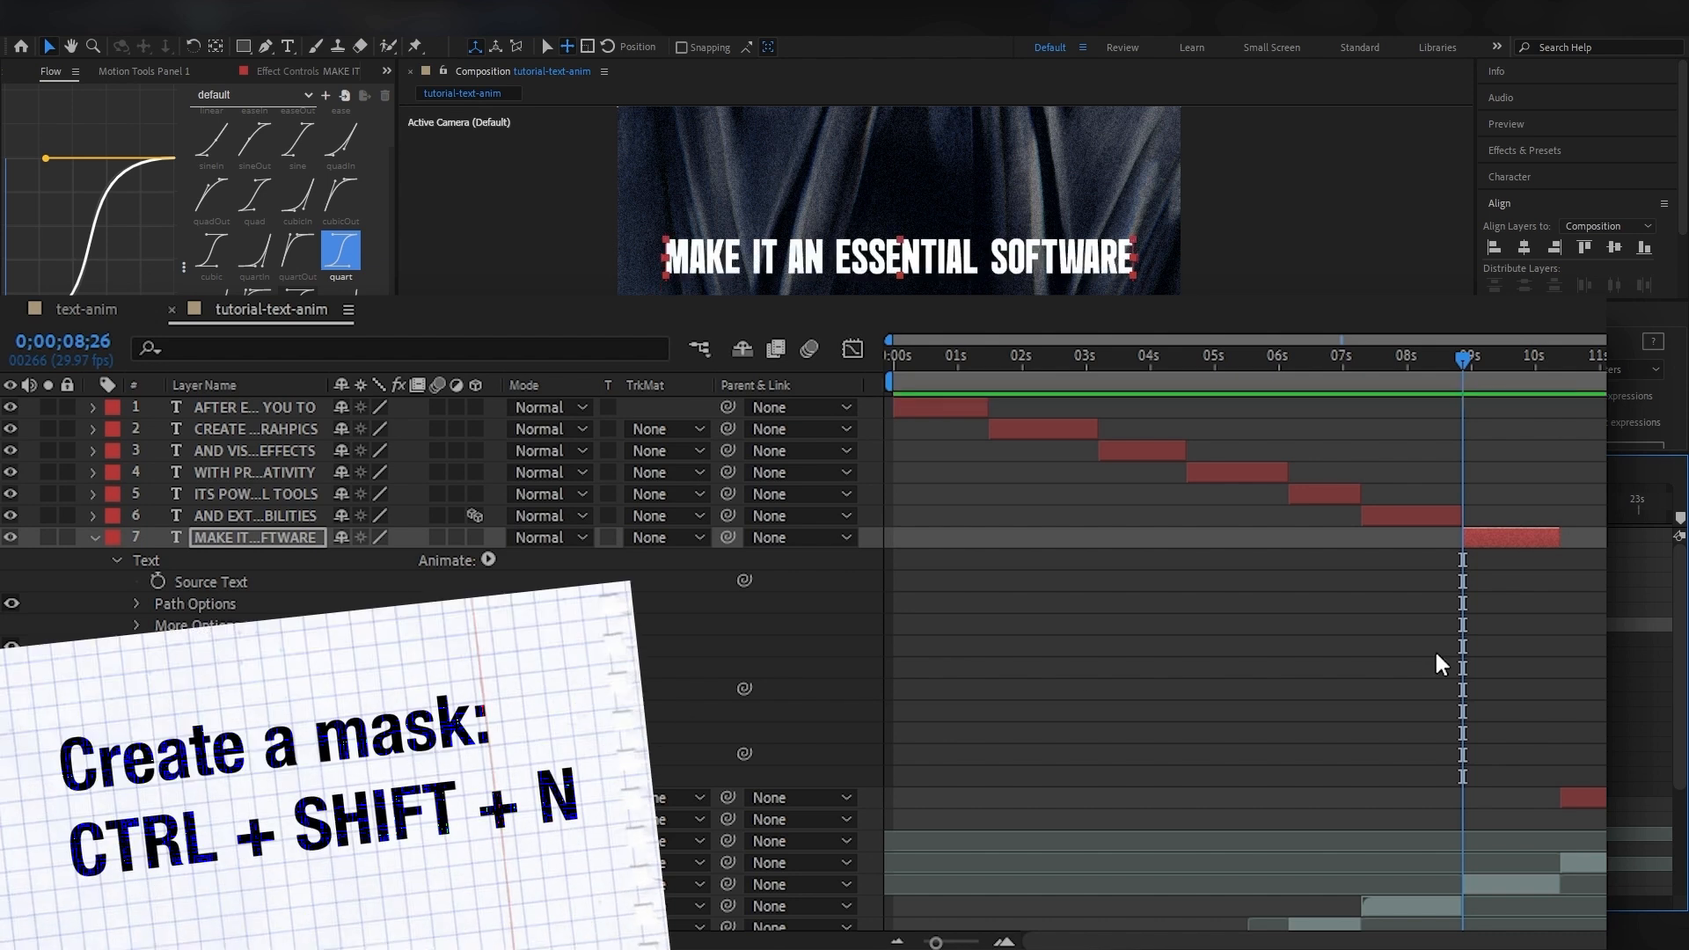
Add a mask around the text, and set the animators' Opacity to 0% and Position to 0, 100.
key("ctrl+shift+n")
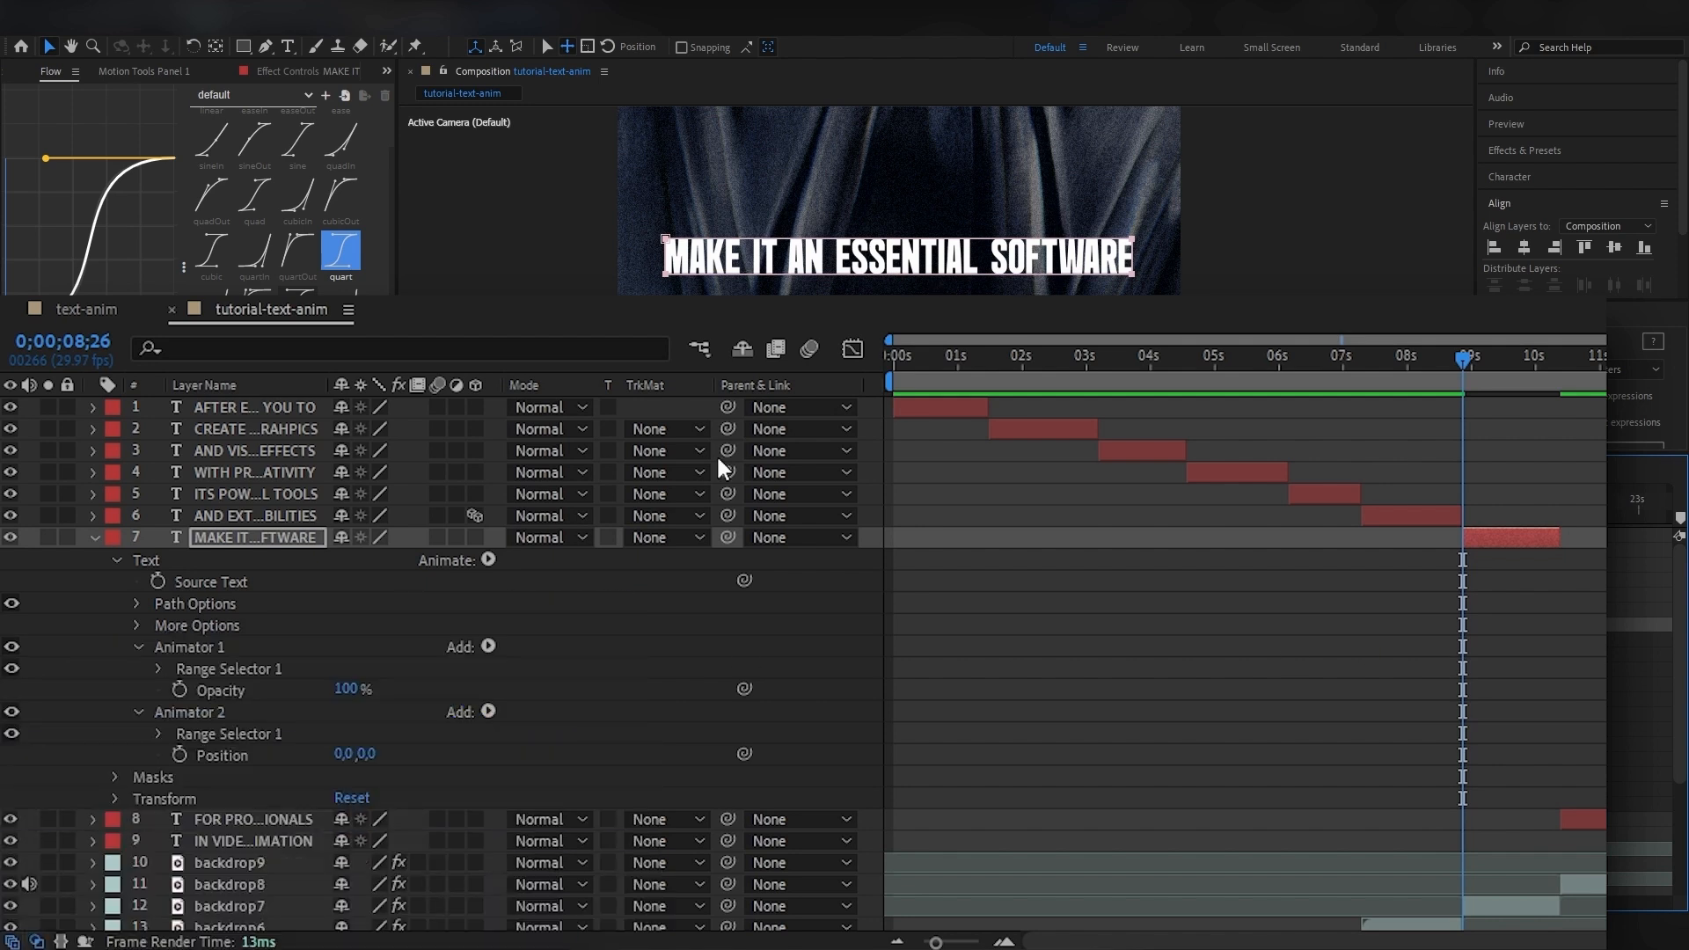
left_click_drag(352, 696, 198, 695)
left_click(368, 757)
type("100")
key("Return")
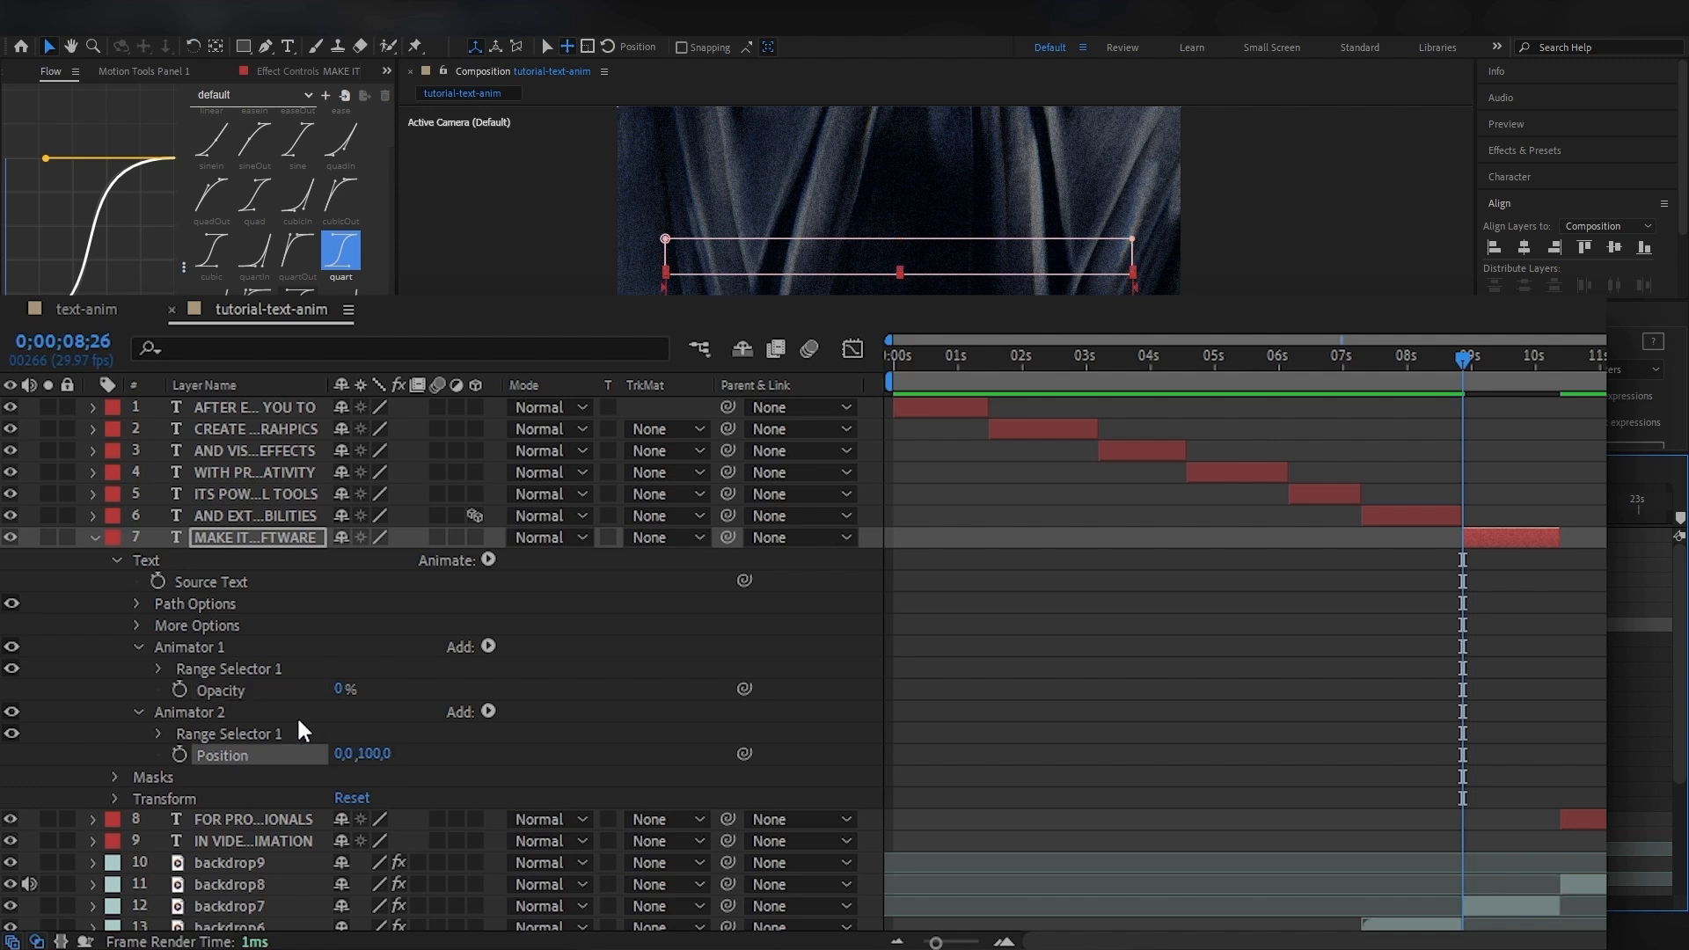
Keyframe the opacity animator's Start from 0% at 0;00;08;26 to 100% at 0;00;10;01.
left_click(160, 670)
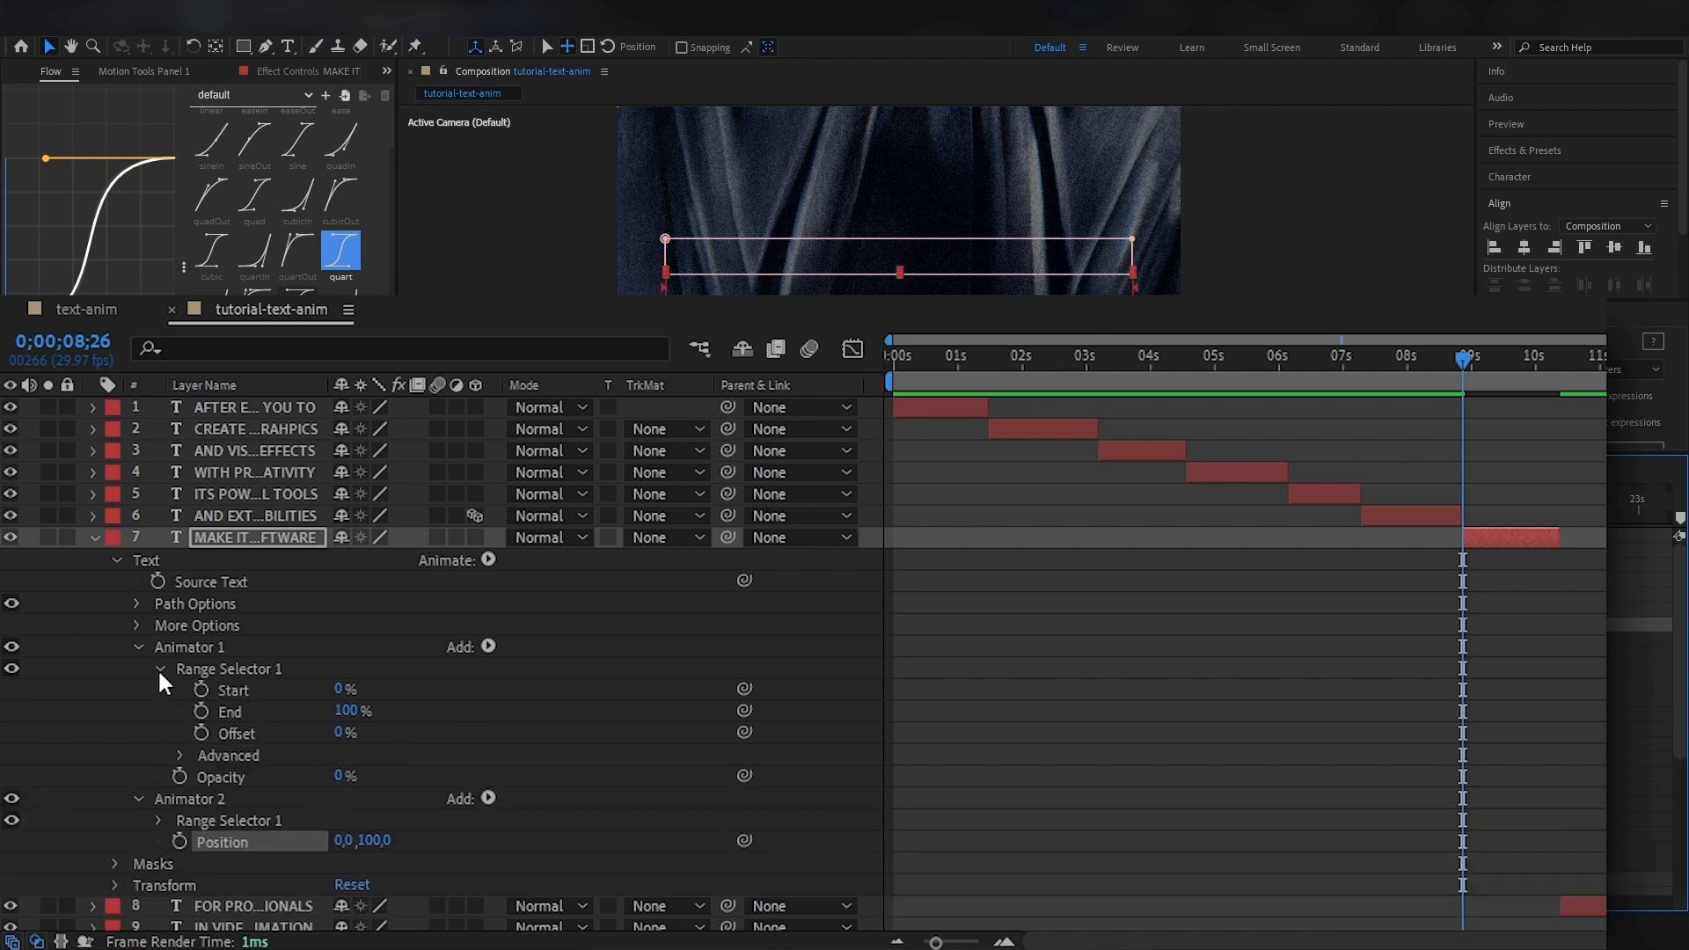
left_click(343, 689)
left_click(202, 690)
left_click_drag(1470, 362, 1545, 372)
left_click(29, 690)
left_click(10, 690)
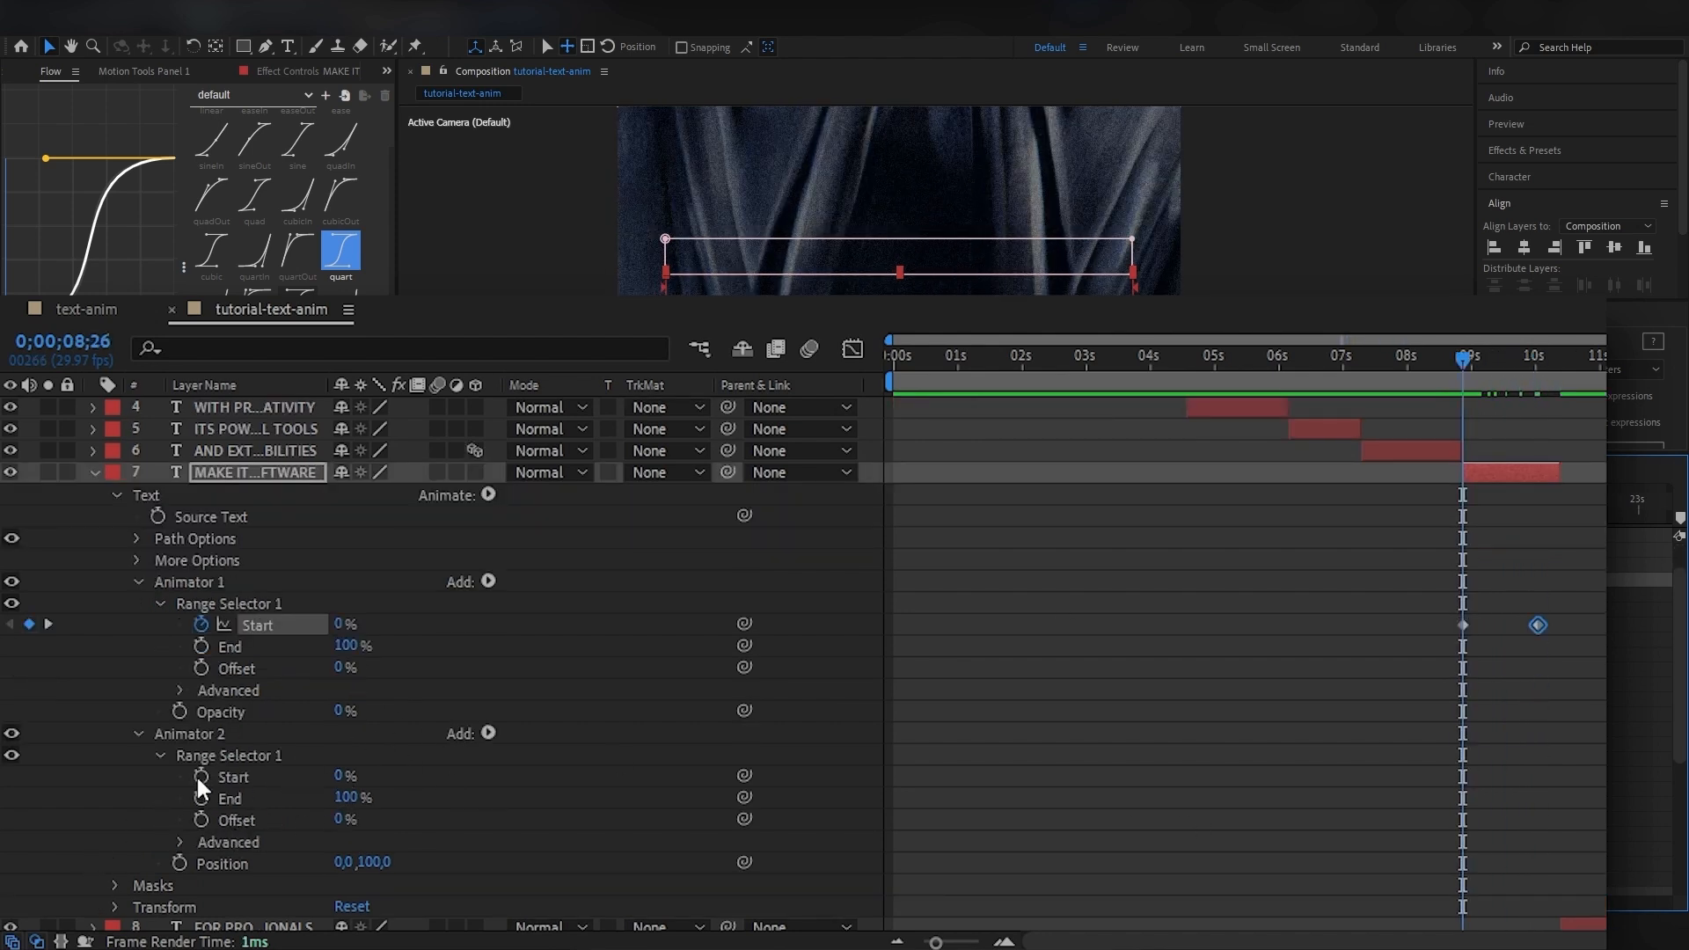
Keyframe the position animator's Start from 0% at 0;00;08;26 to 100% at 0;00;10;01, and preview the reveal.
left_click(199, 775)
left_click_drag(1543, 366, 1538, 366)
left_click_drag(339, 775, 546, 777)
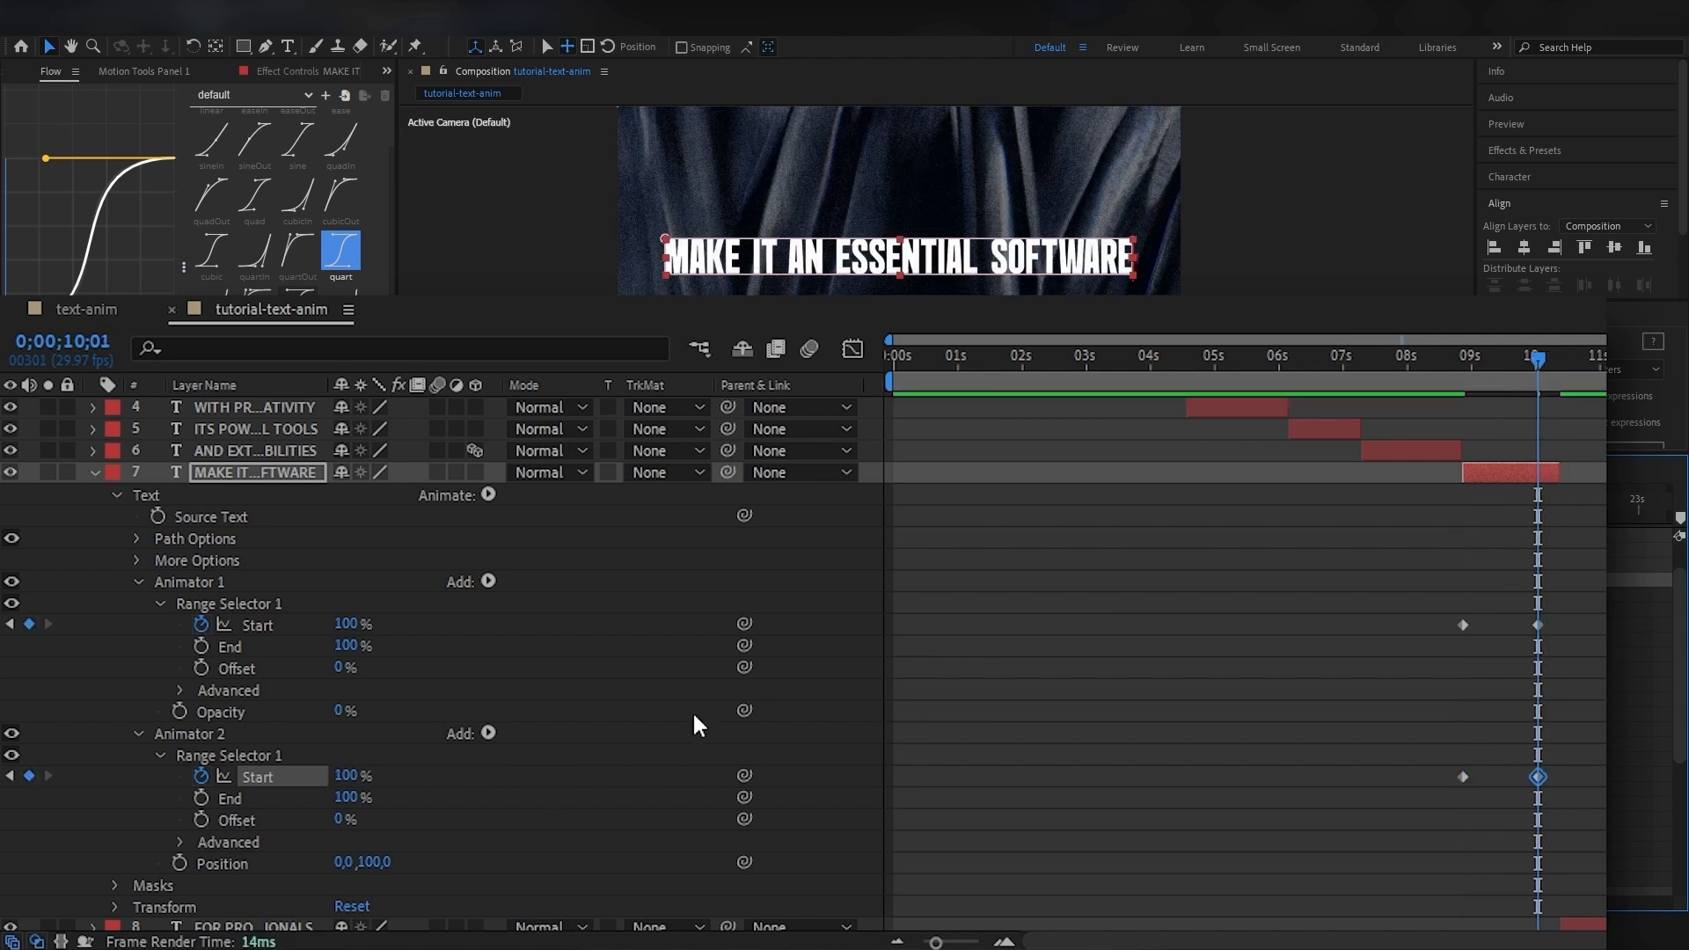
key("u")
left_click_drag(1516, 359, 1464, 366)
key("space")
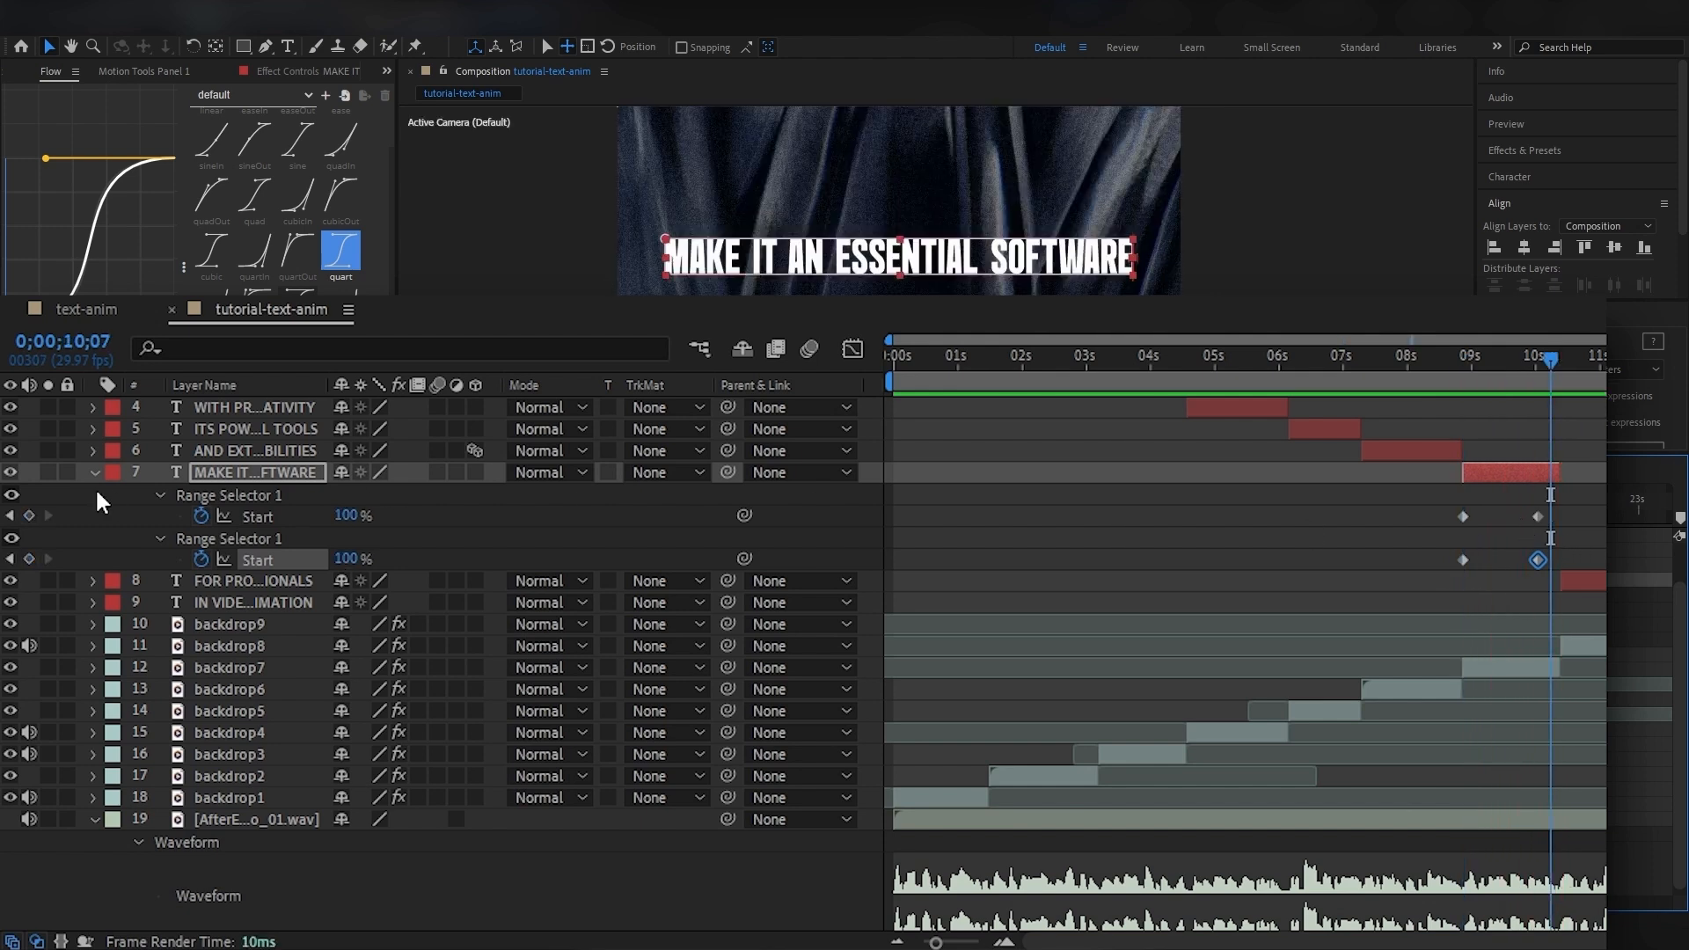
Try shifting the position animator's Start keyframes a few frames later and preview from 0;00;08;26.
left_click(160, 496)
left_click_drag(1460, 638, 1468, 638)
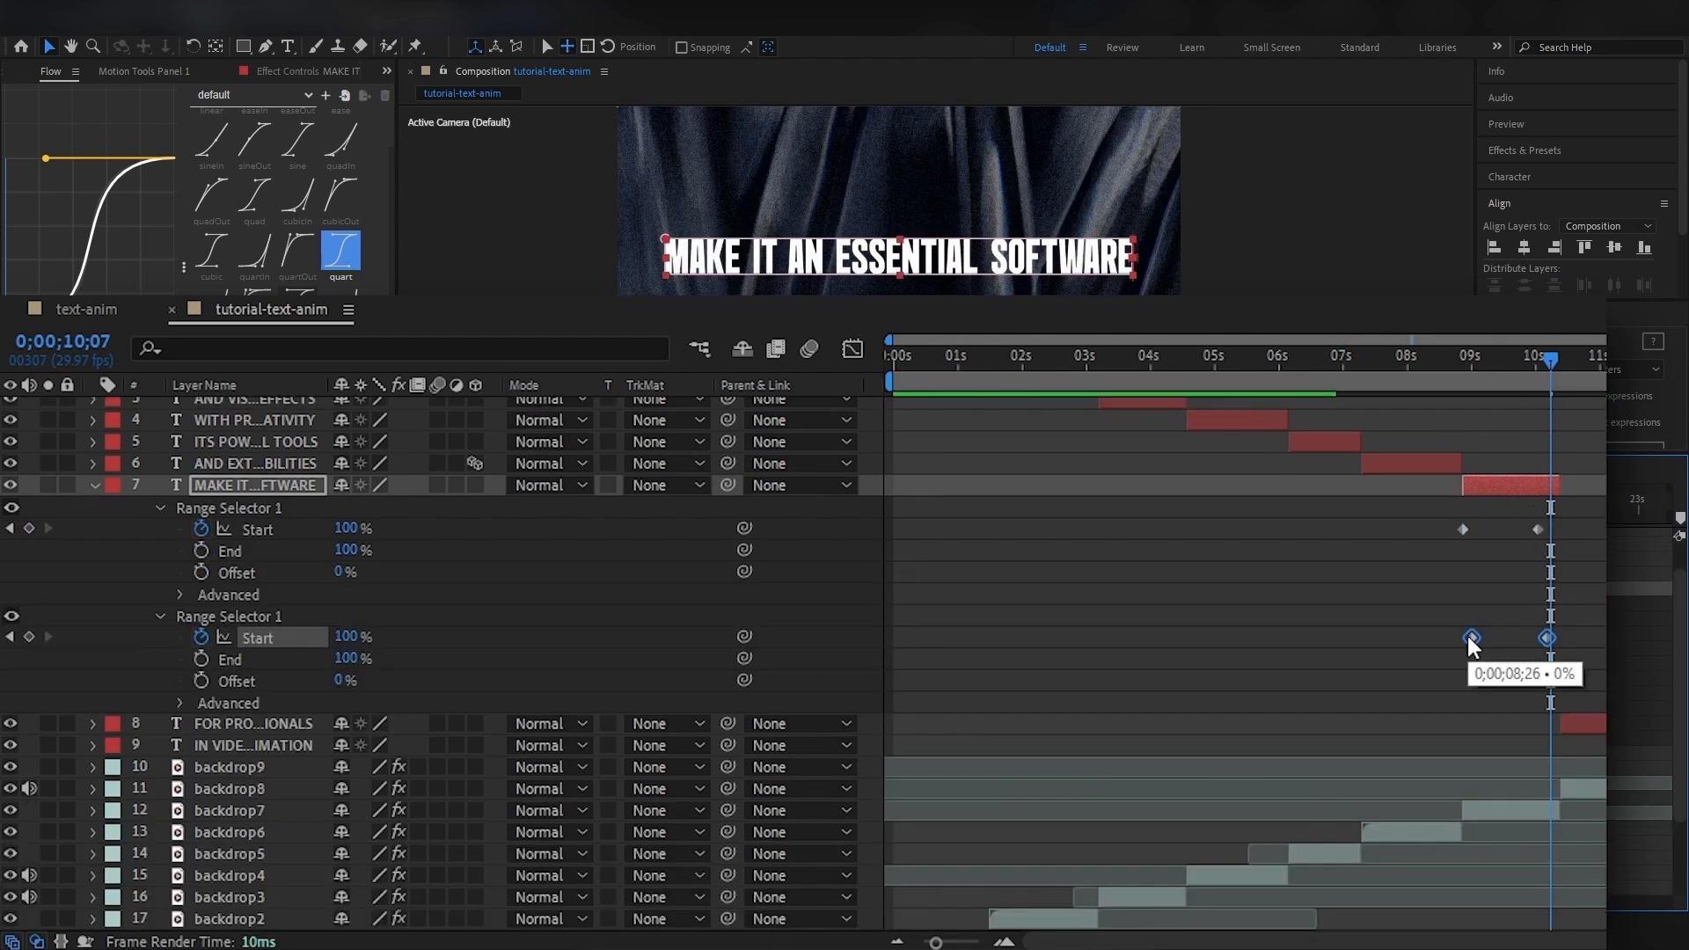
left_click(1470, 356)
key("space")
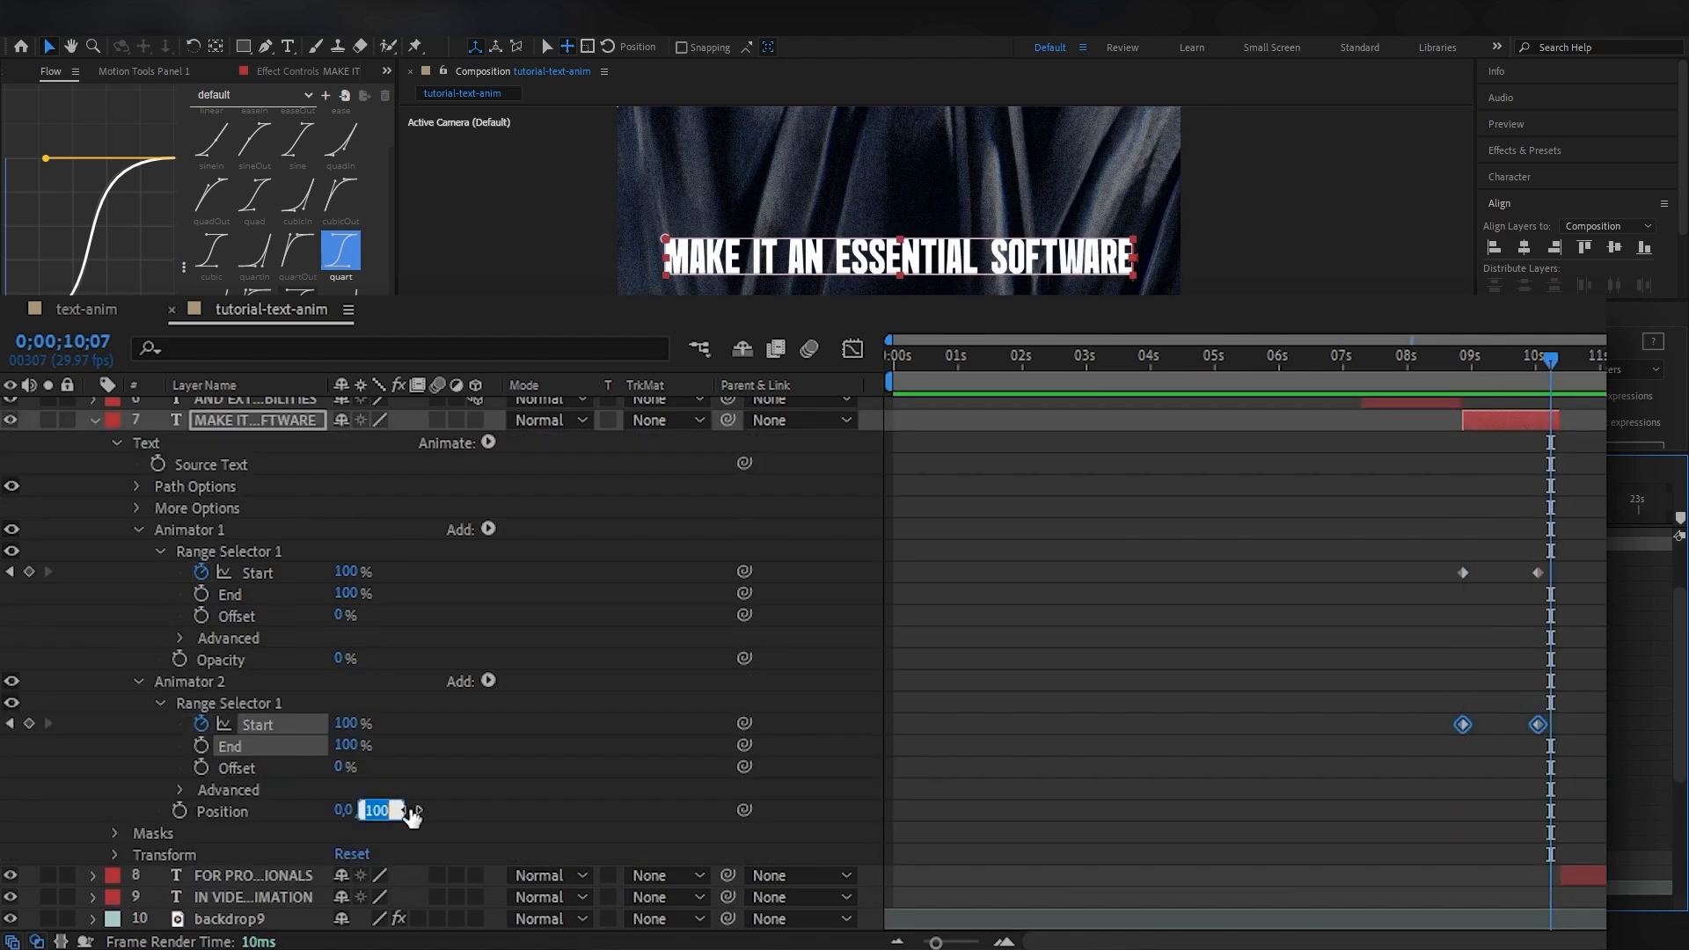
Set the second animator's Position to 0, 140 and add a Blur of 52 to the opacity animator.
type("140")
key("Return")
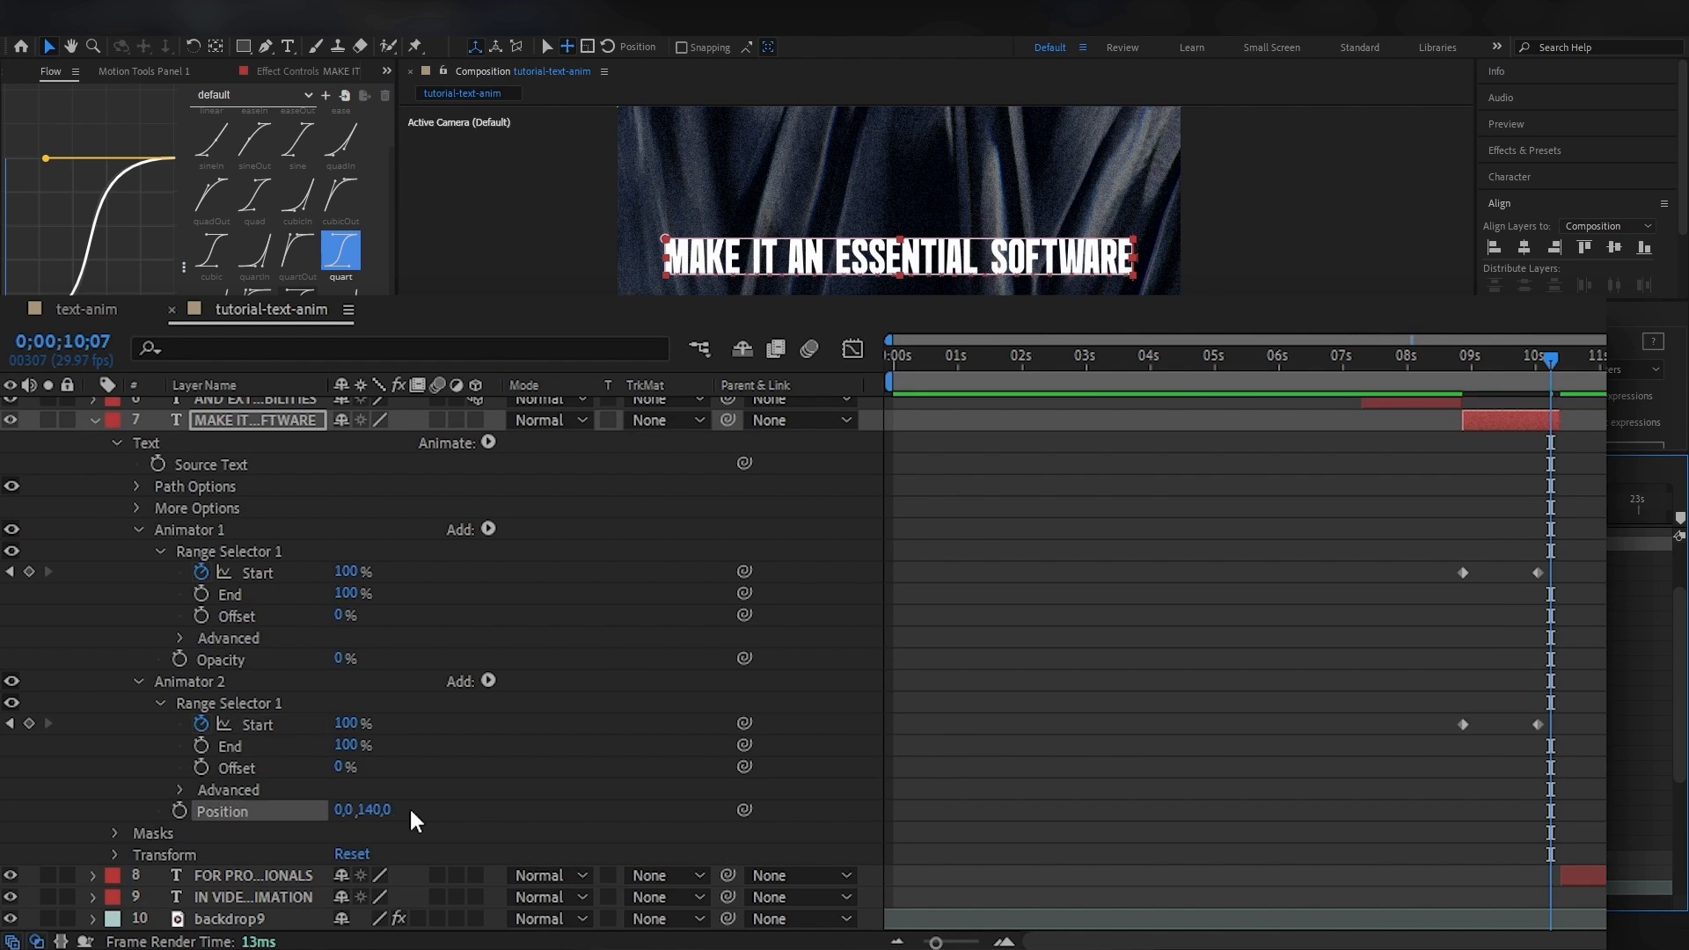
left_click(297, 658)
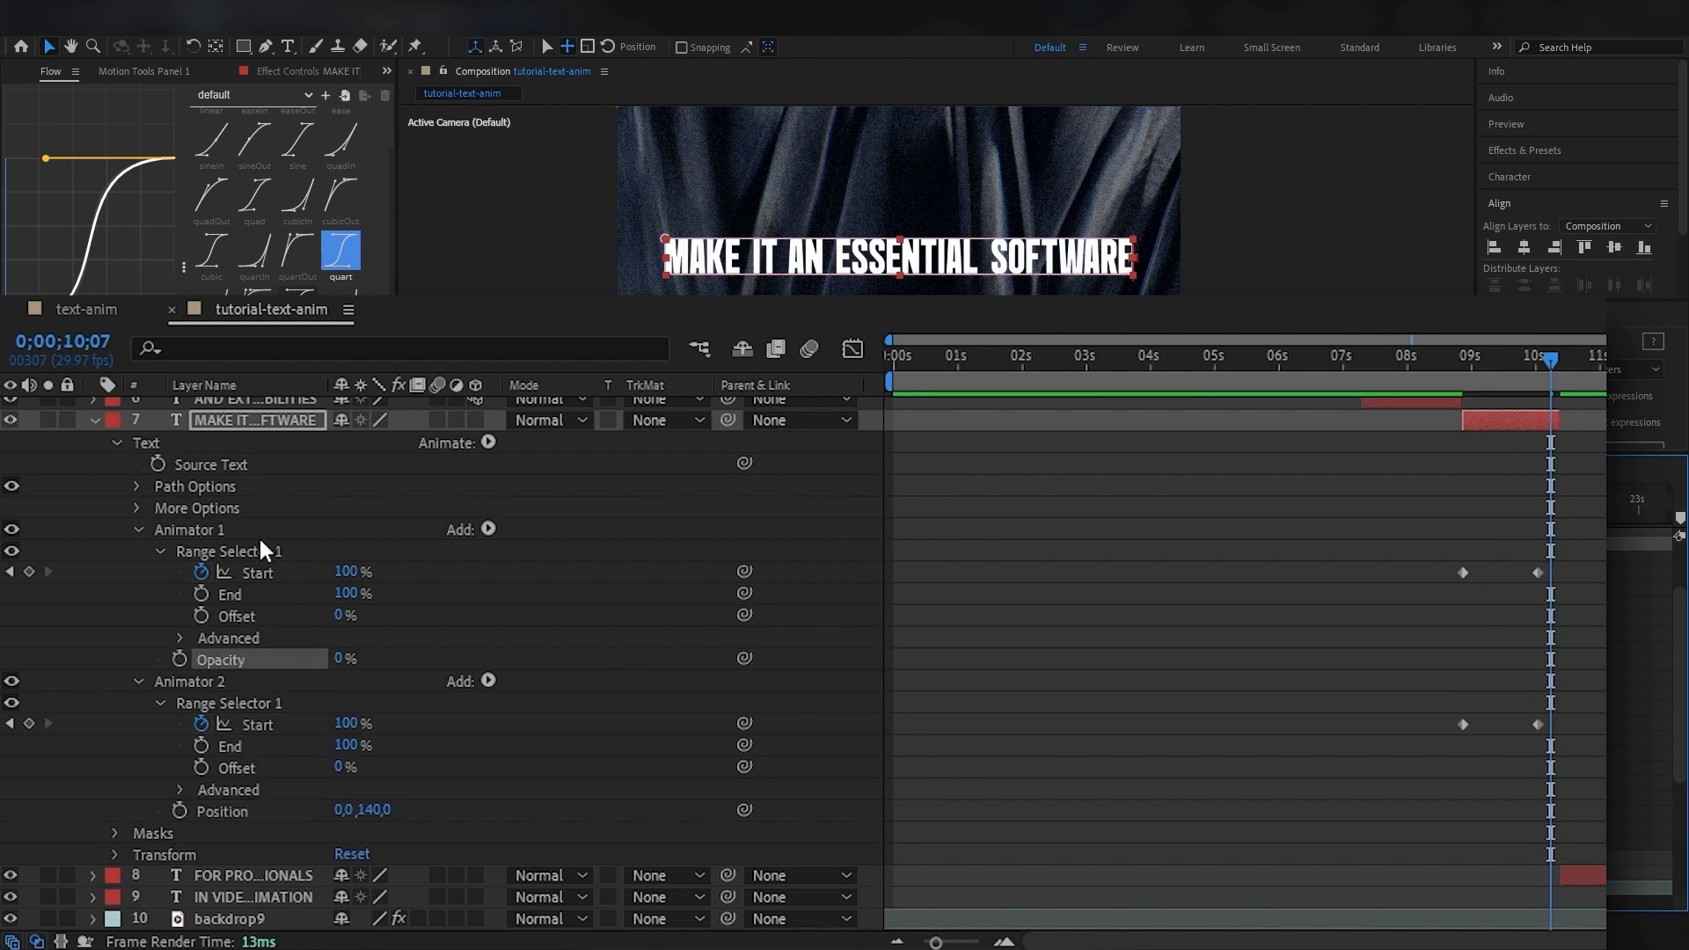
left_click(488, 529)
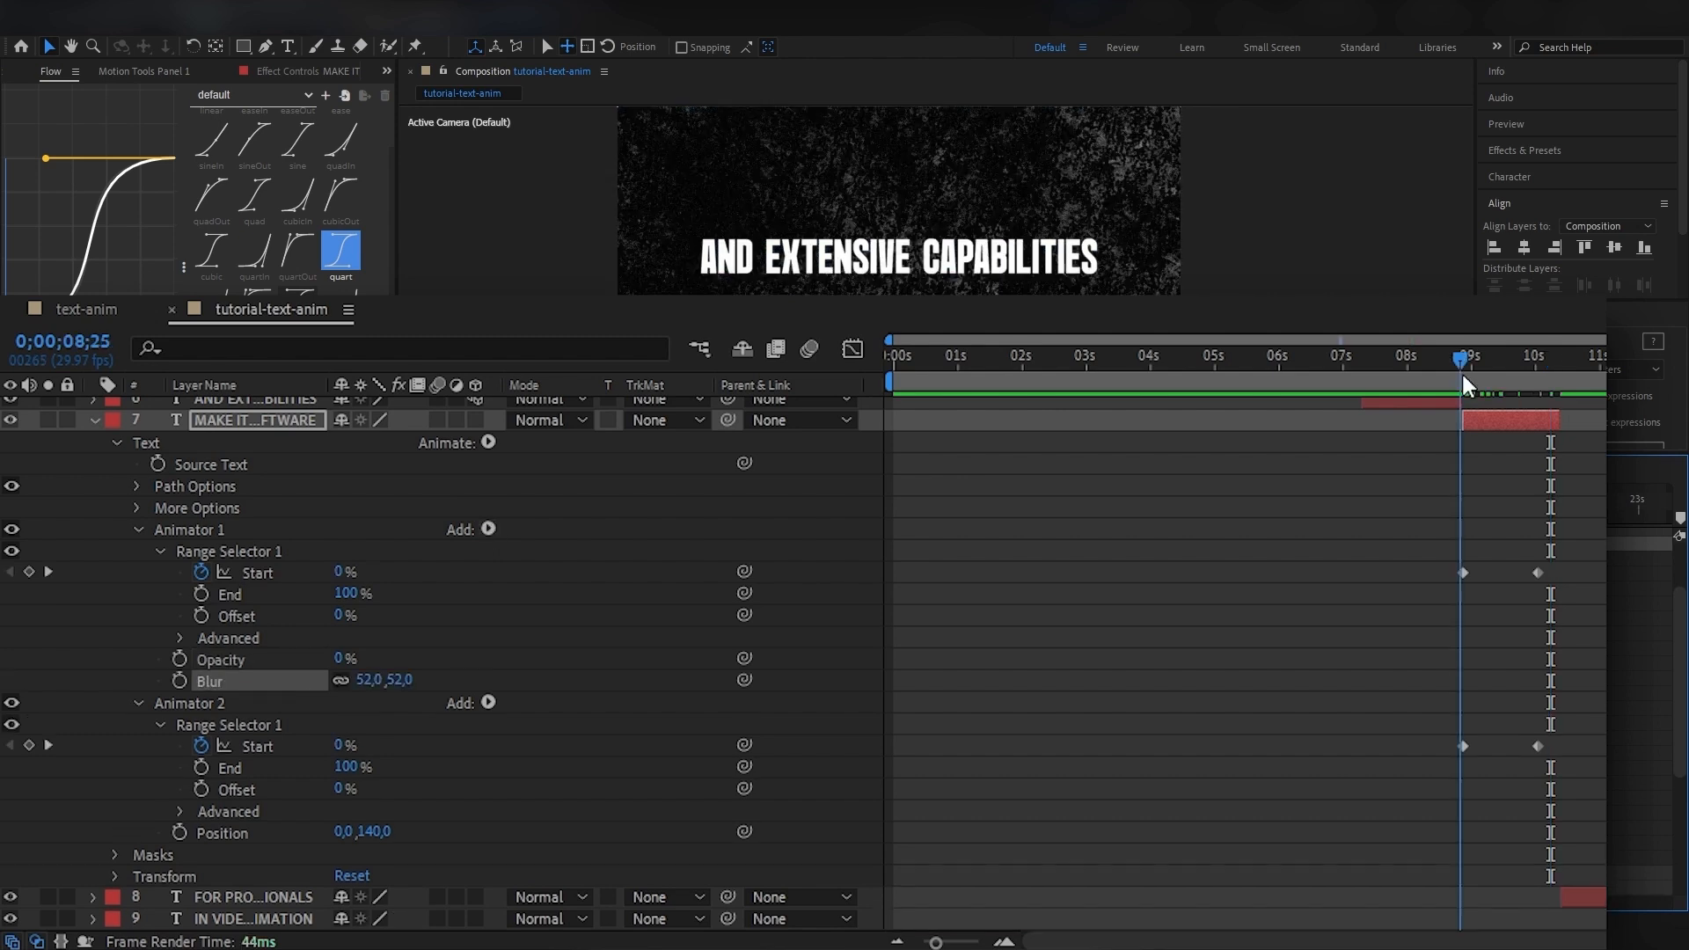
Preview the MAKE IT AN ESSENTIAL SOFTWARE reveal from 0;00;08;26.
left_click_drag(1464, 374, 1464, 377)
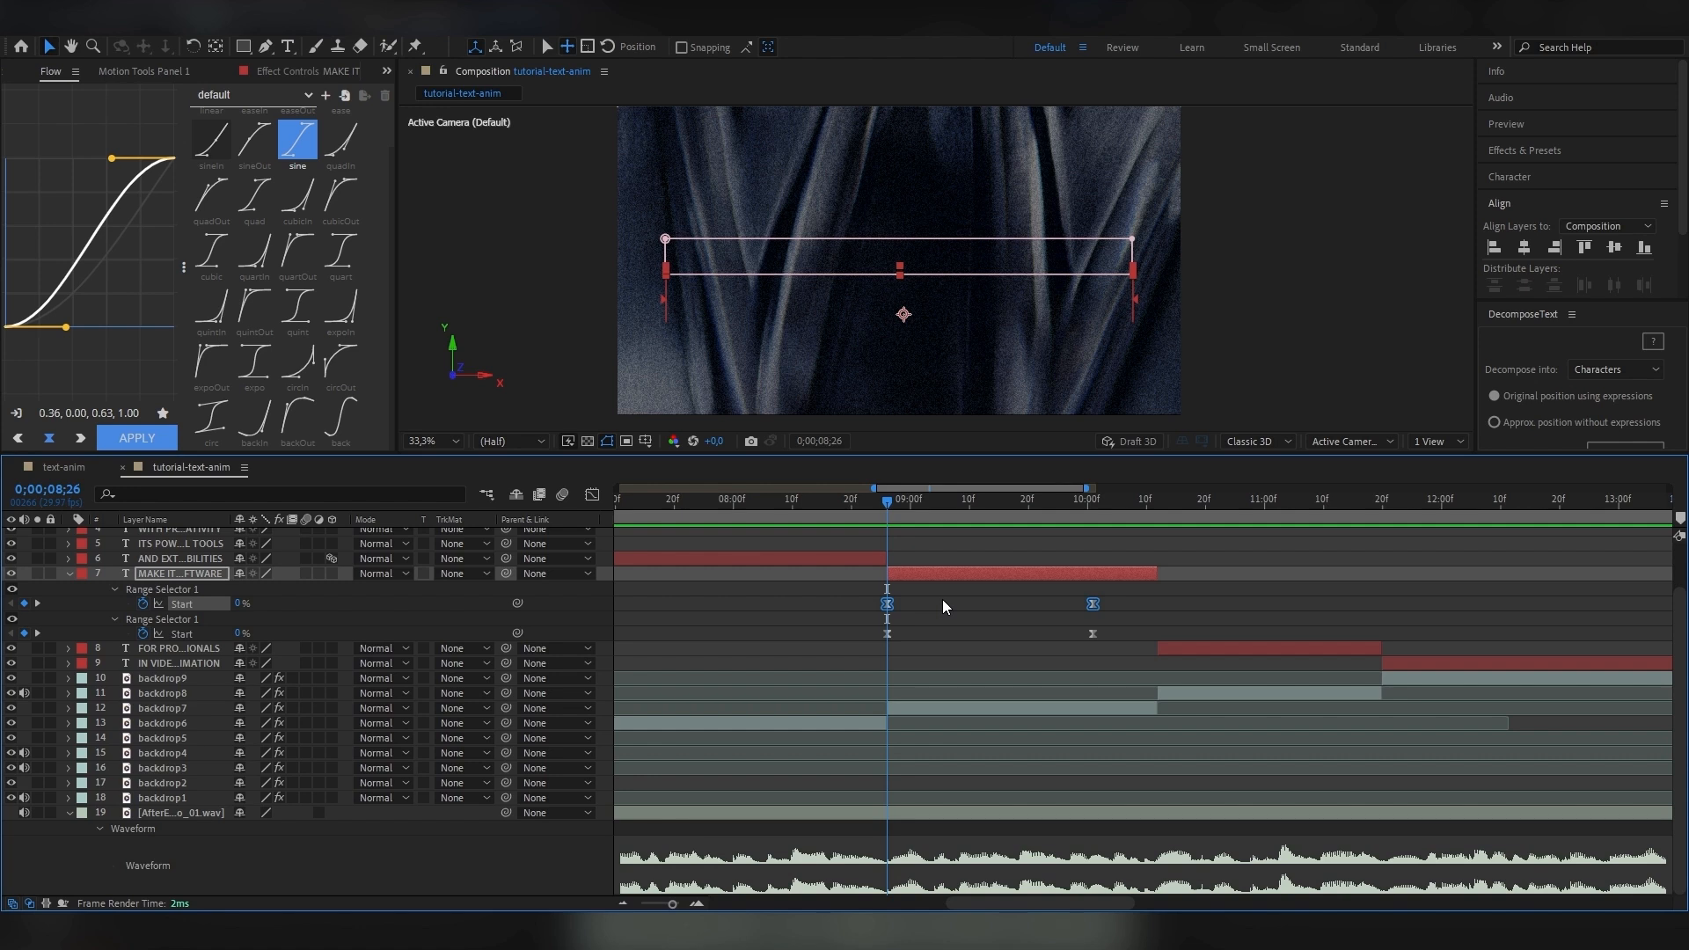
key("space")
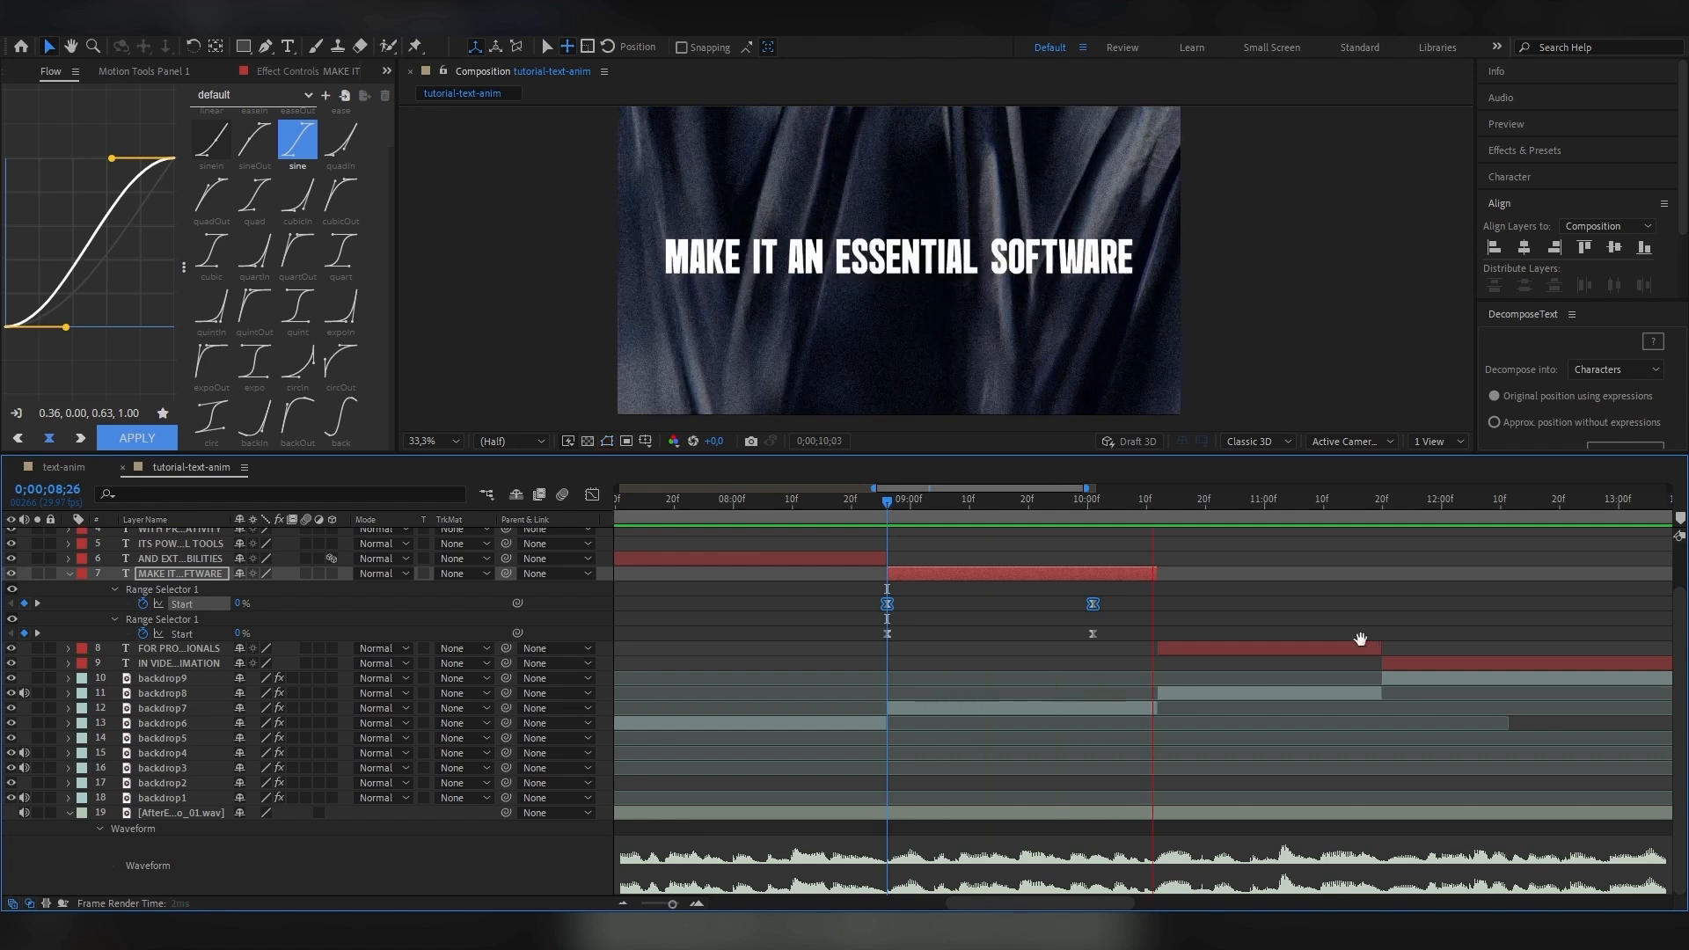
key("space")
left_click(892, 509)
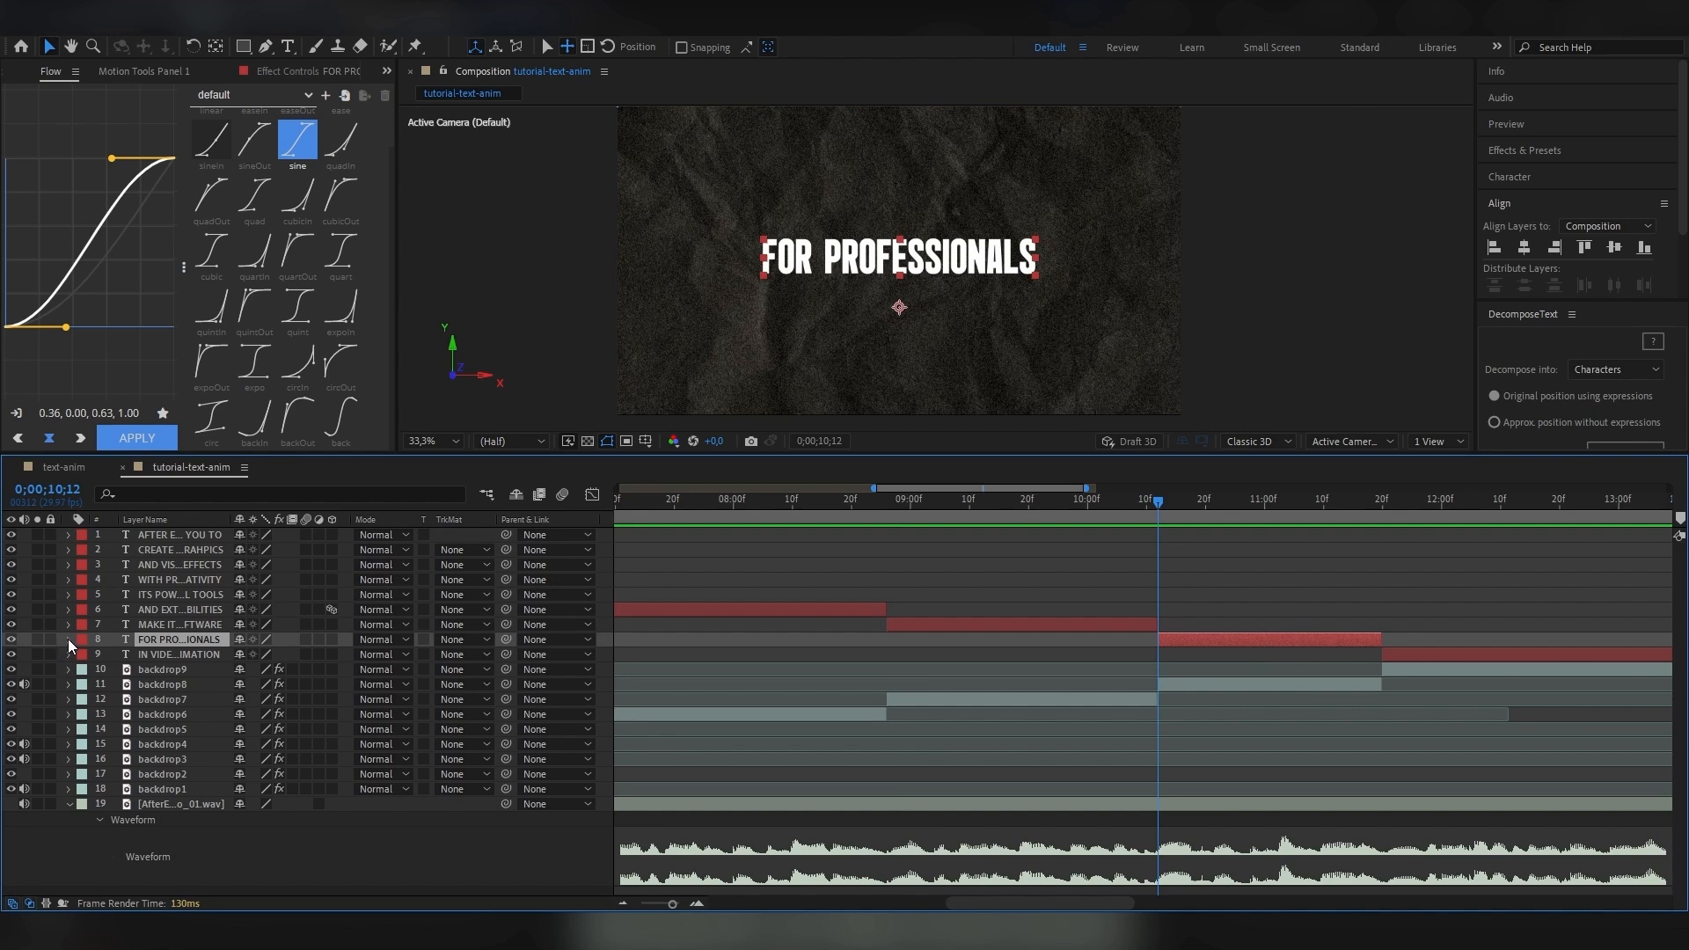
Add a Tracking animator to the FOR PROFESSIONALS layer and try a Tracking Amount of -52.
left_click(68, 640)
left_click(341, 655)
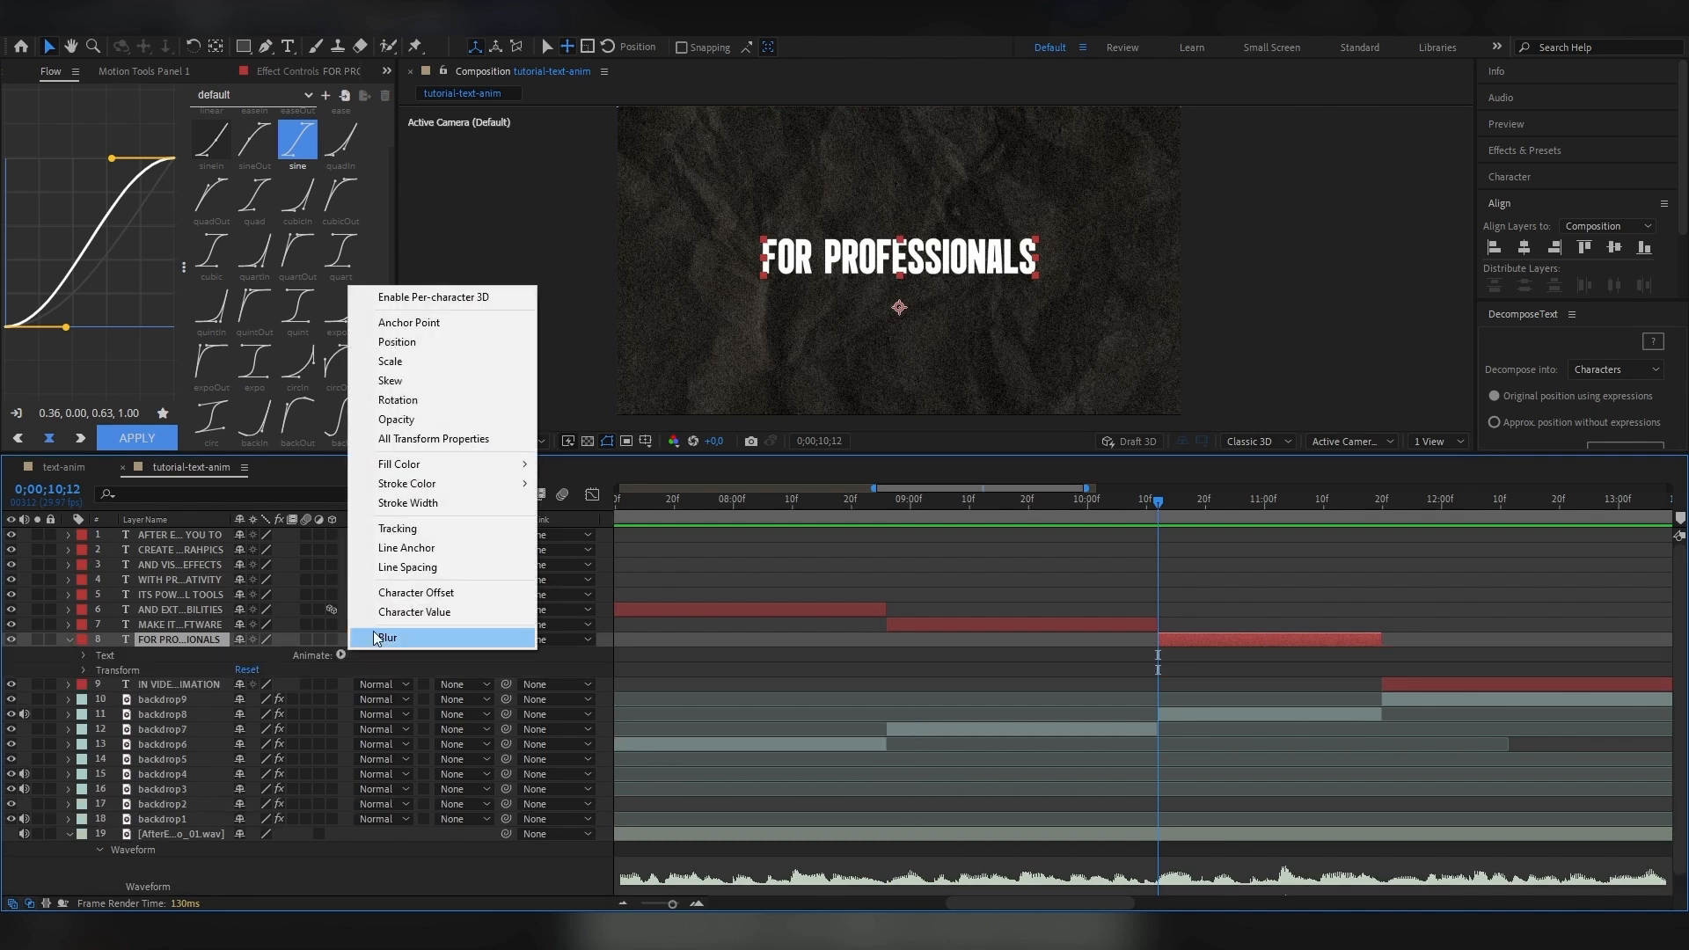
left_click(411, 536)
left_click_drag(244, 760, 287, 745)
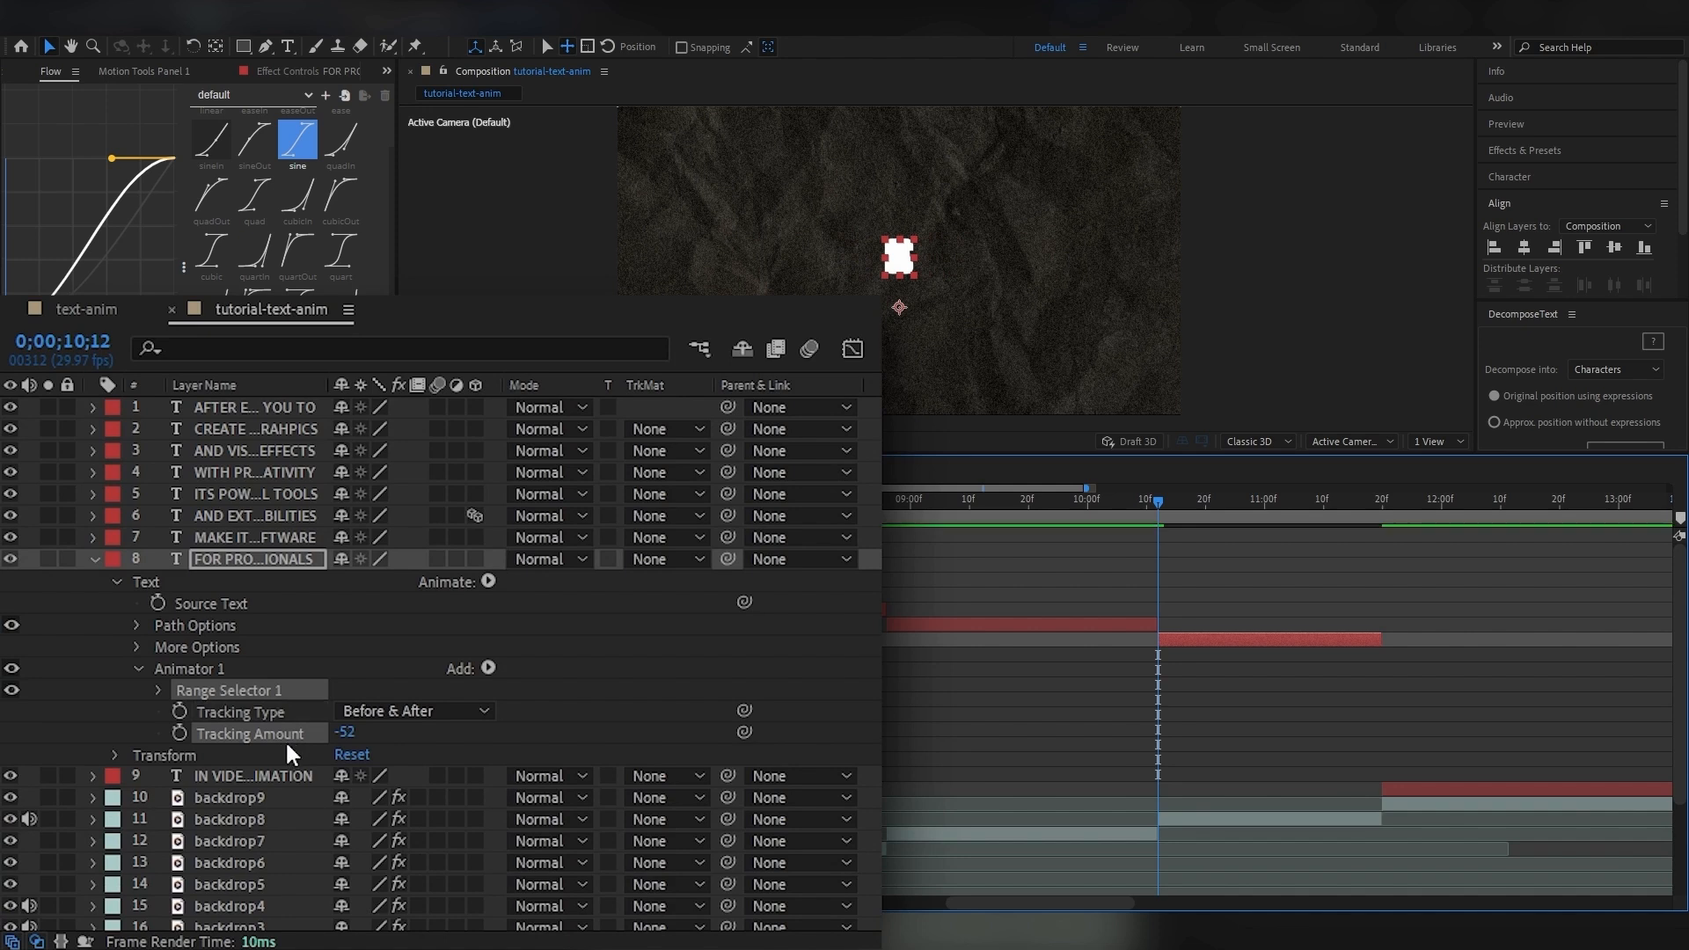
key("ctrl+z")
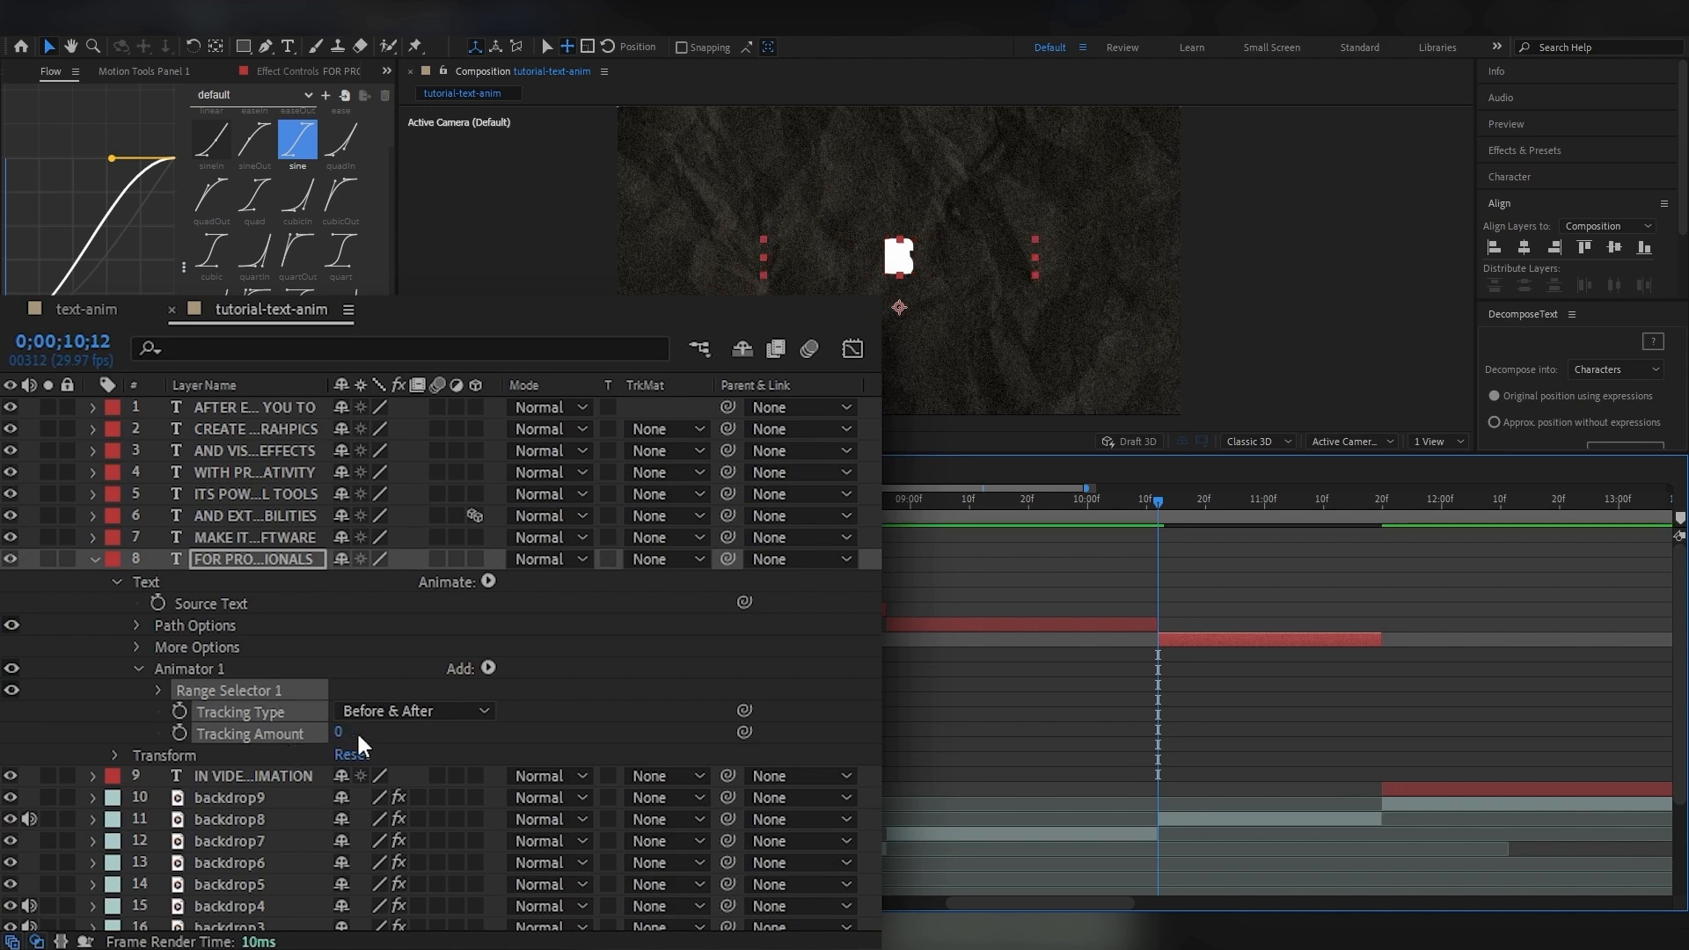
Add a second animator with Opacity at 0% and set the first animator's Tracking Amount to -59.
left_click(307, 585)
left_click(488, 582)
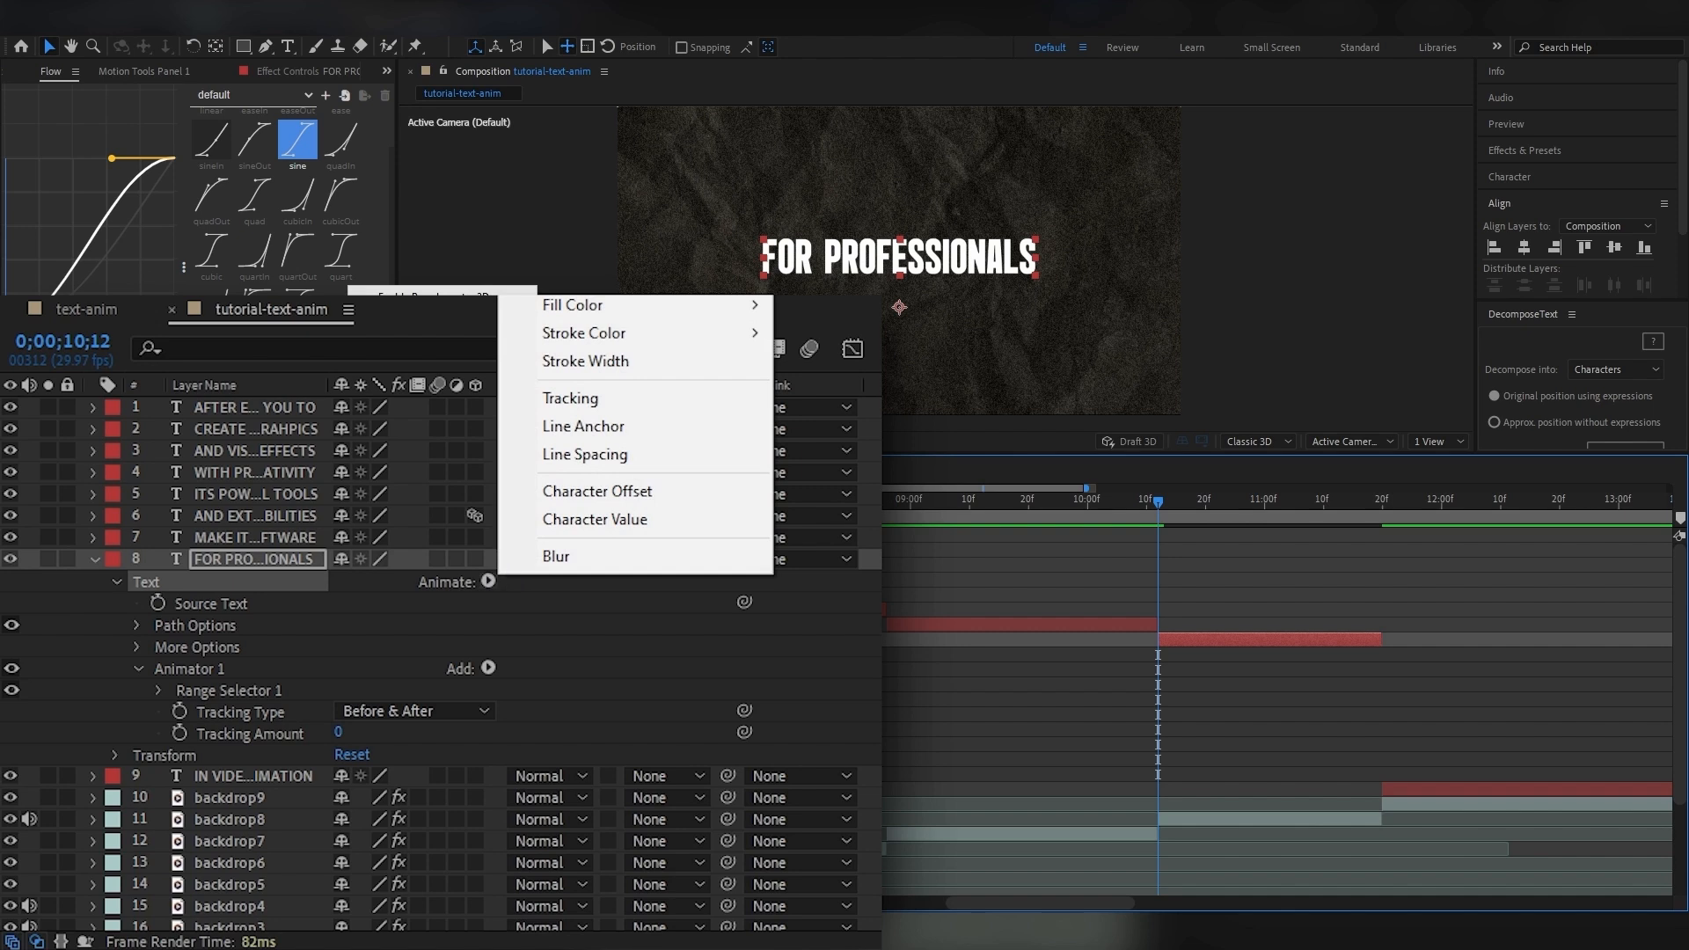
left_click(567, 240)
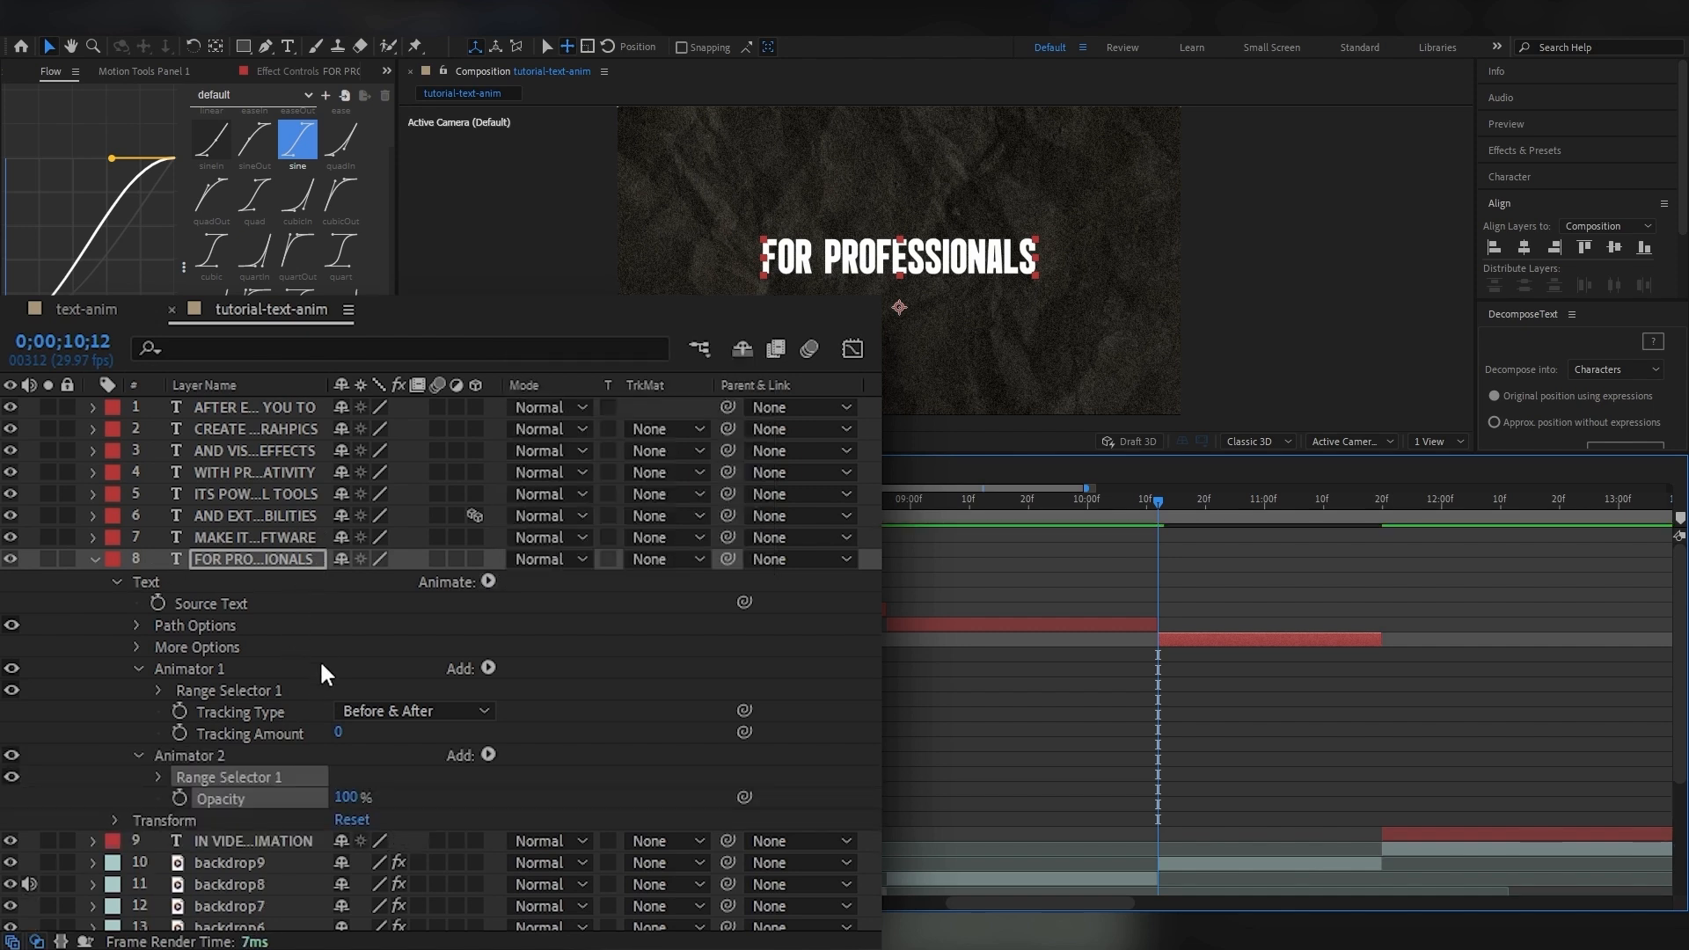
left_click_drag(346, 799, 164, 783)
left_click(159, 776)
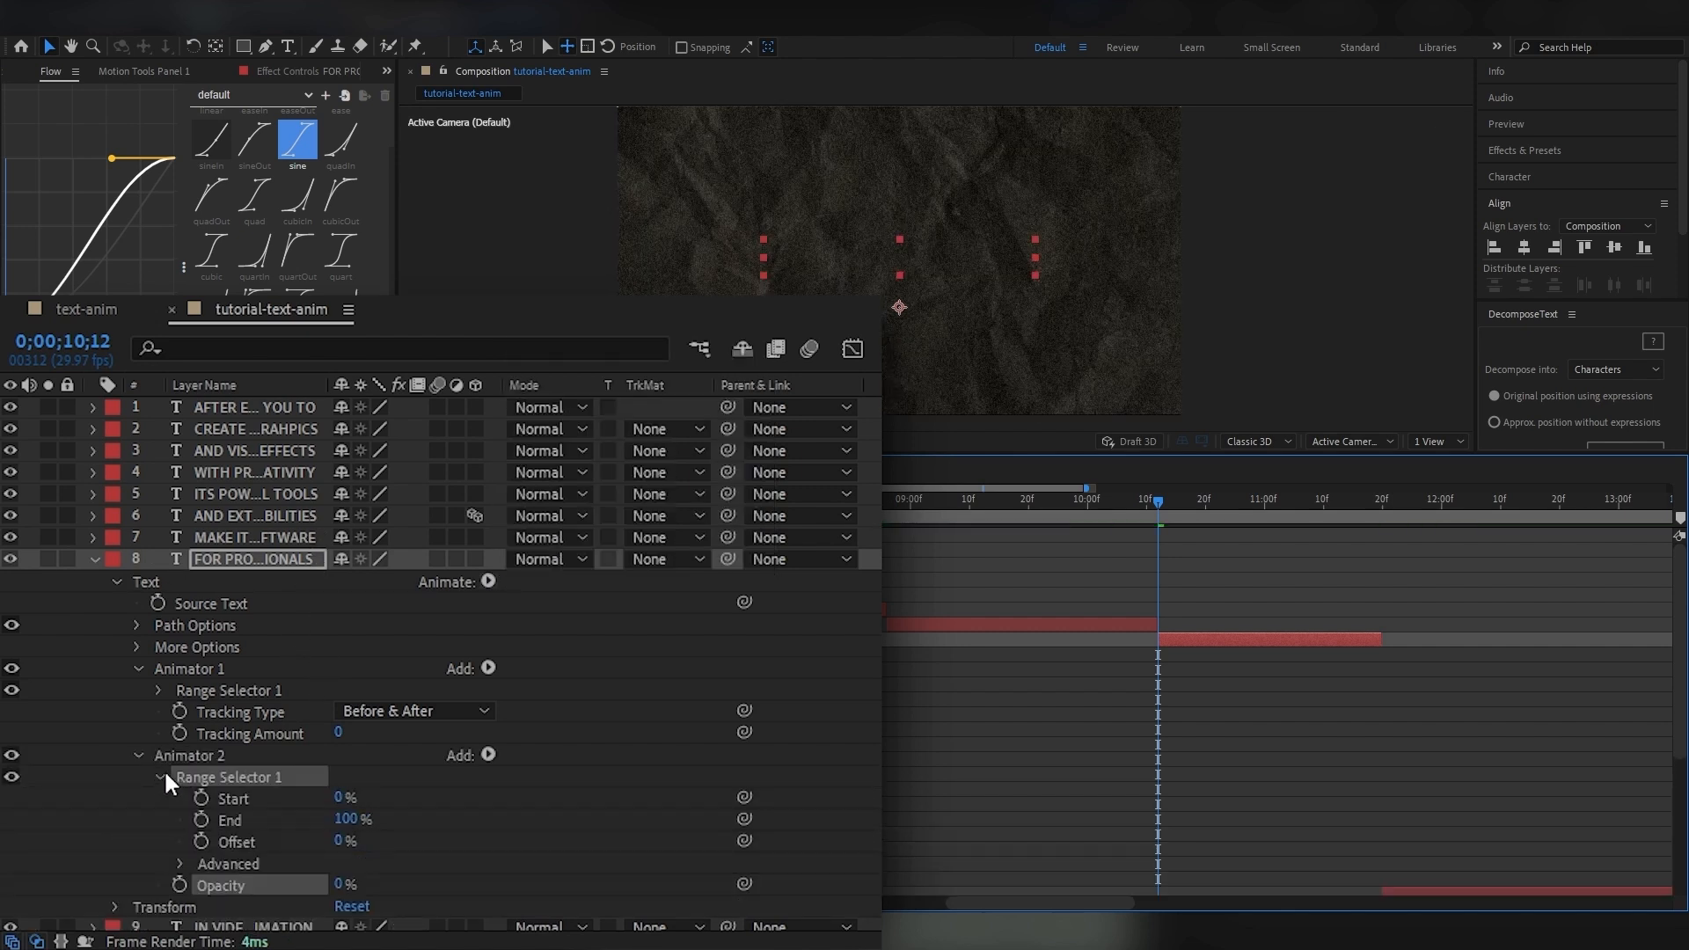
left_click_drag(336, 737, 287, 741)
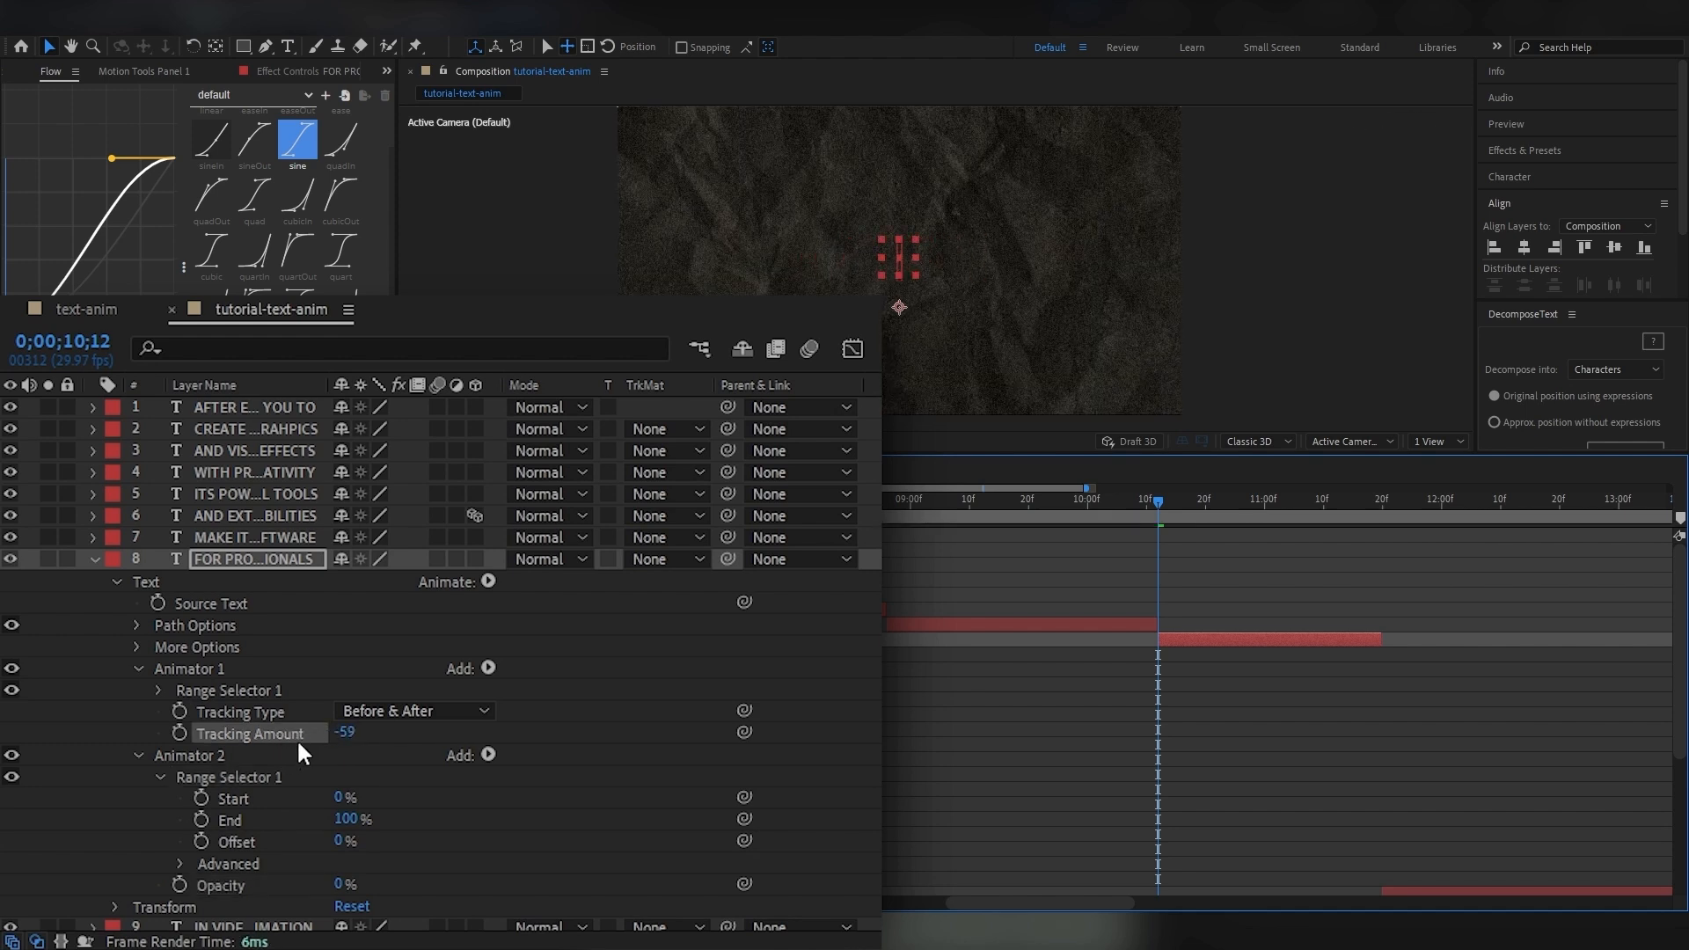
Keyframe both animators' Start from 0% at 0;00;10;12 to 100% at 0;00;11;10.
left_click(159, 690)
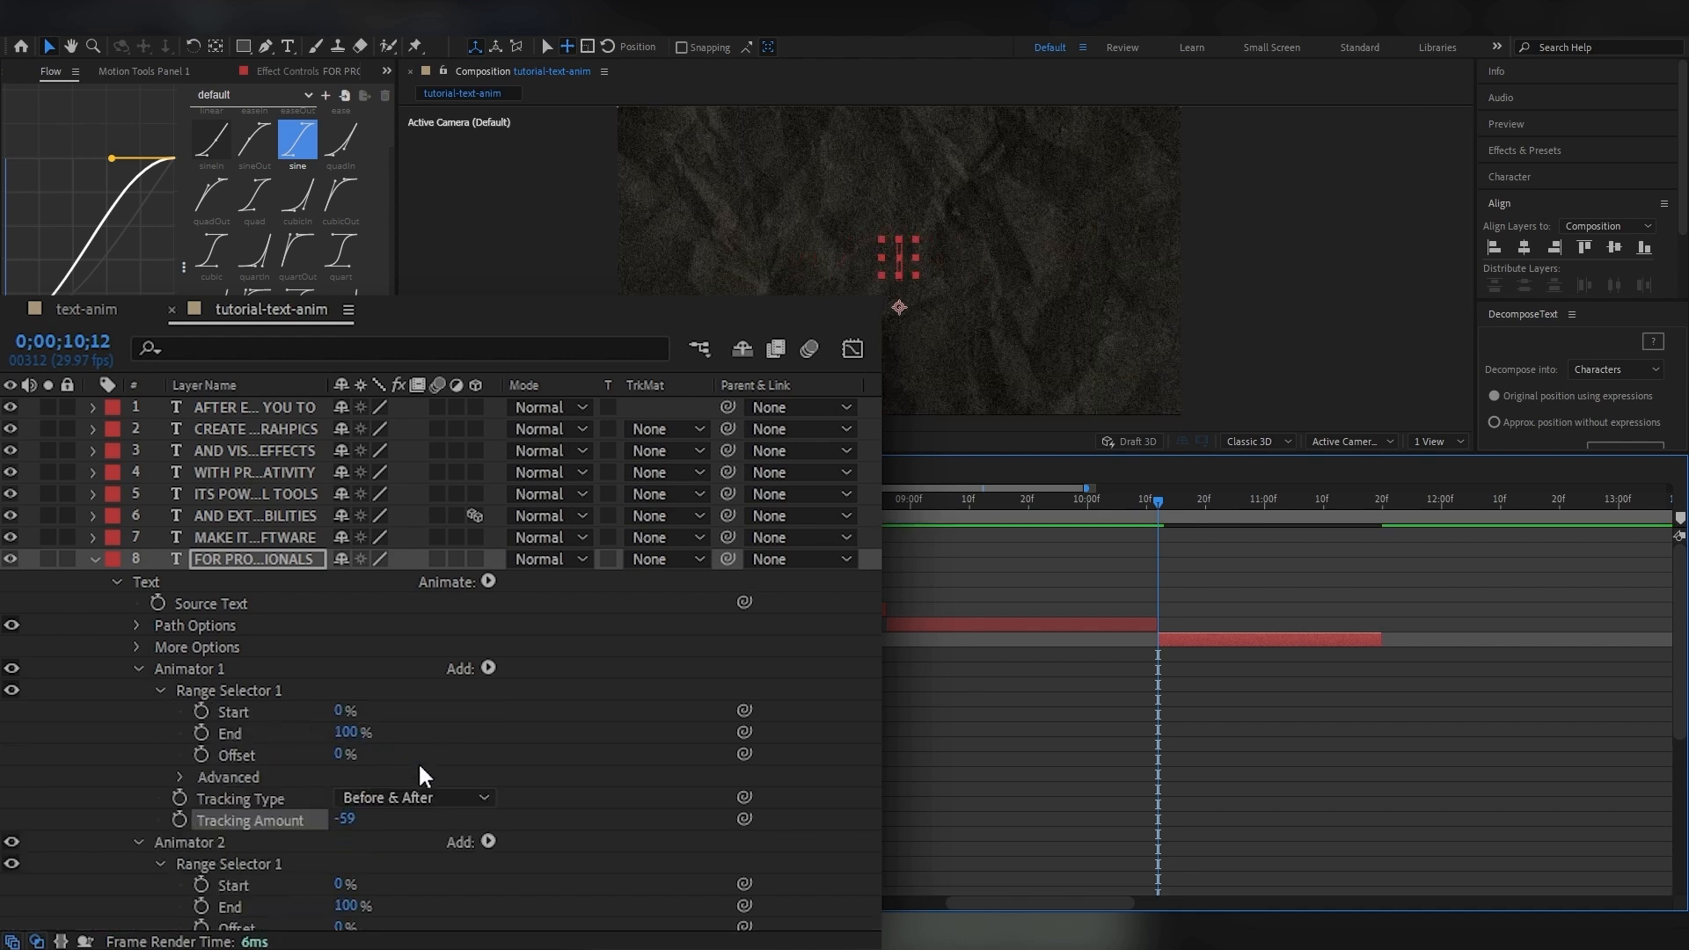
scroll(420, 767, "down", 3)
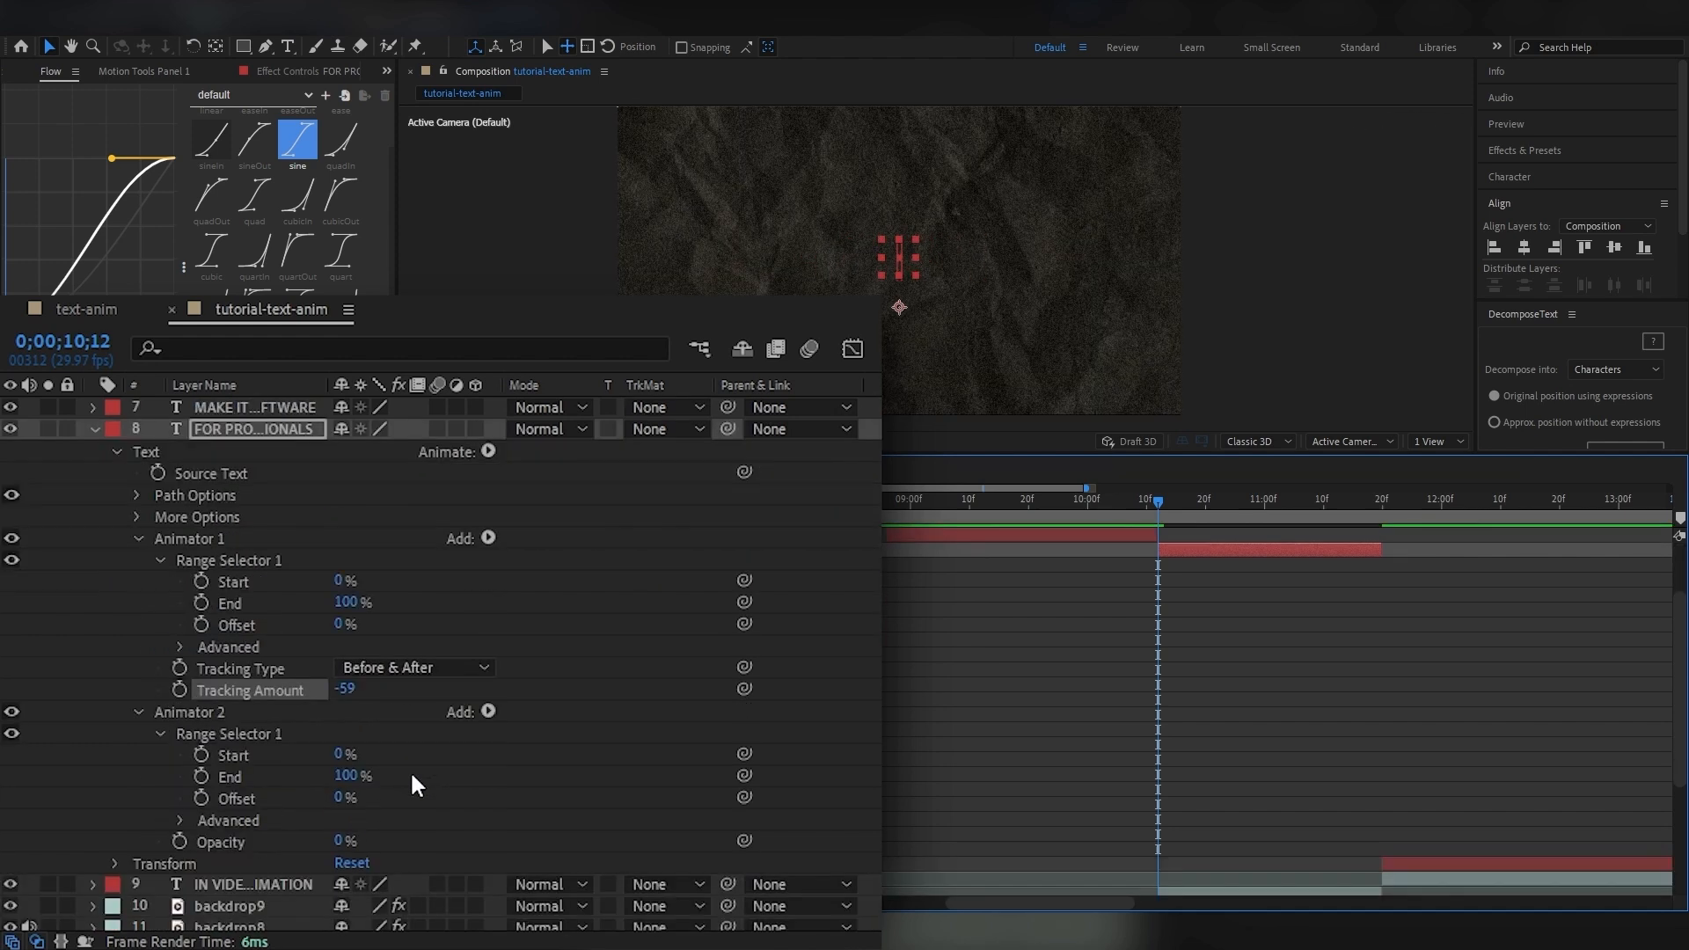
left_click(201, 755)
left_click(201, 580)
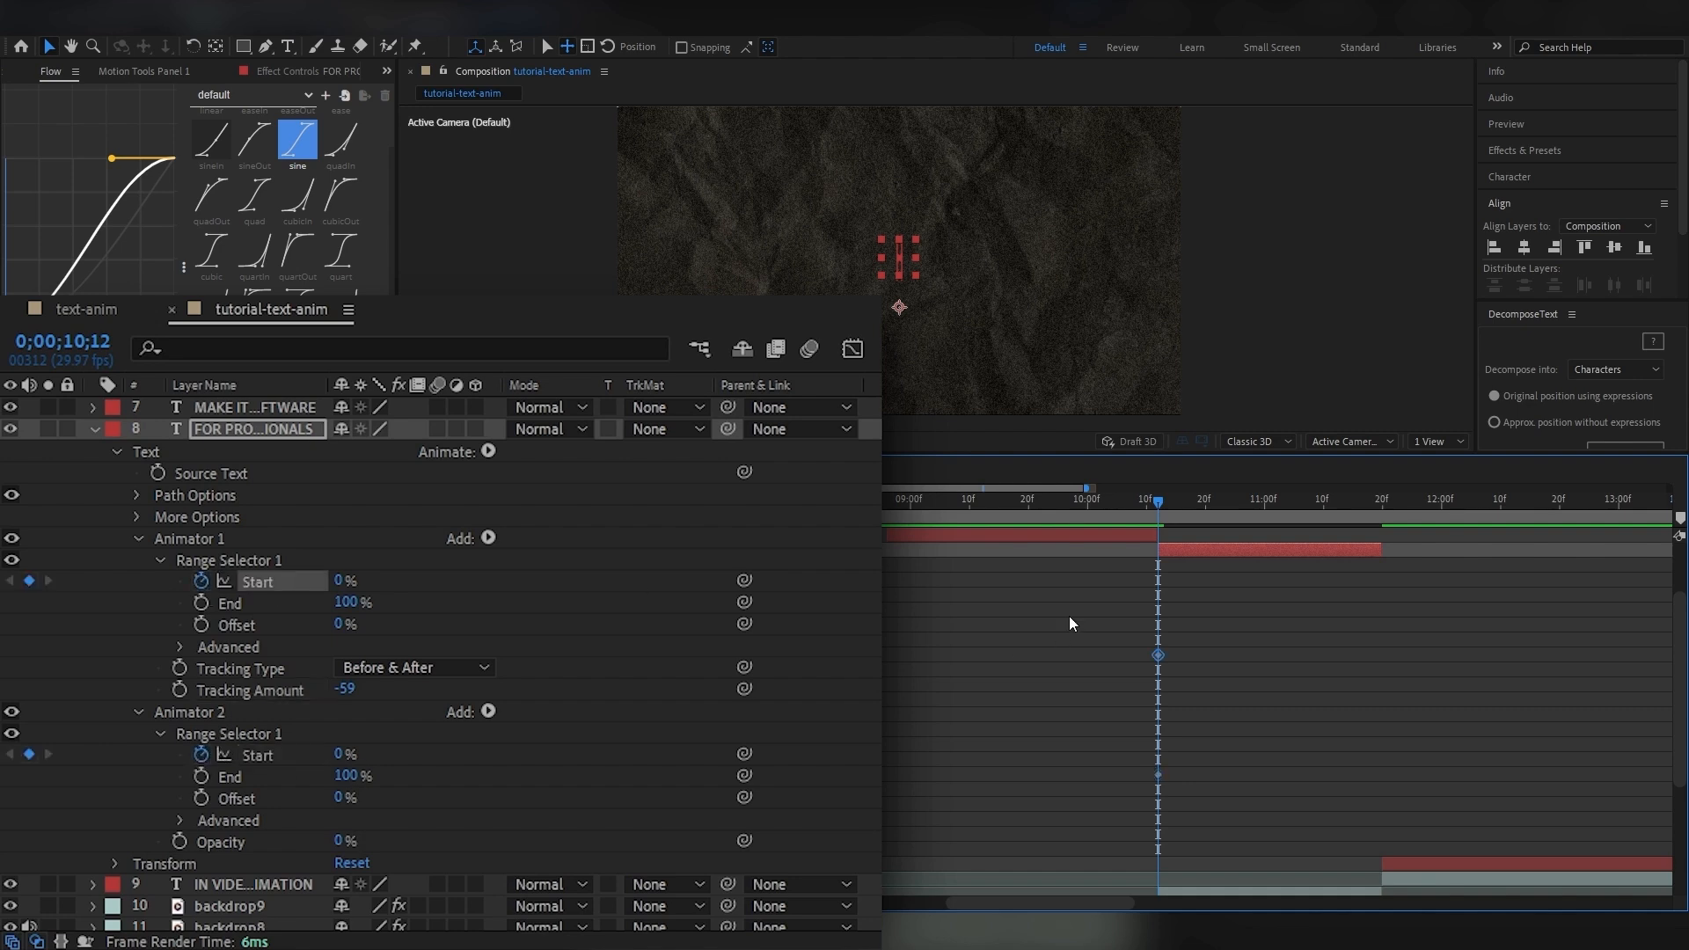
left_click(1322, 508)
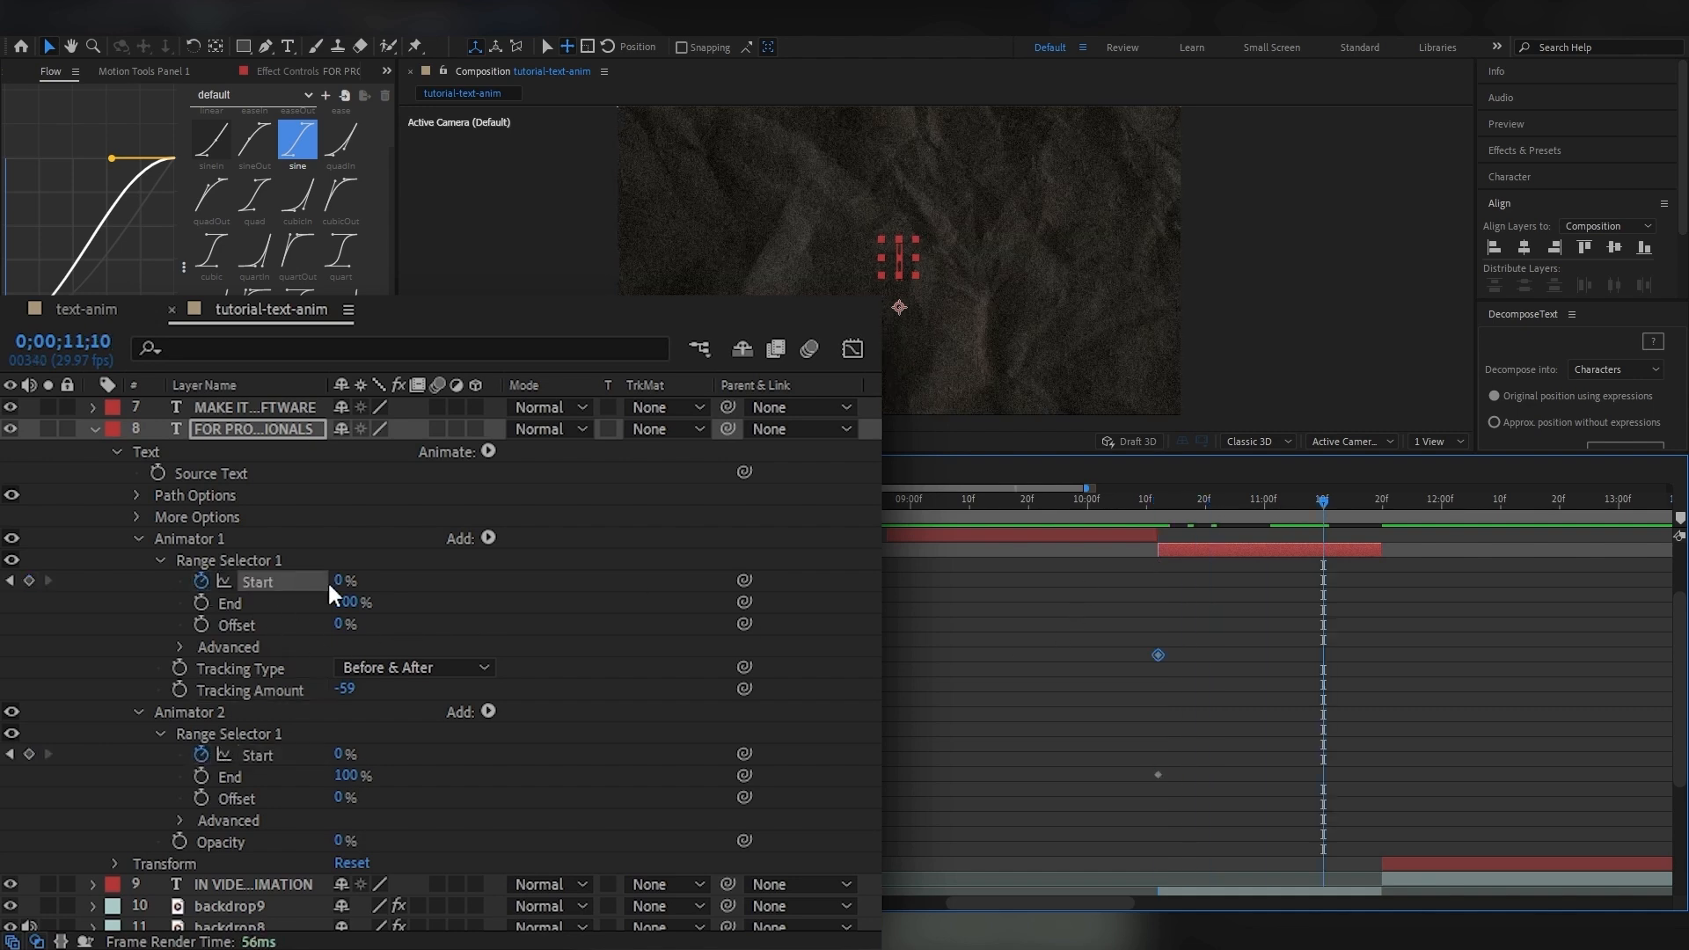
left_click_drag(340, 578, 510, 581)
left_click_drag(341, 754, 560, 756)
Show only the keyframed properties of the FOR PROFESSIONALS layer and preview its reveal from 0;00;10;12.
left_click_drag(1180, 498, 1157, 501)
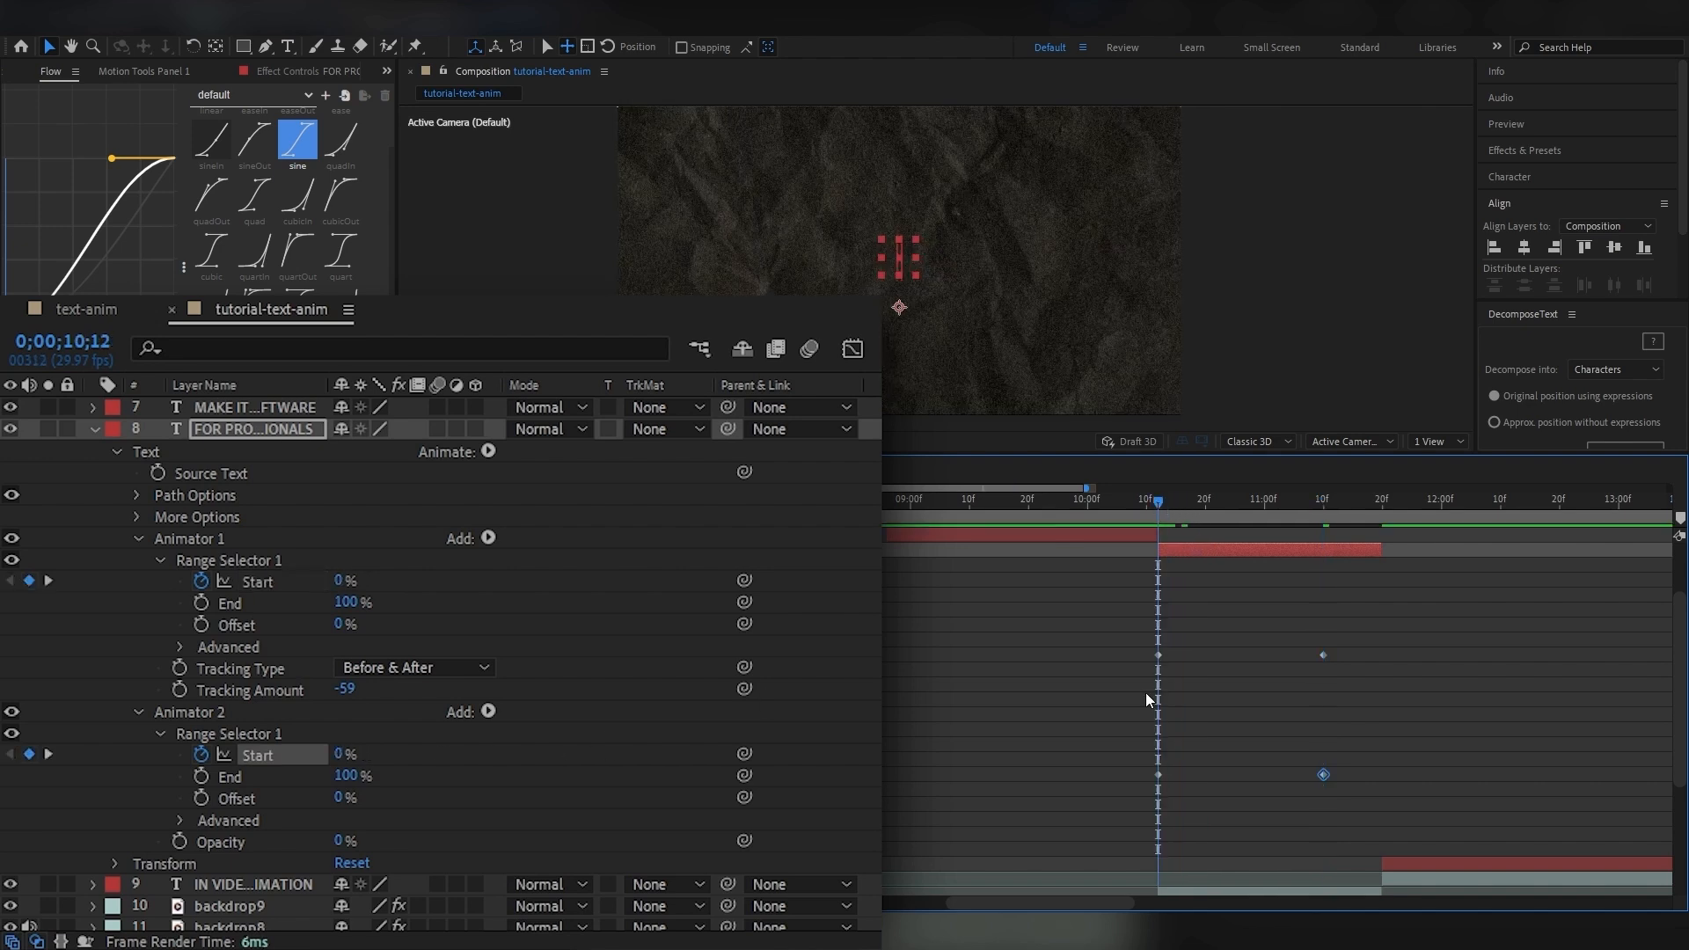
key("u")
left_click(1364, 646)
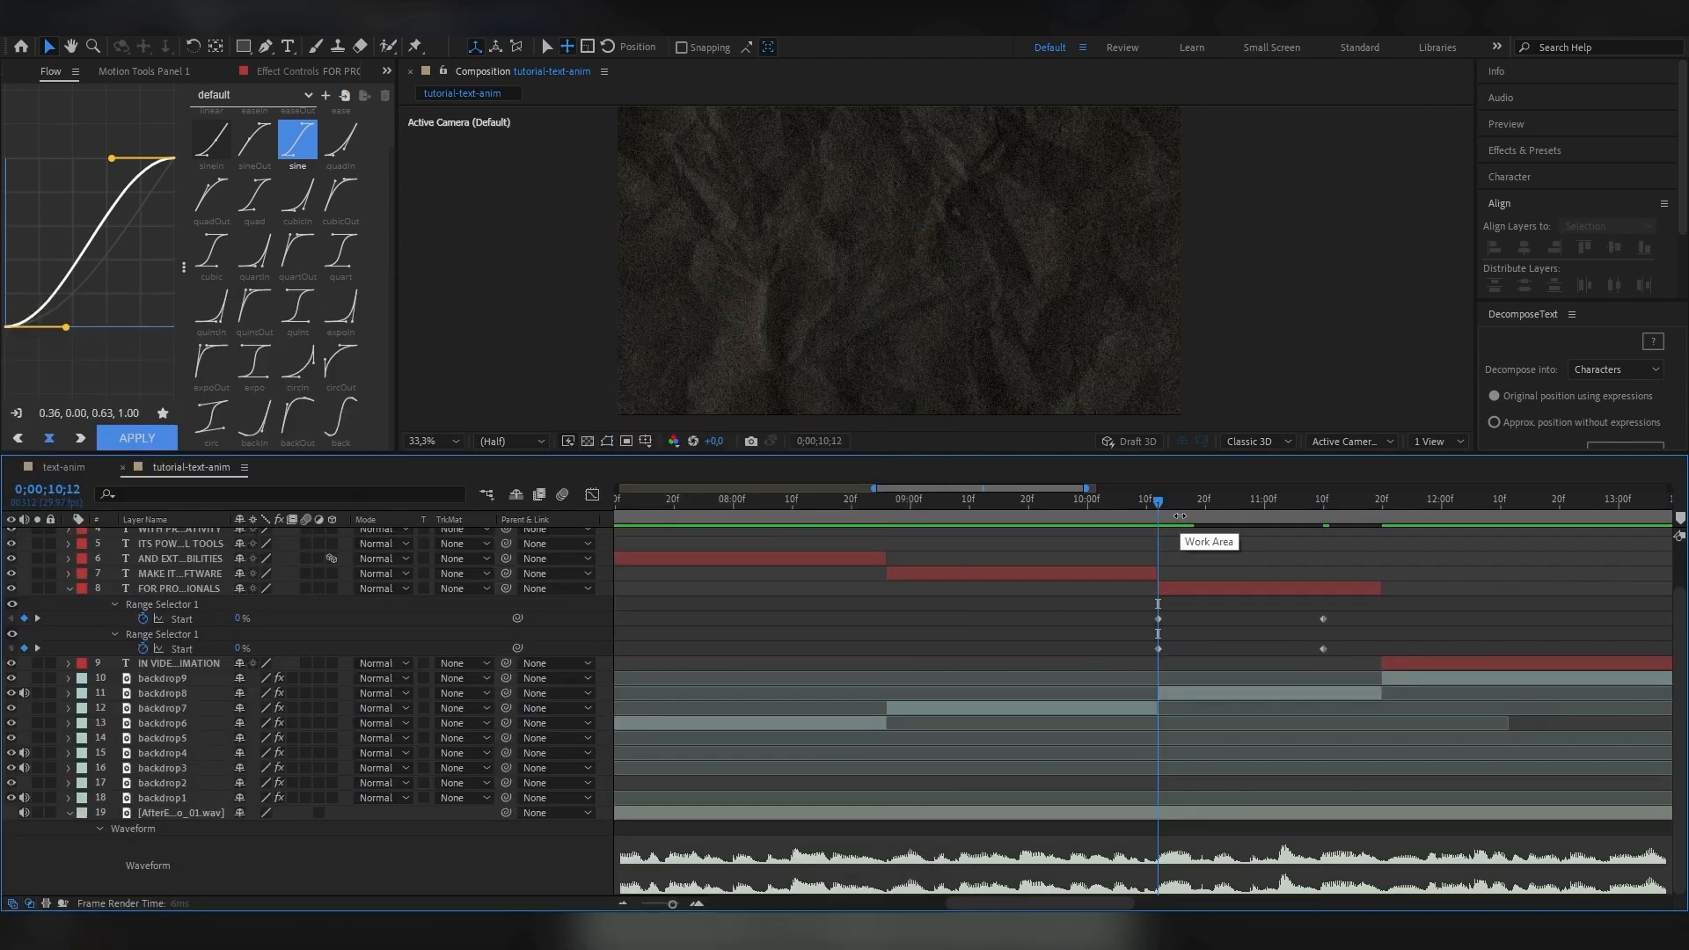
key("space")
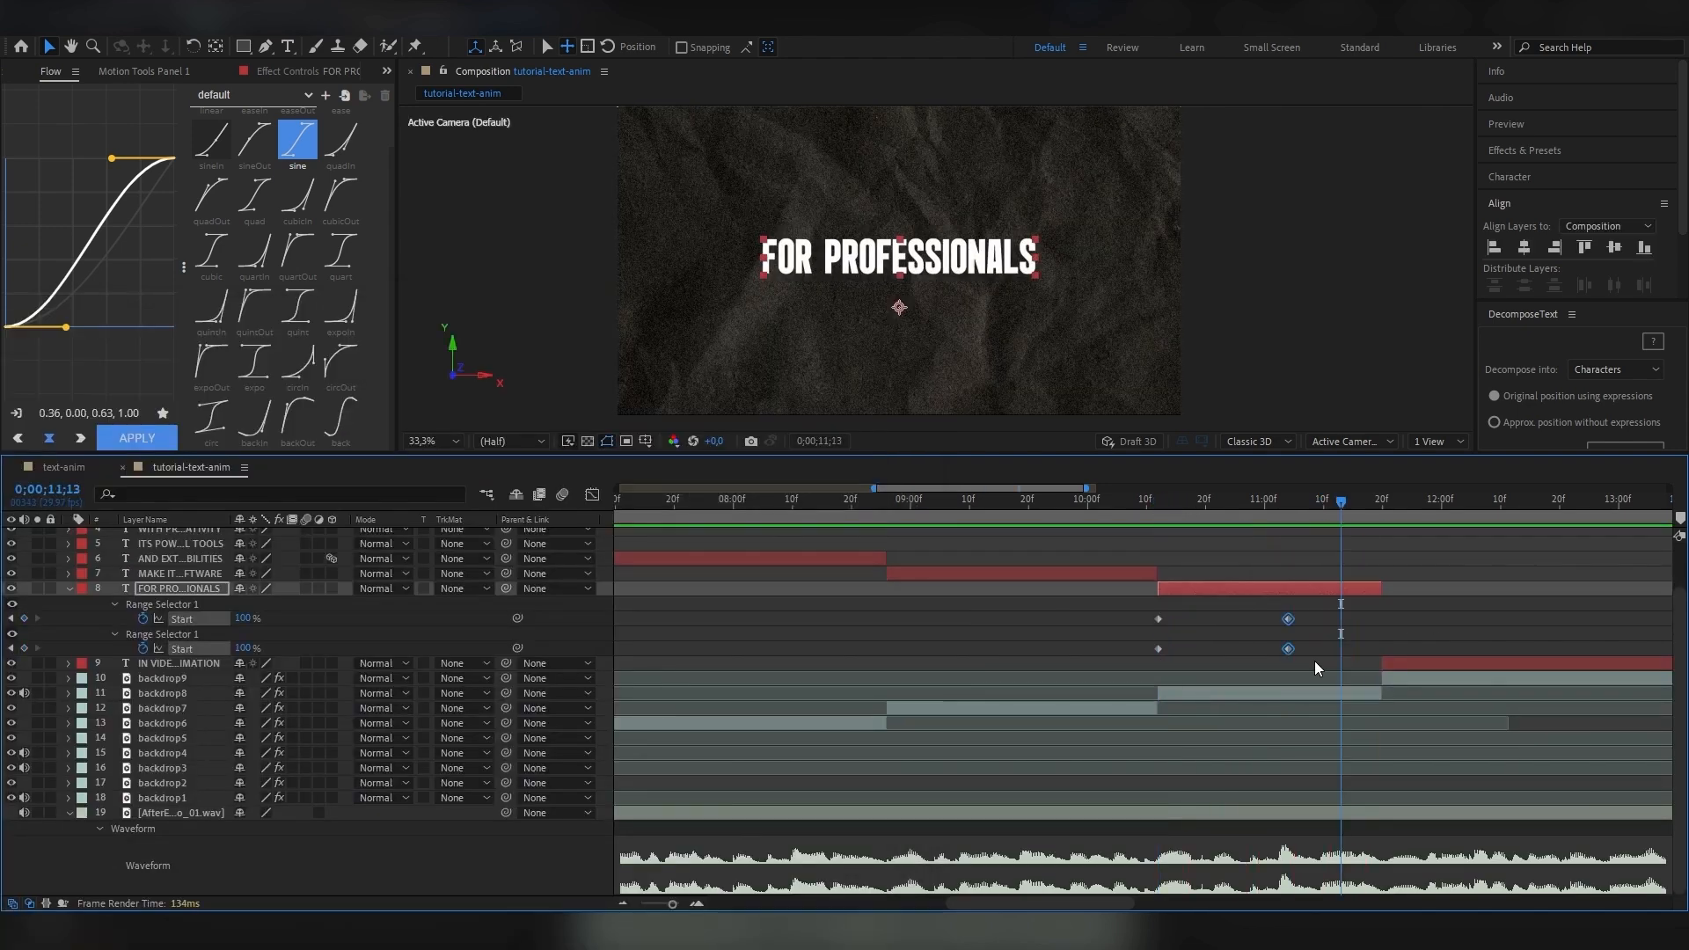
Apply the expo easing to both animators' Start keyframes and preview the result from 0;00;10;12.
left_click_drag(1316, 661, 1122, 605)
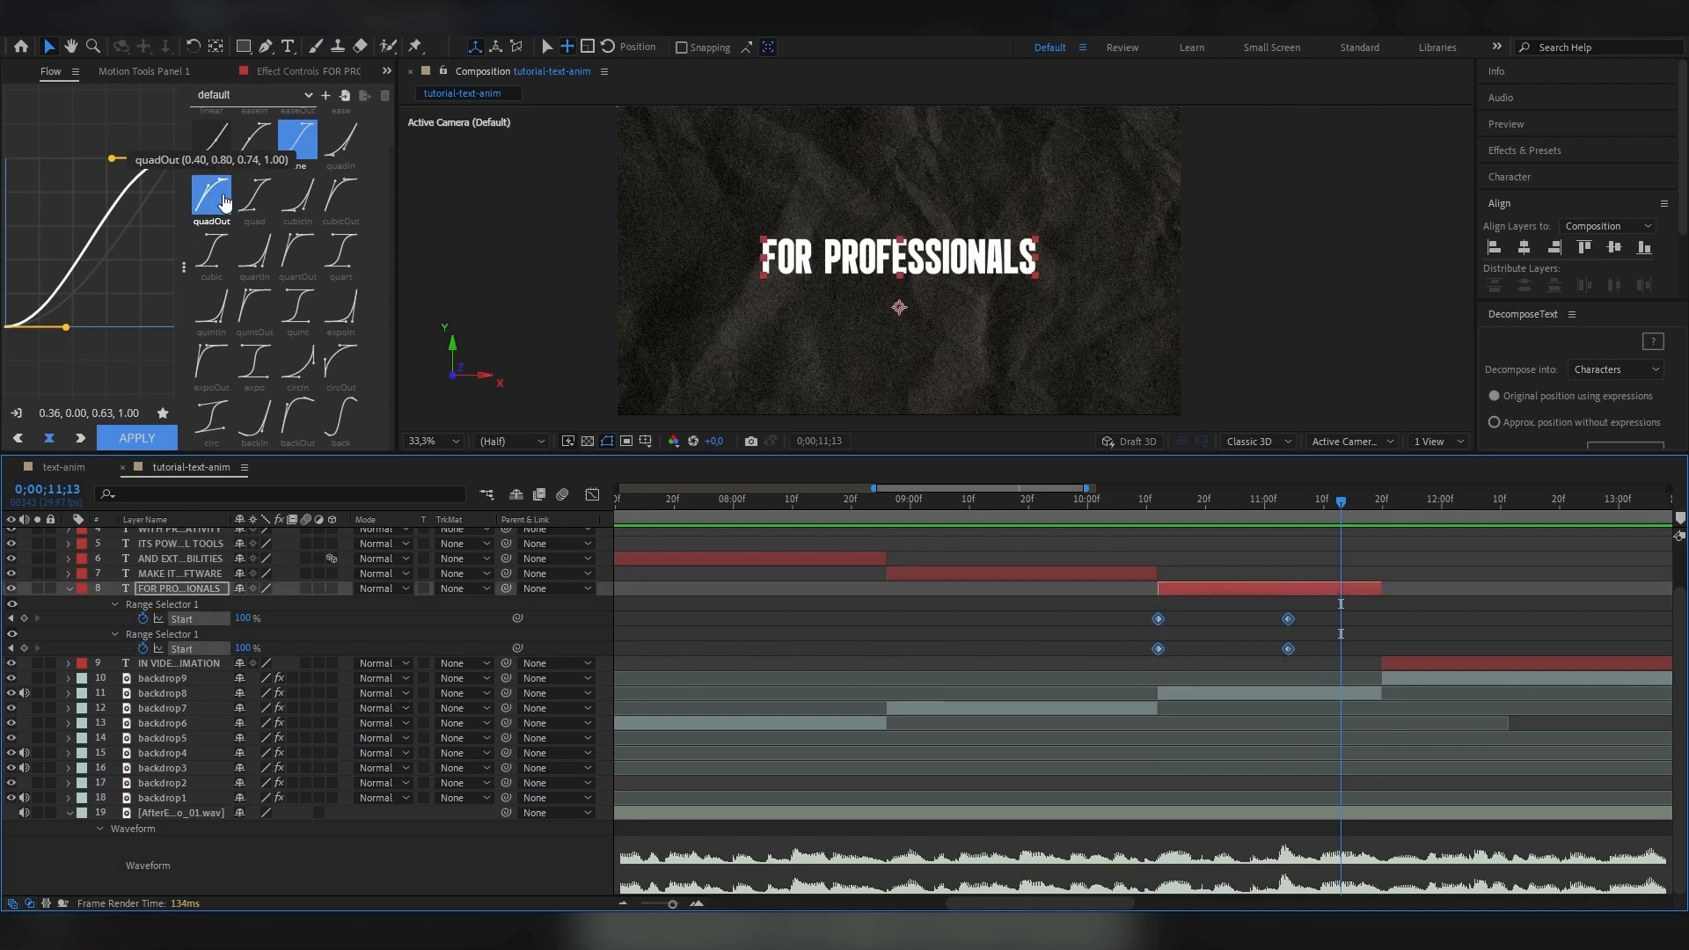
left_click(254, 363)
left_click(133, 431)
left_click(1158, 501)
key("space")
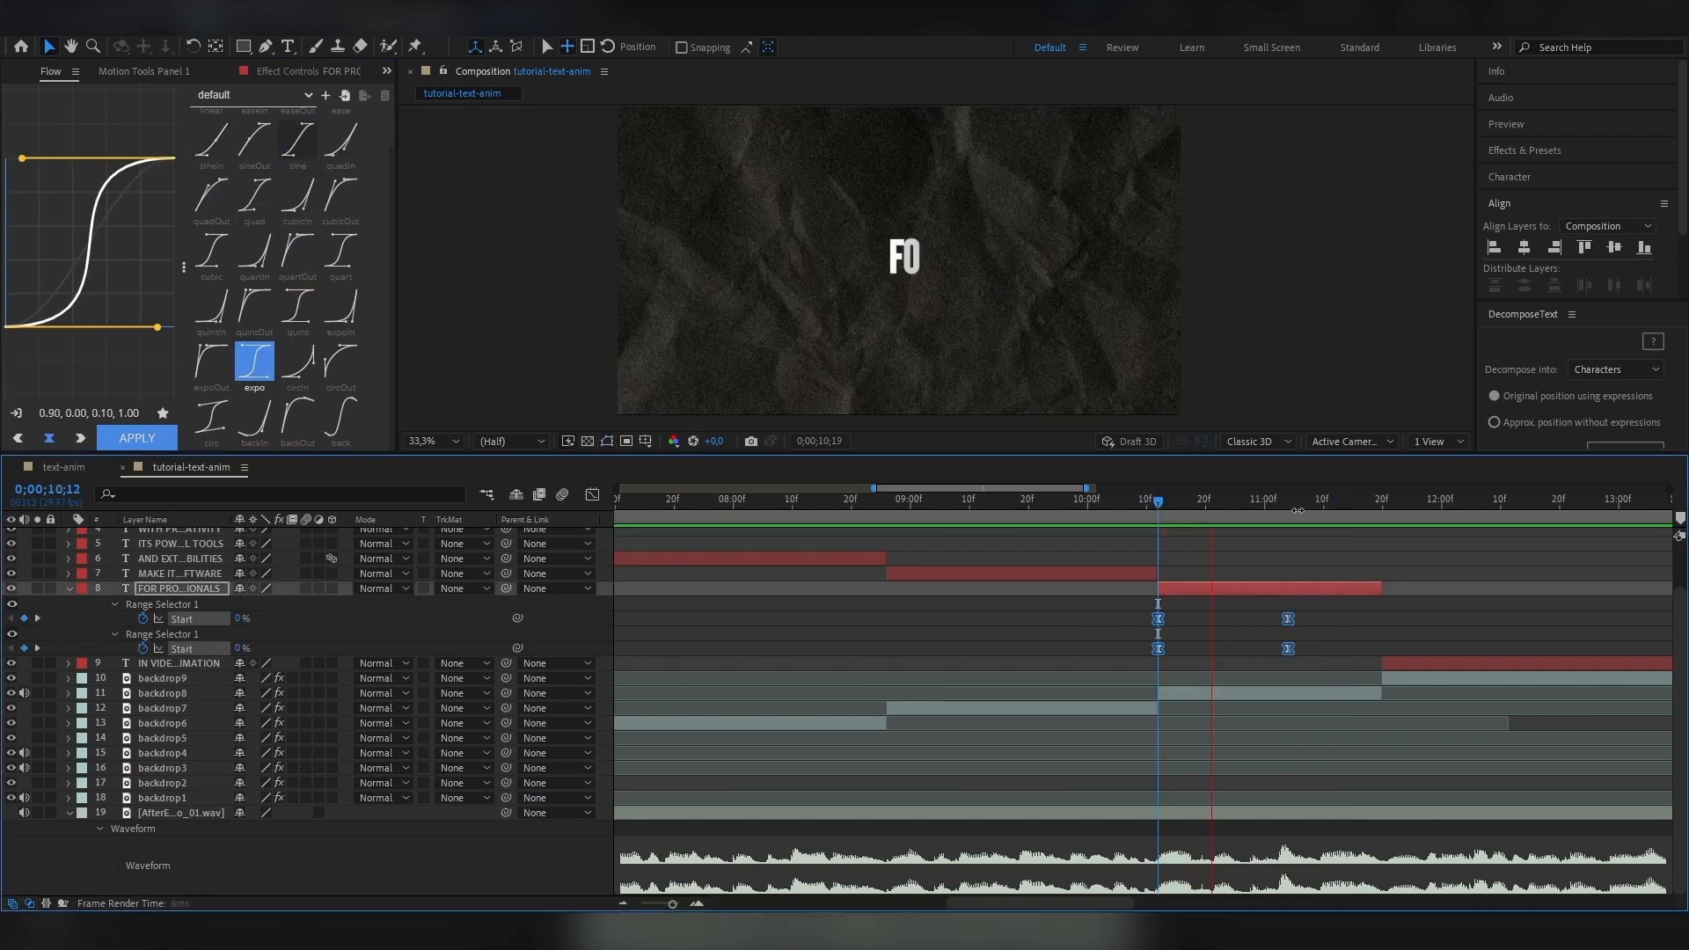
left_click(1158, 503)
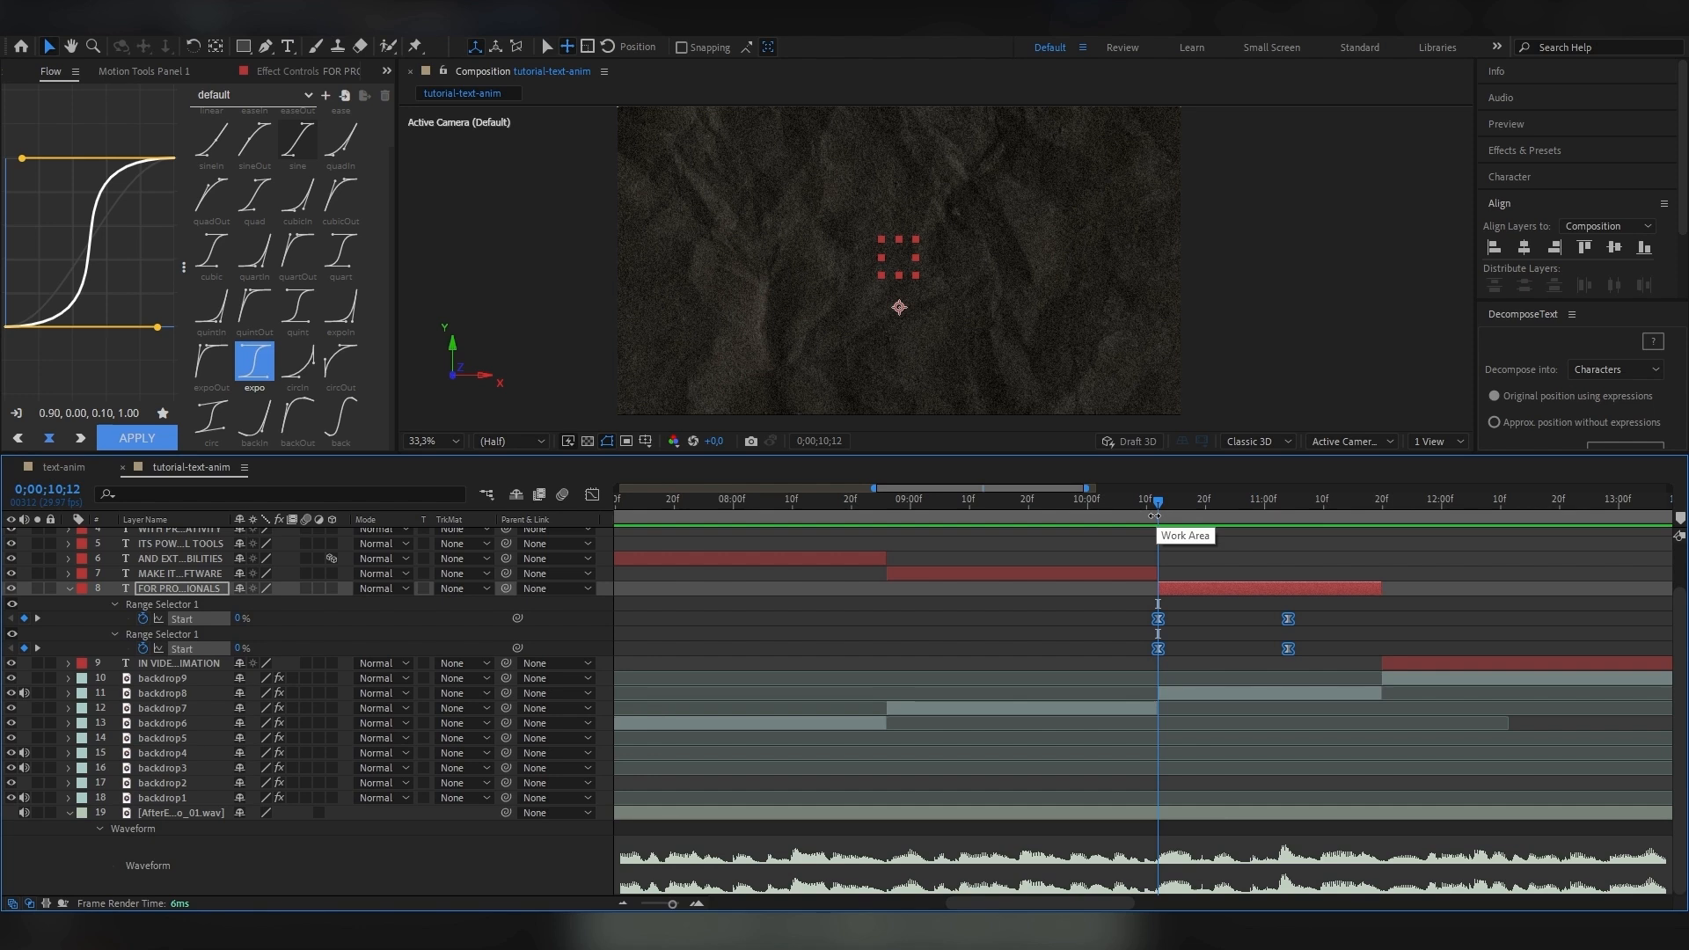
key("space")
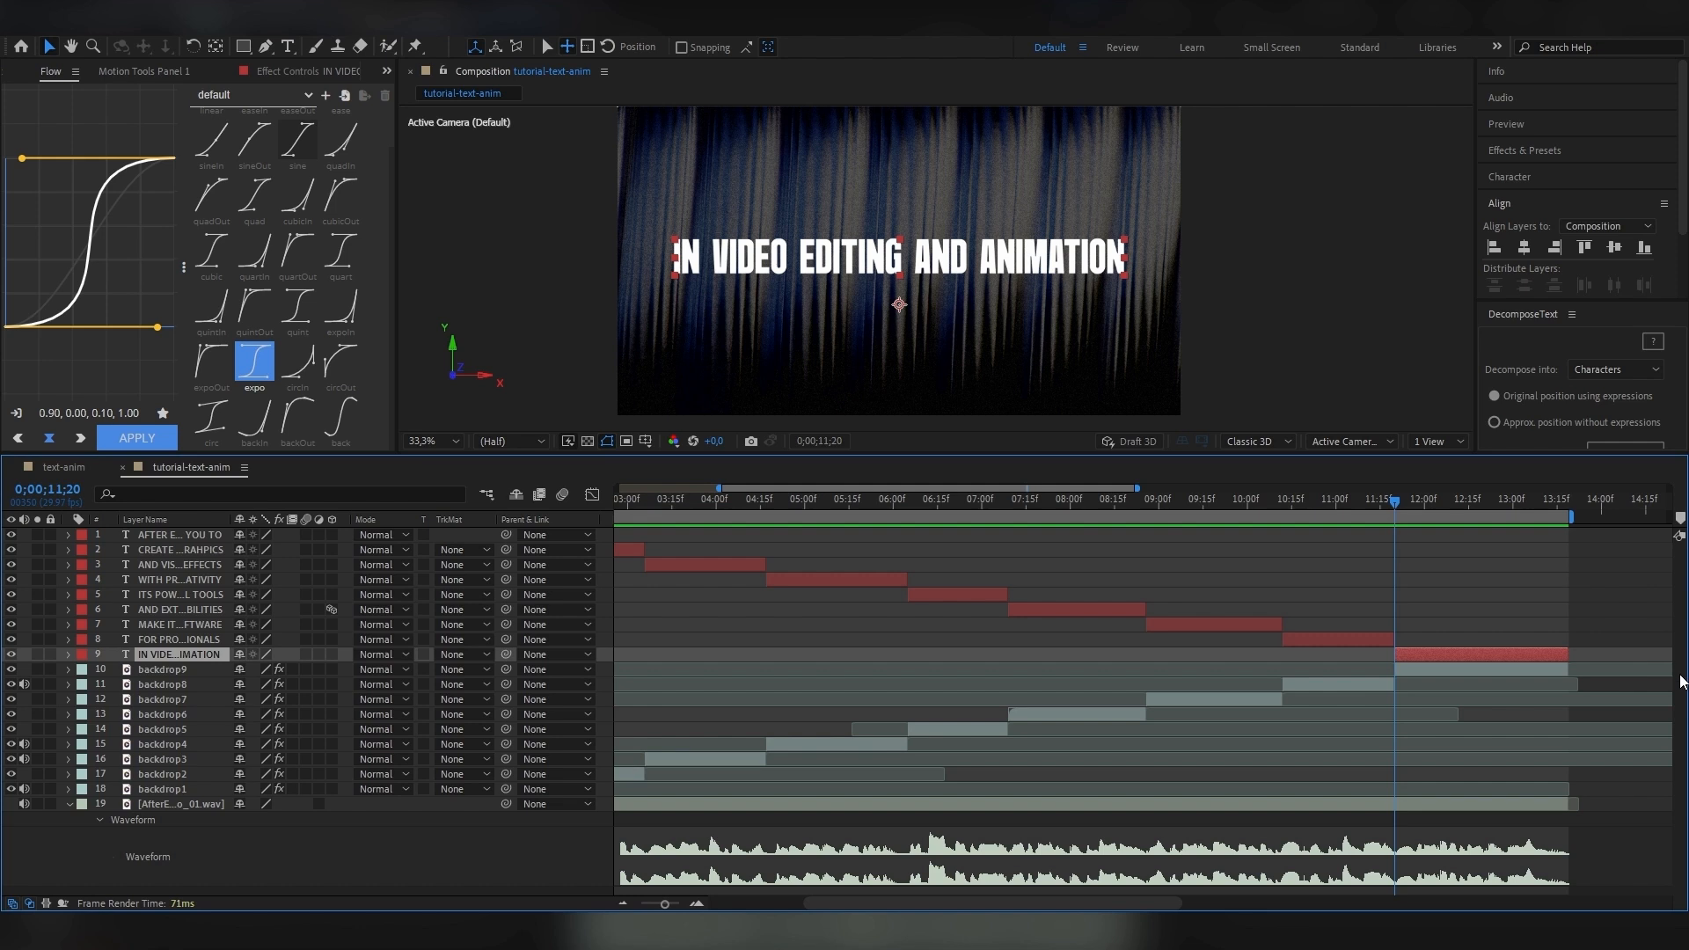
Add separate Opacity and Position text animators and a new layer-sized mask to the IN VIDEO EDITING AND ANIMATION layer.
left_click(67, 654)
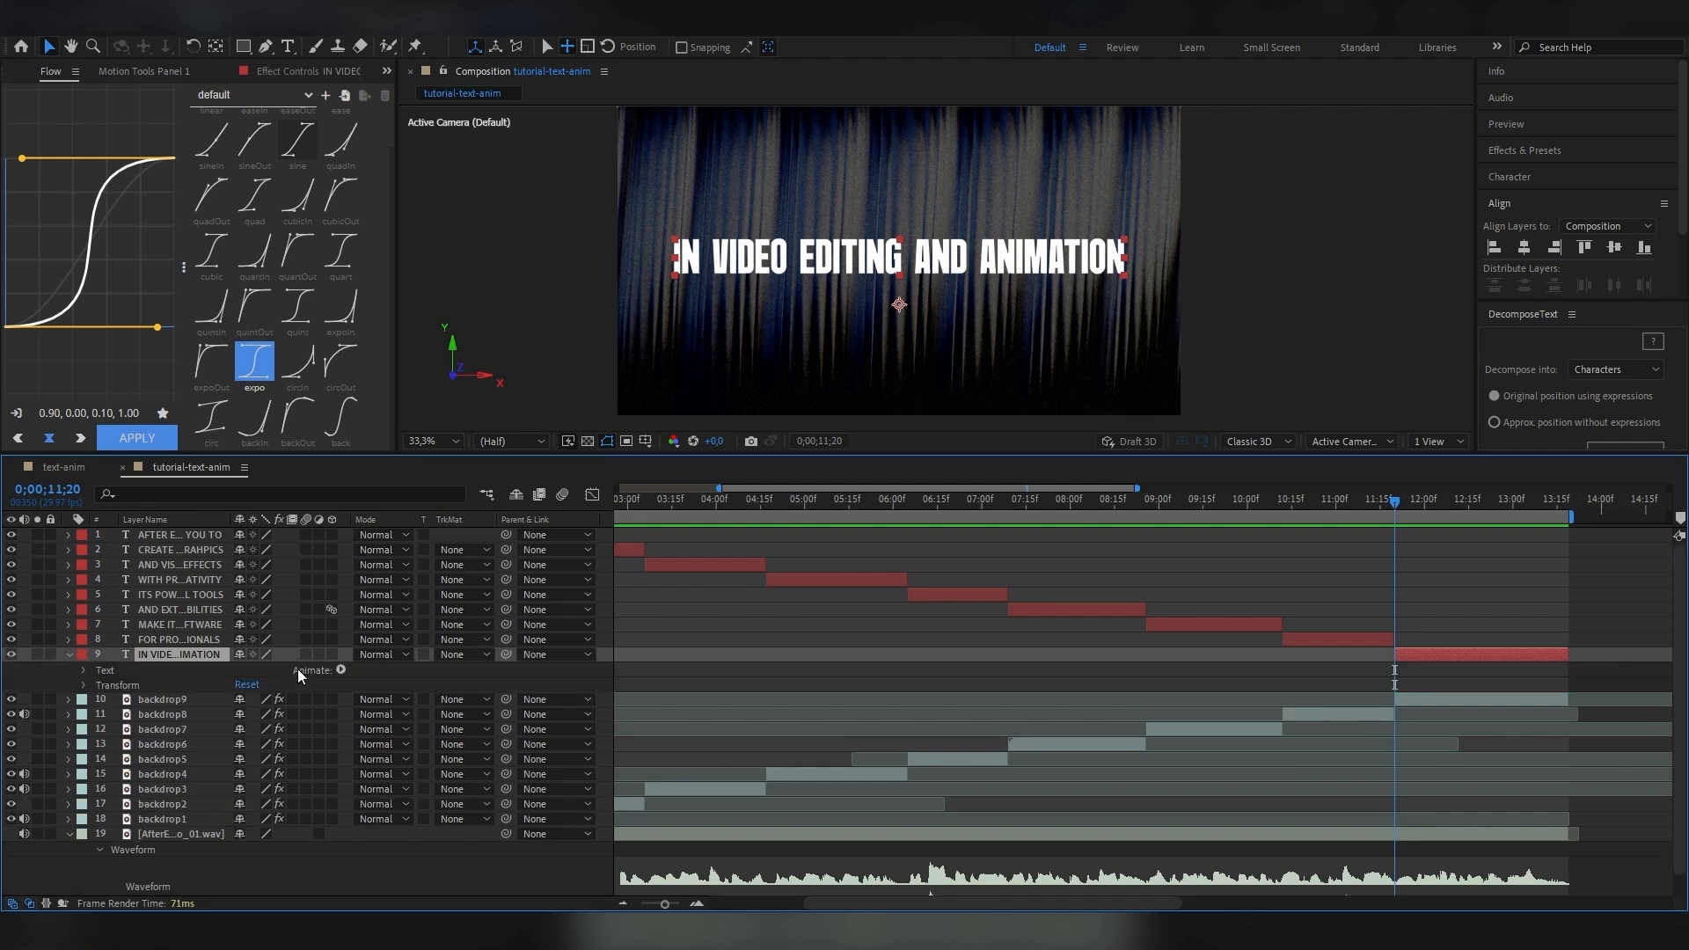
left_click(341, 670)
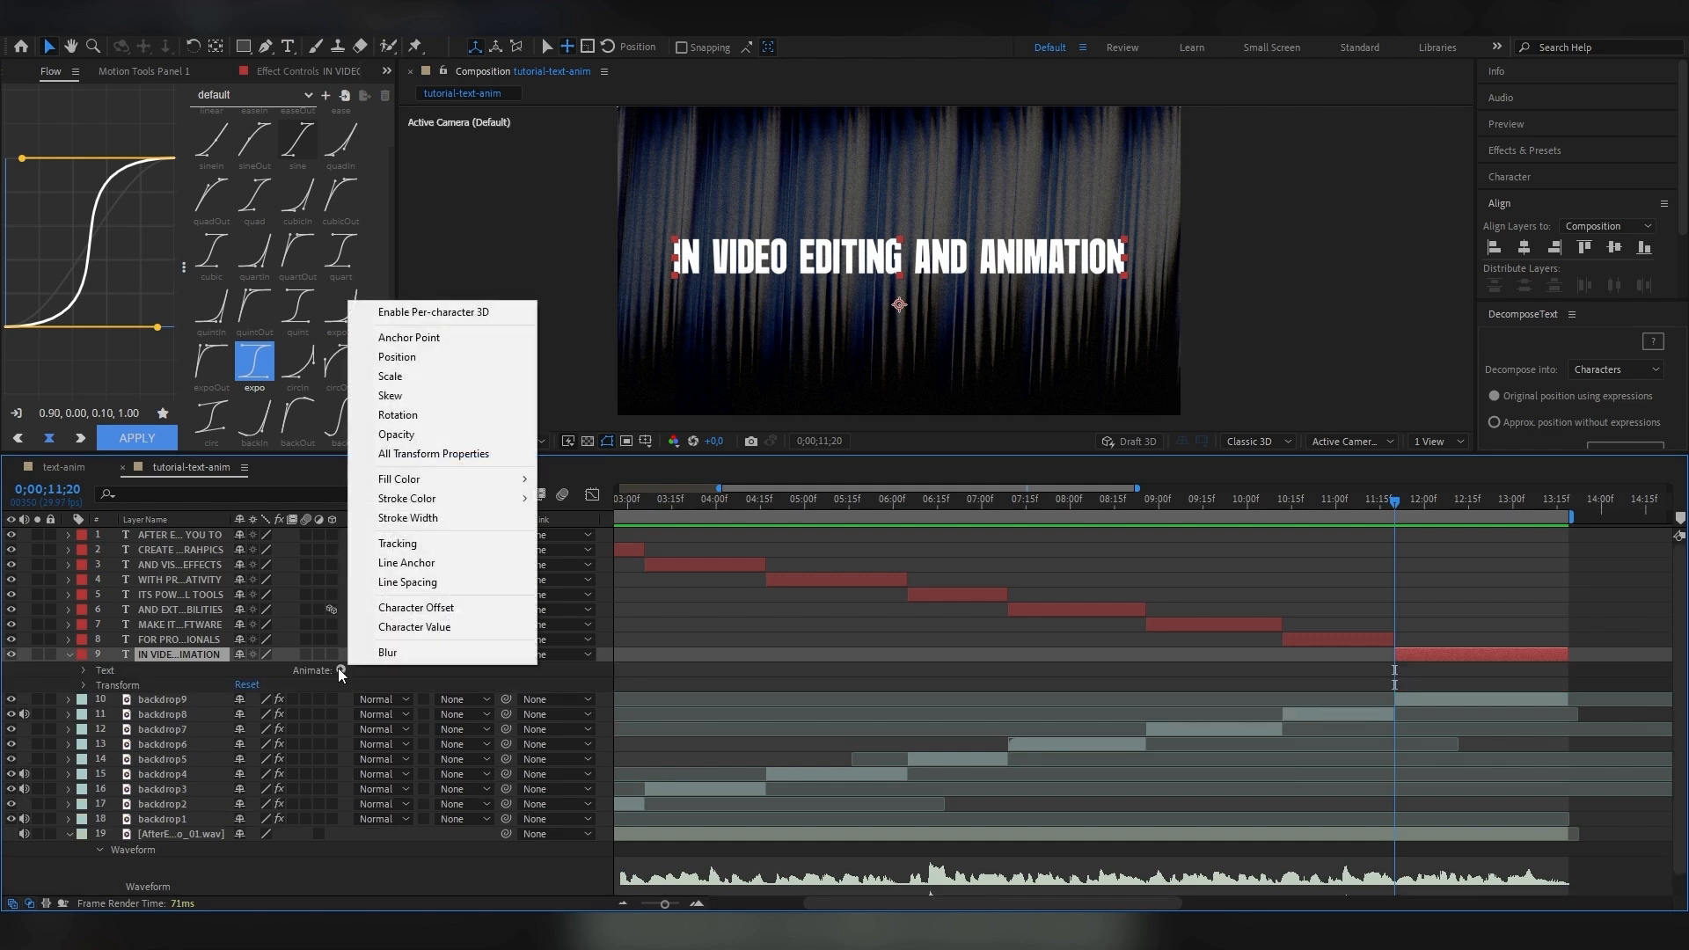
left_click(395, 435)
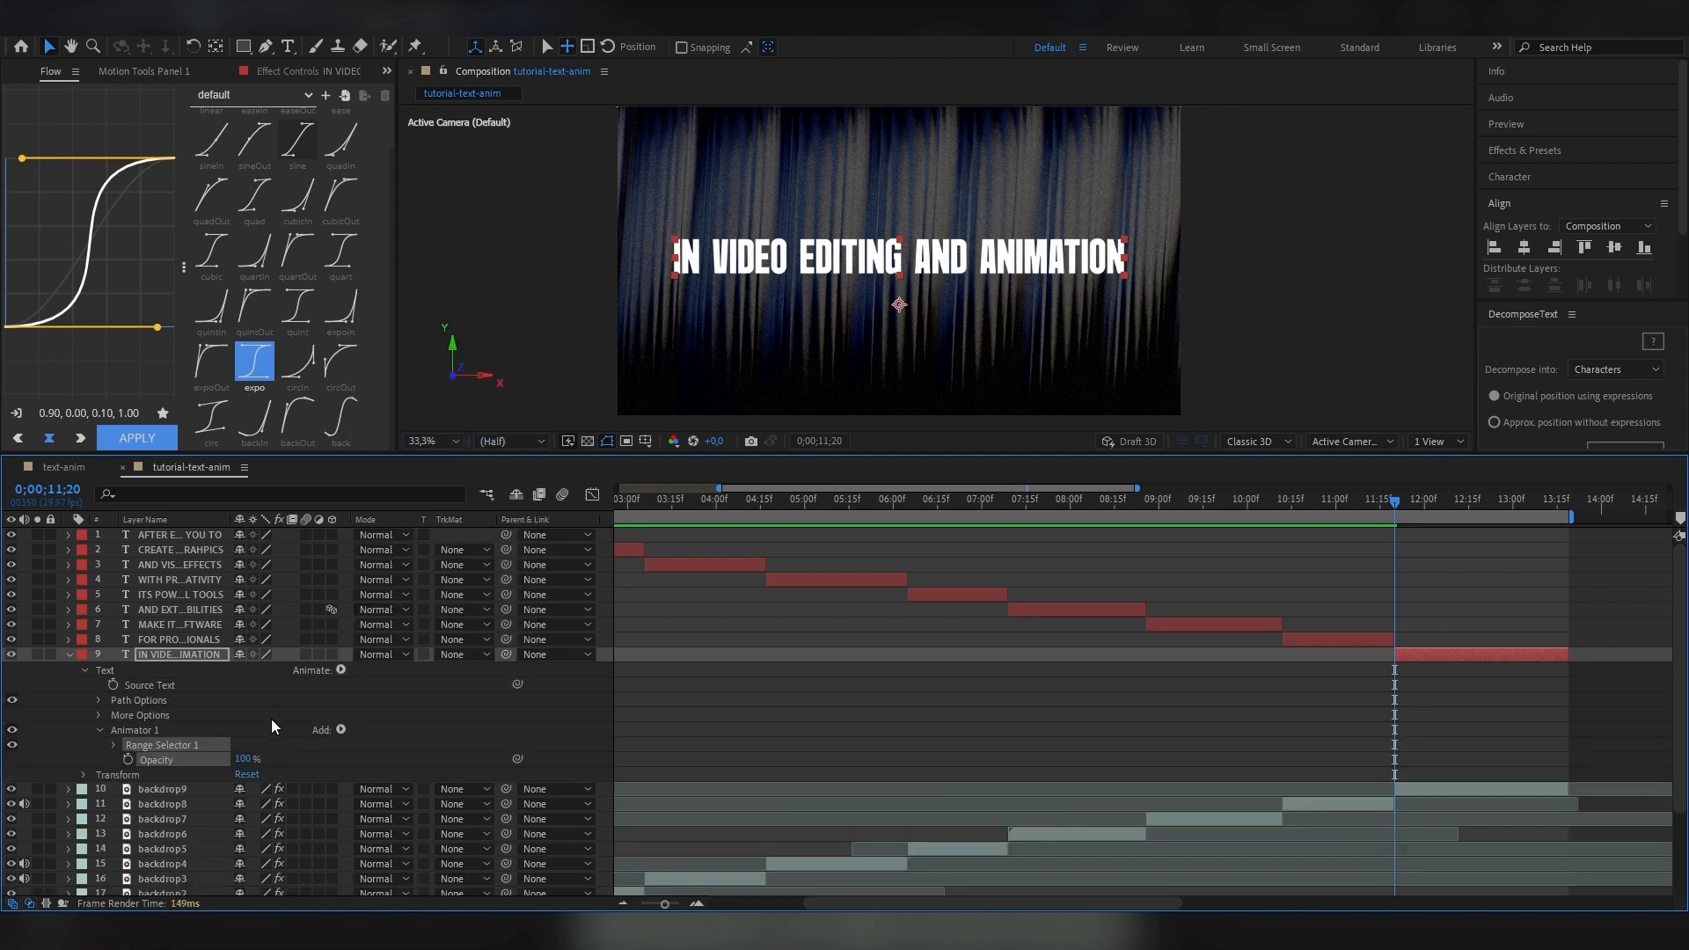
left_click(105, 670)
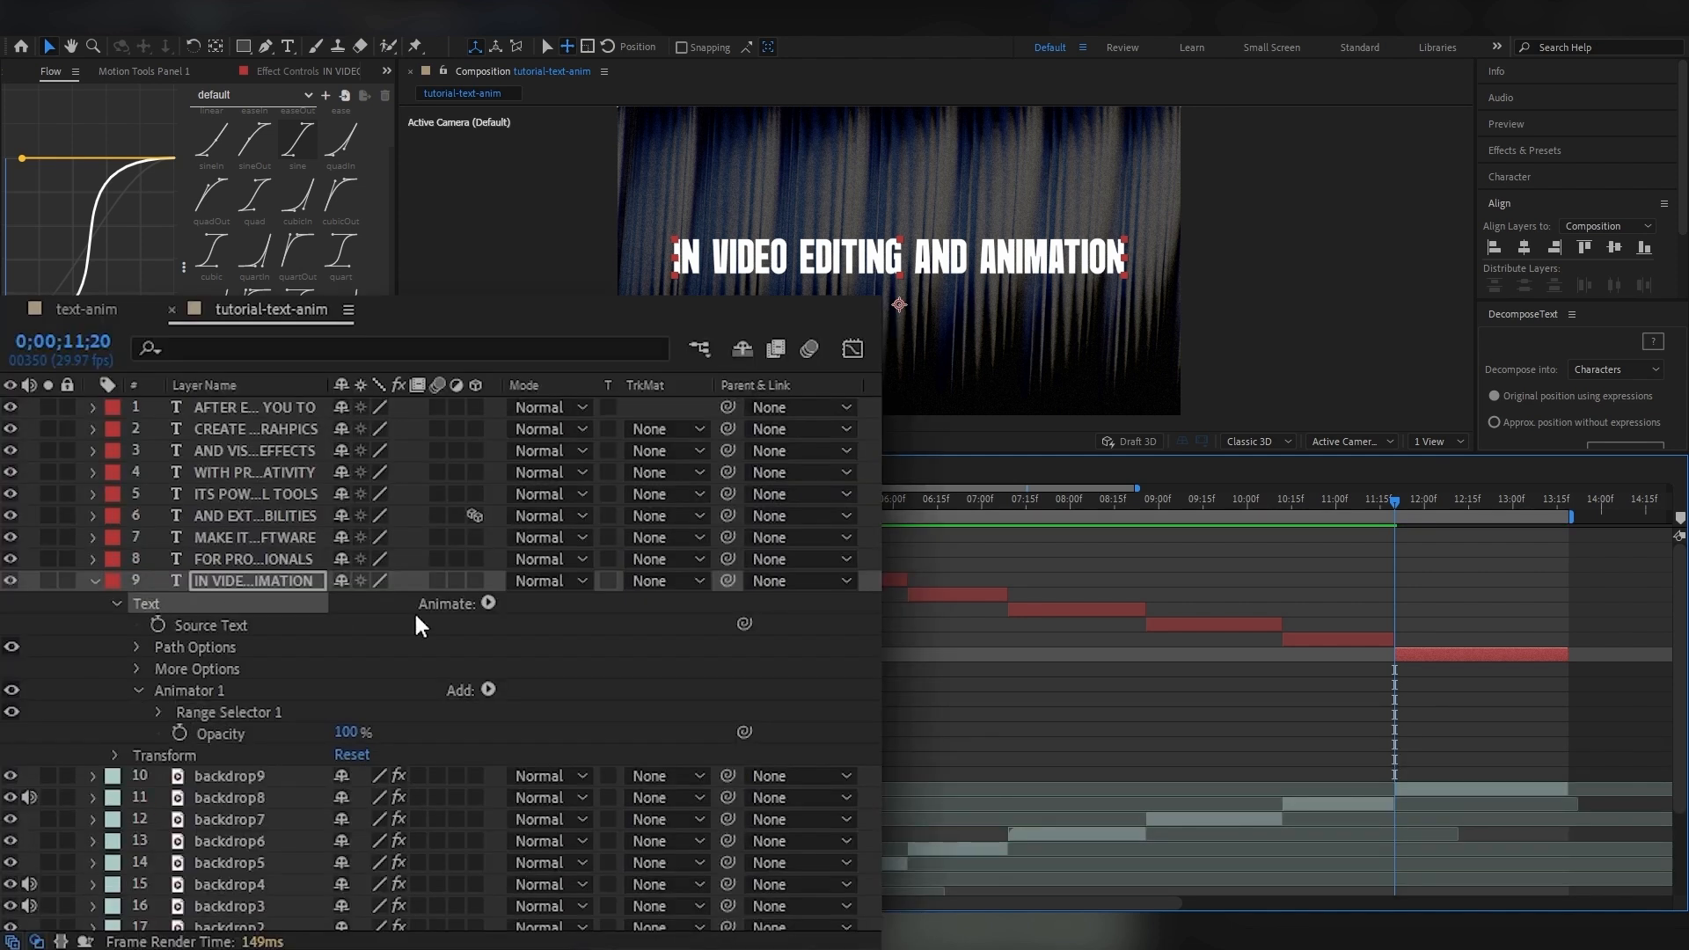
left_click(487, 602)
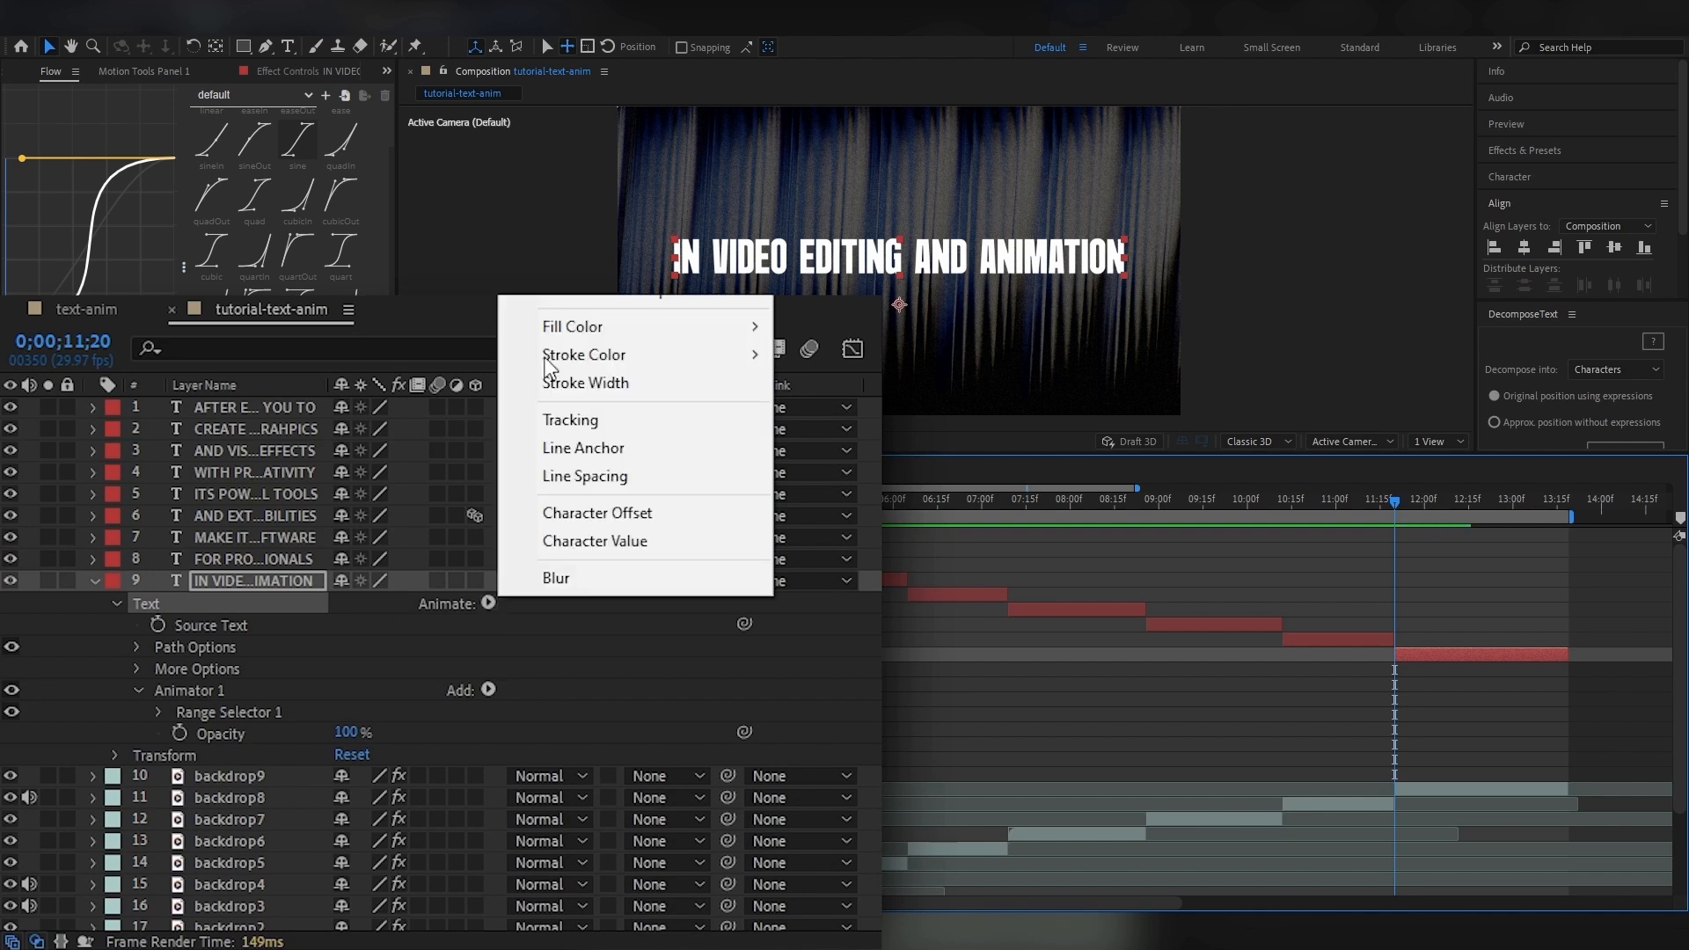
left_click(563, 317)
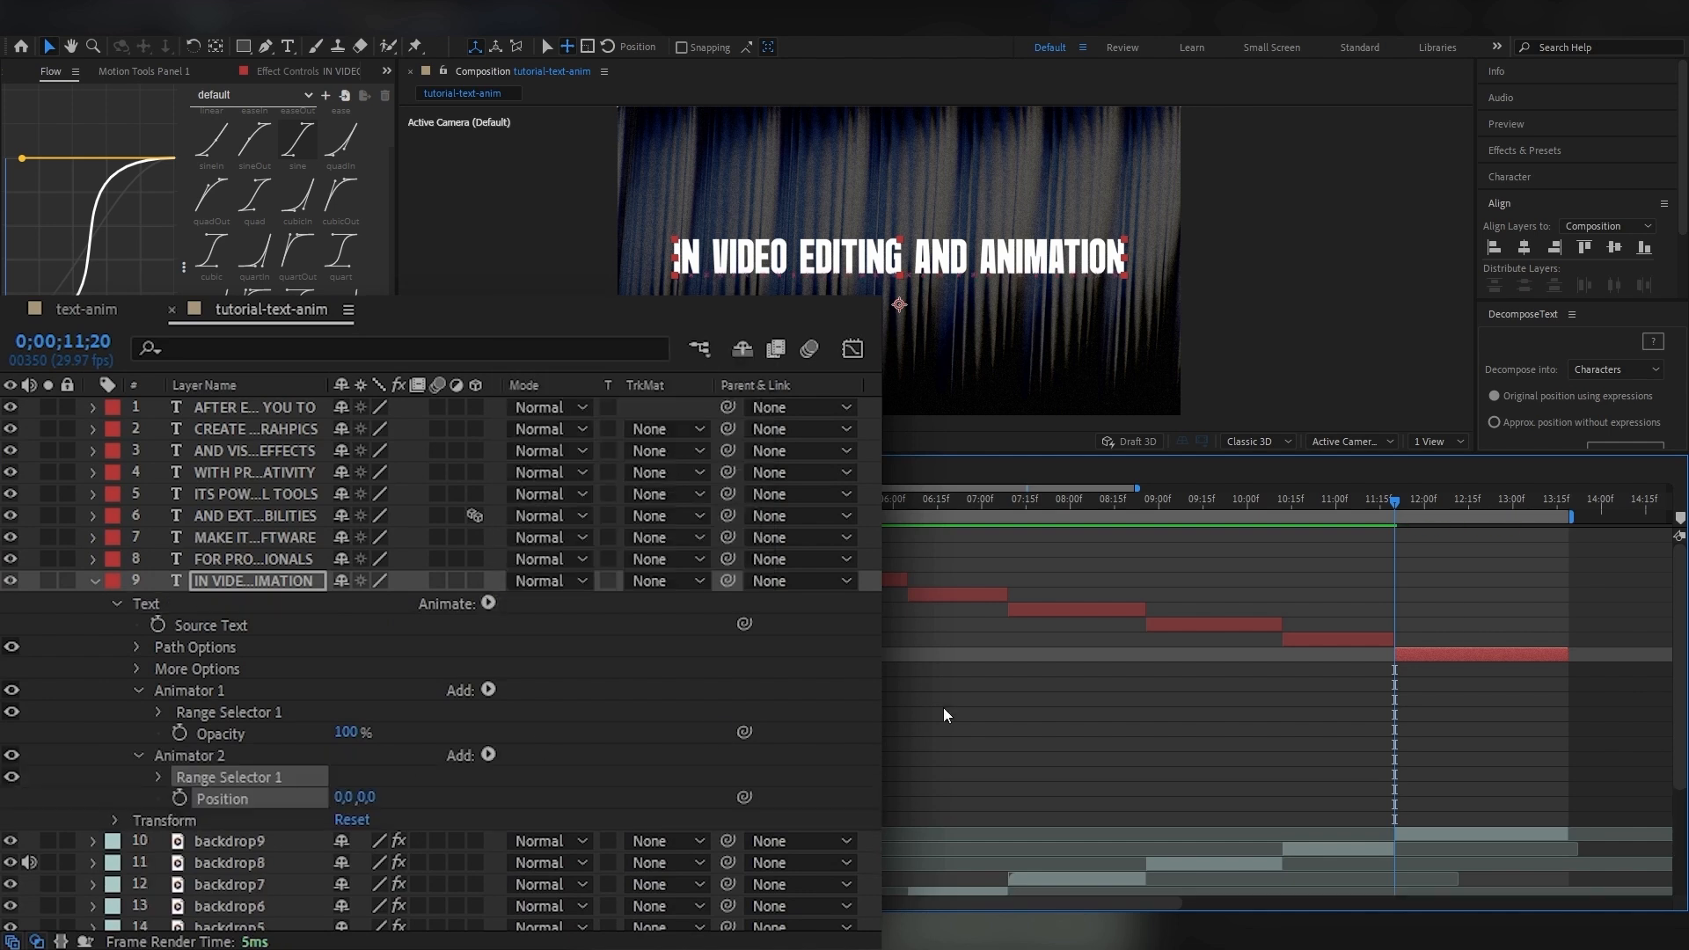
key("ctrl+shift+n")
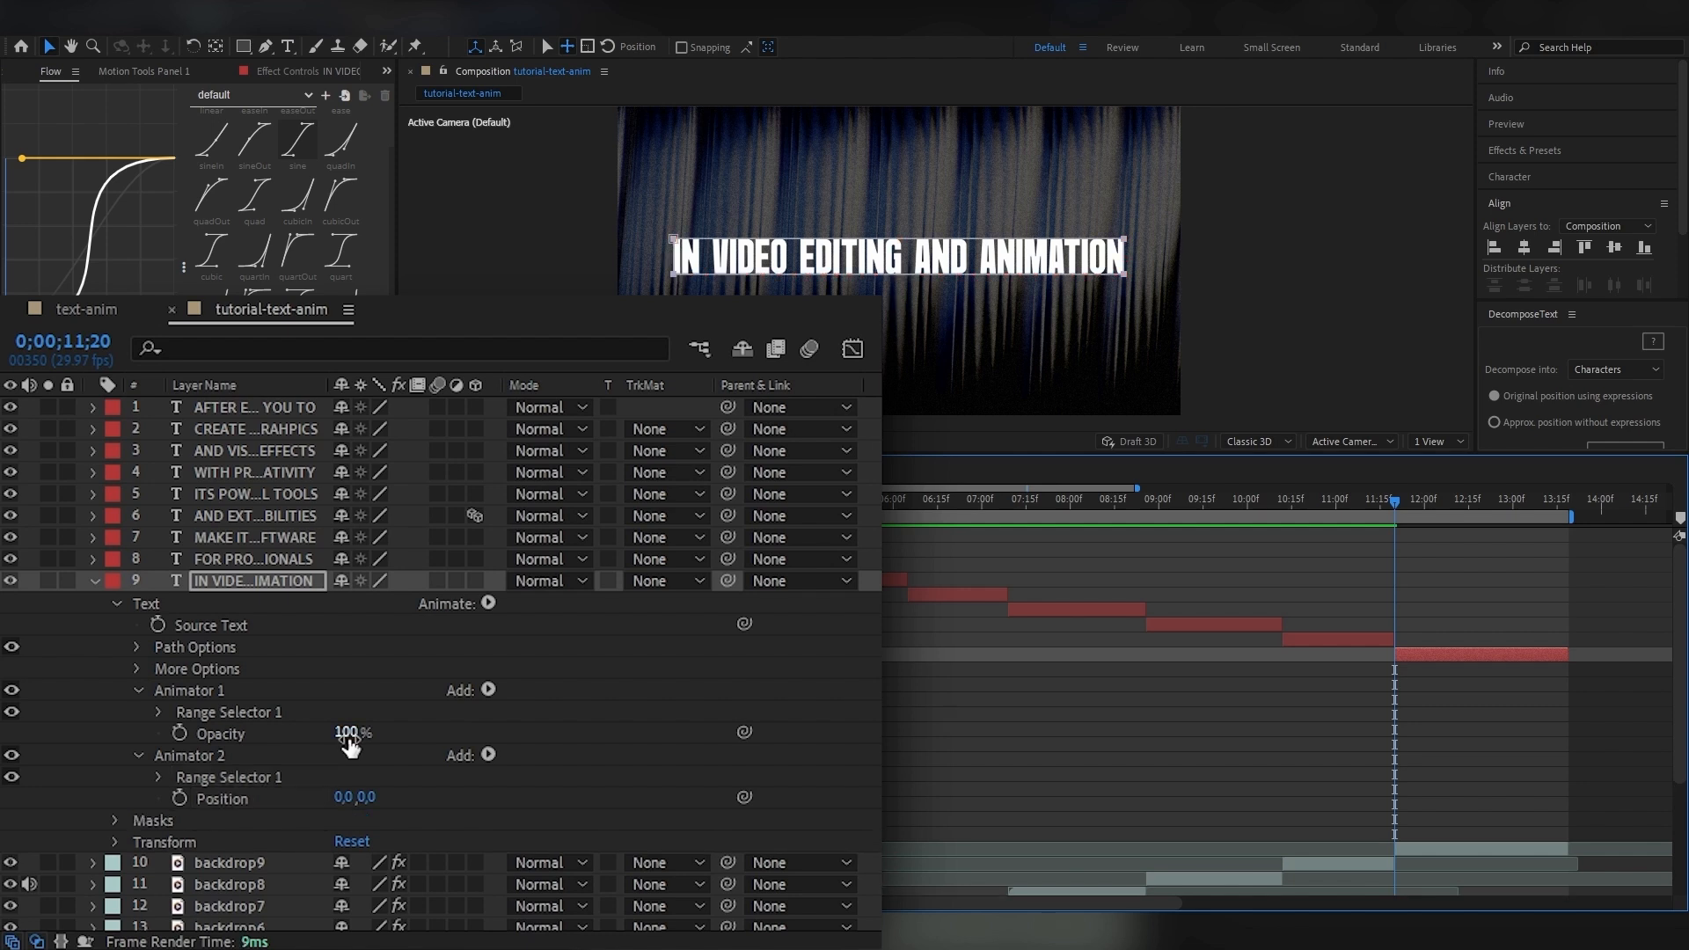
Set the first animator's Opacity to 0% and the second animator's Position to 0, 140.
left_click(348, 732)
type("0")
key("Return")
left_click(368, 796)
type("140")
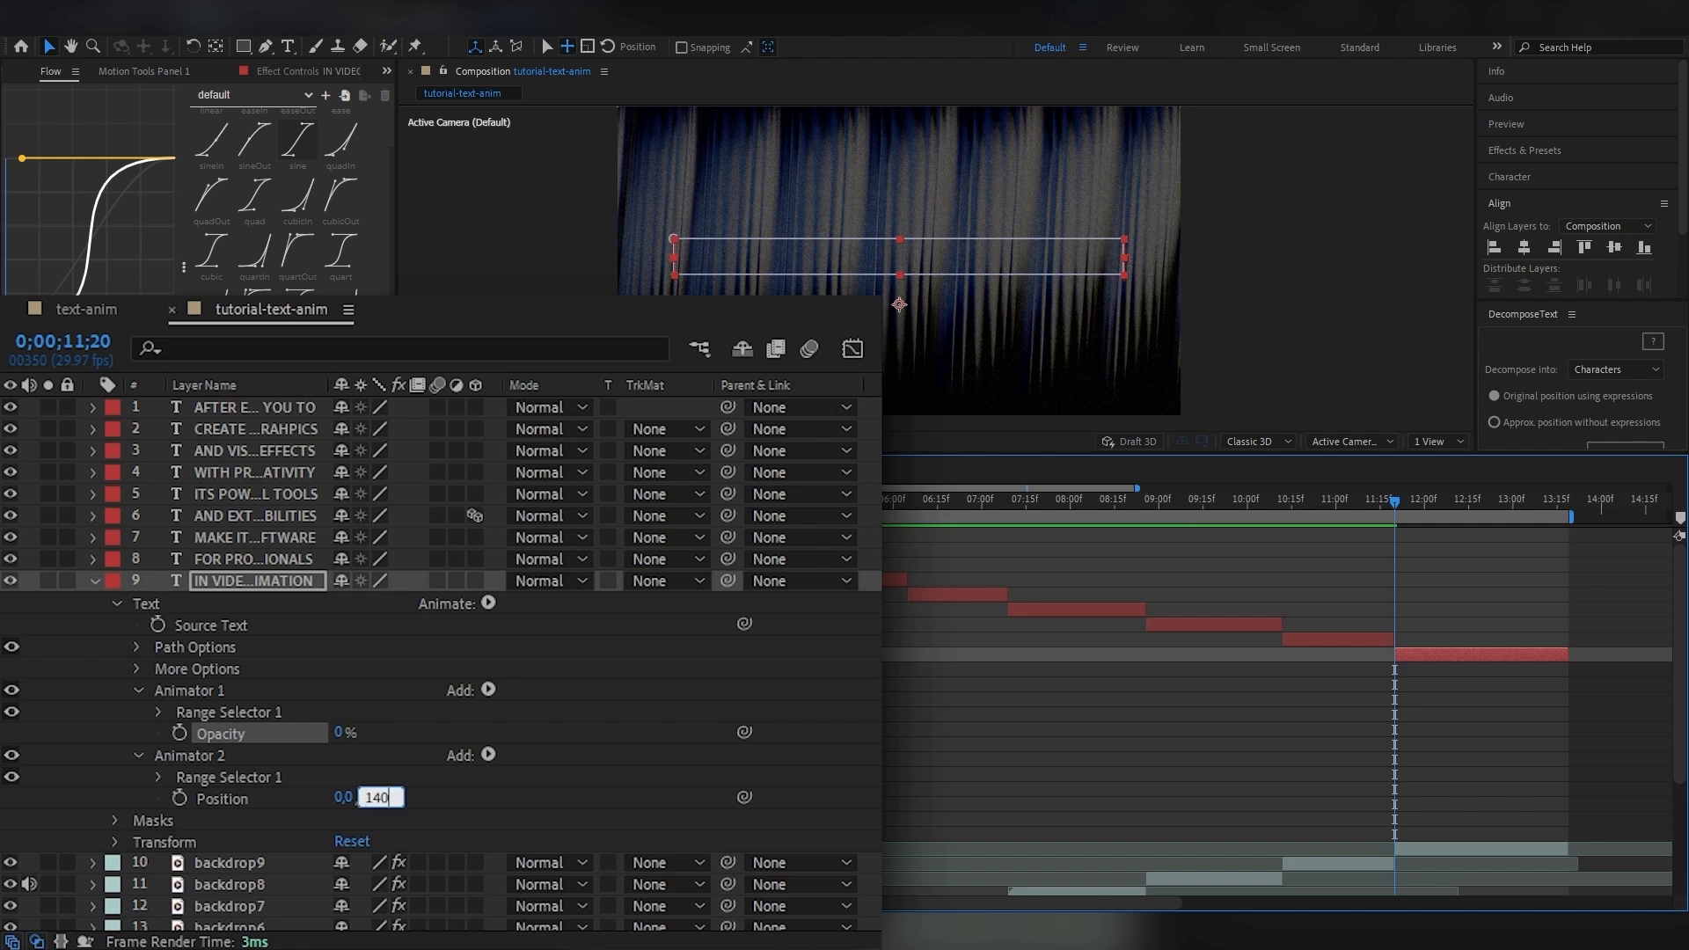
key("Return")
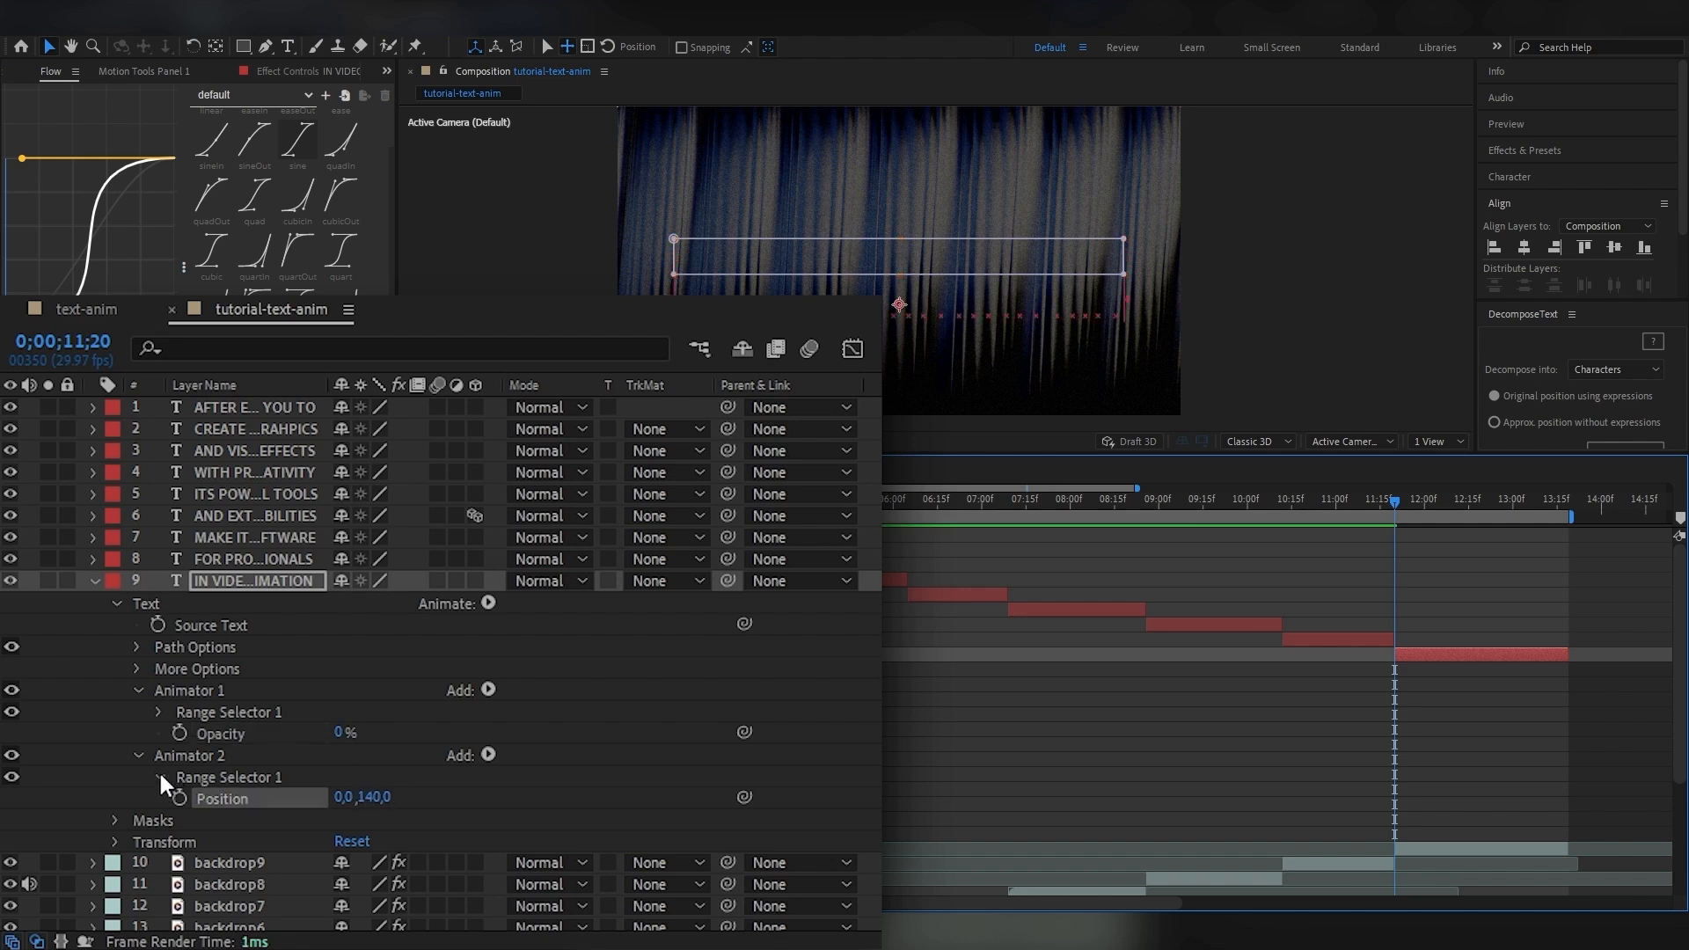
Keyframe both animators' Start from 0% at 0;00;11;20 to 100% at 0;00;13;03 and preview the reveal.
left_click(160, 777)
left_click(159, 709)
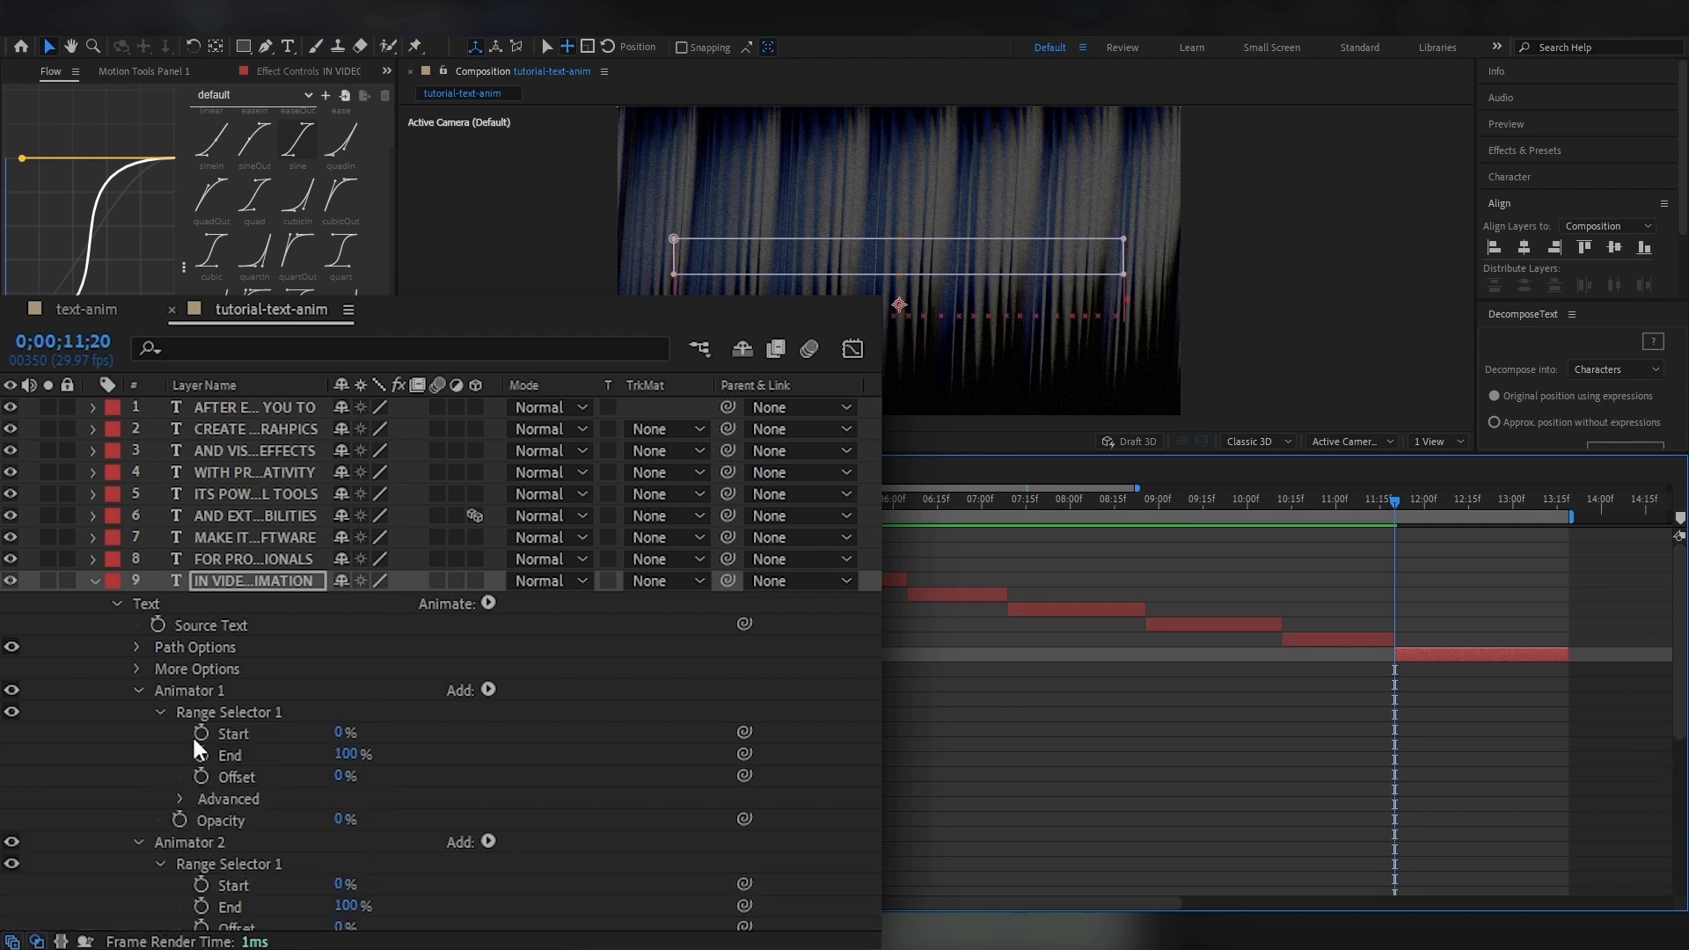
left_click(199, 731)
left_click(201, 883)
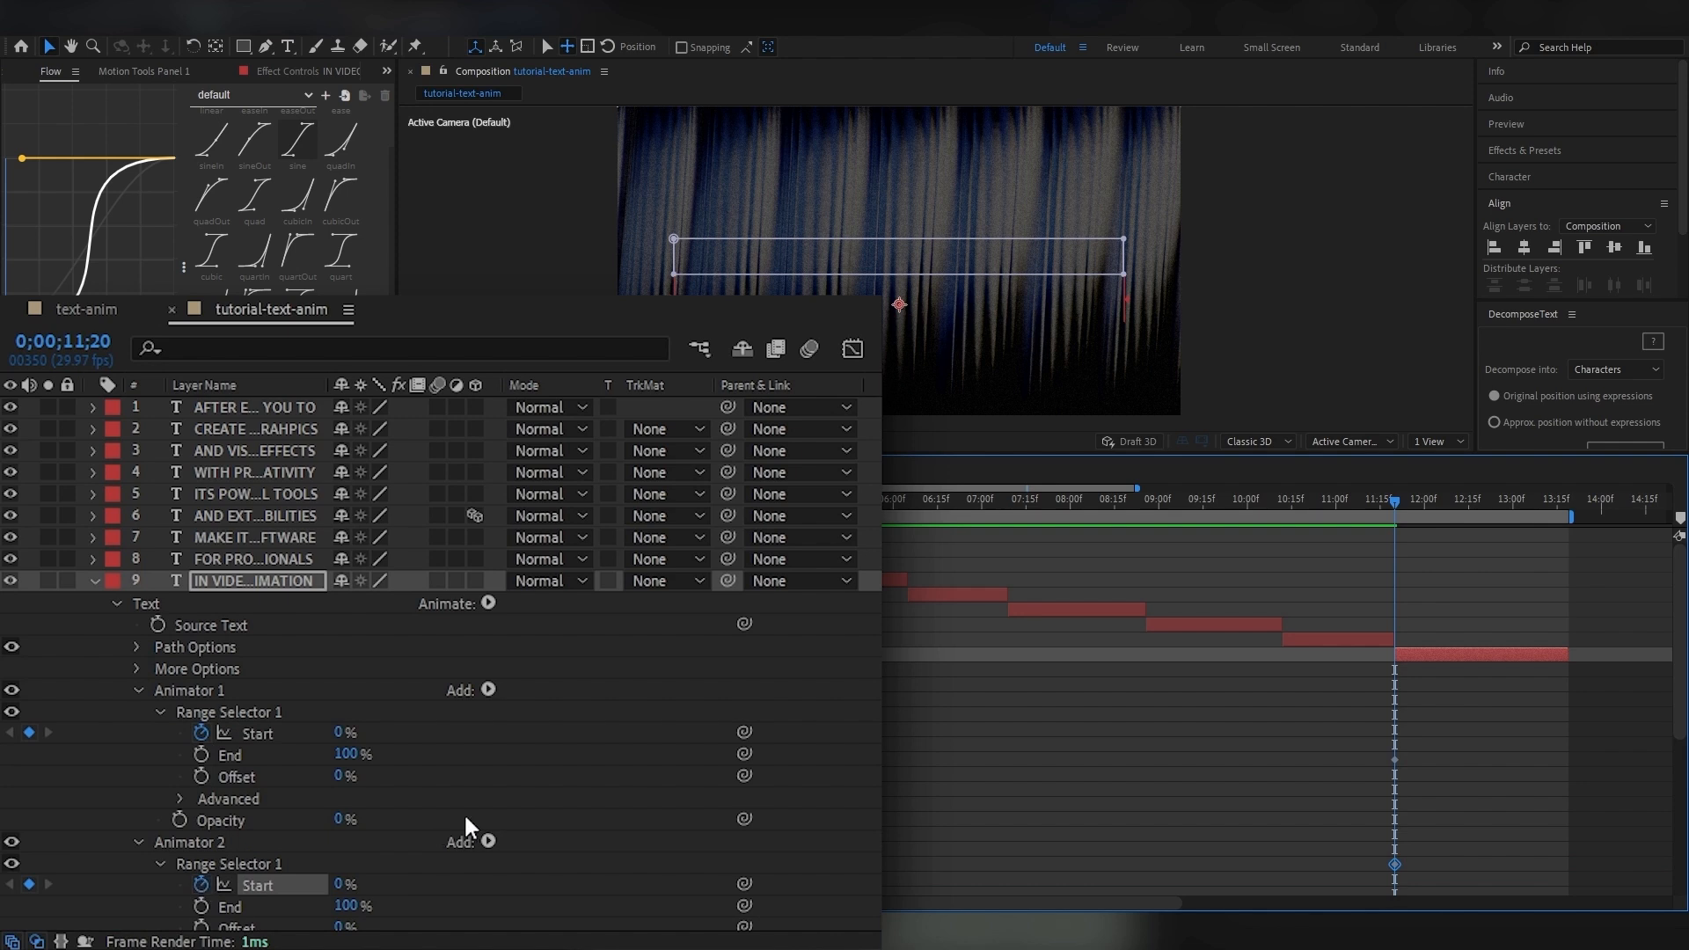
key("u")
left_click_drag(1396, 507, 1521, 518)
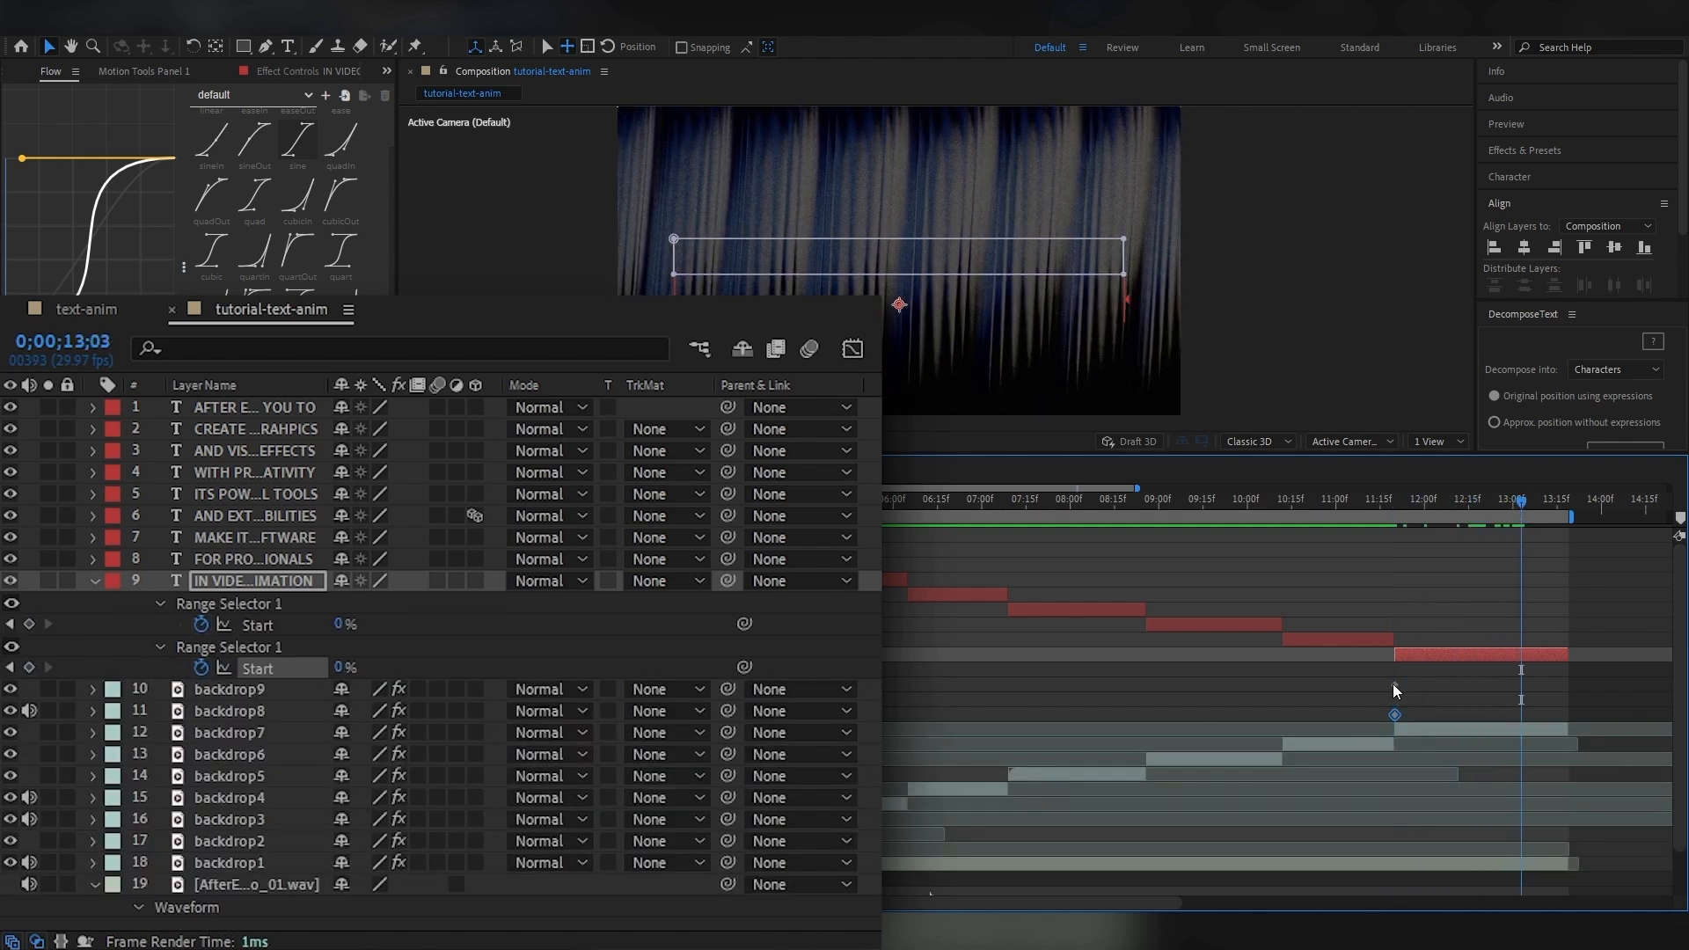
left_click_drag(345, 623, 580, 650)
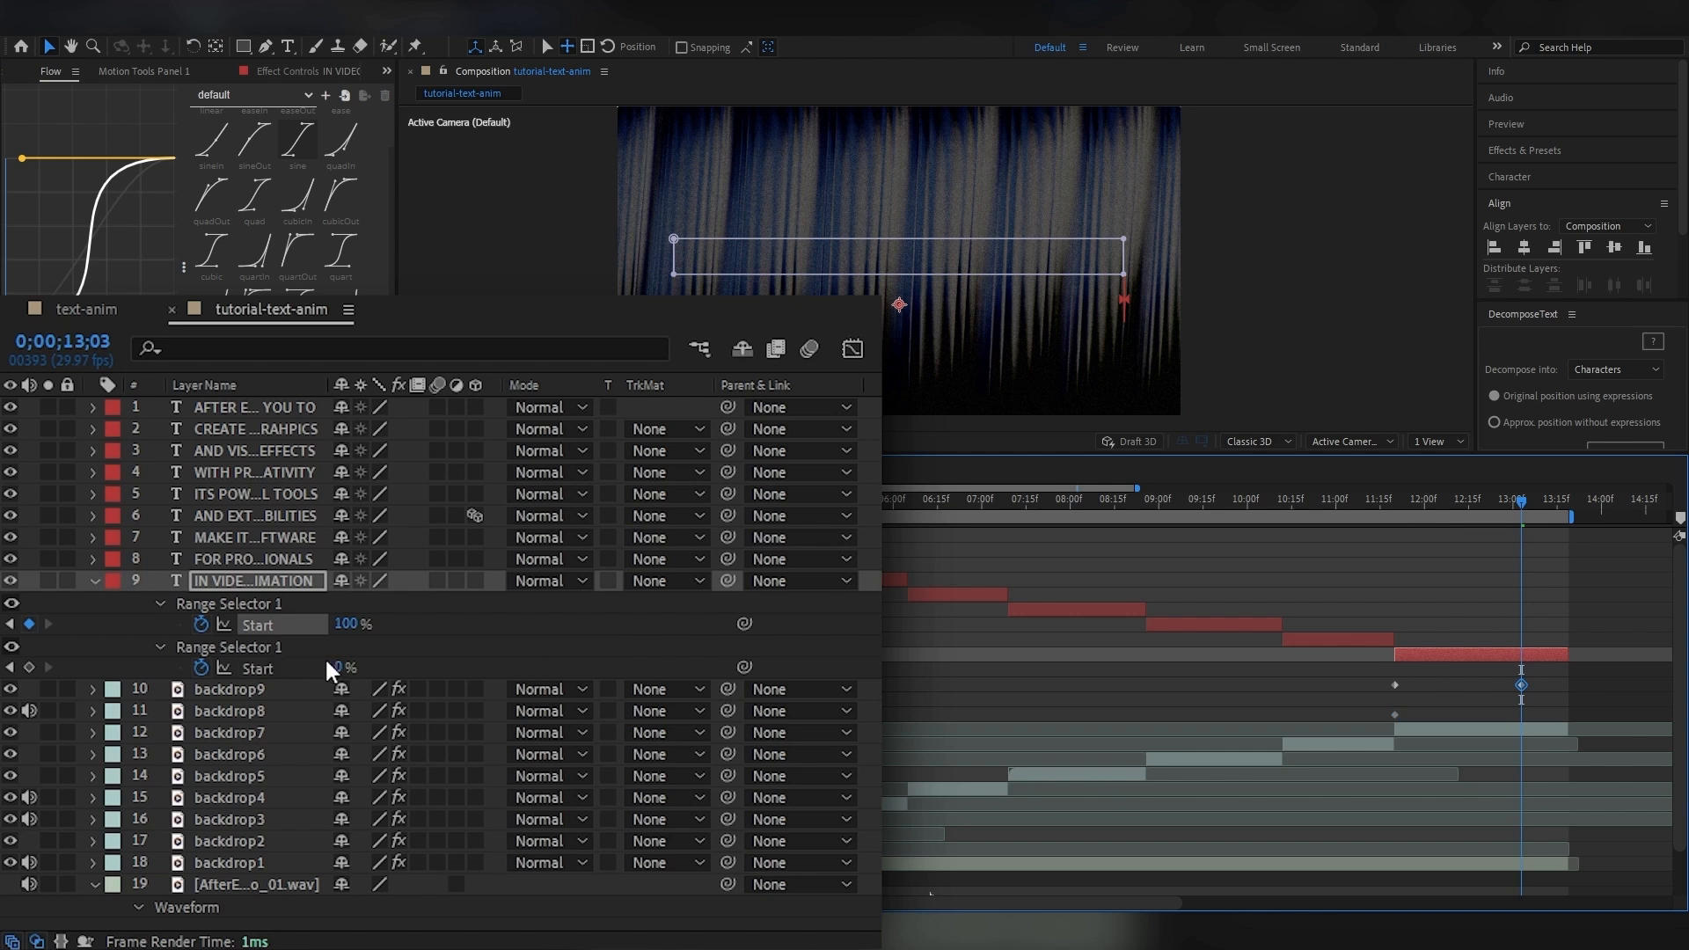
left_click_drag(339, 667, 560, 667)
key("space")
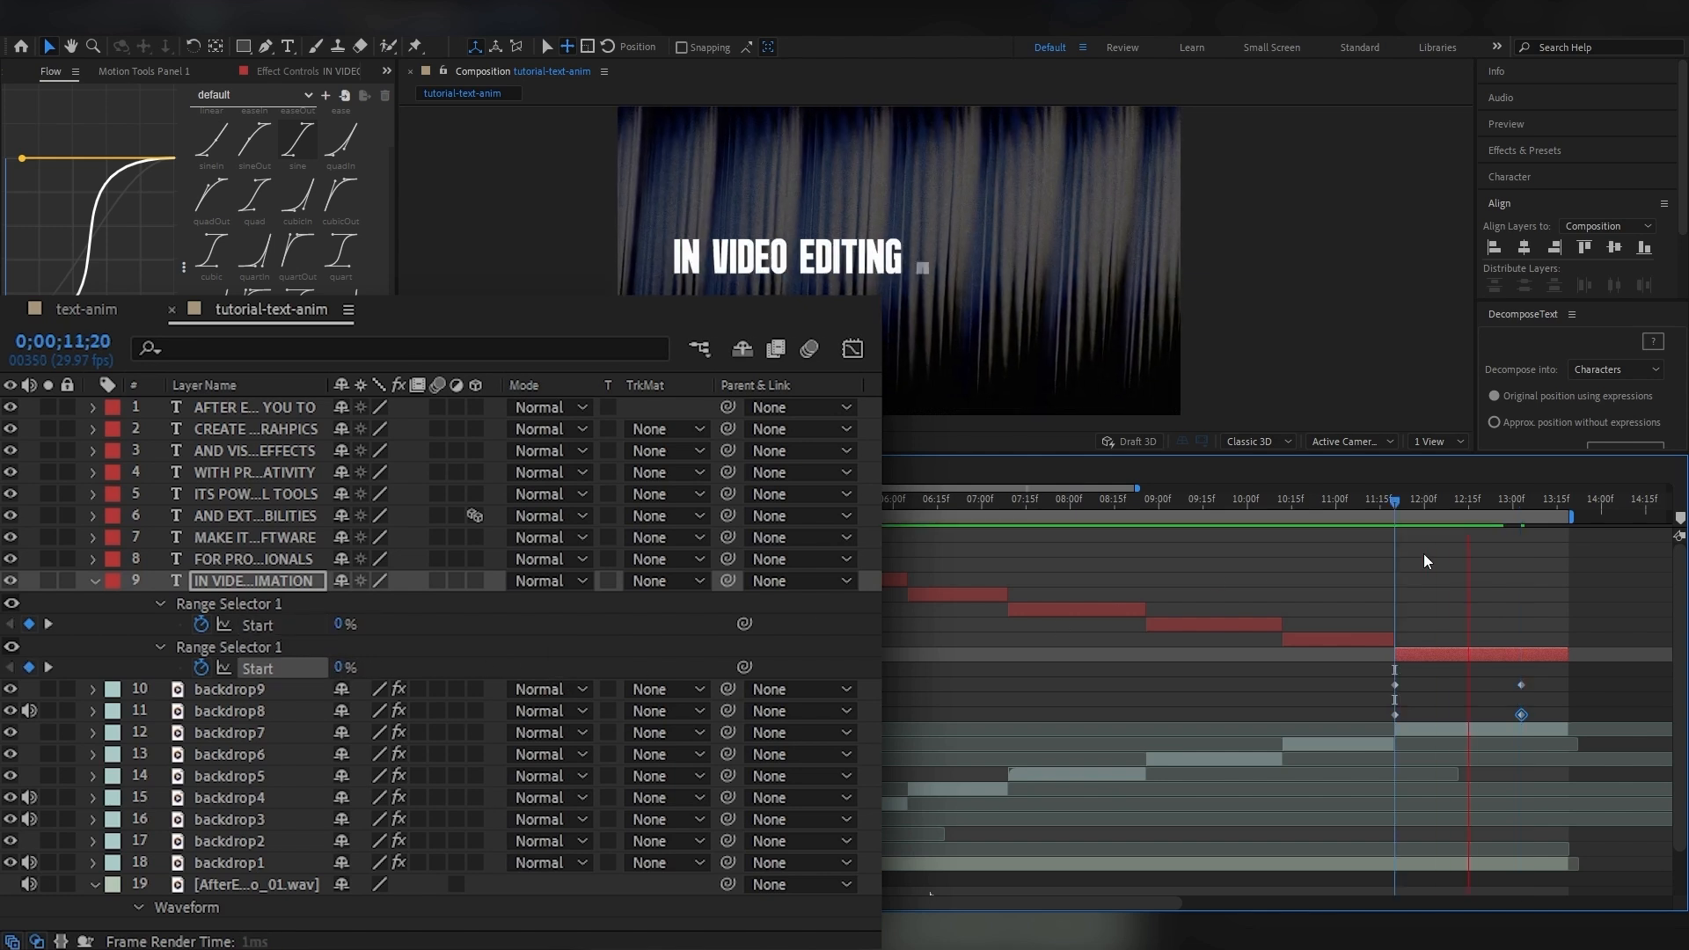
left_click_drag(1405, 508, 1395, 513)
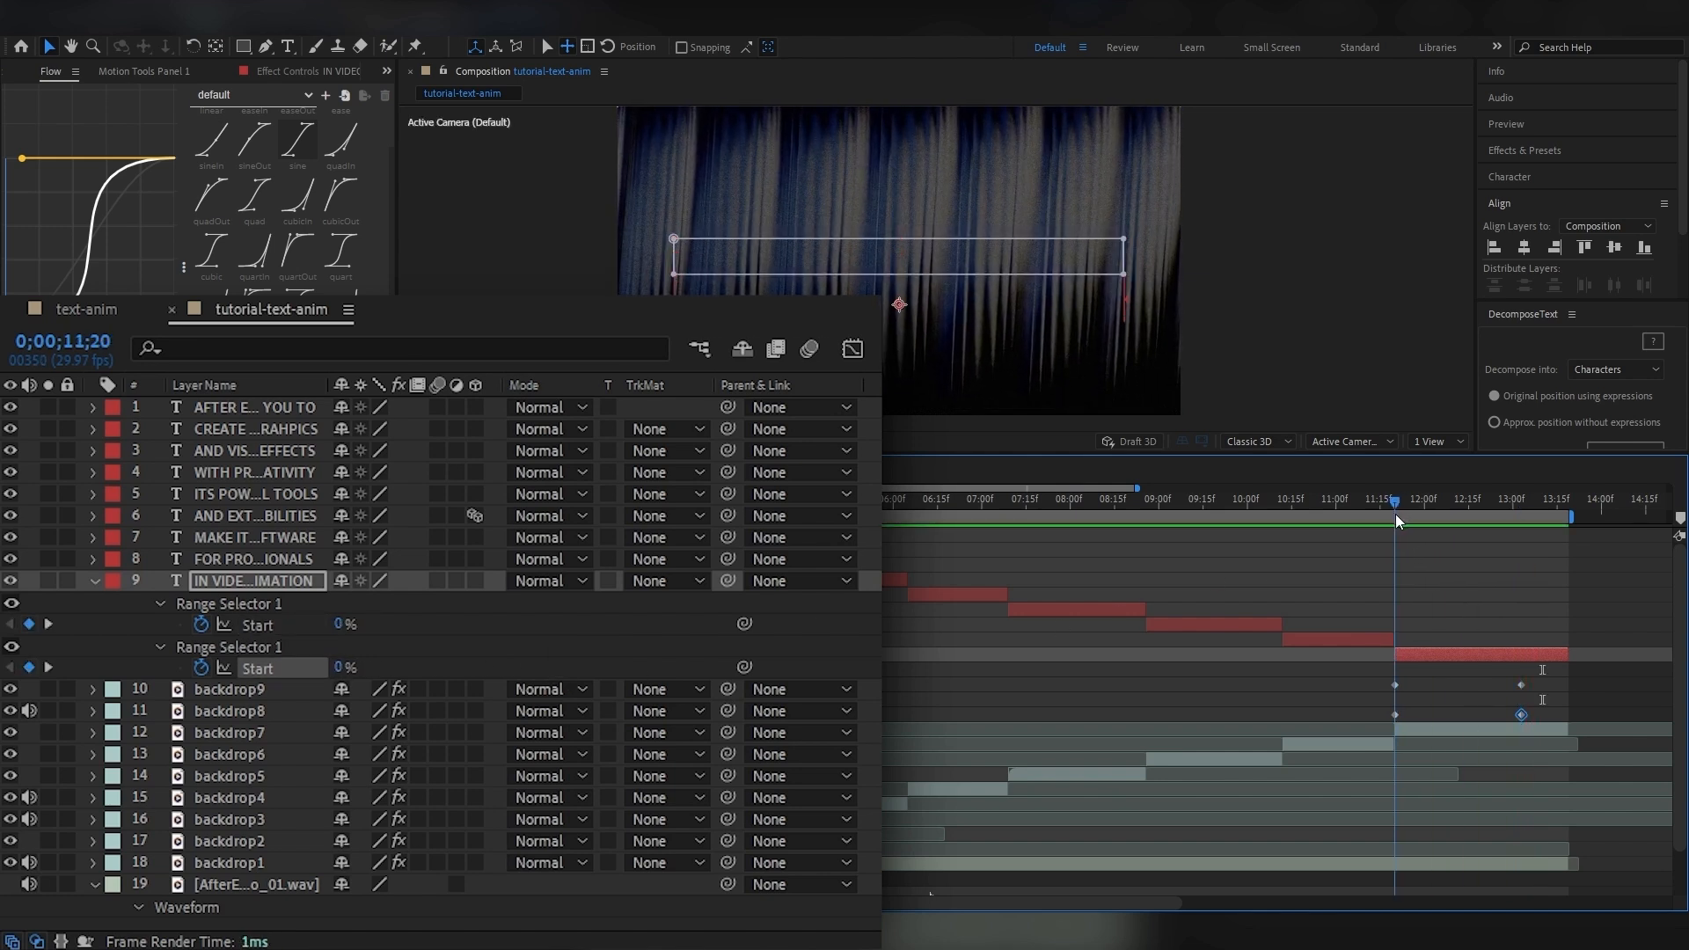
Base the first animator's range selector on Words and preview the reveal from 0;00;11;20.
left_click(93, 579)
left_click(92, 579)
left_click(180, 637)
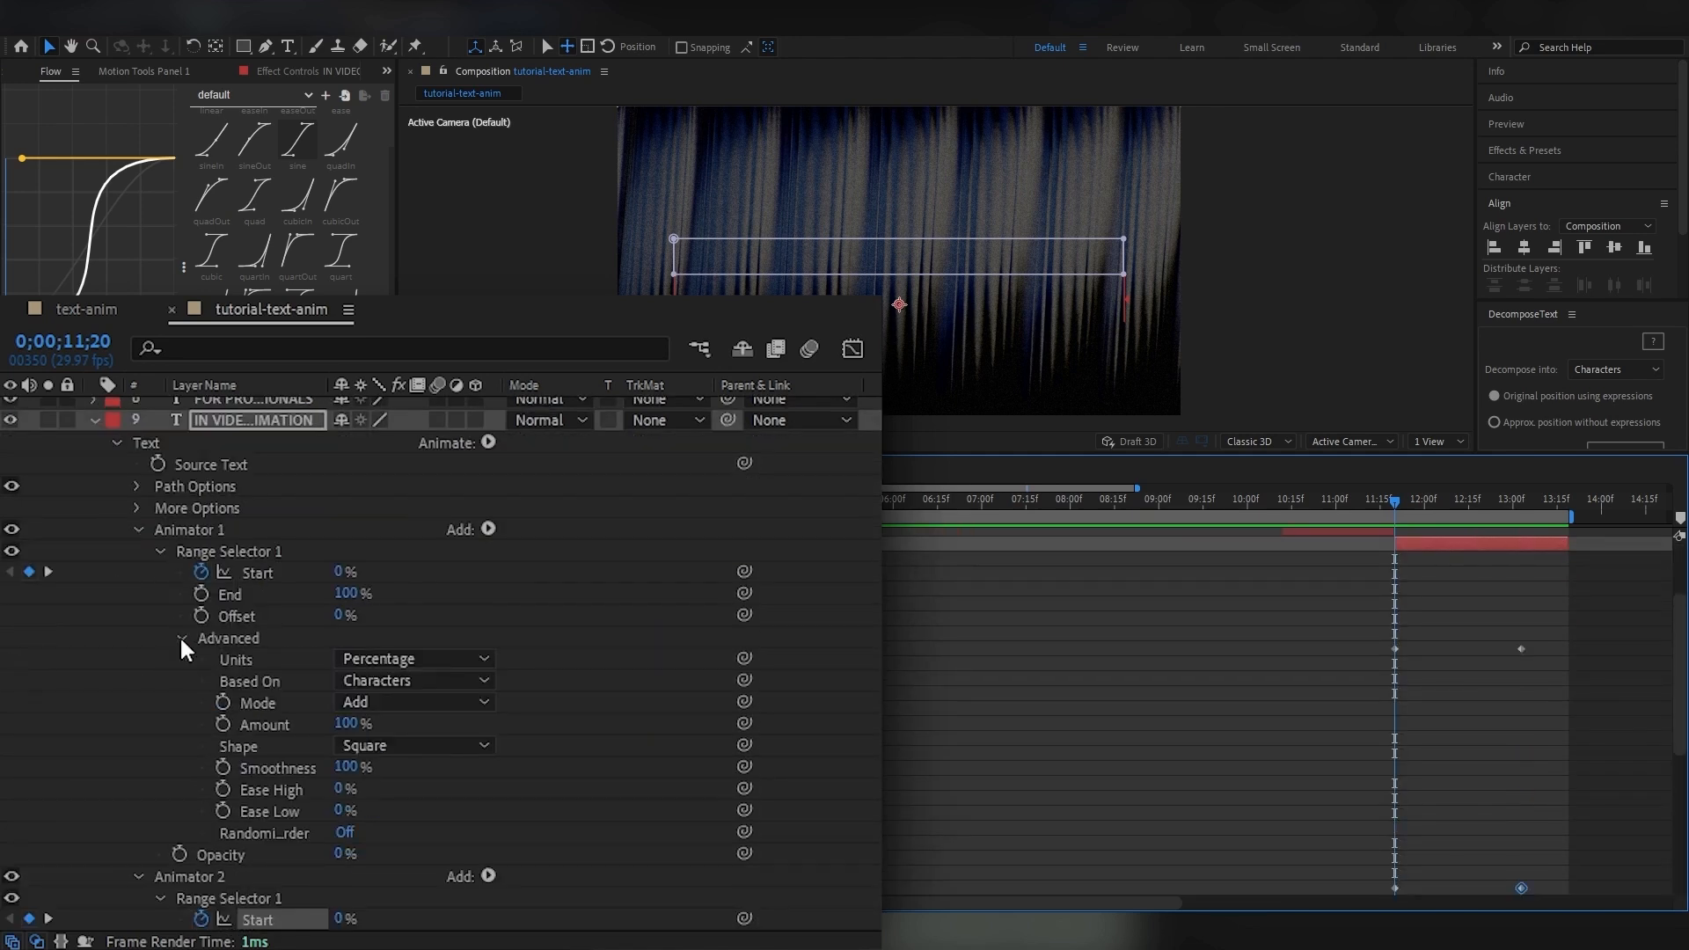
left_click(451, 683)
left_click(437, 765)
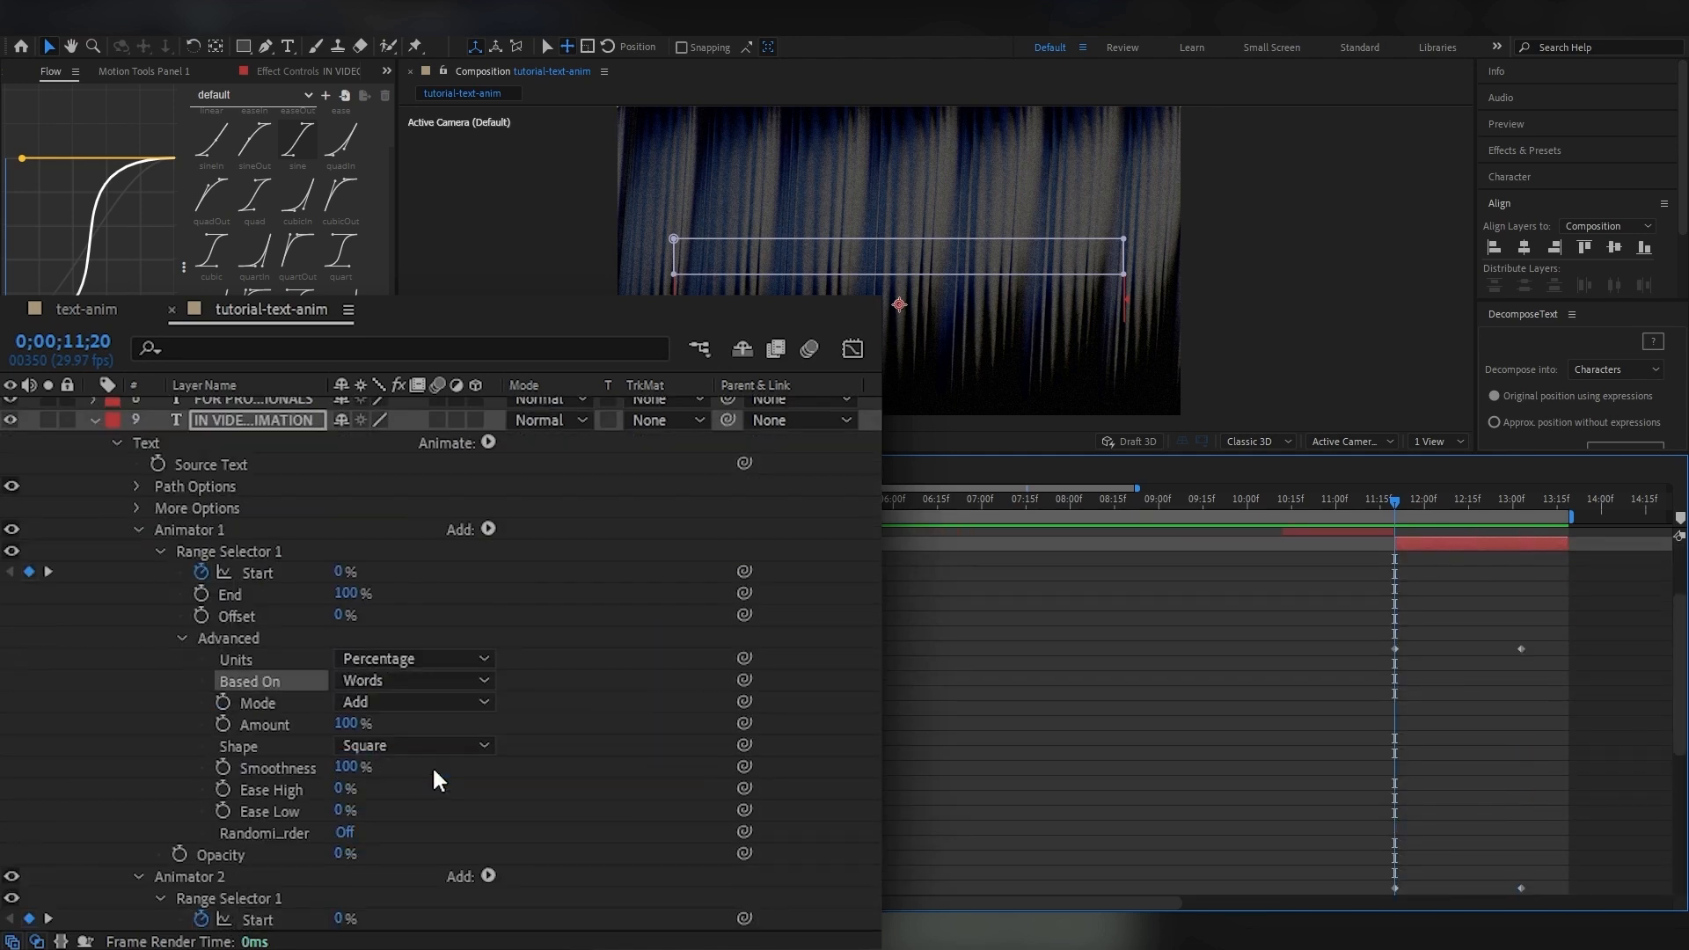
key("space")
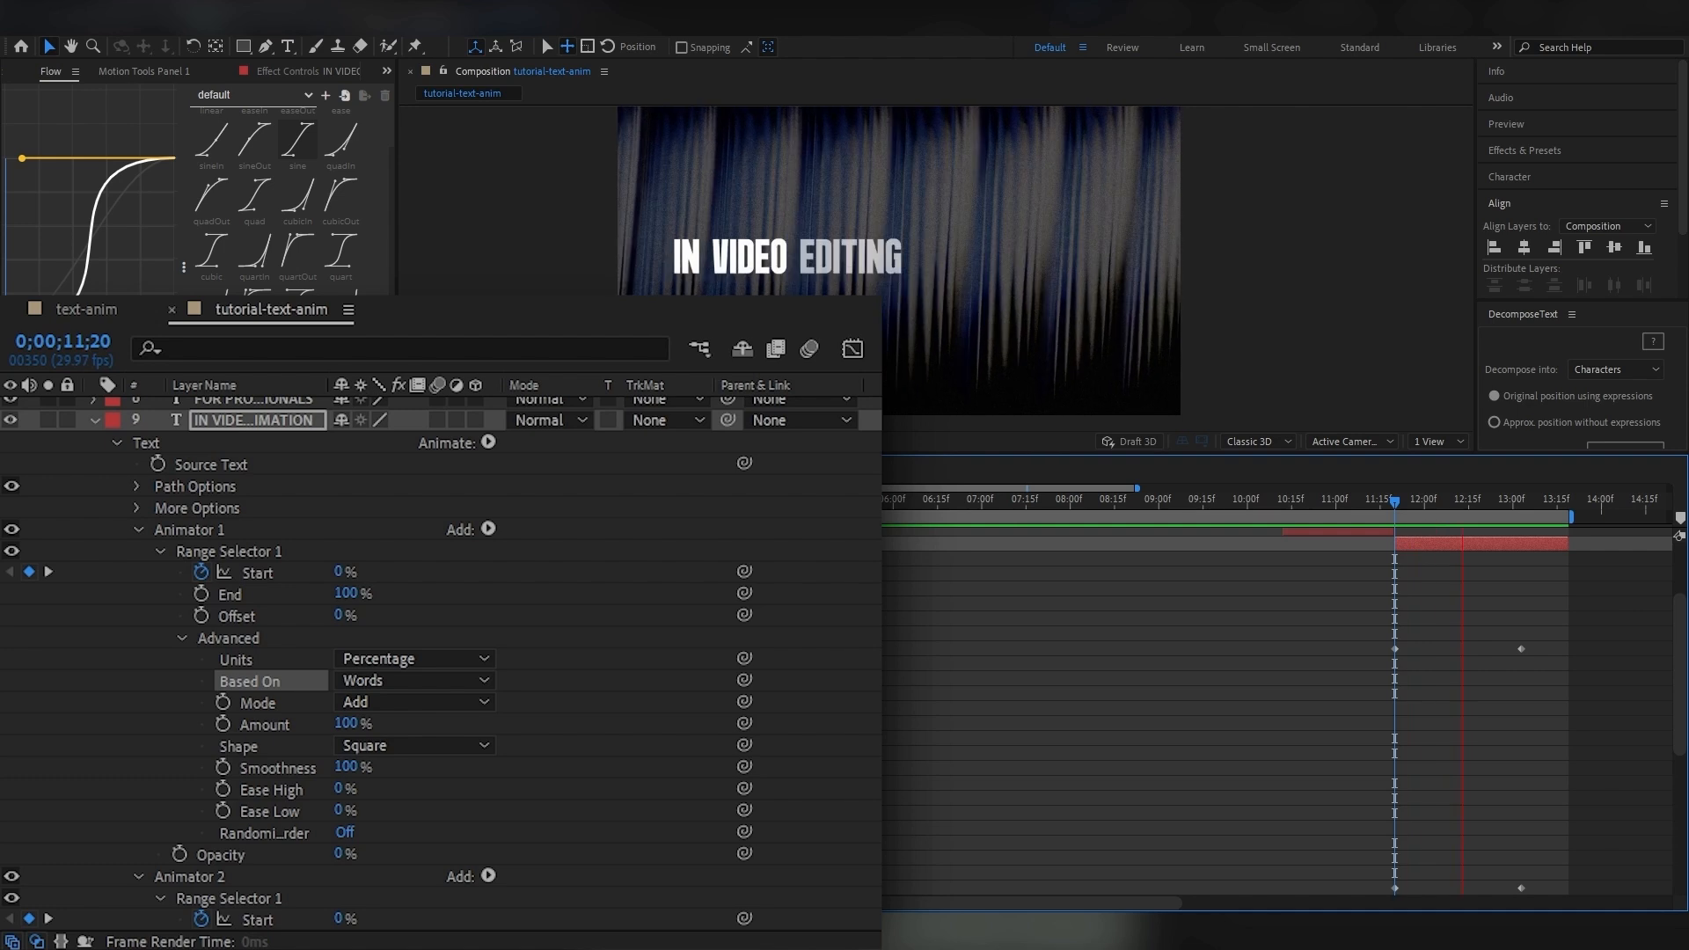
Base the second animator's range selector on Words and collapse both animators.
left_click(159, 550)
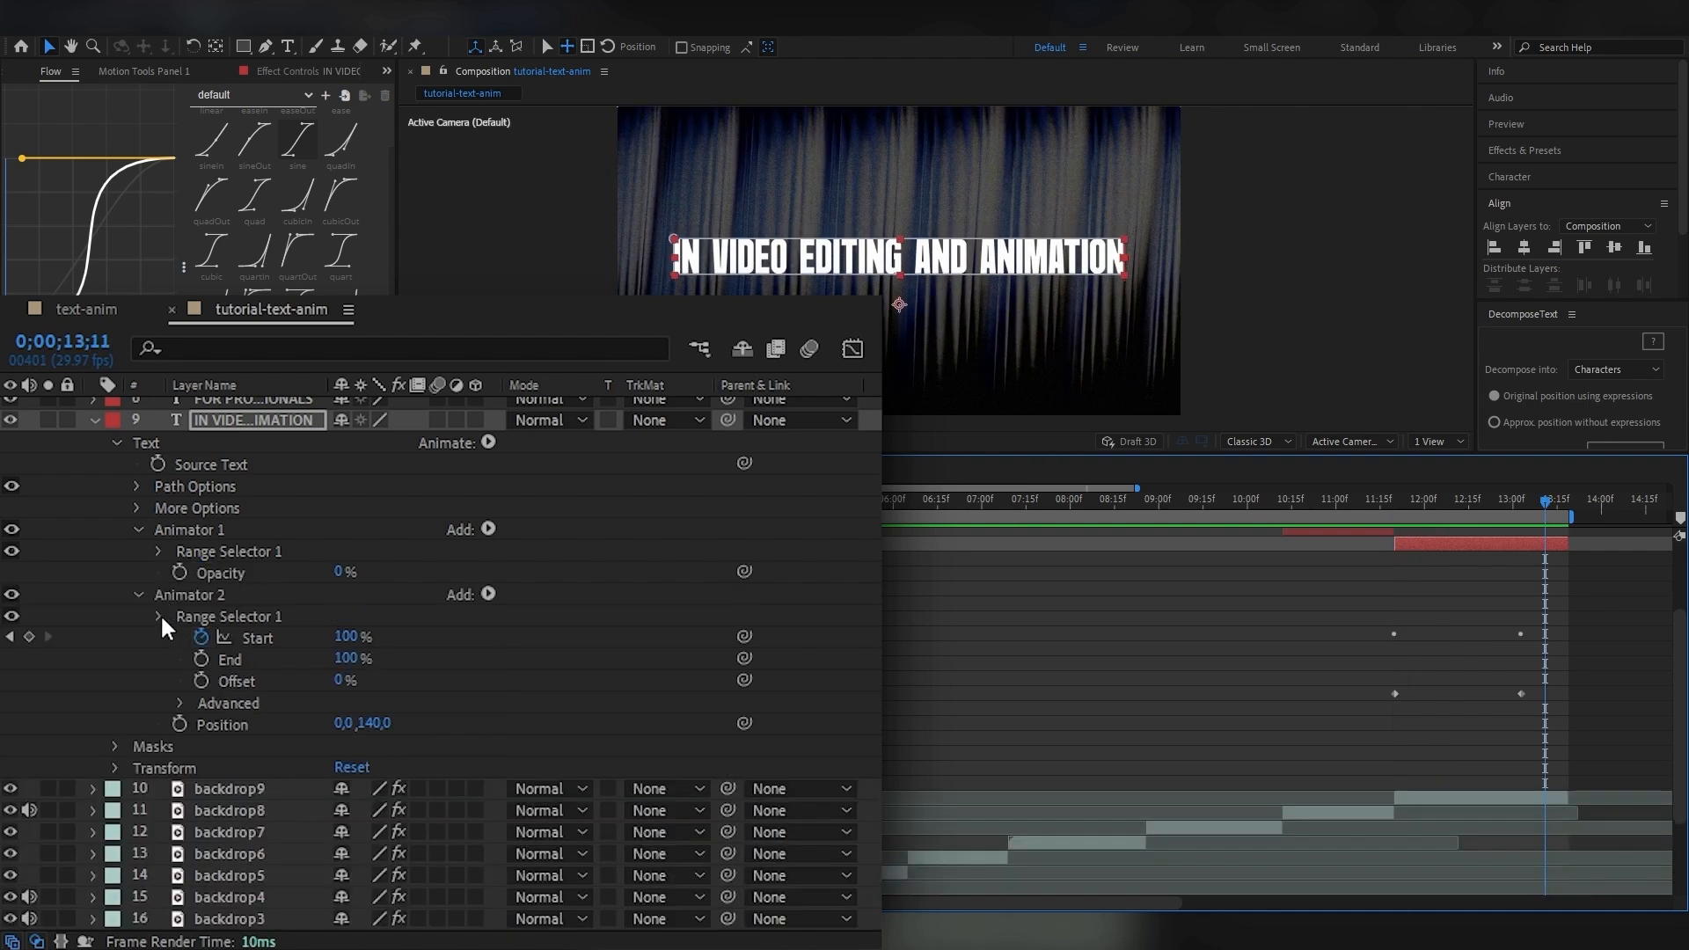
left_click(160, 616)
left_click(160, 616, "ctrl")
left_click(422, 746)
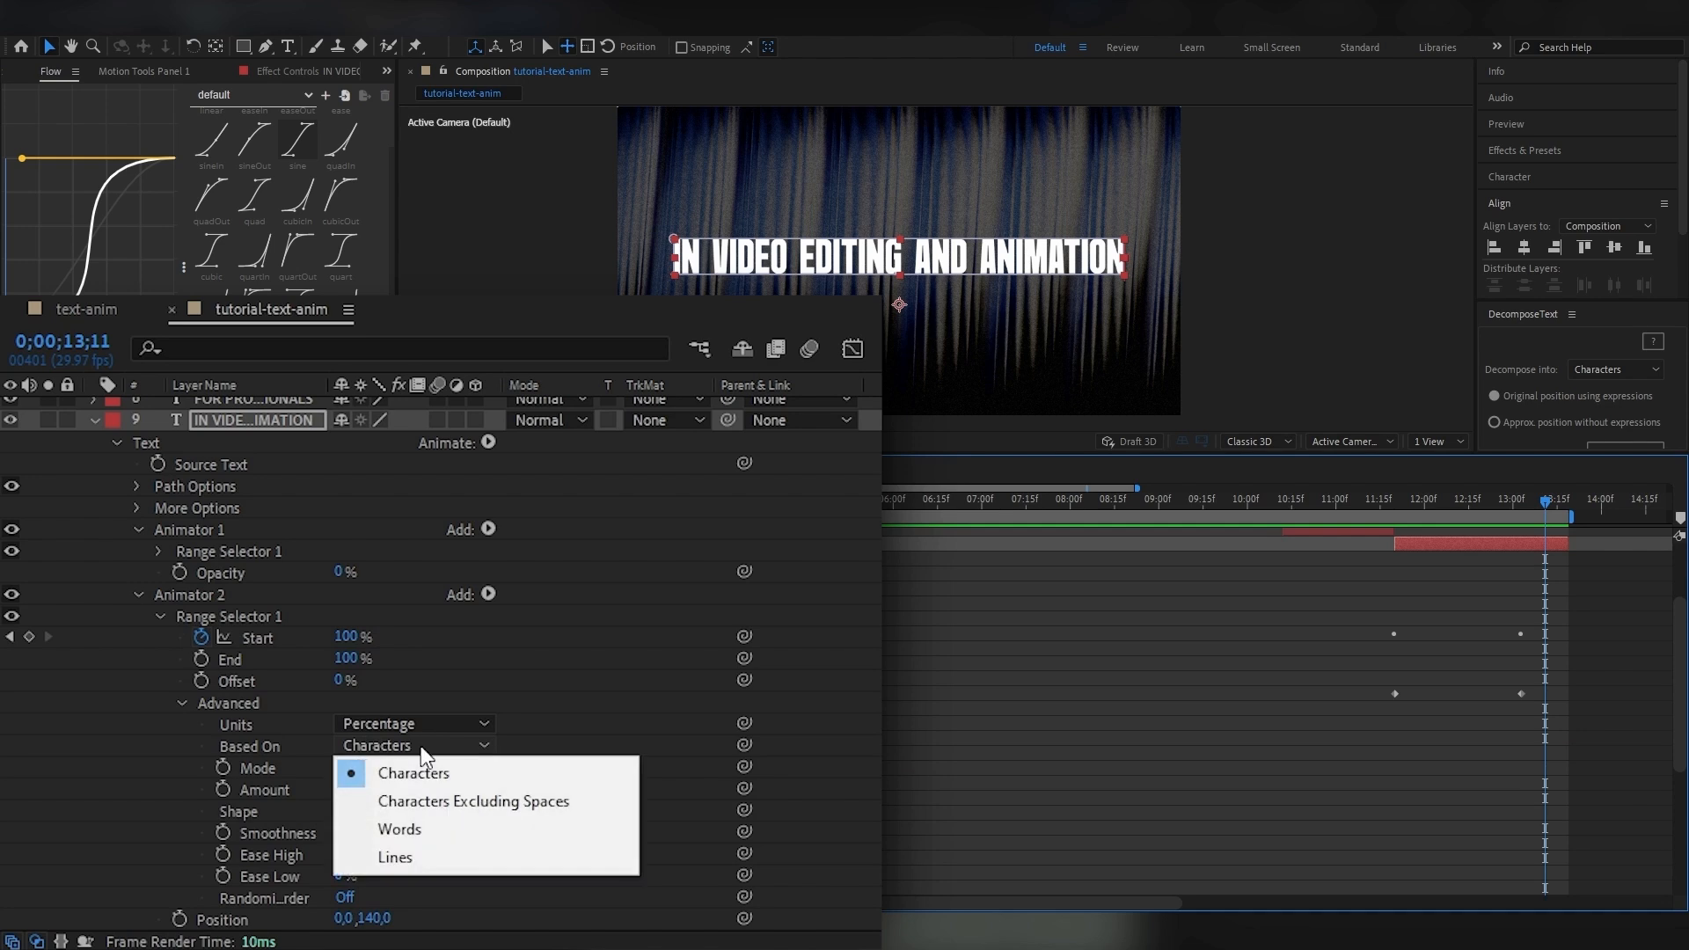
left_click(424, 827)
left_click(138, 528)
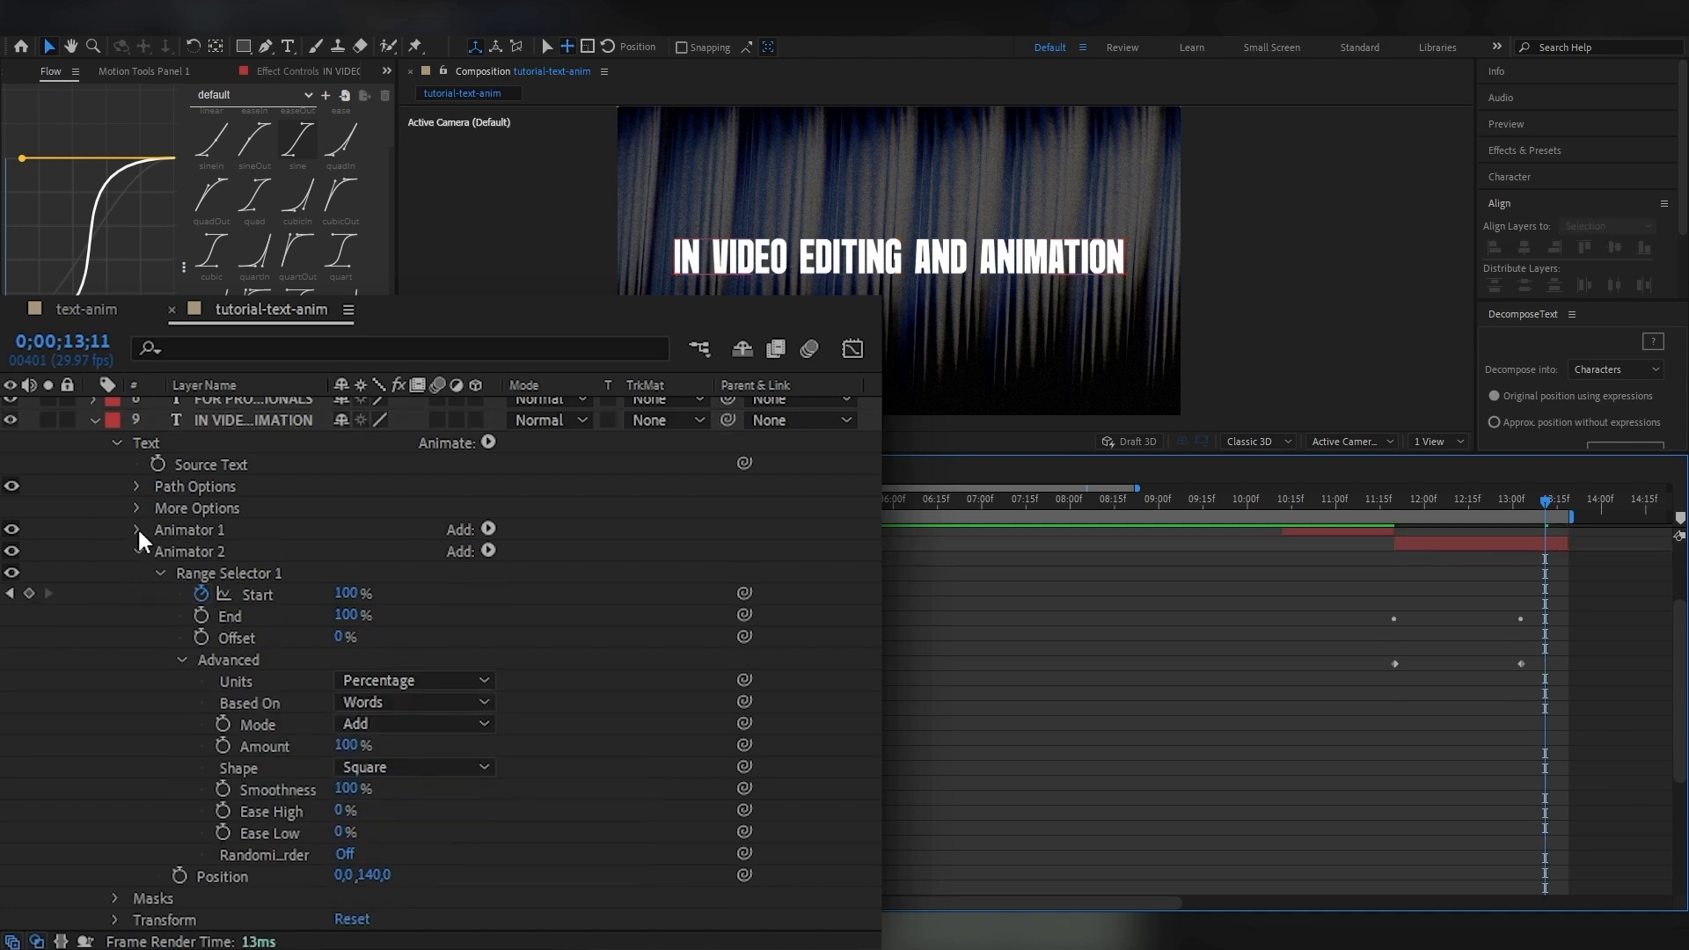
left_click(138, 552)
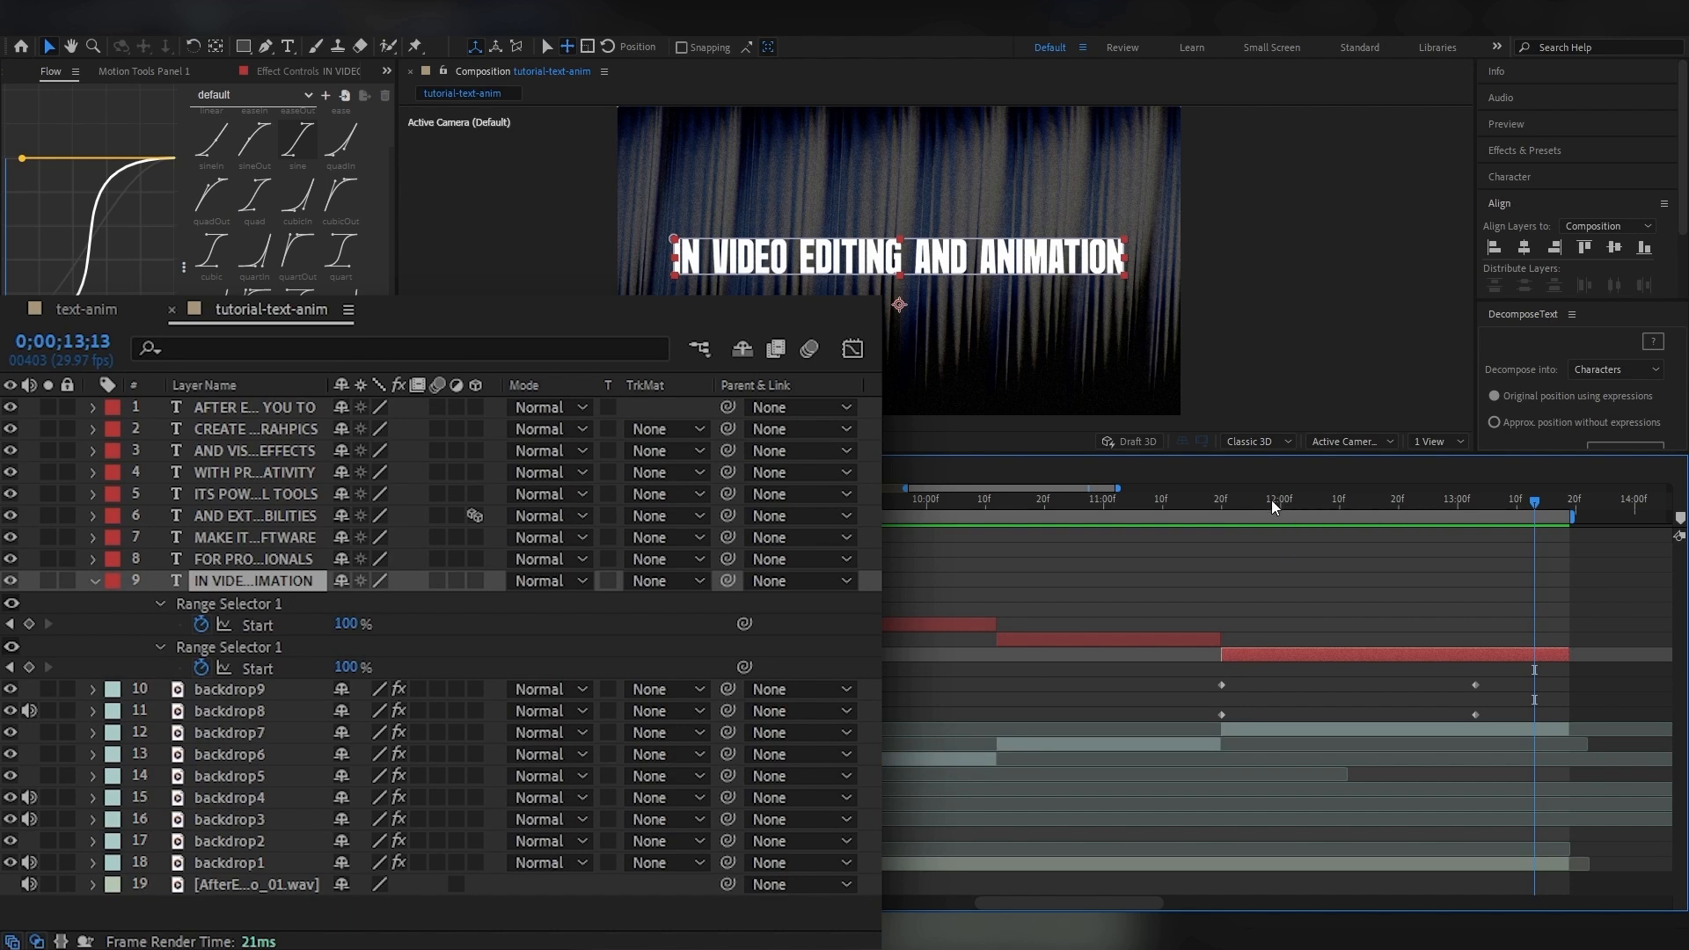
Add three intermediate Start keyframes to both animators and apply the sineIn easing to all their Start keyframes.
left_click(1224, 503)
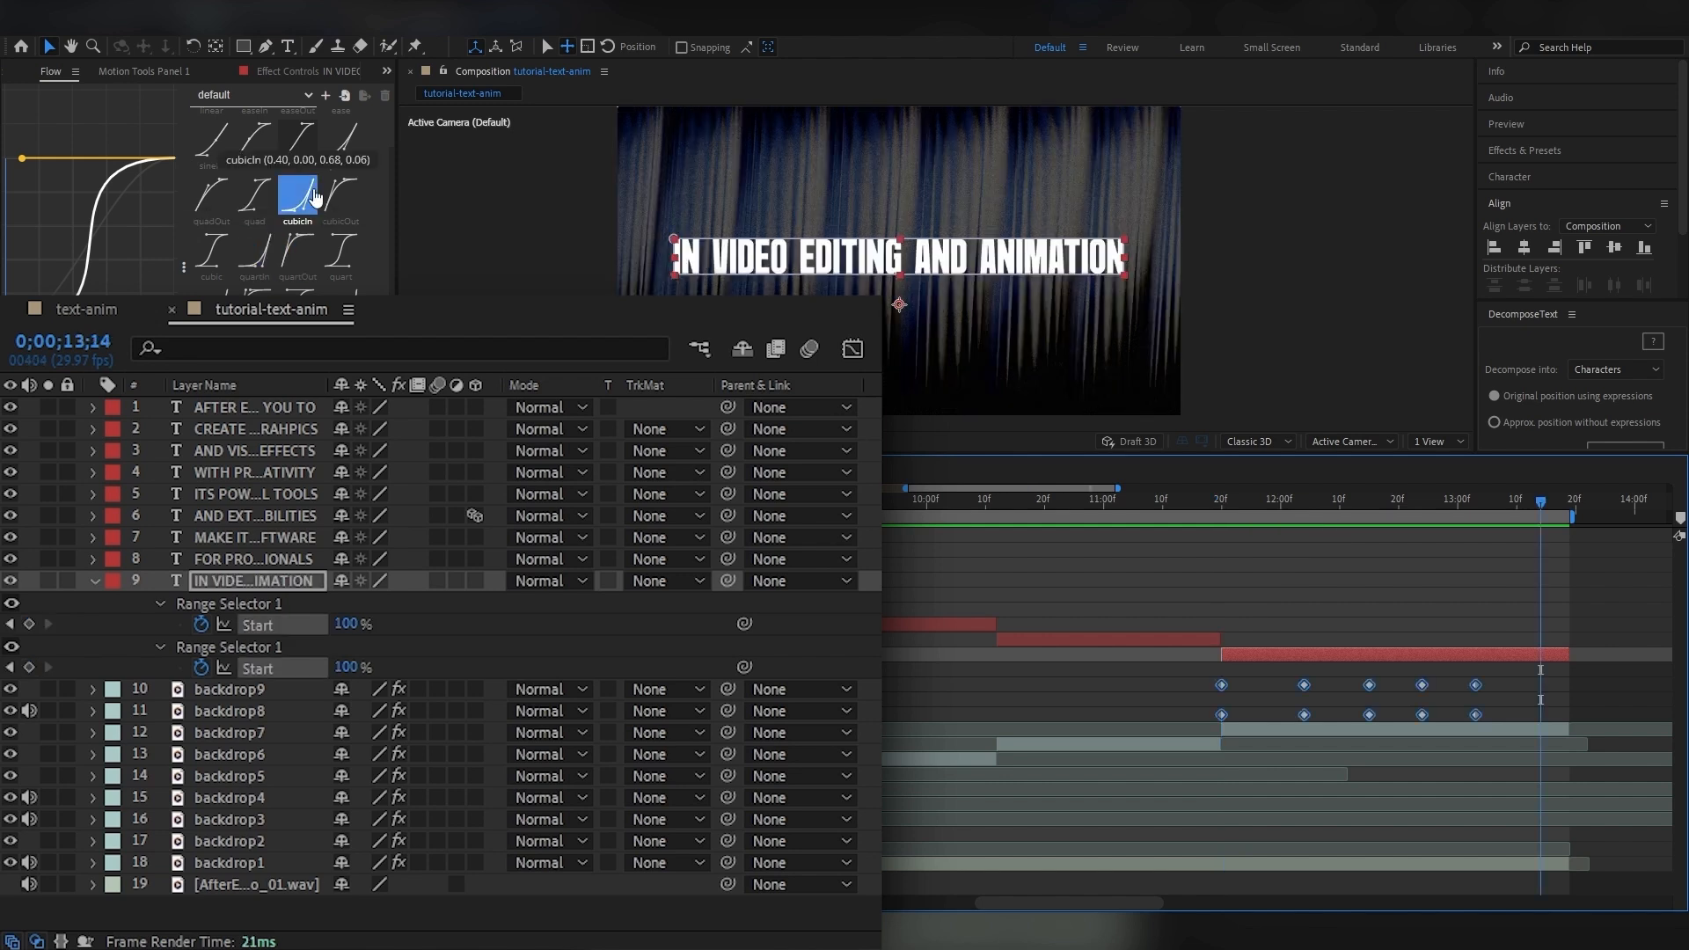
left_click(351, 192)
left_click(297, 193)
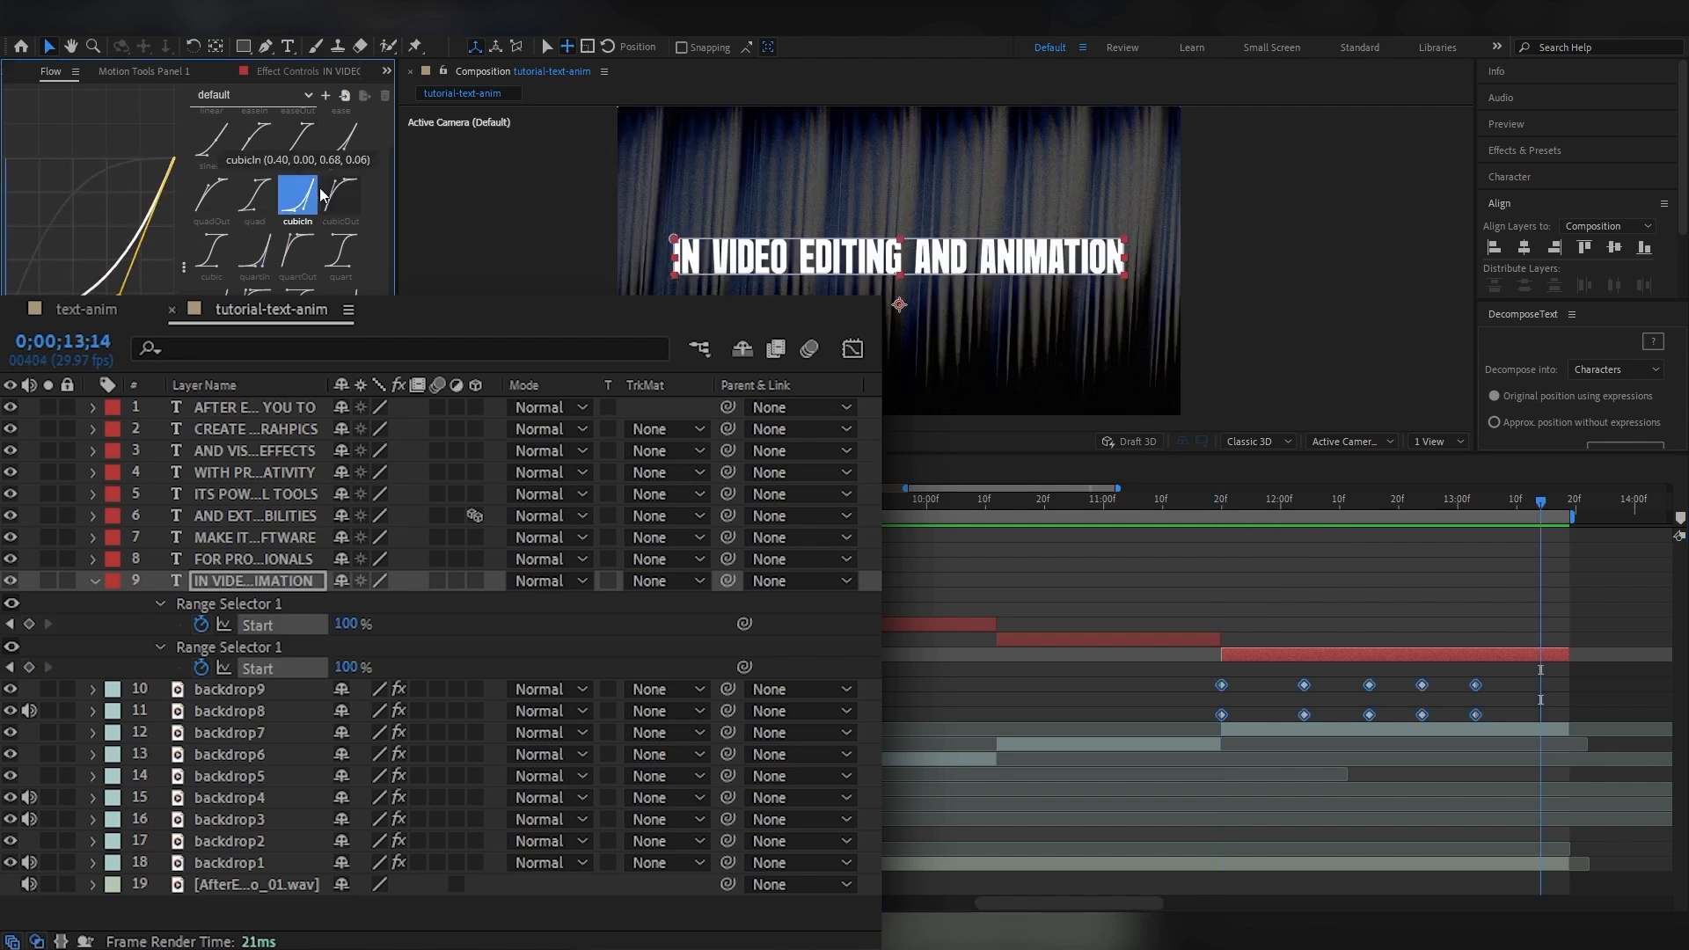
left_click_drag(1244, 503, 1212, 507)
left_click_drag(1212, 507, 1218, 508)
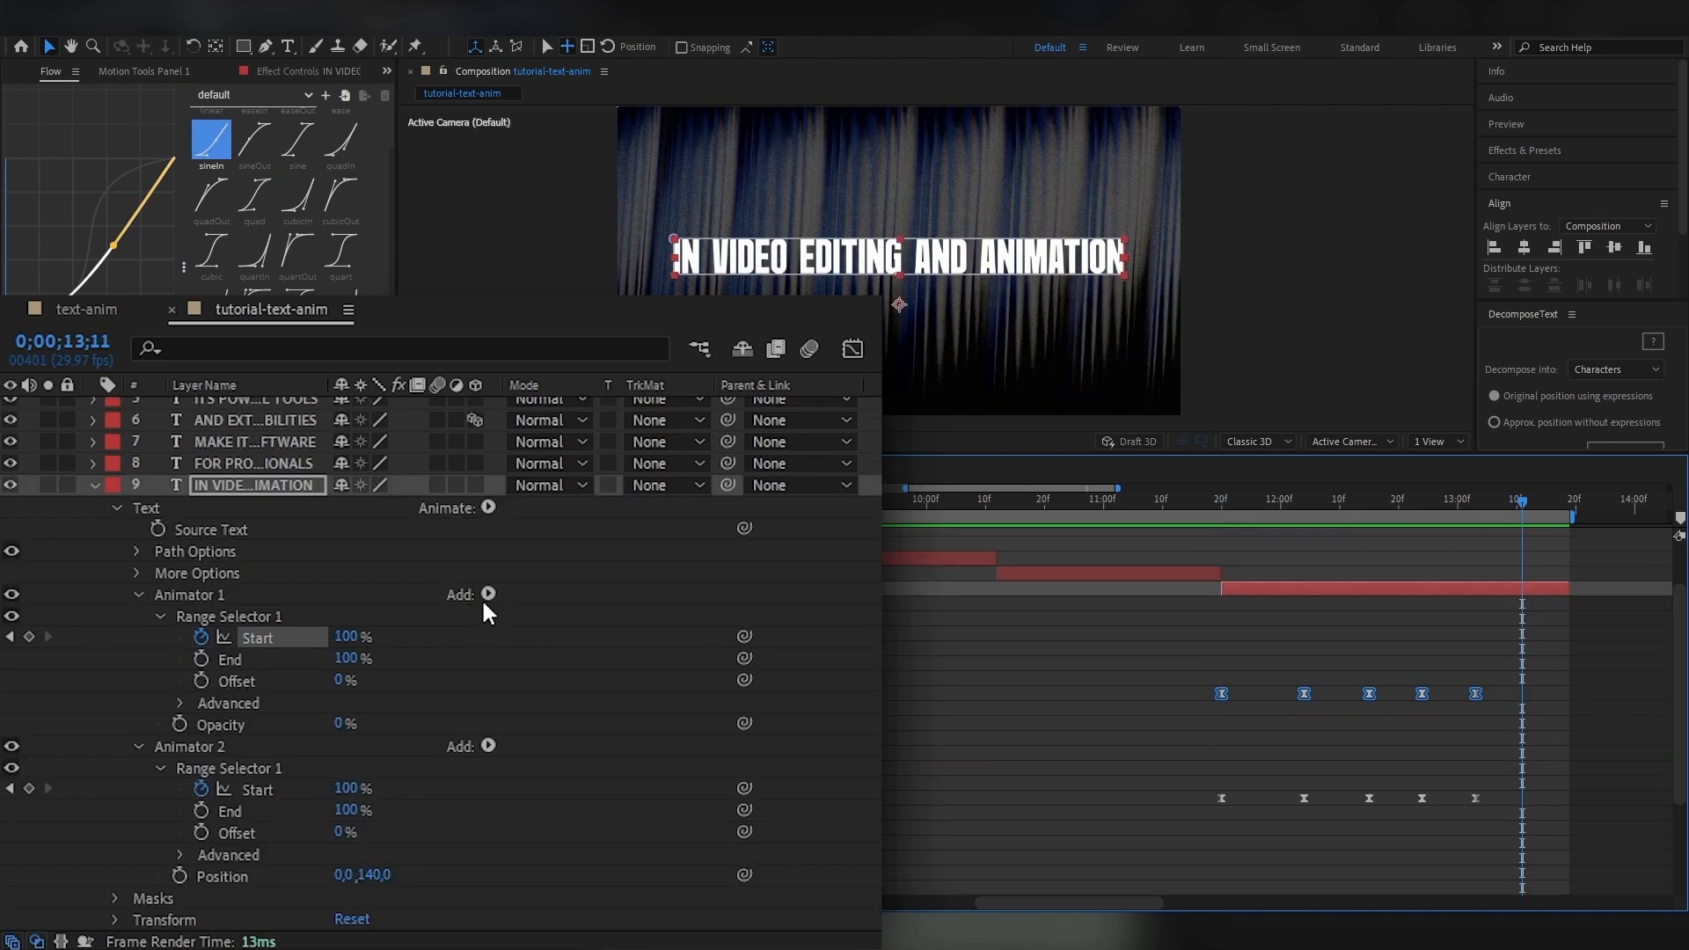
Add a Blur property of 60, 60 to the first animator and preview the word reveal from 0;00;11;20.
left_click(488, 595)
mouse_move(576, 605)
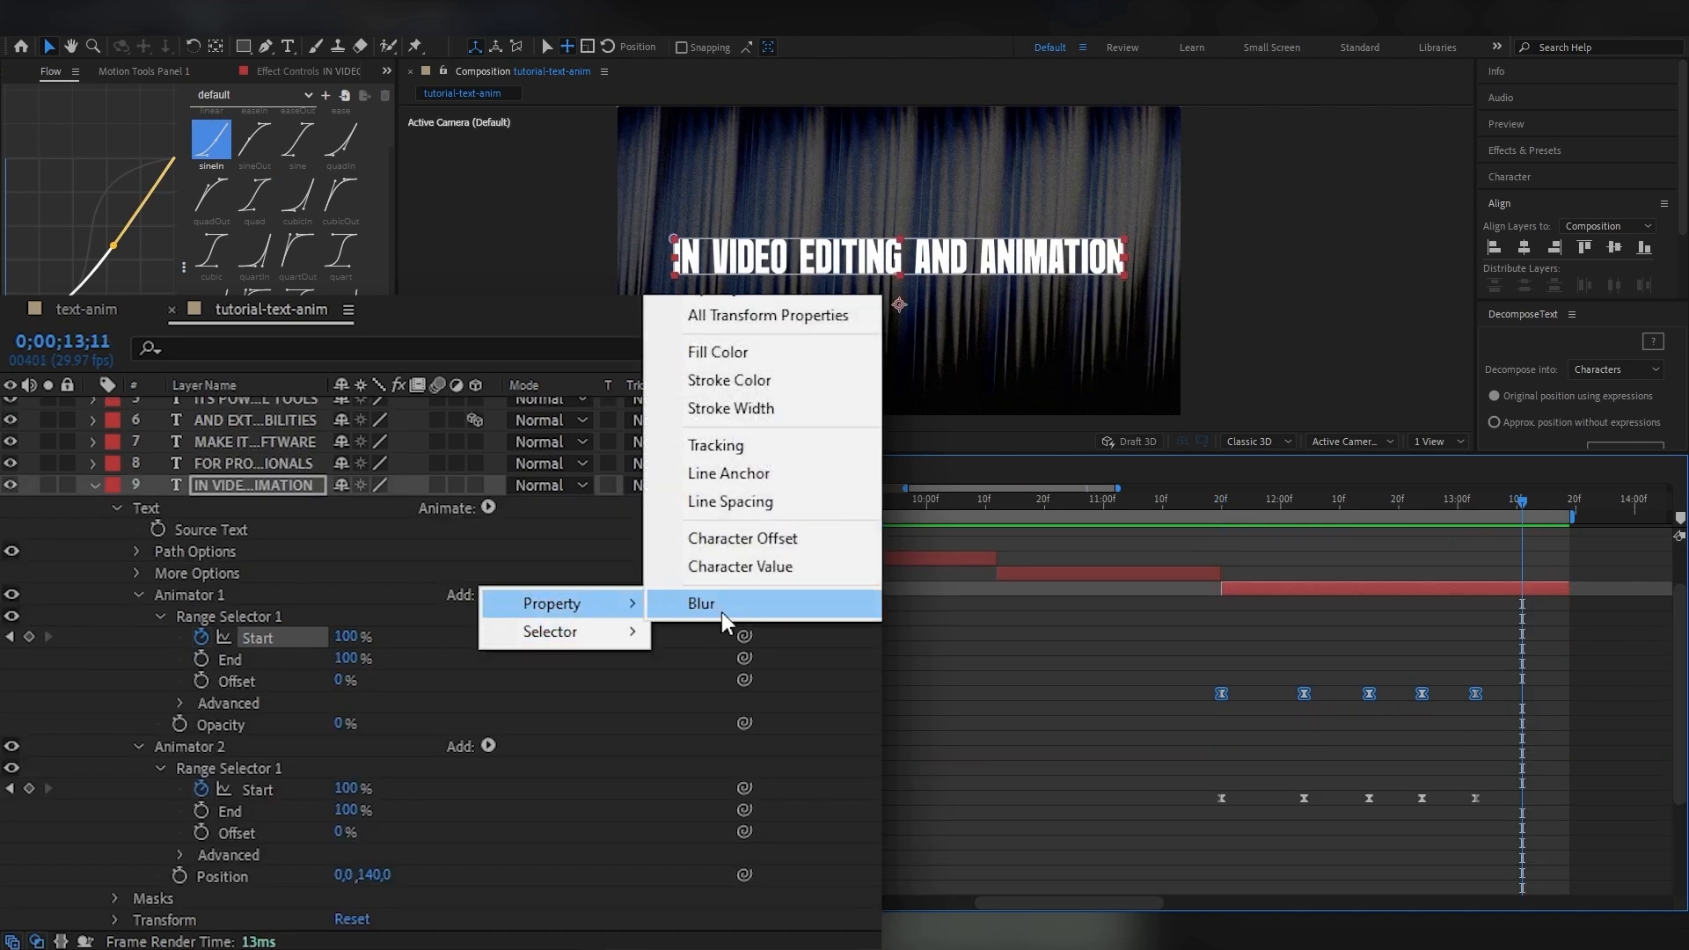
left_click(722, 607)
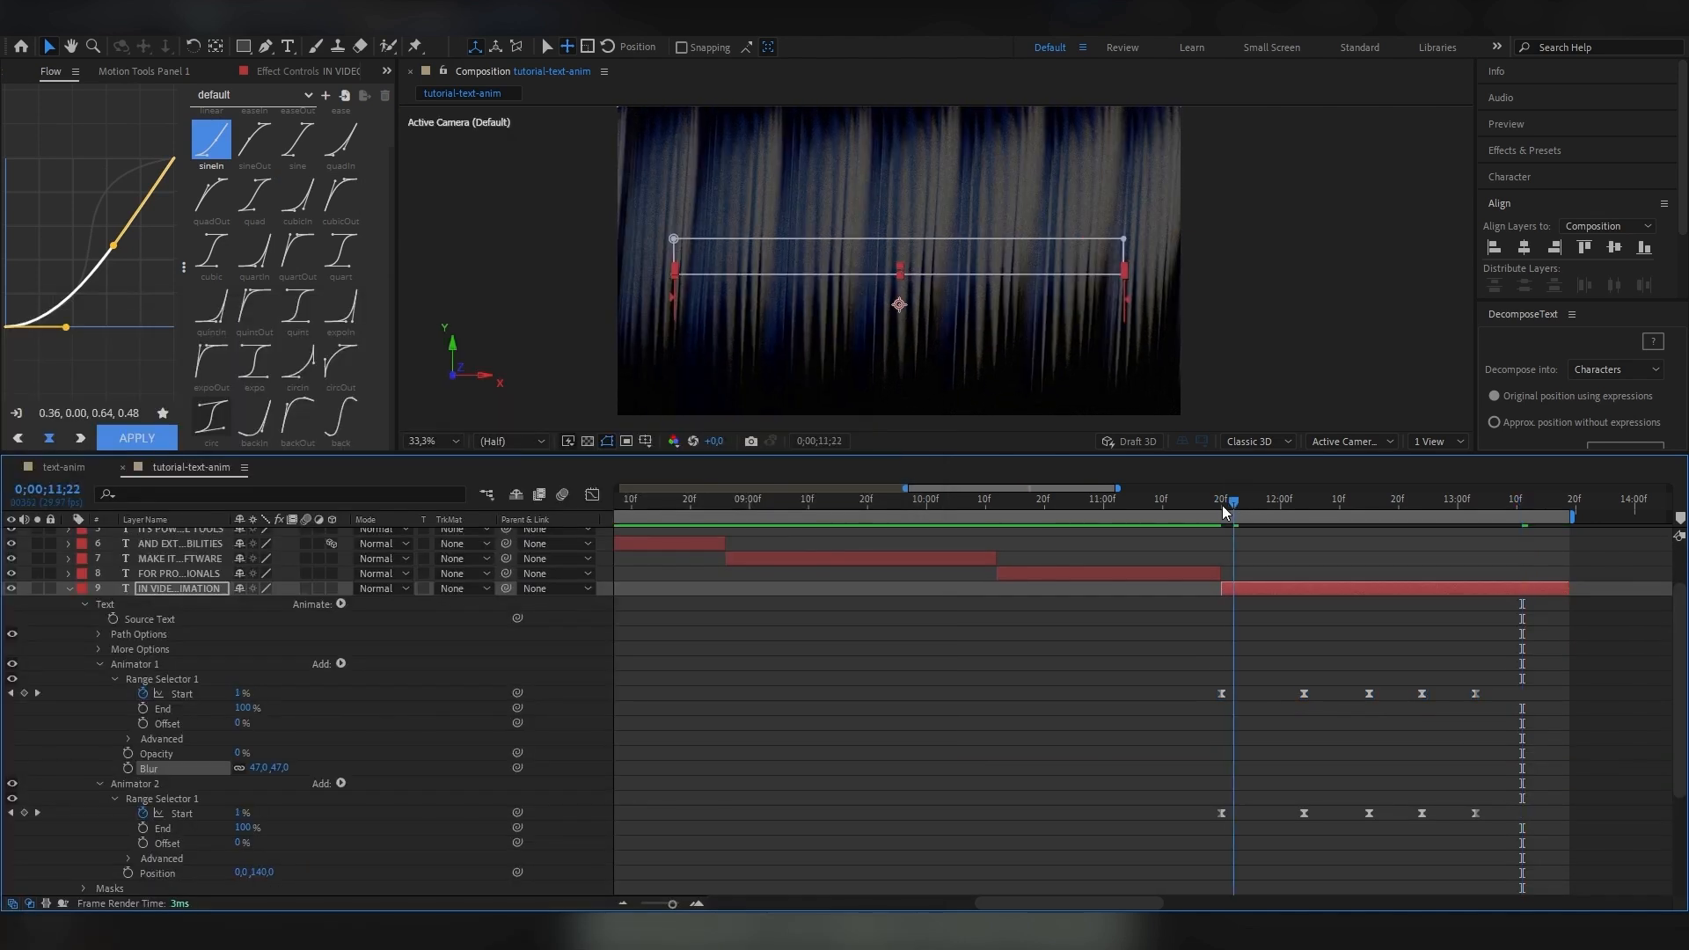
left_click(1222, 505)
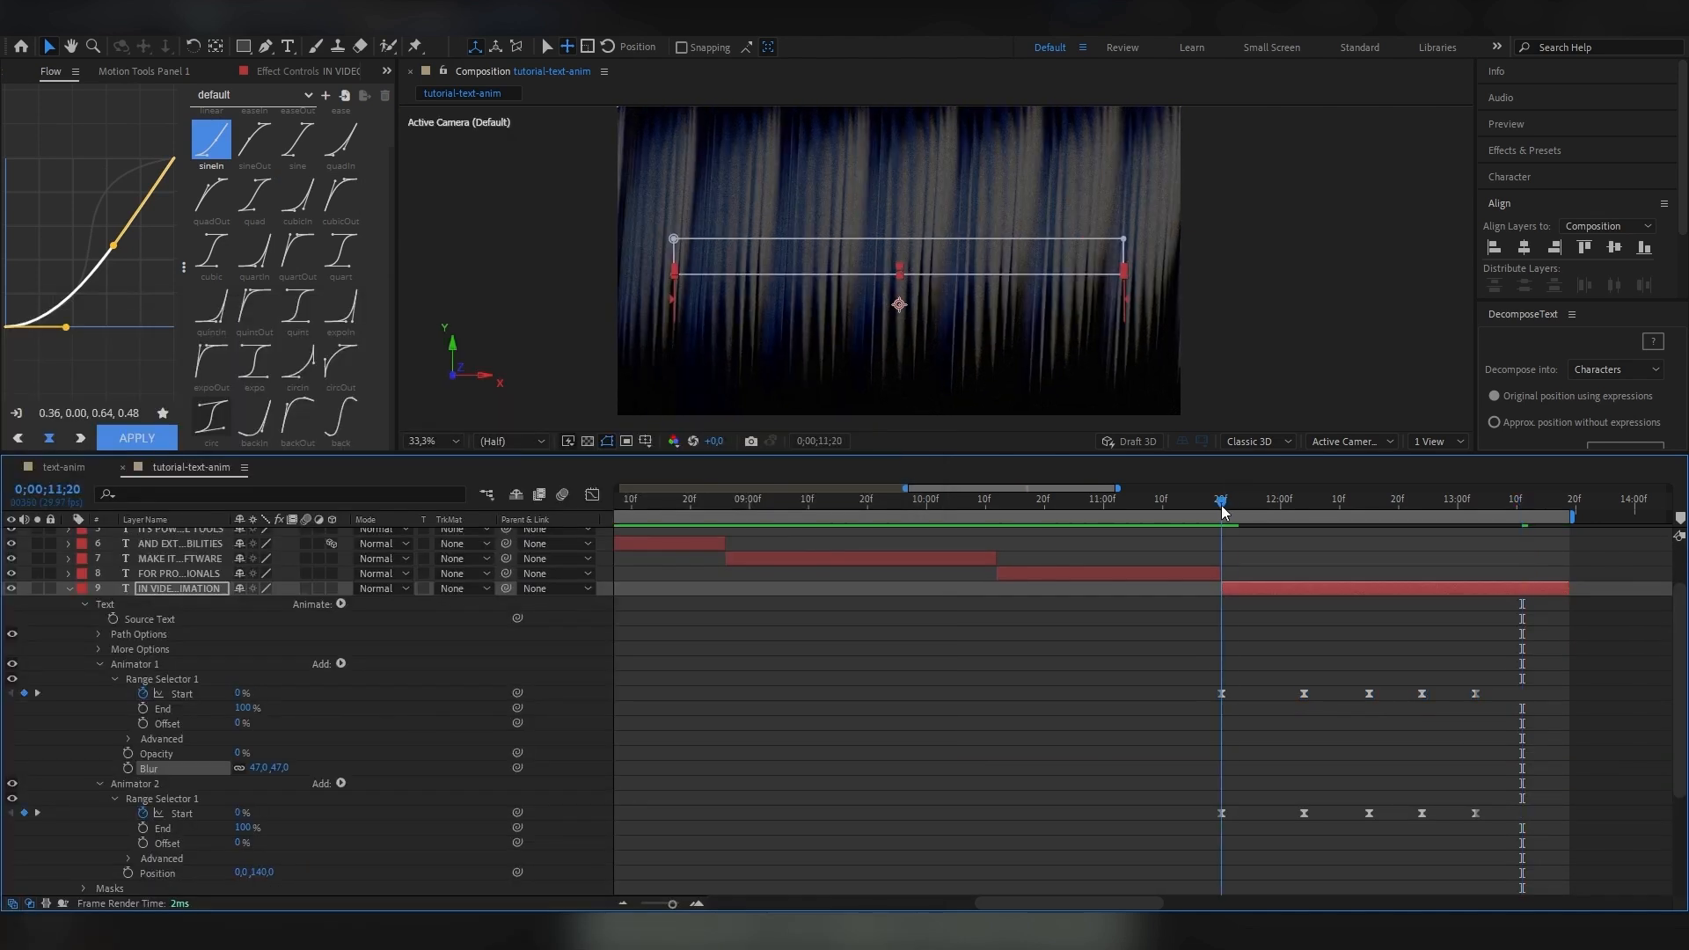
key("space")
key("space")
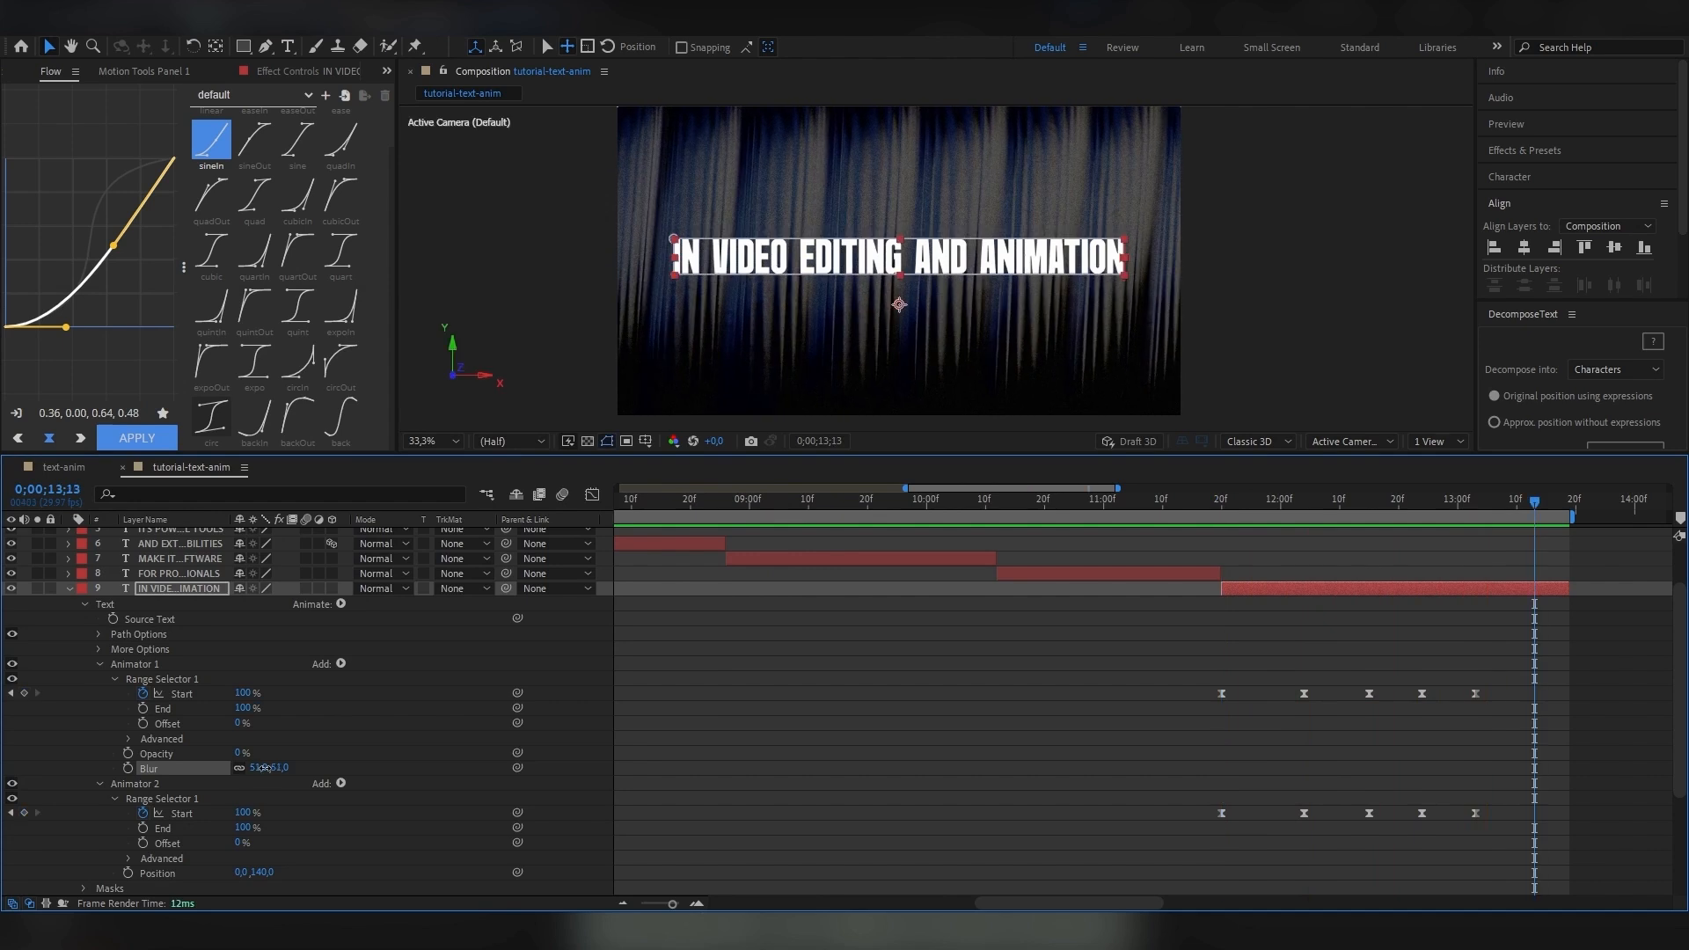
left_click_drag(261, 768, 273, 768)
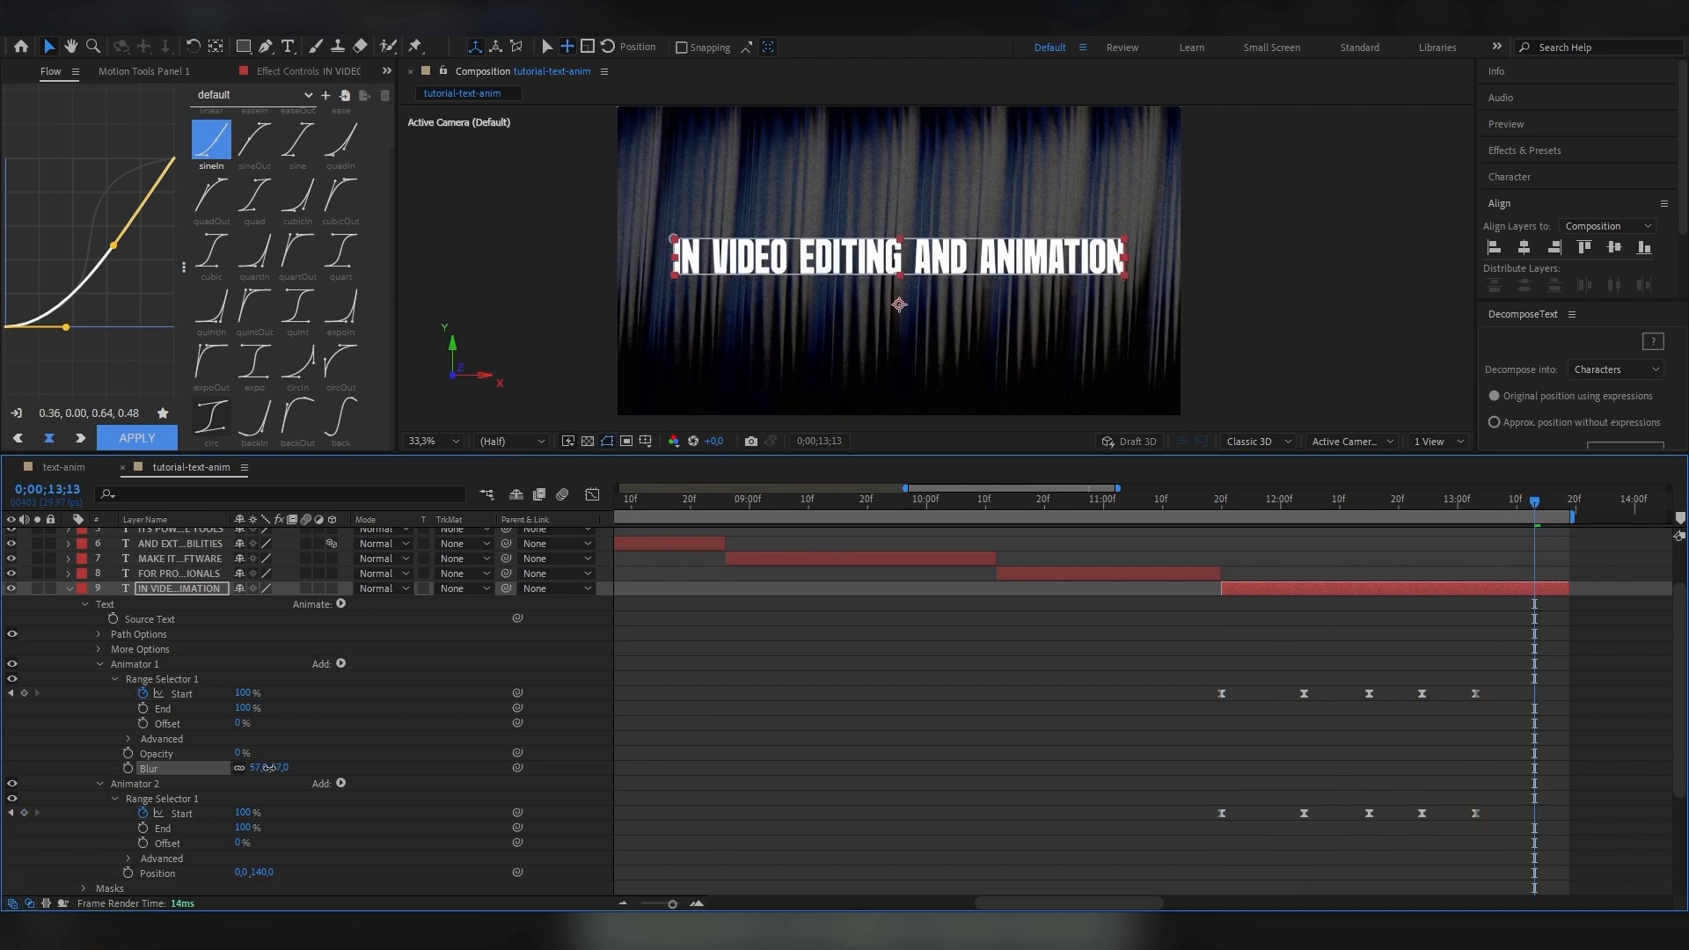
key("space")
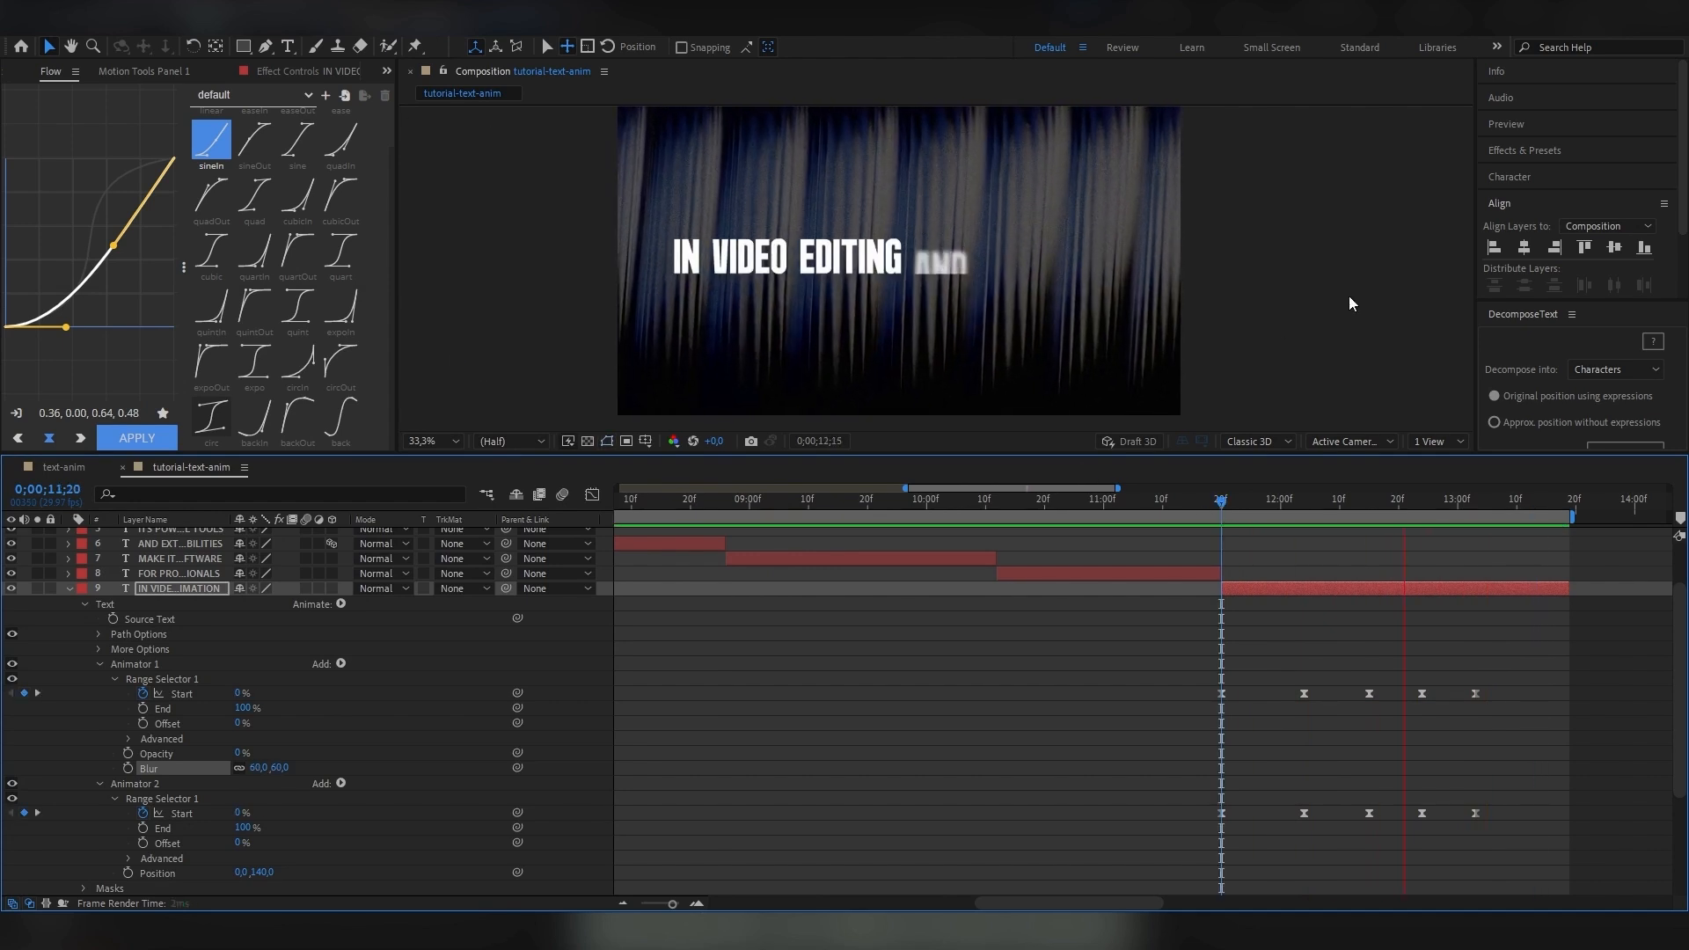
Shift the first animator's Start keyframes one frame later, then apply the sine easing to both animators' Start keyframes and preview.
left_click_drag(1510, 715, 1231, 698)
left_click(1222, 502)
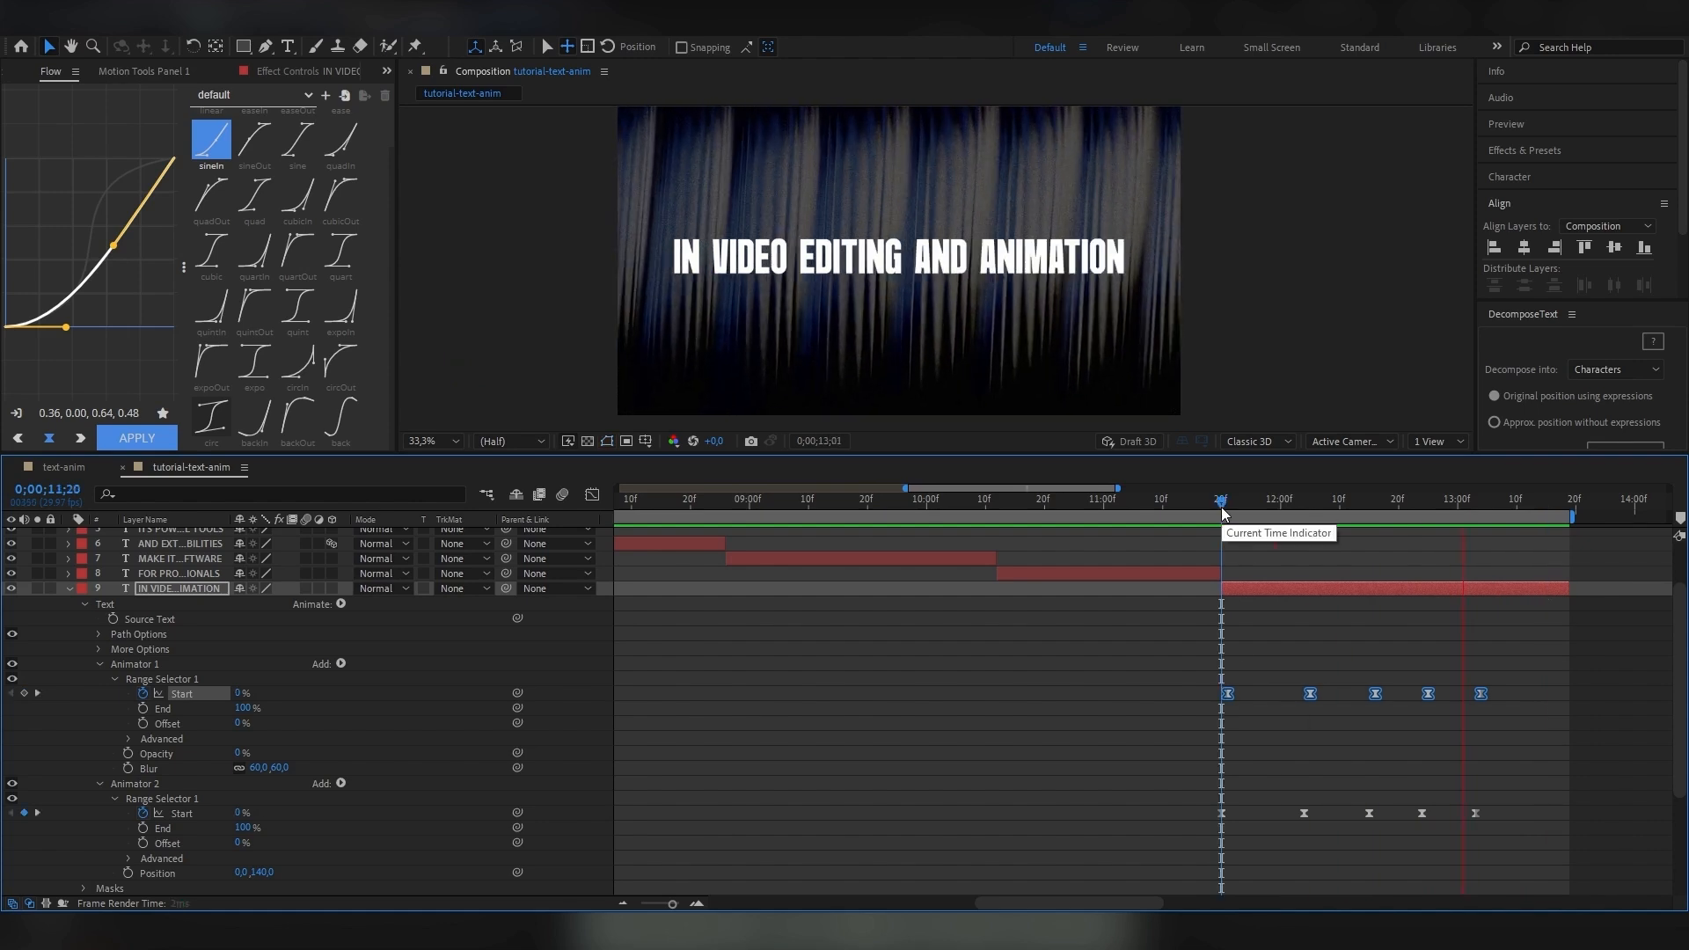
left_click_drag(1510, 833, 1140, 682)
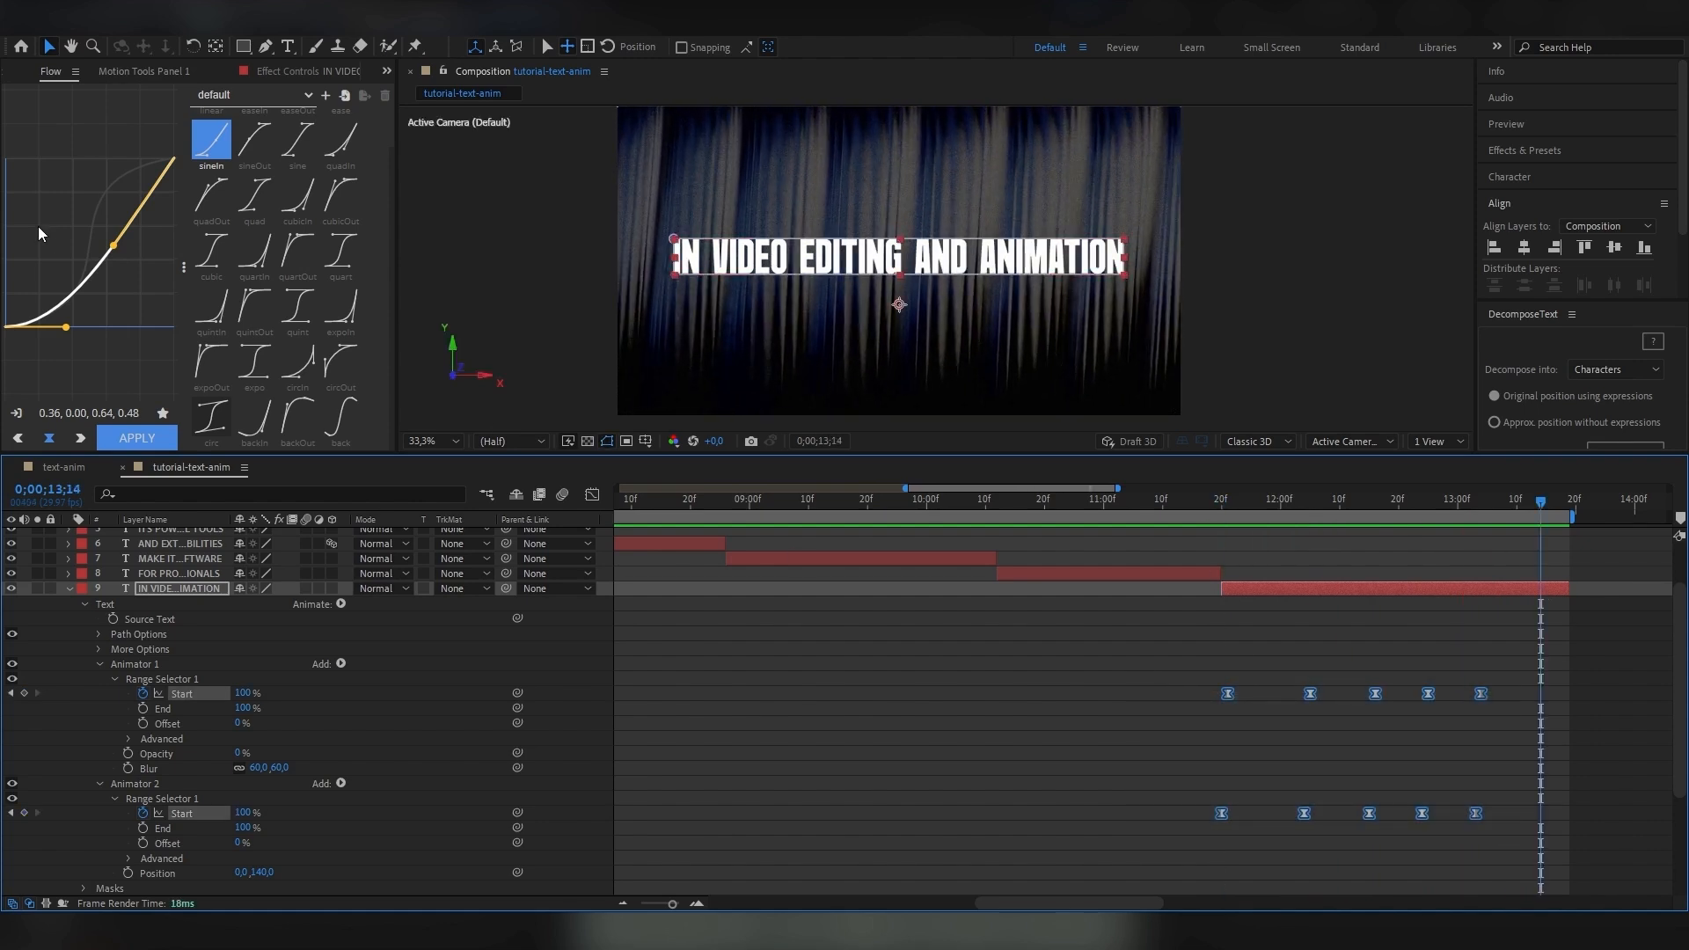
left_click(1221, 501)
key("space")
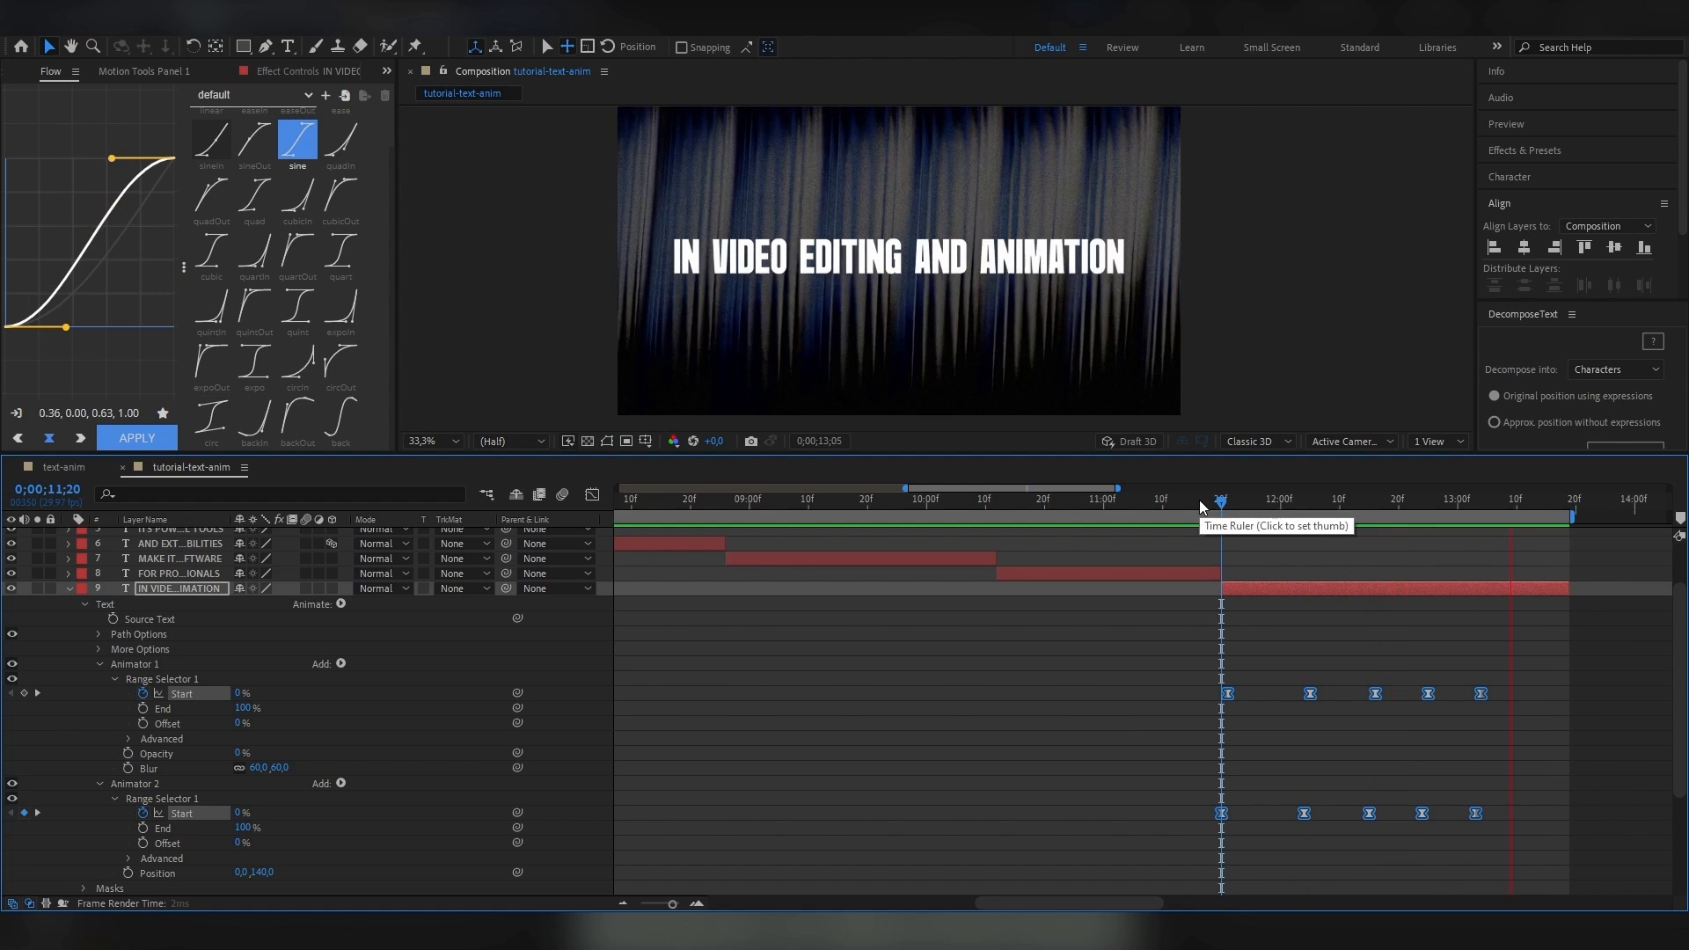
key("space")
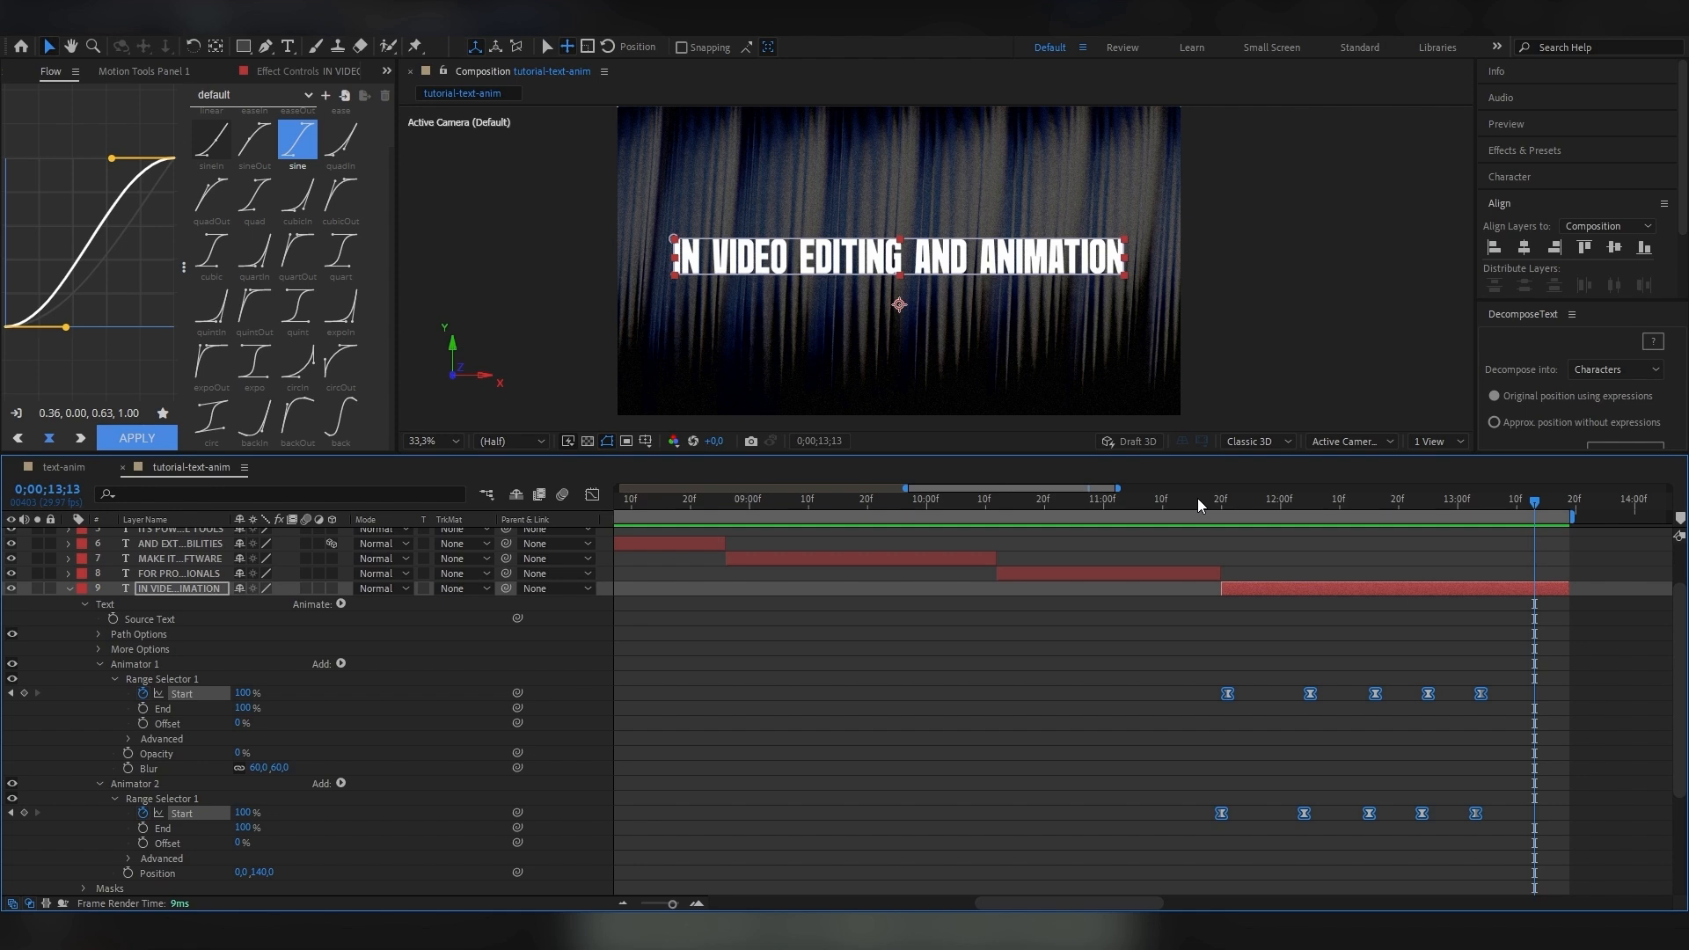
Collapse the IN VIDEO EDITING AND ANIMATION layer's properties and fit the whole composition's duration in the timeline.
key("u")
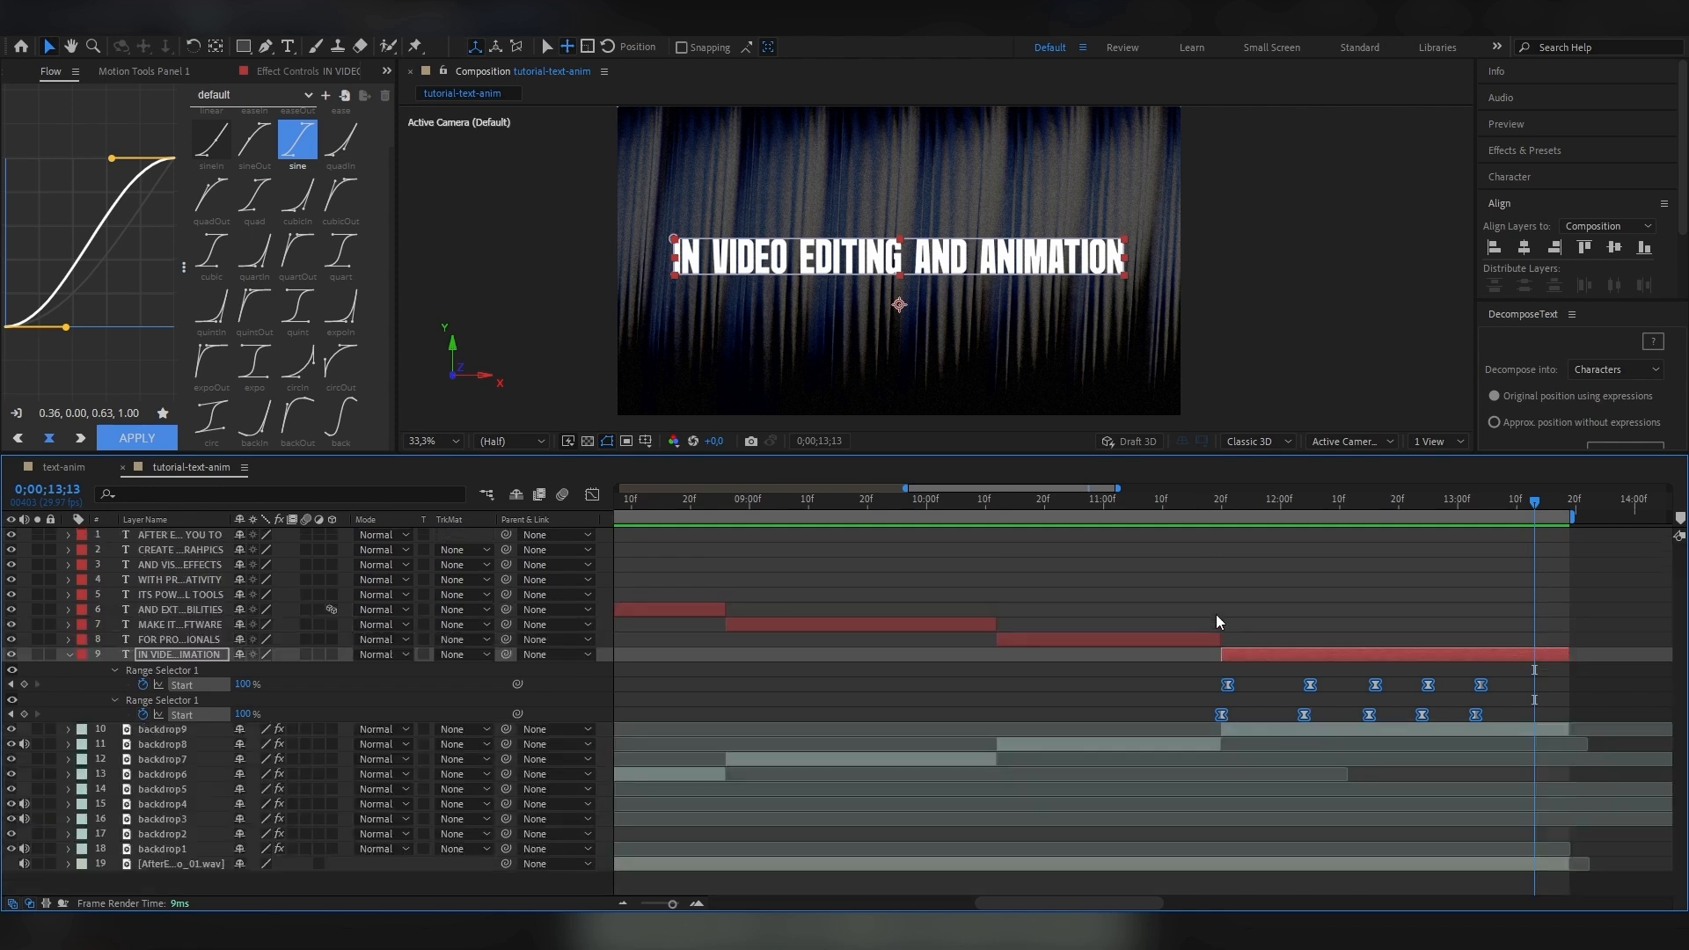
left_click(68, 654)
key("minus")
key("minus")
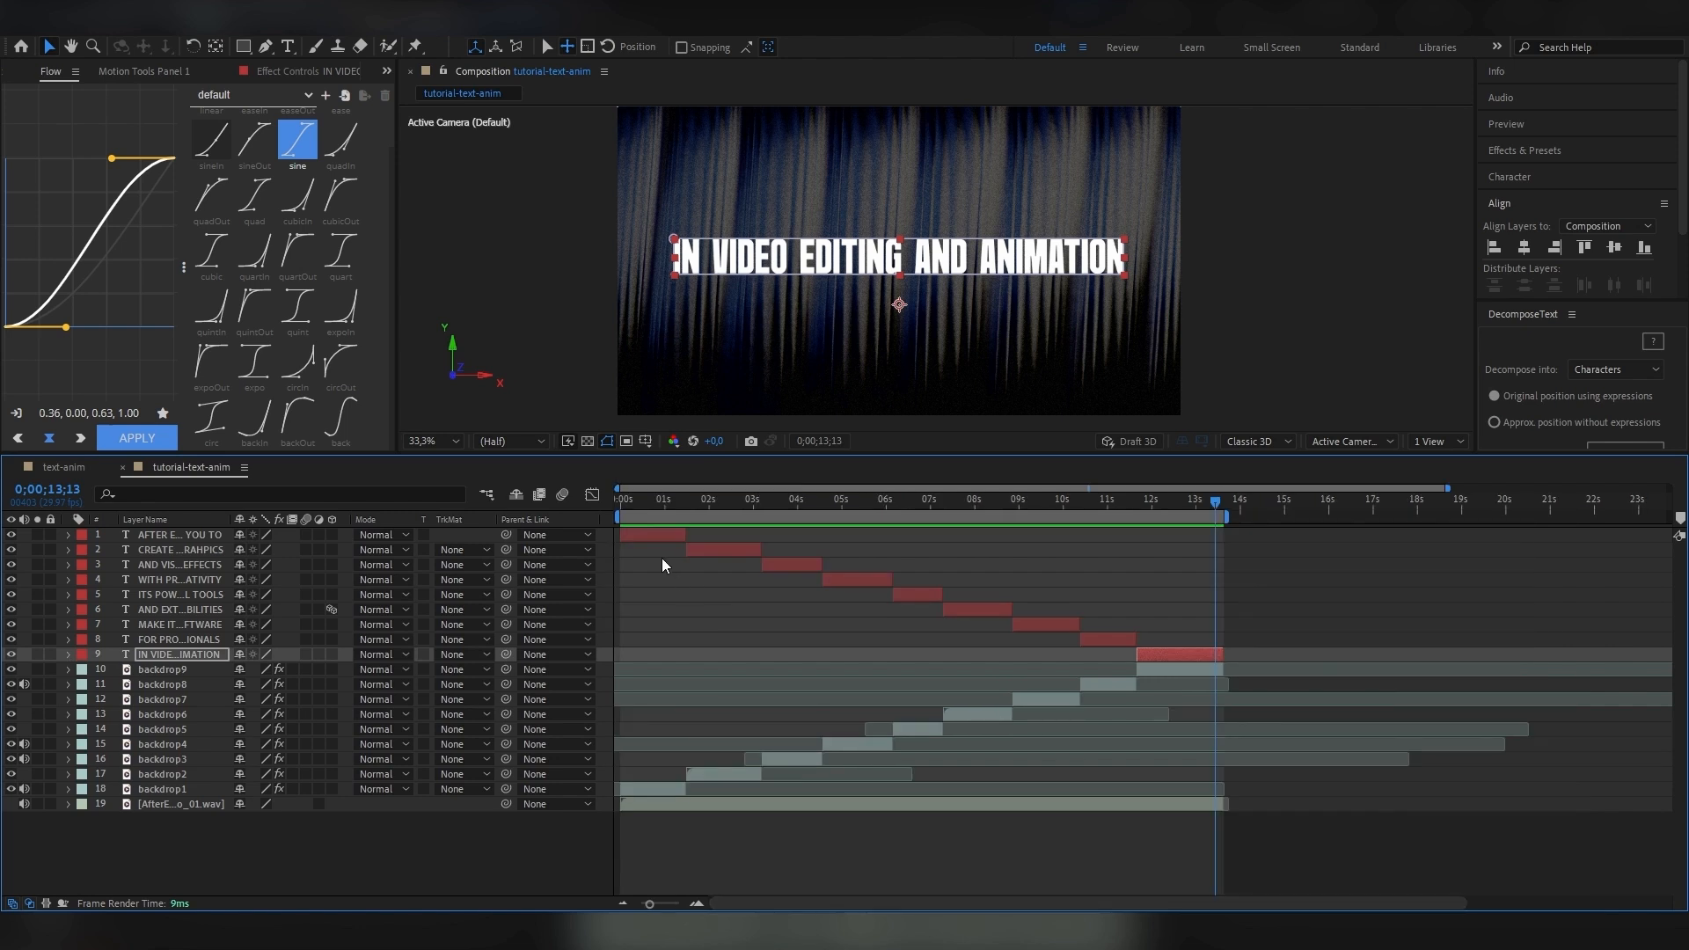
Duplicate backdrop1 above the AFTER EFFECTS ALLOWS YOU TO layer and set the copy as that text's Luma Matte.
left_click(657, 532)
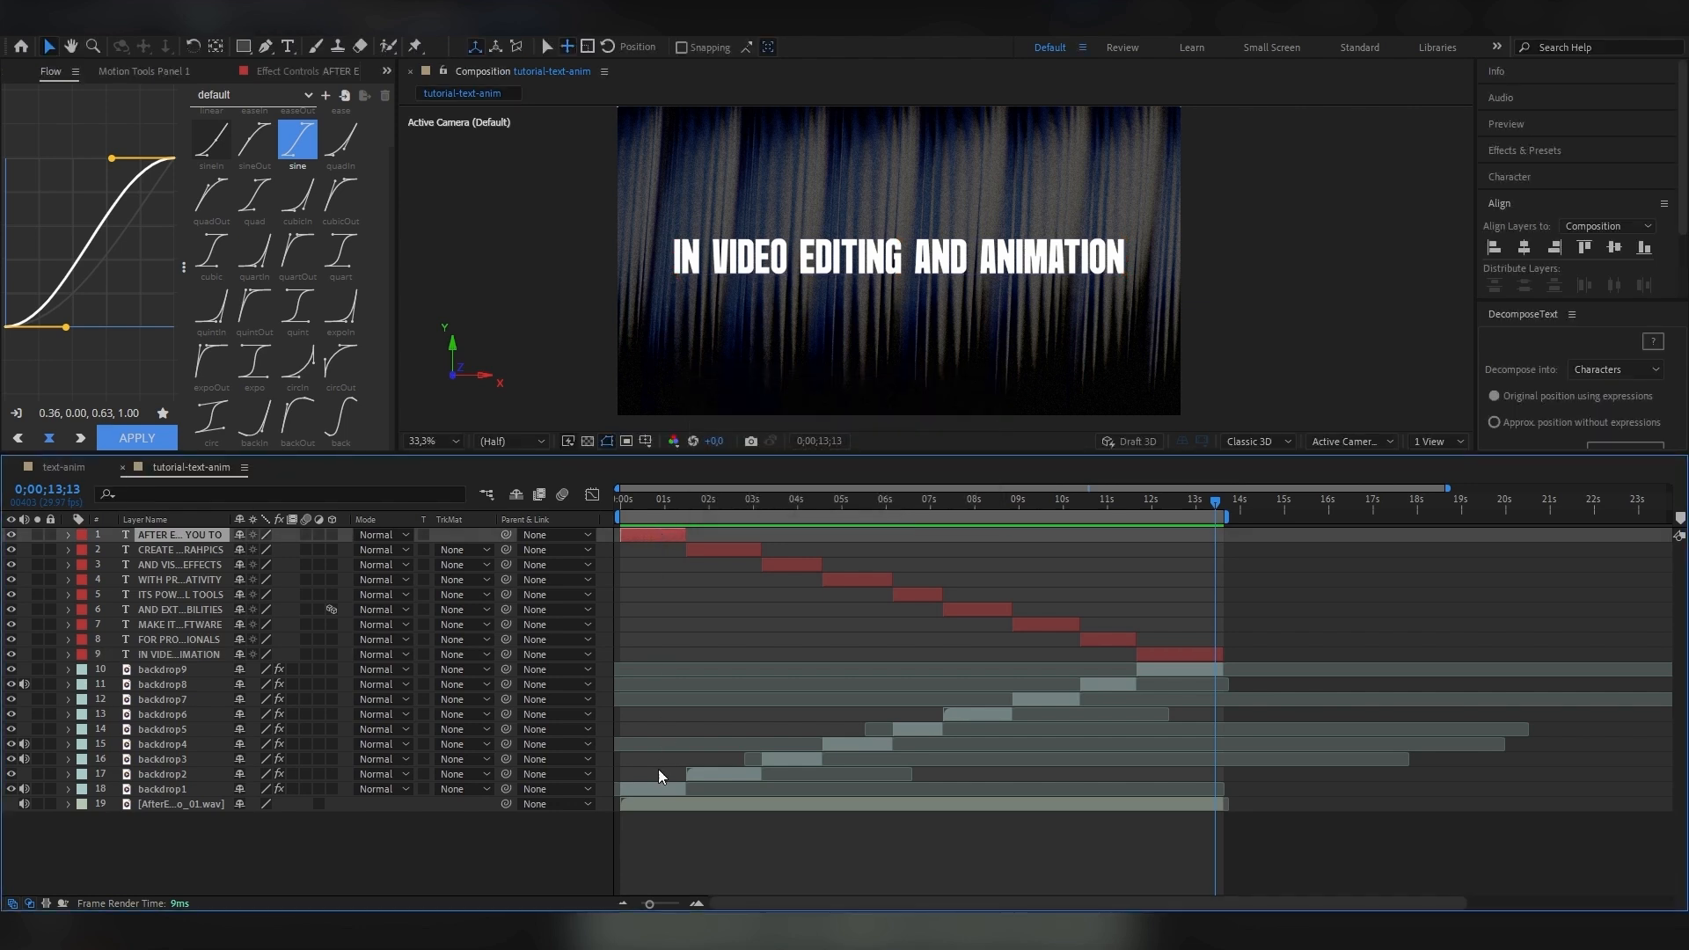
left_click_drag(649, 499, 677, 506)
left_click(159, 790)
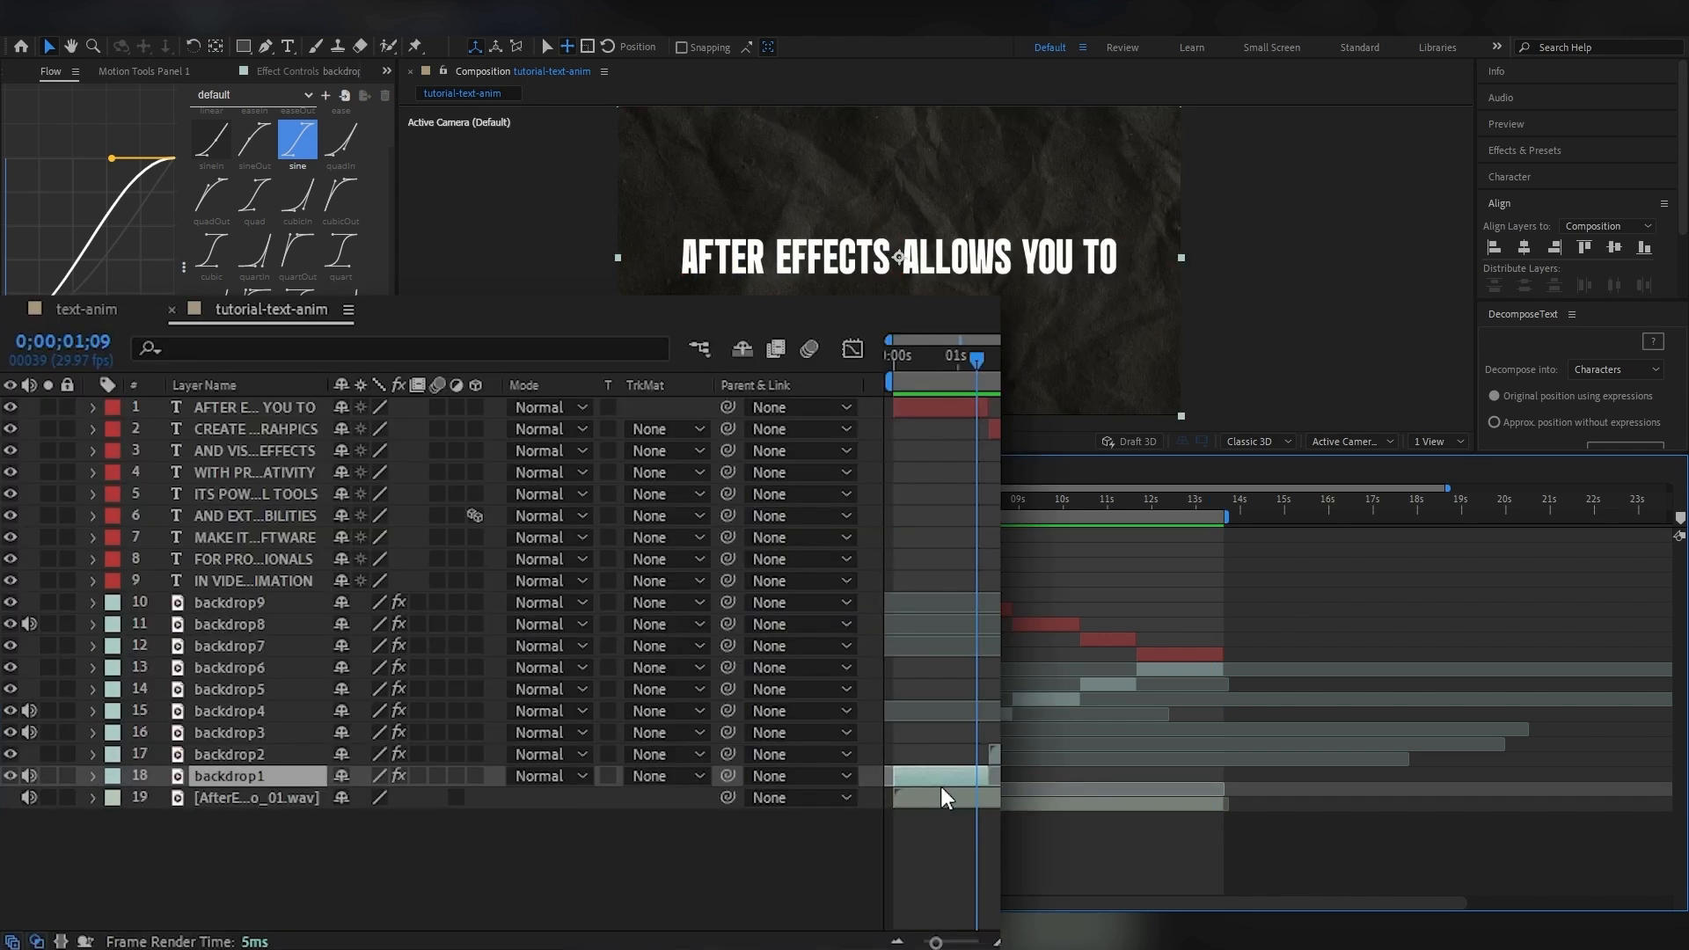
key("ctrl+d")
left_click_drag(233, 776, 241, 399)
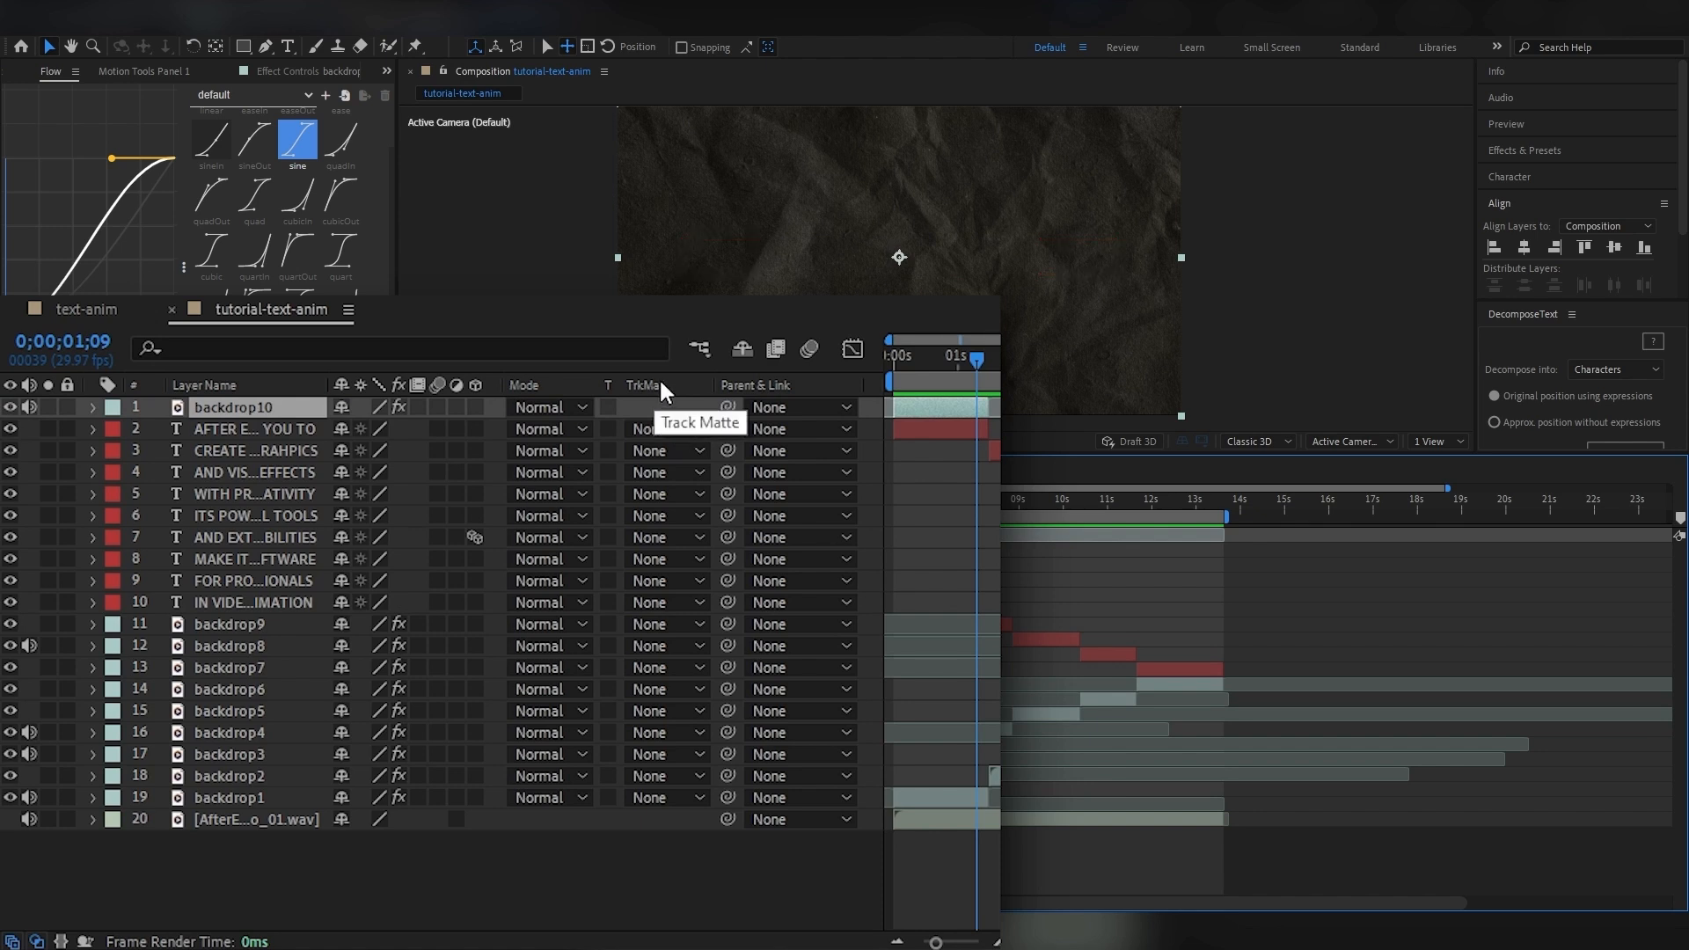
left_click(674, 429)
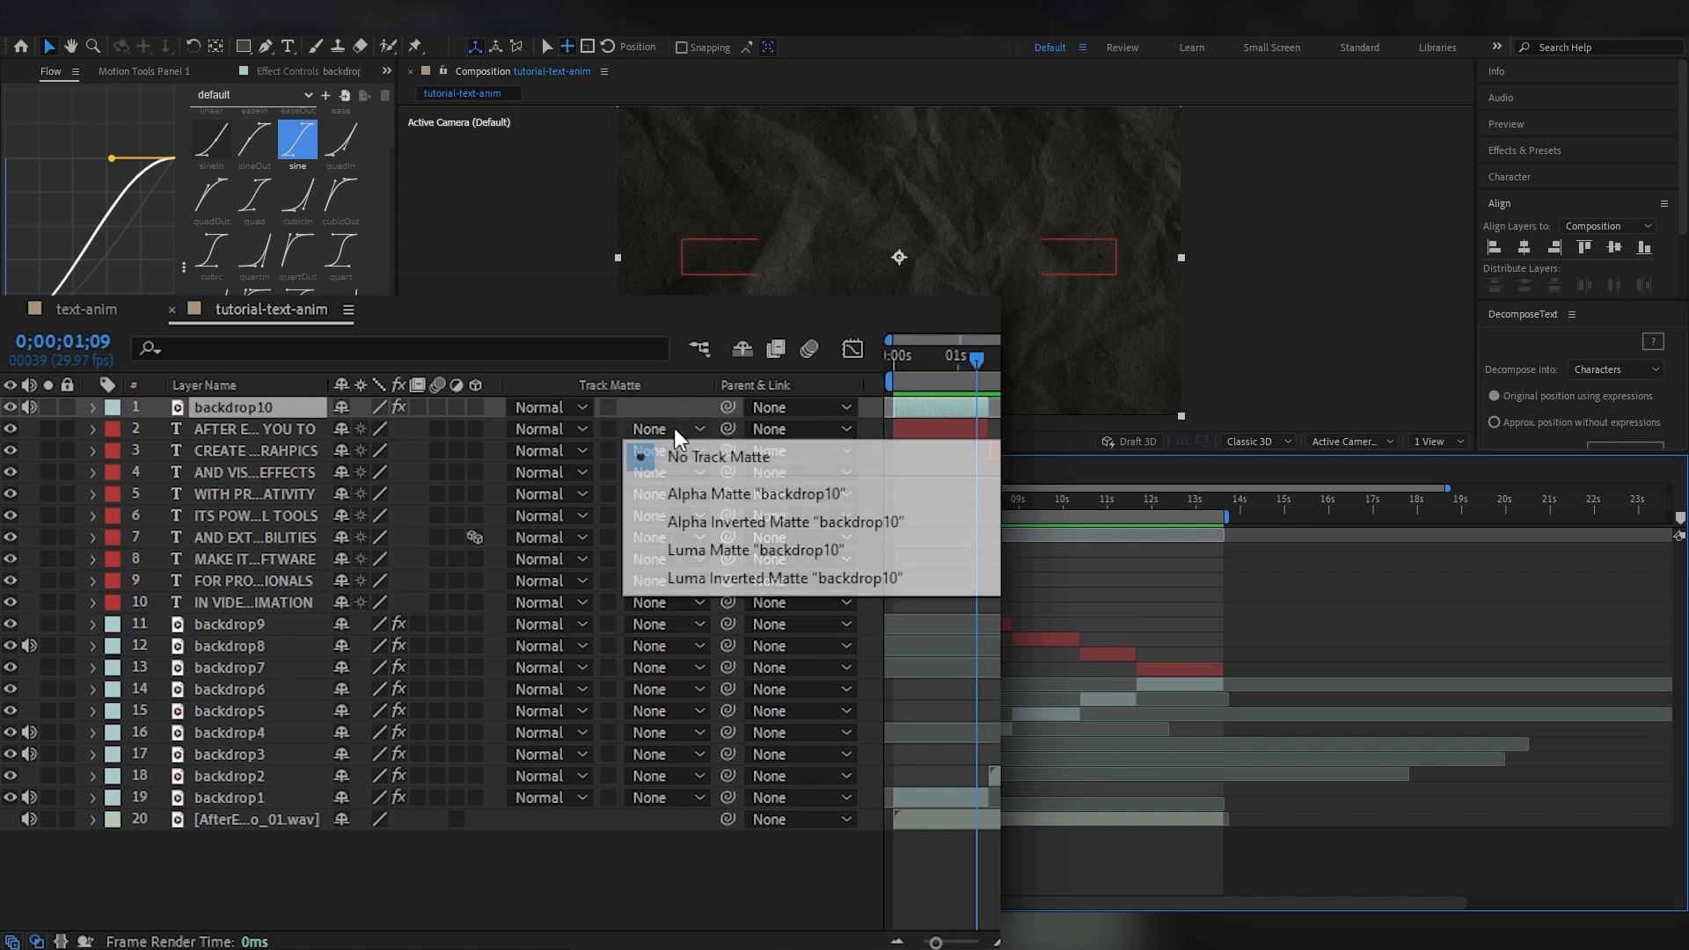
left_click(762, 558)
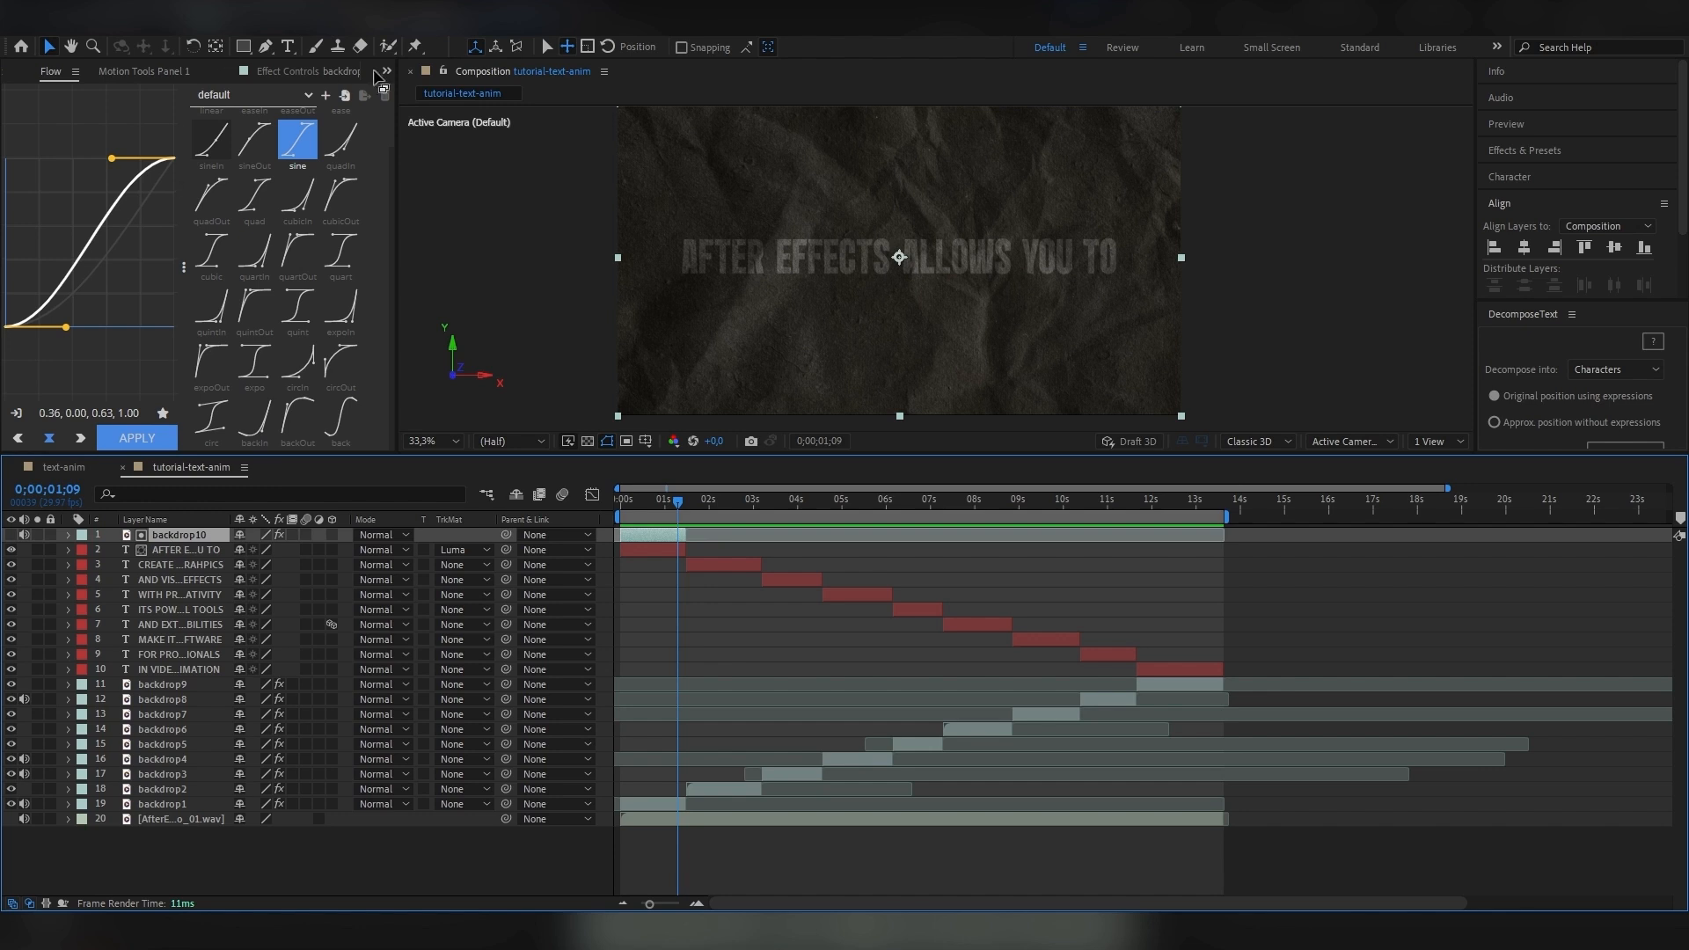
Add a Curves effect to backdrop10, raise the RGB curve to brighten the matte, and preview the textured text.
left_click(281, 71)
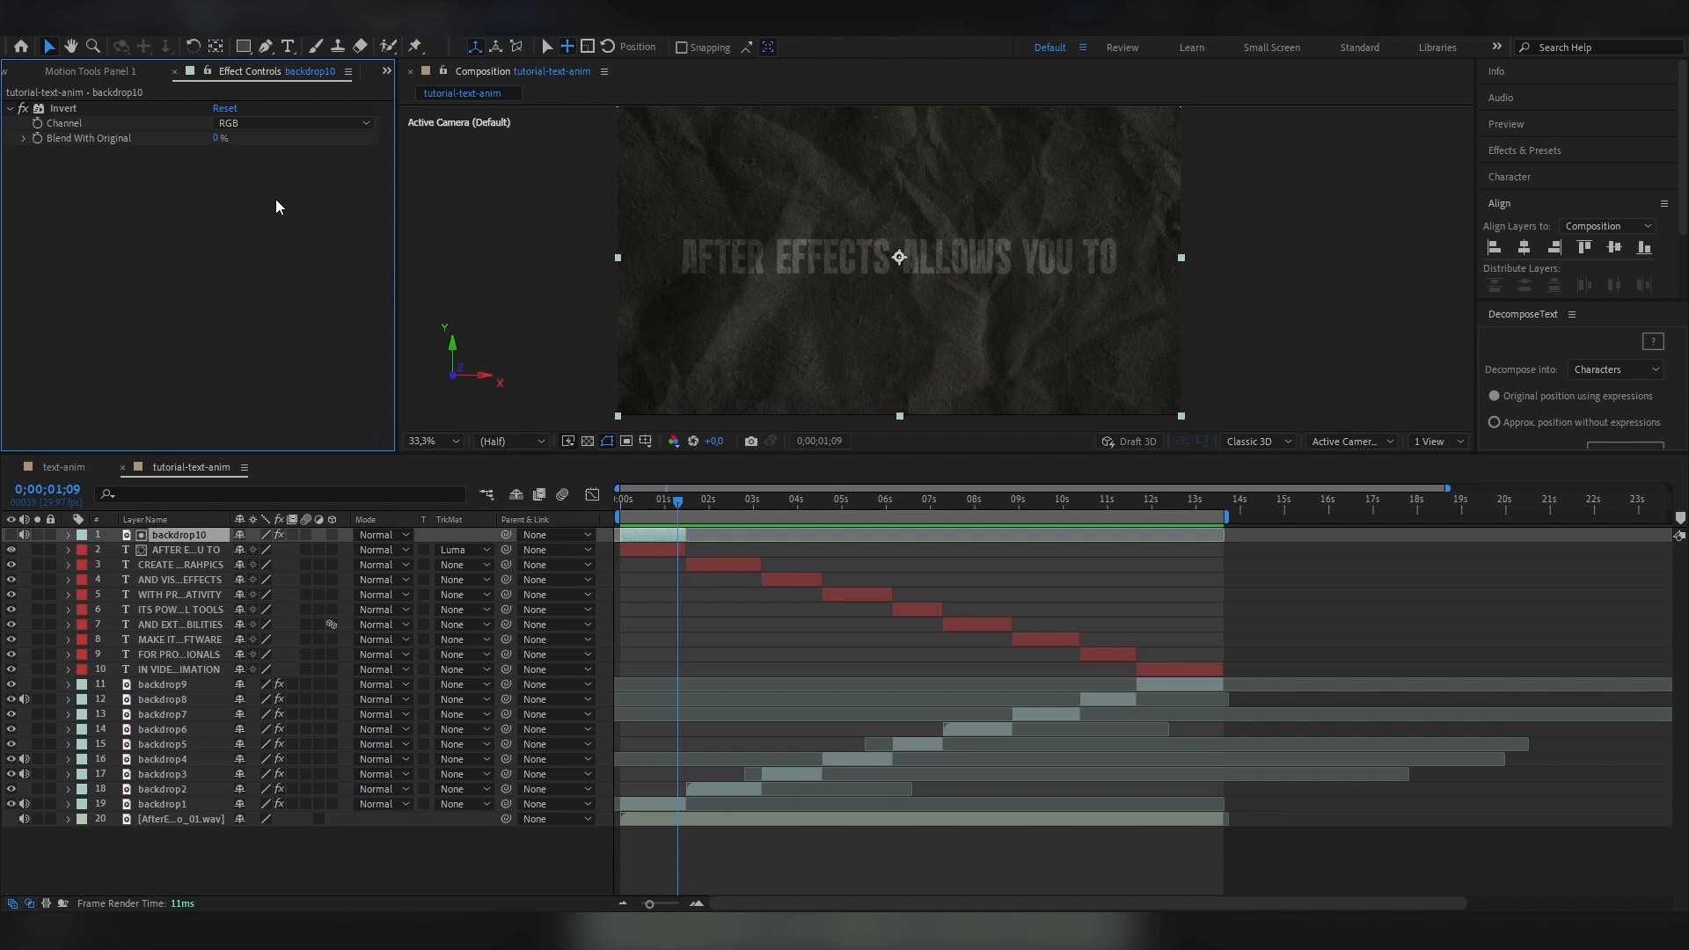
key("ctrl+space")
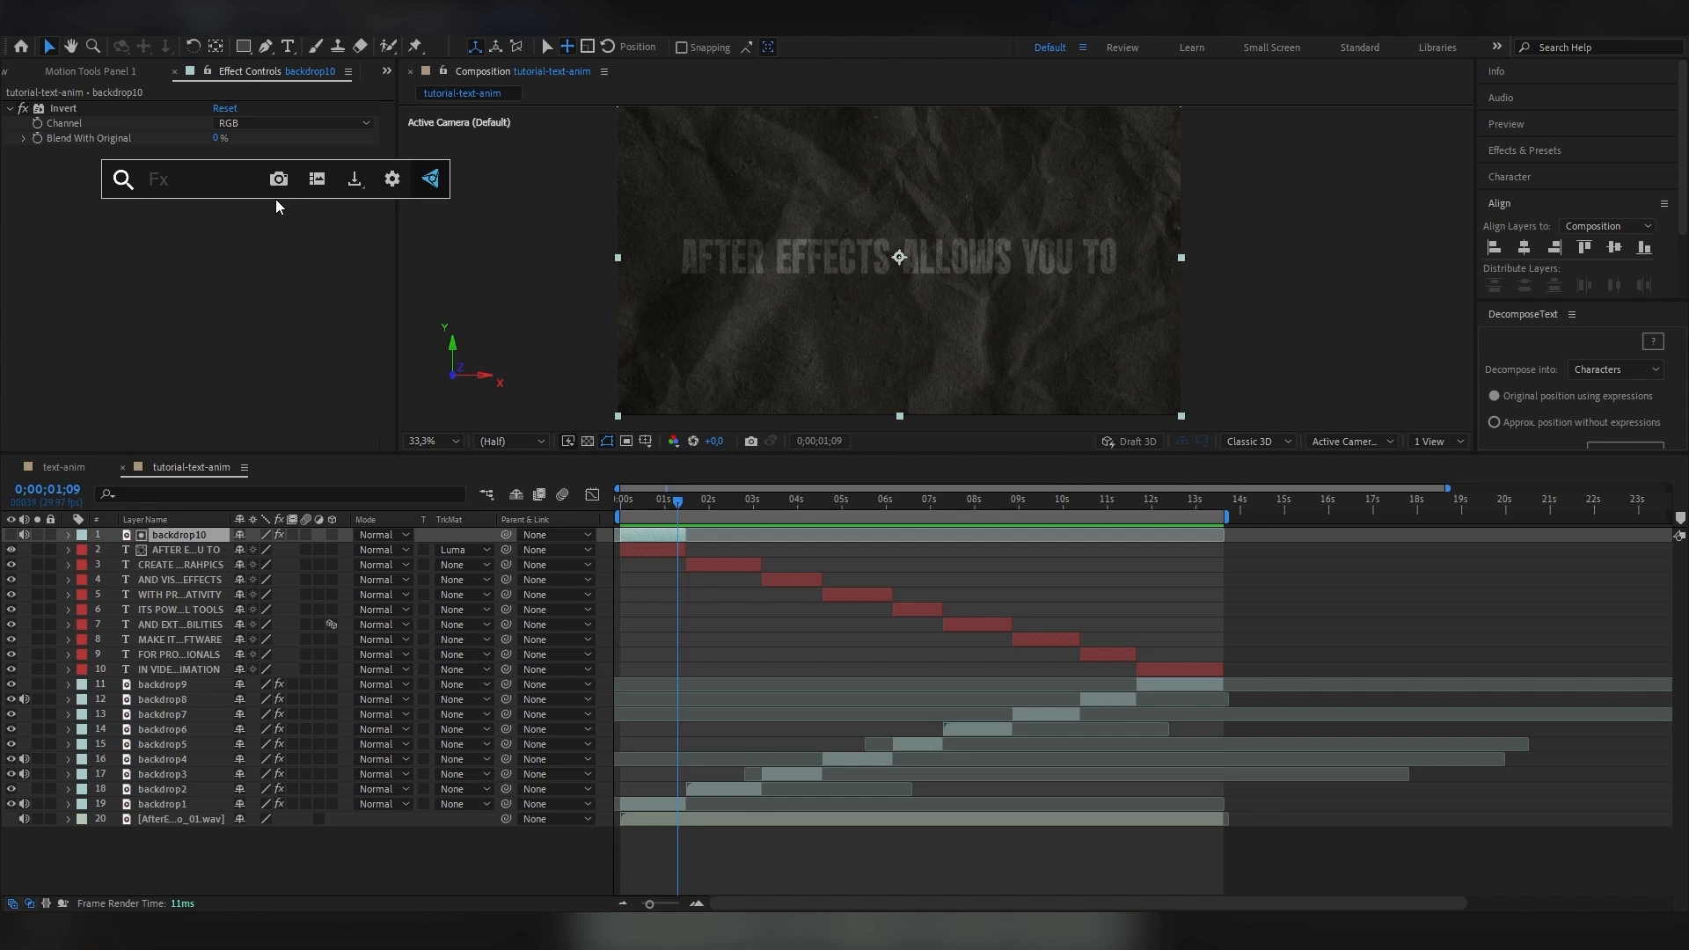
type("cur")
key("Return")
left_click_drag(234, 274, 214, 255)
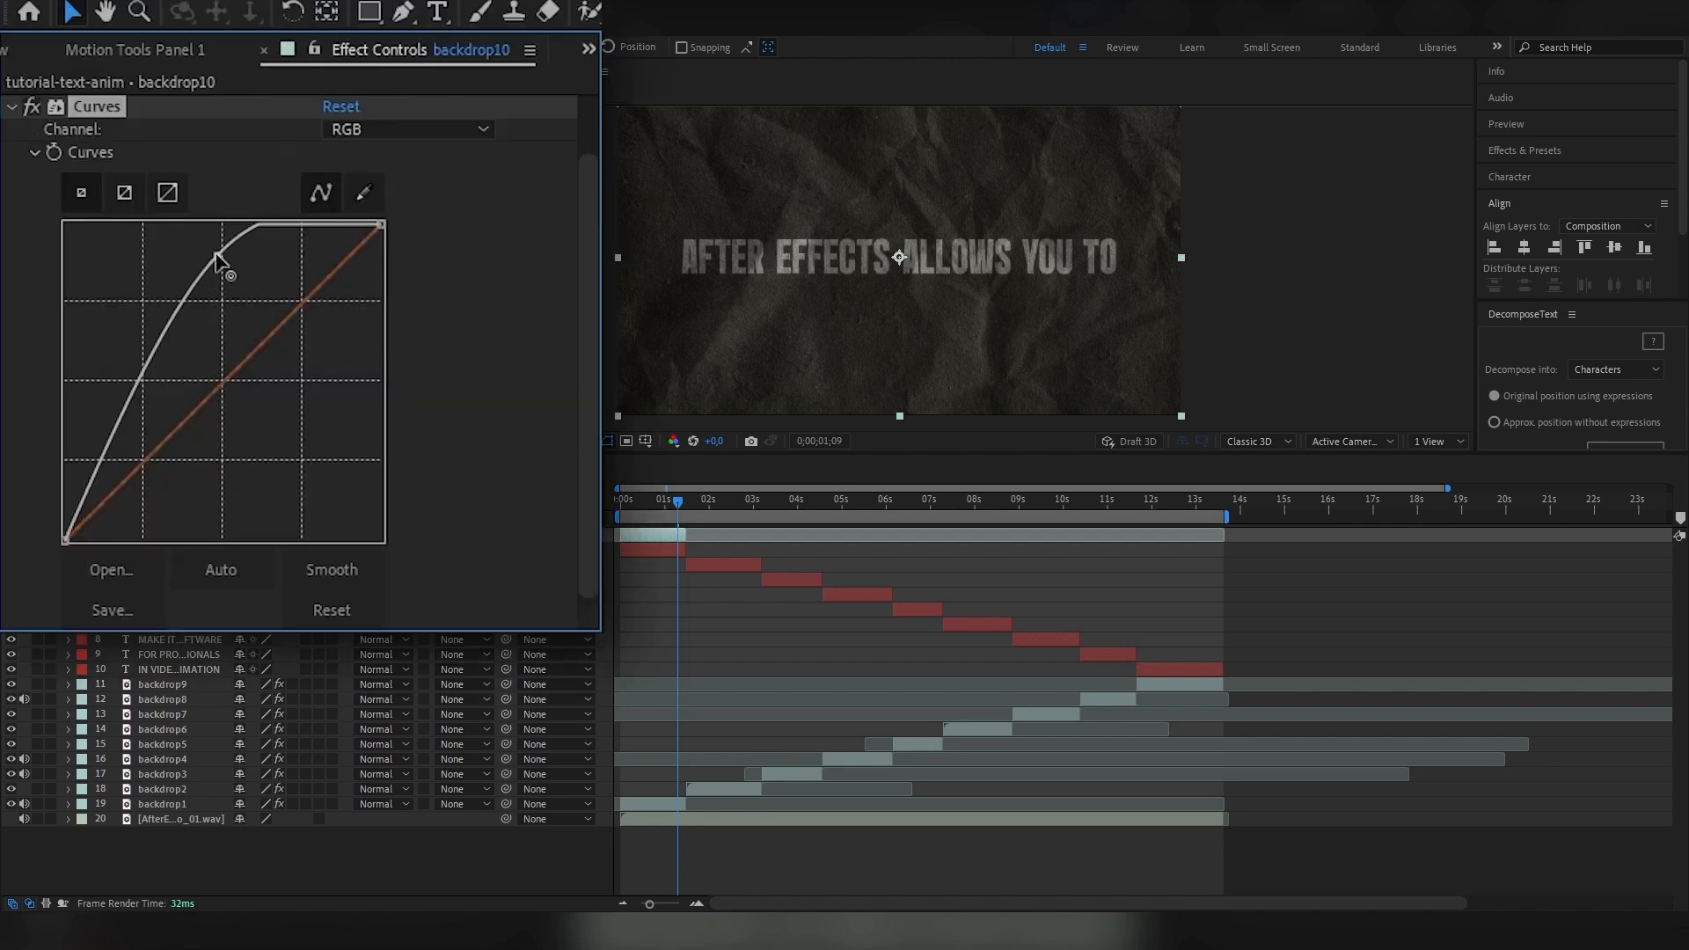
left_click_drag(160, 332, 146, 300)
left_click_drag(214, 255, 208, 239)
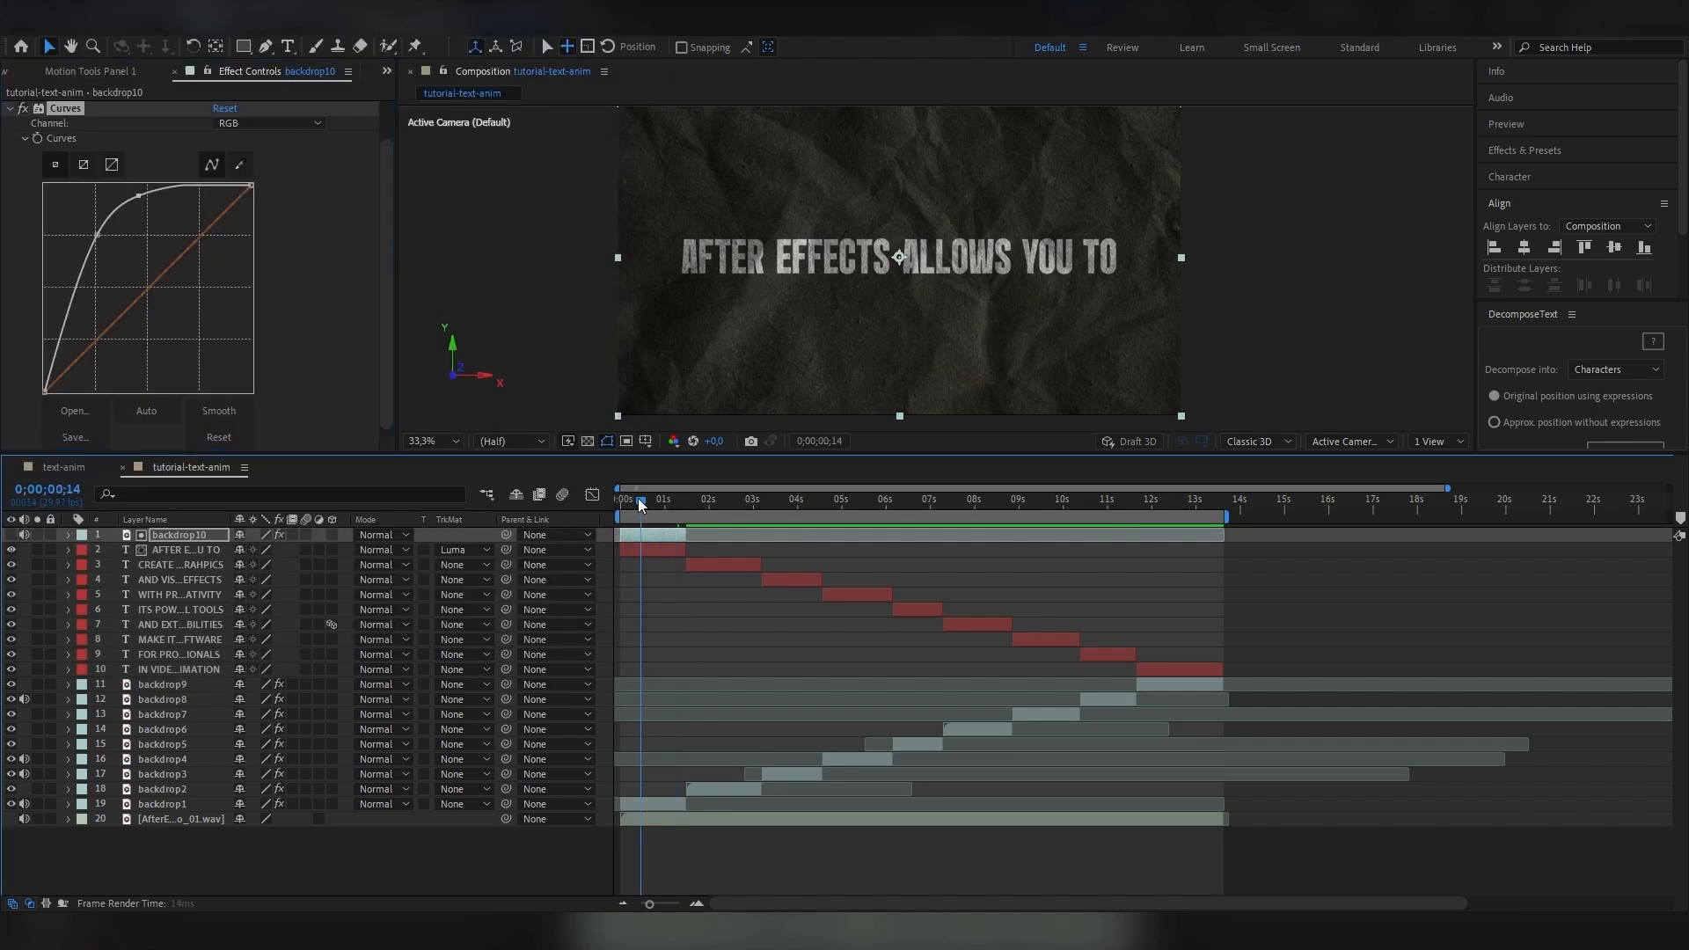
left_click(627, 501)
key("space")
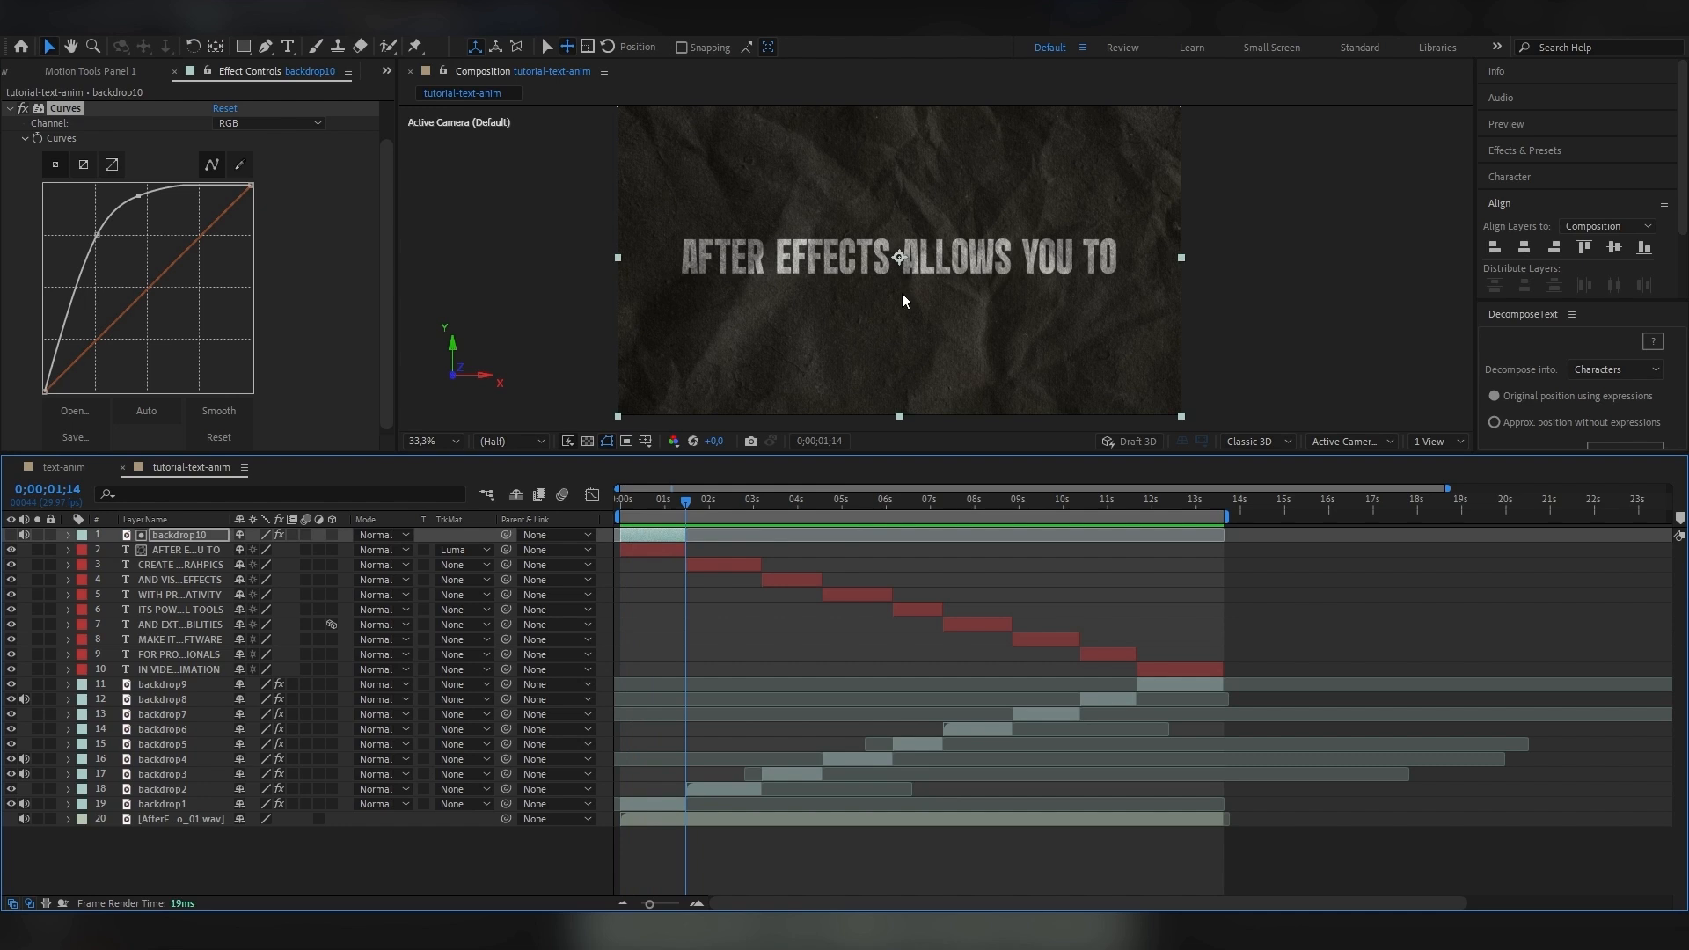
left_click(650, 501)
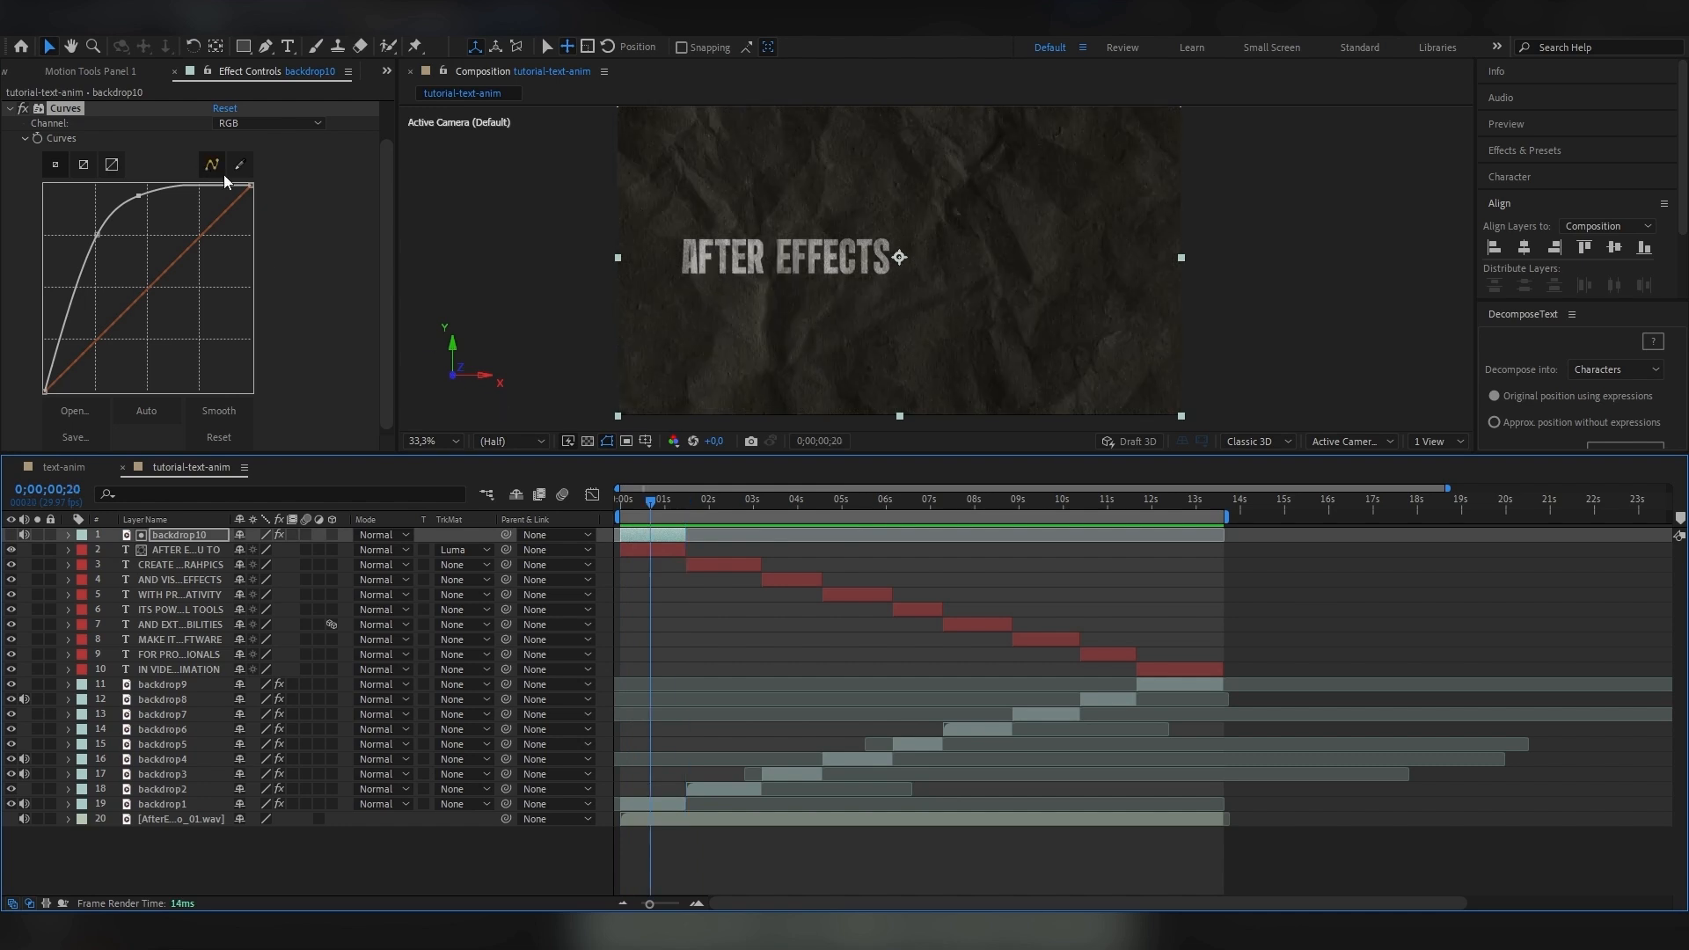
left_click(10, 108)
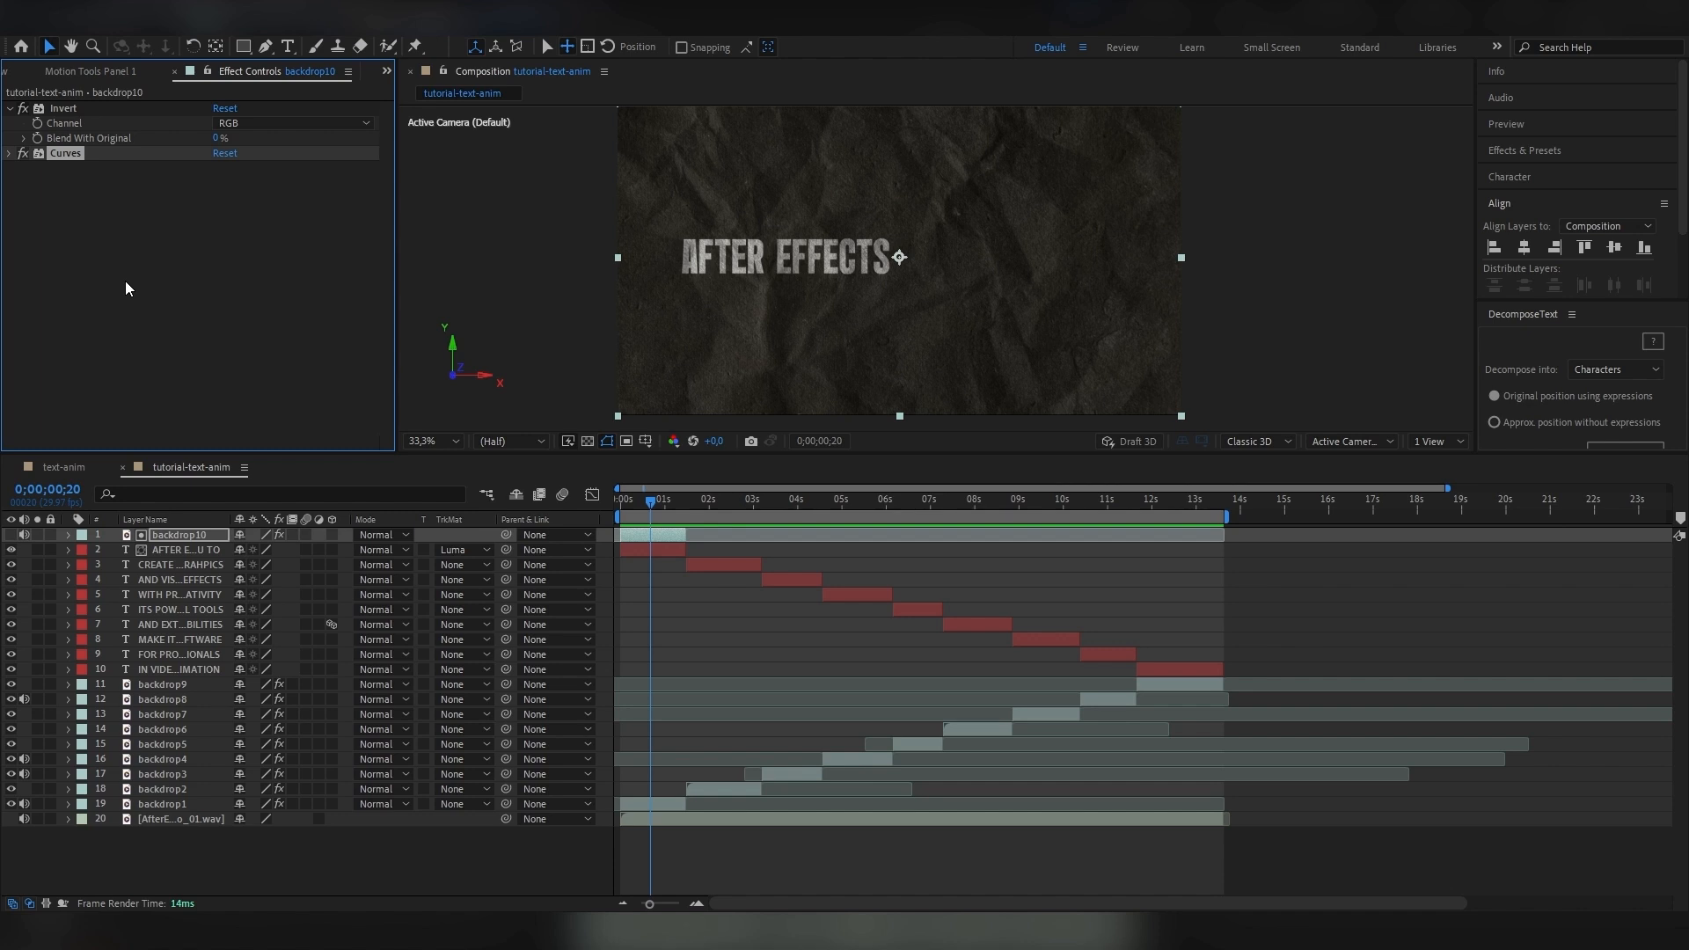
Add Deep Glow to the AFTER EFFECTS ALLOWS YOU TO layer with a radius of 40 and an exposure of 0,30.
left_click(672, 549)
left_click(674, 502)
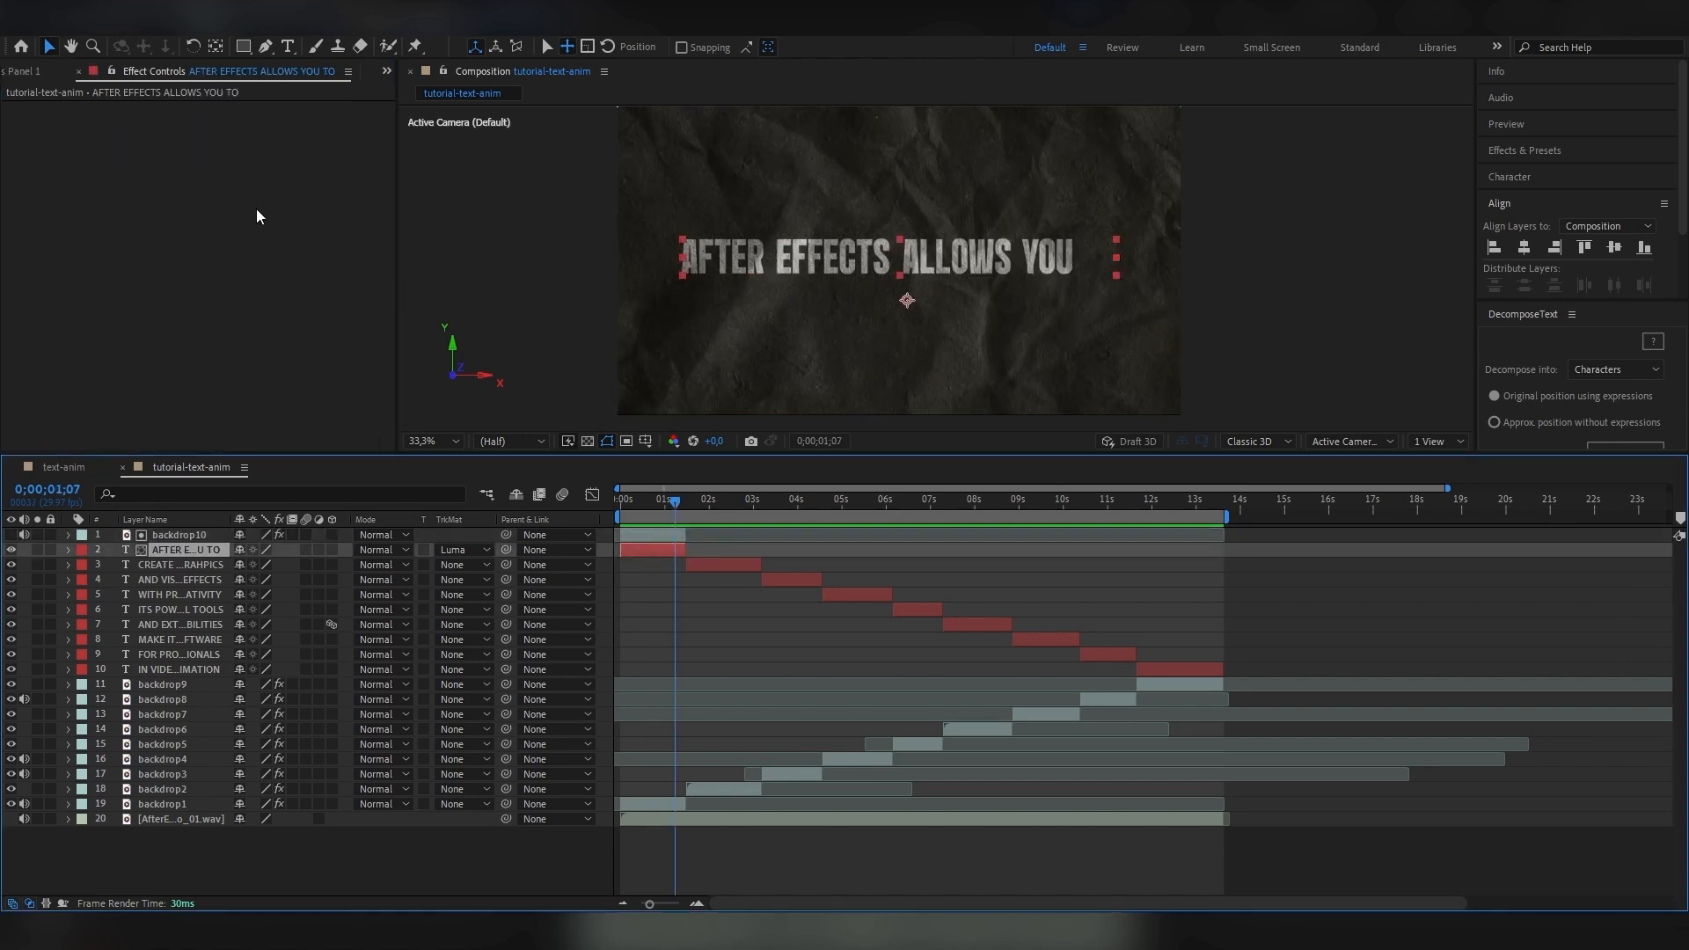
key("ctrl+space")
type("dee")
key("Return")
left_click_drag(347, 153, 154, 169)
left_click(341, 152)
type("40")
key("Return")
left_click(341, 152)
left_click_drag(332, 176, 247, 188)
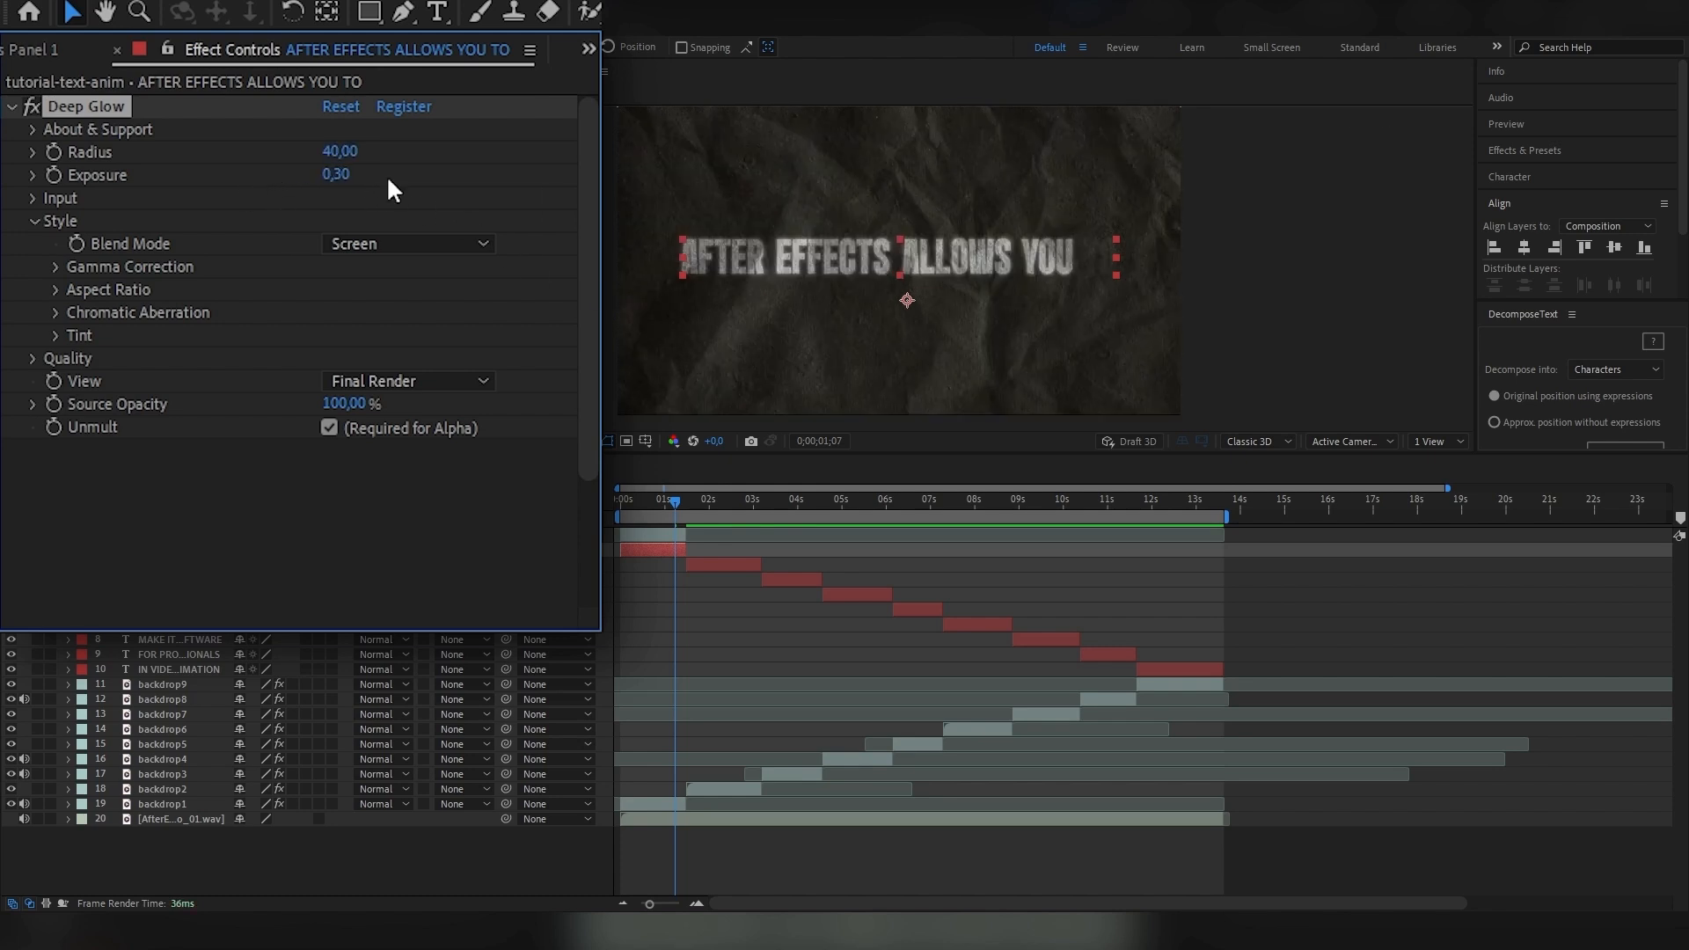
Enable Deep Glow's chromatic aberration, set its radius to 30, and preview the text up close and in playback.
left_click(56, 312)
left_click_drag(334, 152, 318, 155)
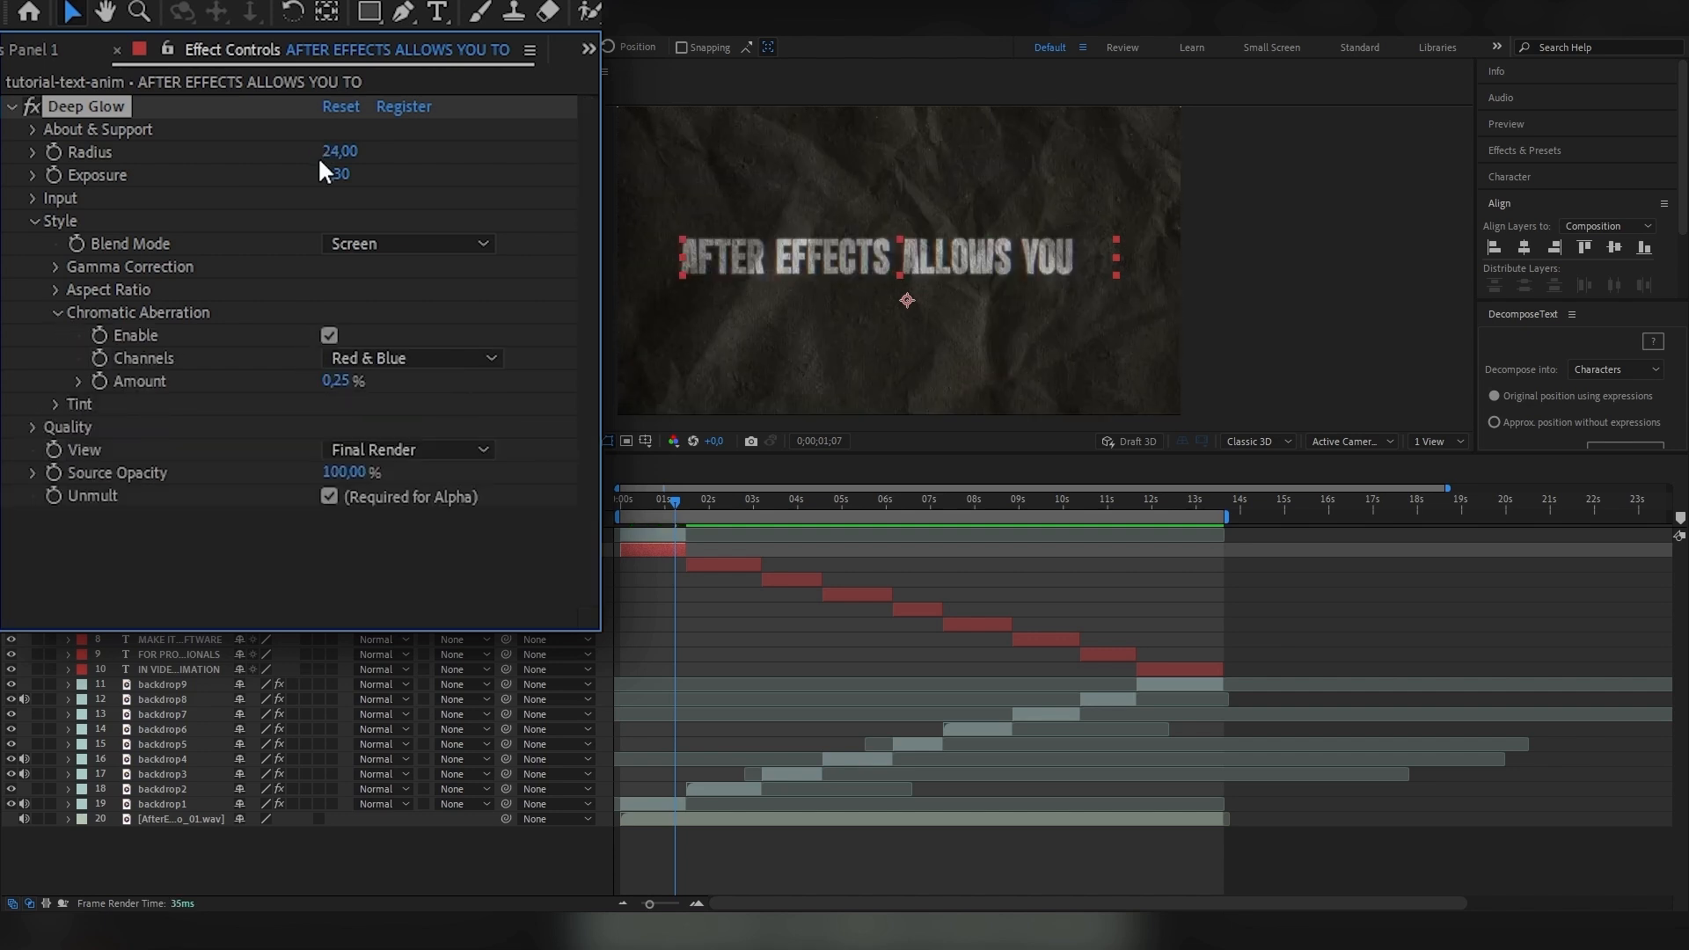
left_click(327, 153)
type("30")
key("Return")
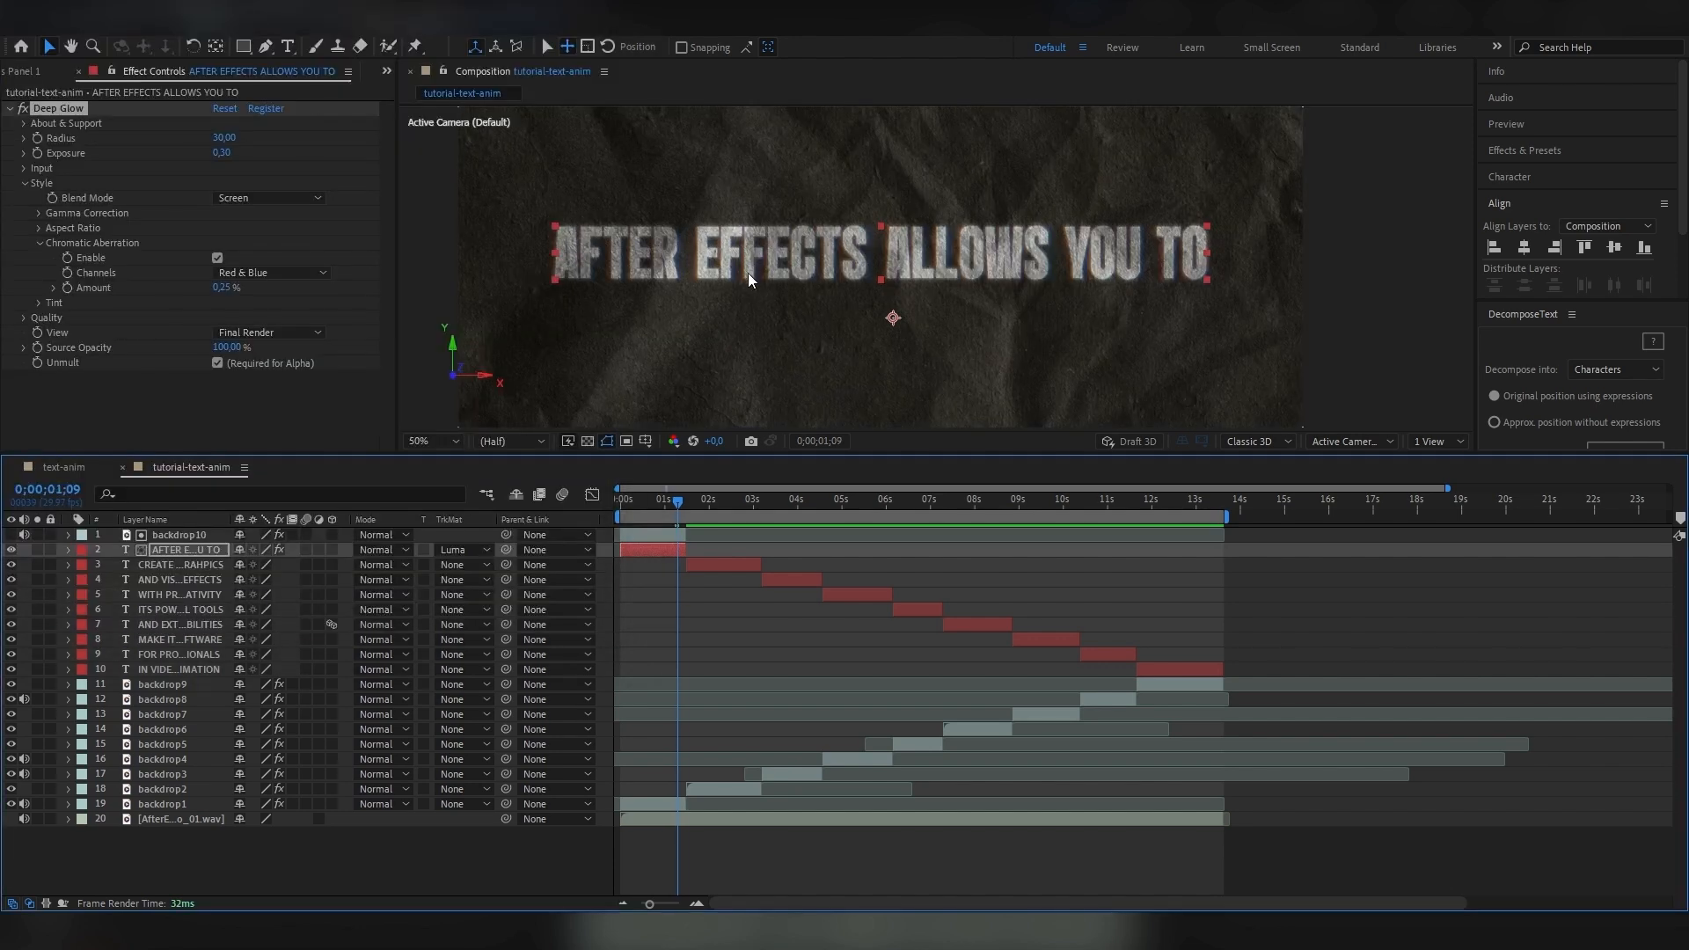
key("comma")
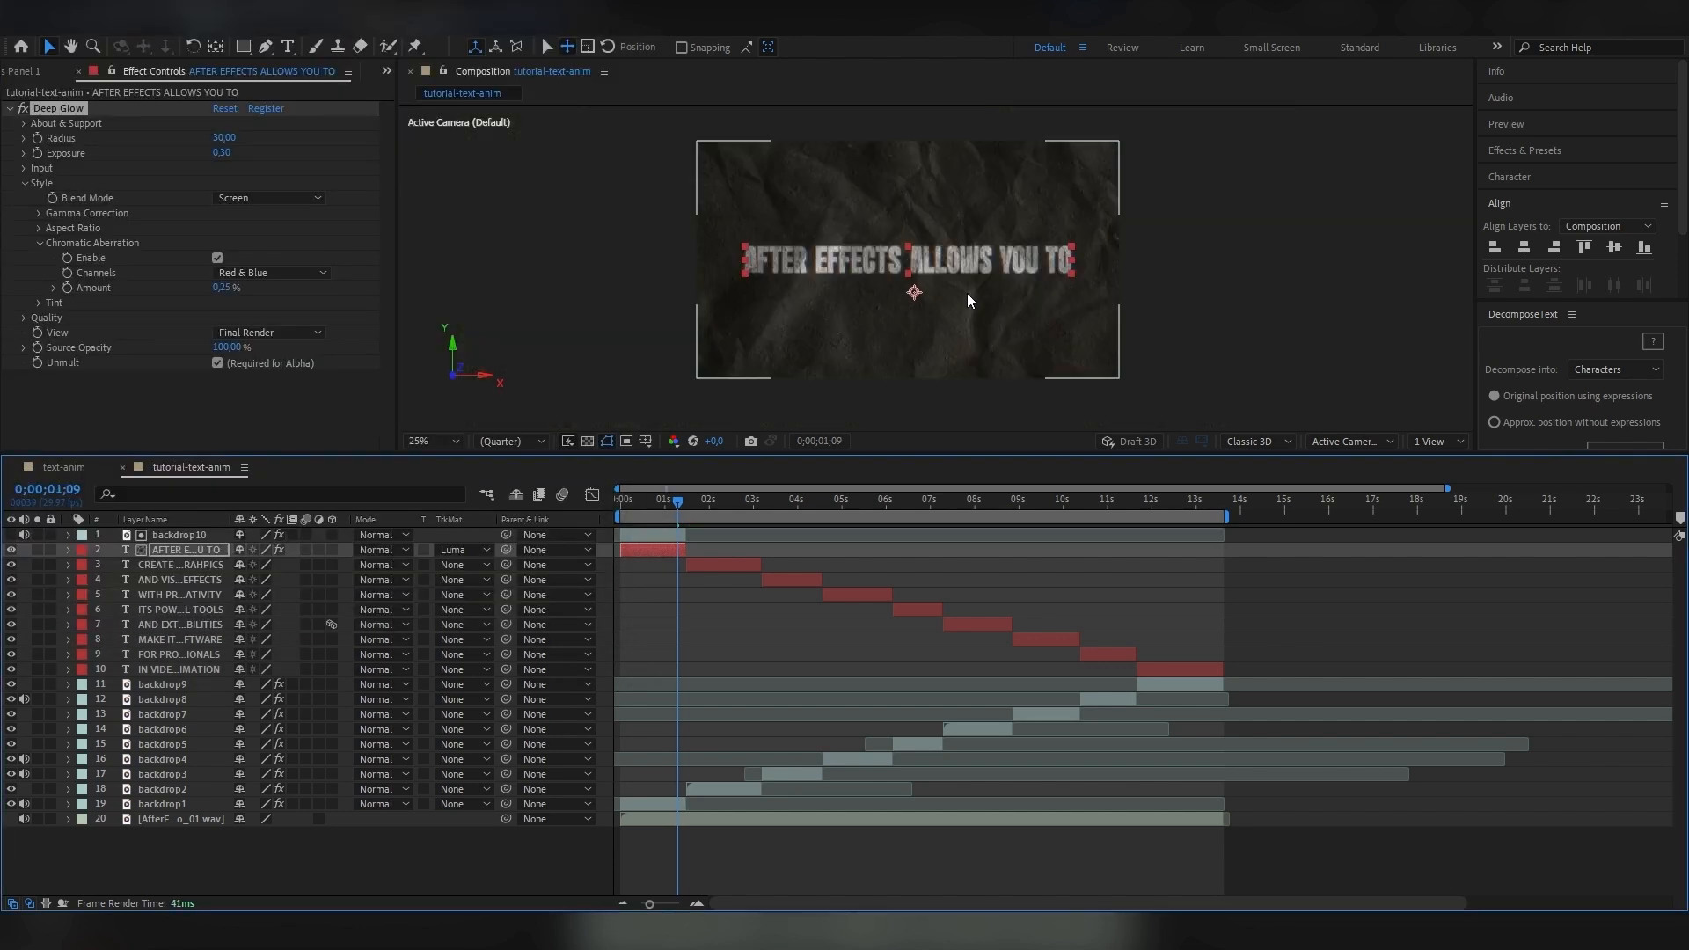
key("space")
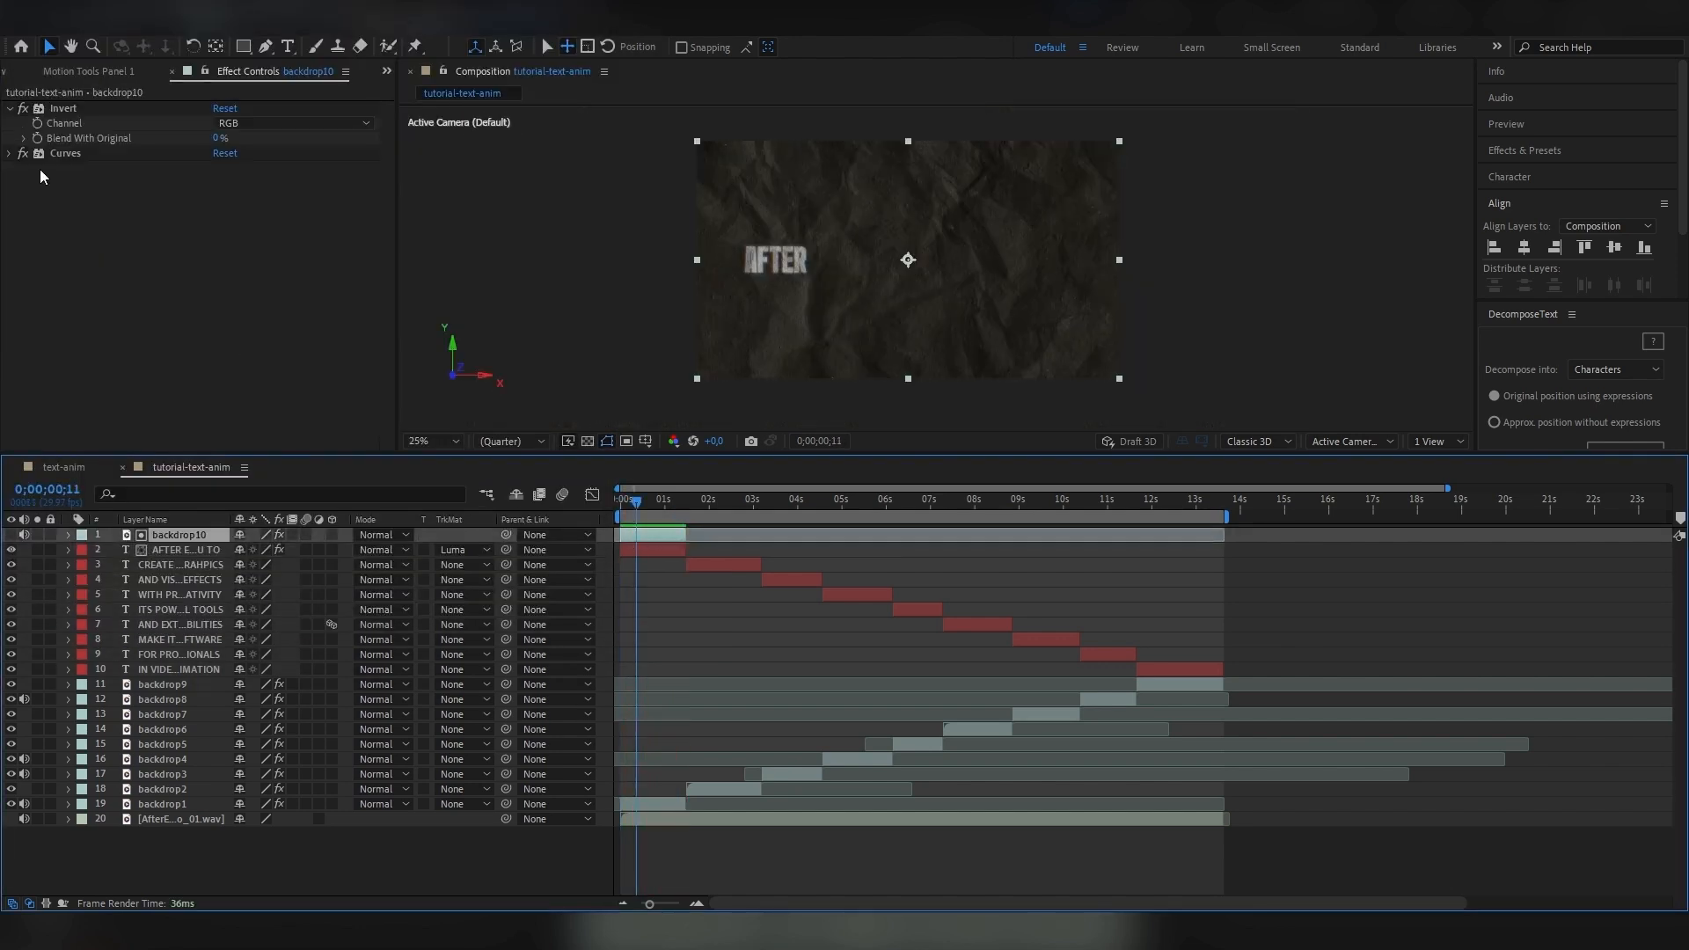
Steepen backdrop10's RGB curve further to brighten the text texture and preview from the beginning.
left_click(9, 154)
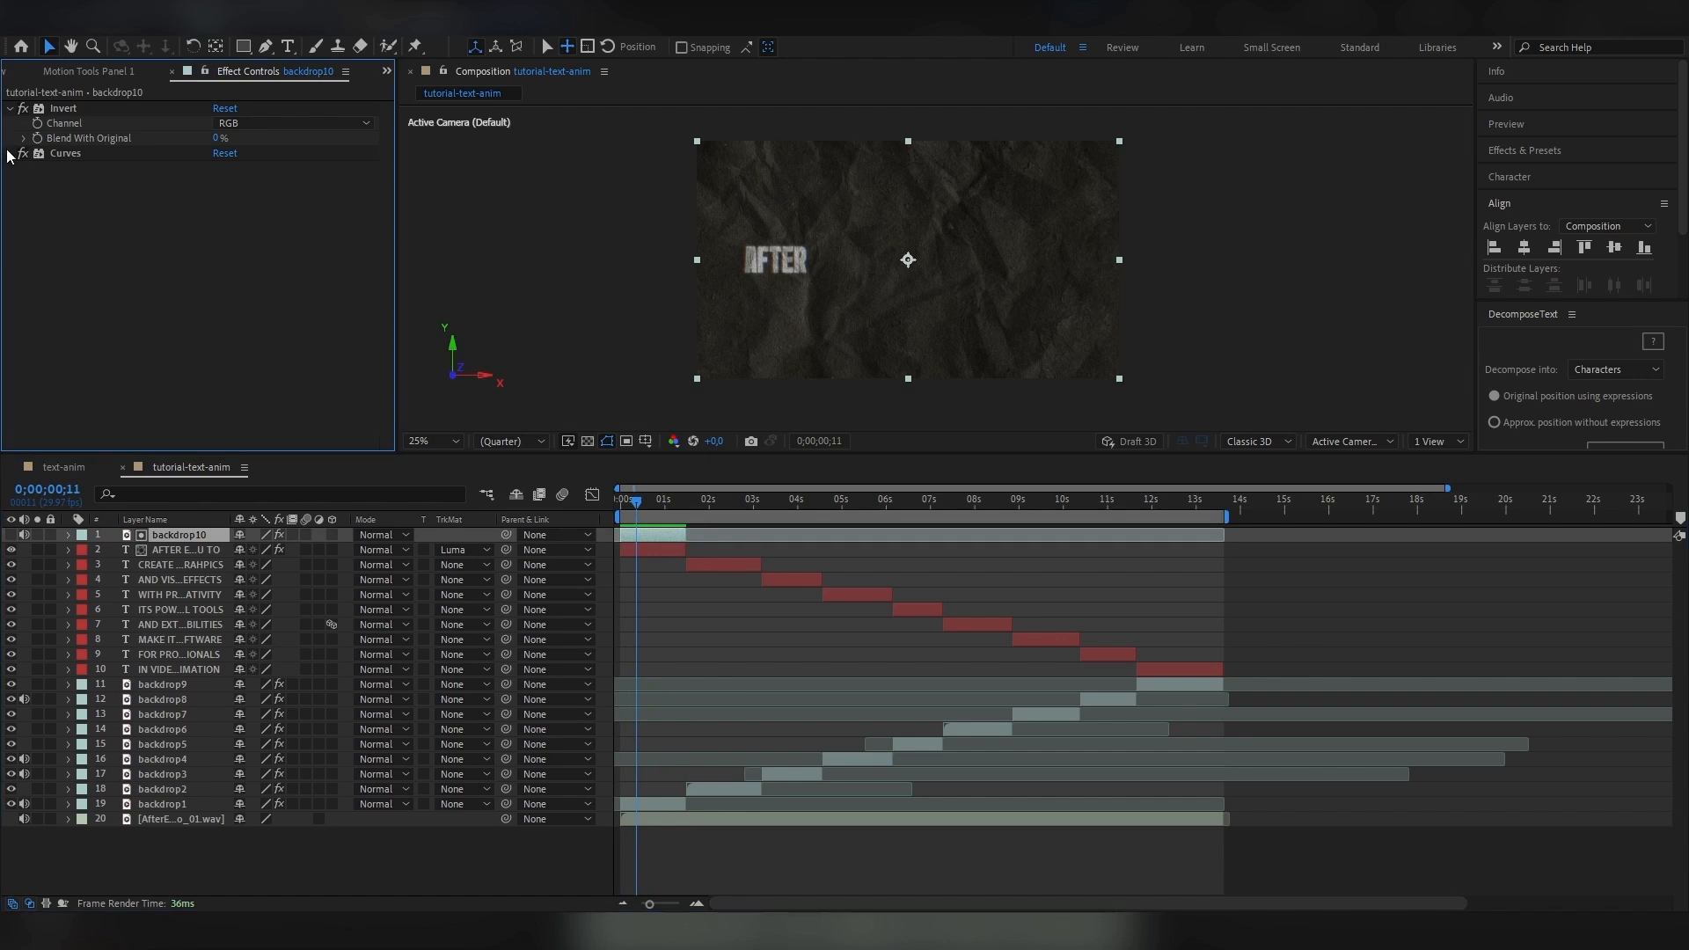
left_click_drag(138, 195, 93, 229)
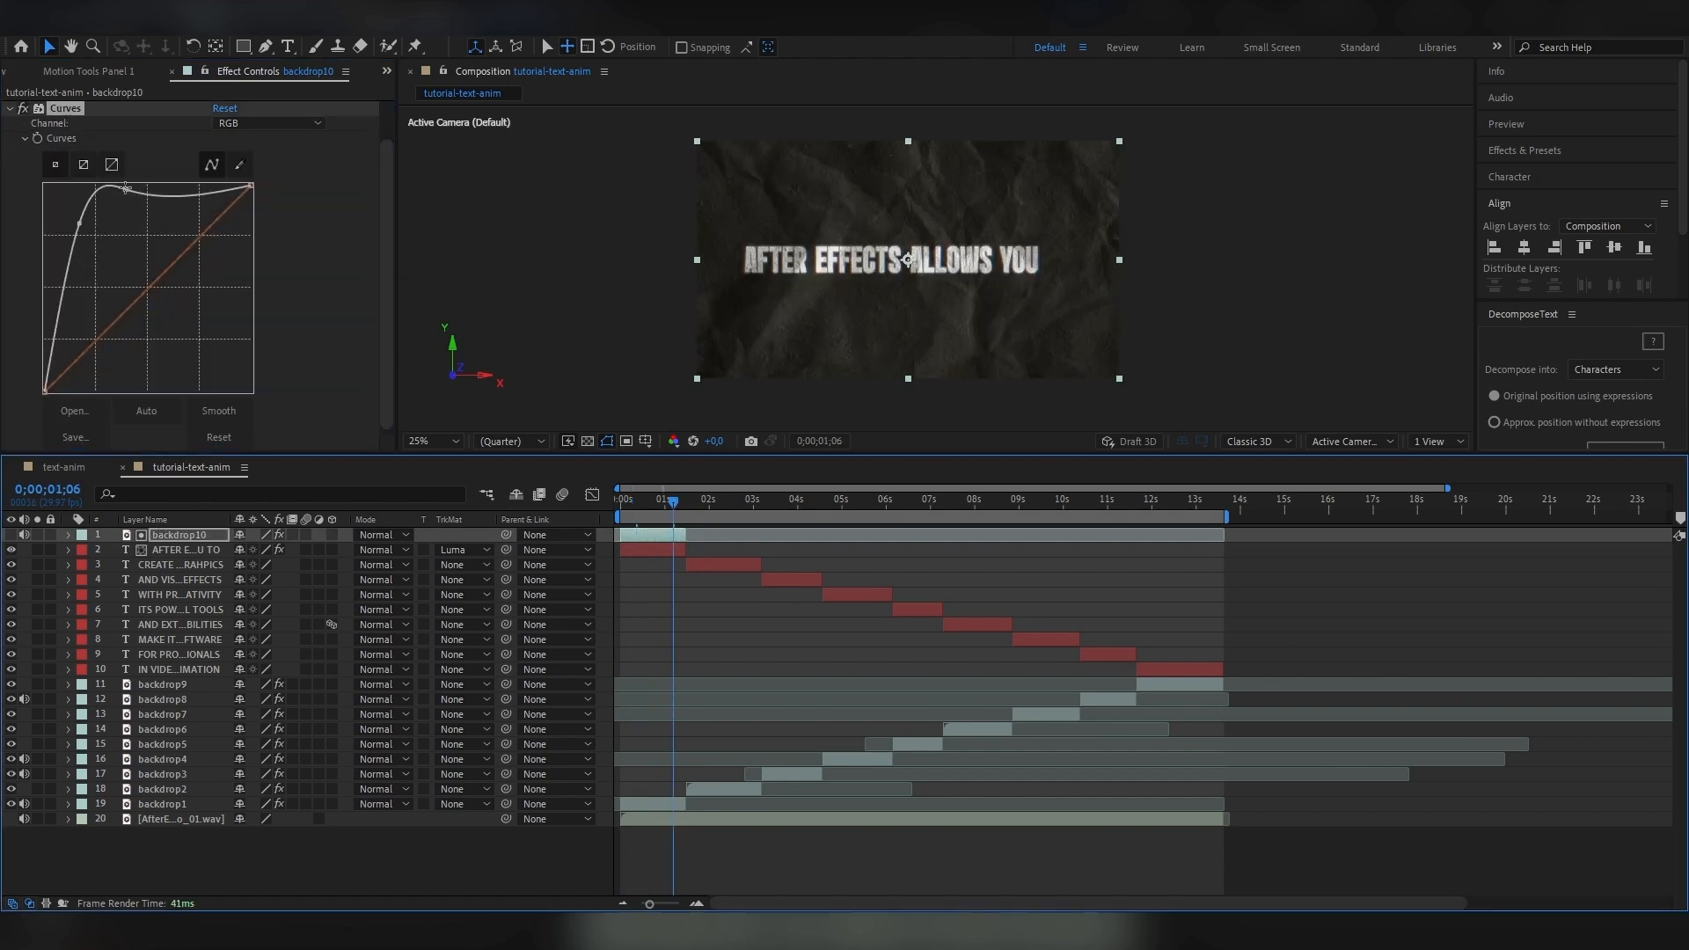
left_click_drag(123, 188, 115, 184)
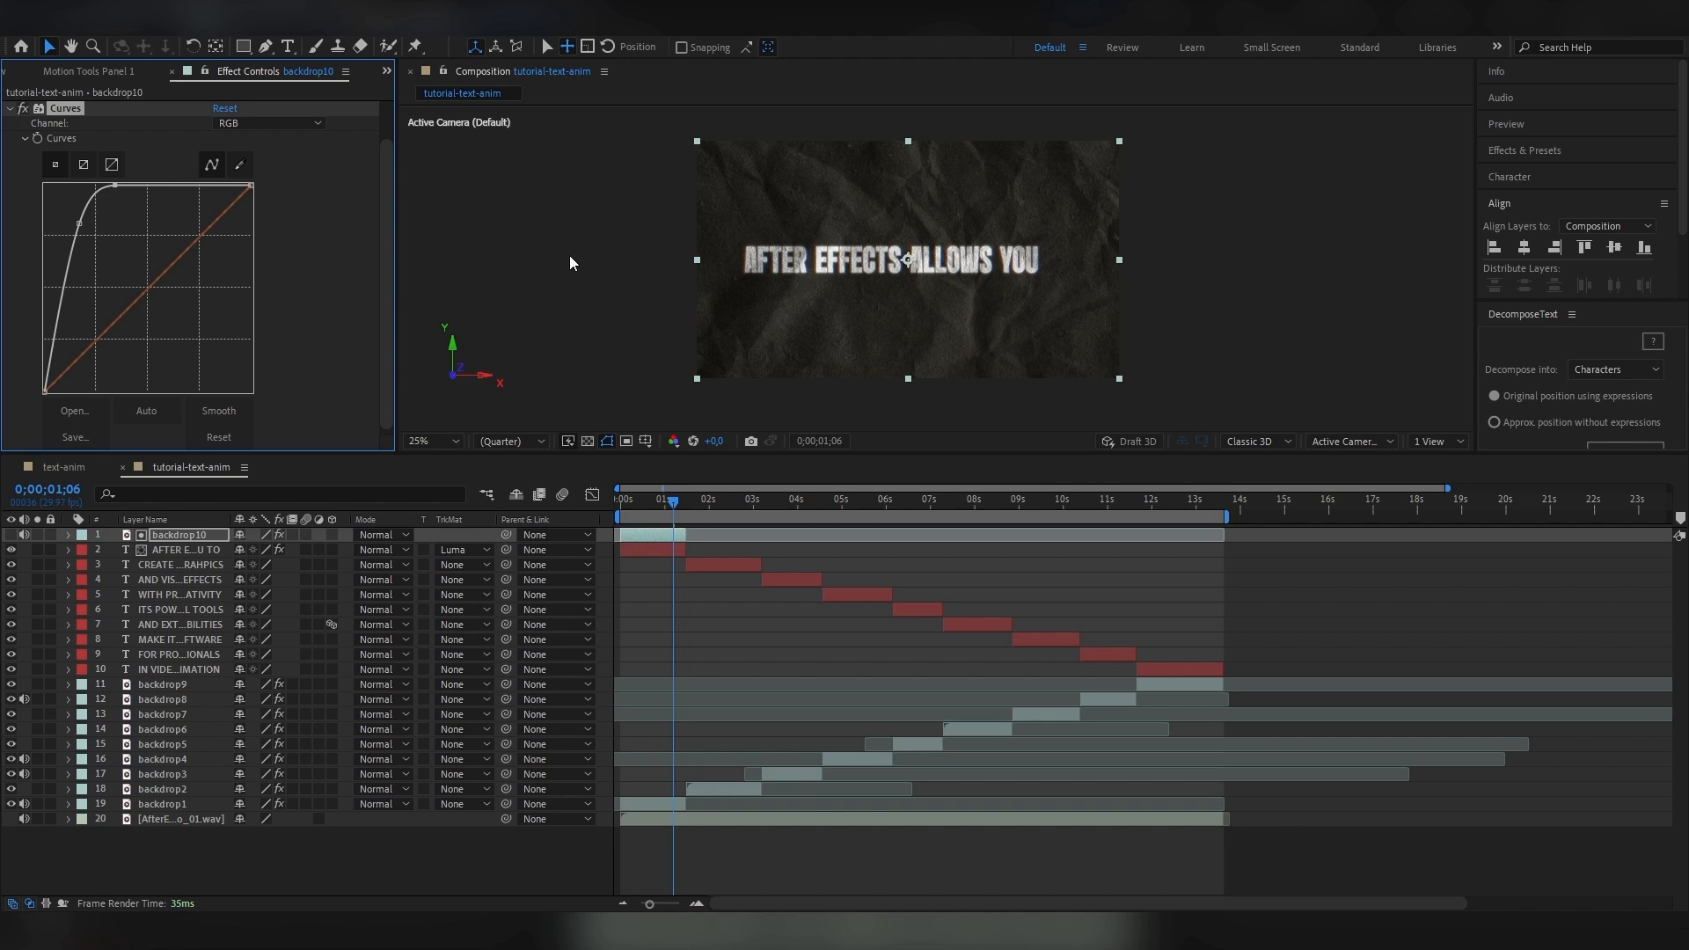
key("space")
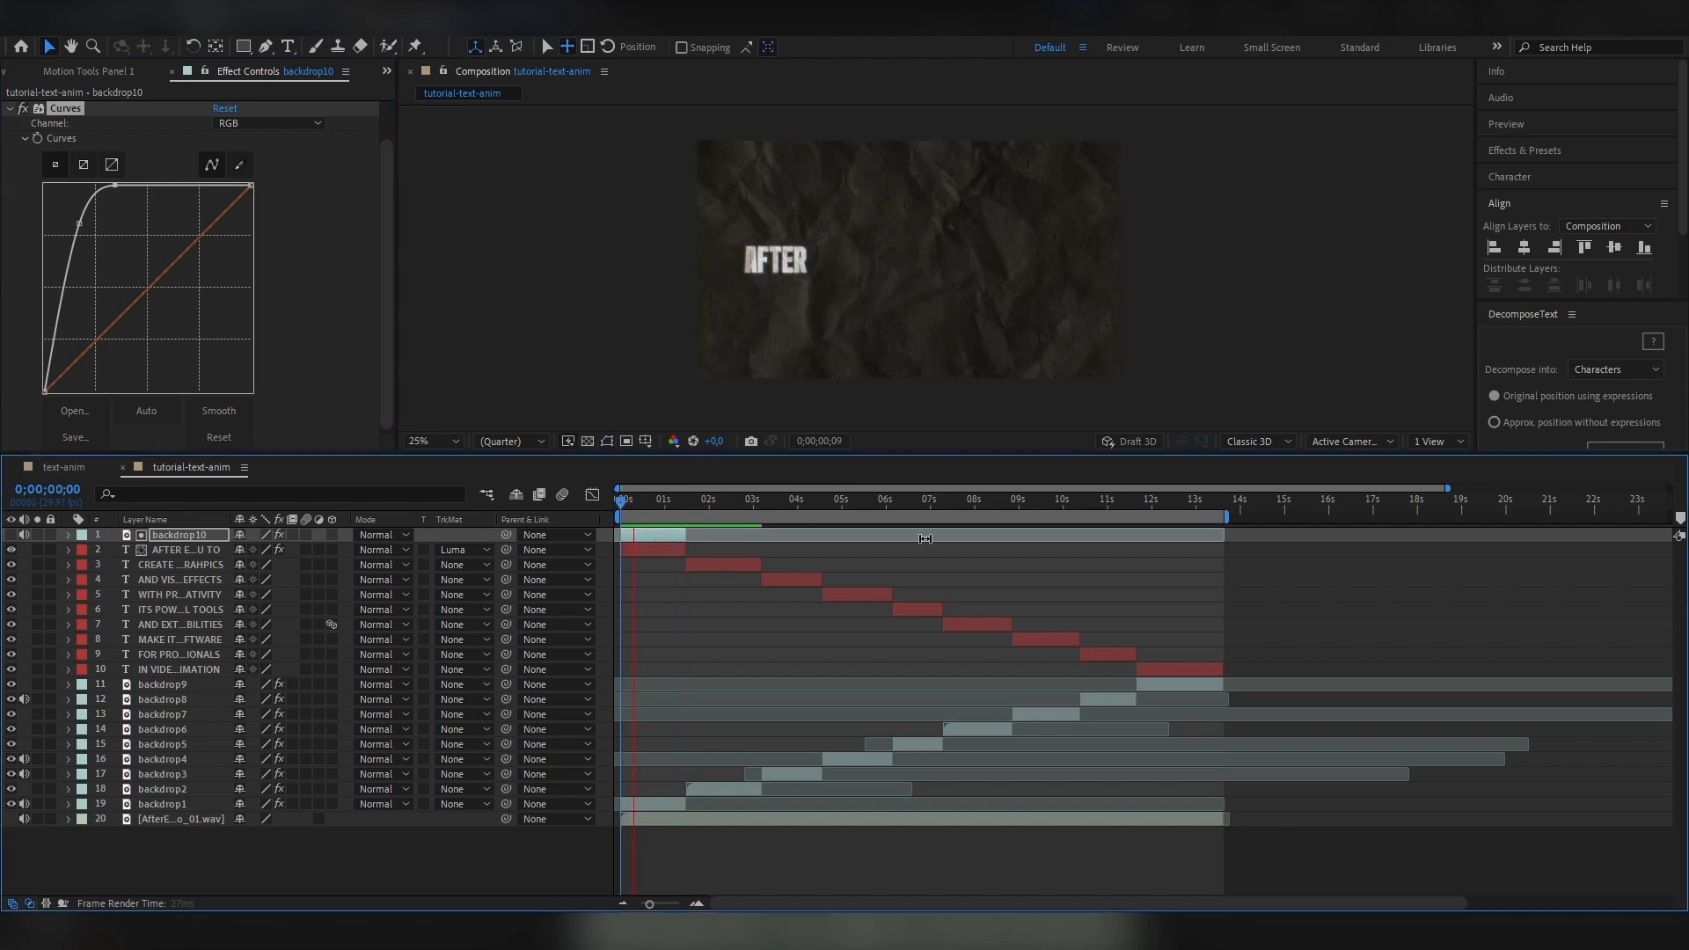
key("space")
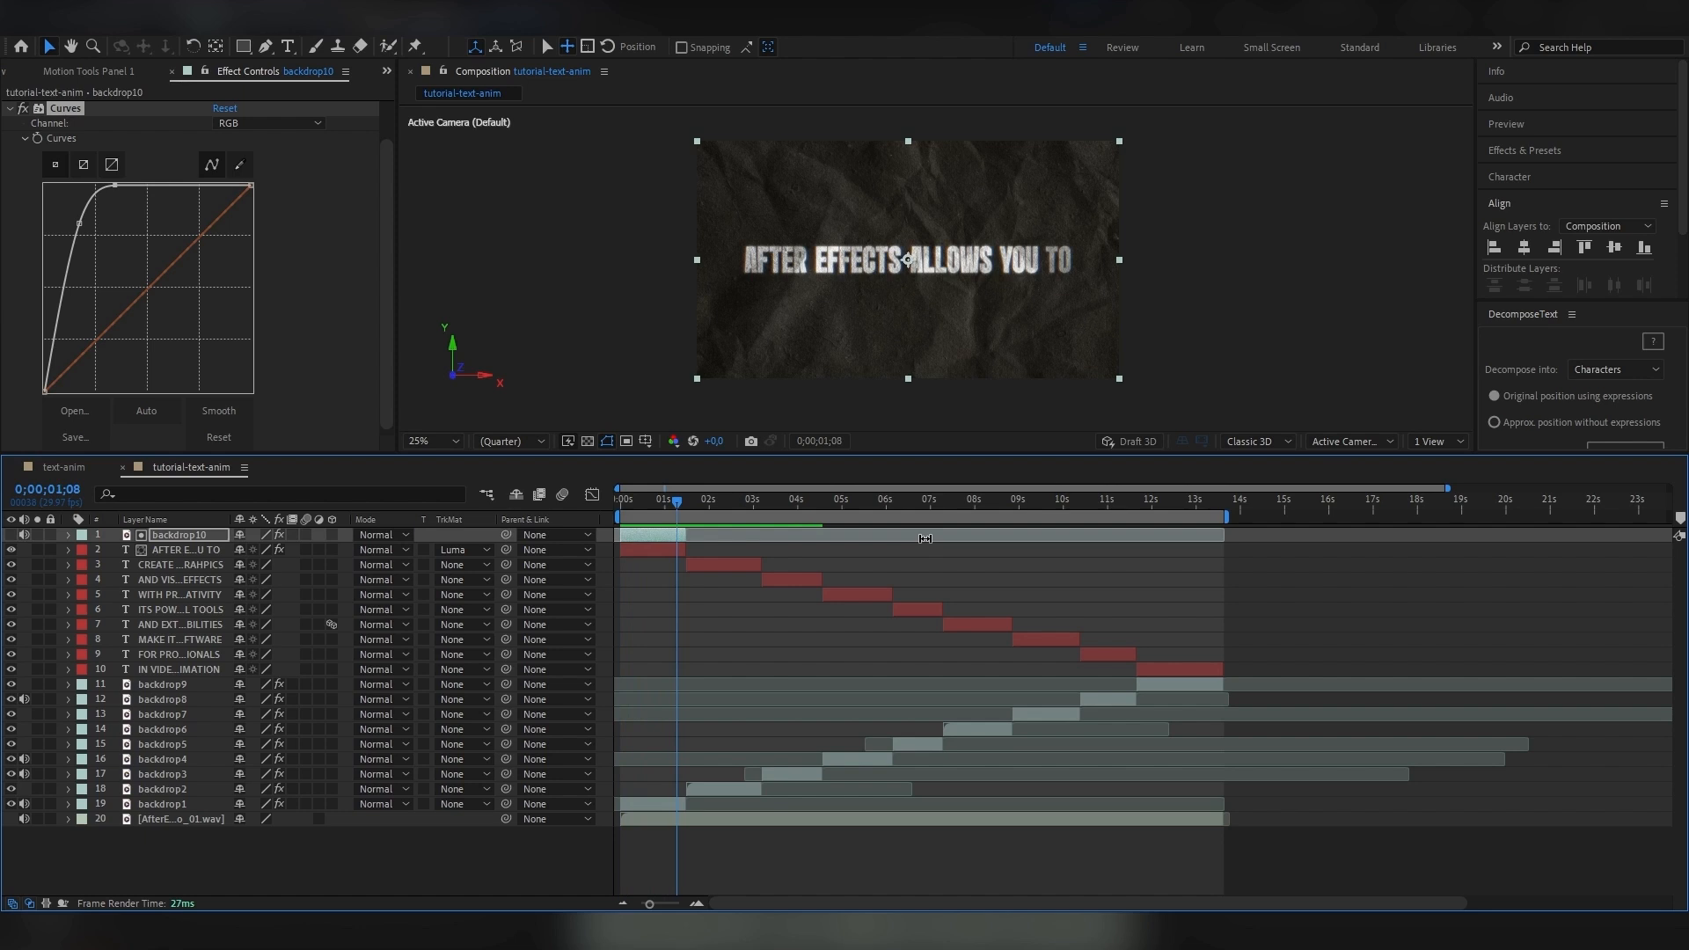
Copy Deep Glow from the AFTER EFFECTS ALLOWS YOU TO layer and paste it onto each of the other text layers.
left_click(666, 551)
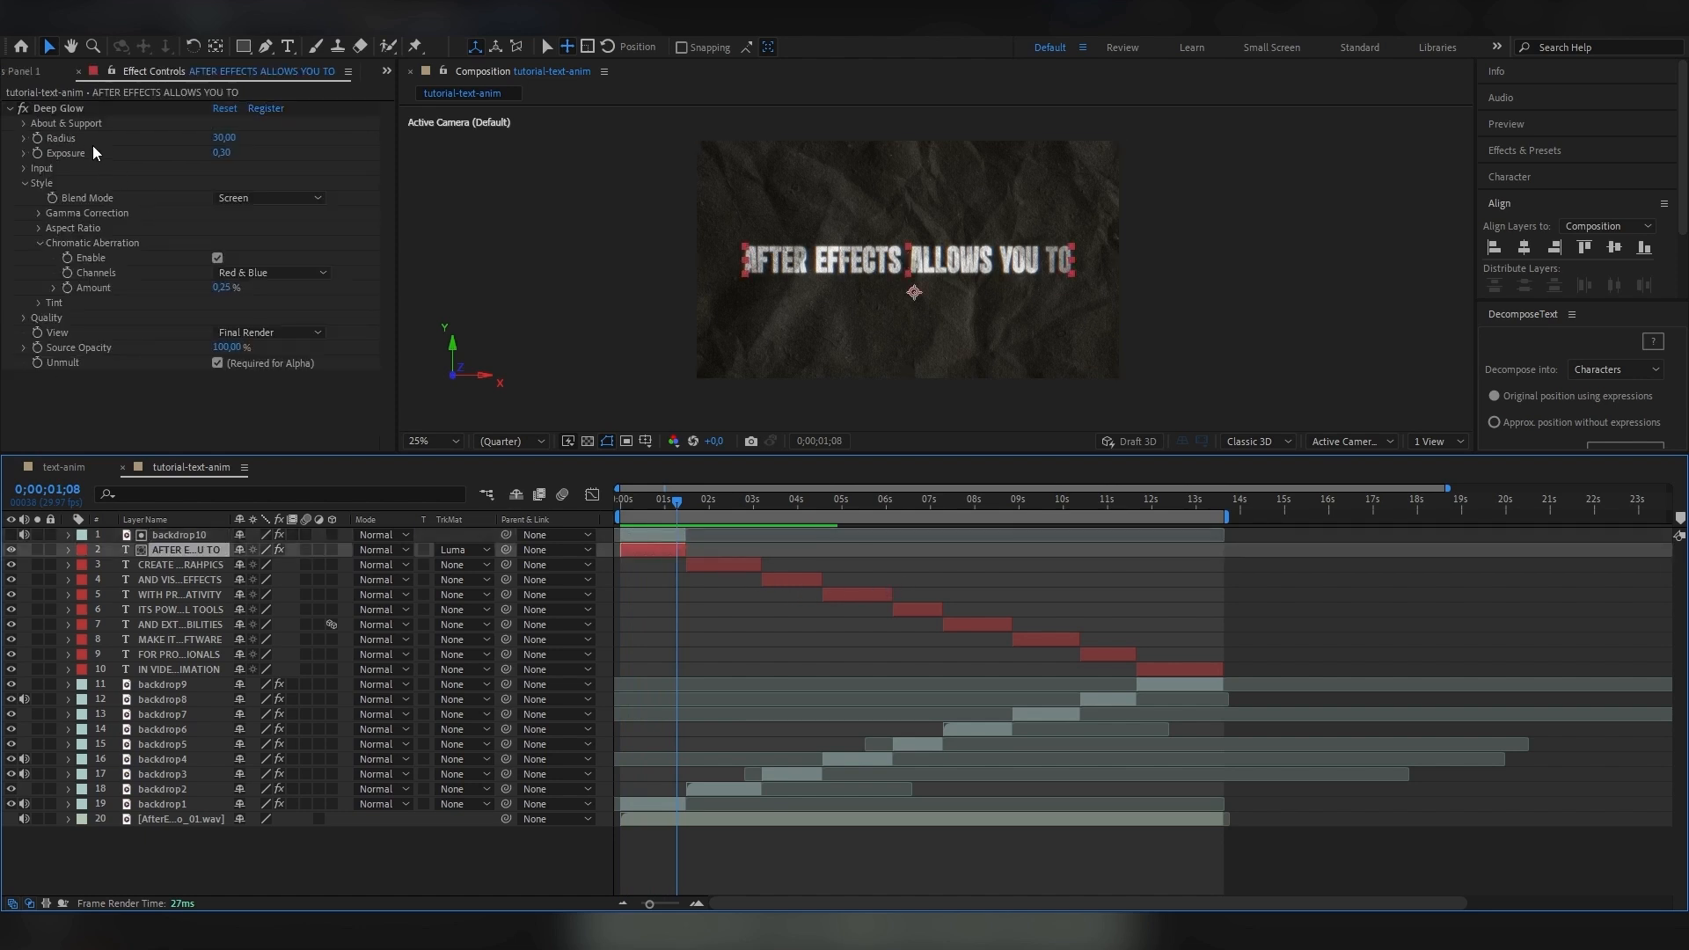
right_click(70, 108)
left_click(104, 162)
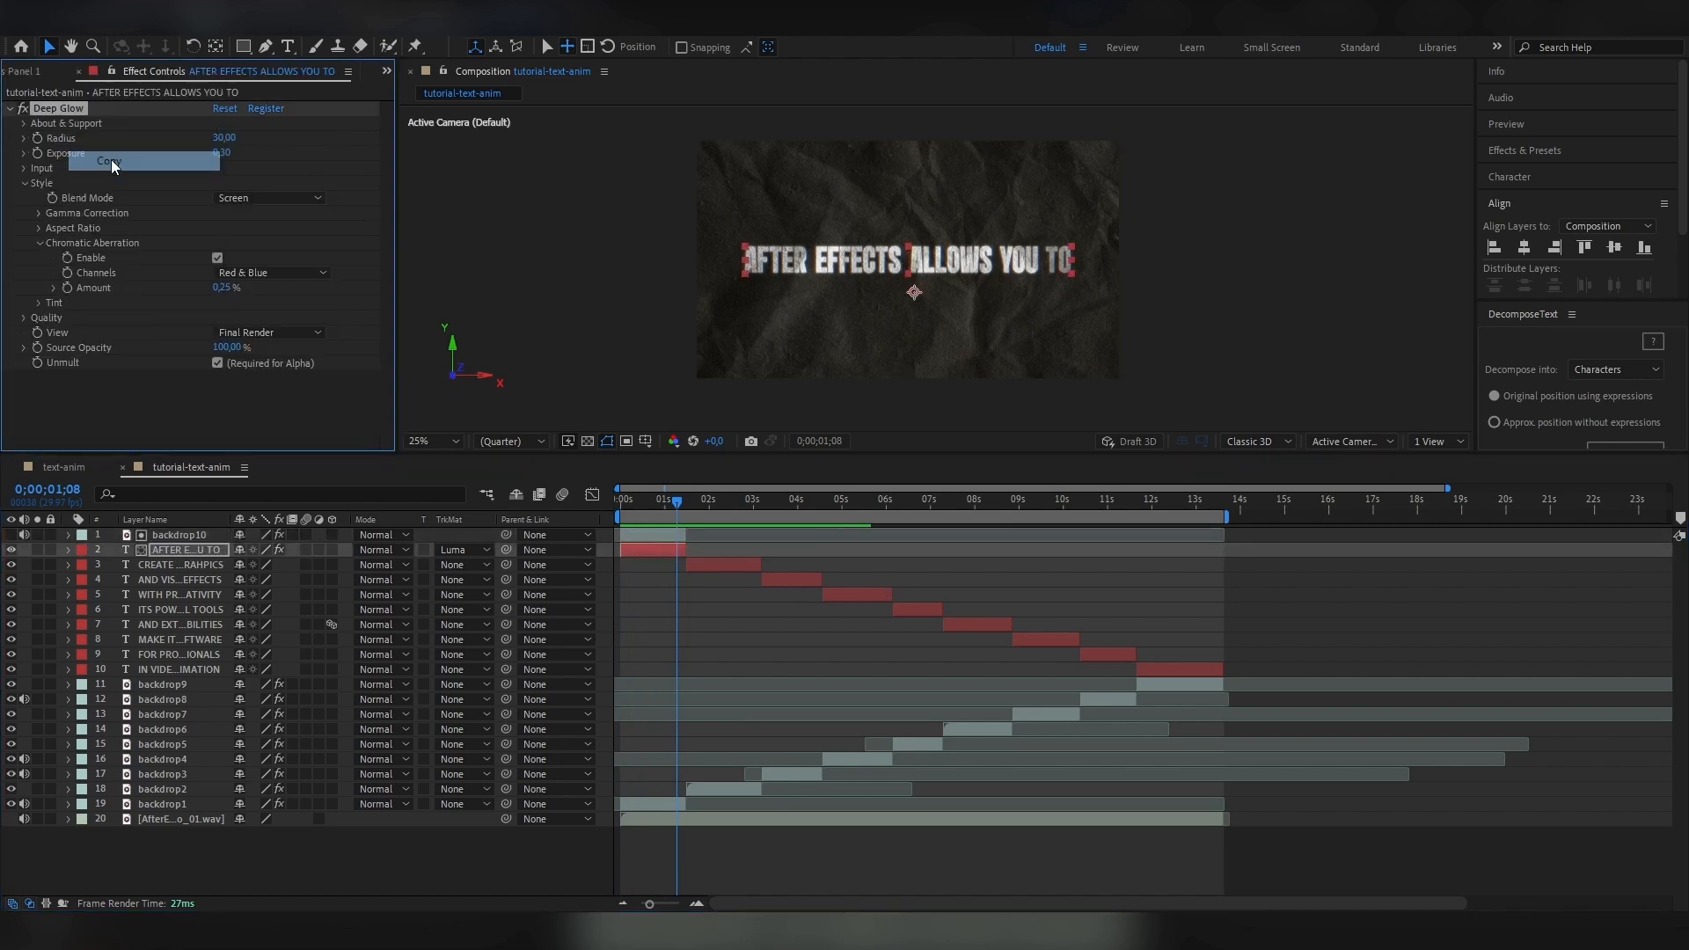
left_click(722, 566)
key("ctrl+v")
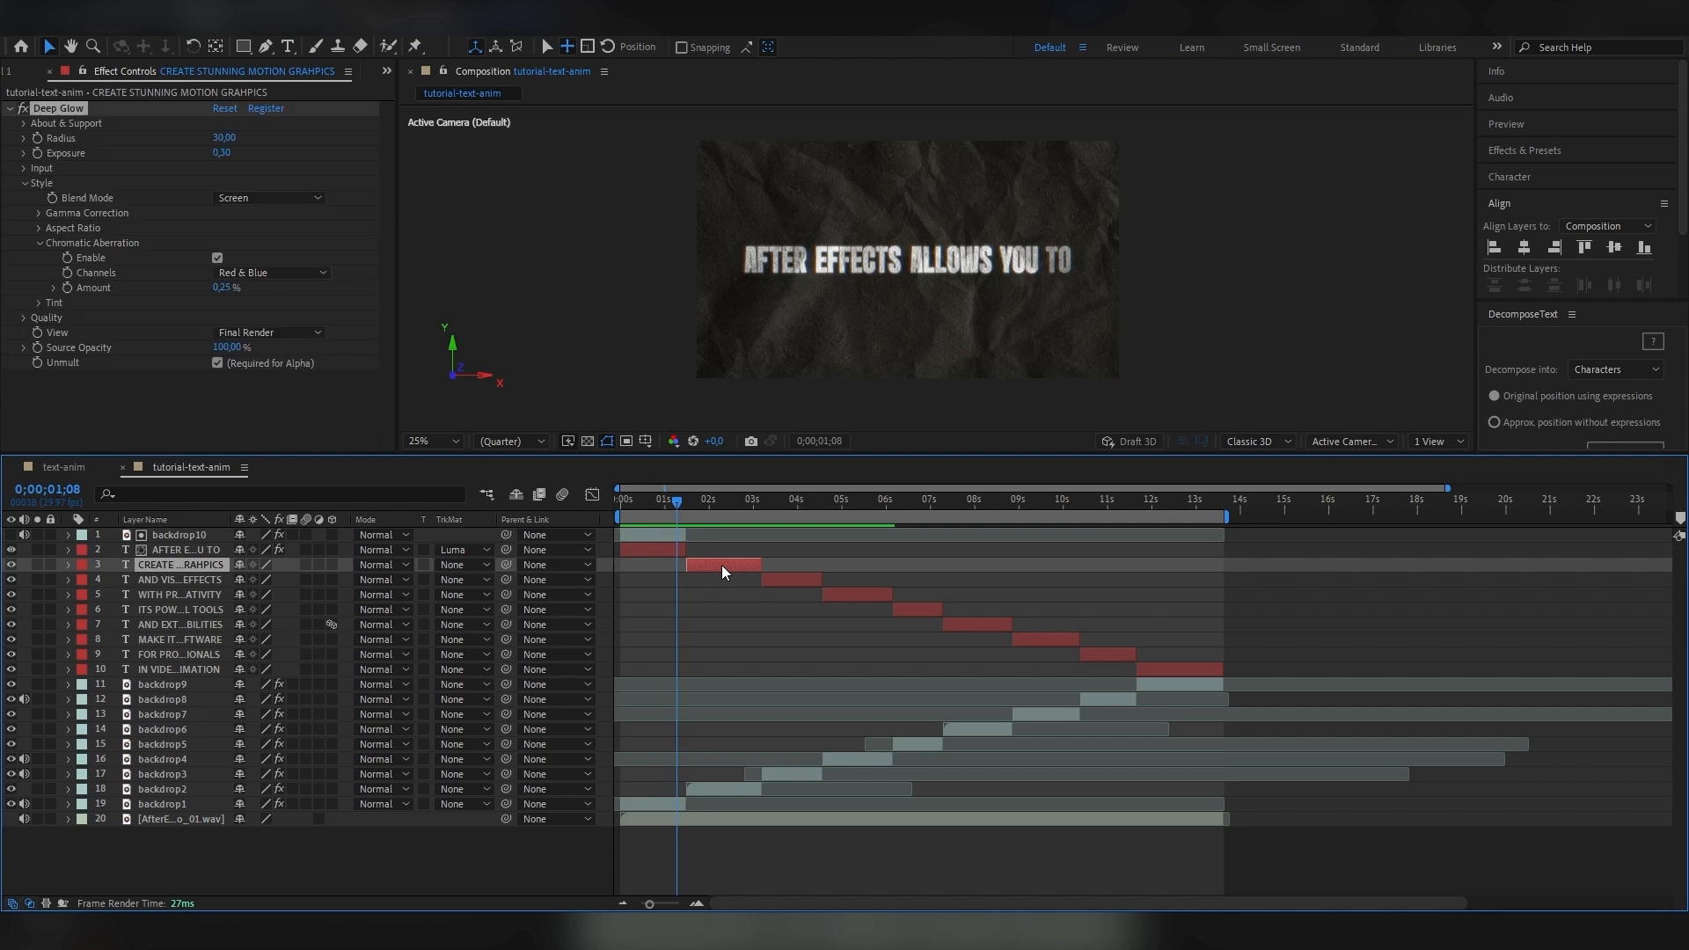
left_click(805, 581)
key("ctrl+v")
left_click(849, 597)
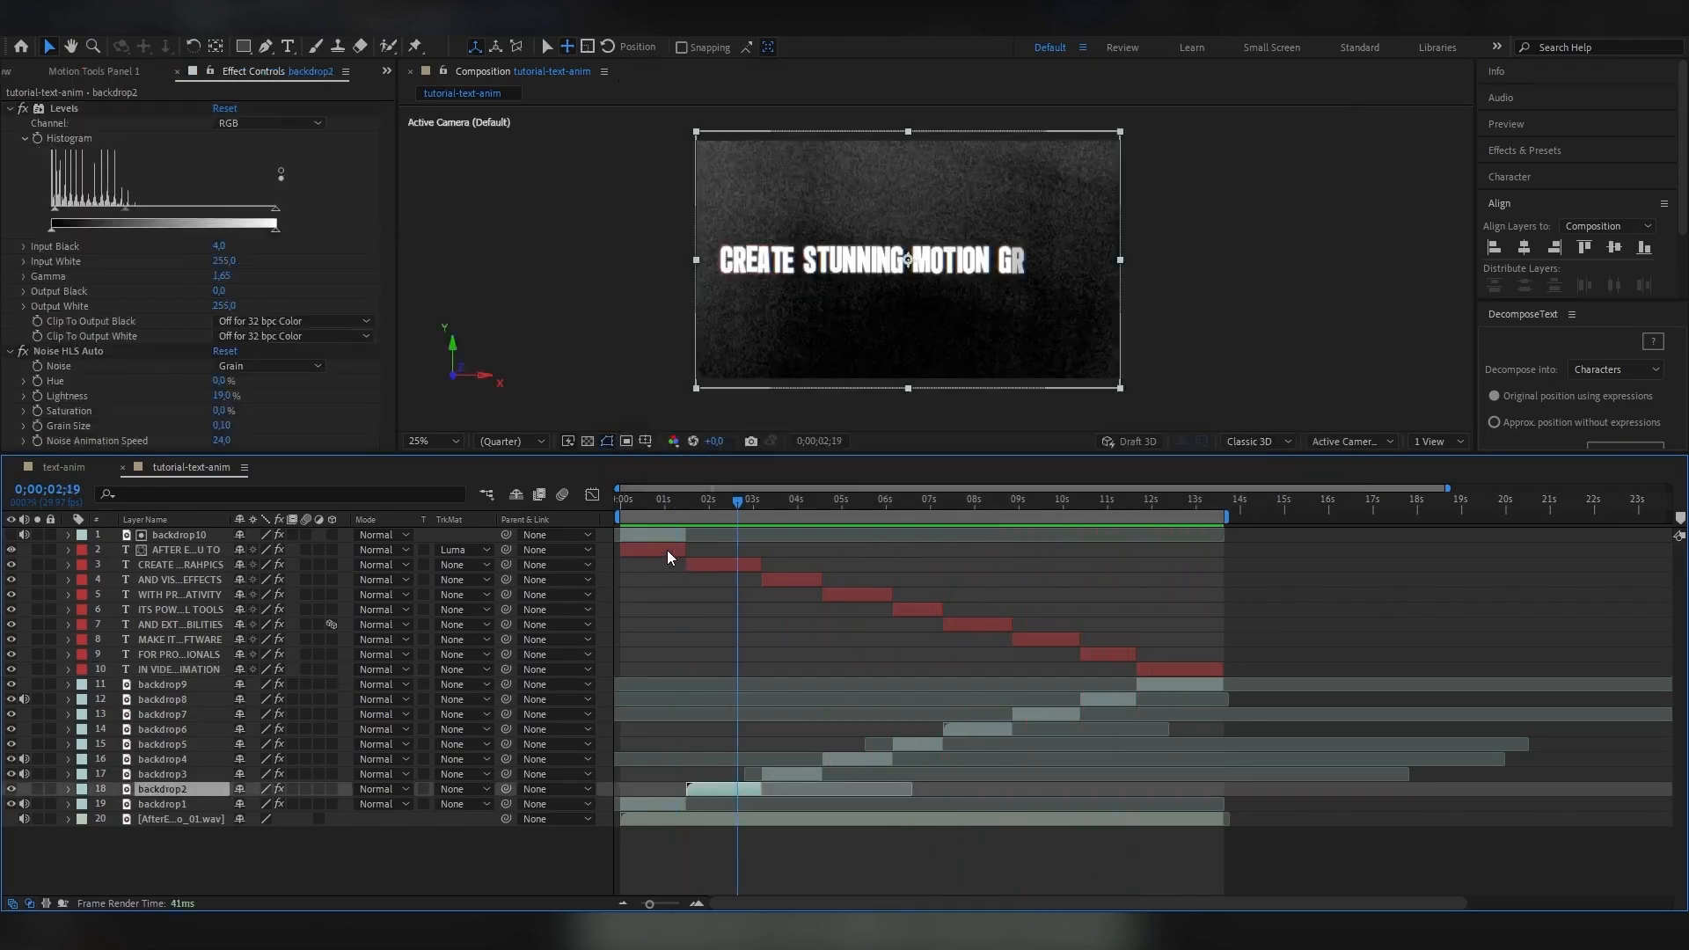
Duplicate backdrop10 above the CREATE STUNNING MOTION text, align it with that layer's time span, and use it as its Luma Matte.
left_click(663, 536)
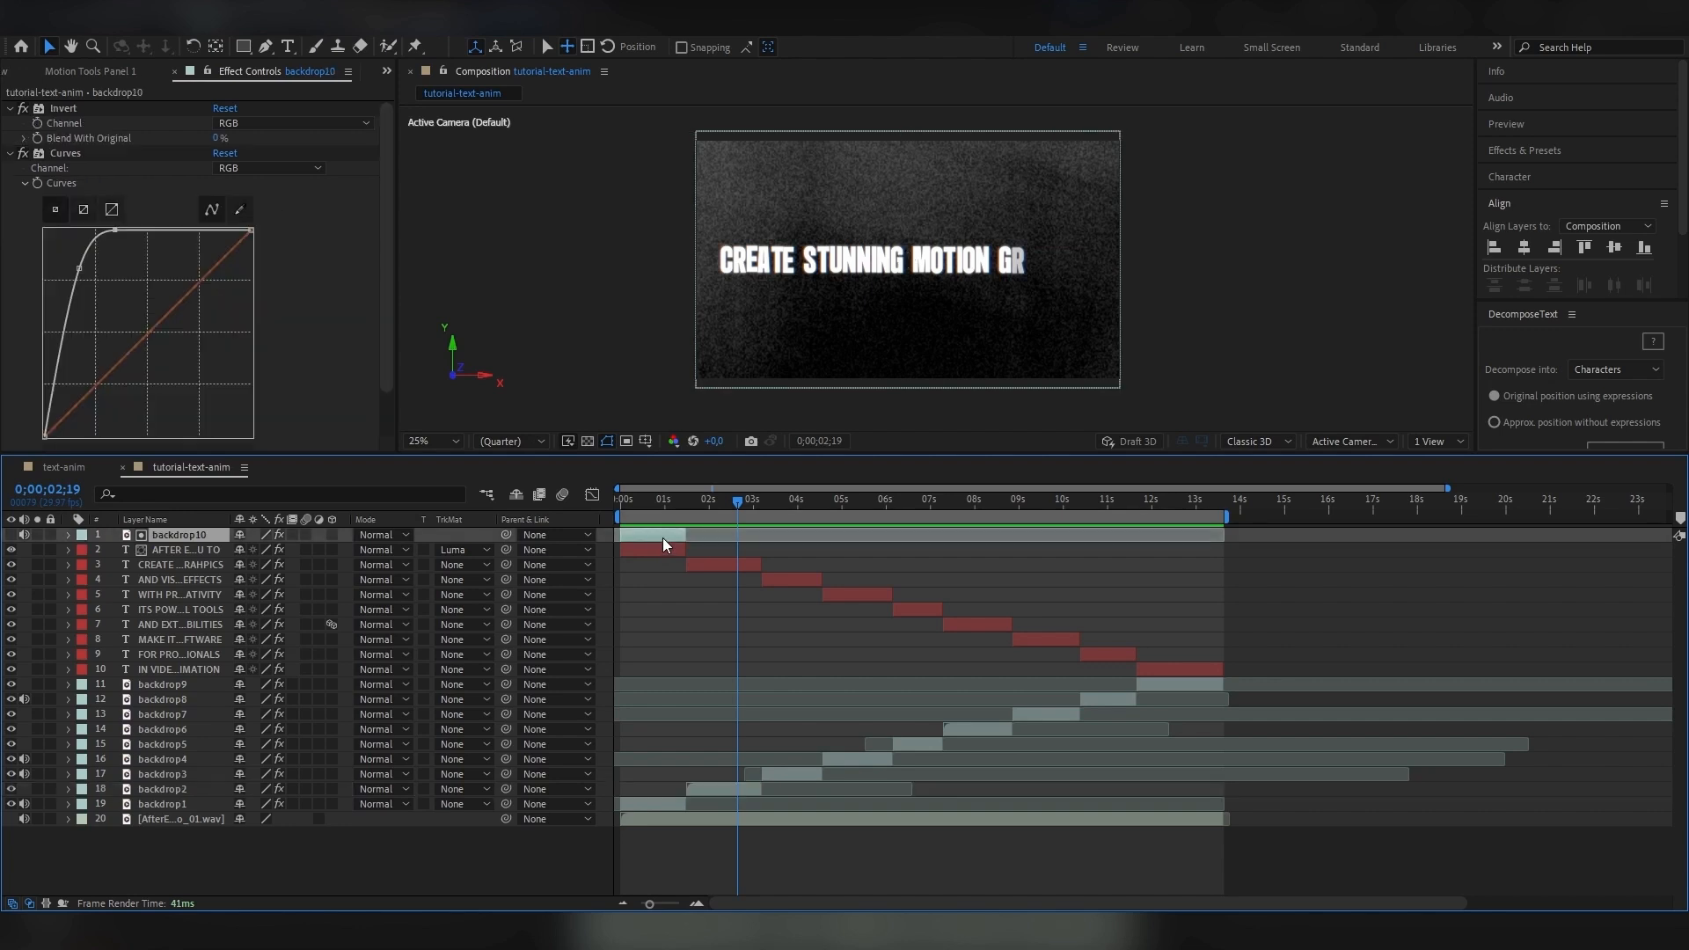
left_click_drag(661, 502, 657, 501)
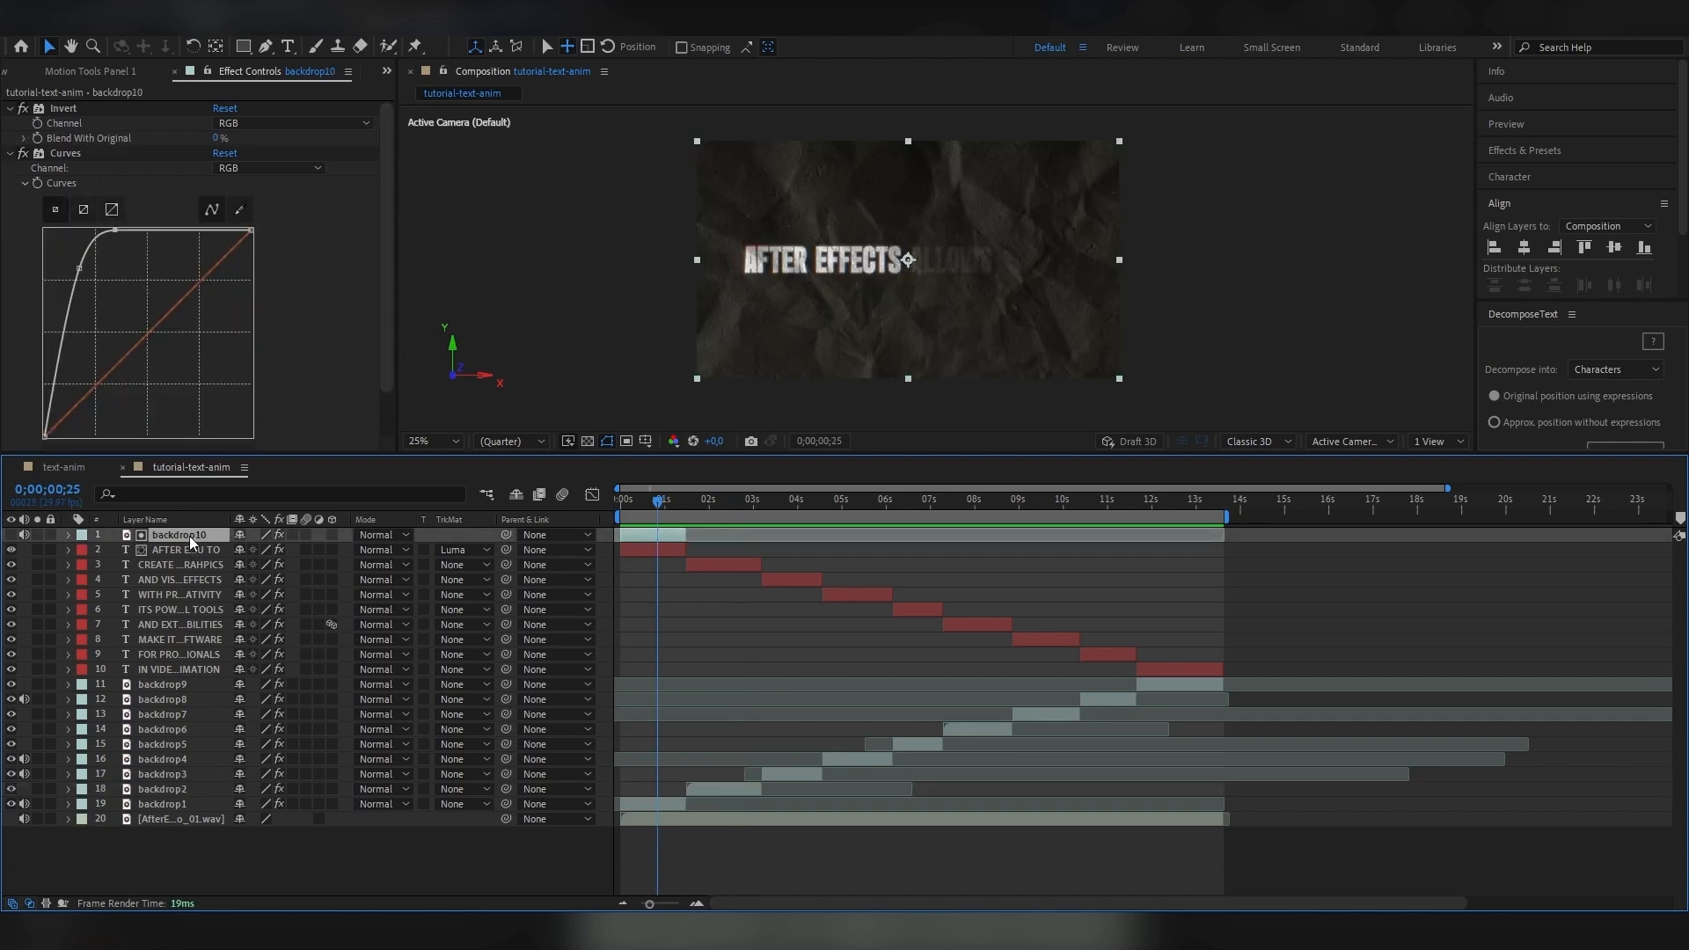
key("ctrl+d")
left_click_drag(188, 533, 179, 563)
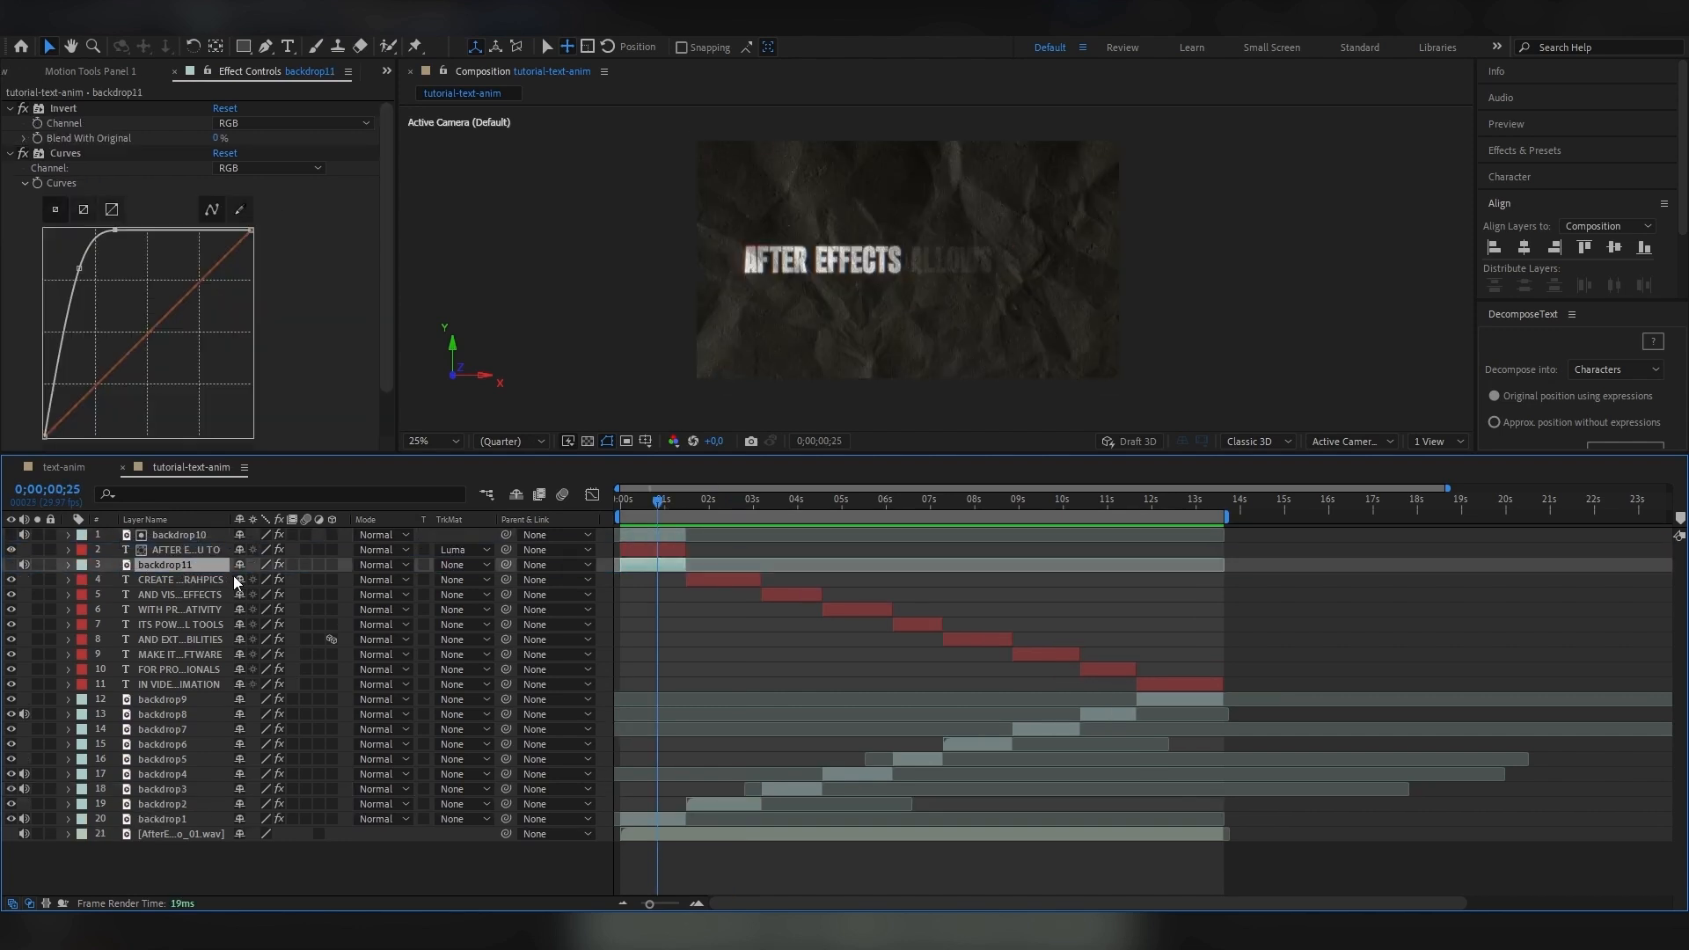
left_click(451, 579)
left_click(493, 662)
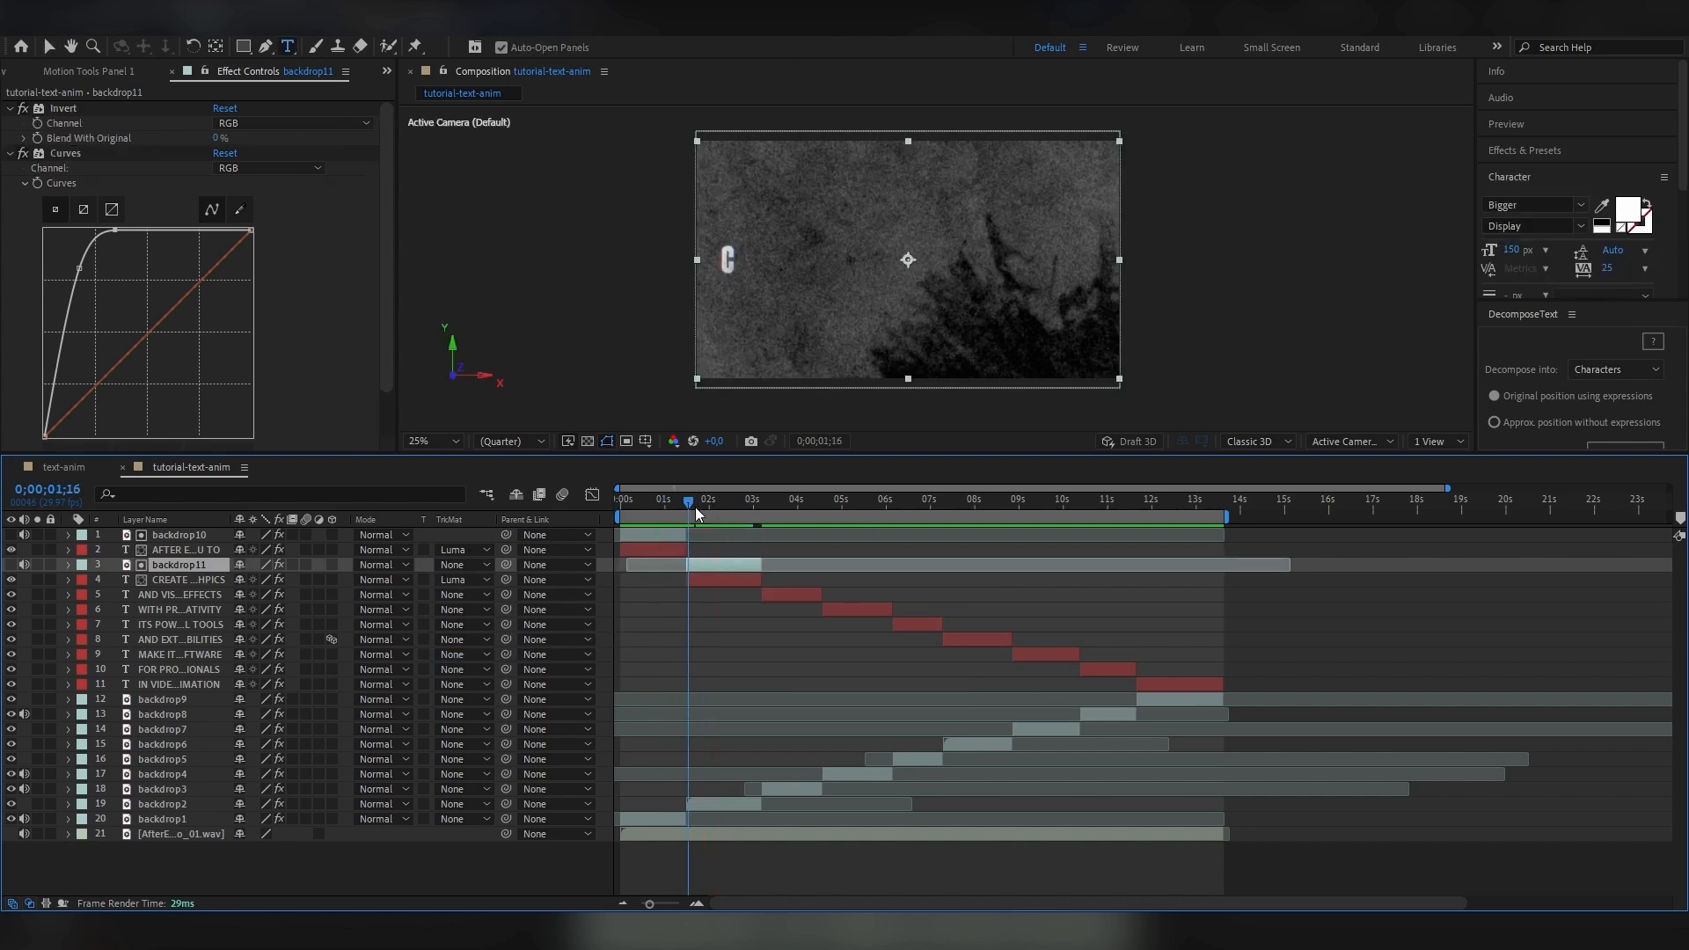
left_click_drag(695, 507, 729, 517)
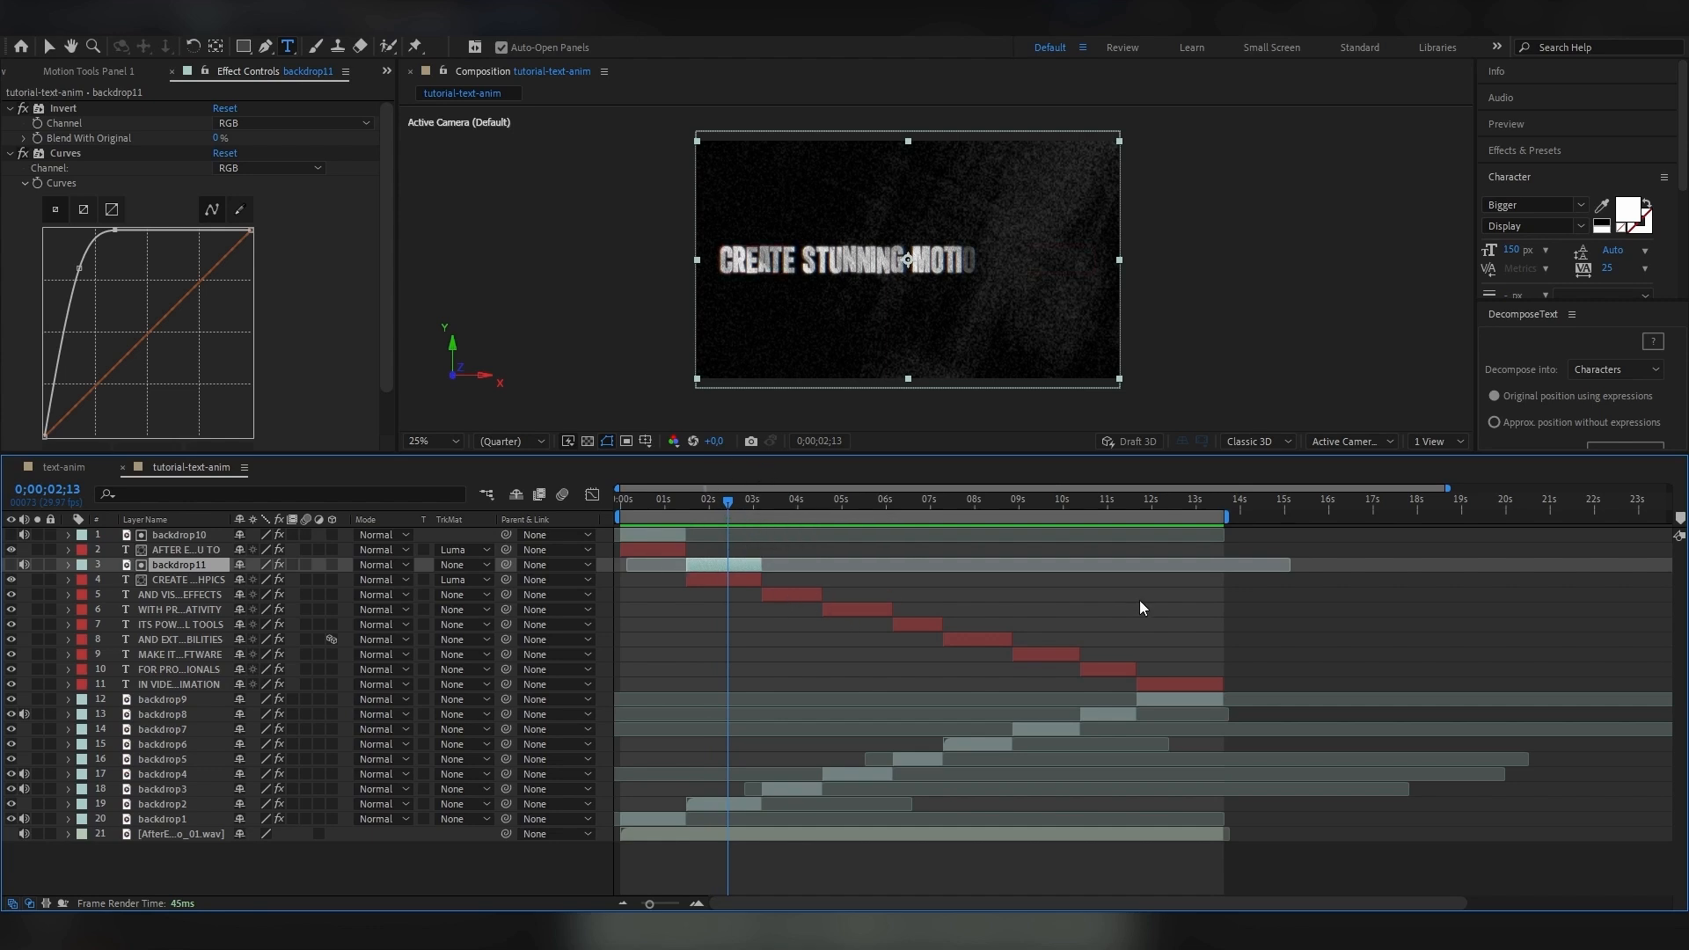
Duplicate backdrop7 above the MAKE IT AN ESSENTIAL SOFTWARE layer and set the copy as that text's Luma Matte.
left_click(799, 499)
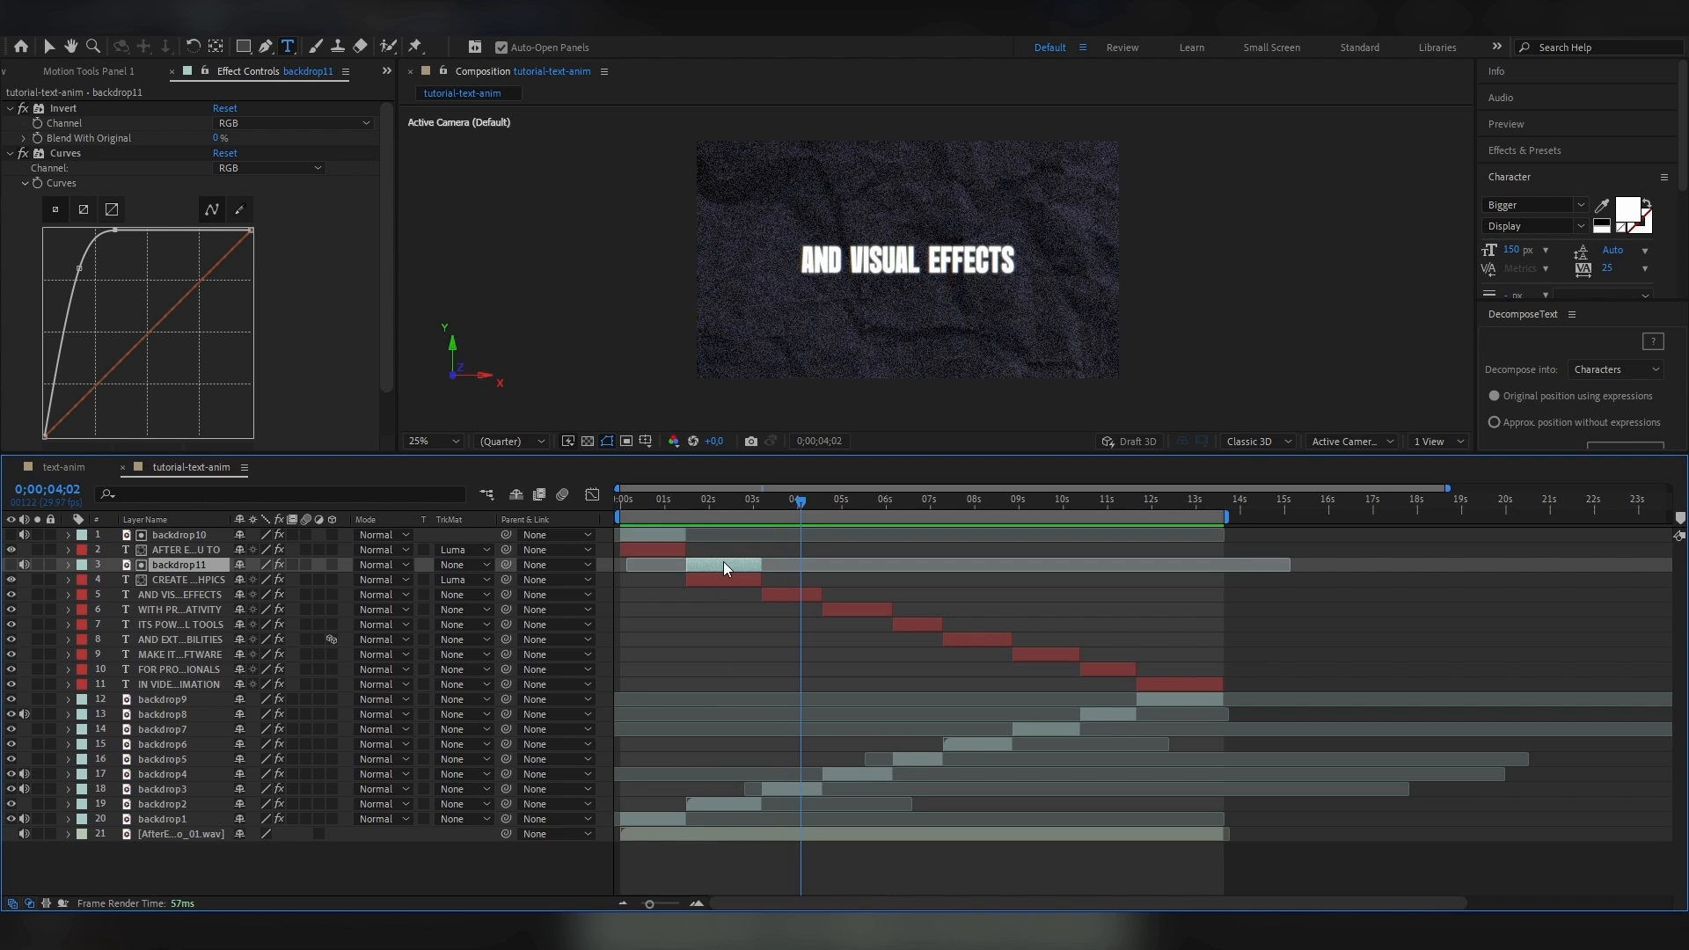
left_click(922, 501)
left_click(968, 743)
left_click_drag(967, 500, 1033, 531)
left_click(1046, 730)
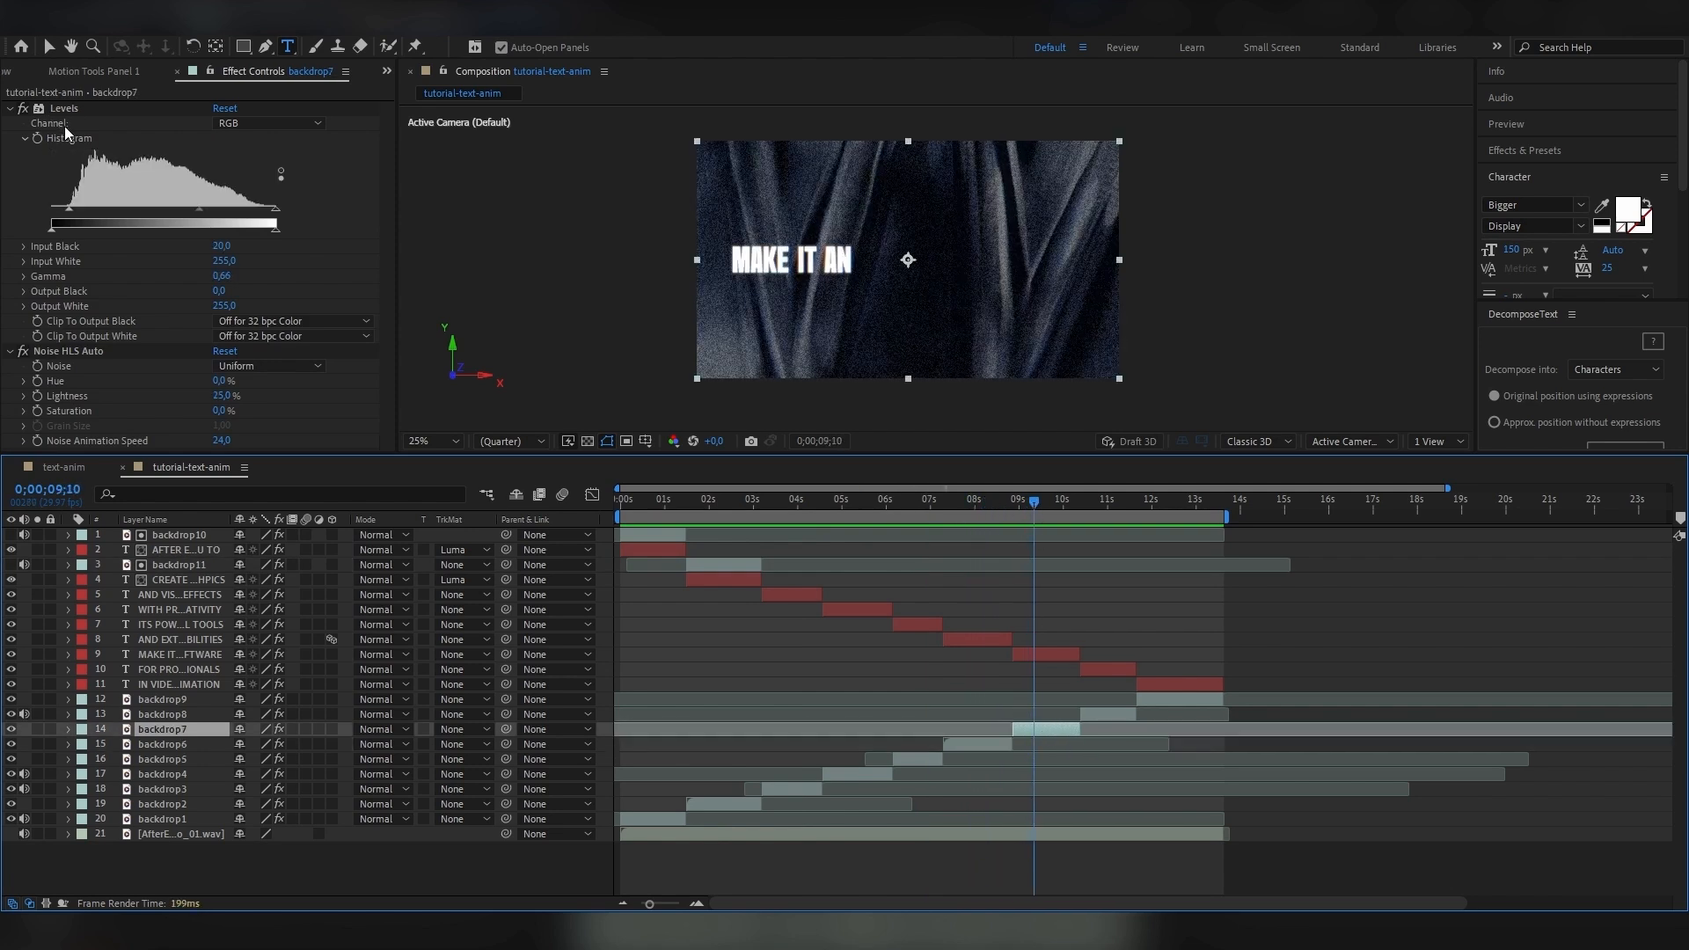
key("ctrl+d")
left_click_drag(154, 731, 153, 653)
left_click(455, 670)
left_click(479, 753)
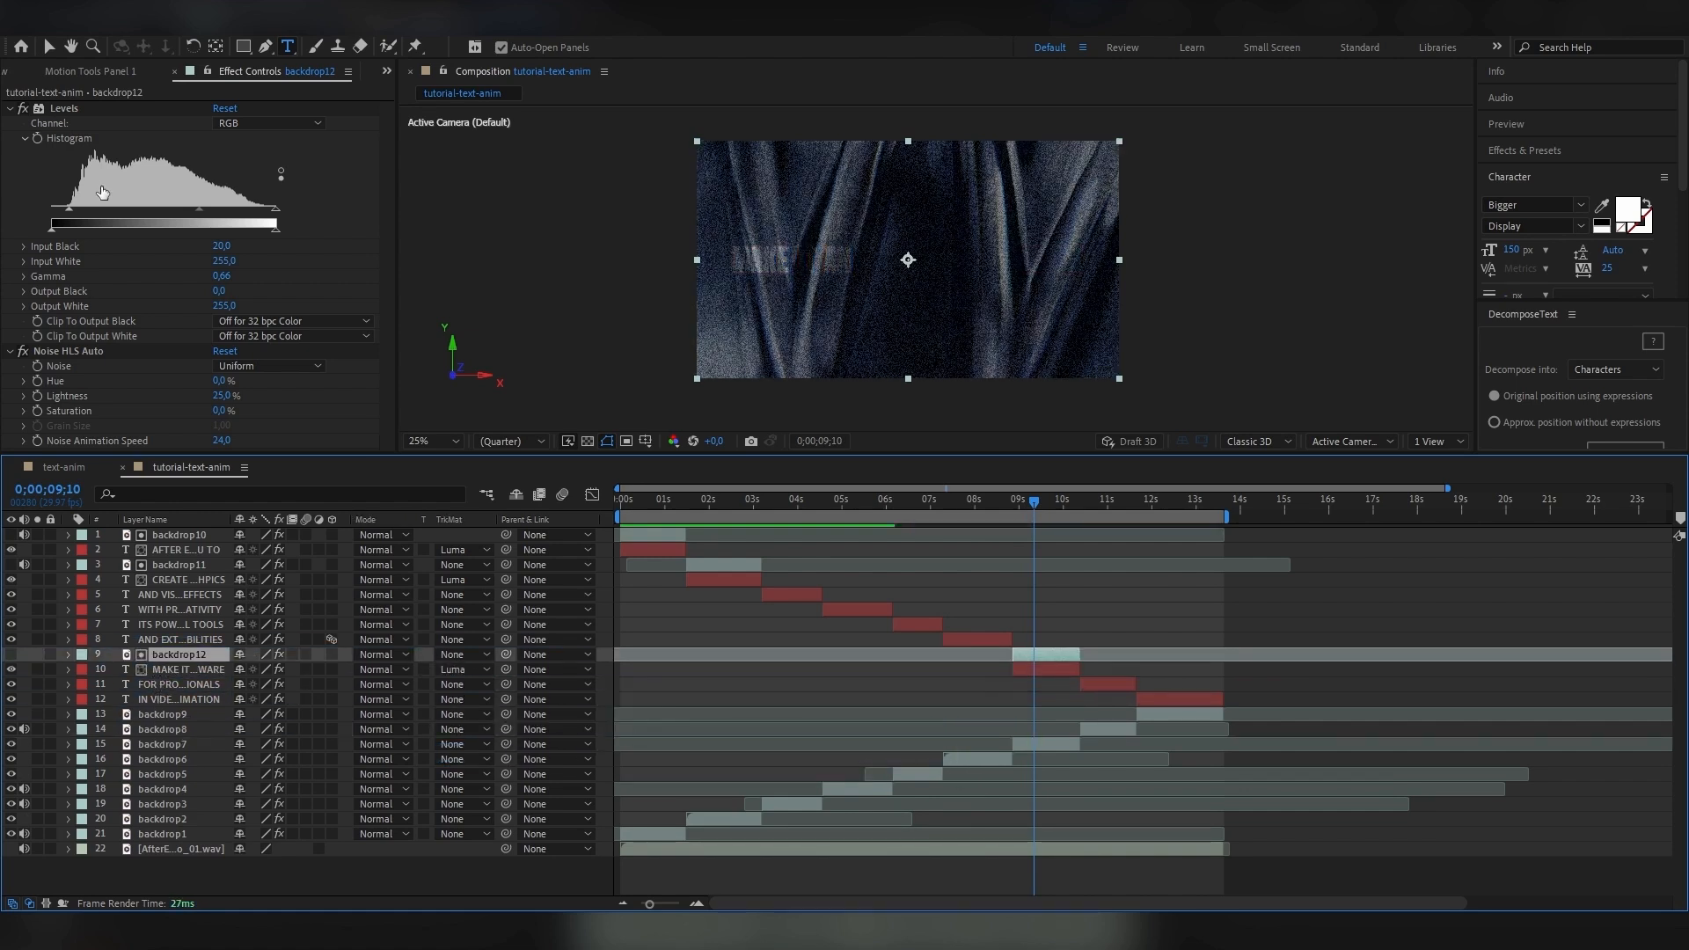
Delete the Levels effect from the backdrop12 matte layer.
left_click(71, 107)
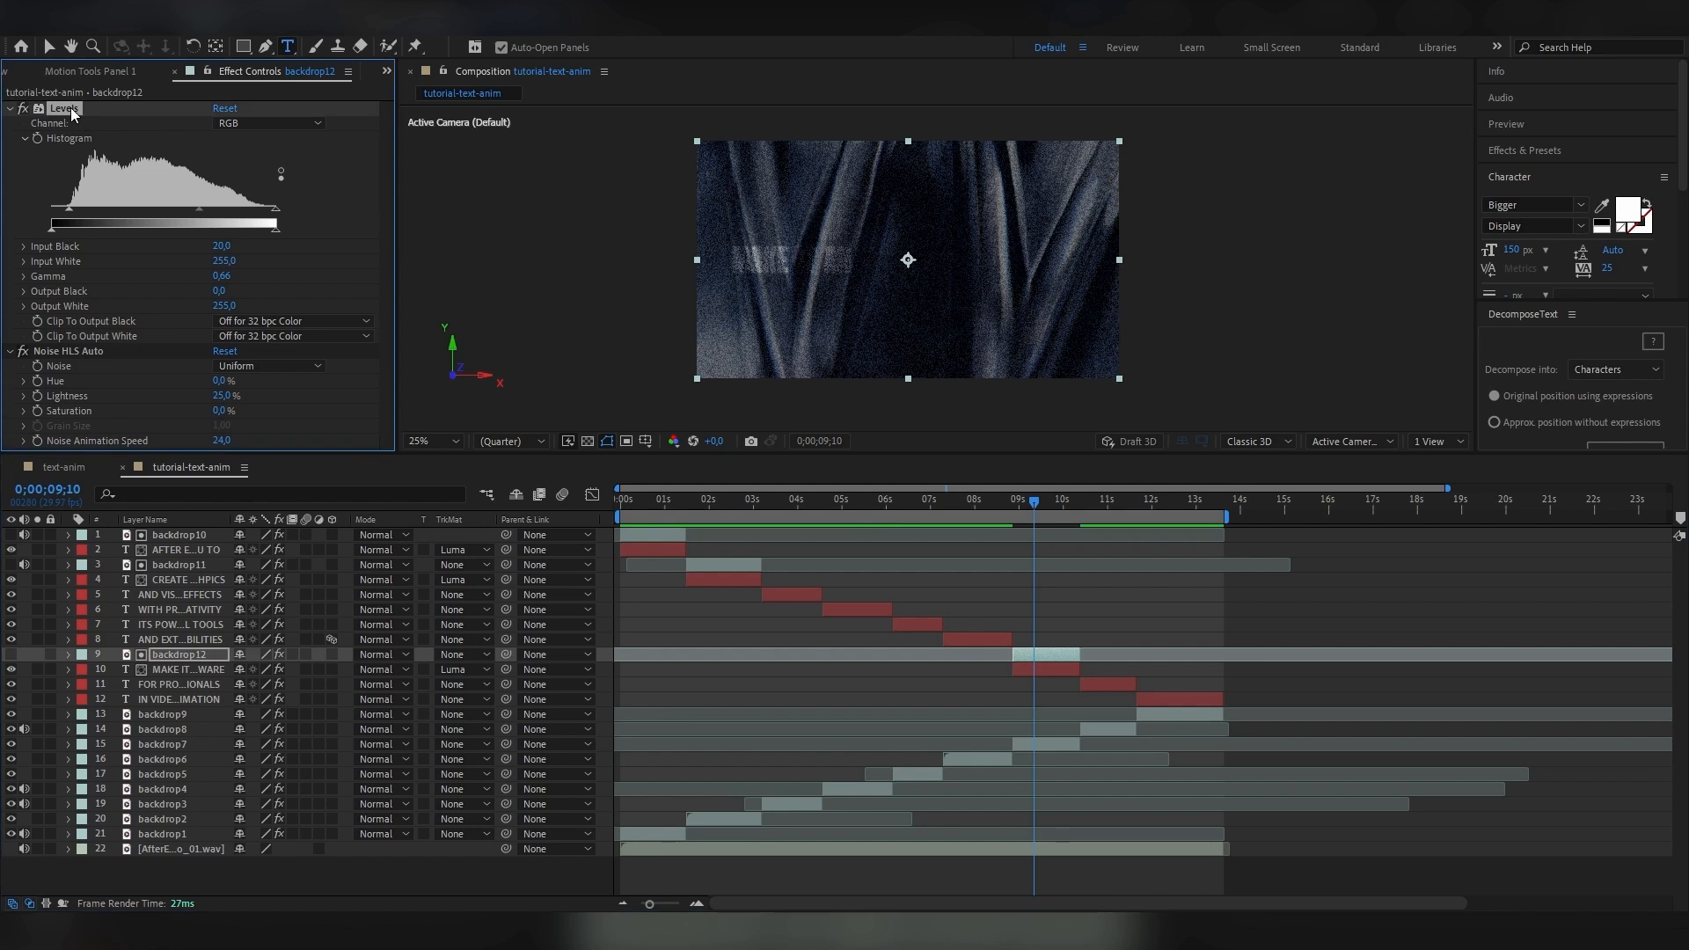
key("Delete")
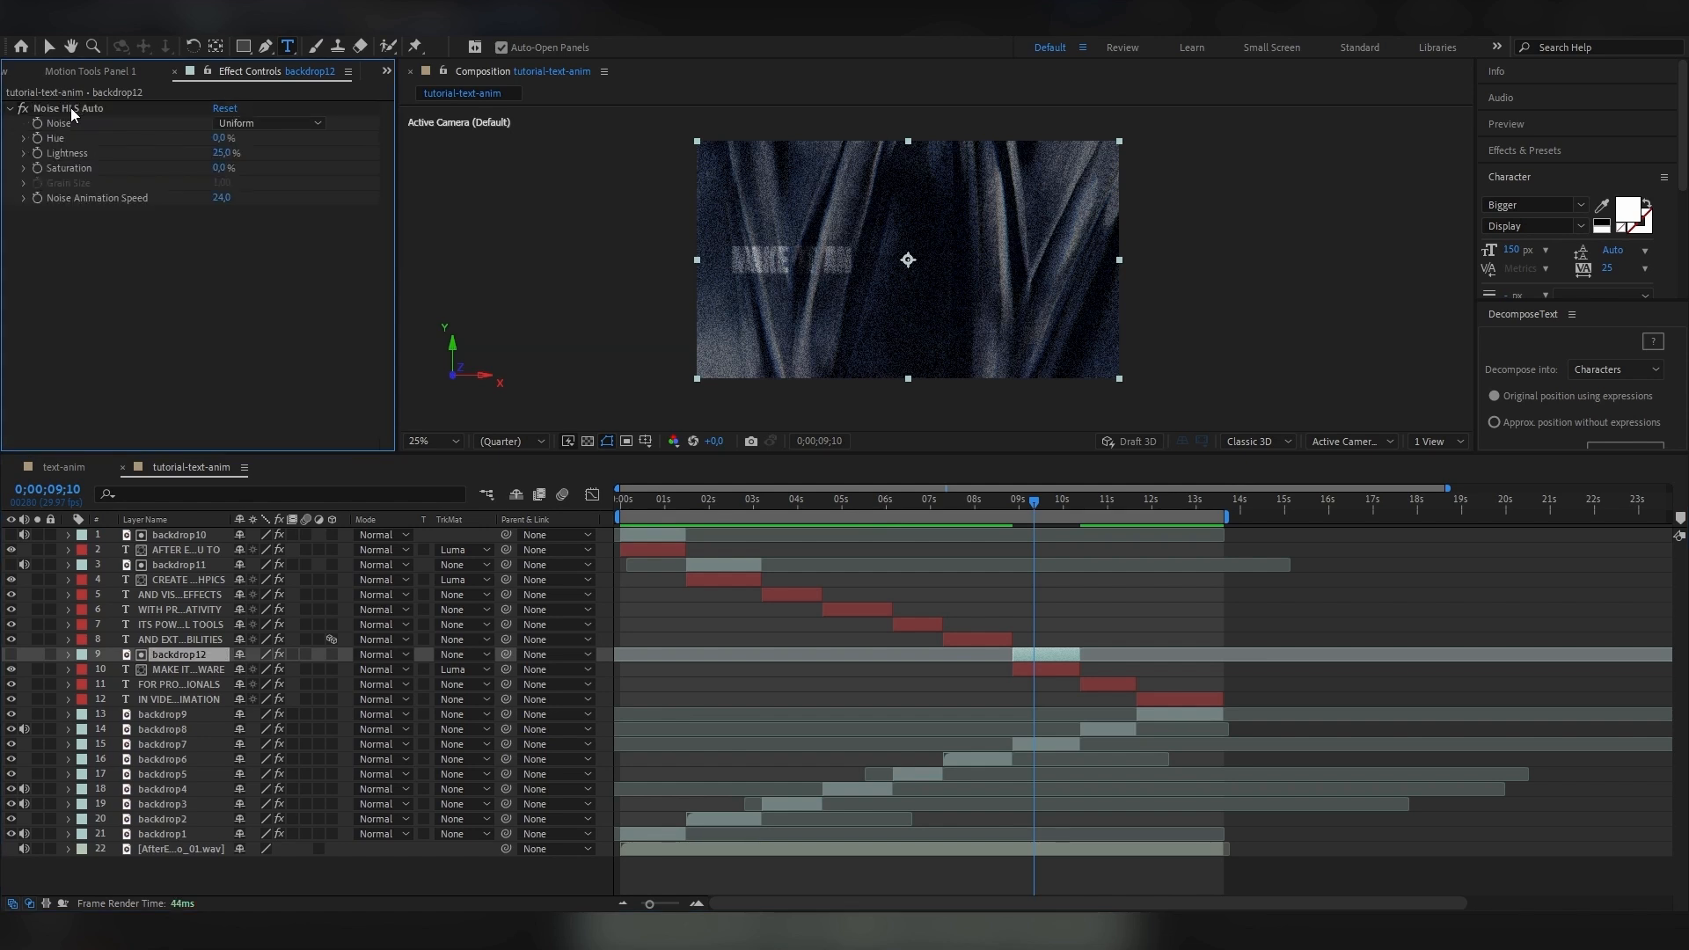
Delete Noise HLS Auto from the backdrop12 matte layer and give it a copy of backdrop10's Curves effect.
left_click(70, 108)
key("Delete")
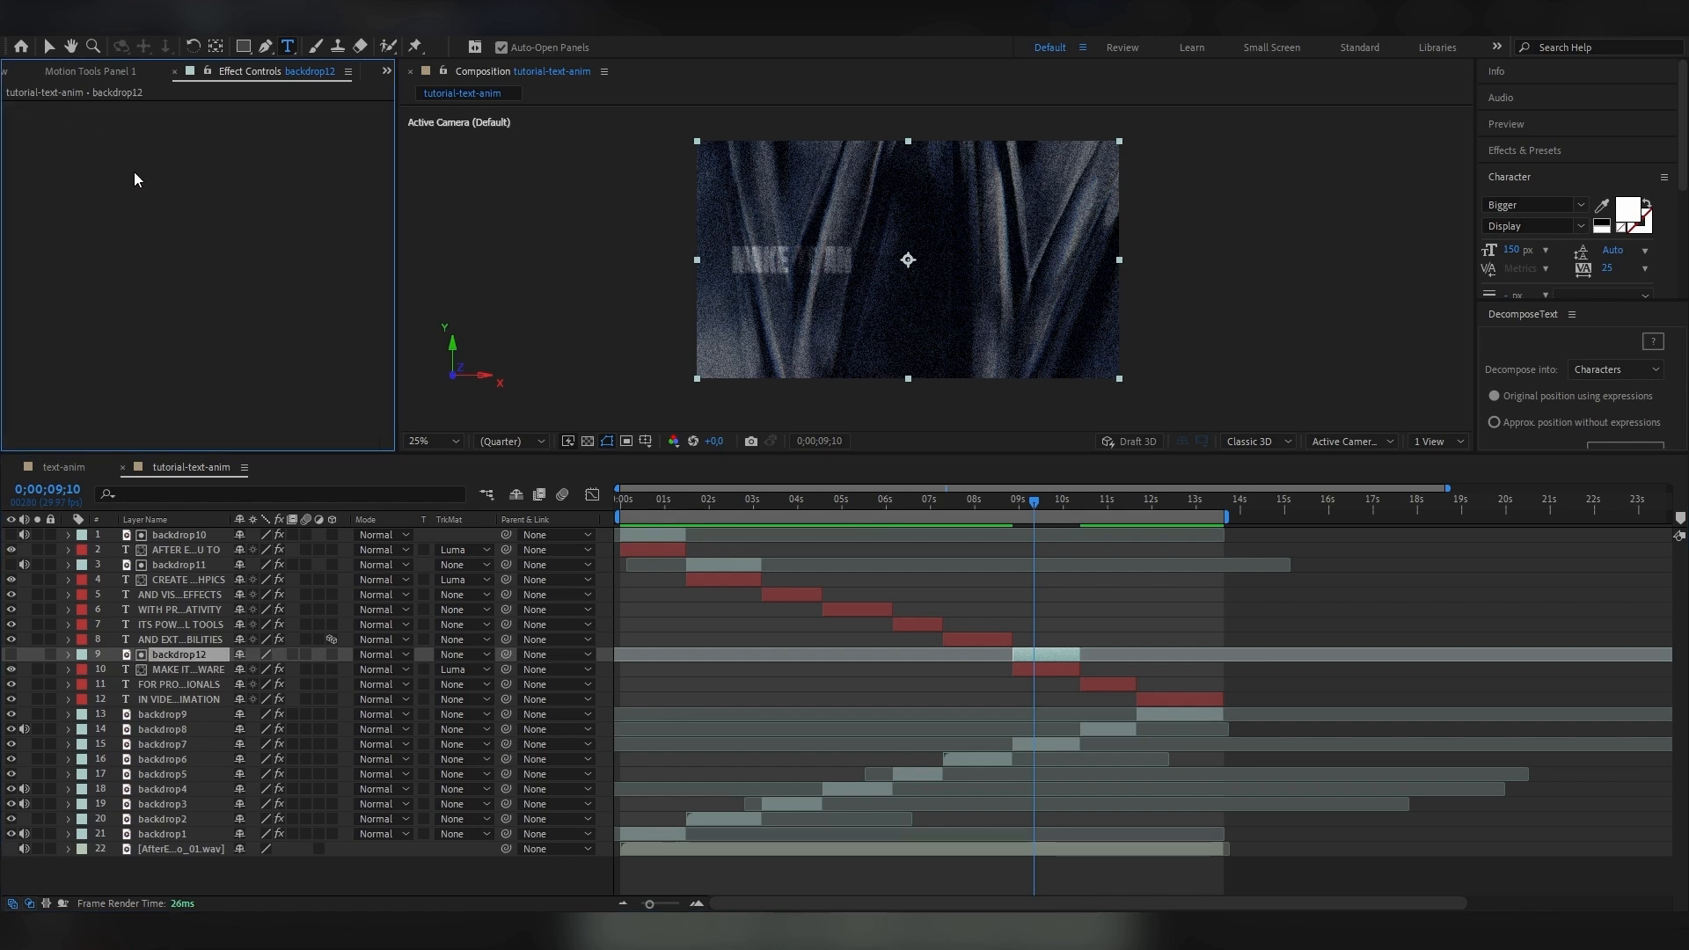
left_click(653, 536)
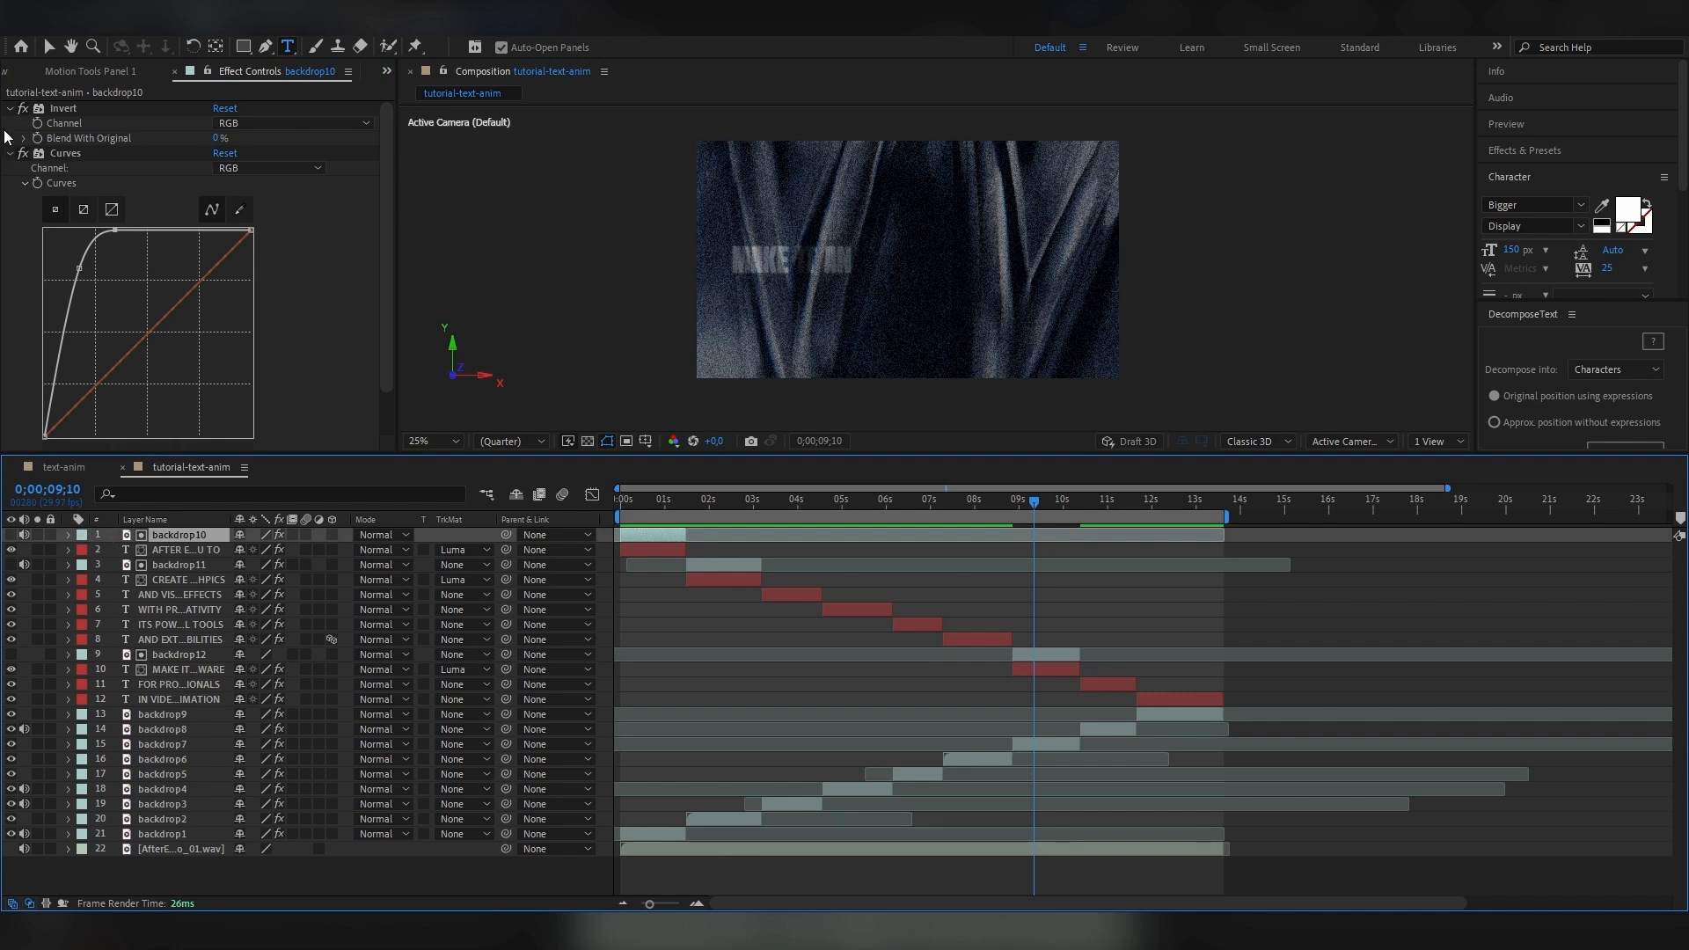
right_click(66, 153)
left_click(126, 214)
left_click(1068, 656)
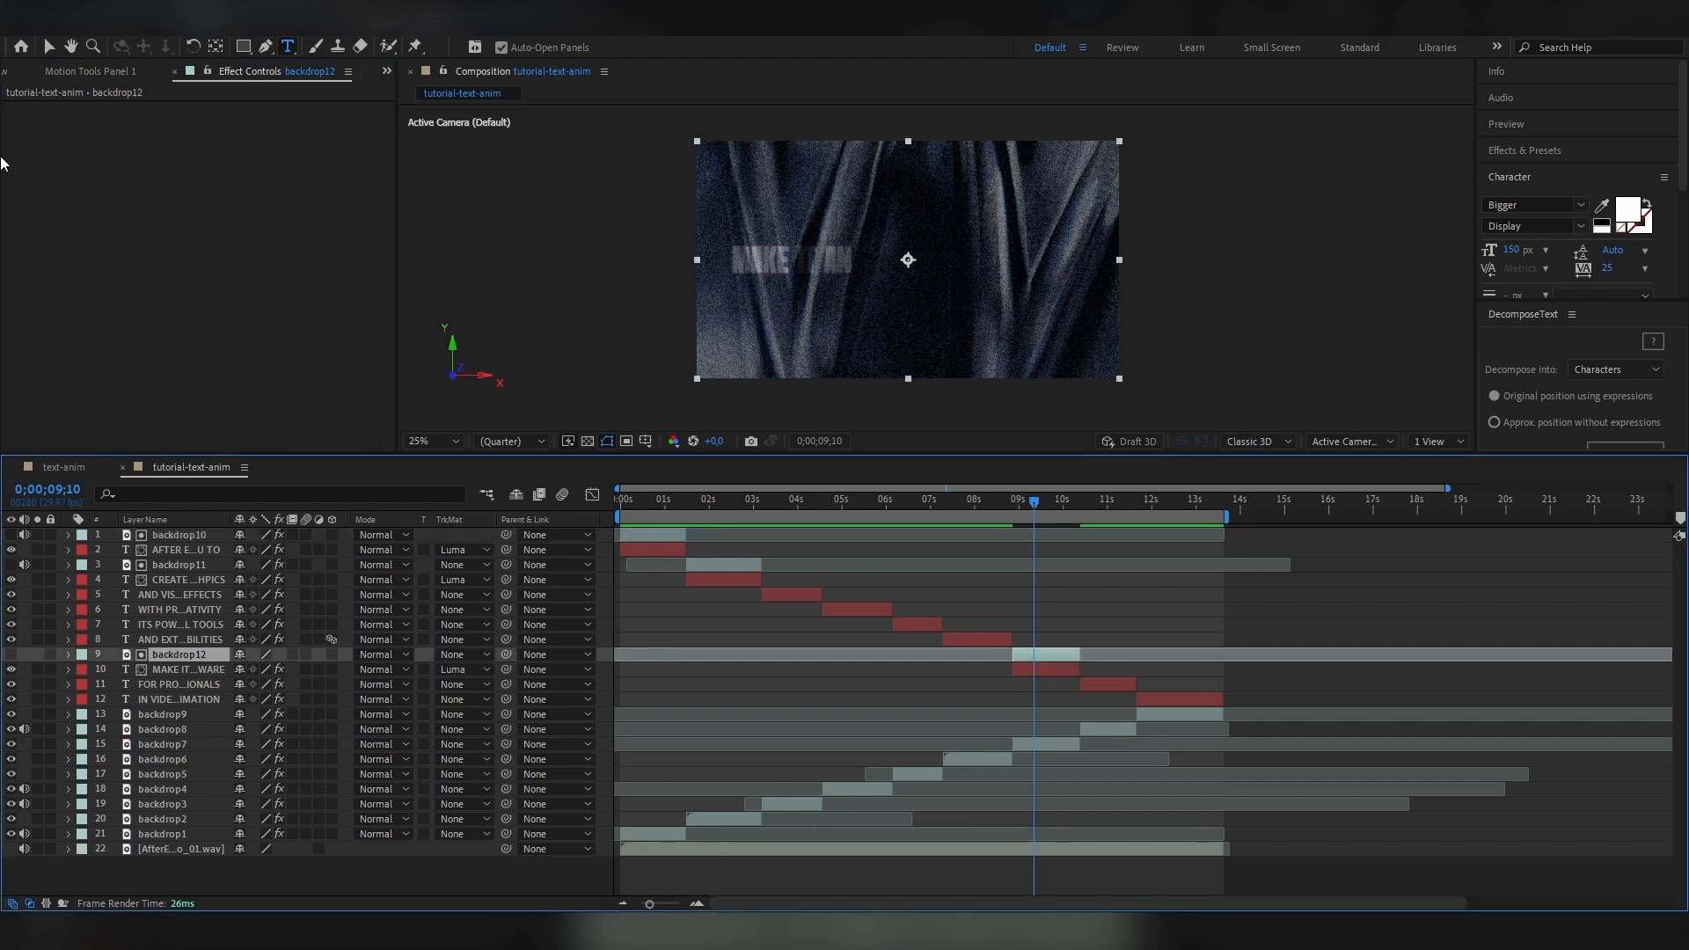
key("ctrl+v")
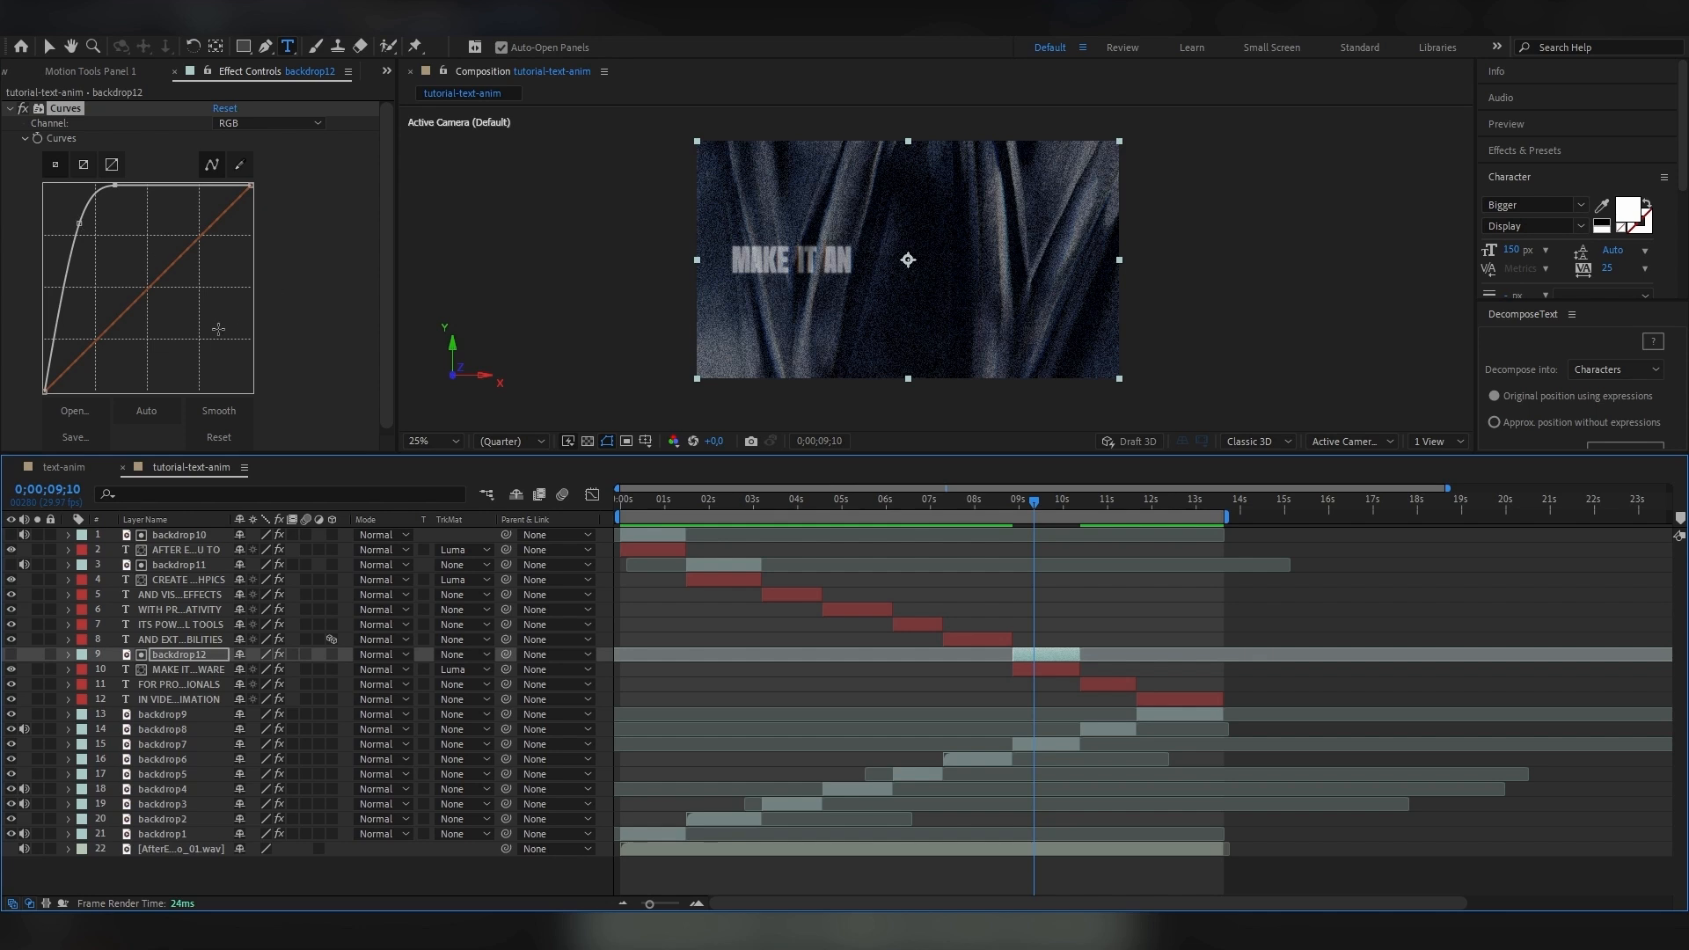
Set the backdrop12 matte layer's Opacity to 100% and preview the MAKE IT AN ESSENTIAL SOFTWARE text.
left_click(1053, 660)
left_click(73, 654)
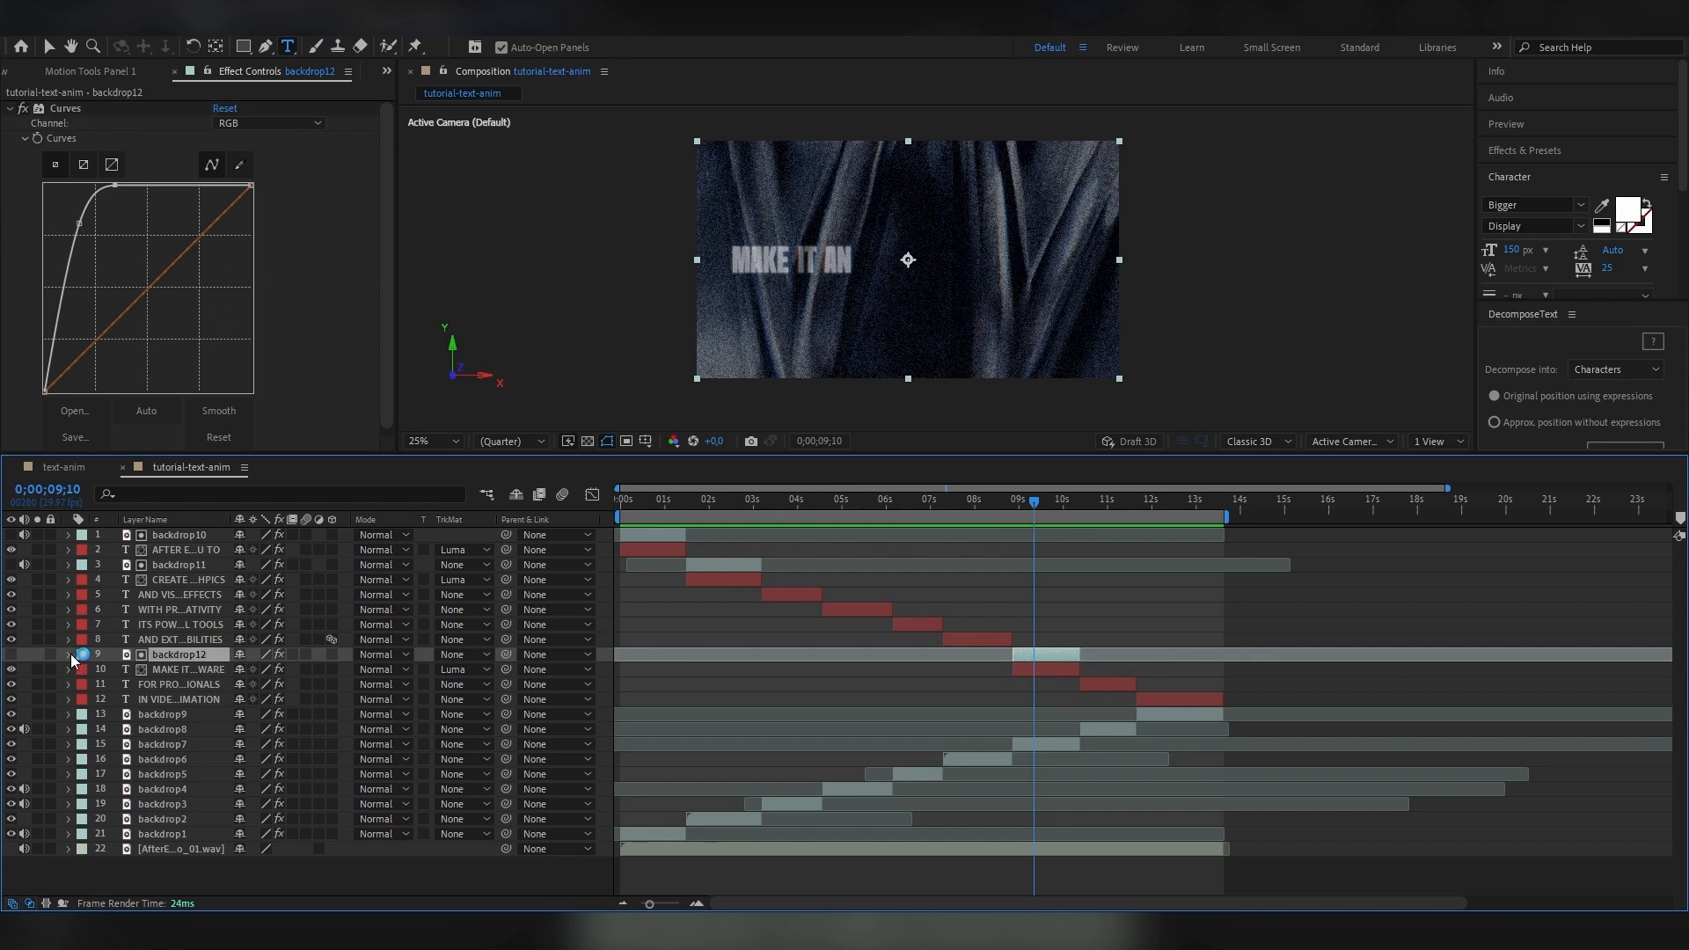
left_click(68, 654)
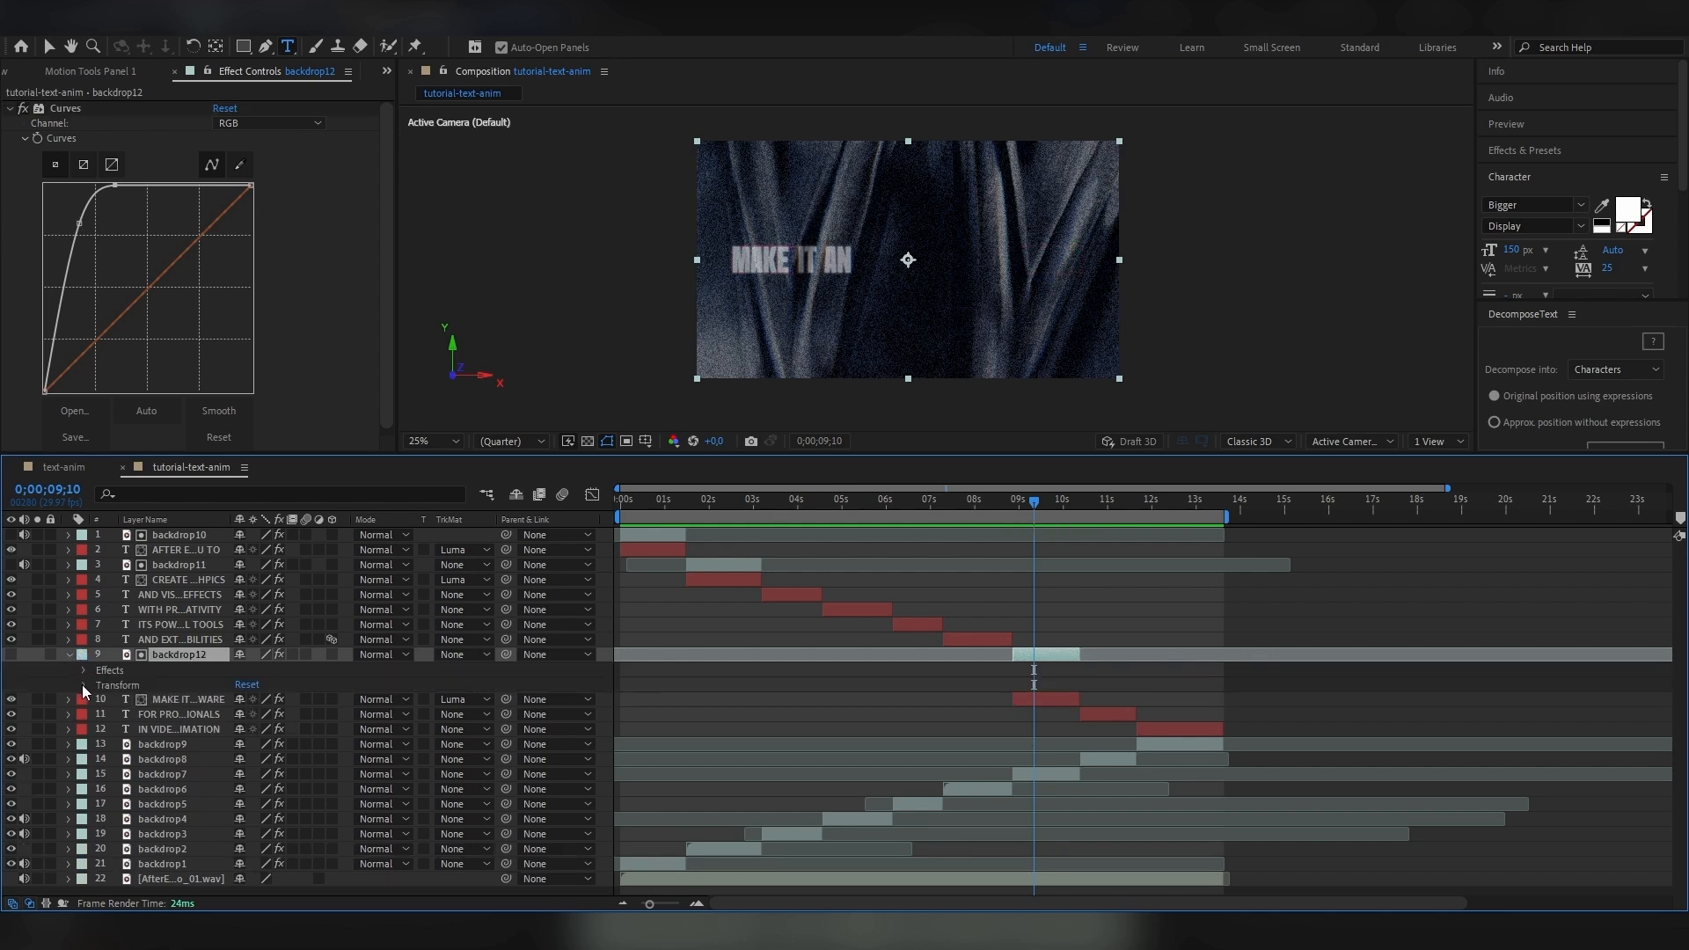
left_click(109, 624)
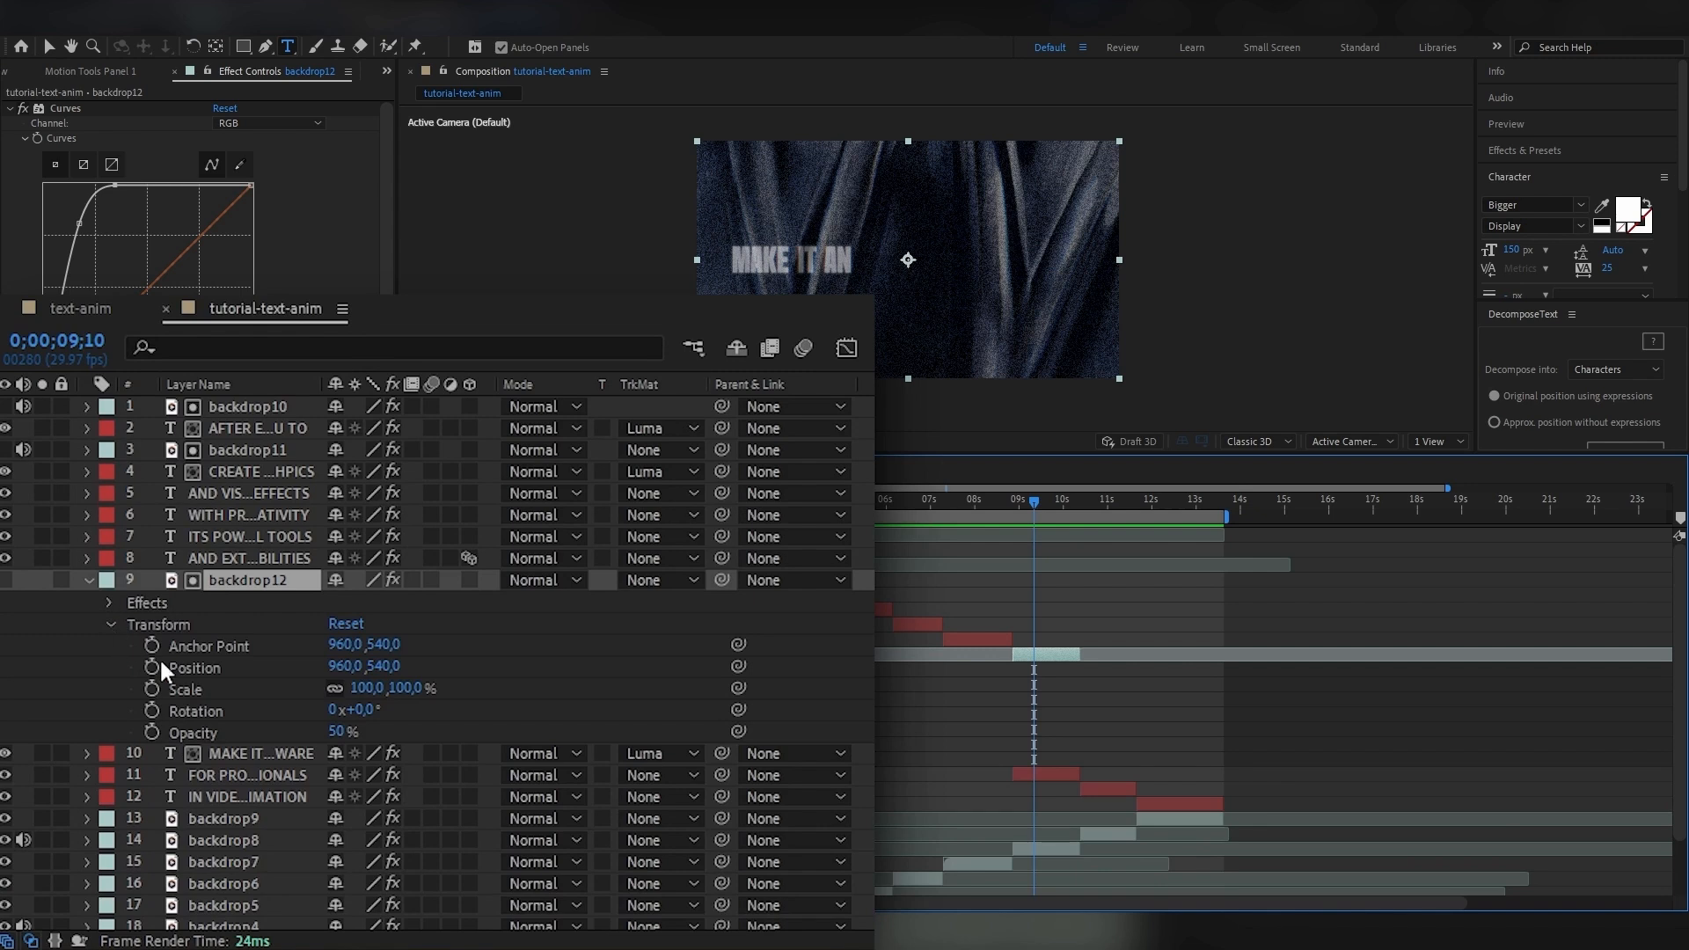
left_click_drag(334, 734, 506, 736)
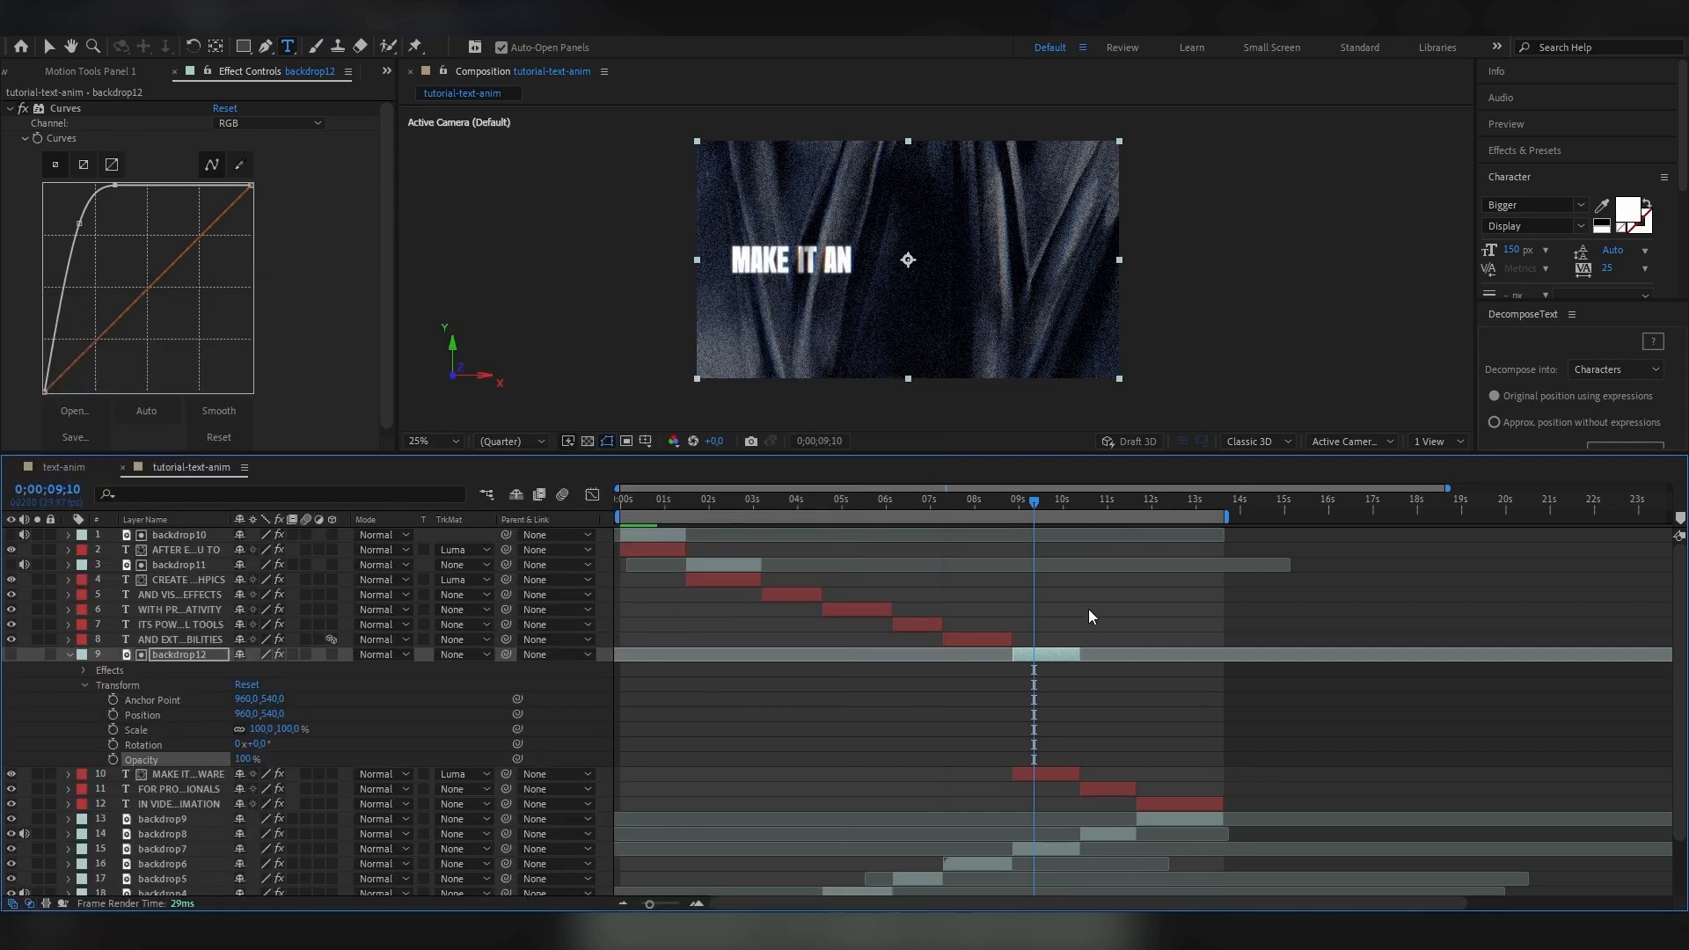
key("space")
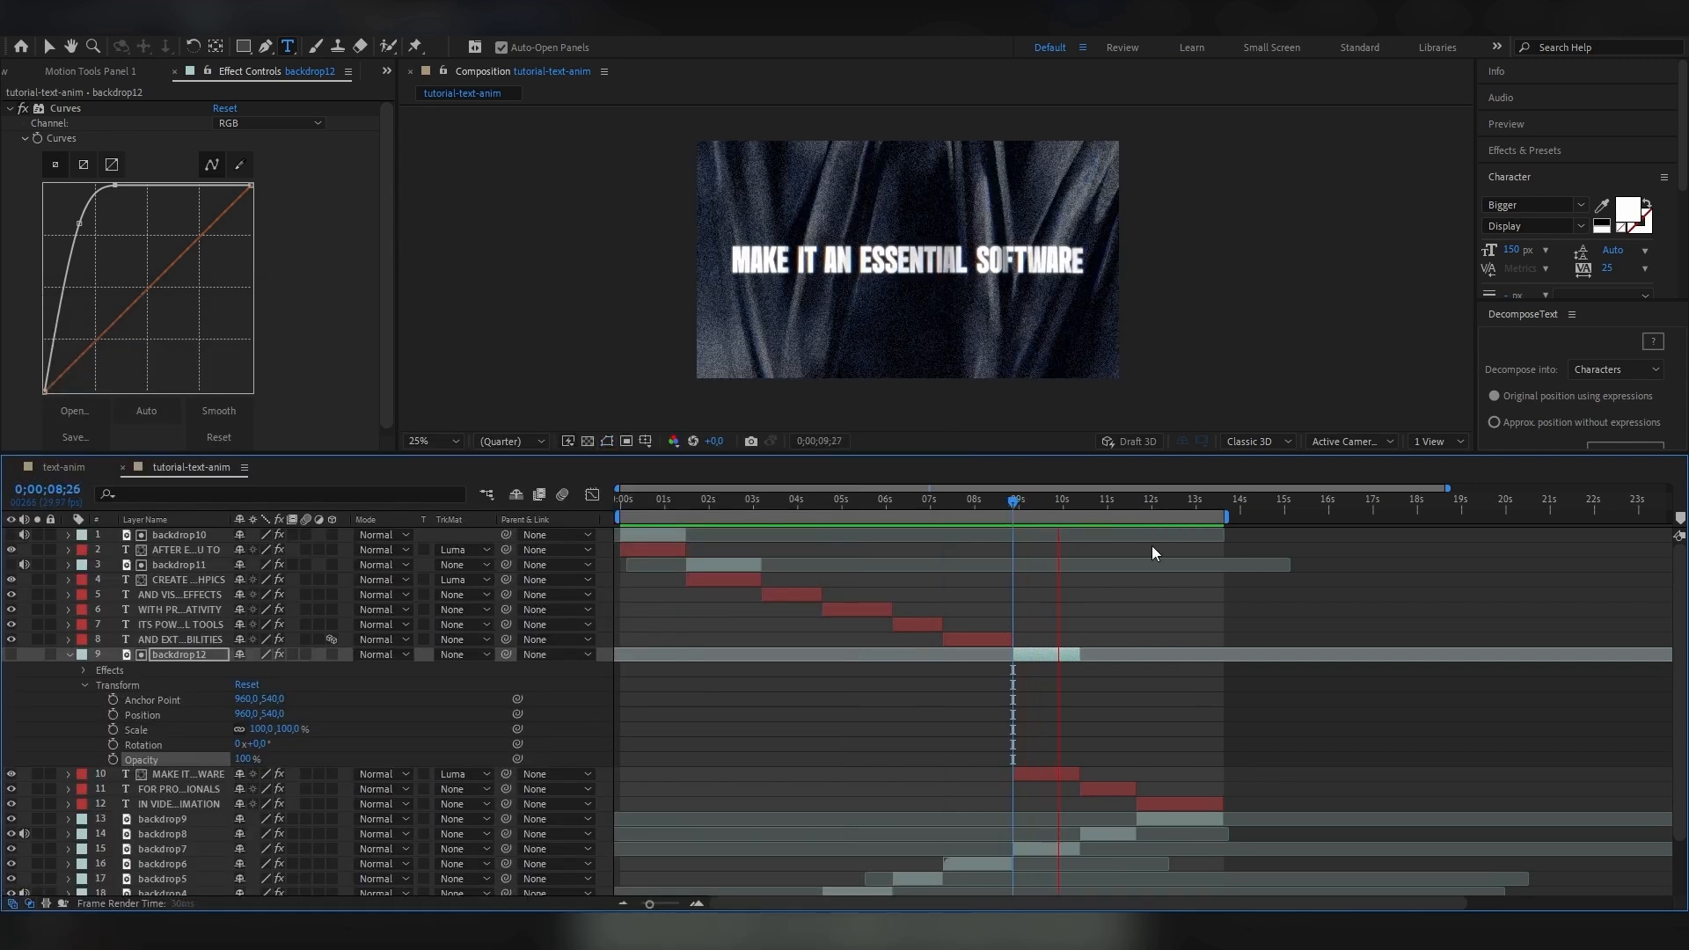
key("space")
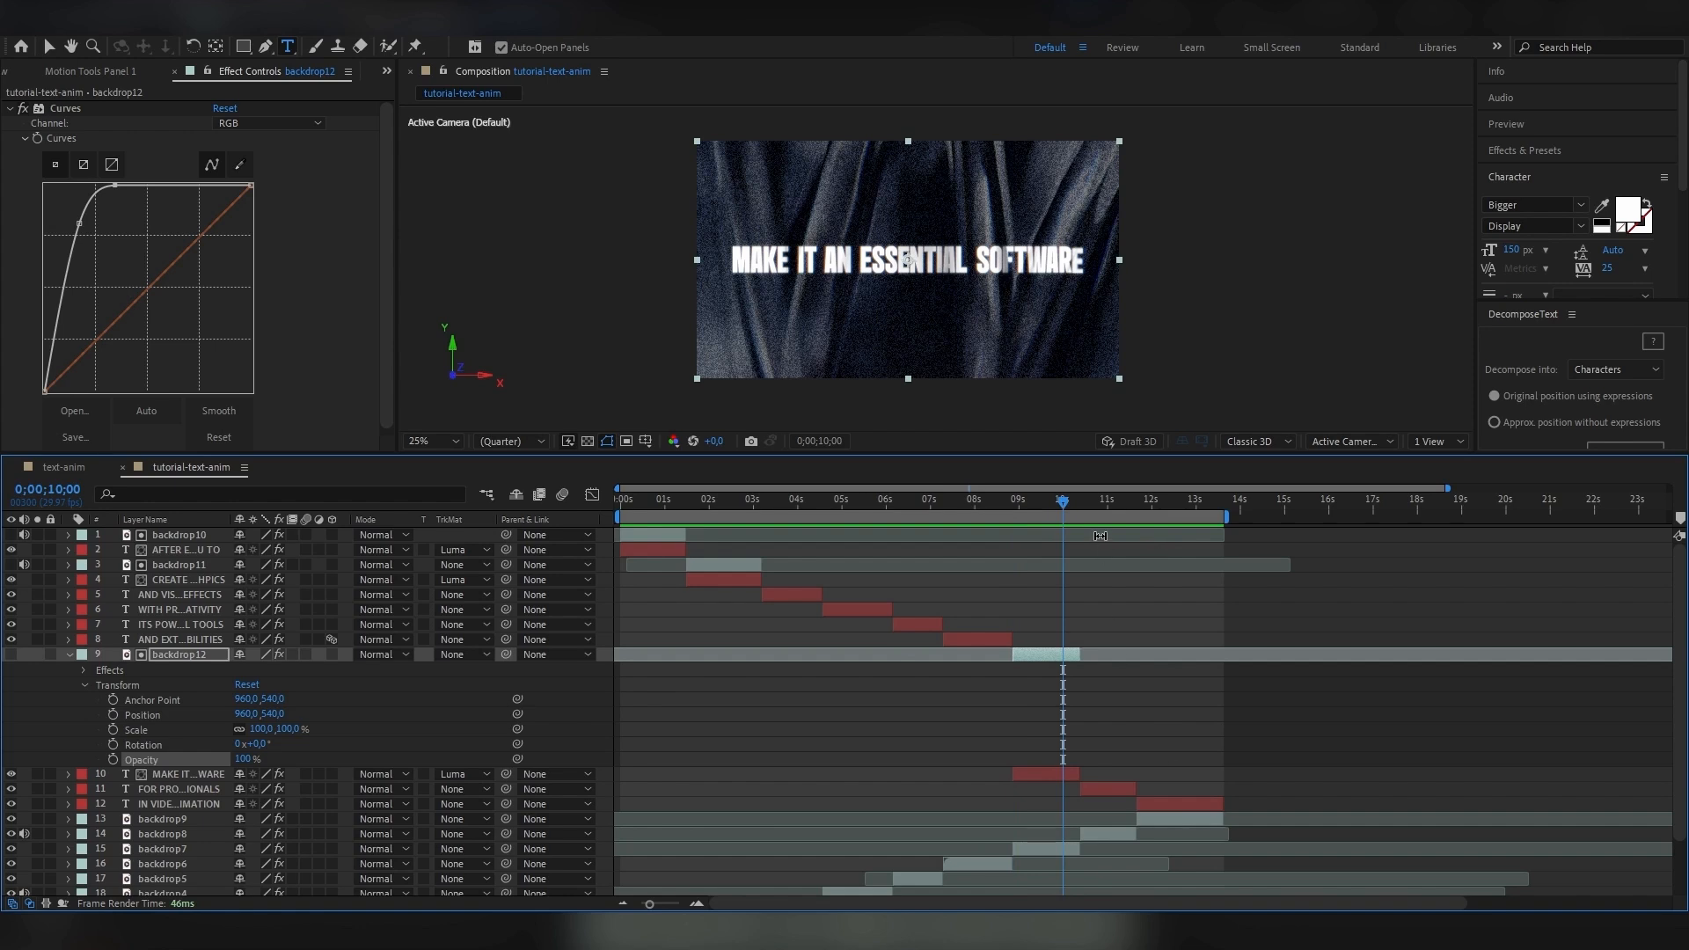
Duplicate backdrop9 above the IN VIDEO EDITING AND ANIMATION text and delete the copy's Levels and Noise HLS Auto effects.
left_click_drag(1162, 504, 1168, 505)
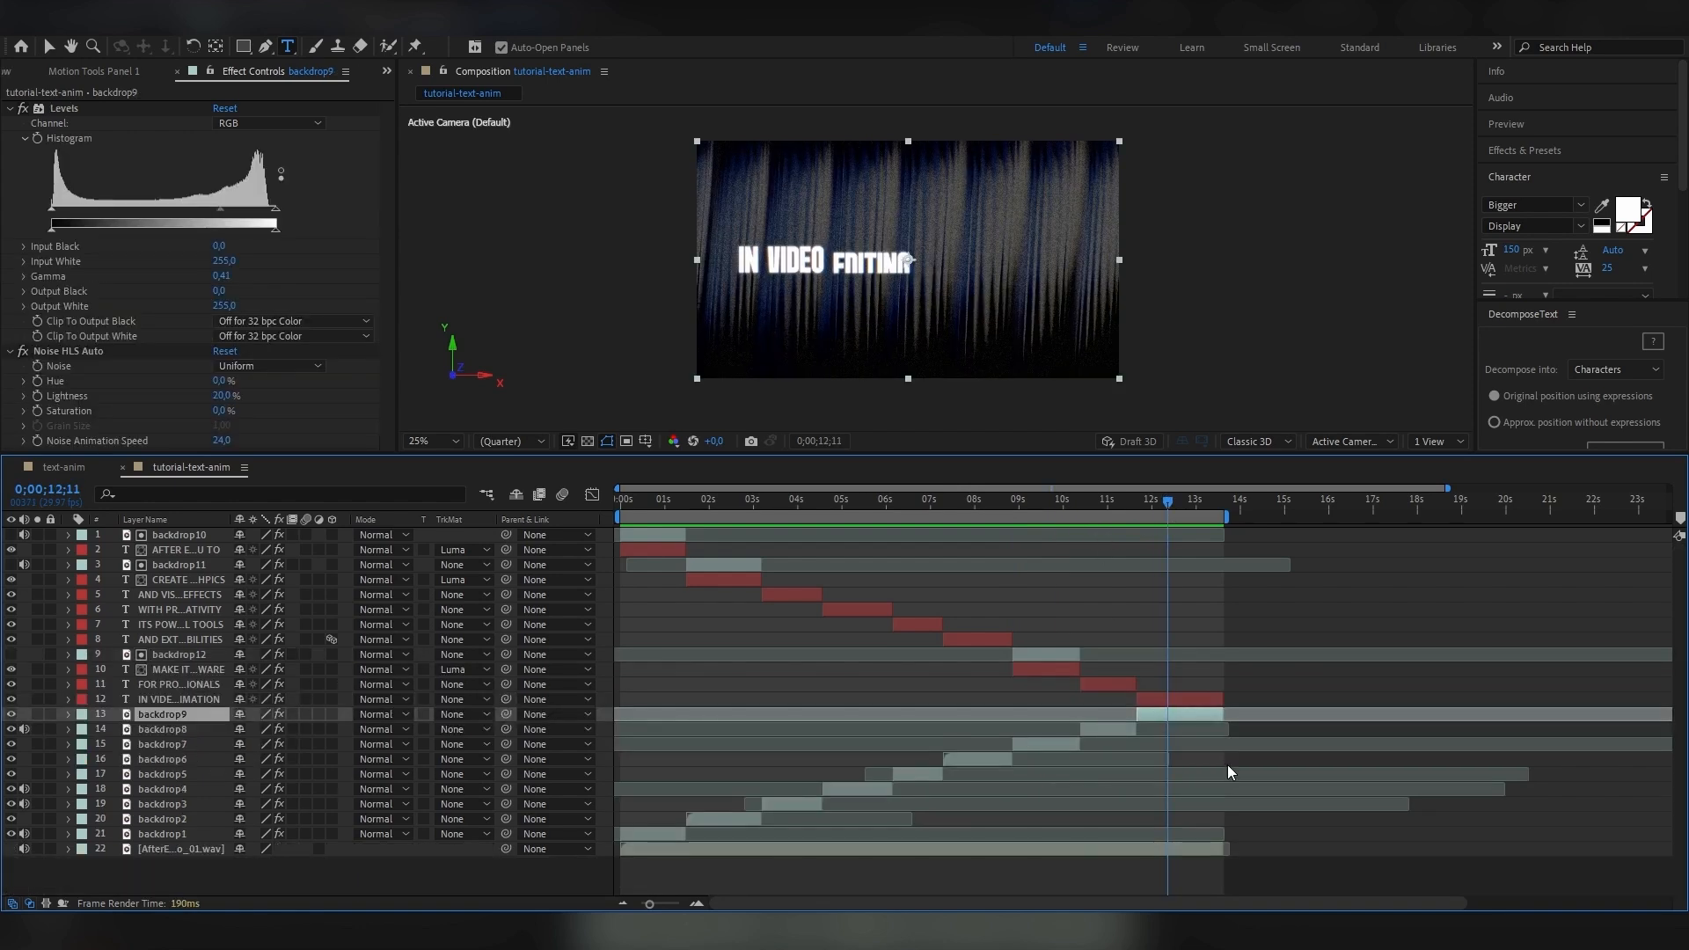
key("ctrl+d")
left_click_drag(169, 717, 168, 703)
left_click(58, 108)
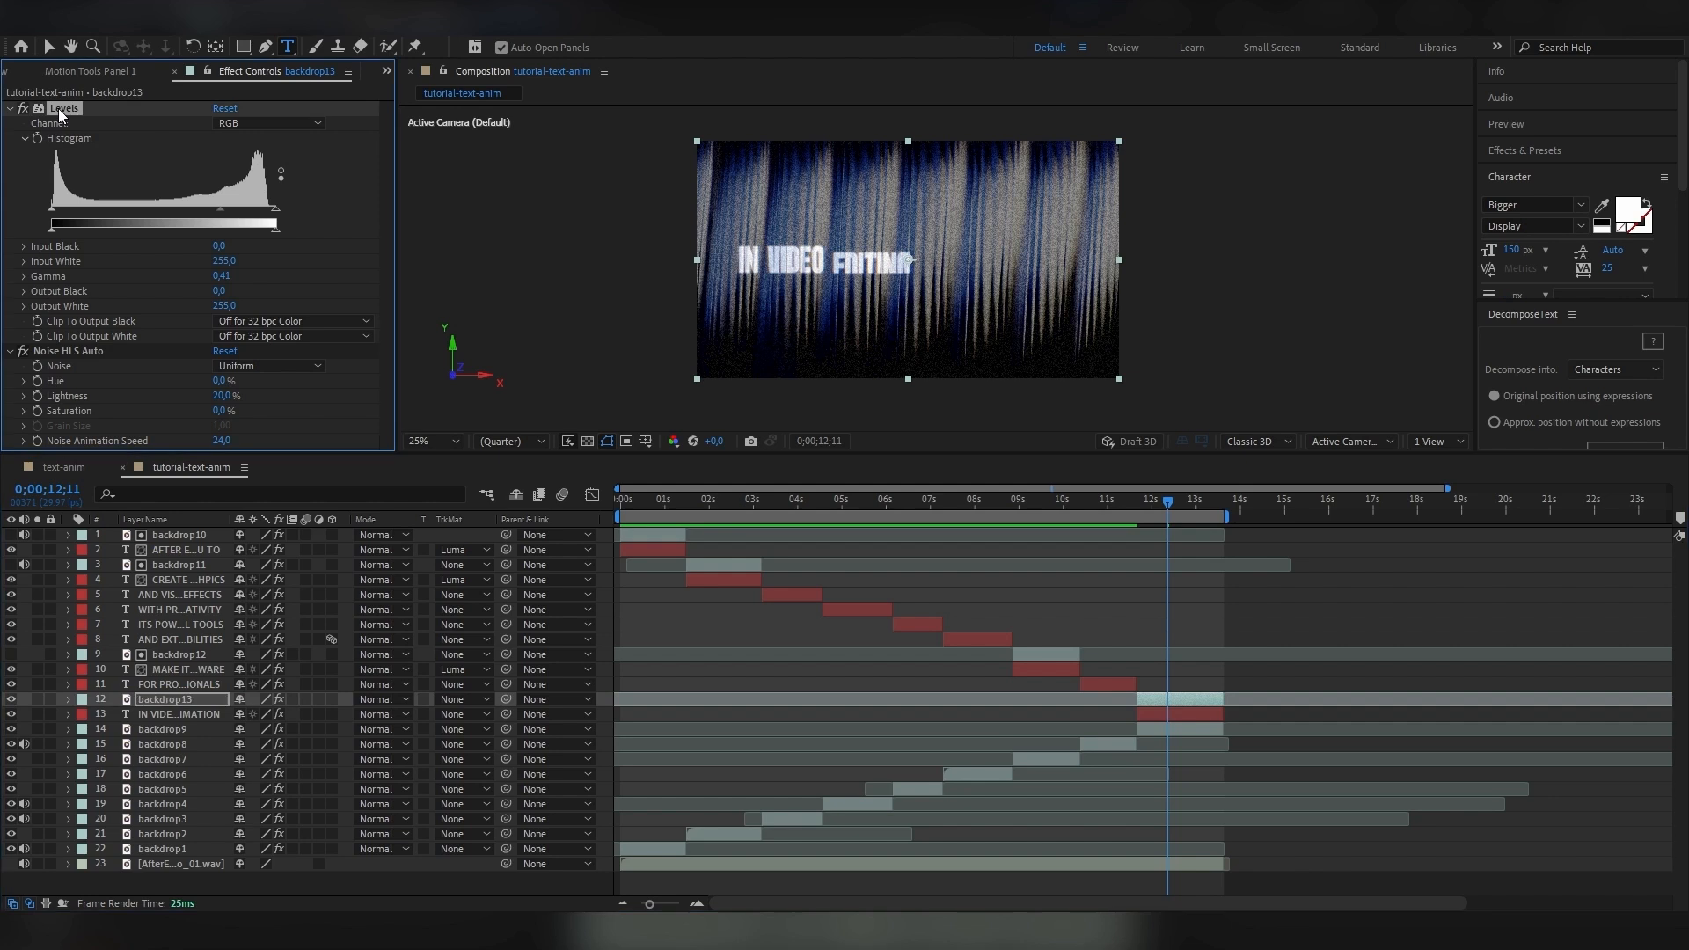
key("Delete")
left_click(58, 108)
key("Delete")
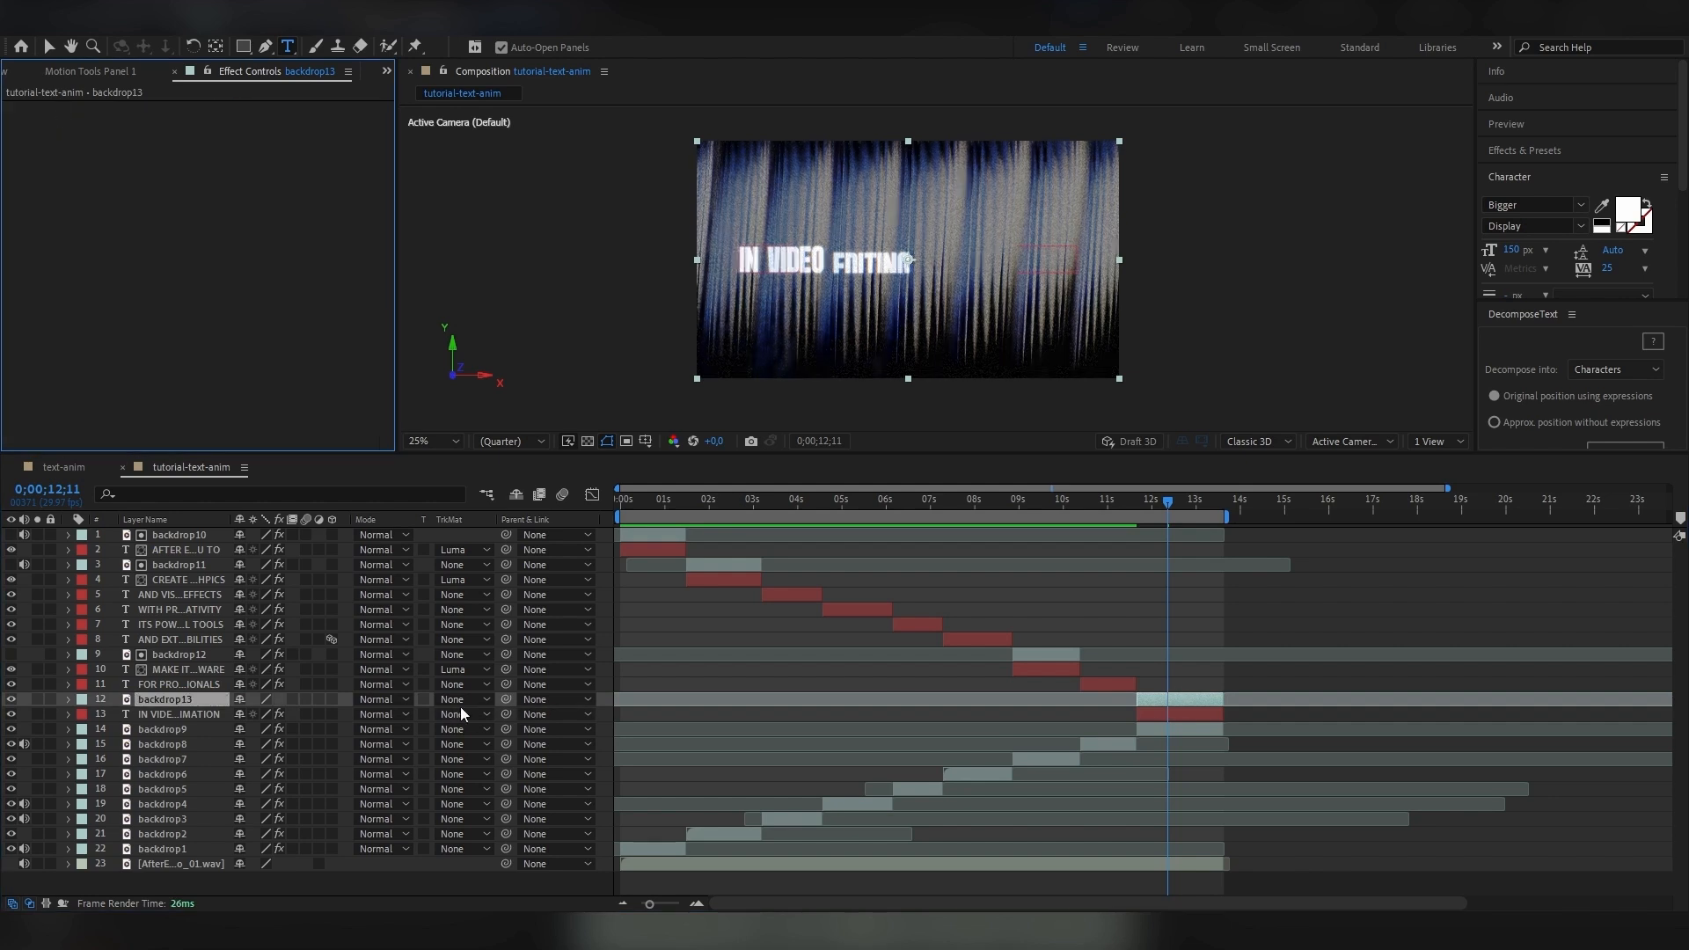
Use backdrop13 as the Luma Matte of the IN VIDEO EDITING AND ANIMATION text and set the matte's Opacity to 100%.
left_click(462, 714)
left_click(493, 796)
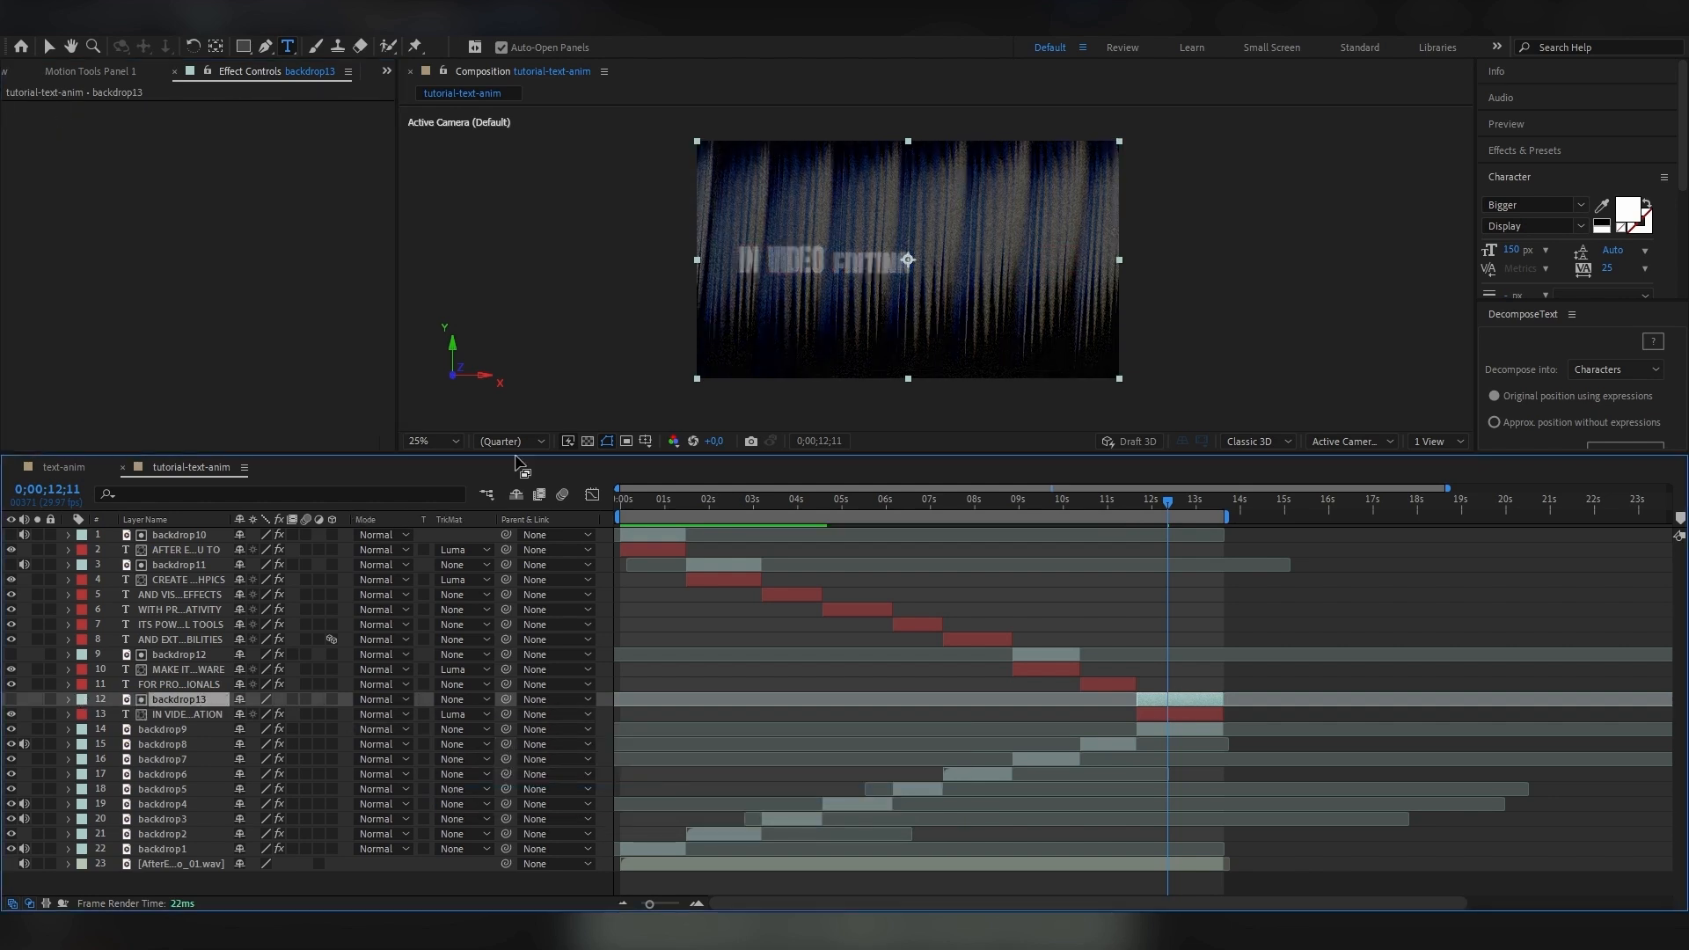
left_click(69, 699)
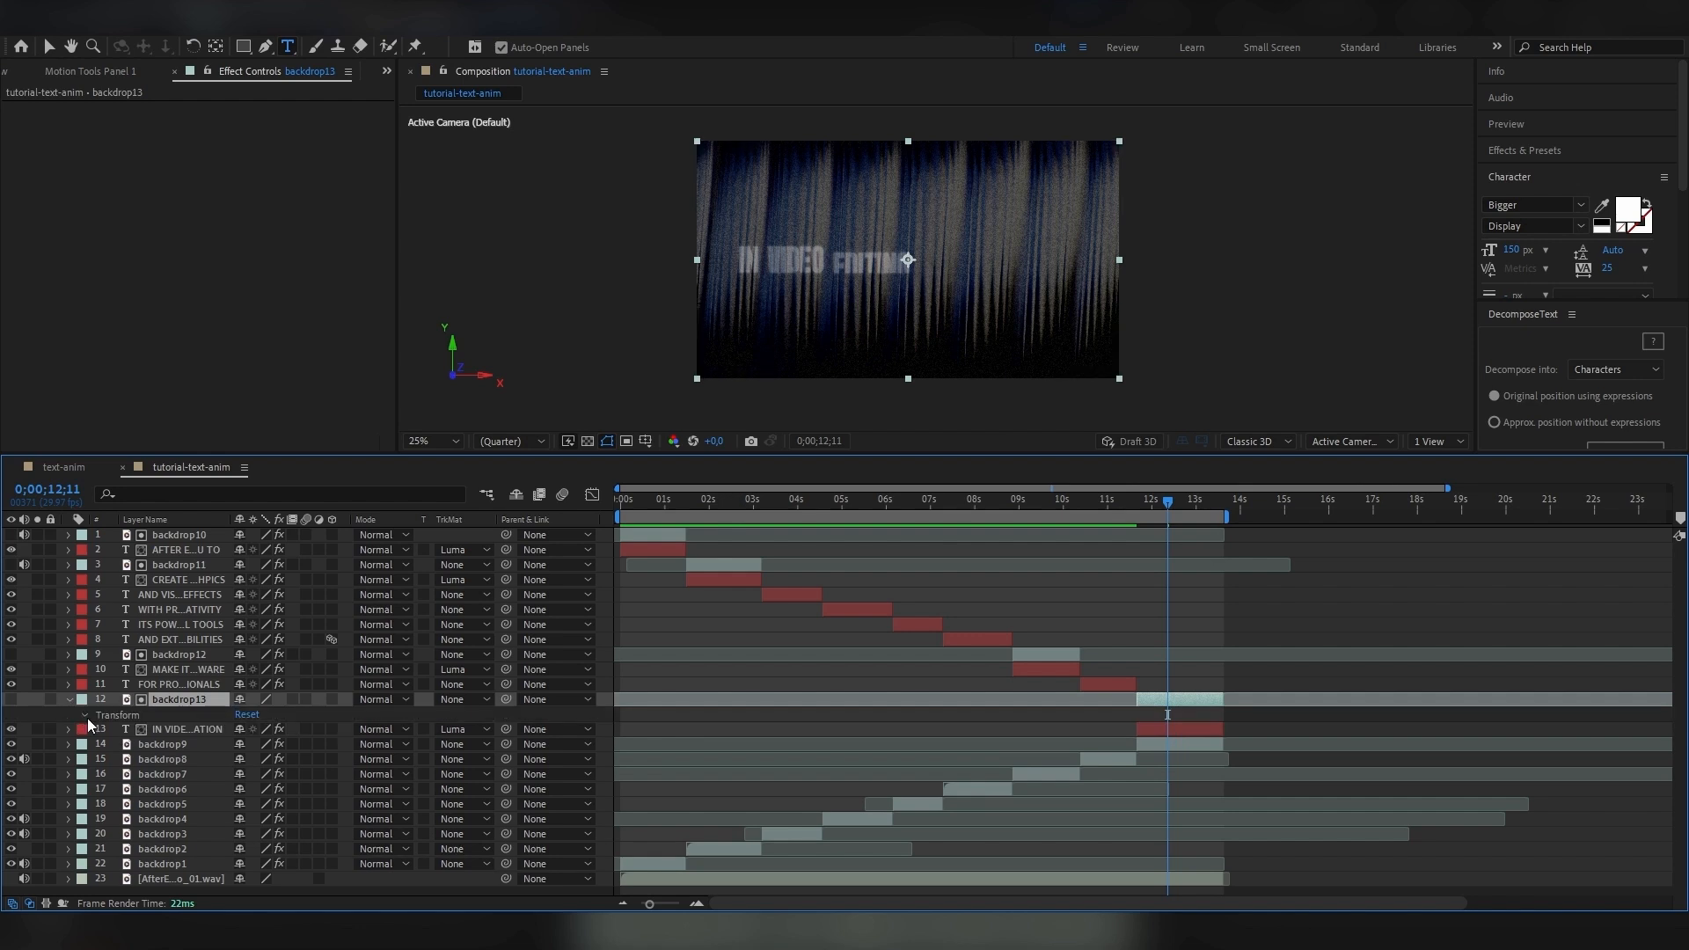
left_click(241, 789)
type("100")
key("Return")
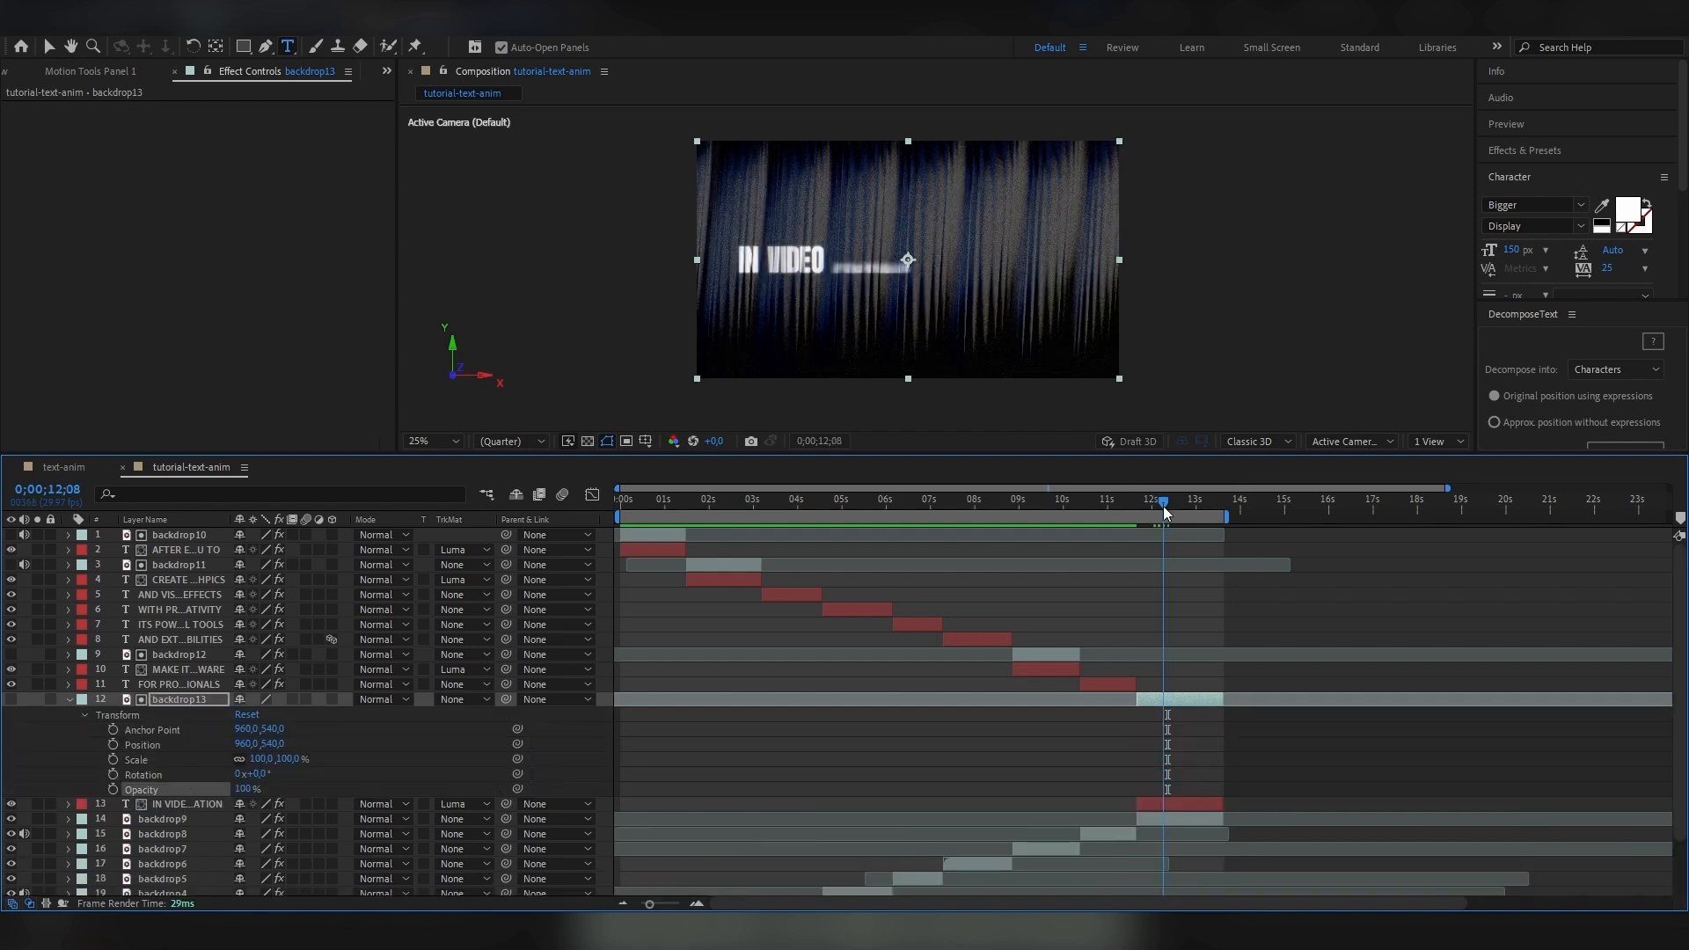
left_click(1167, 511)
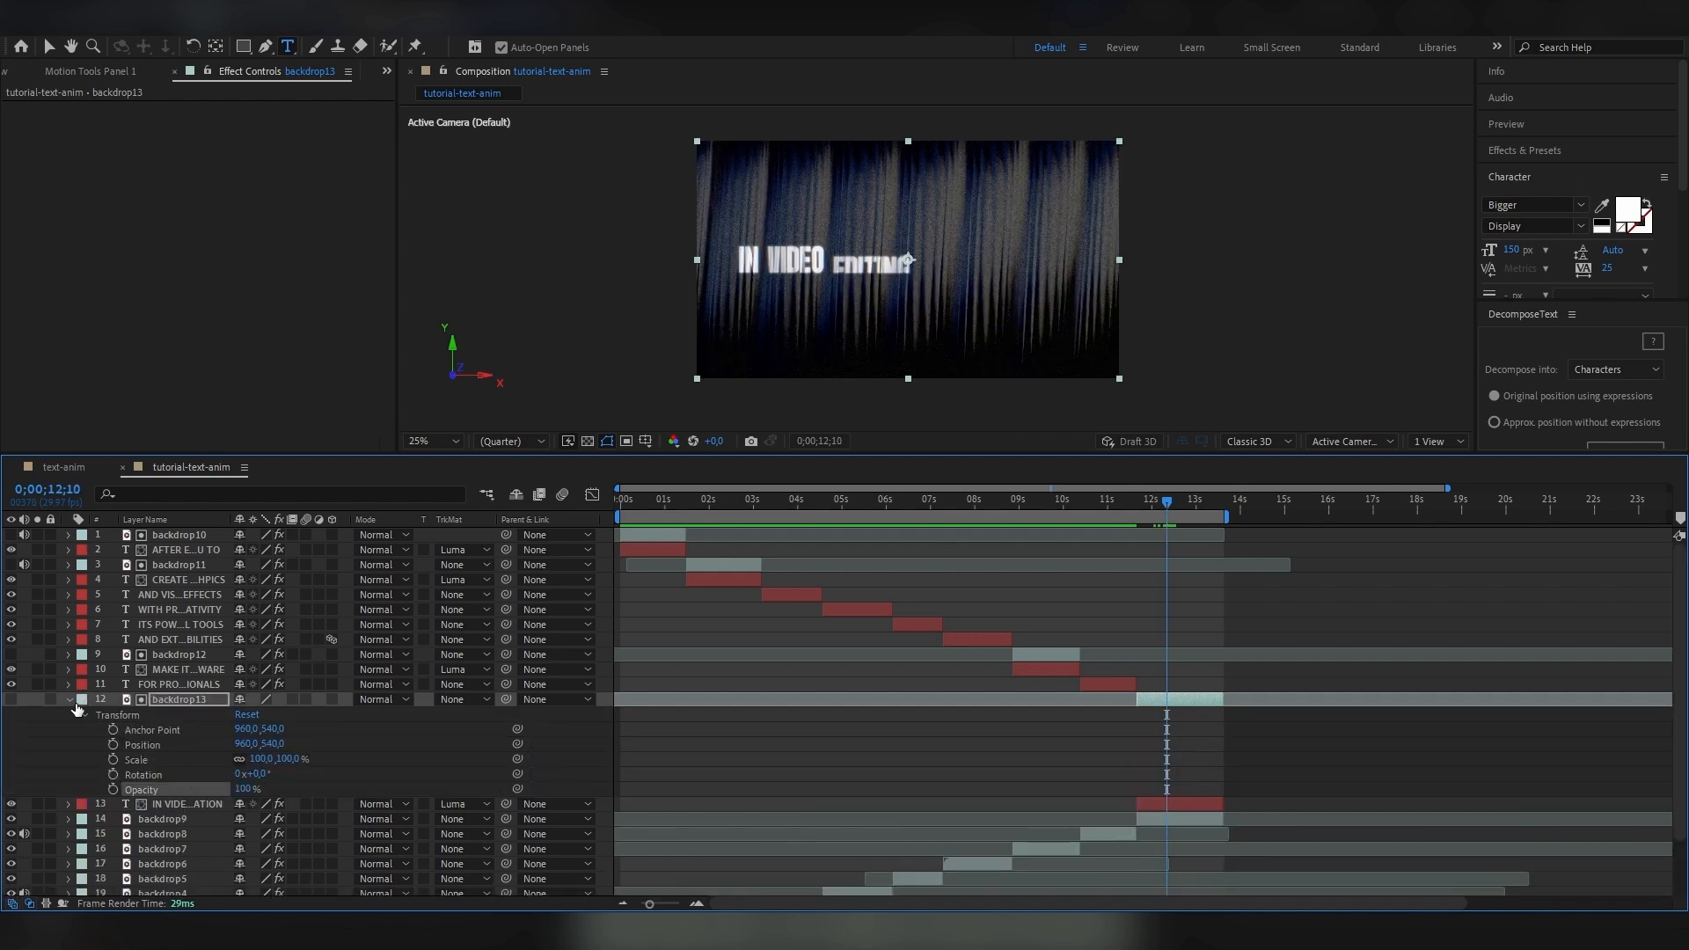
left_click(70, 700)
Paste the copied Curves effect onto backdrop13 and lower its curve points for a gentler brightening.
left_click(1148, 503)
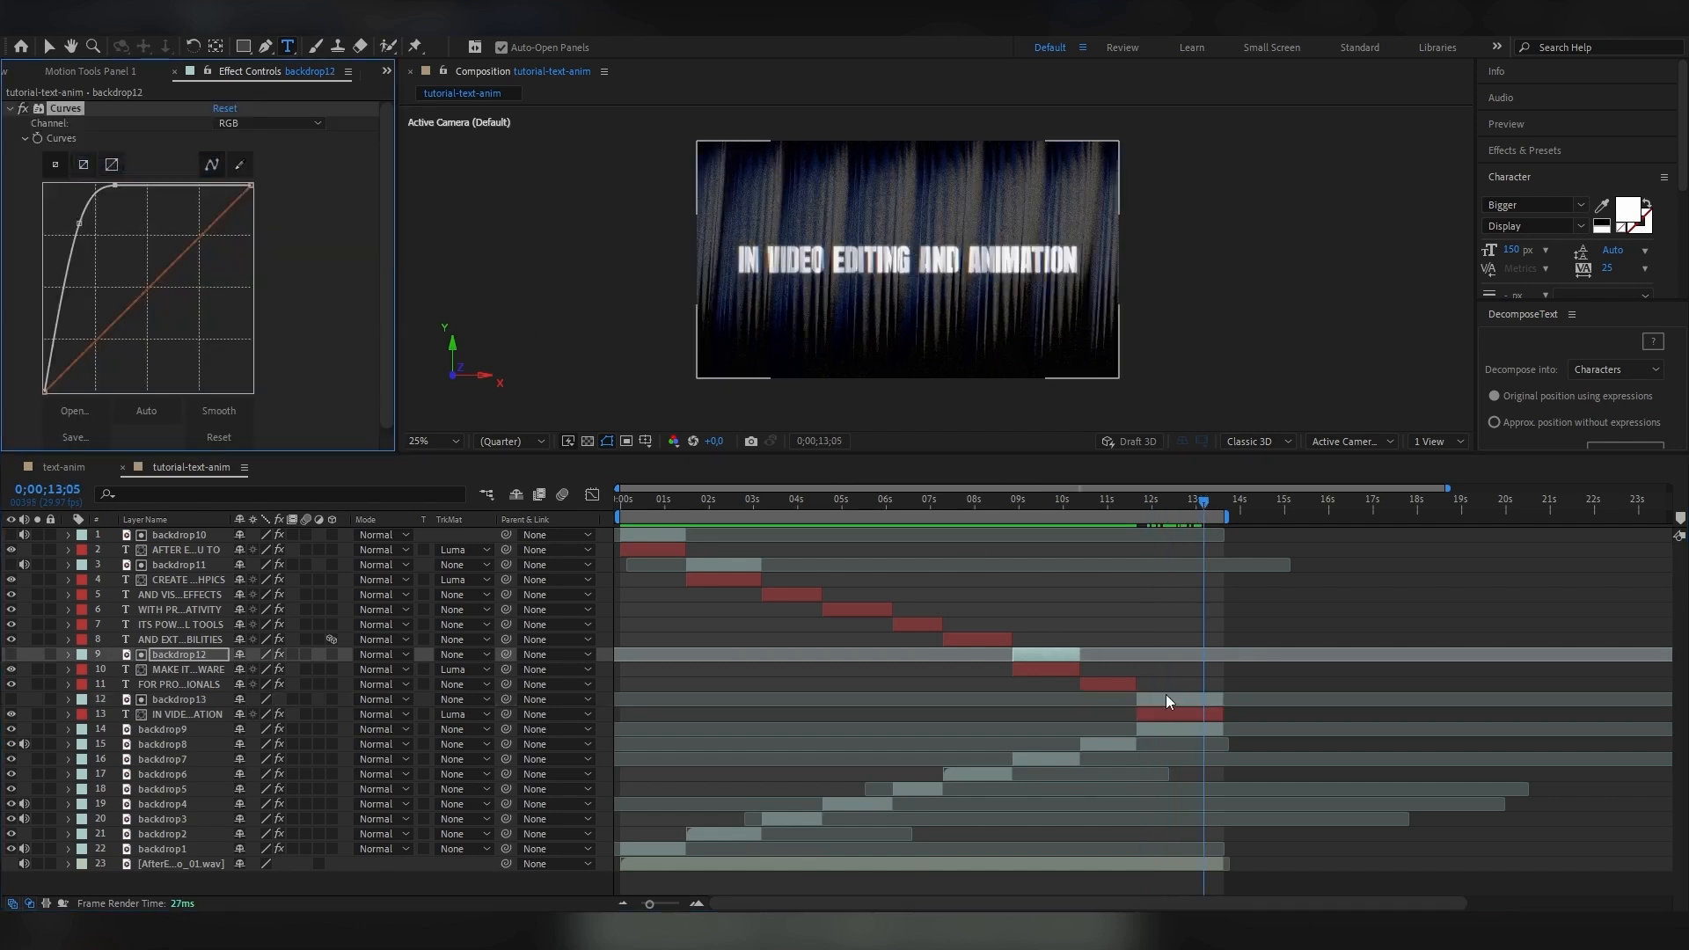
left_click(1168, 700)
key("ctrl+v")
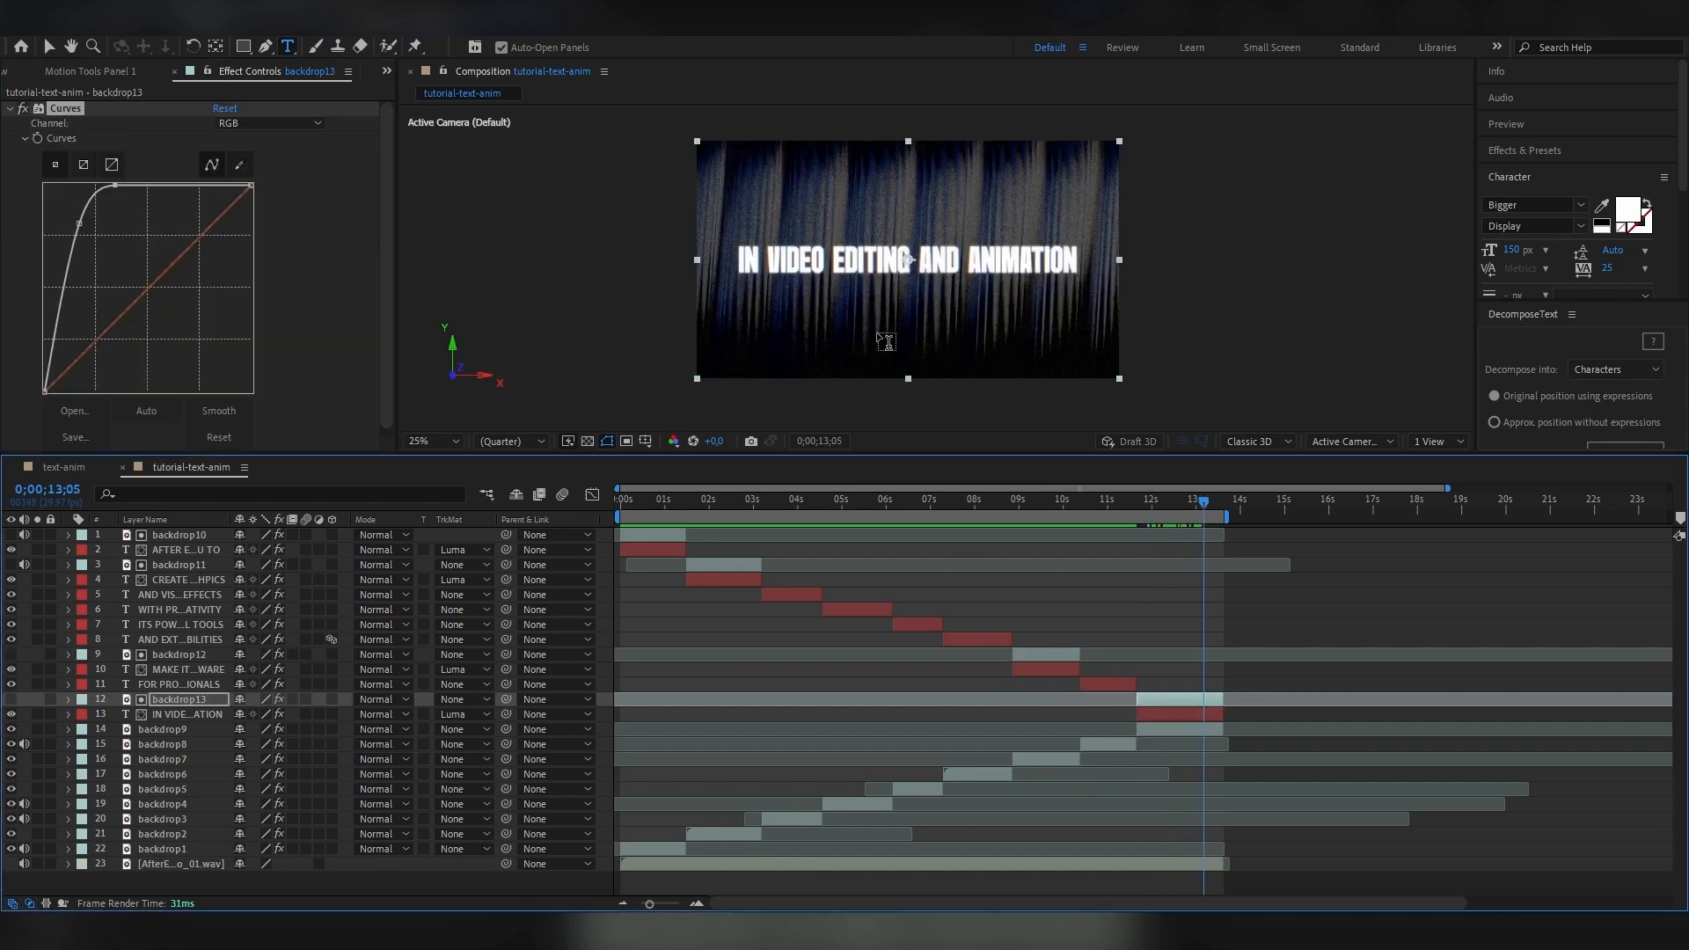
left_click_drag(115, 185, 97, 238)
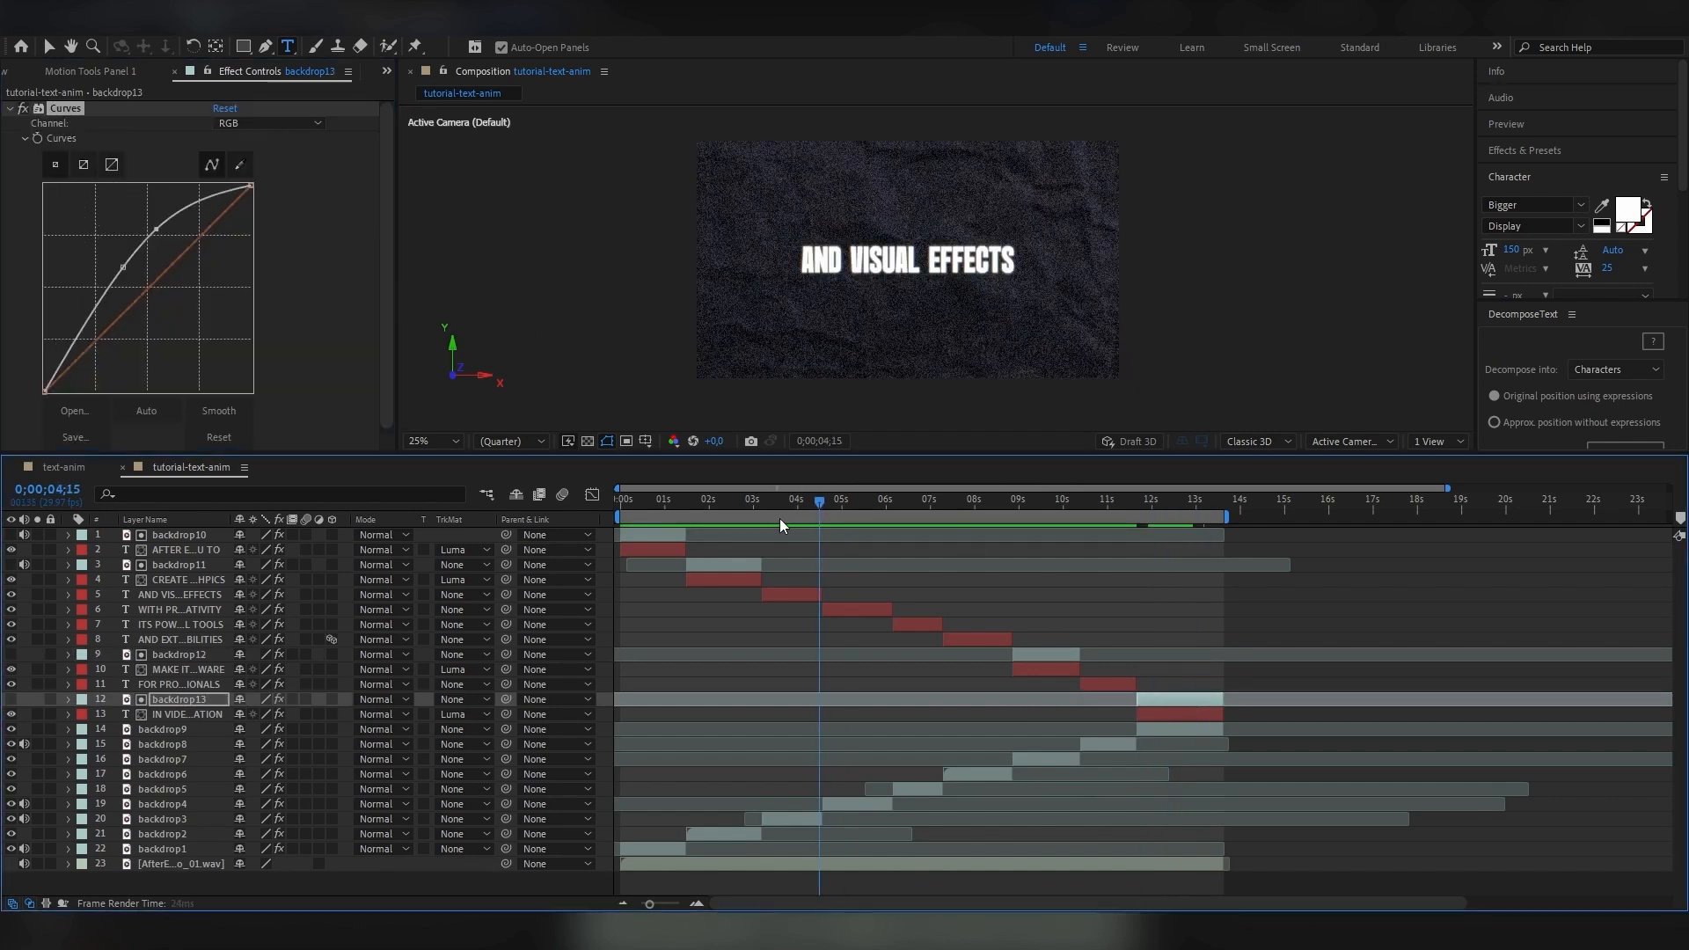
Place copies of the backdrop11 matte above the remaining text layers and set their track mattes to Luma, including FOR PROFESSIONALS.
left_click_drag(779, 519, 730, 521)
left_click_drag(1132, 520, 736, 541)
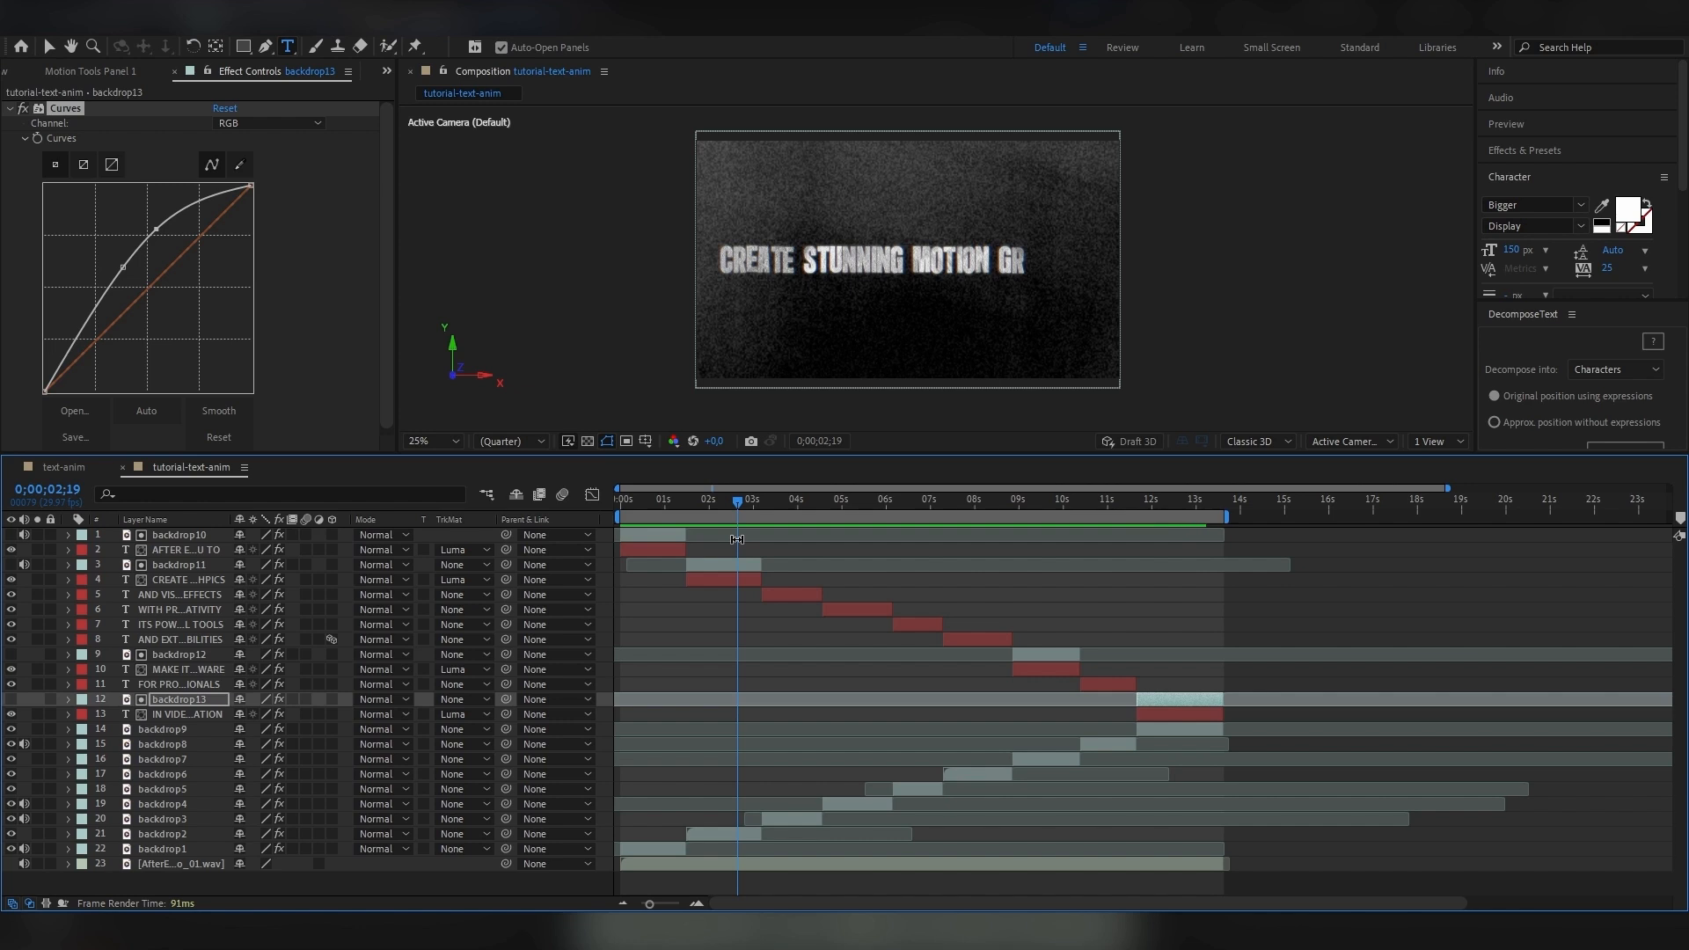
left_click(734, 565)
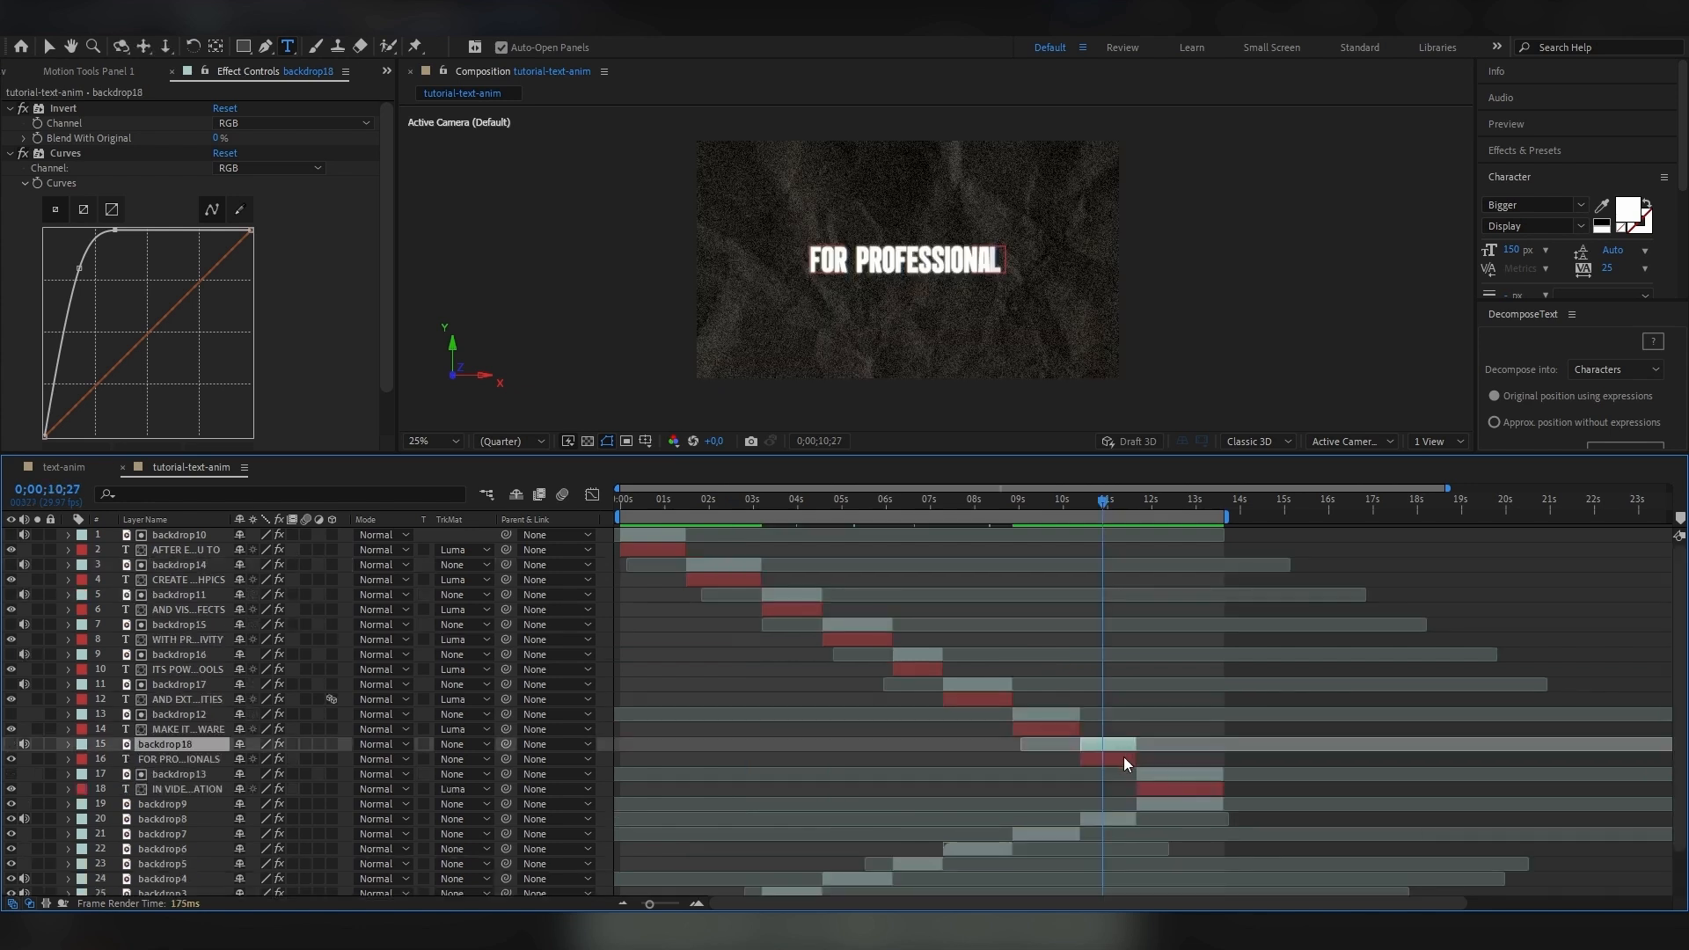
left_click(1122, 757)
left_click(451, 759)
left_click(525, 842)
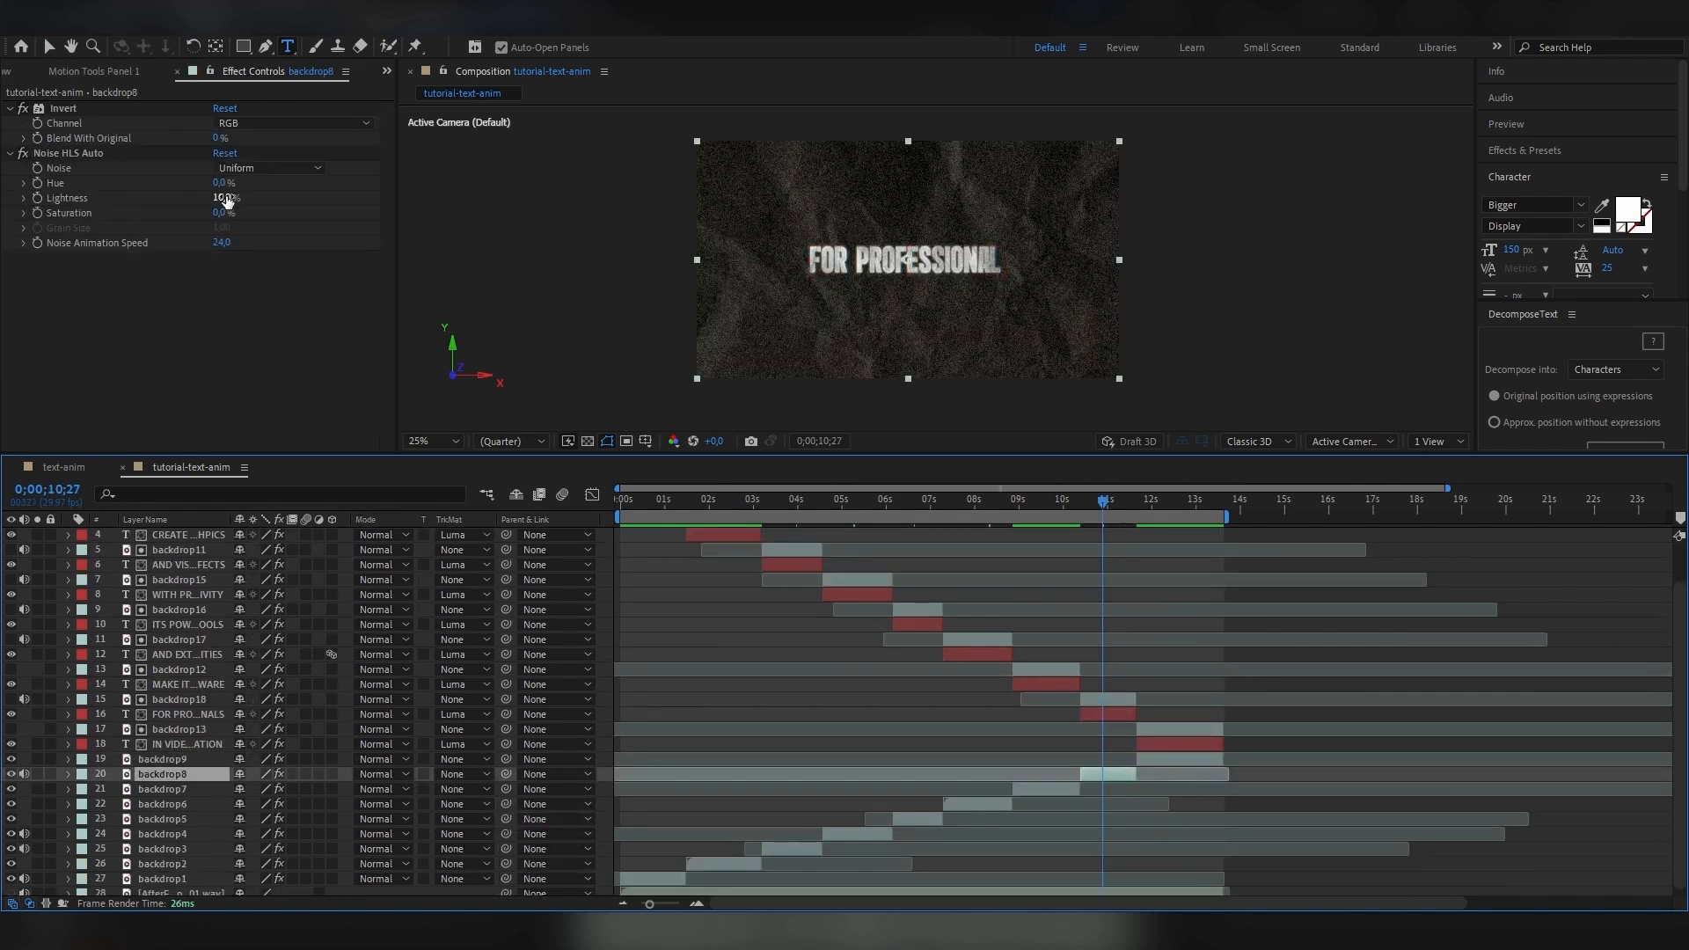
Reduce the Noise HLS Auto Lightness on backdrop8, trying 6% and settling on 8%.
left_click(222, 198)
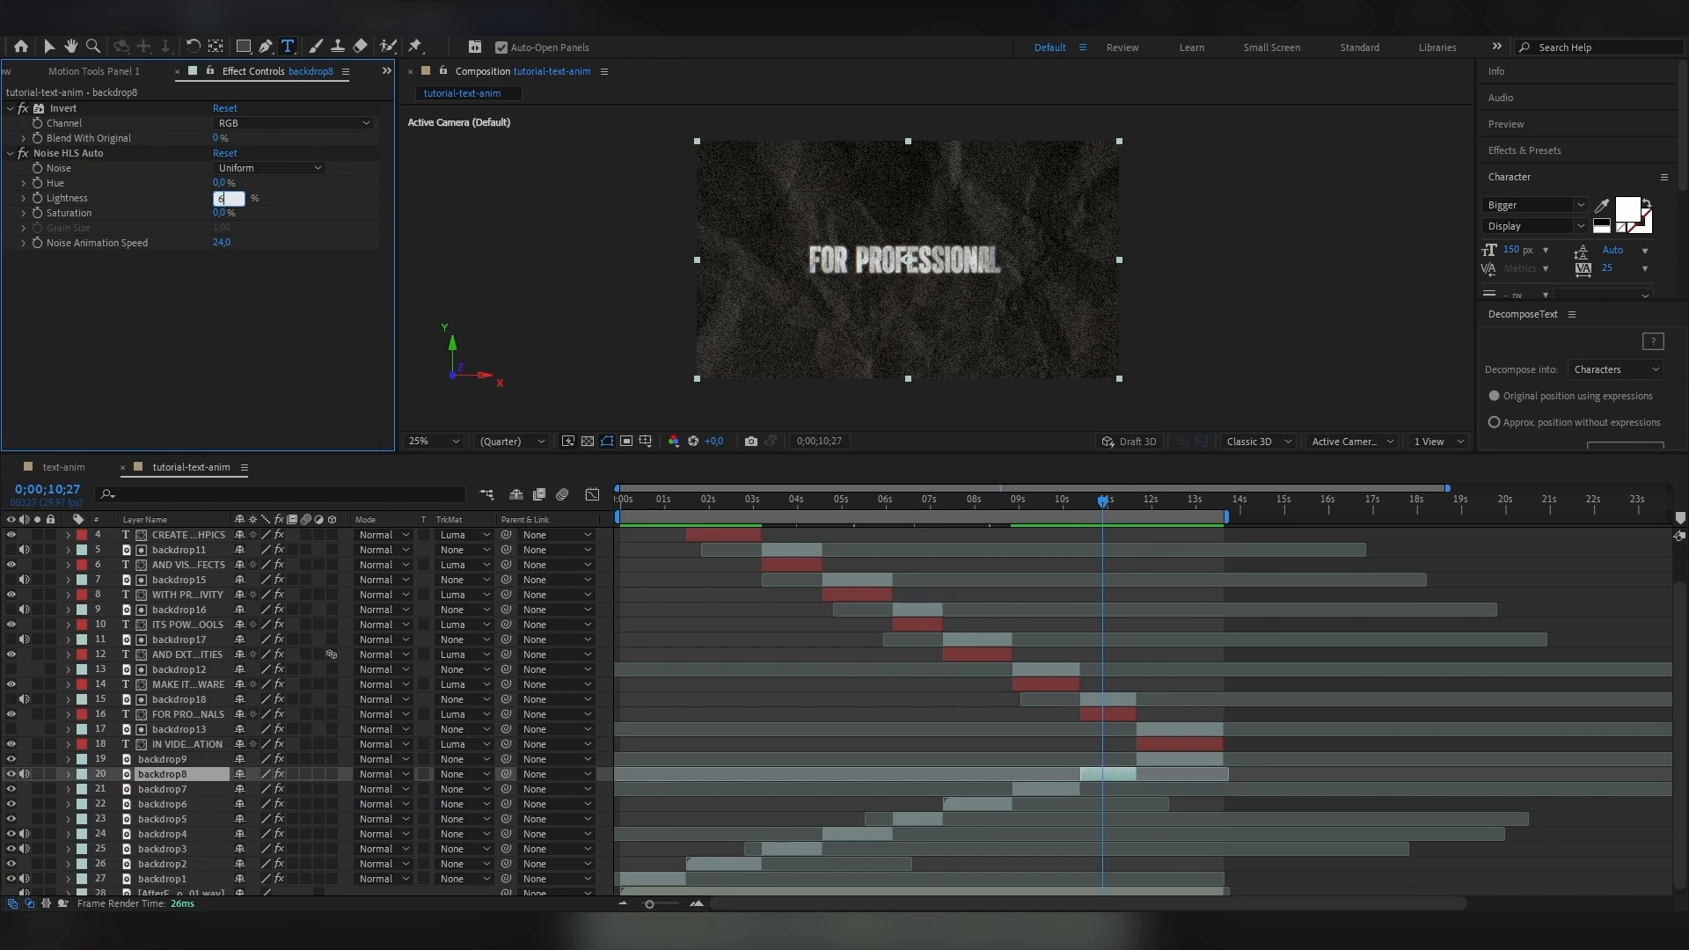
type("6")
key("Return")
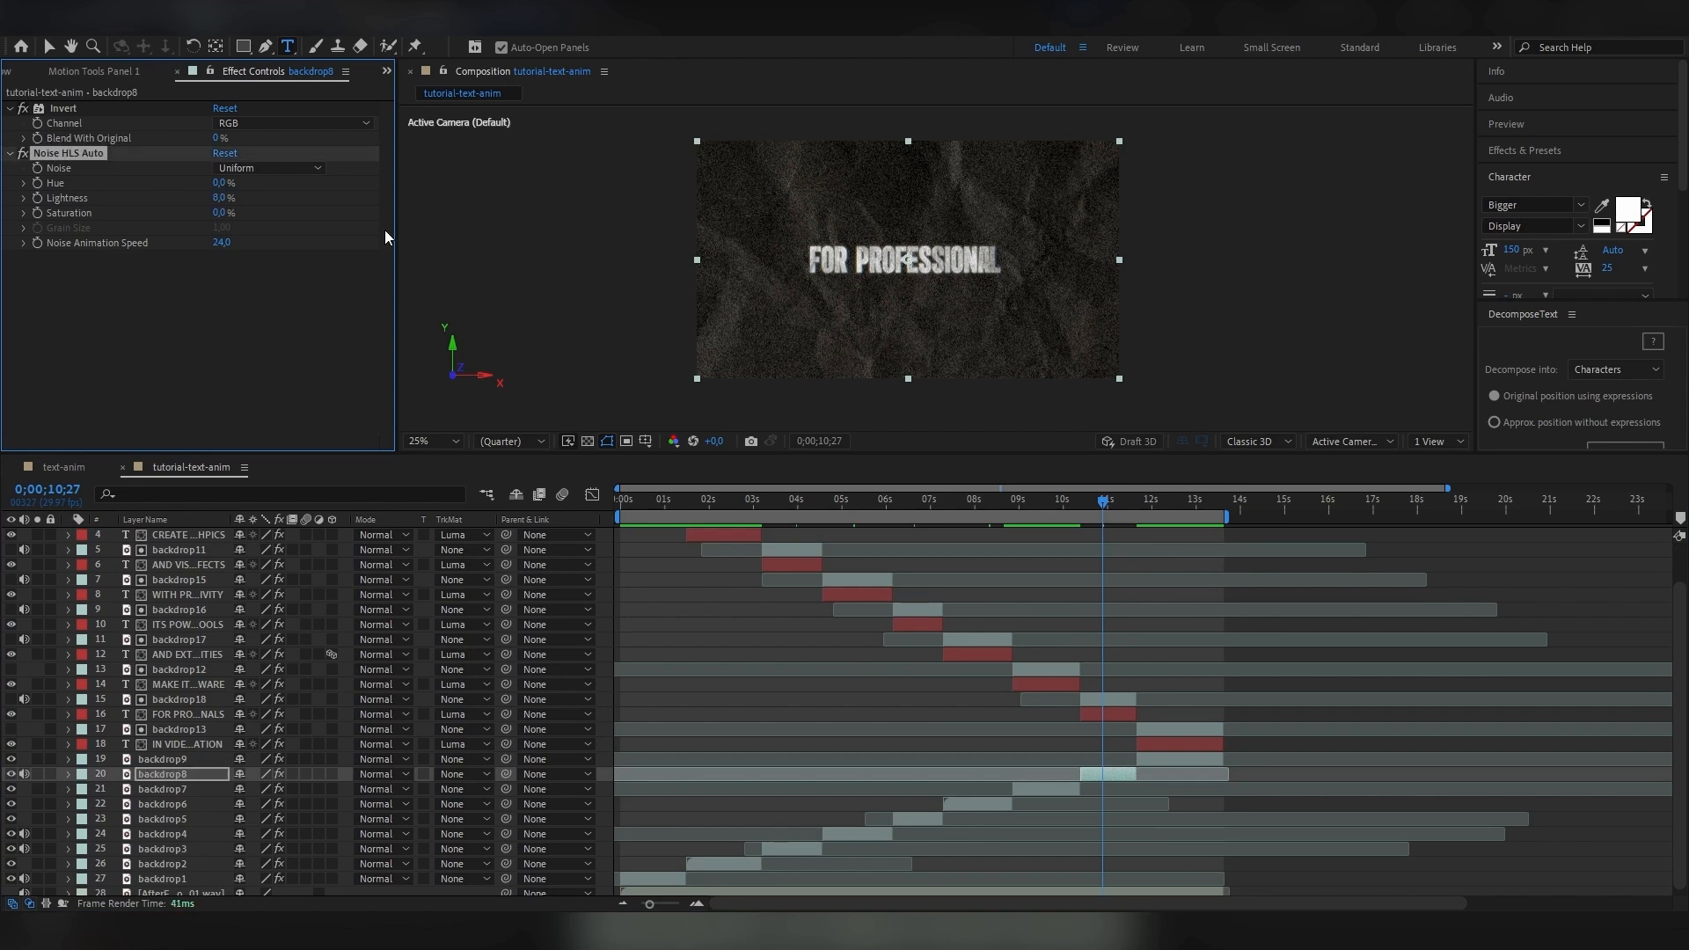
Preview the full text animation from the start, review the layer stack, and return the playhead to the first frame.
left_click(618, 512)
key("space")
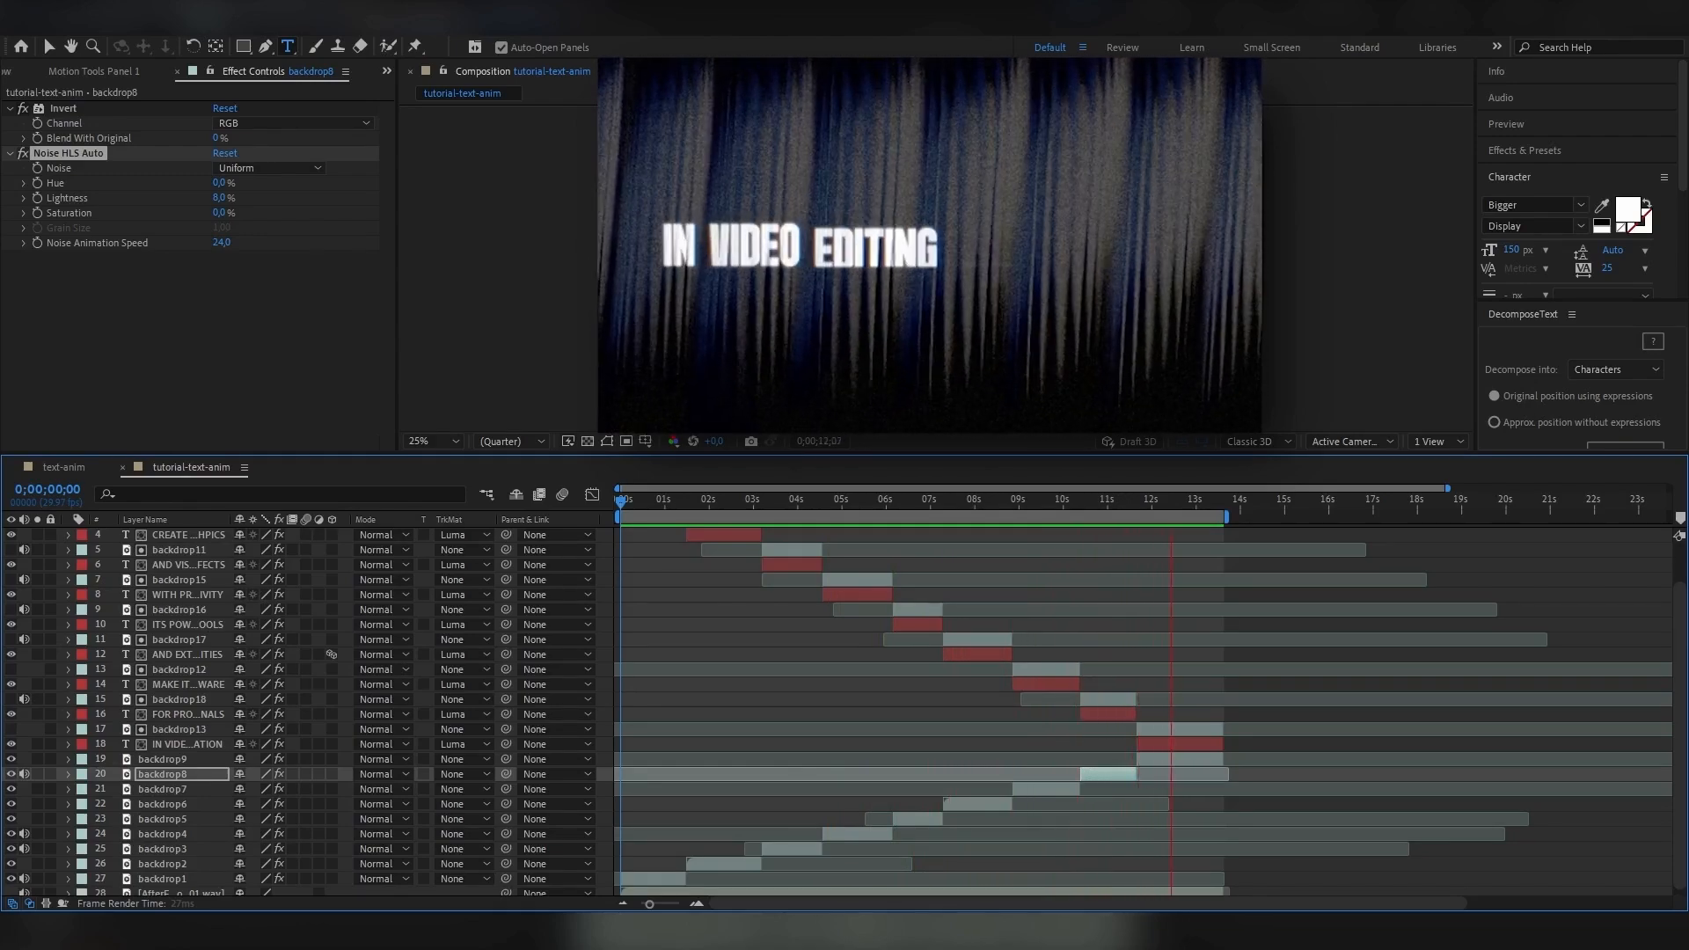
key("space")
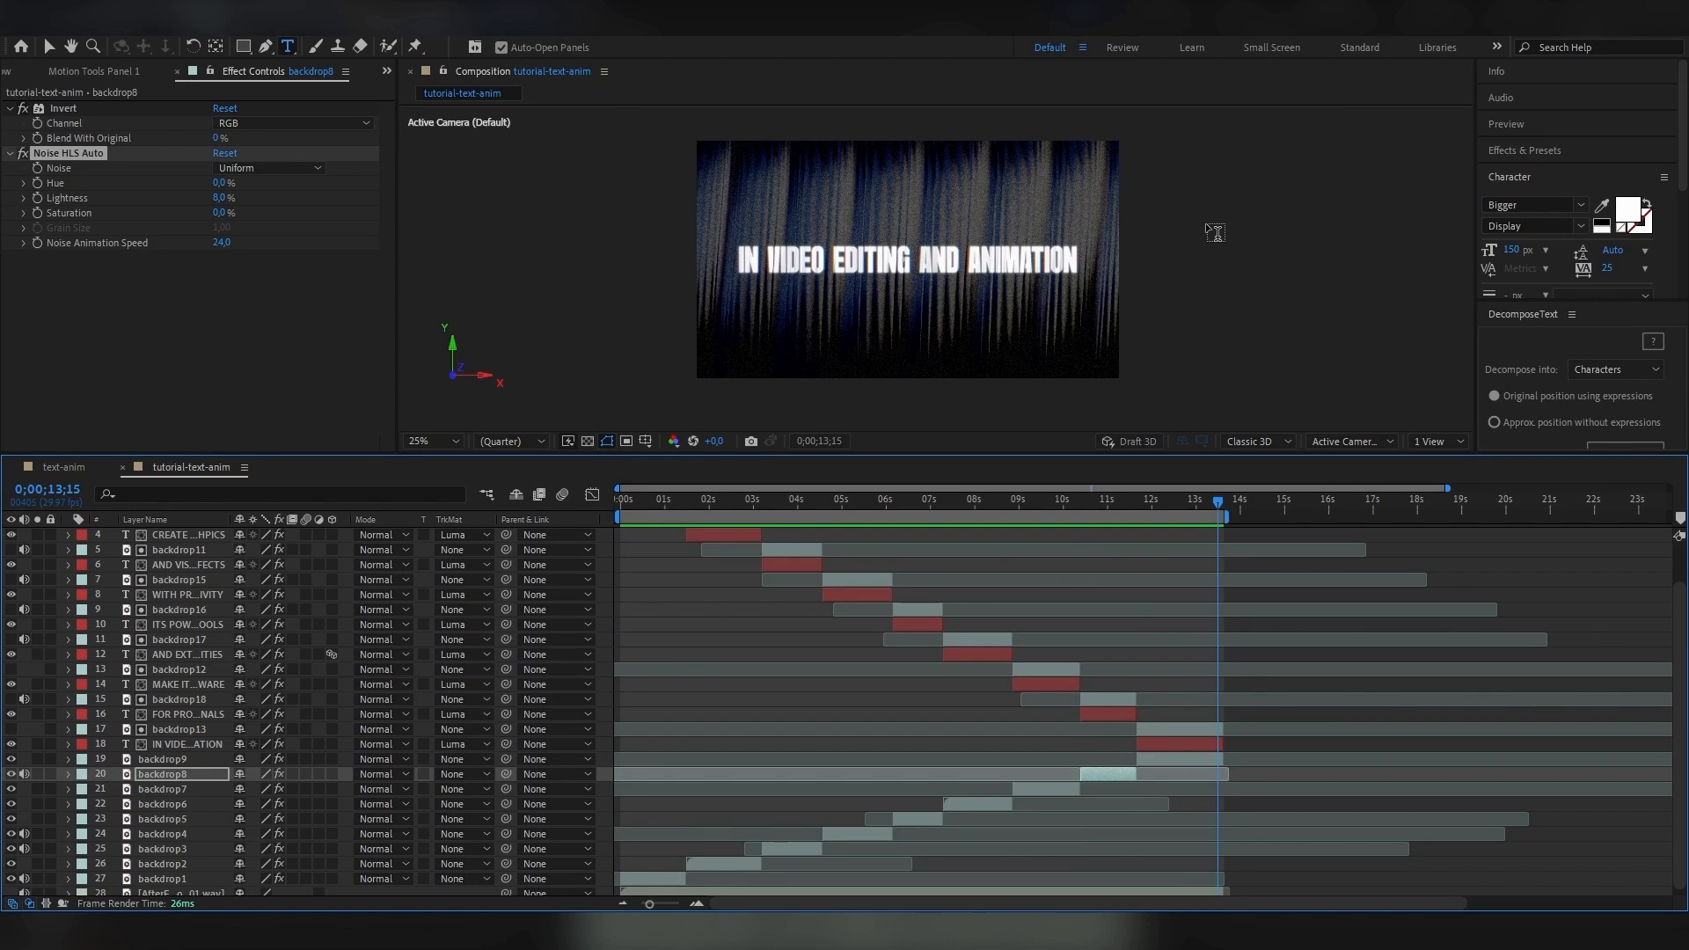
scroll(1143, 654, "down", 2)
scroll(726, 655, "up", 1)
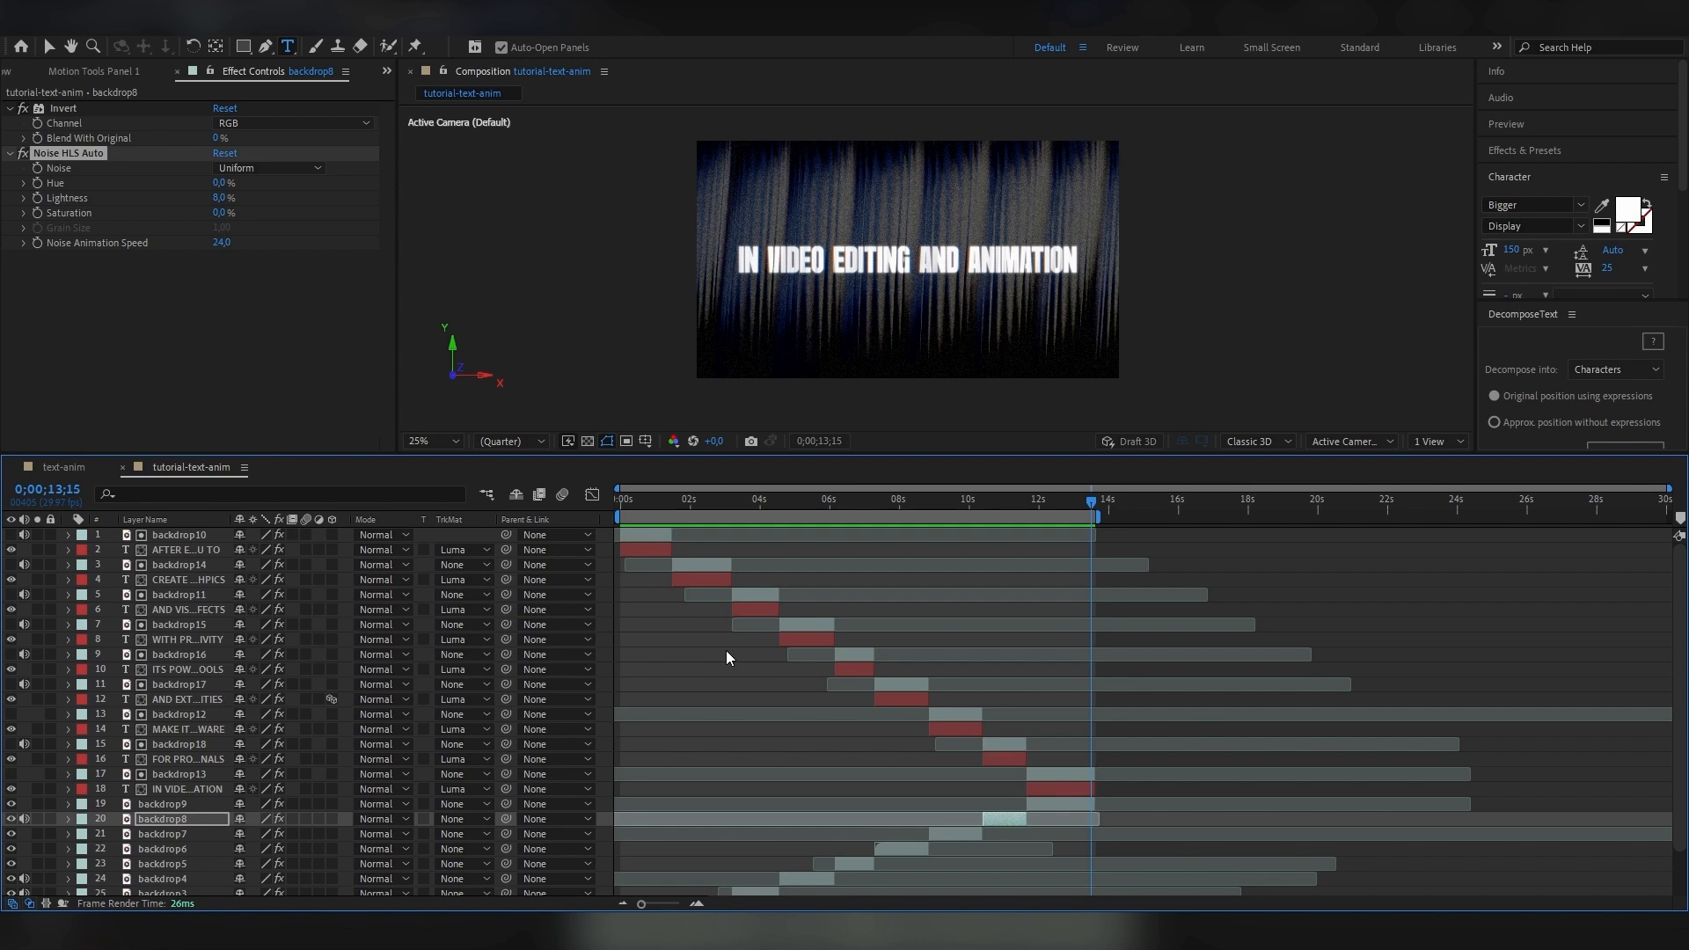
left_click(619, 503)
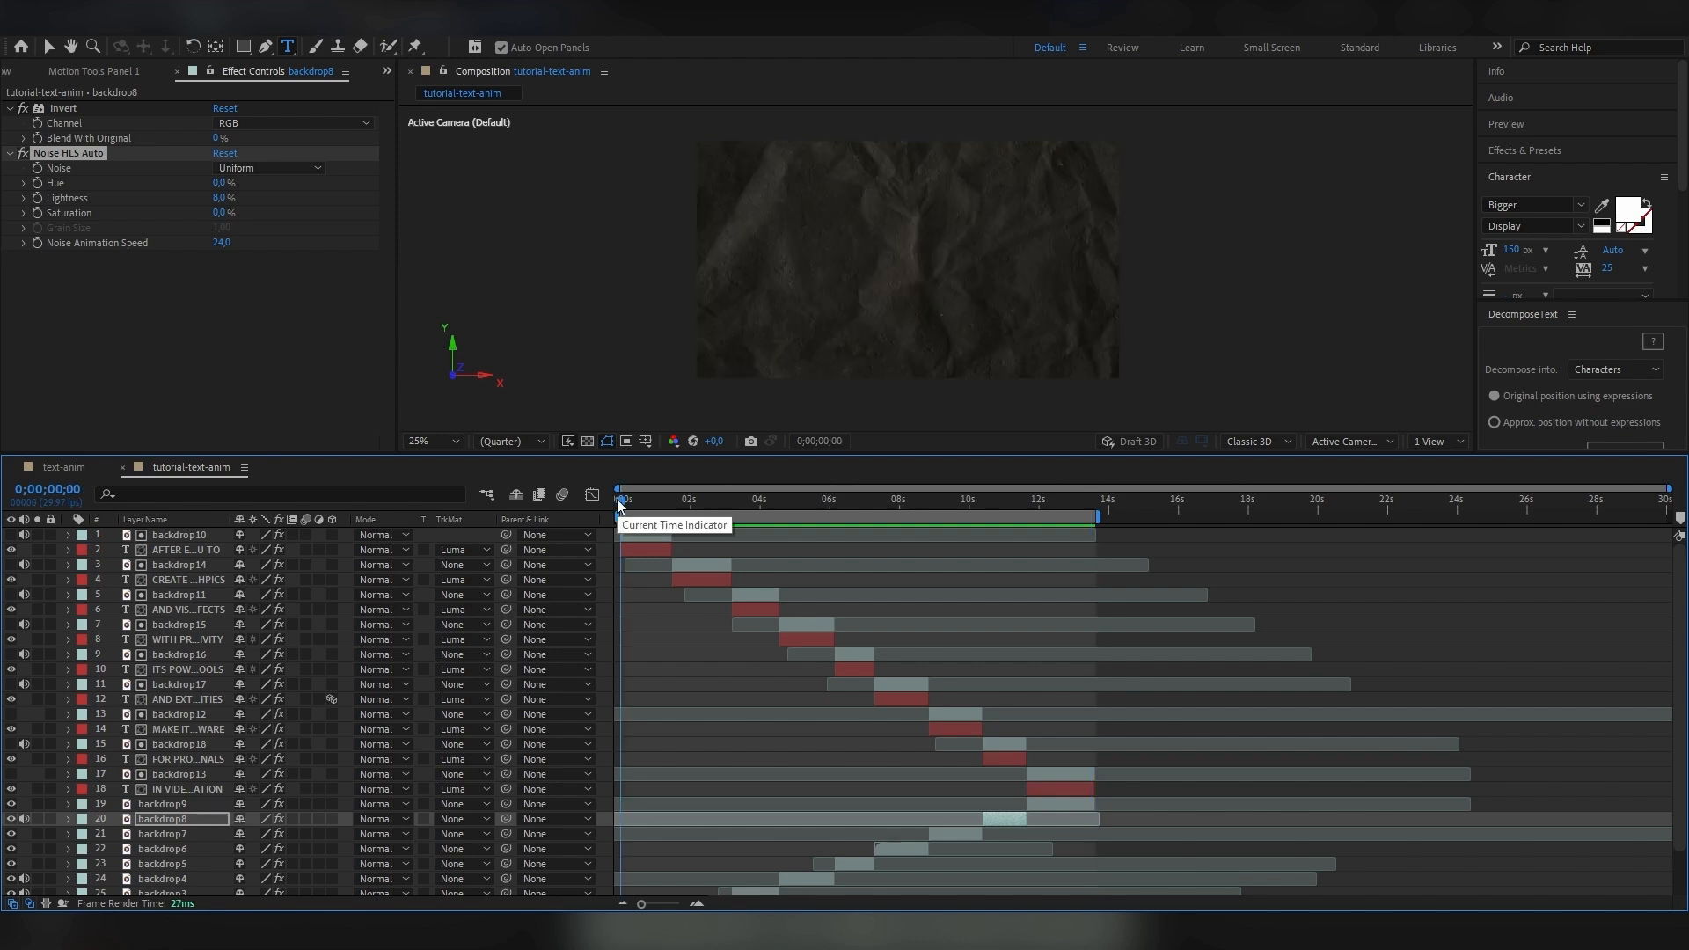